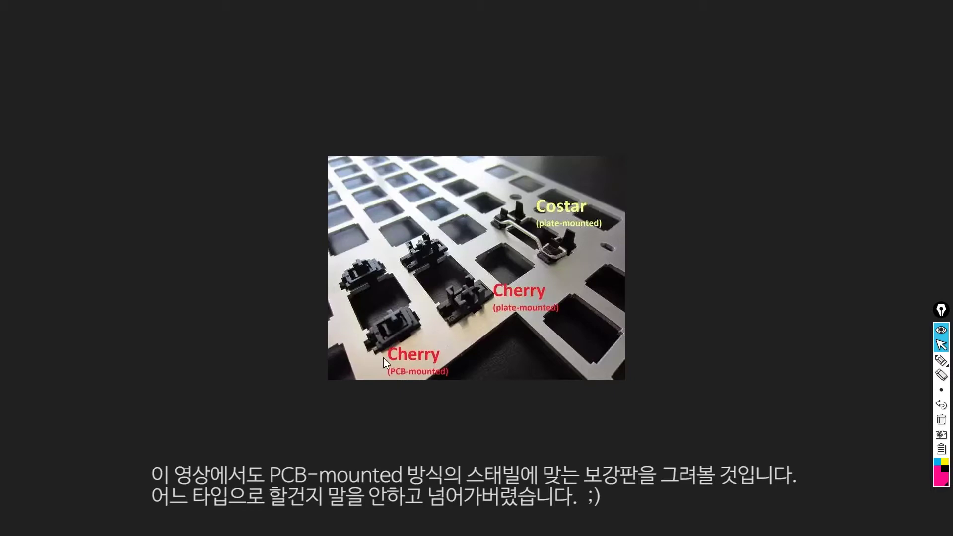
- Advance past the stabilizer photo to the PCB-with-pins vs metal-frame switch mounting diagram
click(383, 331)
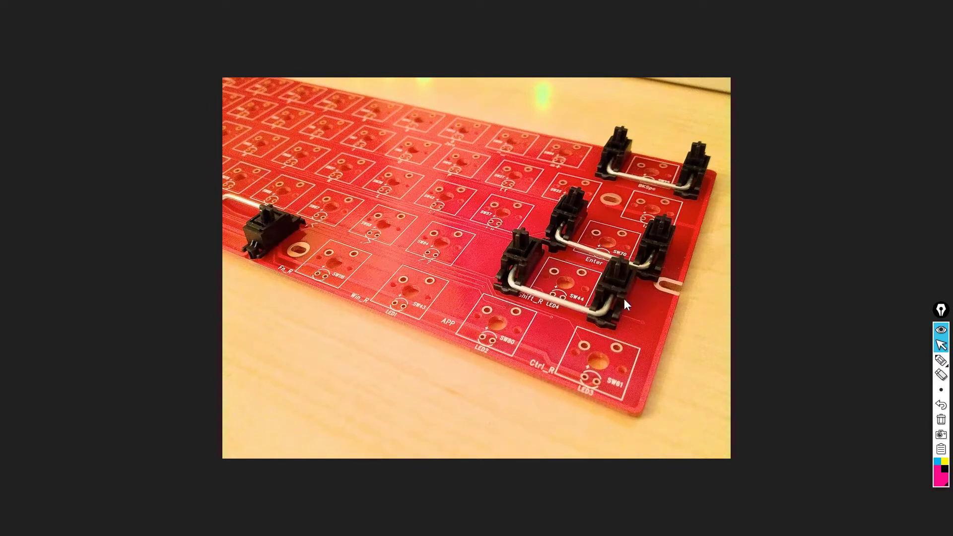
click(559, 366)
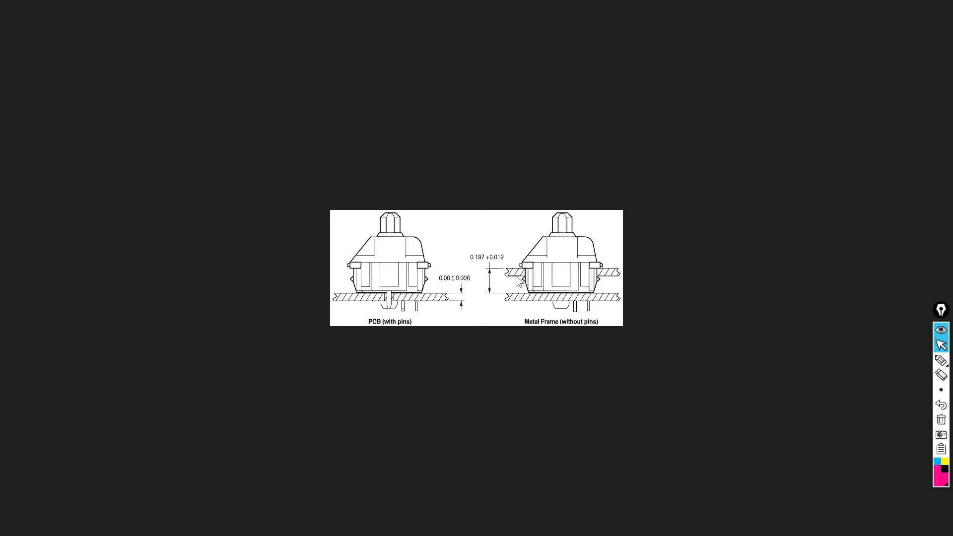
- Advance to the GH60 keyboard PCB photo, then return to the AutoCAD PCB drawing
key(Right)
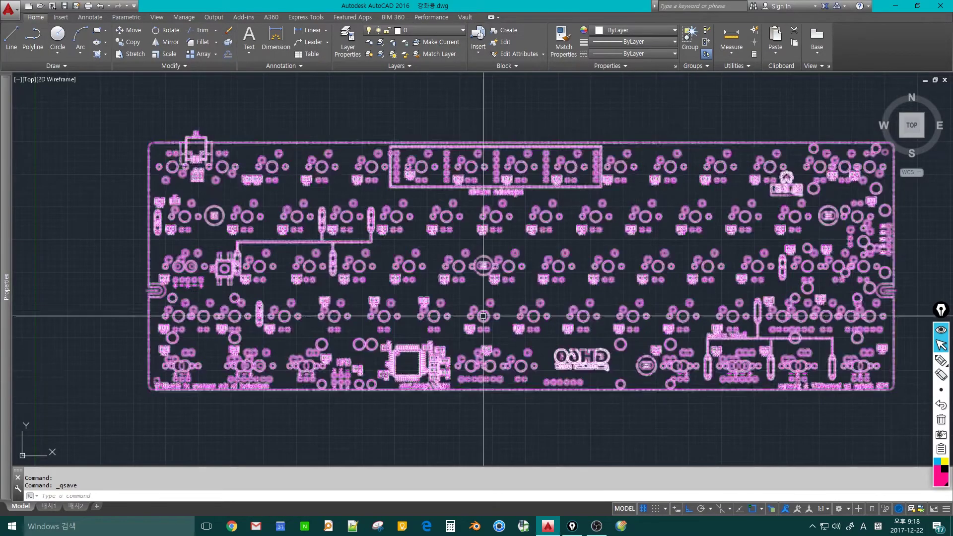
- Deselect the PCB block and zoom in on the board's top-left corner near J1
middle_drag(121, 209, 146, 226)
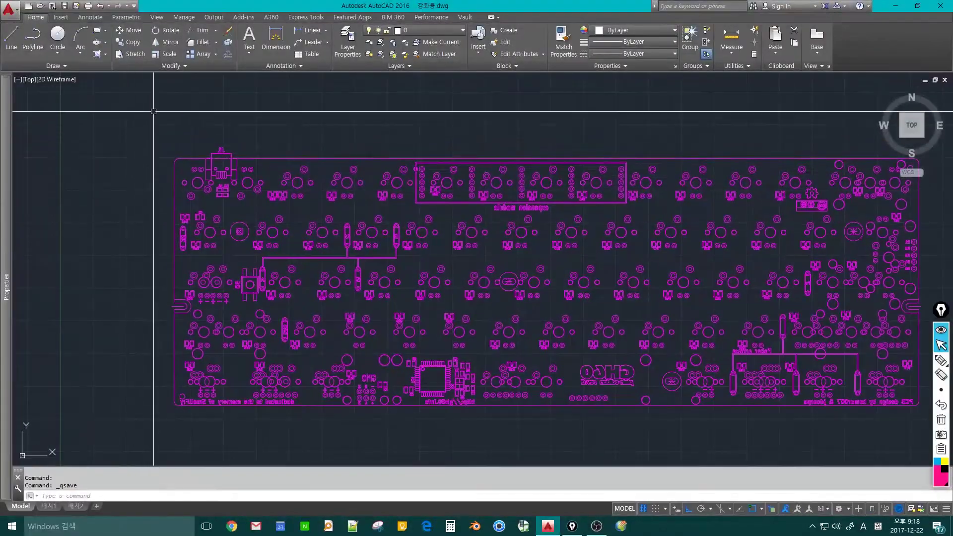
click(286, 159)
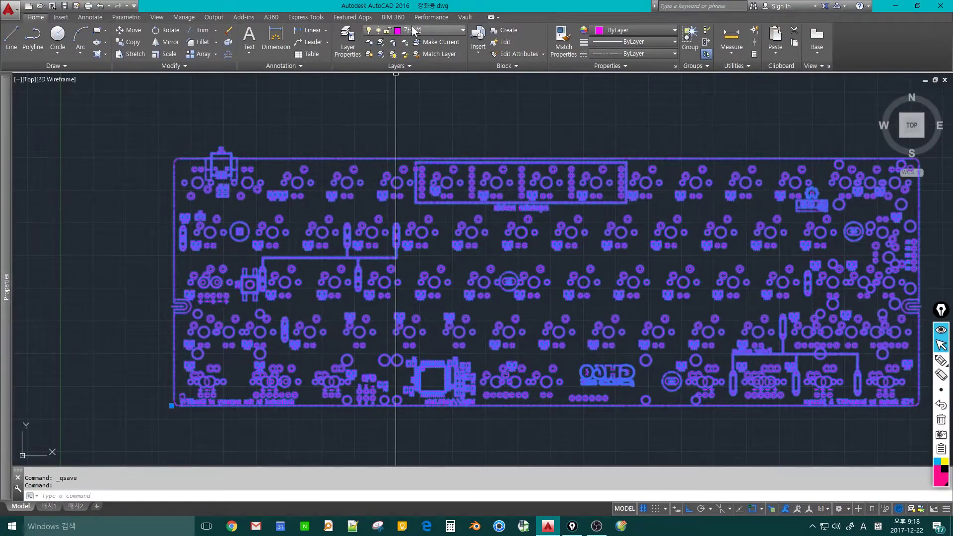
click(299, 133)
key(Escape)
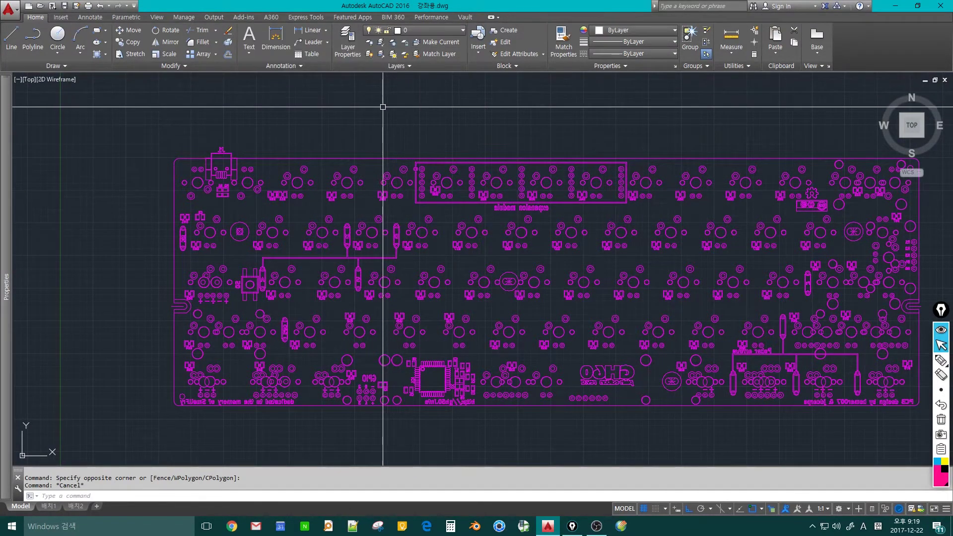
drag(412, 101, 395, 110)
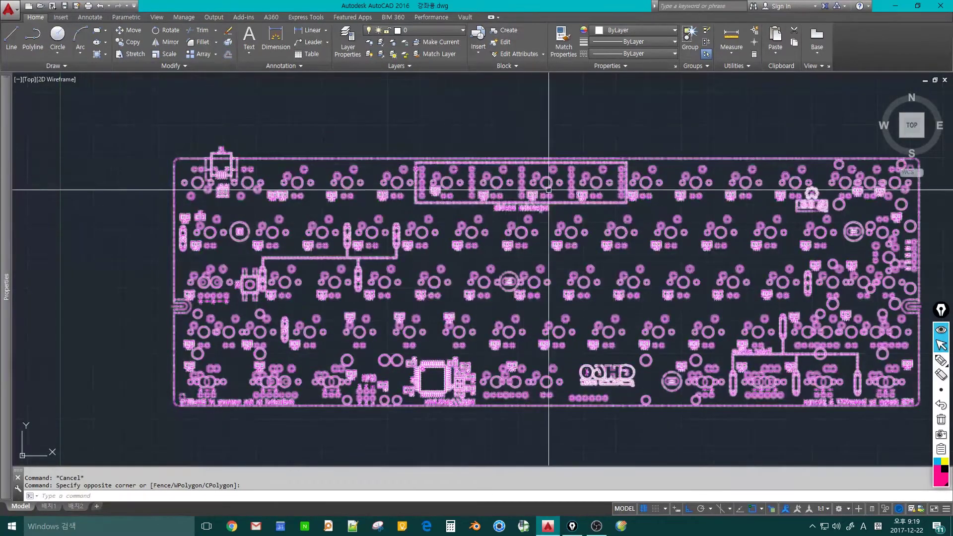
scroll(680, 206, down, 2)
scroll(348, 233, up, 8)
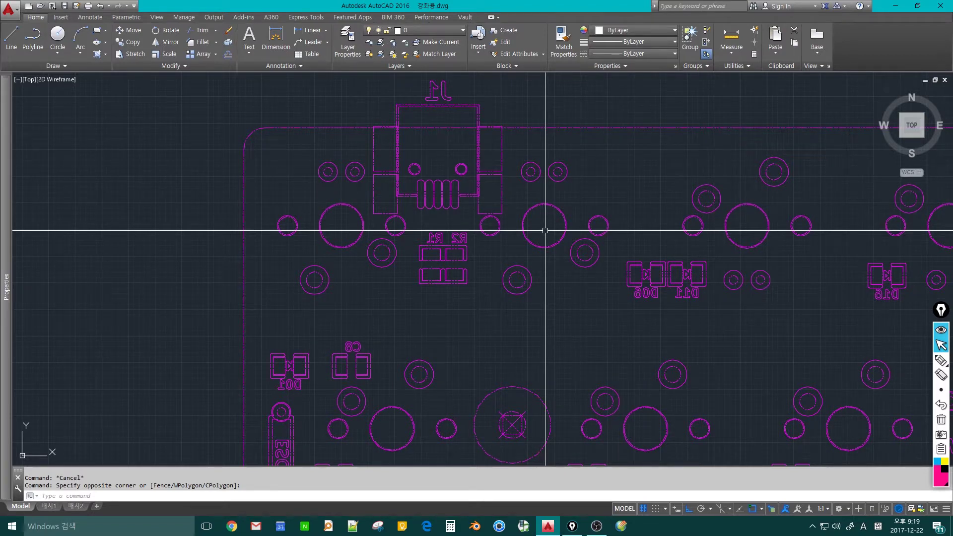
middle_drag(90, 223, 213, 241)
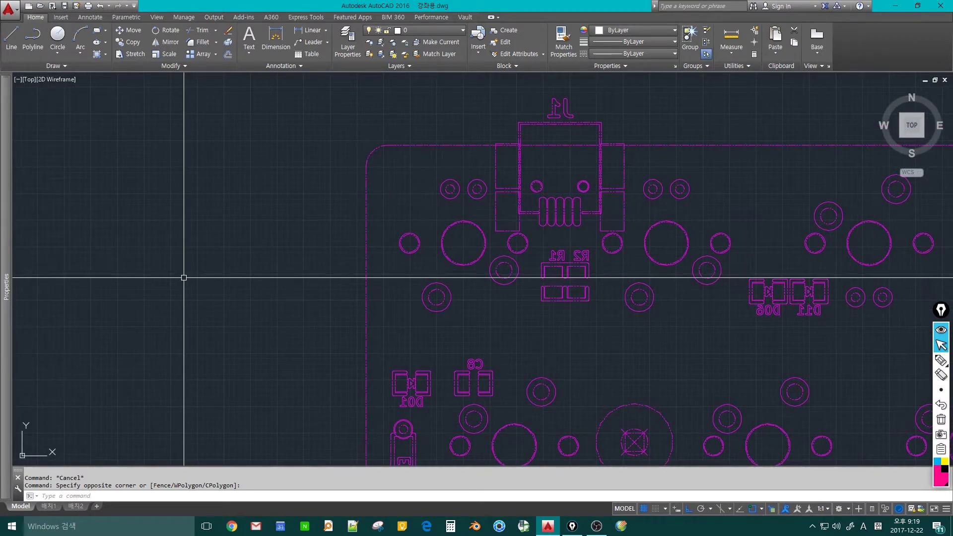
- Draw a 14 × 14 square just left of the PCB's top-left corner
text(rec)
key(Return)
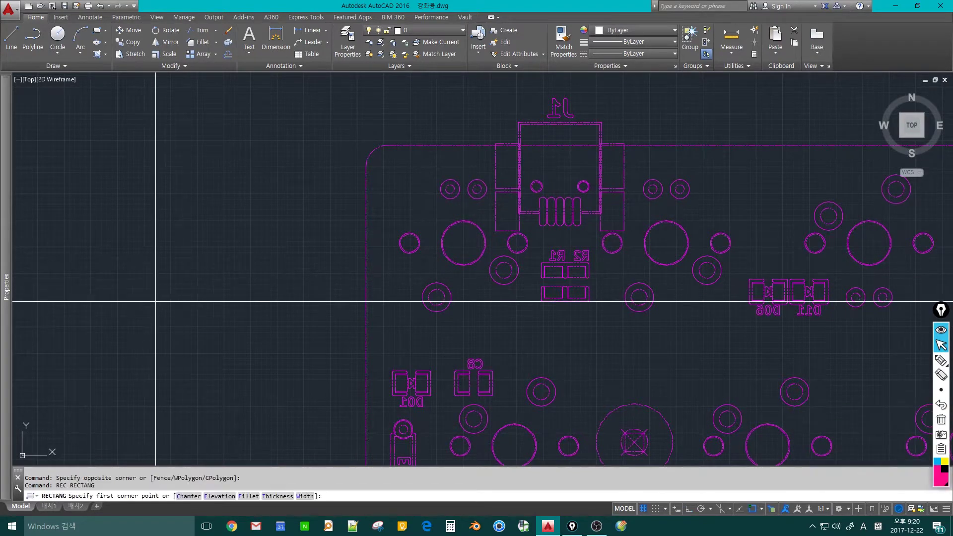
click(159, 288)
text(@1)
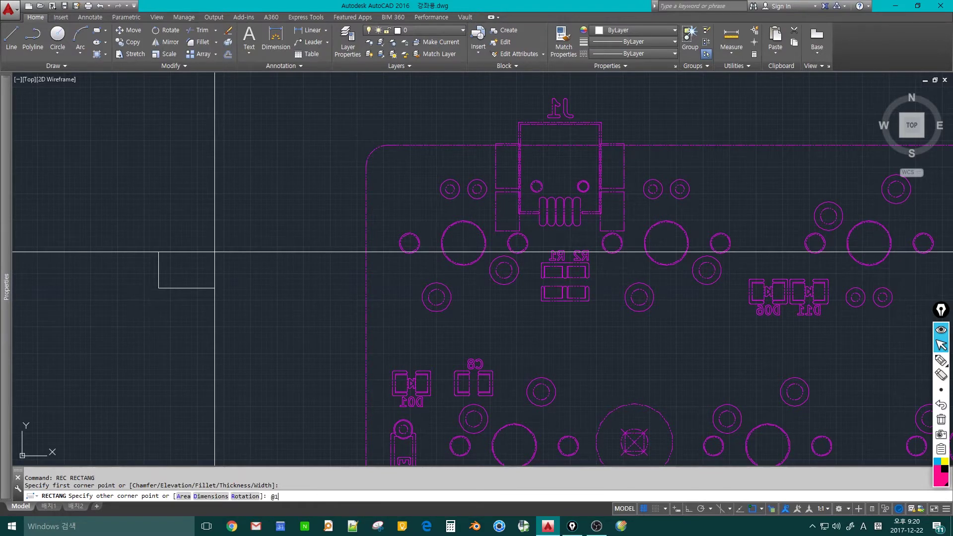
text(4,14)
key(Return)
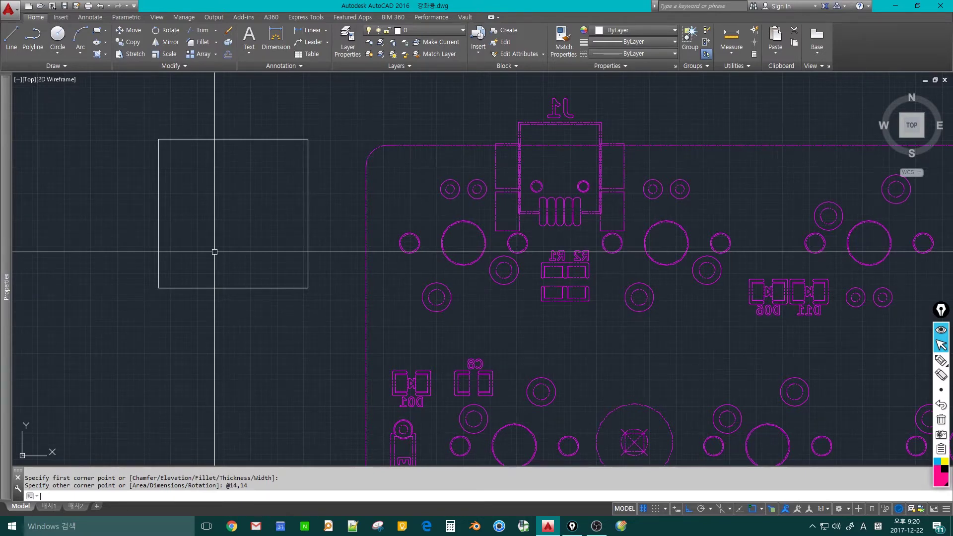
text(L)
- Draw a diagonal line across the square between opposite corners
key(Return)
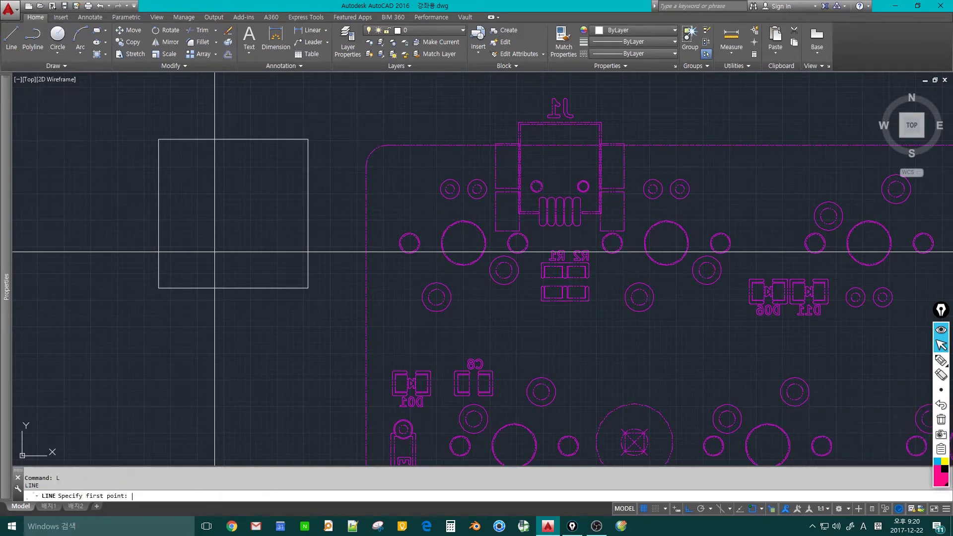
click(232, 213)
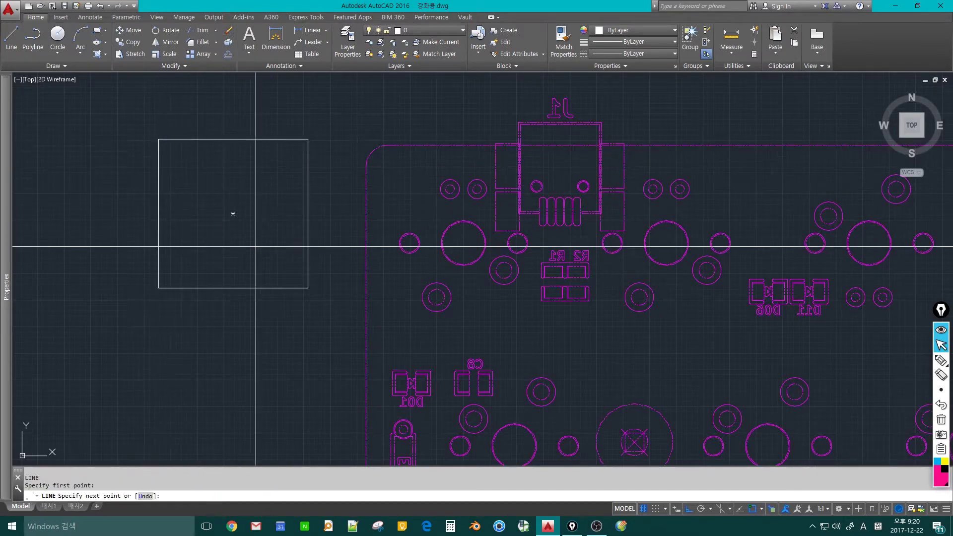
click(307, 288)
key(Escape)
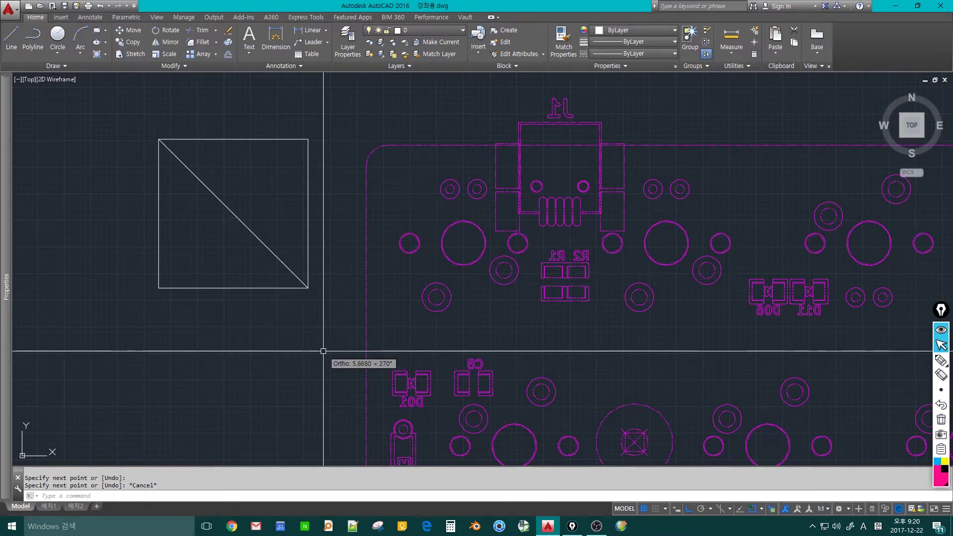
key(Escape)
key(Escape)
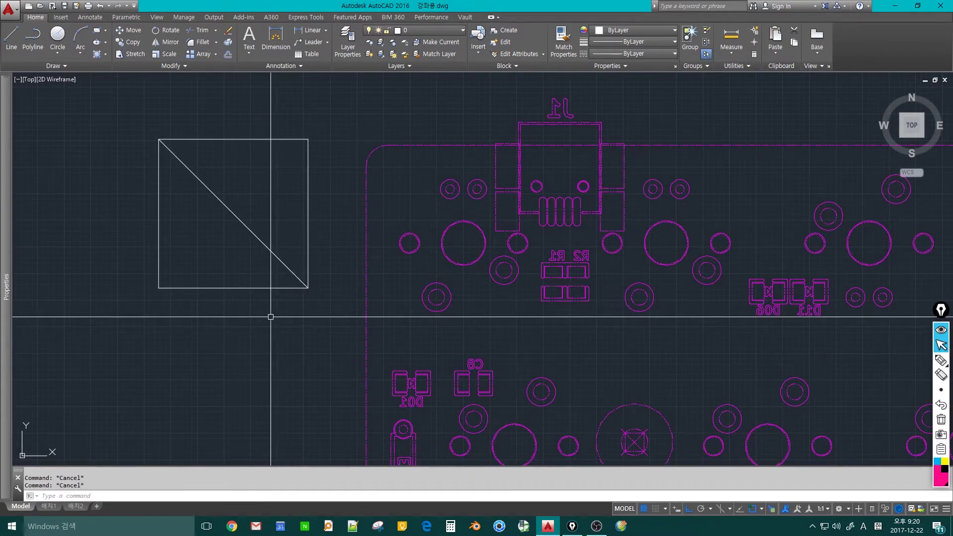
- Move the square by its diagonal's midpoint onto the top-left key's switch circle centre
text(m)
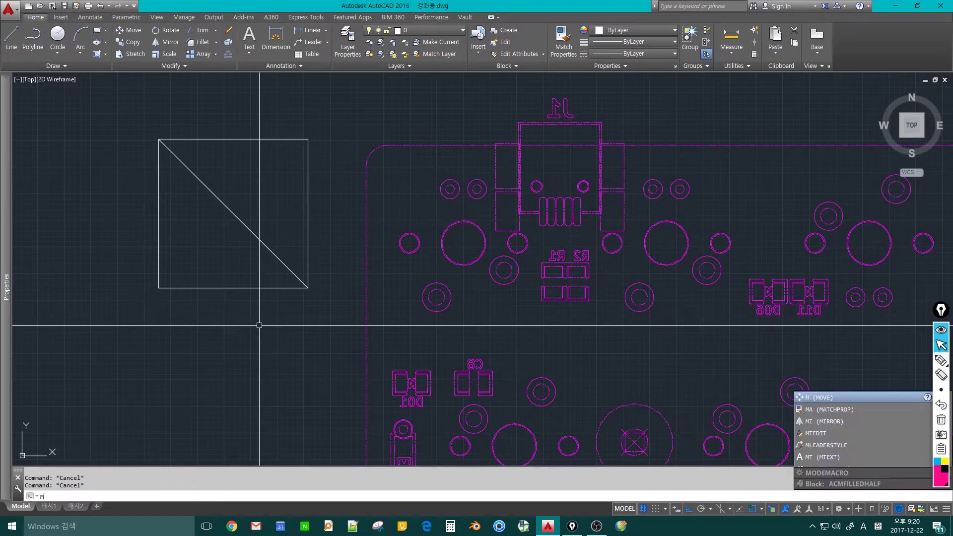
key(Return)
click(246, 324)
click(125, 258)
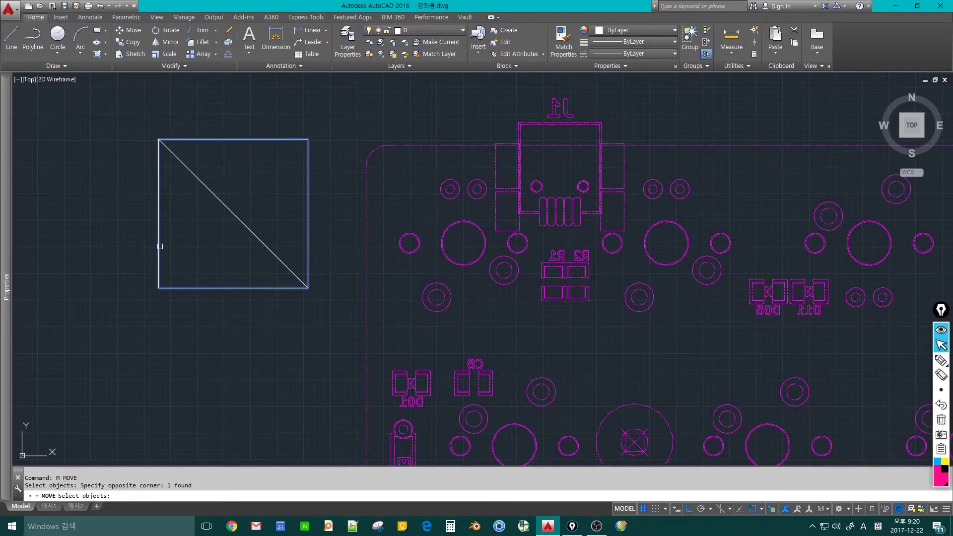
key(Return)
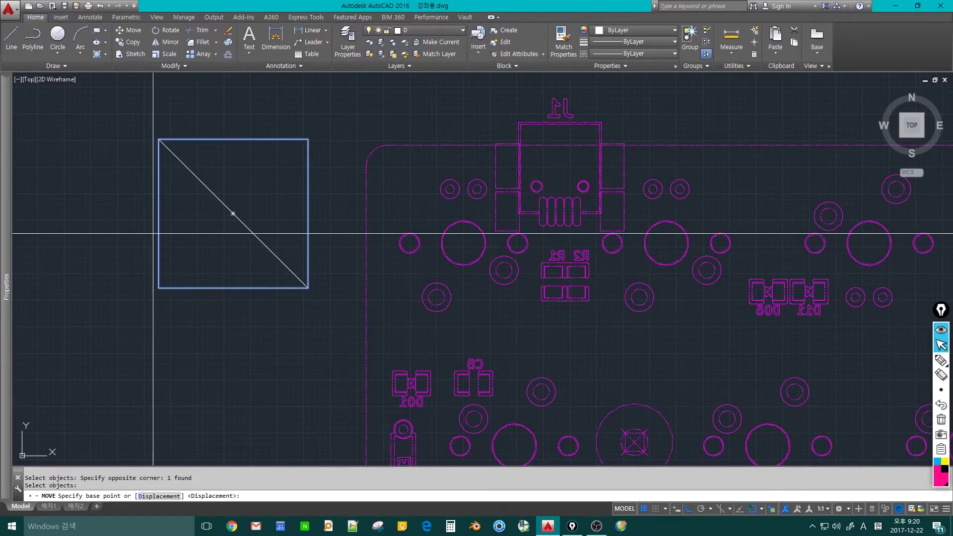
click(233, 213)
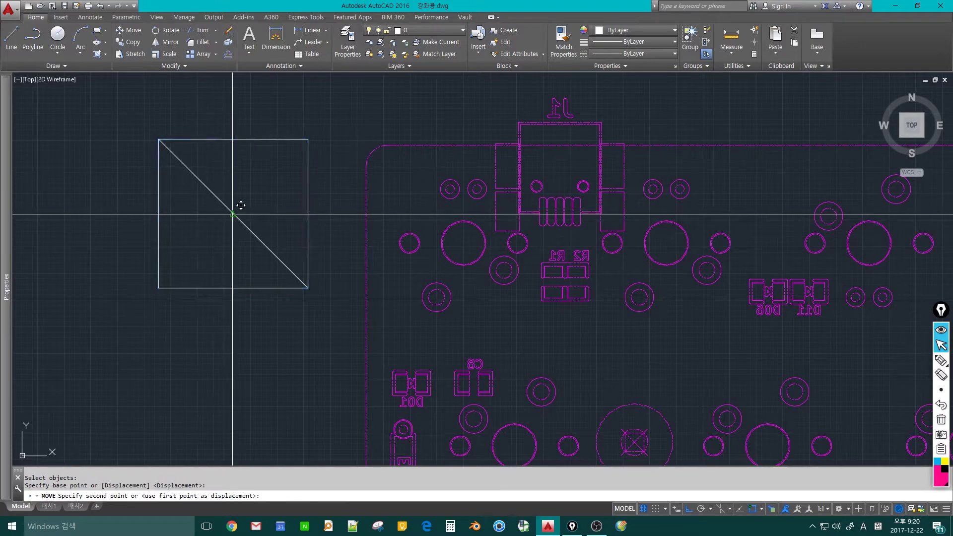
click(466, 233)
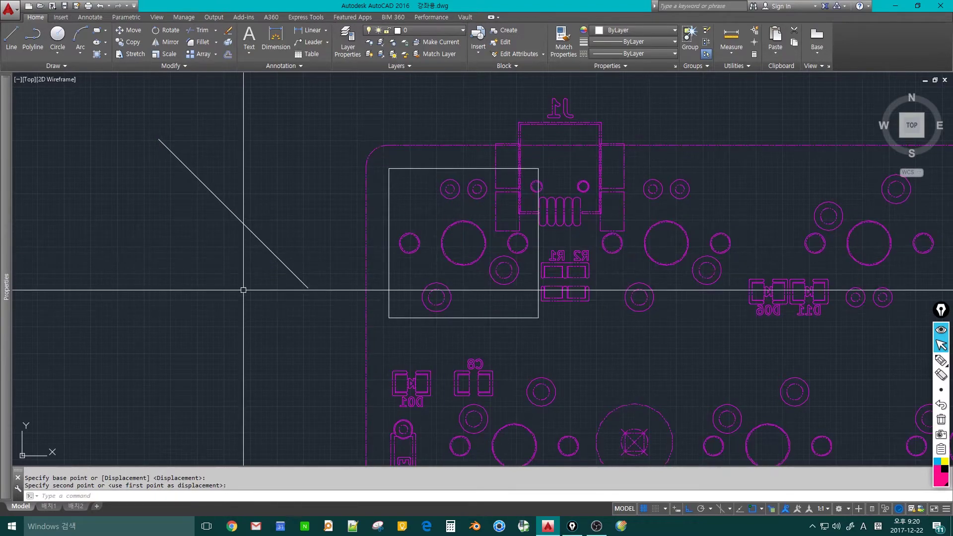
scroll(516, 317, down, 5)
middle_drag(551, 330, 450, 248)
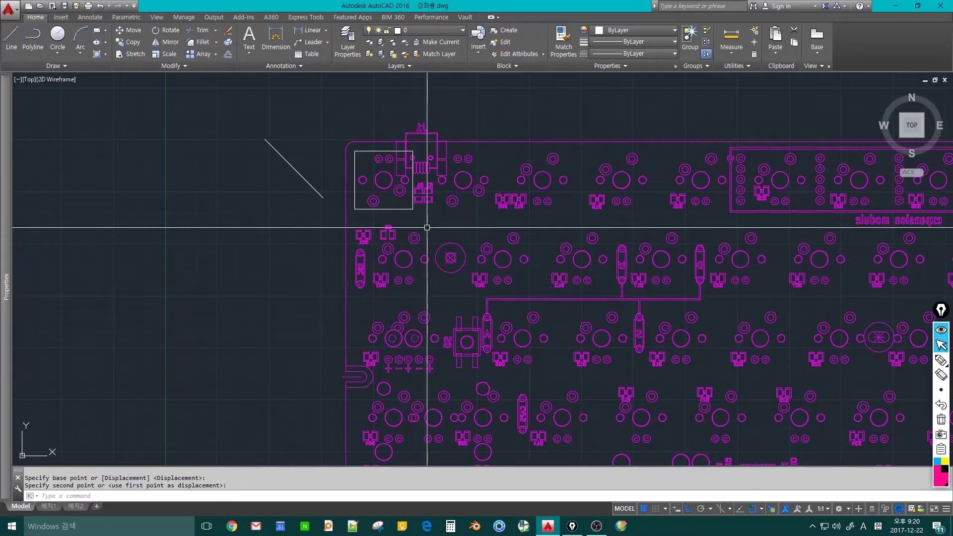
- Delete the helper diagonal line from the square
click(294, 168)
key(Delete)
scroll(293, 144, up, 2)
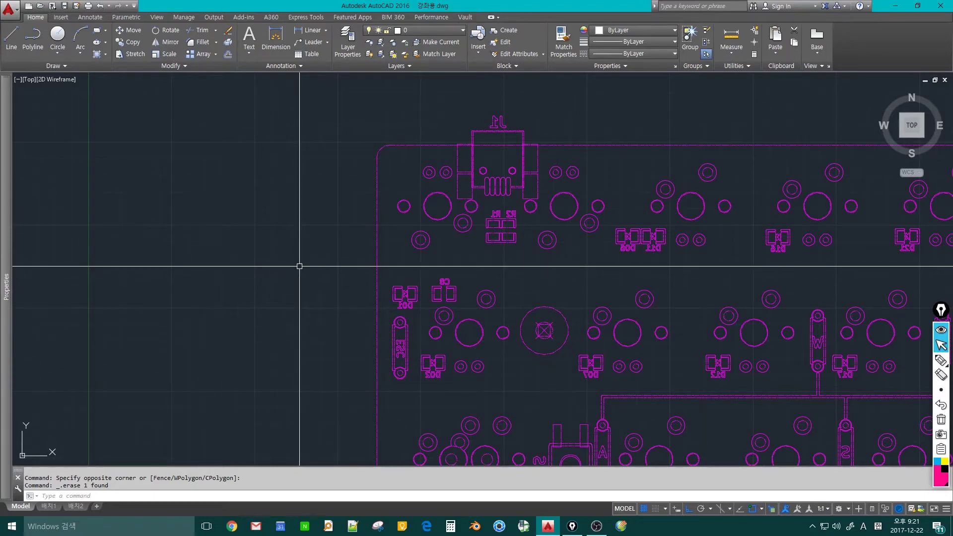
- Restore the AutoCAD window to a smaller size and reposition it over the desktop
scroll(574, 276, down, 5)
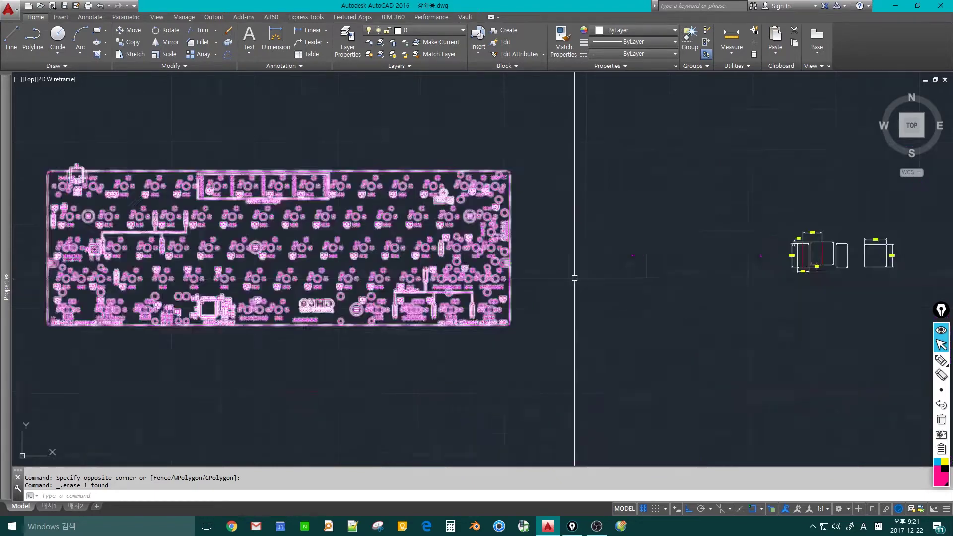
scroll(519, 277, up, 1)
scroll(617, 255, up, 5)
scroll(553, 266, up, 1)
scroll(554, 266, down, 4)
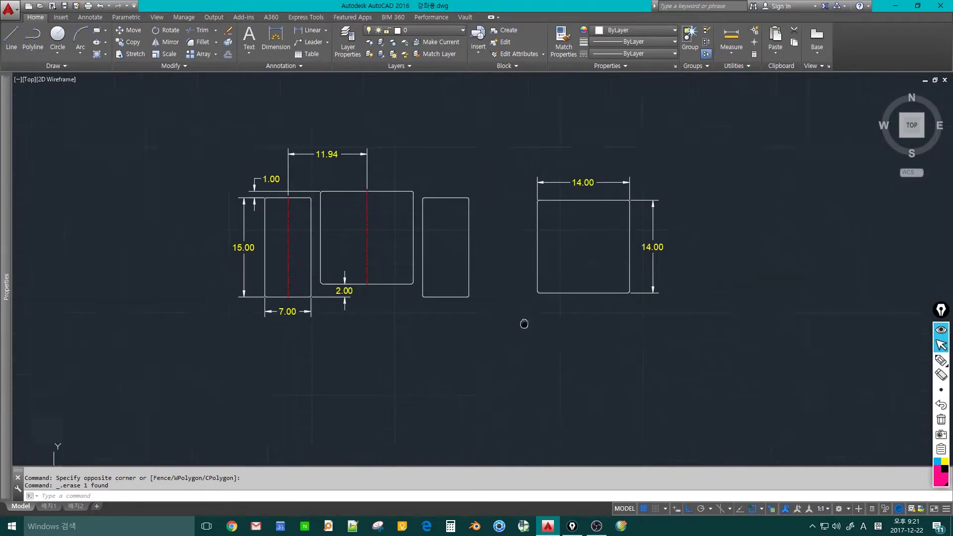
scroll(581, 369, up, 2)
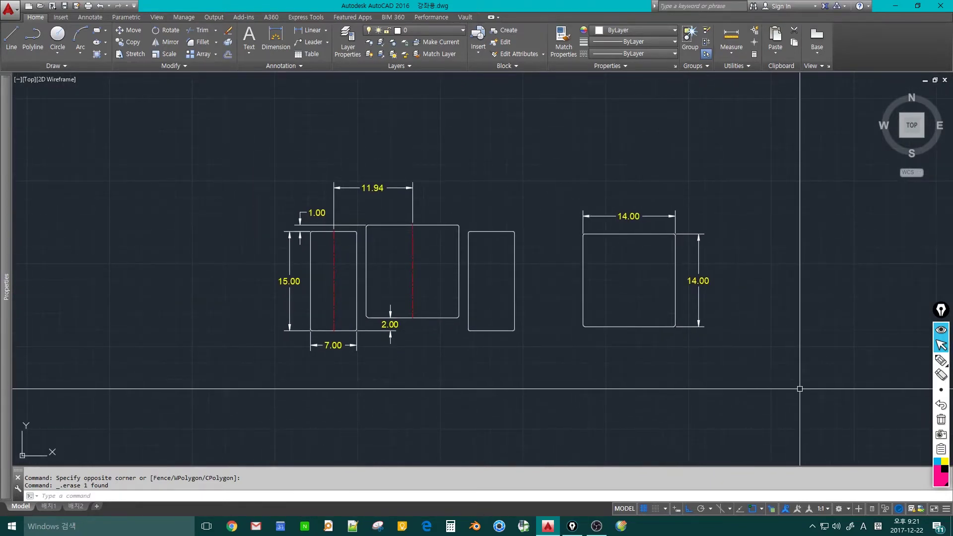
click(918, 6)
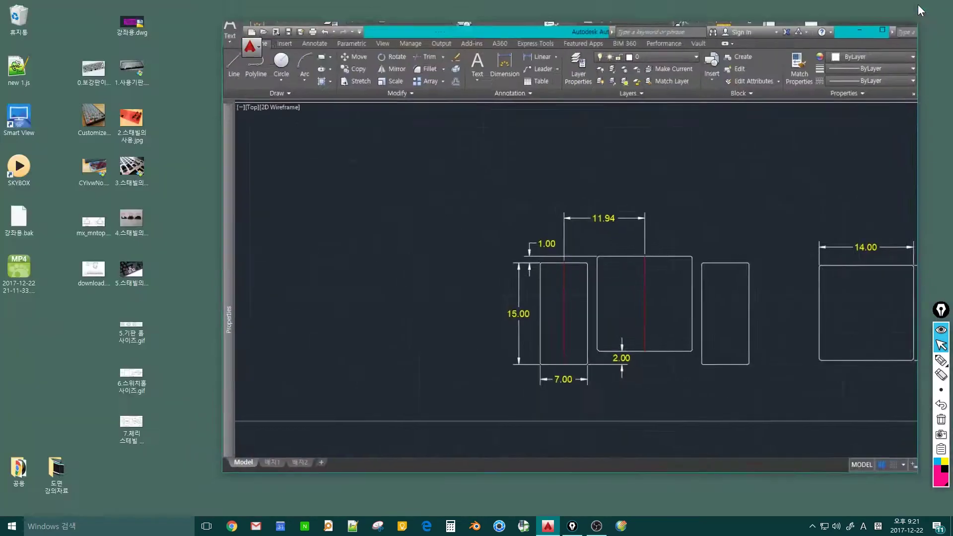
drag(475, 44, 453, 19)
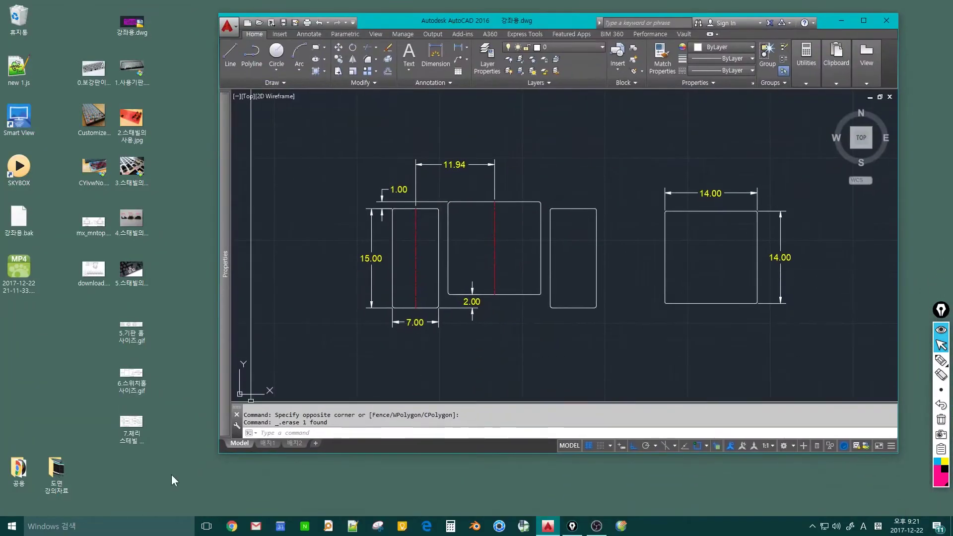
double_click(138, 360)
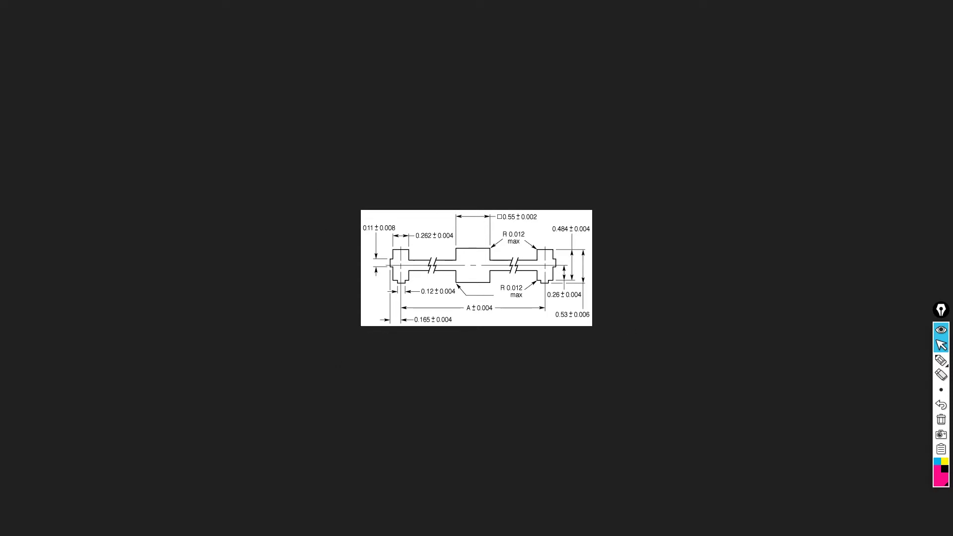
key(Escape)
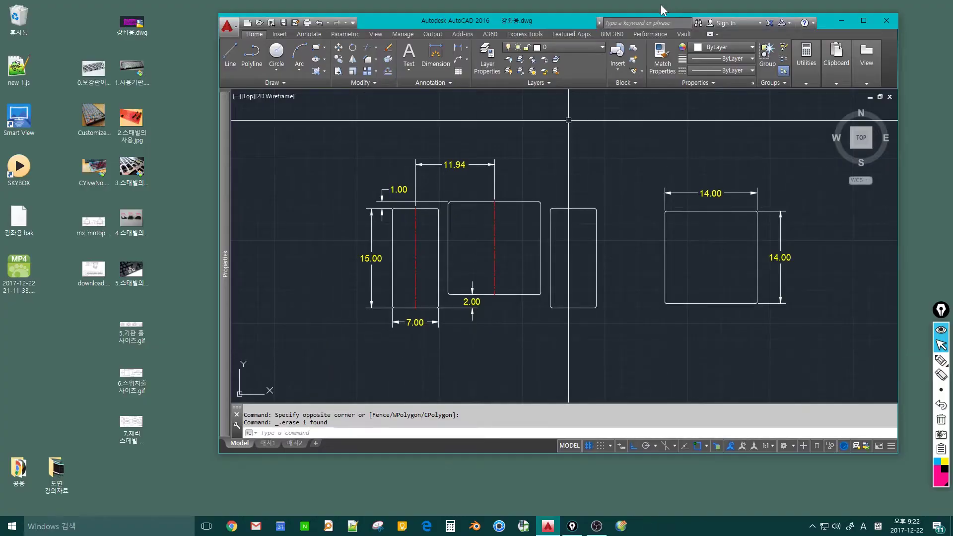
- Maximize AutoCAD and pan the 15 × 7 and 14 × 14 sketches up, leaving space below
double_click(555, 26)
scroll(630, 303, up, 3)
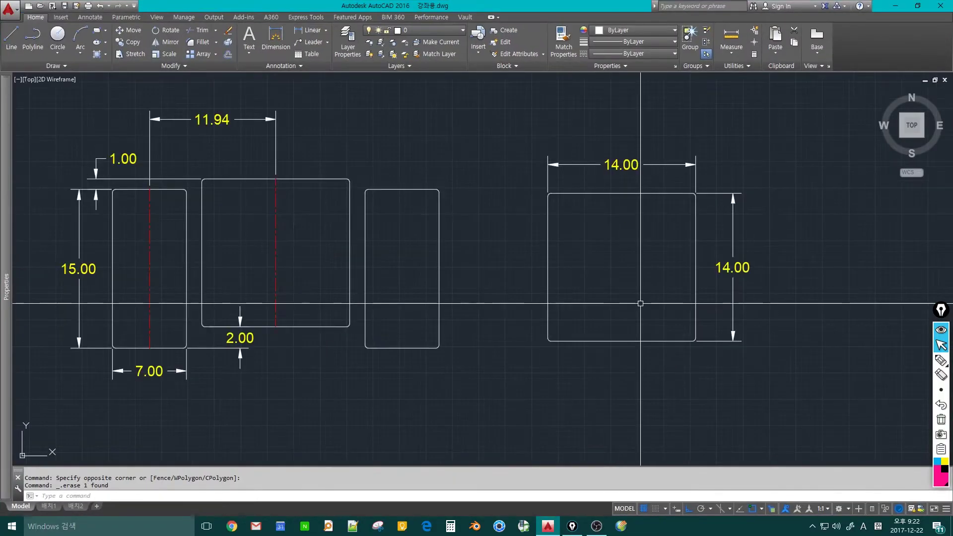
middle_drag(624, 268, 658, 291)
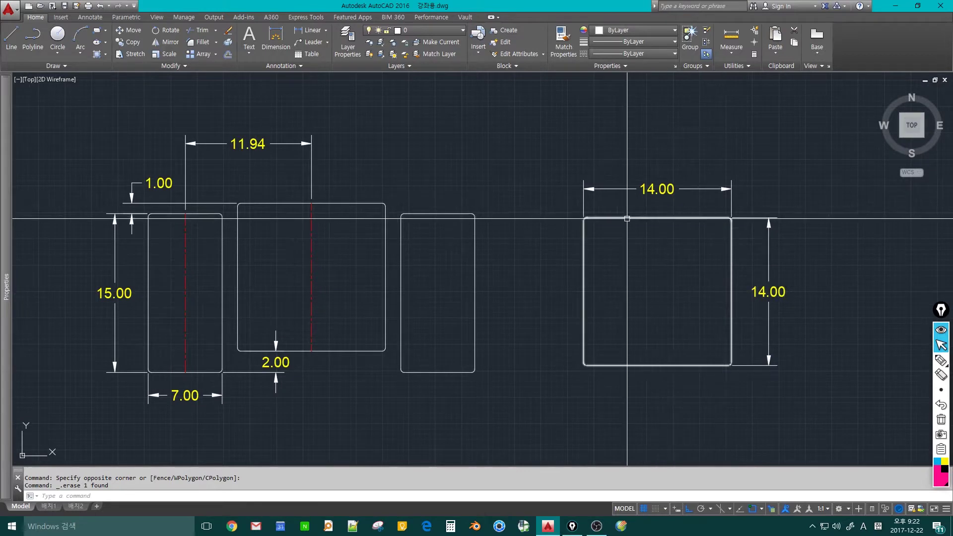
middle_drag(535, 311, 677, 296)
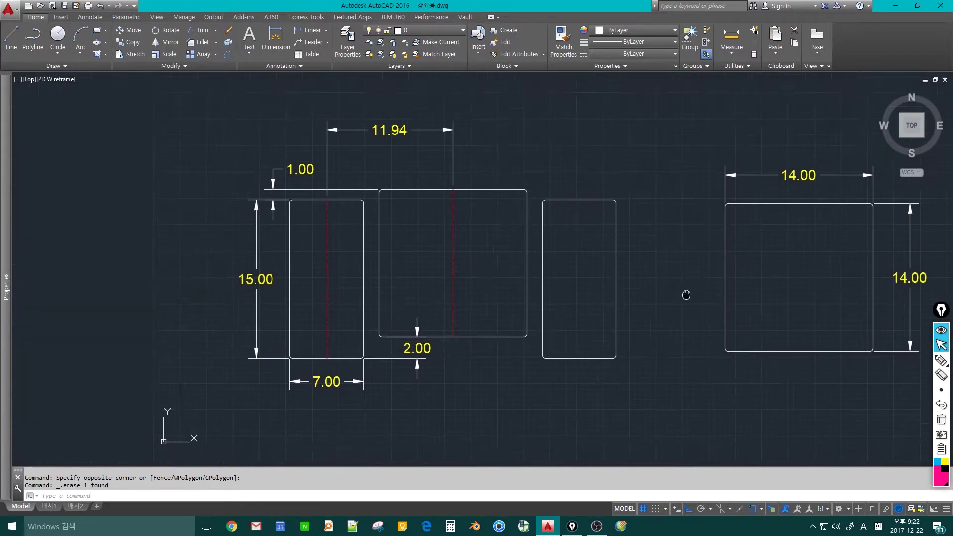
middle_drag(788, 248, 613, 258)
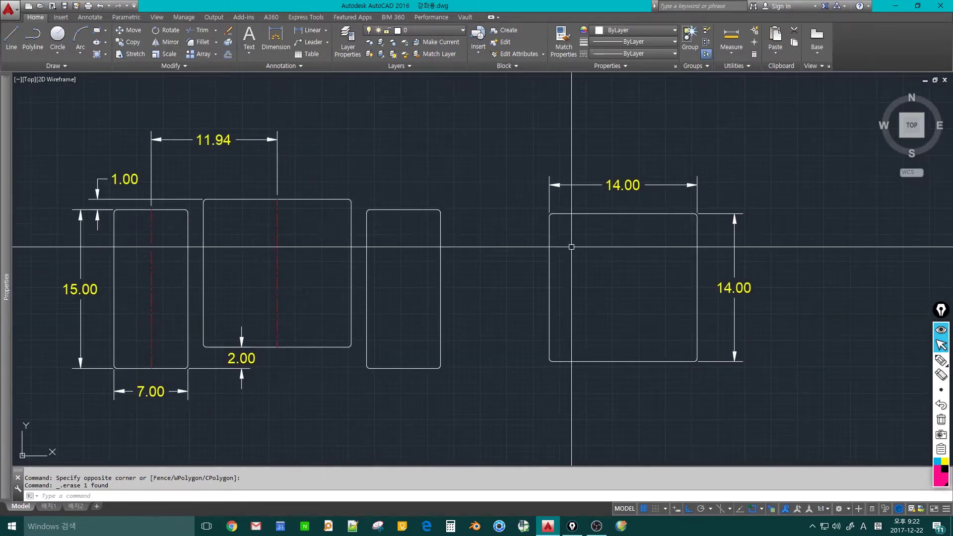
middle_drag(451, 346, 567, 341)
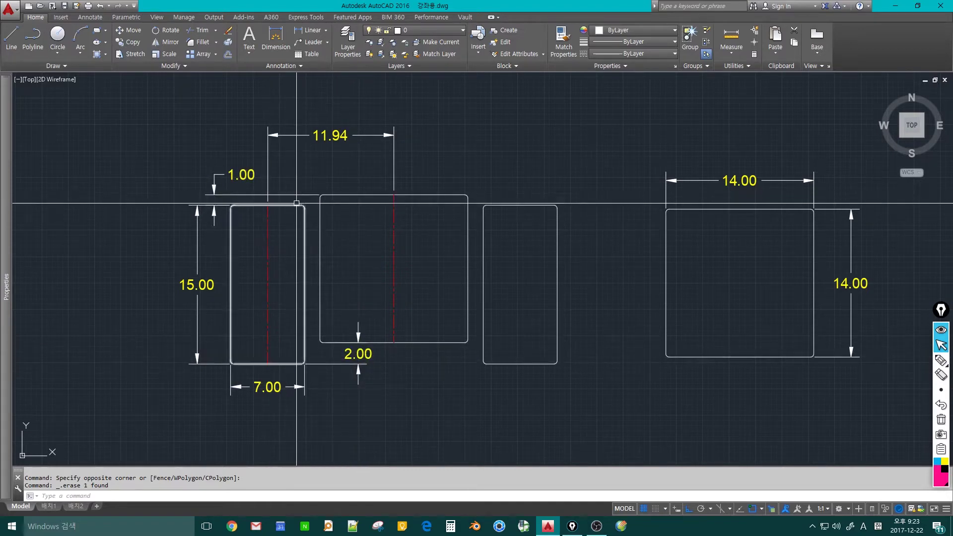
scroll(607, 388, down, 2)
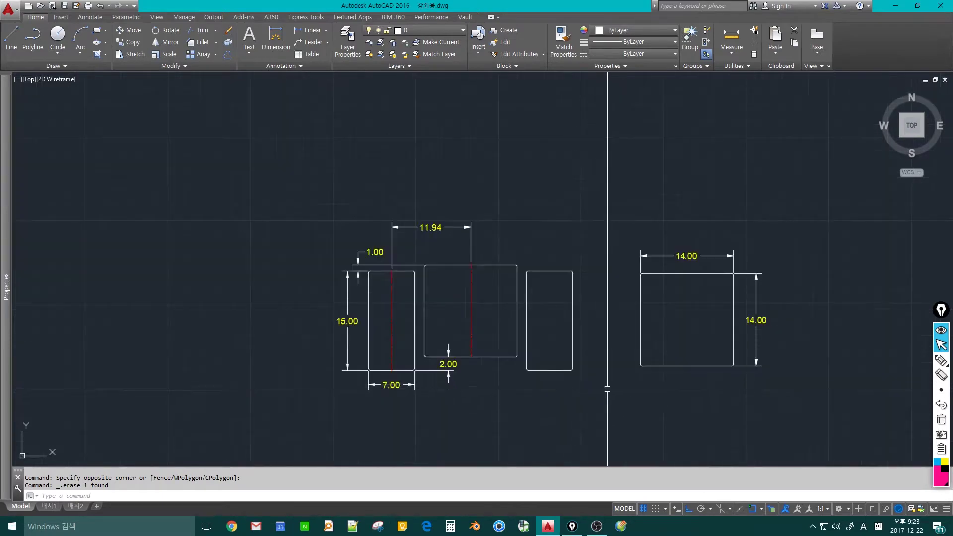
middle_drag(607, 389, 557, 358)
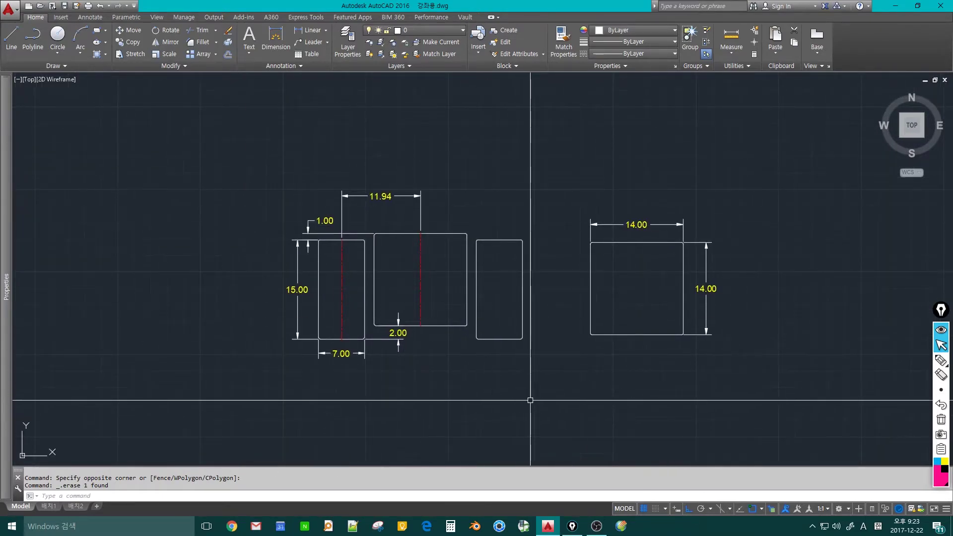
middle_drag(530, 400, 509, 376)
text(r)
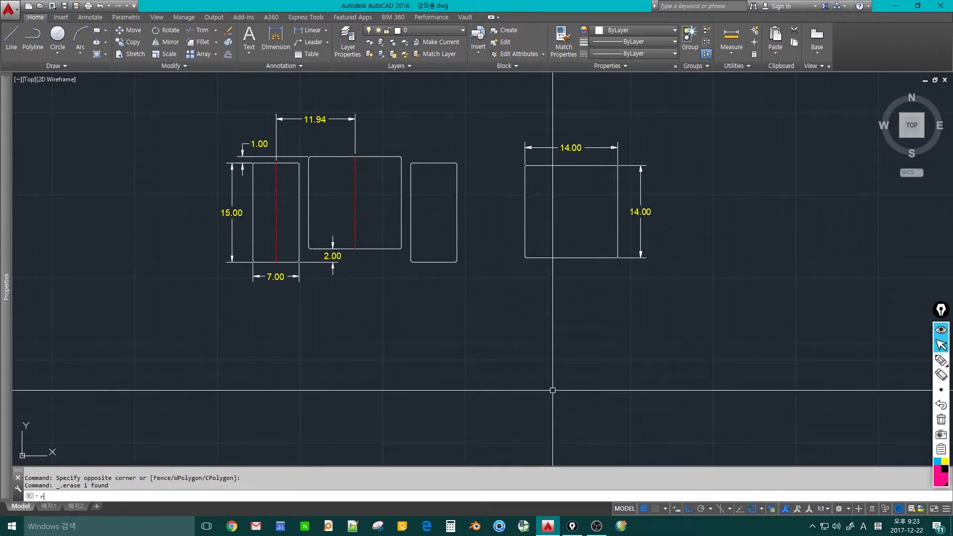
- Draw 14 × 14 squares below the 14 × 14 outline and below the switch cutouts
text(ec)
key(Return)
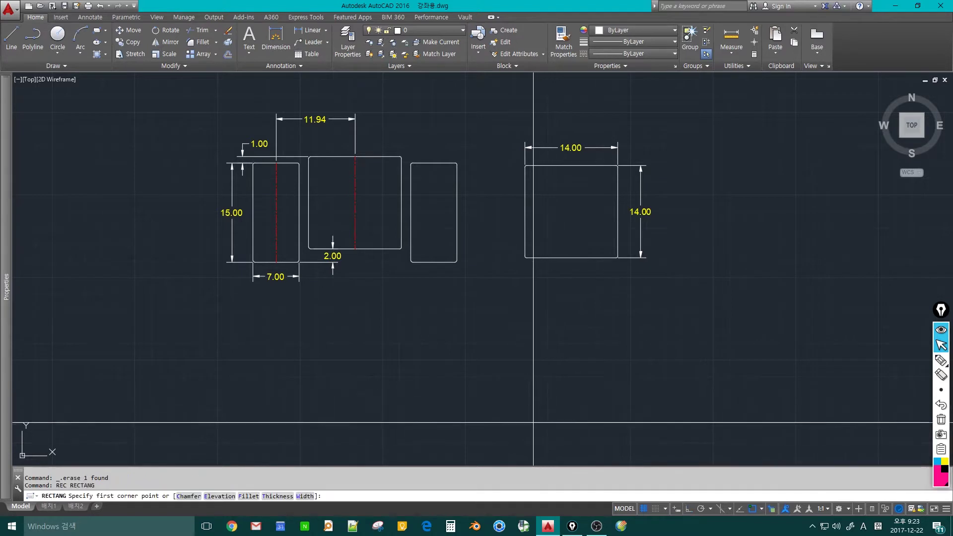
click(528, 403)
text(@14,14)
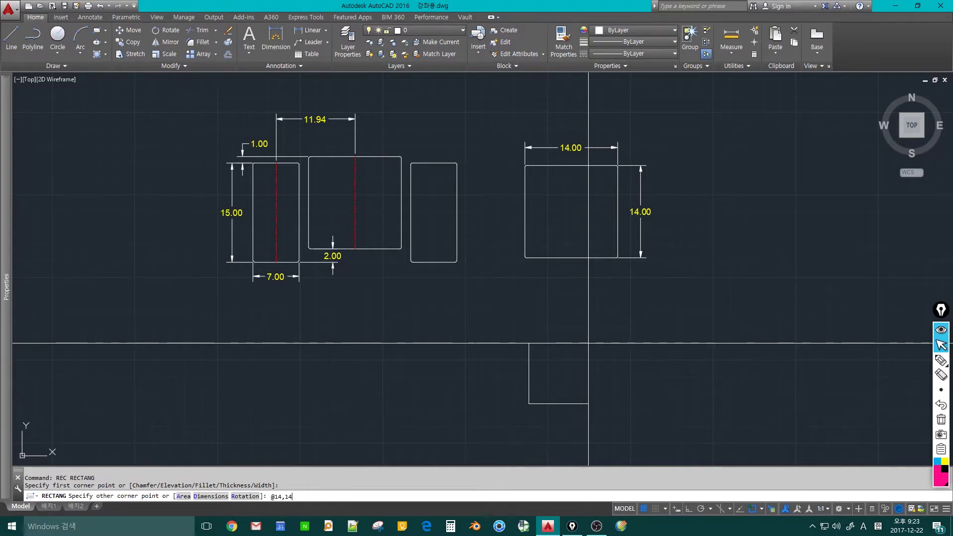
key(Return)
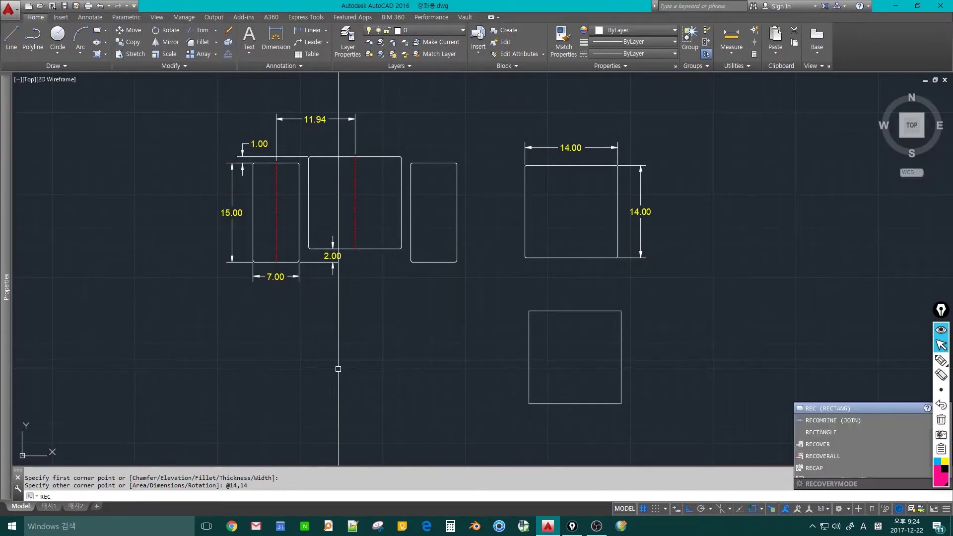
key(Return)
click(316, 392)
text(@14,14)
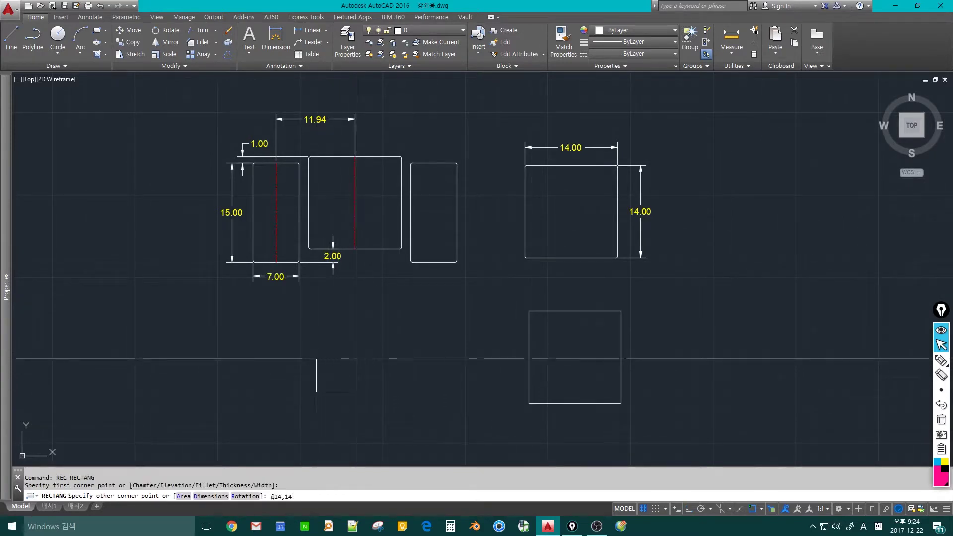
key(Return)
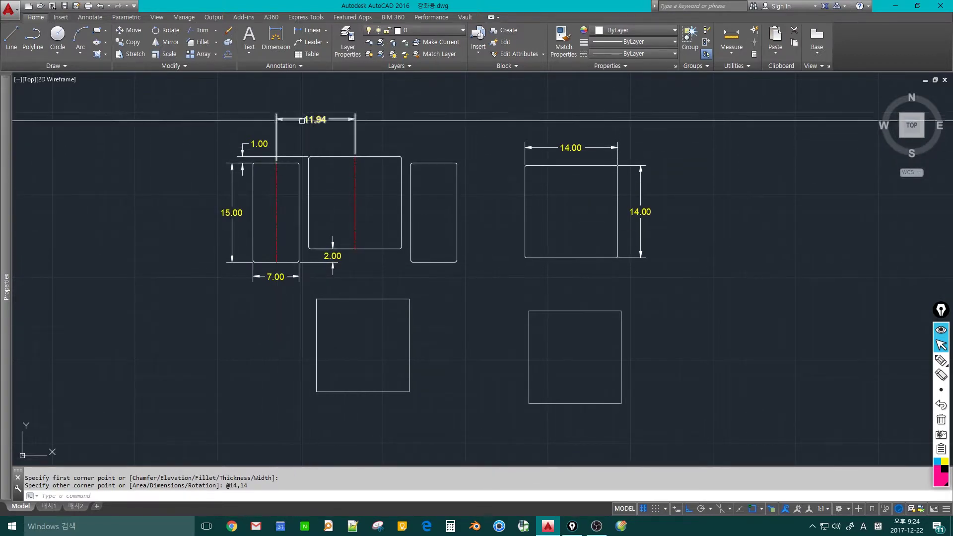
- Draw a vertical centre line through the left new square, top midpoint to bottom midpoint
middle_drag(398, 276, 450, 250)
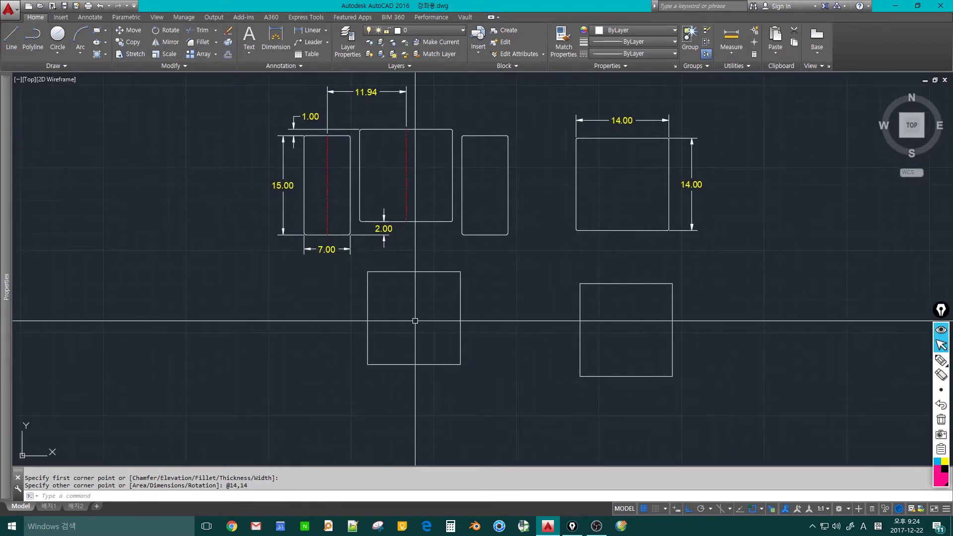
text(ㄴ)
text(L)
key(Return)
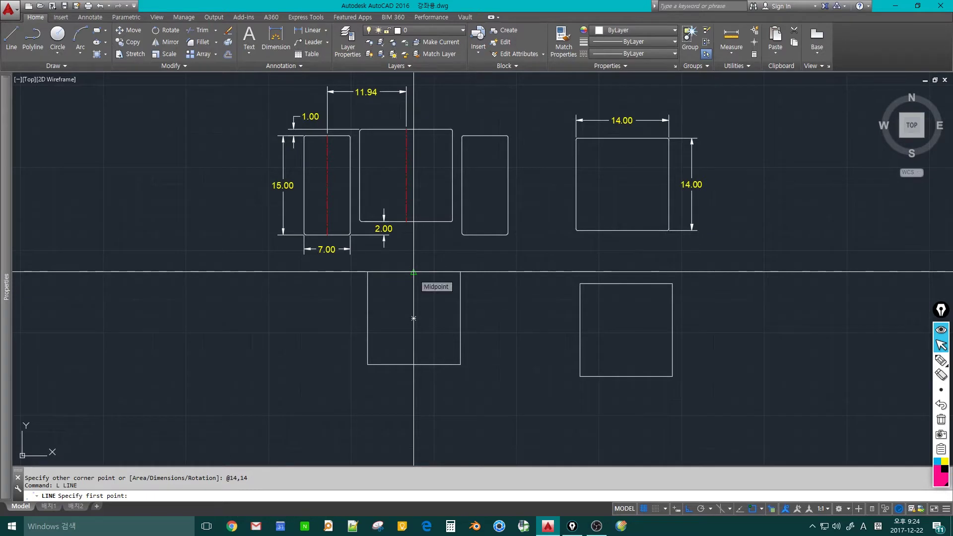
click(413, 271)
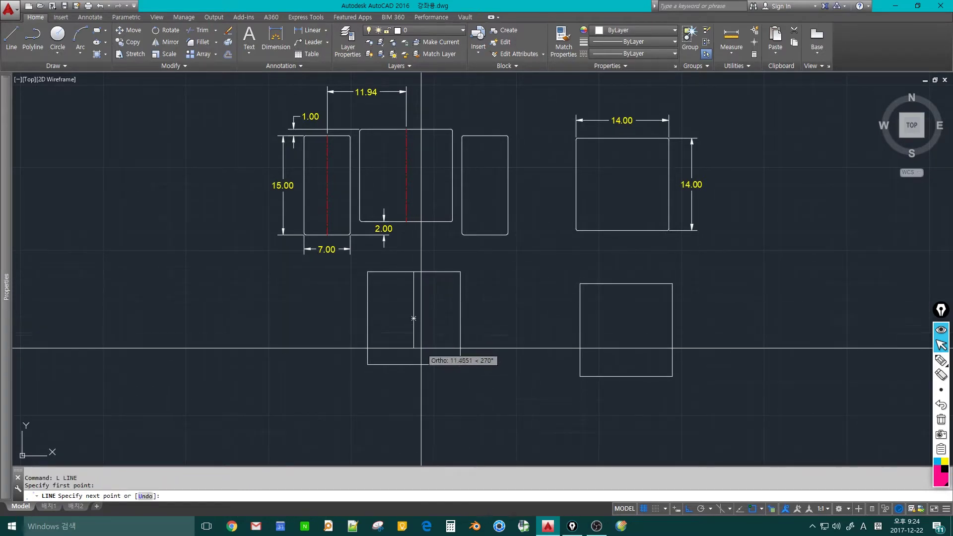
click(413, 365)
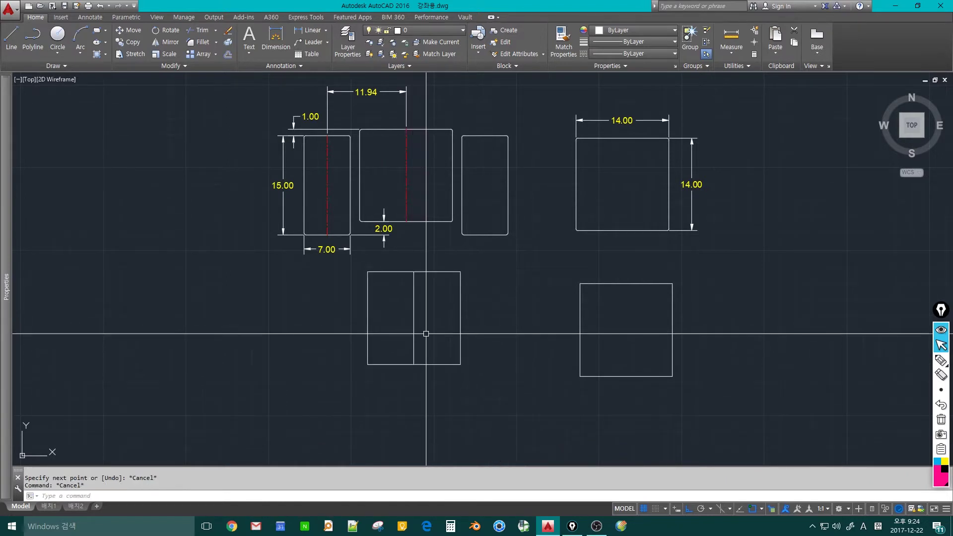
text(o)
- Offset the centre line 11.94 to both the left and right
key(Return)
text(11.94)
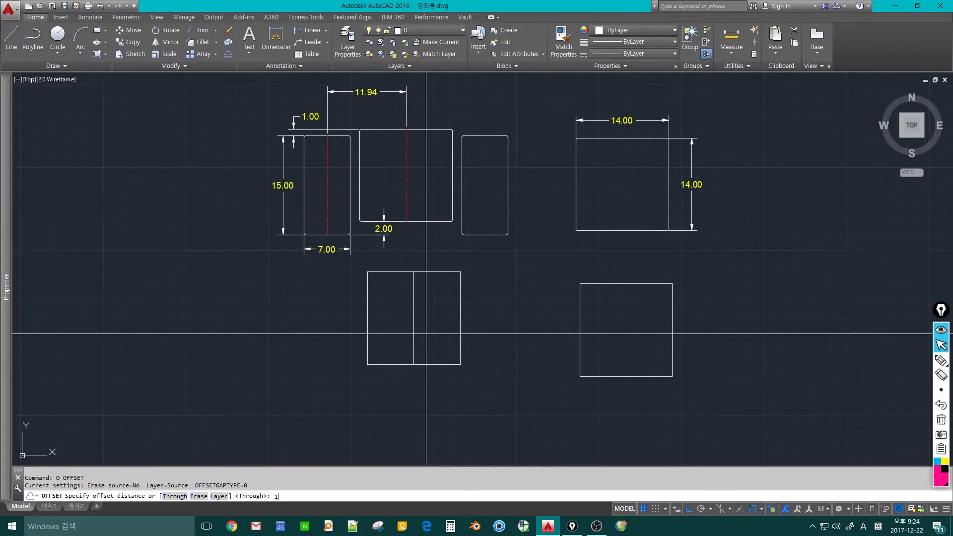
key(Return)
click(414, 336)
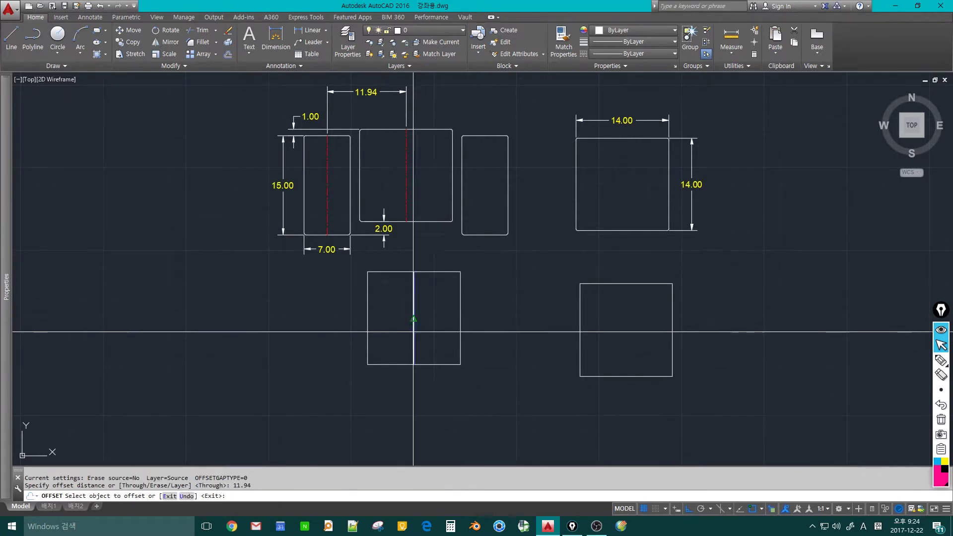
click(402, 333)
click(413, 333)
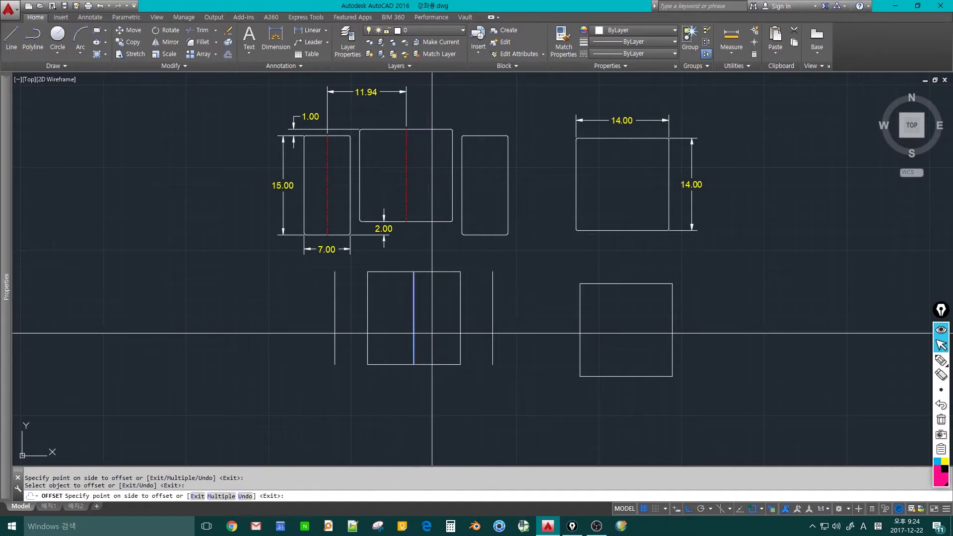
click(437, 343)
key(Escape)
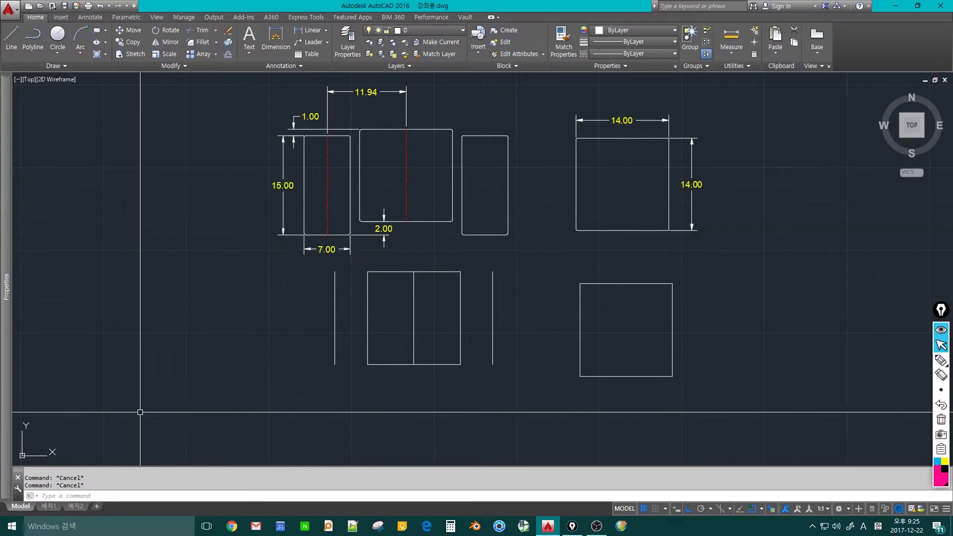
- Draw a 7 × 15 rectangle at the lower left beside the offset lines
text(re)
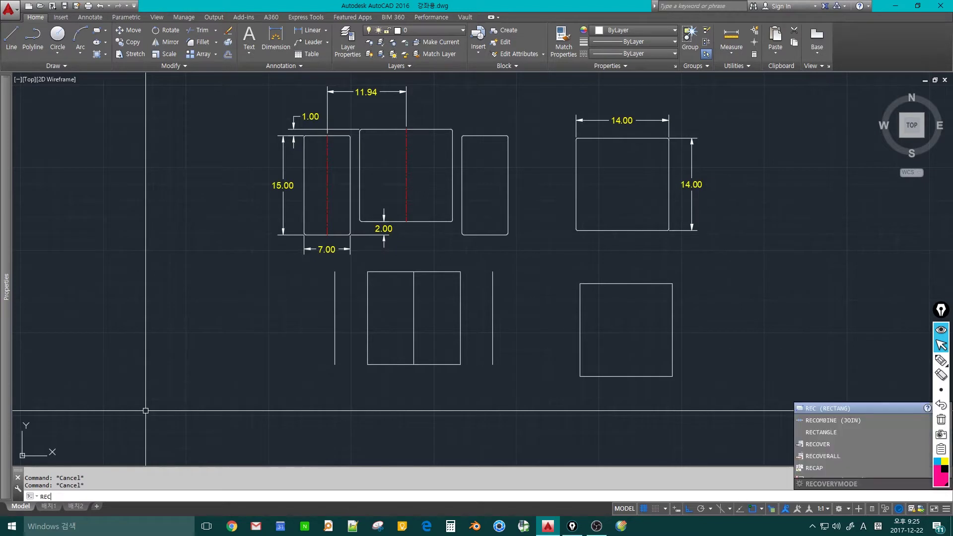
key(Return)
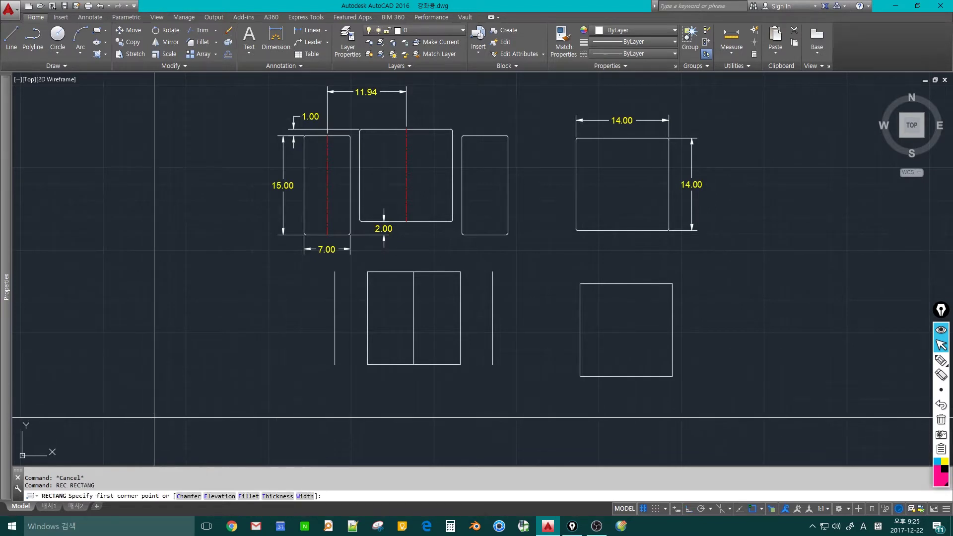
click(155, 417)
text(@7,15)
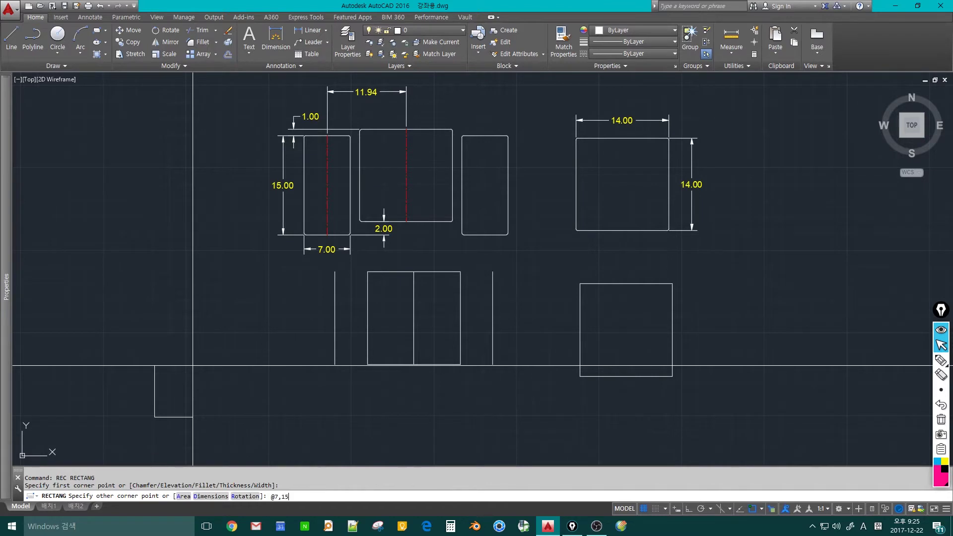
key(Return)
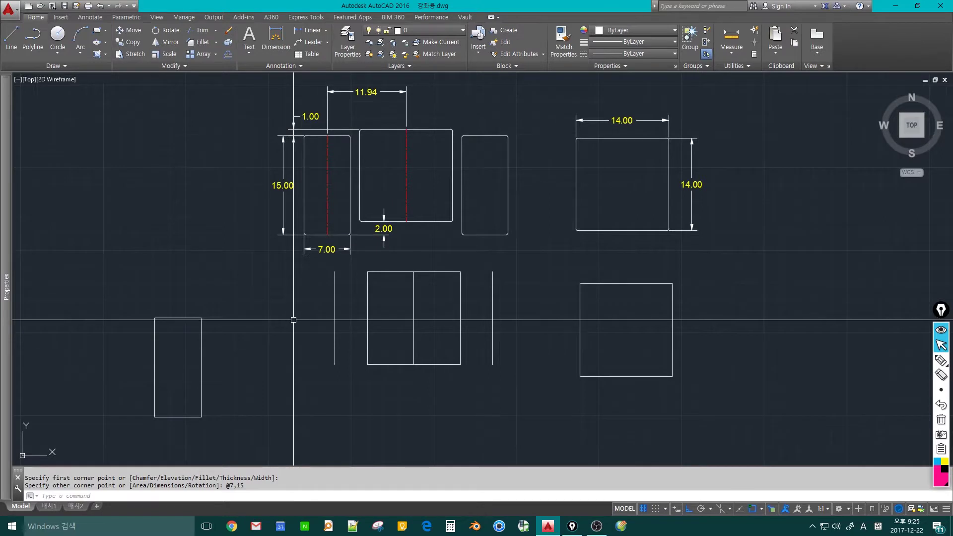
text(l)
key(Return)
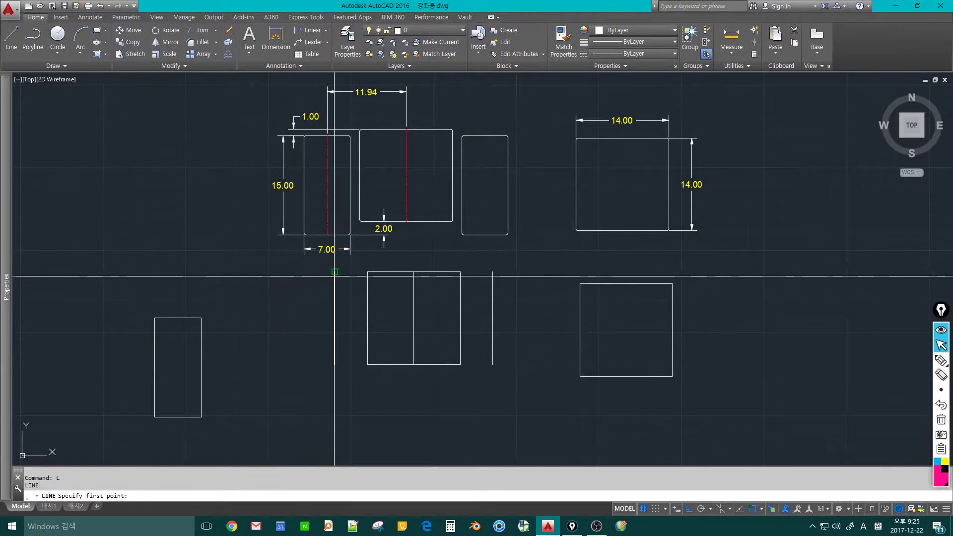
- Draw a horizontal line left from the offset line's top and offset it 1 unit downward
click(335, 272)
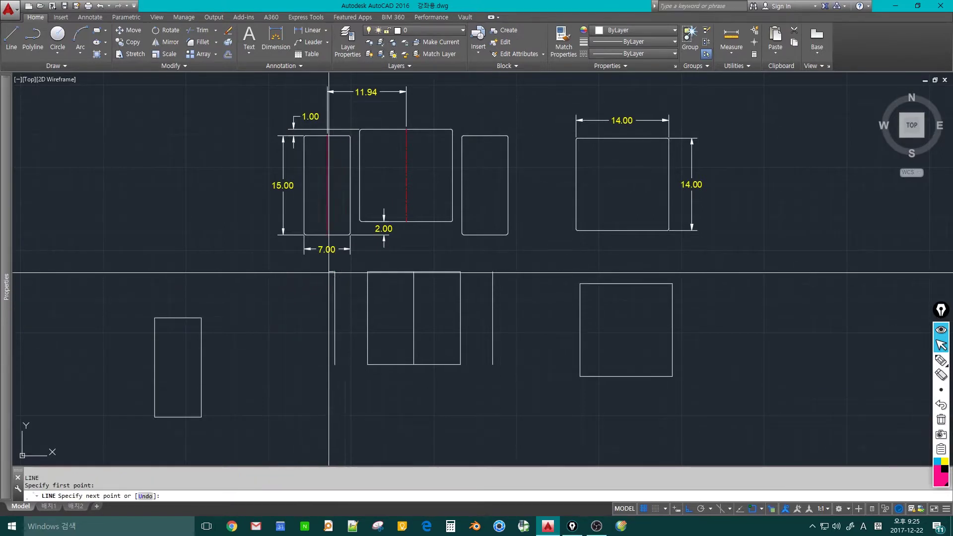
click(214, 280)
key(Escape)
text(o)
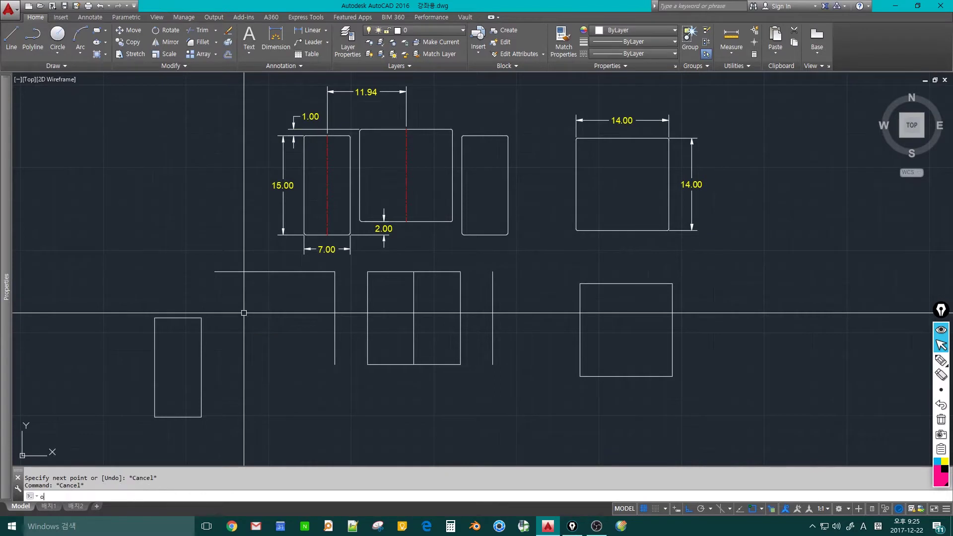
key(Return)
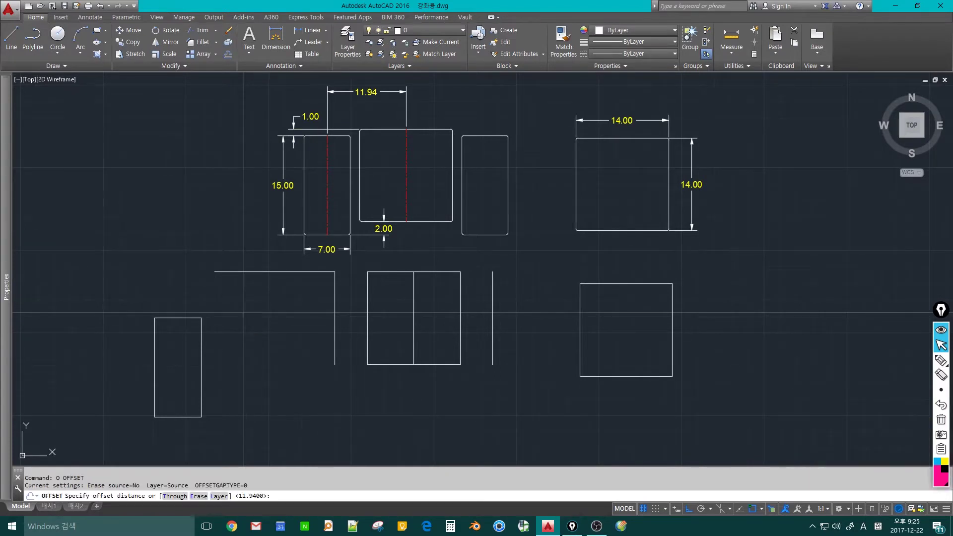
text(1)
key(Return)
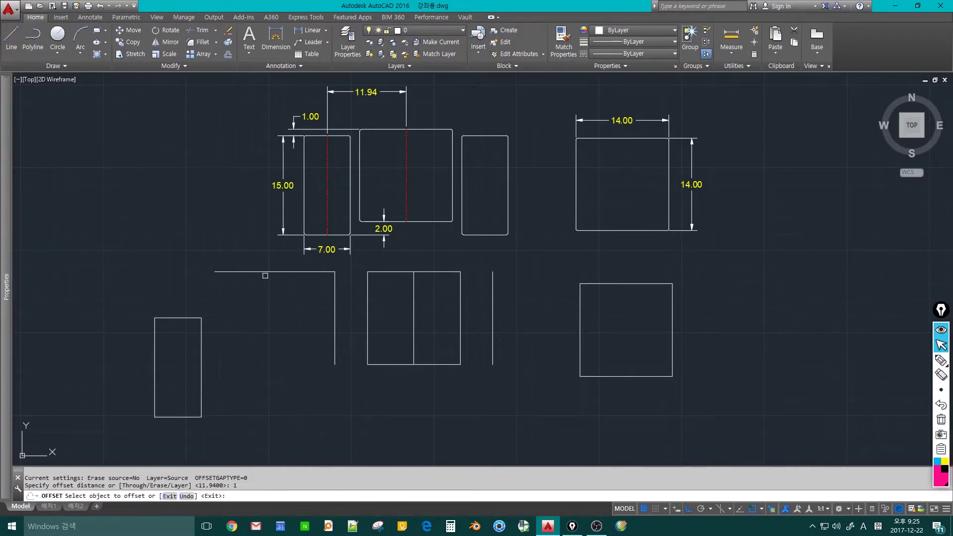
click(263, 272)
click(266, 295)
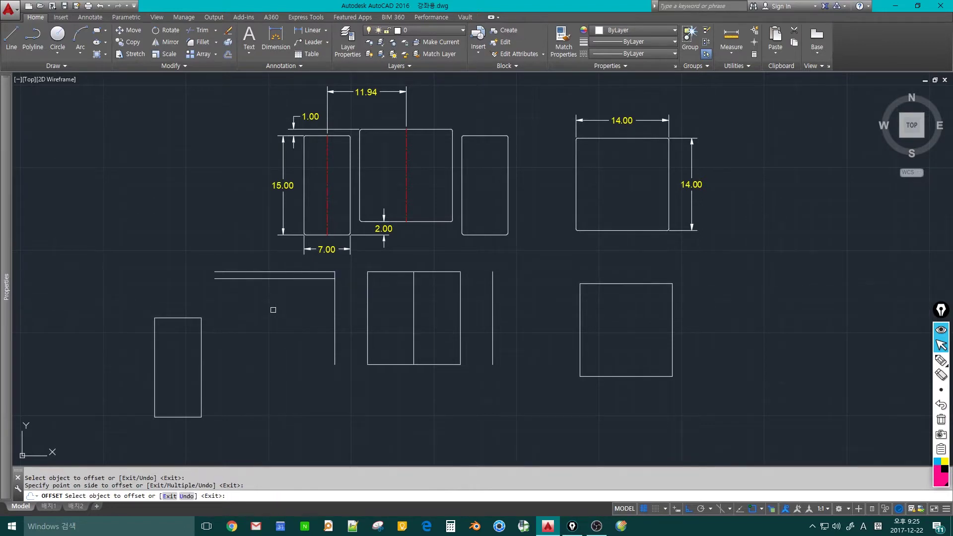
key(Escape)
key(Escape)
key(Escape)
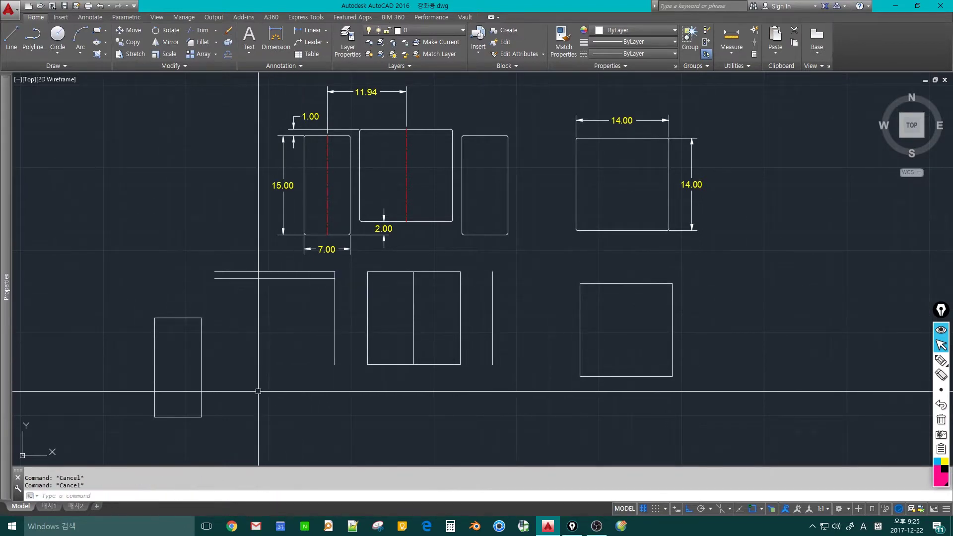
text(m)
- Move the 7 × 15 rectangle by its top-edge midpoint to the horizontal line's end
key(Return)
click(245, 403)
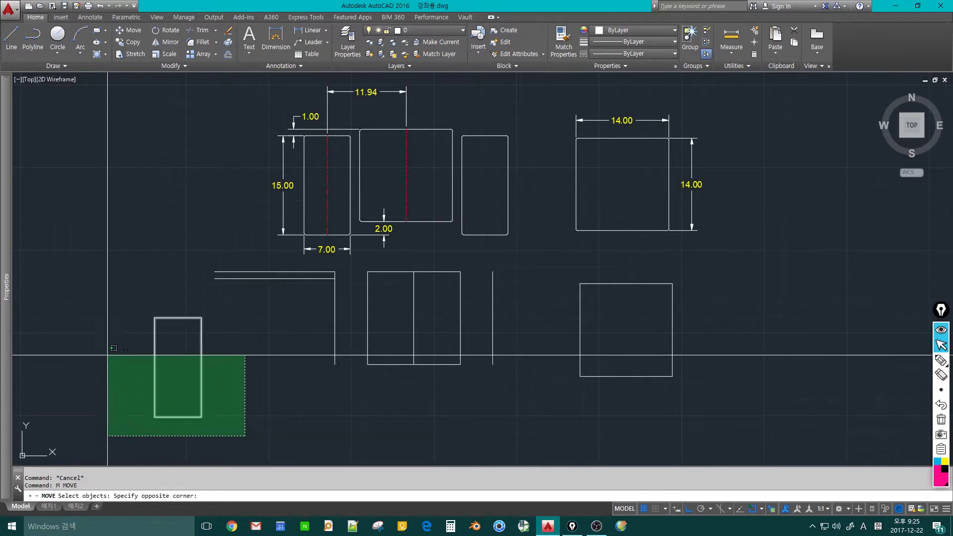
click(107, 355)
key(Return)
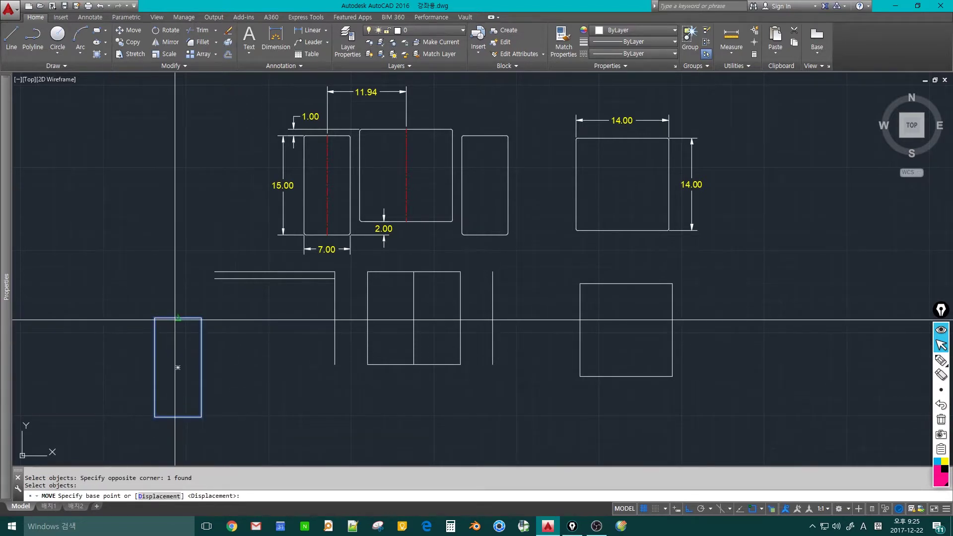
click(178, 318)
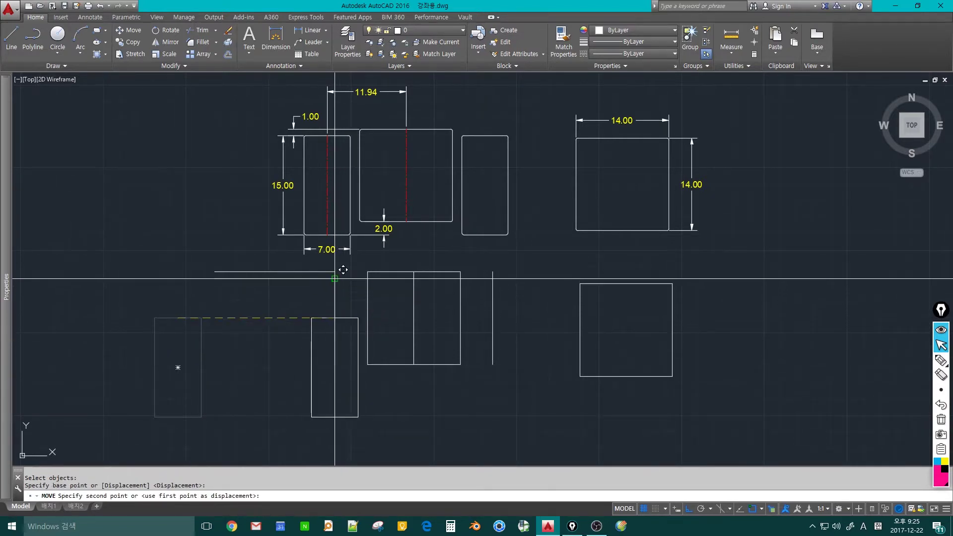
click(334, 279)
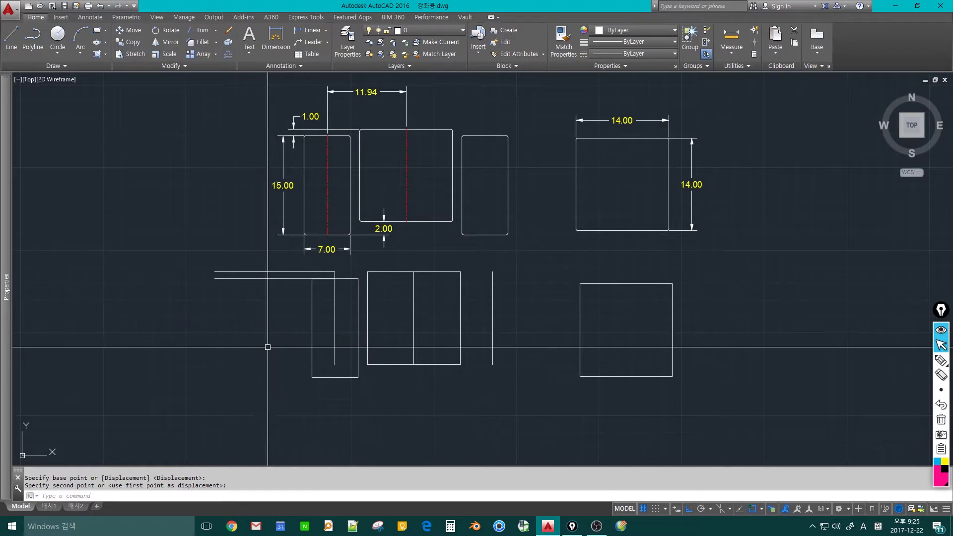
key(Escape)
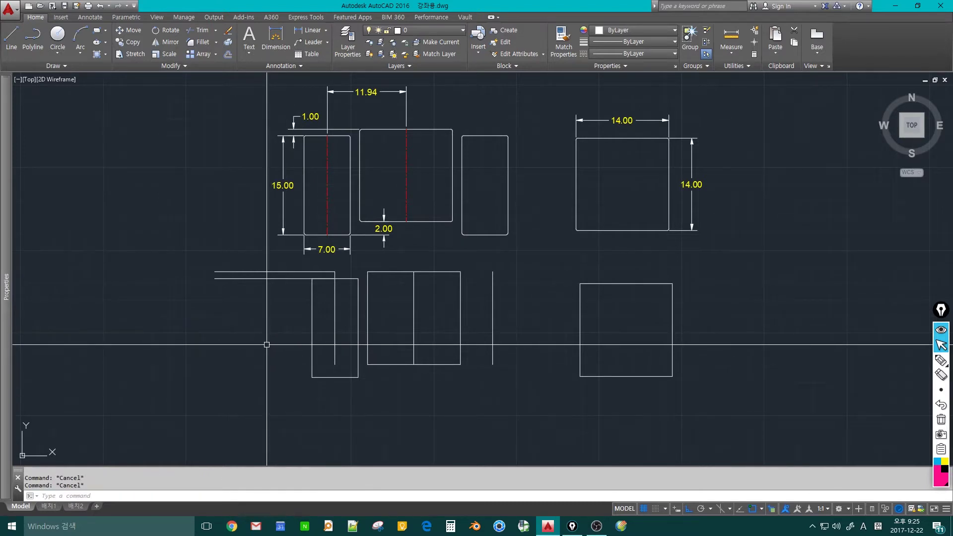
- Erase the two leftover horizontal lines and the vertical line inside the tall rectangle
click(270, 303)
click(218, 267)
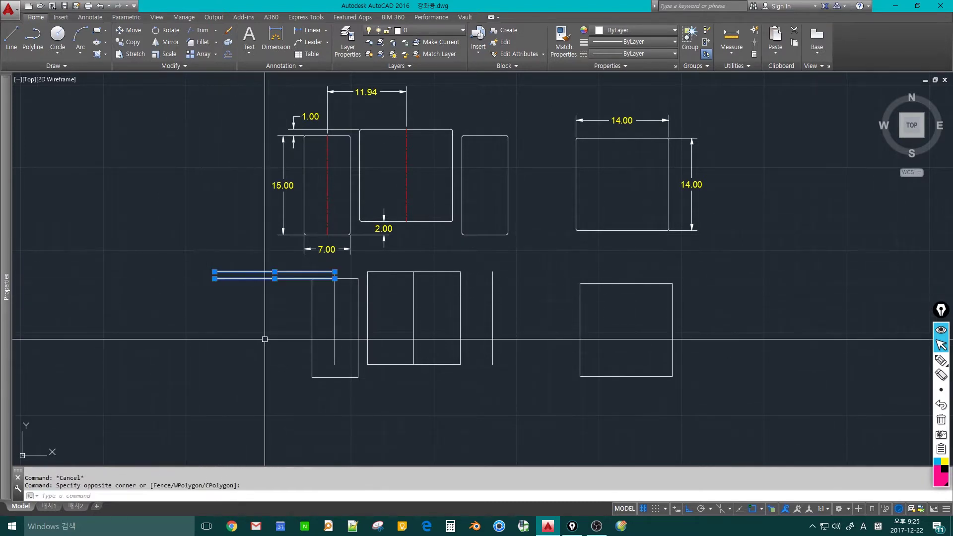
key(Delete)
click(339, 334)
key(Delete)
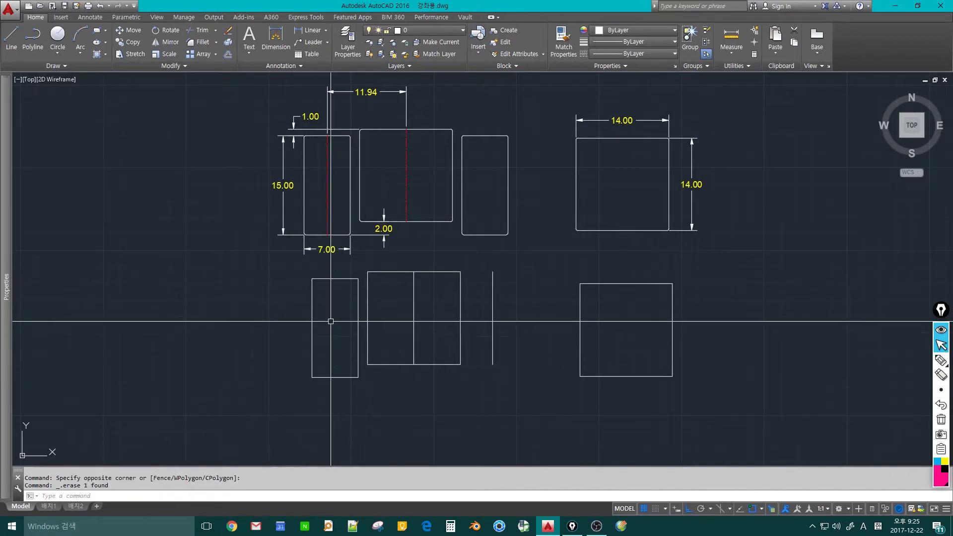
- Erase the square's middle dividing line and the lone vertical line
click(425, 336)
click(404, 323)
key(Delete)
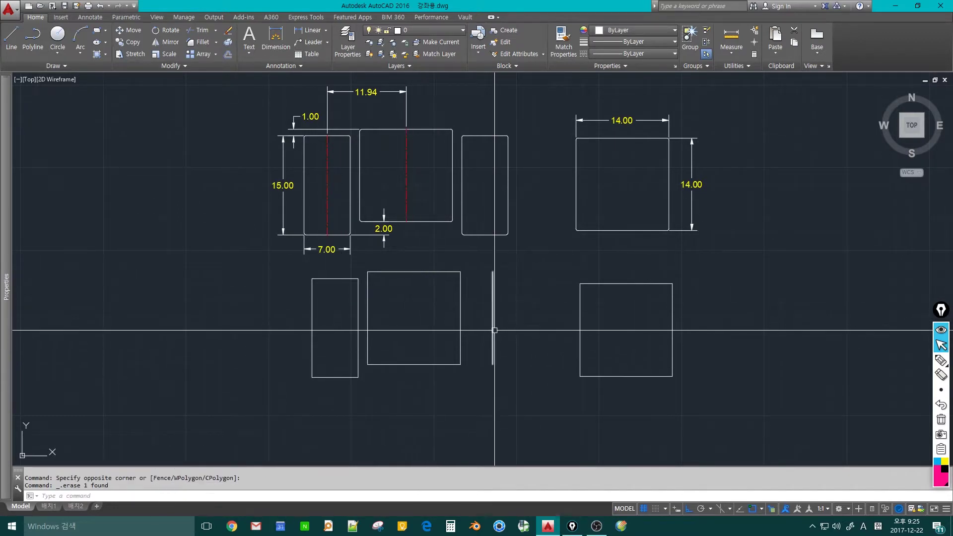
click(494, 330)
click(484, 327)
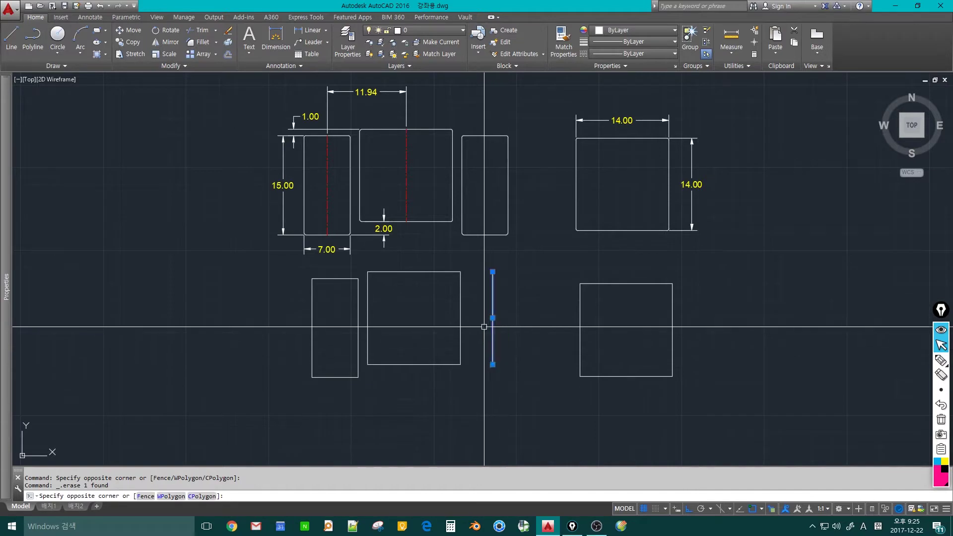
key(Delete)
text(mi)
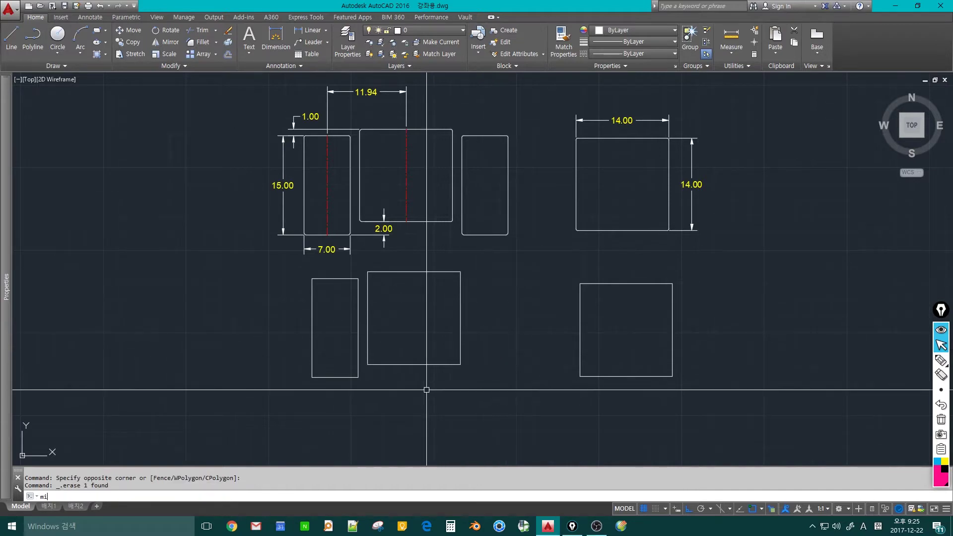
key(space)
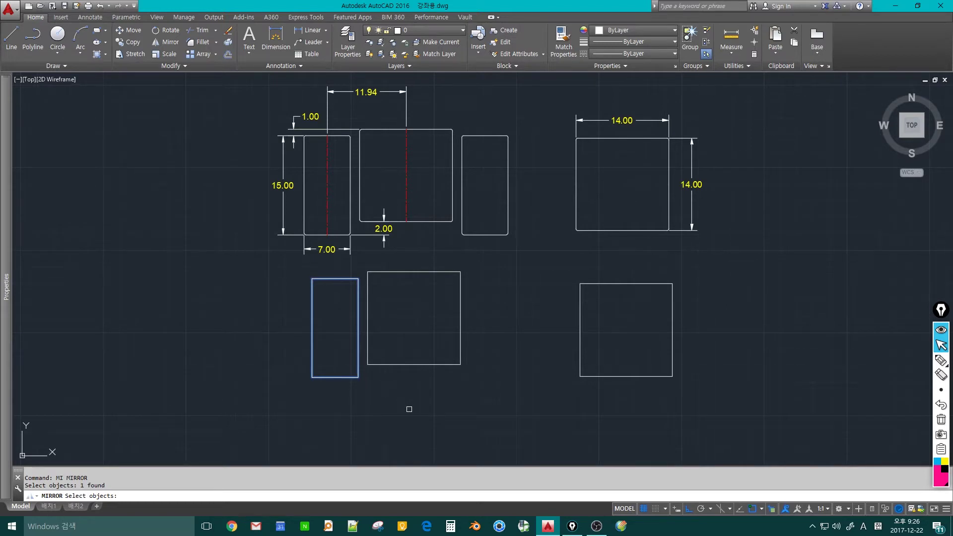
- Mirror the tall rectangle about the square's vertical centreline, keeping the original
key(Return)
click(413, 318)
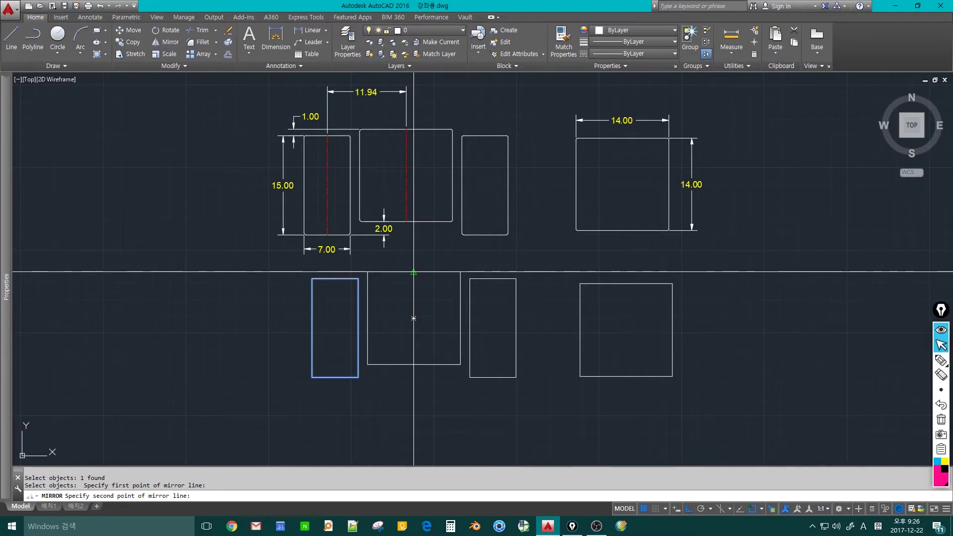
click(413, 271)
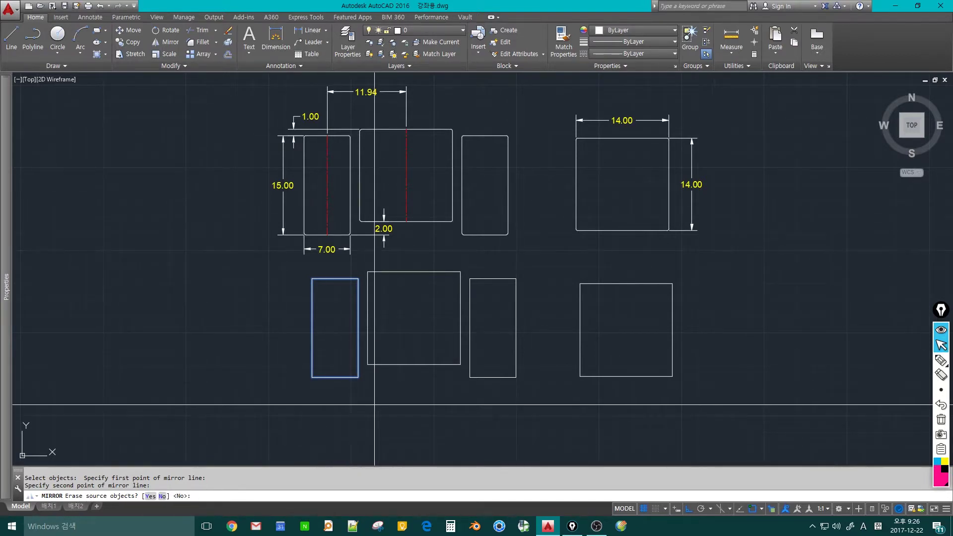
key(Return)
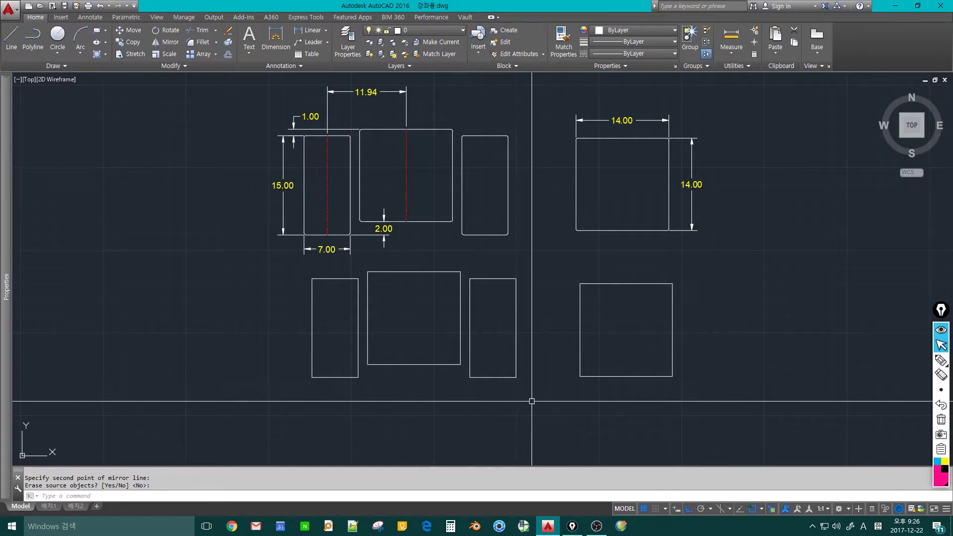
middle_drag(532, 401, 464, 307)
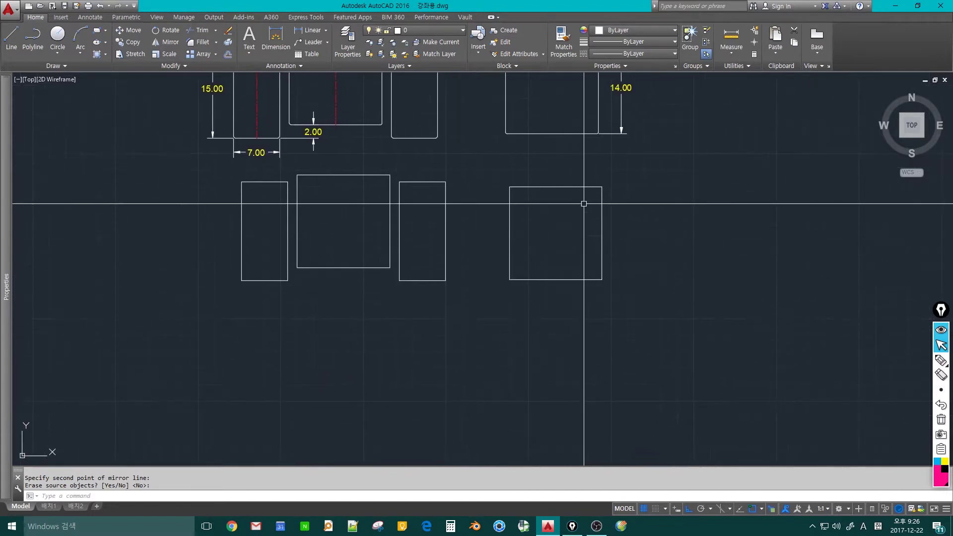
- Draw a 14 × 14 square with REC below the lower row's right-hand square
text(r)
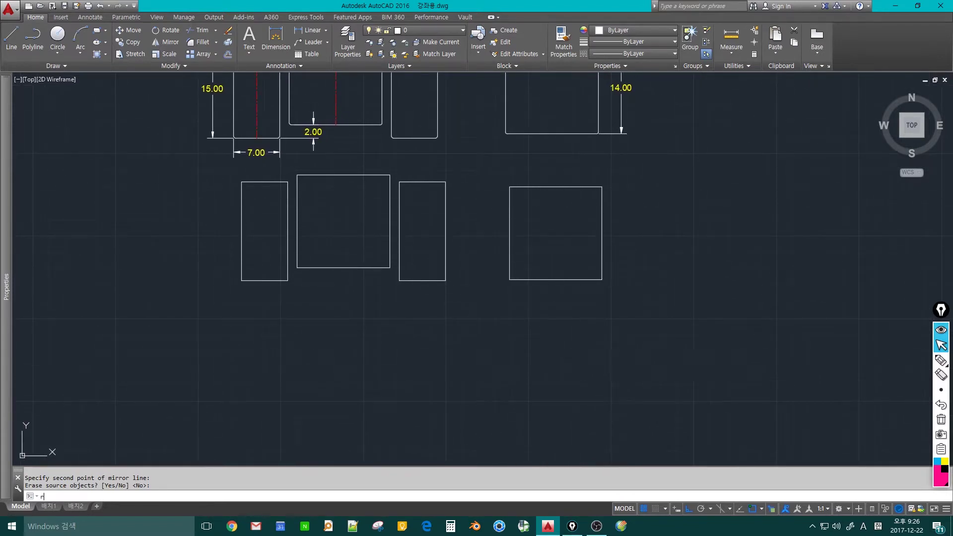
text(ec)
key(Return)
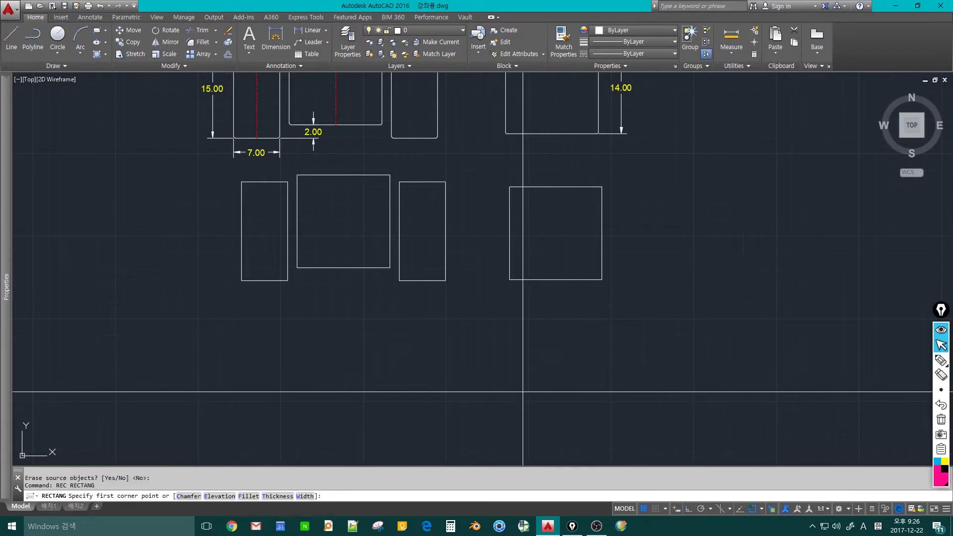
click(522, 391)
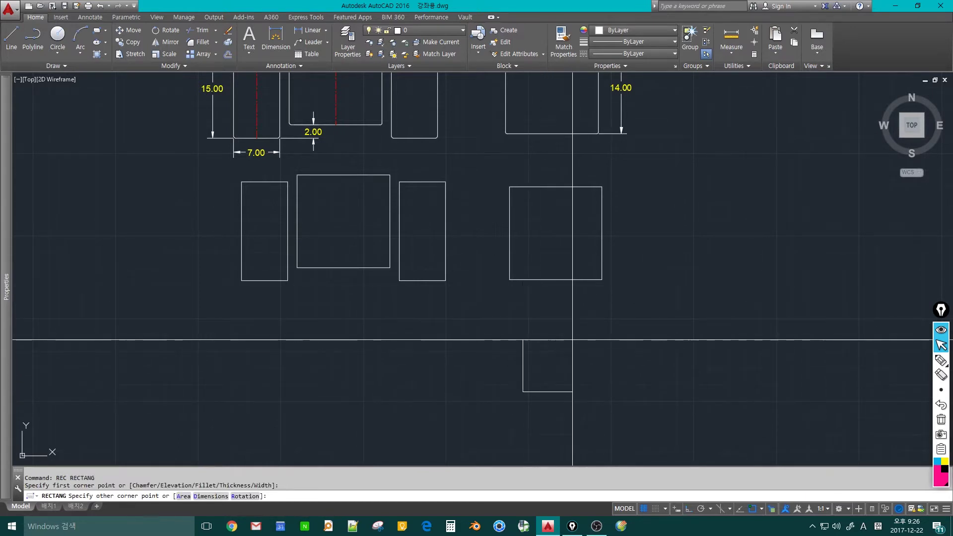
text(@14,14)
key(Return)
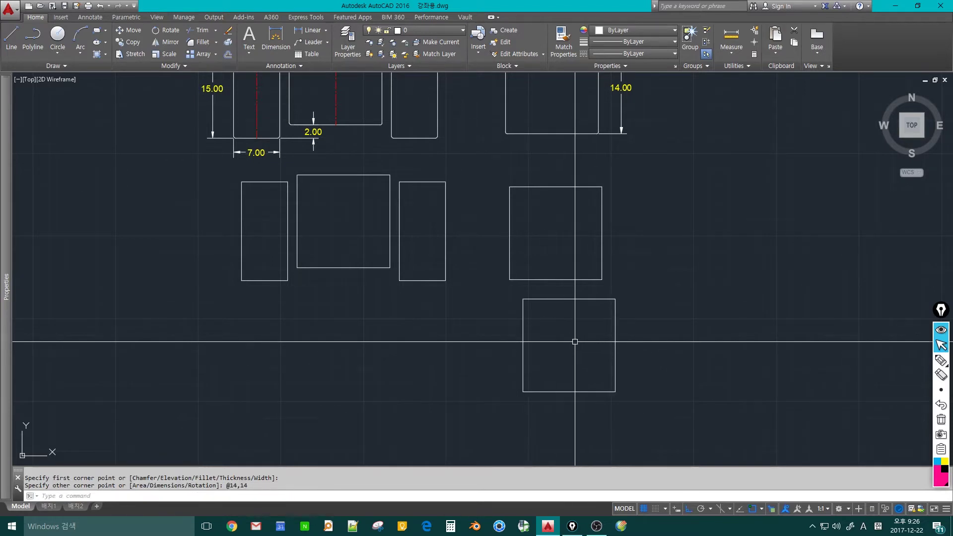
- Copy the new 14 × 14 square to sit beneath the central square
middle_drag(441, 381, 540, 341)
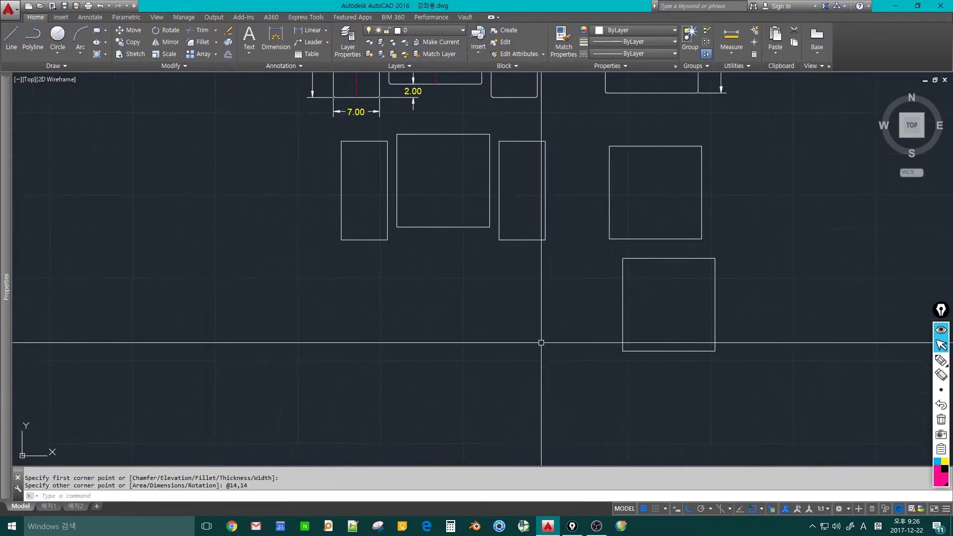
text(co)
key(Return)
click(668, 351)
key(Return)
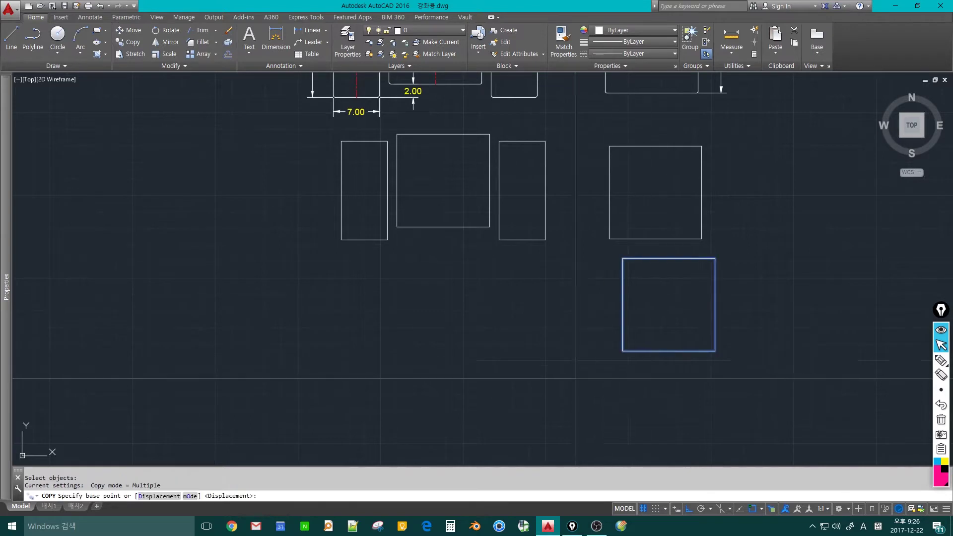
click(576, 379)
click(350, 404)
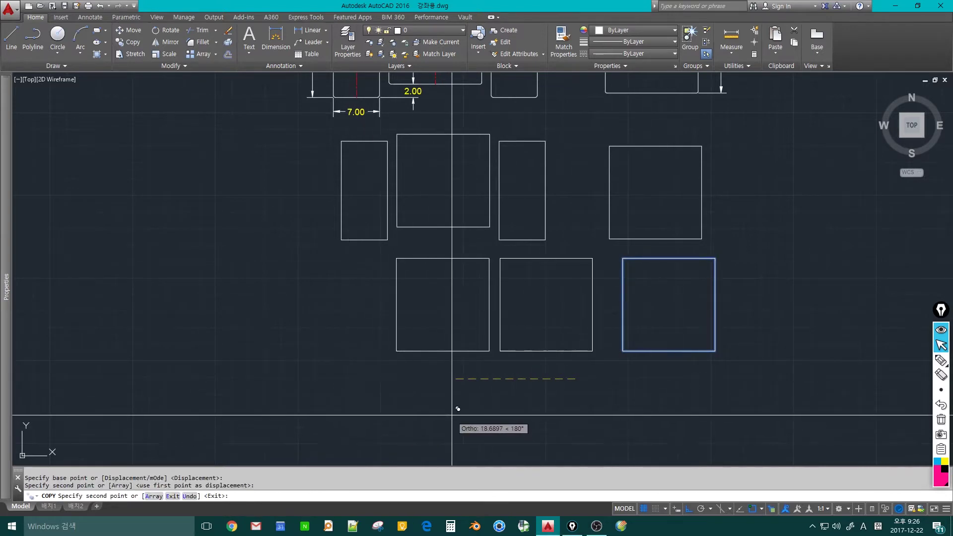
key(Escape)
key(Escape)
middle_drag(442, 255, 458, 373)
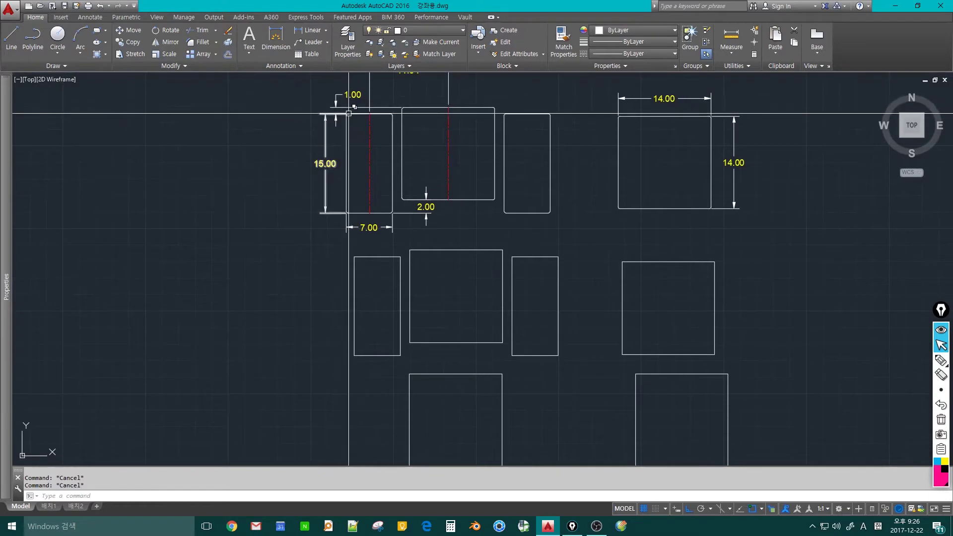
middle_drag(421, 90, 425, 124)
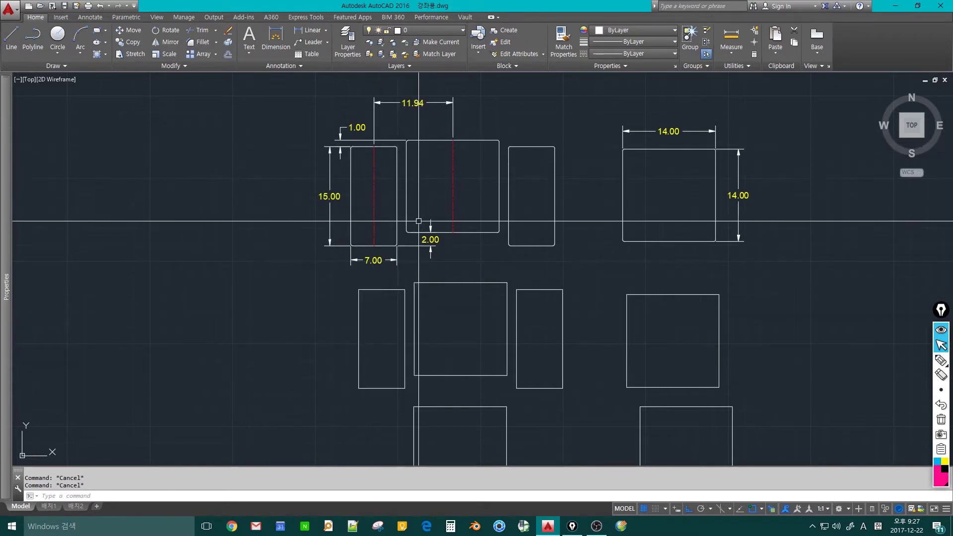
scroll(426, 215, down, 3)
scroll(344, 321, up, 1)
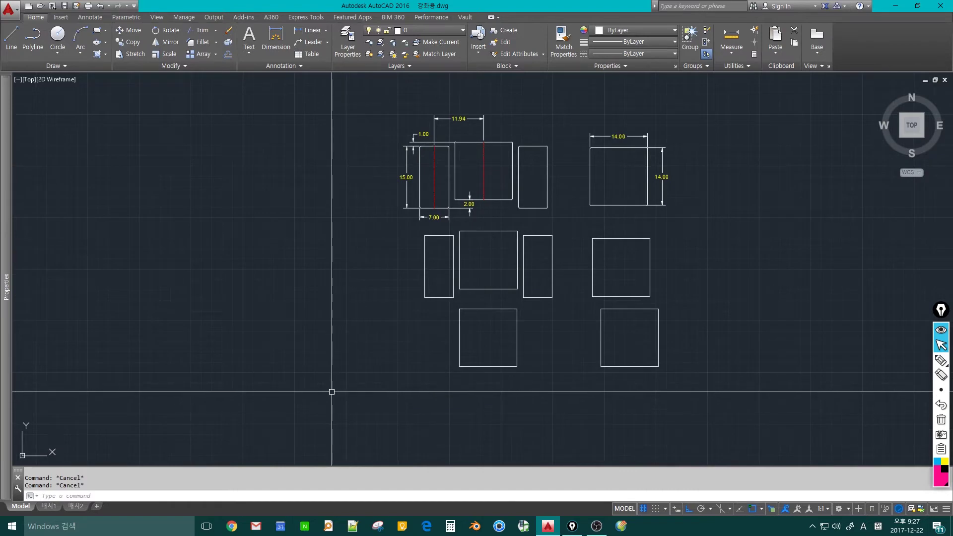
- Draw a 7 × 15 rectangle at the lower left
text(rec)
key(Return)
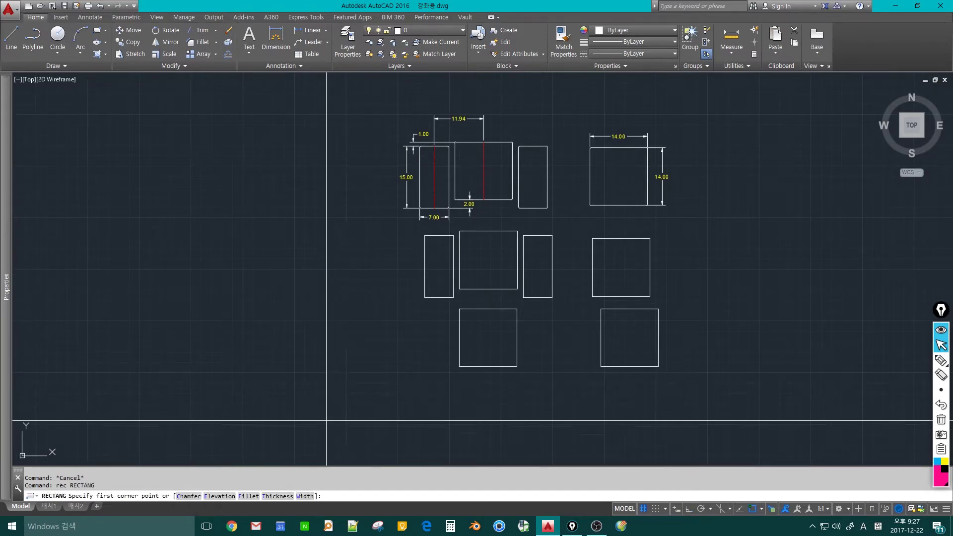
click(318, 410)
text(@7,15)
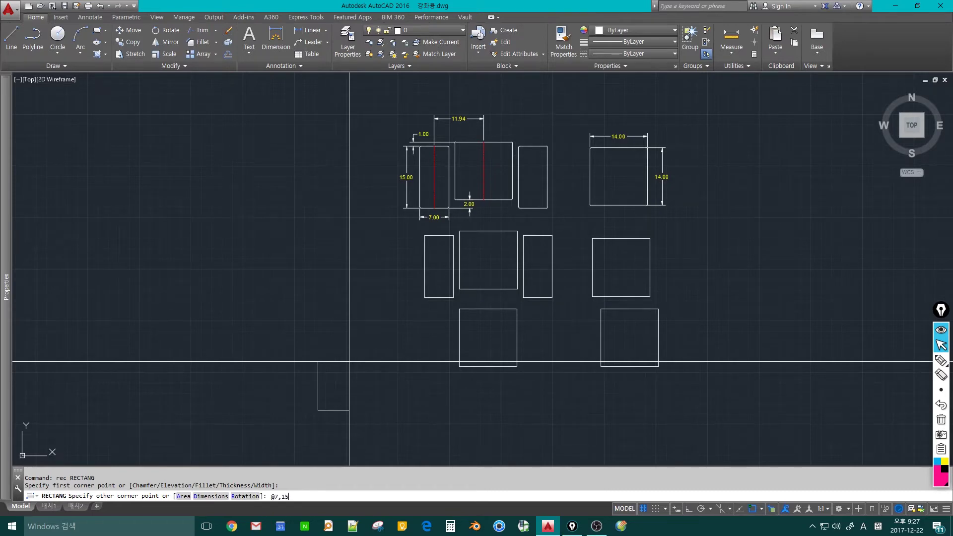
text(15)
key(Return)
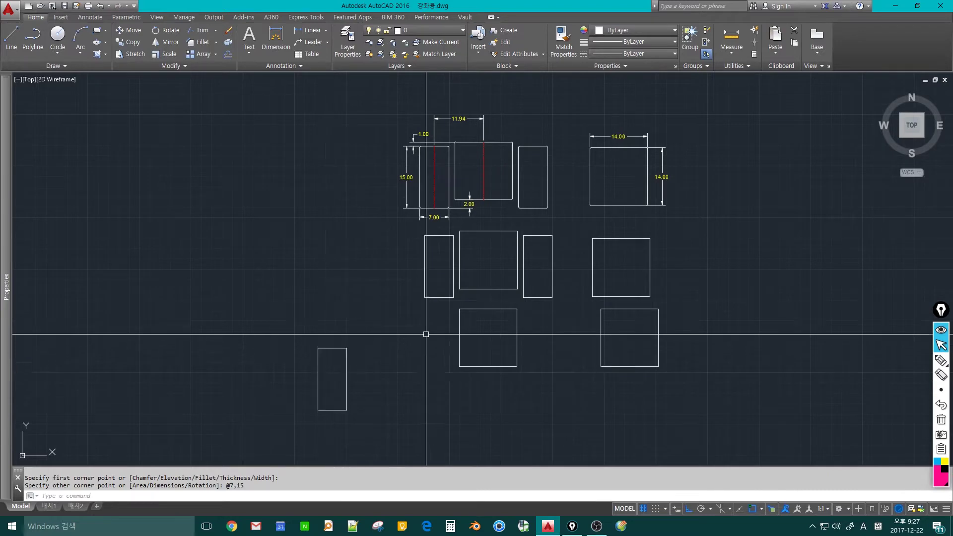
- Draw a vertical centre line through the bottom square from top to bottom midpoint
text(l)
key(Return)
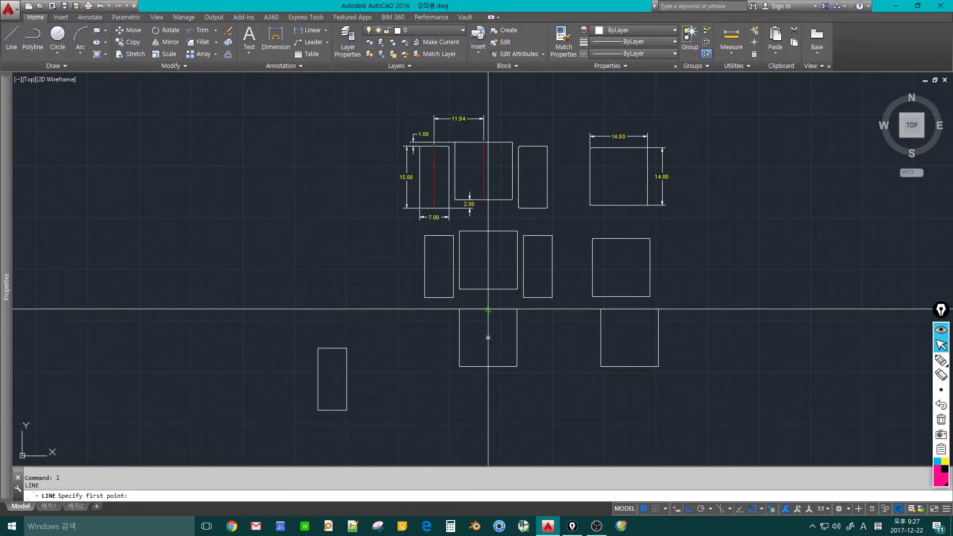
click(488, 309)
click(488, 366)
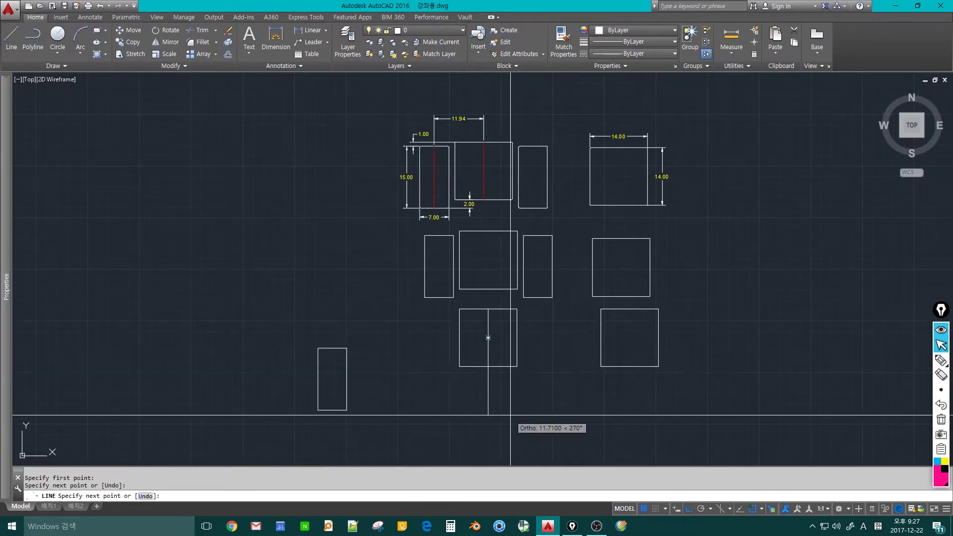
key(Escape)
key(Escape)
- Offset the square's divider line 11.94 to the left
text(o)
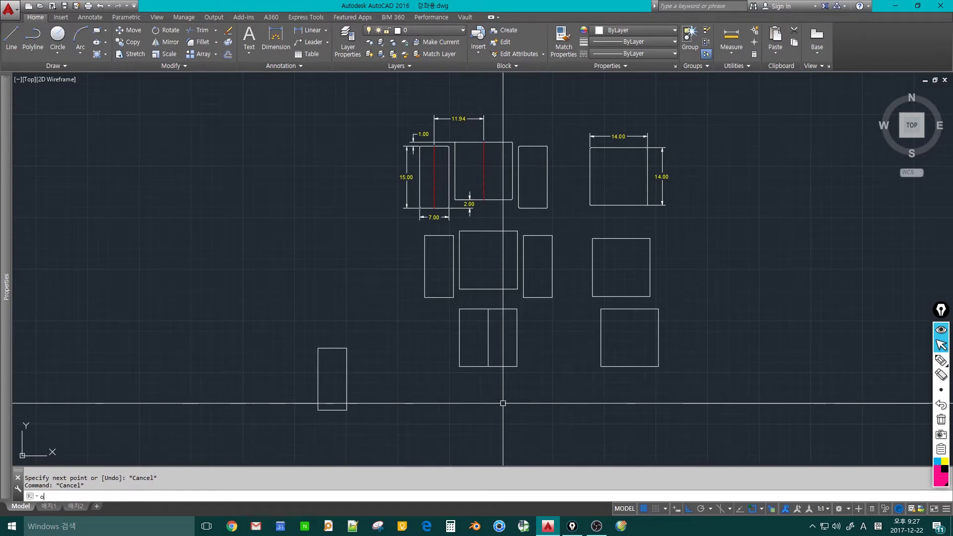
key(Return)
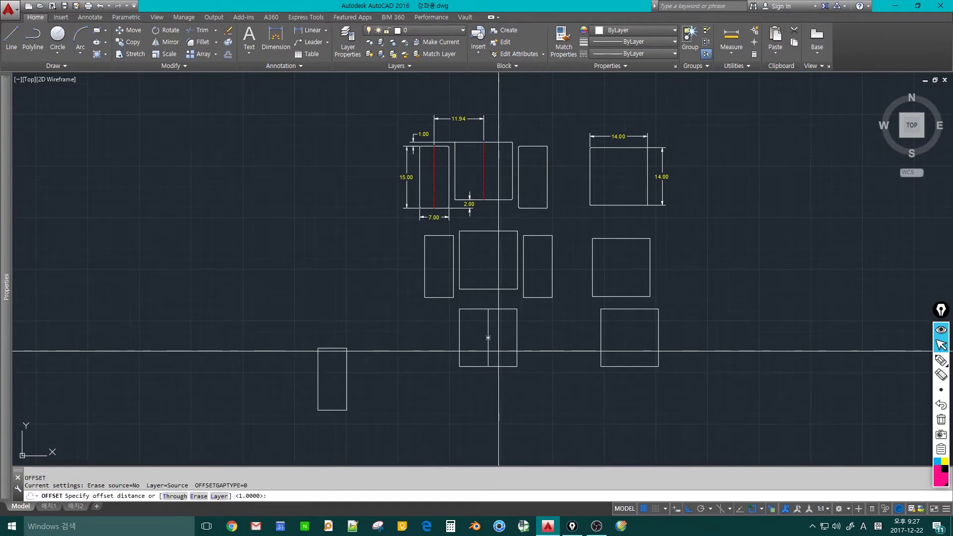
text(11.94)
key(Return)
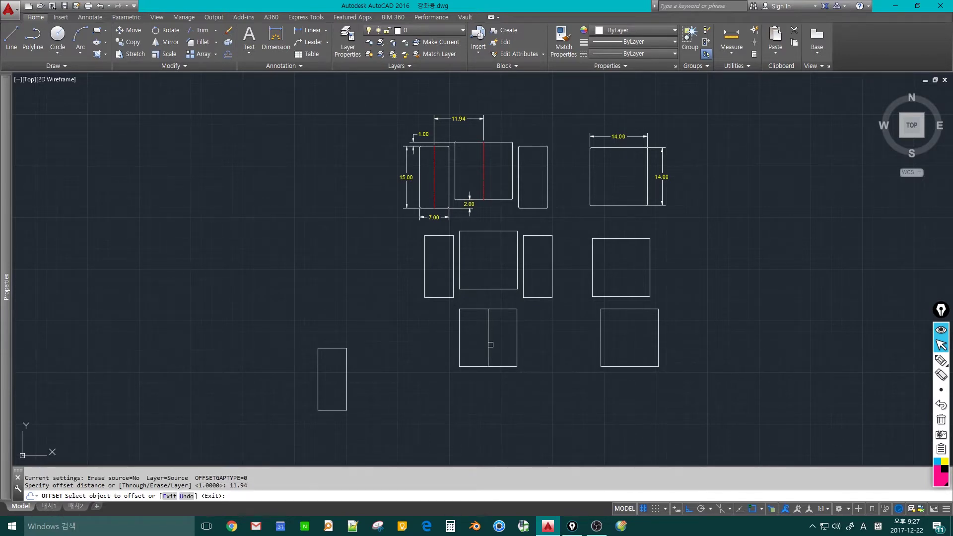
click(488, 344)
click(456, 347)
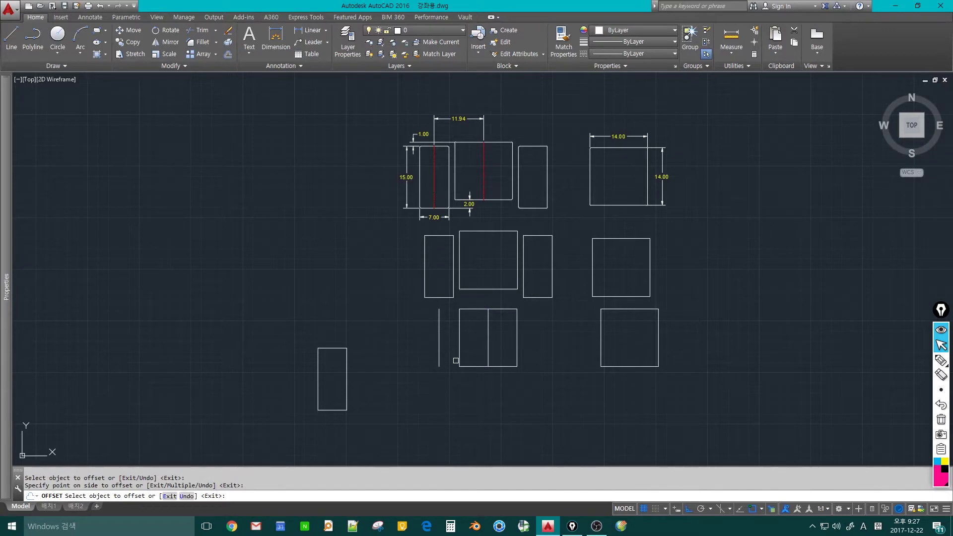
key(Escape)
key(Escape)
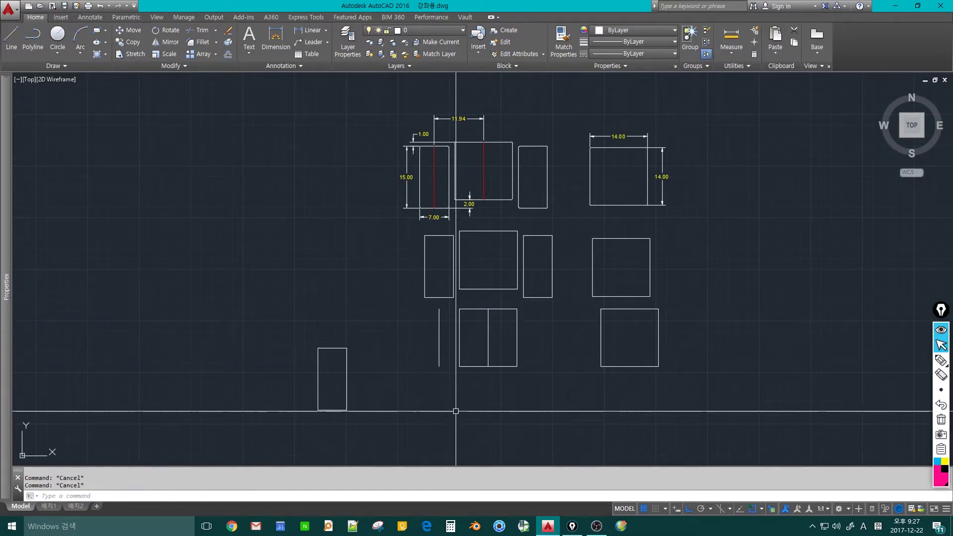
- Draw a horizontal line from the new vertical line's top and offset it 1 unit down
text(l)
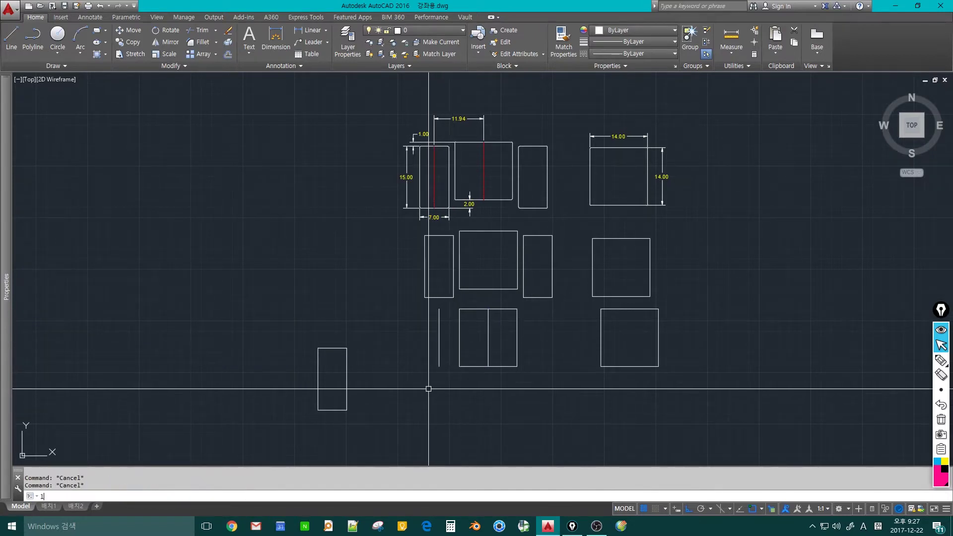
key(Return)
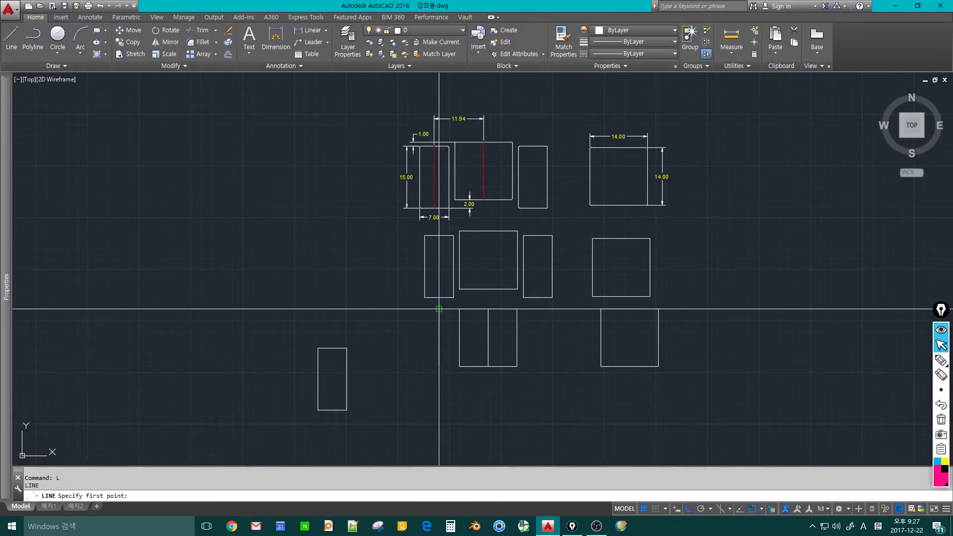
click(346, 348)
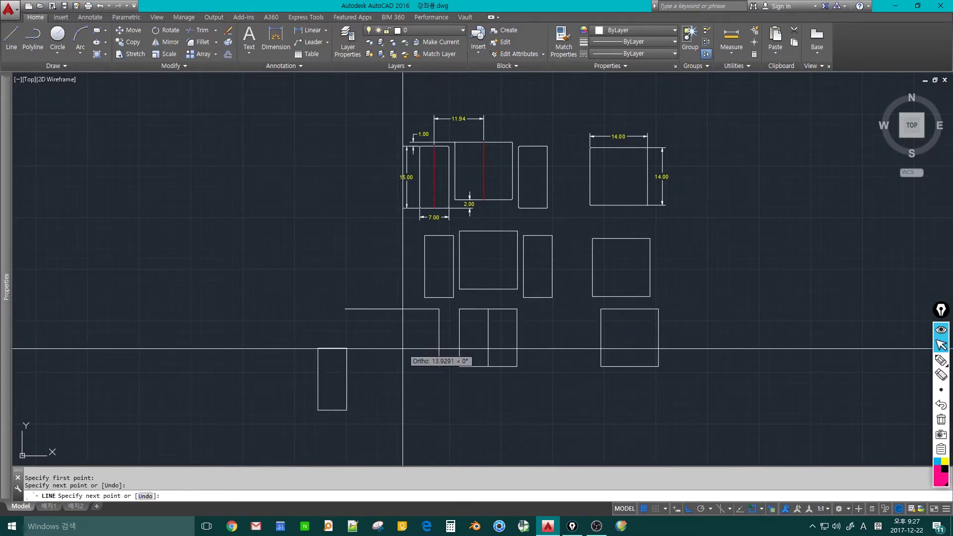
key(Escape)
text(o)
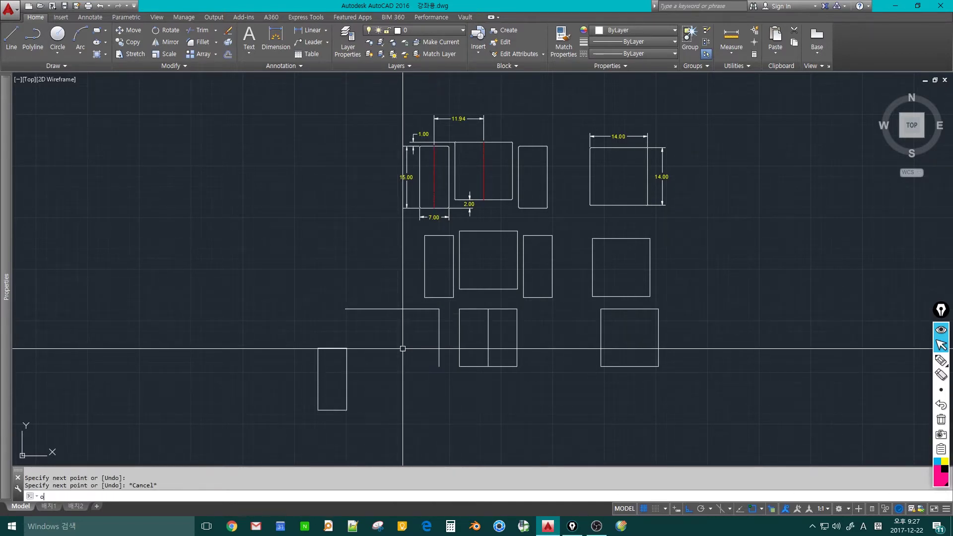
key(Return)
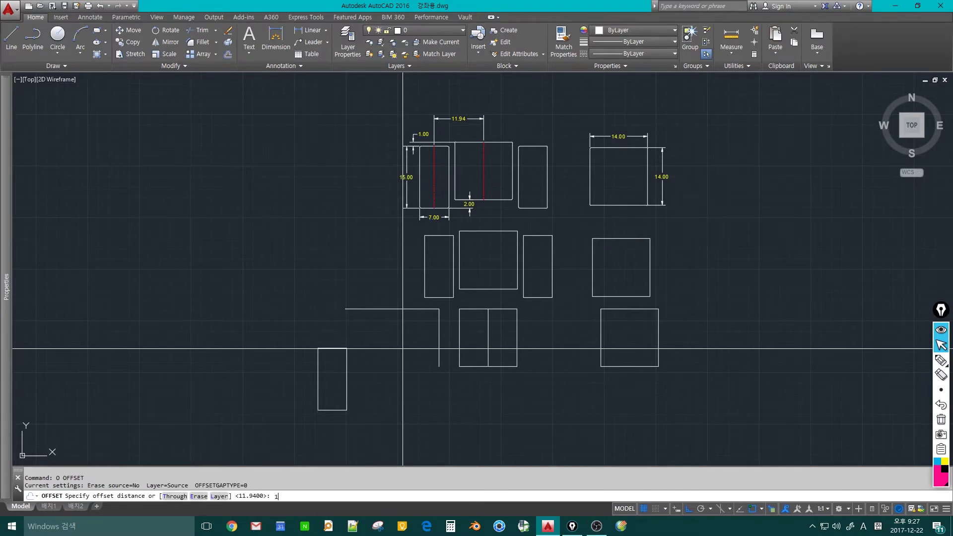
key(Return)
click(383, 309)
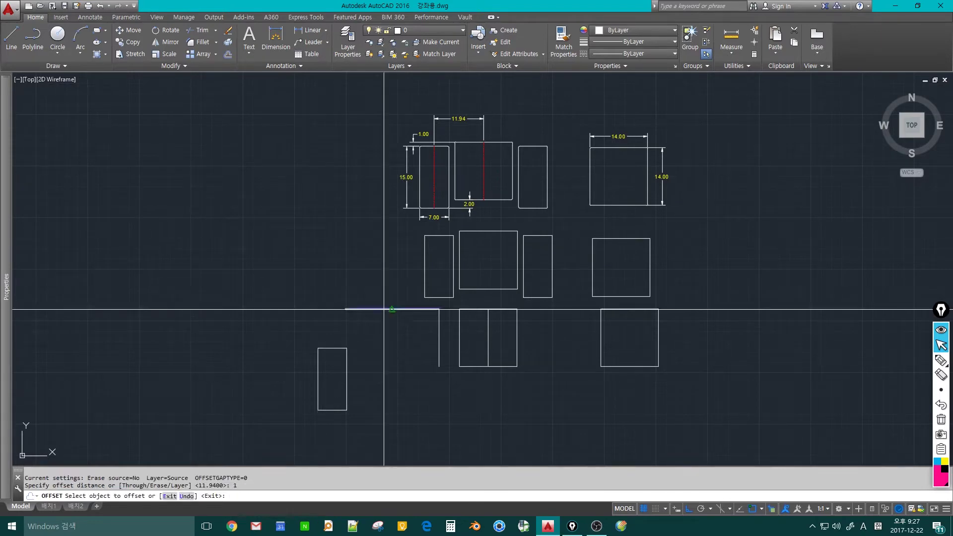
click(384, 332)
key(Escape)
key(Escape)
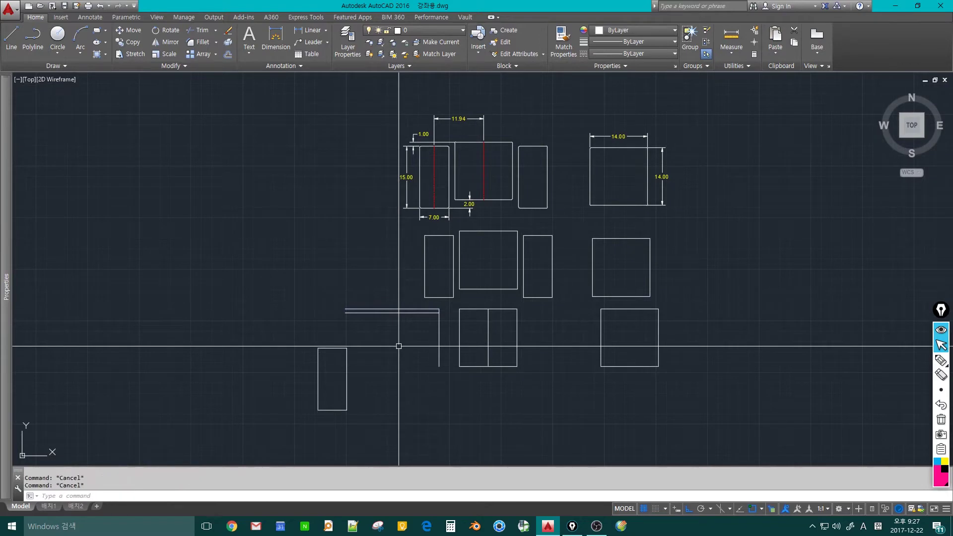
- Start moving the lone tall rectangle at lower left, window-selecting it
text(m)
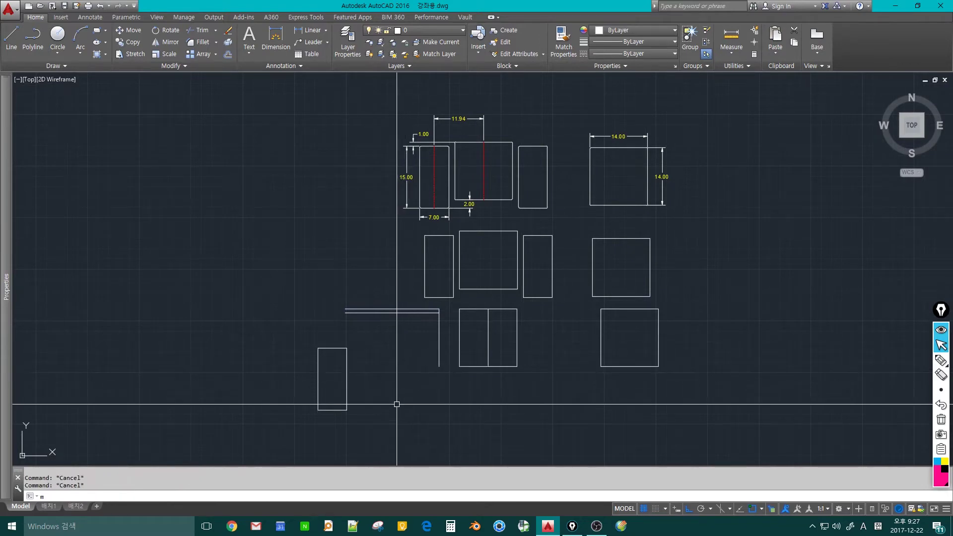
key(Return)
click(385, 417)
click(263, 382)
- Move the tall rectangle by its top midpoint beneath the second-row left cutout
key(Return)
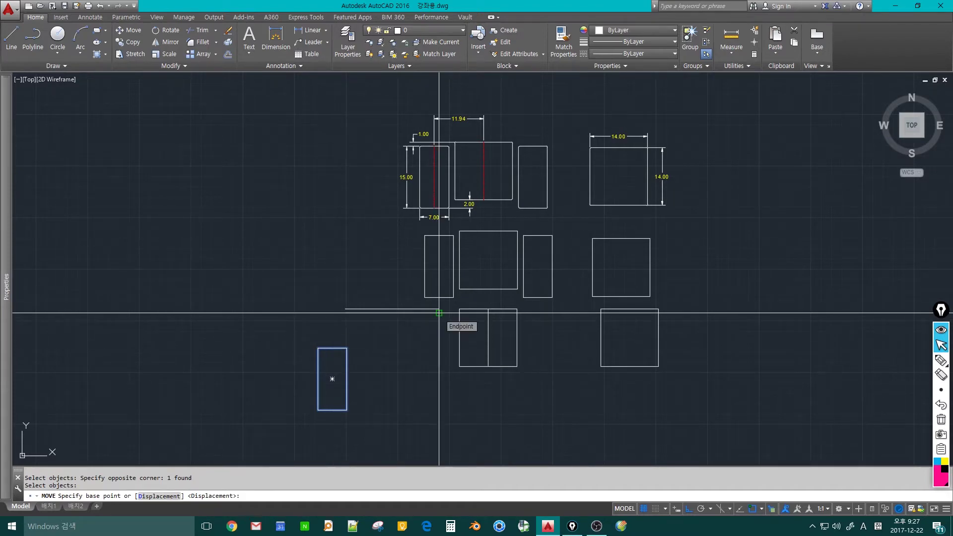
click(332, 348)
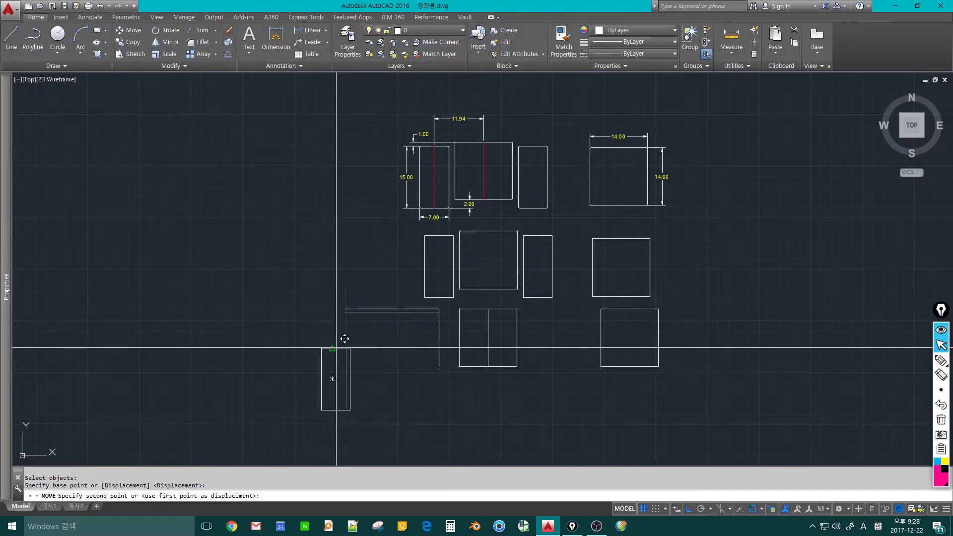
click(438, 312)
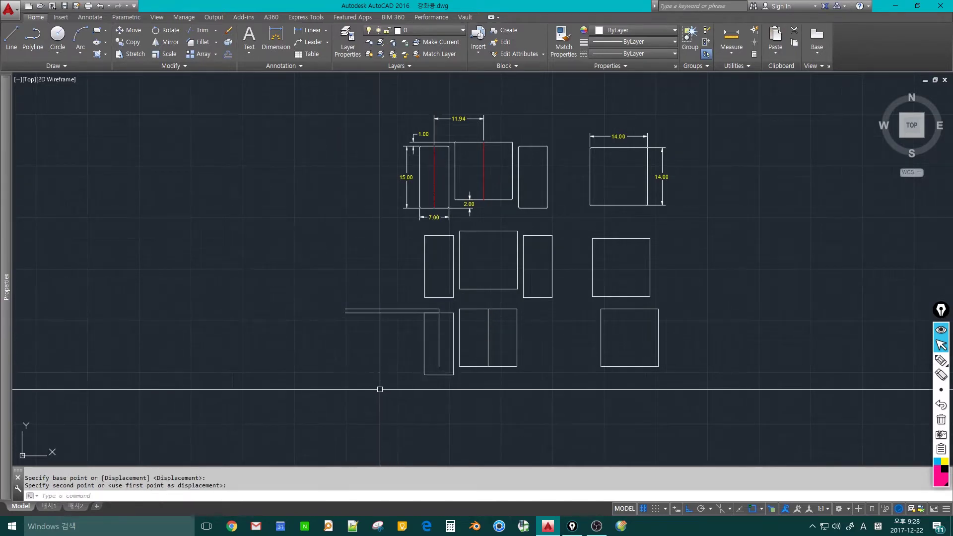
key(Escape)
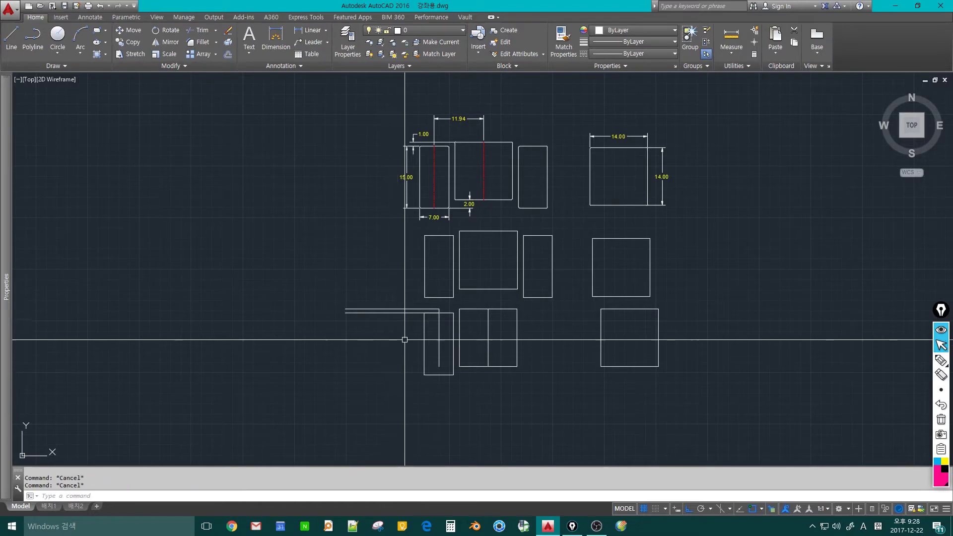
- Erase the horizontal helper lines and the bottom square's divider line
click(404, 336)
click(334, 307)
key(Delete)
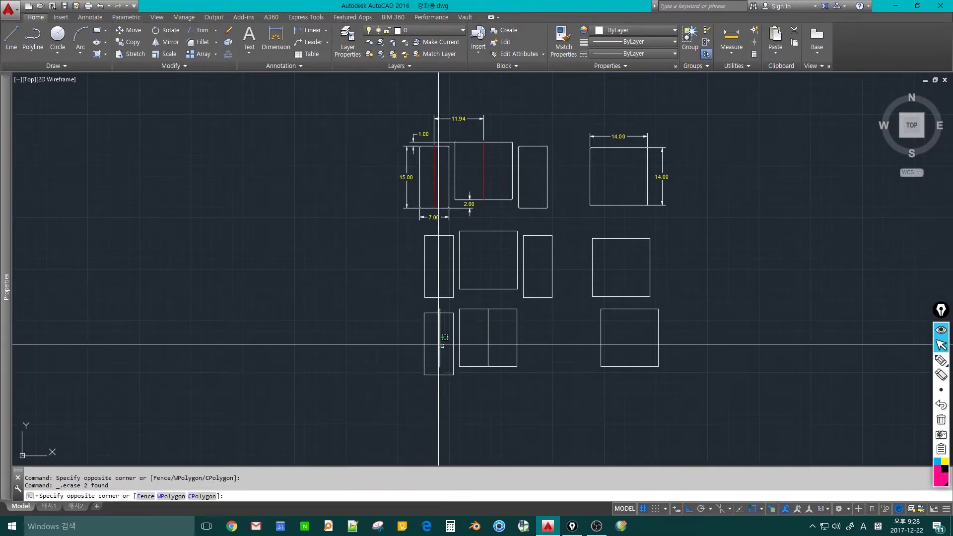
click(491, 347)
key(Delete)
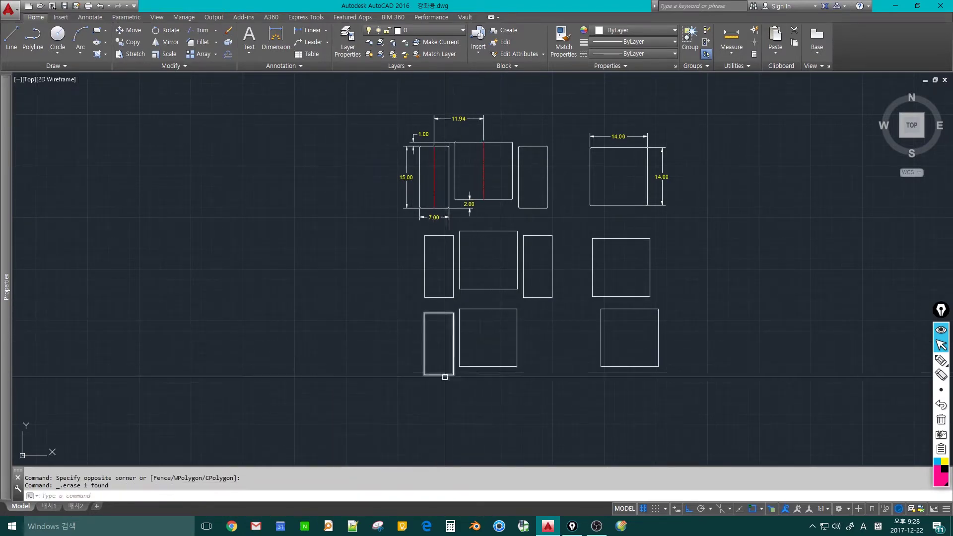
- Mirror the moved tall rectangle about the bottom square's vertical centre, keeping the original
text(mi)
key(Return)
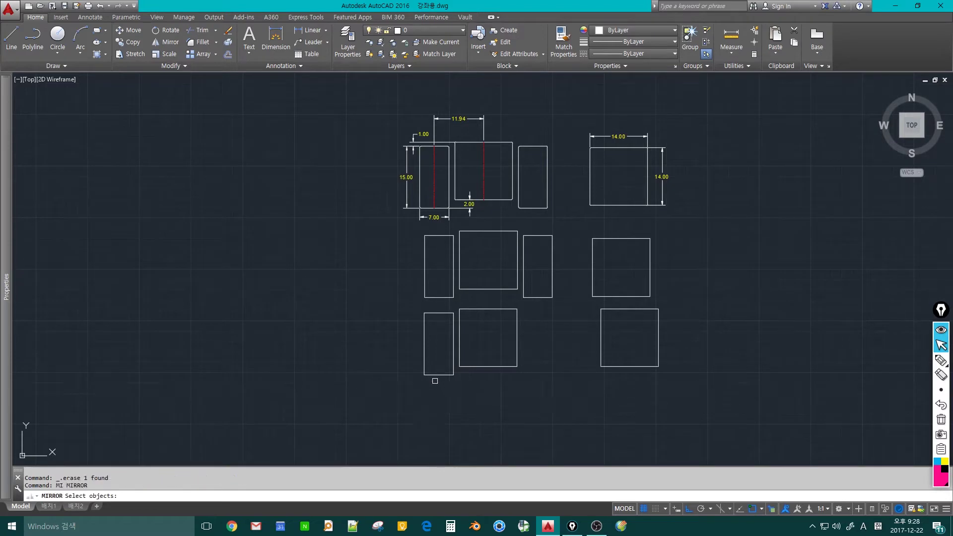
click(437, 374)
key(Return)
click(488, 366)
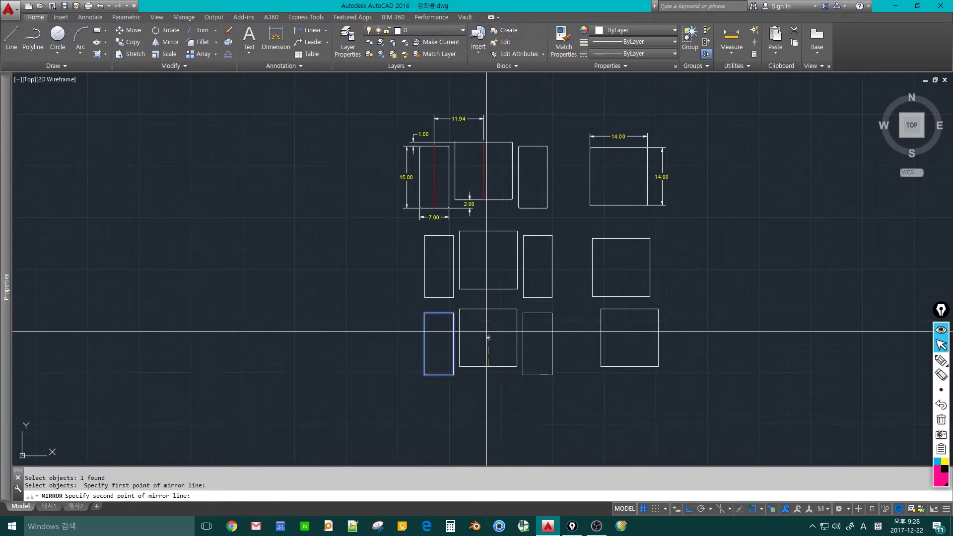
click(488, 341)
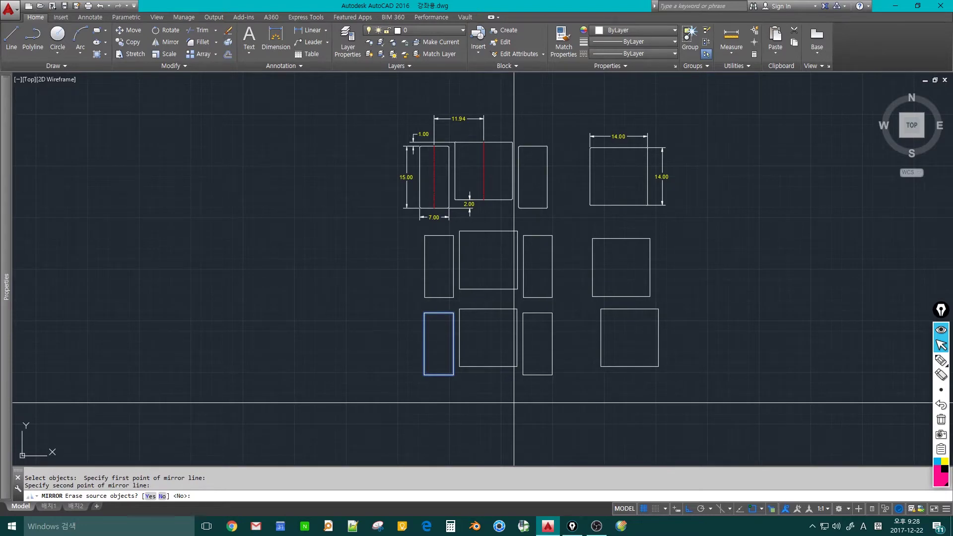
key(Return)
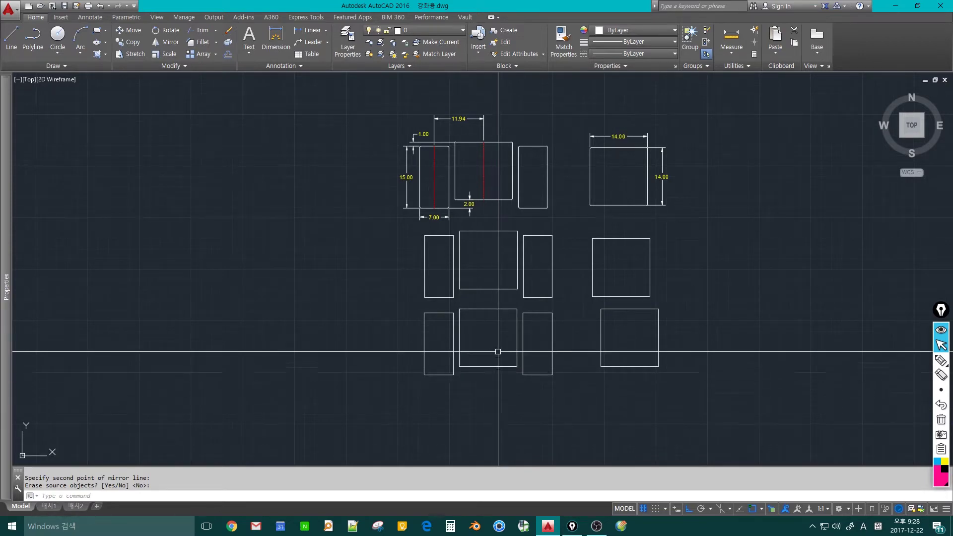
- Delete the entire bottom row of four shapes
click(745, 401)
click(334, 335)
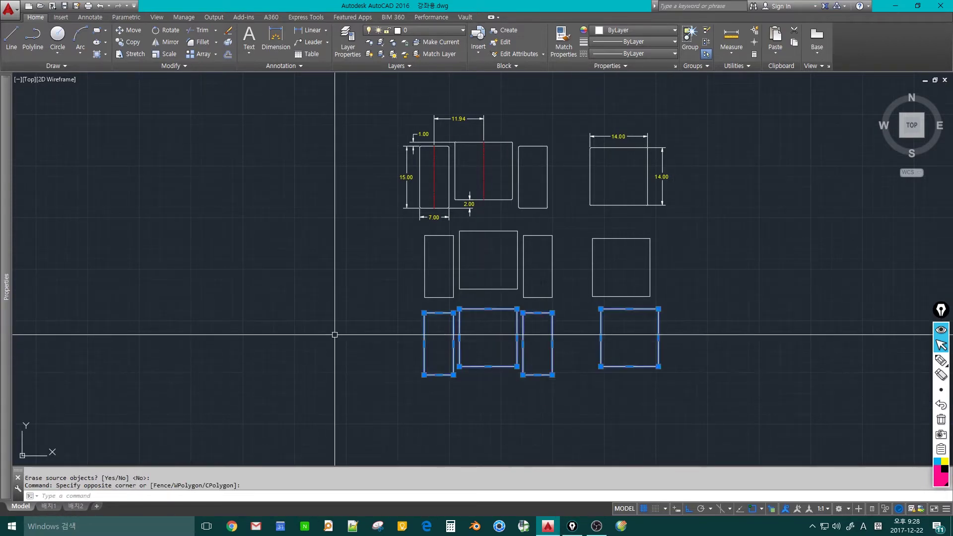
key(Delete)
scroll(502, 347, down, 3)
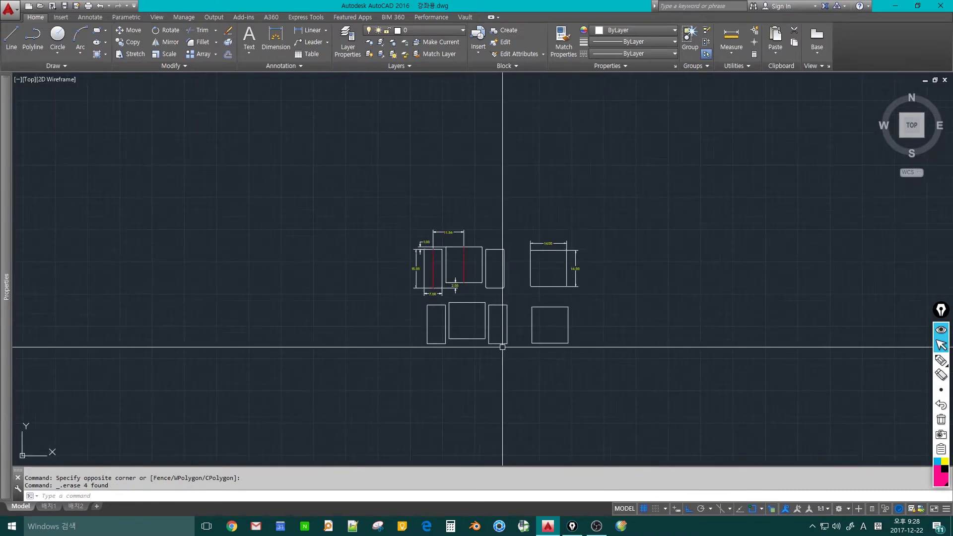
scroll(506, 351, down, 2)
scroll(505, 350, up, 2)
scroll(517, 376, up, 2)
scroll(528, 376, up, 2)
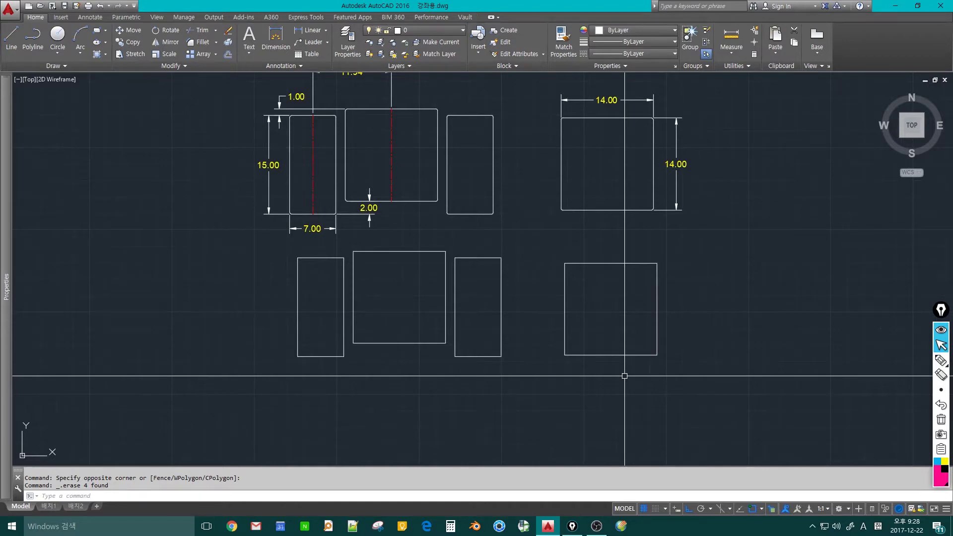
- Start a block definition with B and name it 'simple switch hole'
text(B)
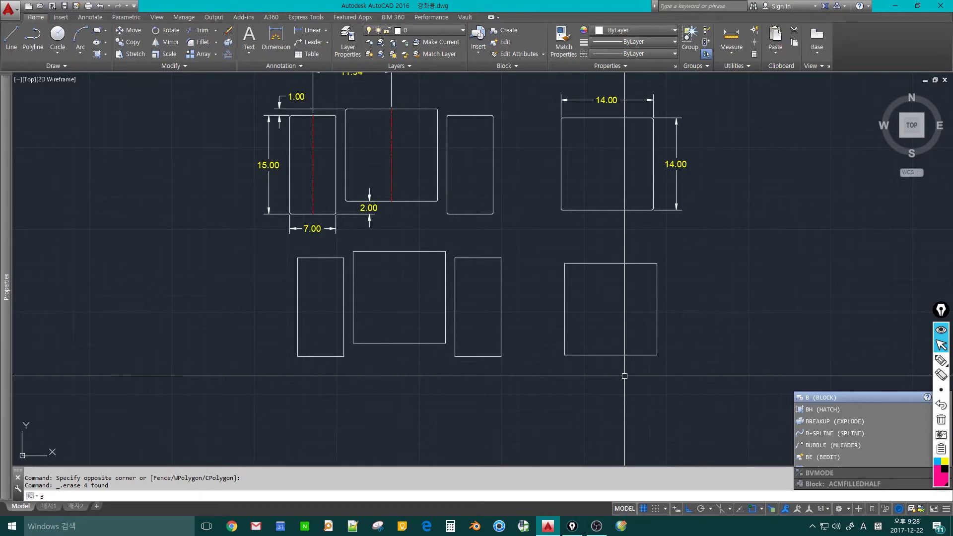
key(Return)
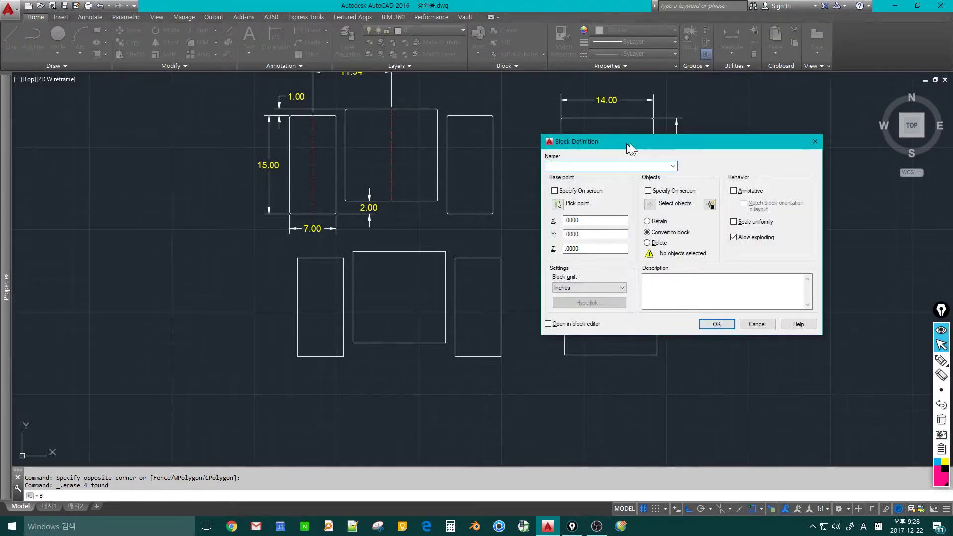
drag(629, 144, 715, 173)
text(simple switch hole)
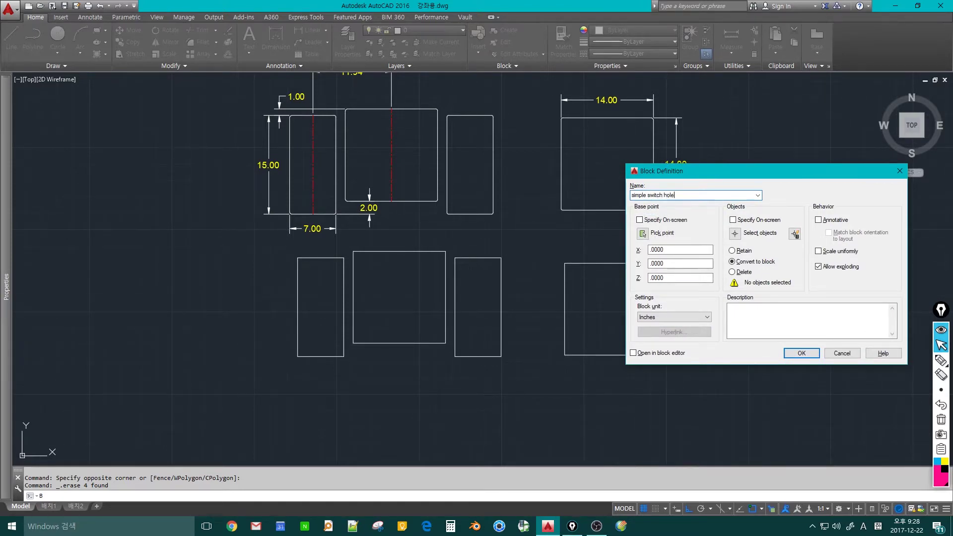
mouse_move(710, 172)
mouse_down()
mouse_move(105, 186)
mouse_move(229, 206)
mouse_up()
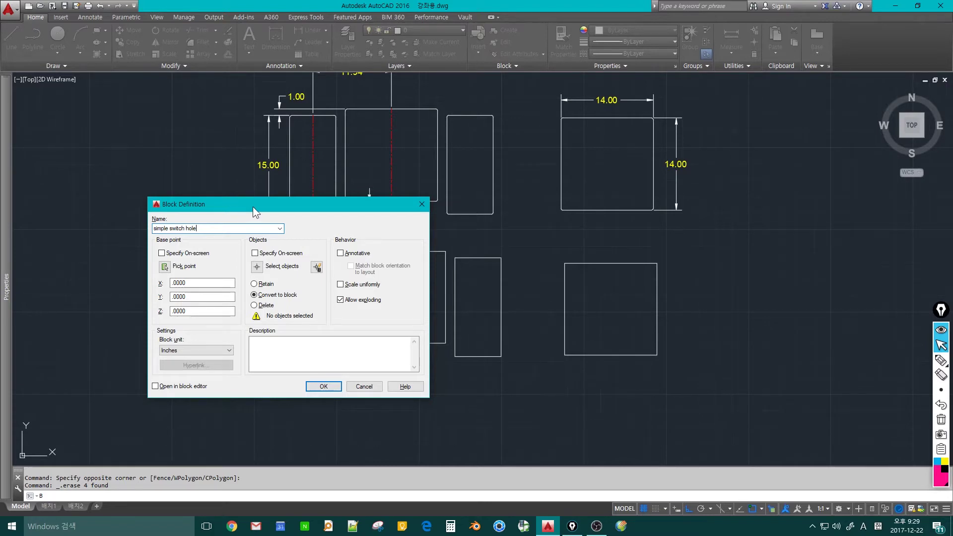
drag(252, 206, 234, 207)
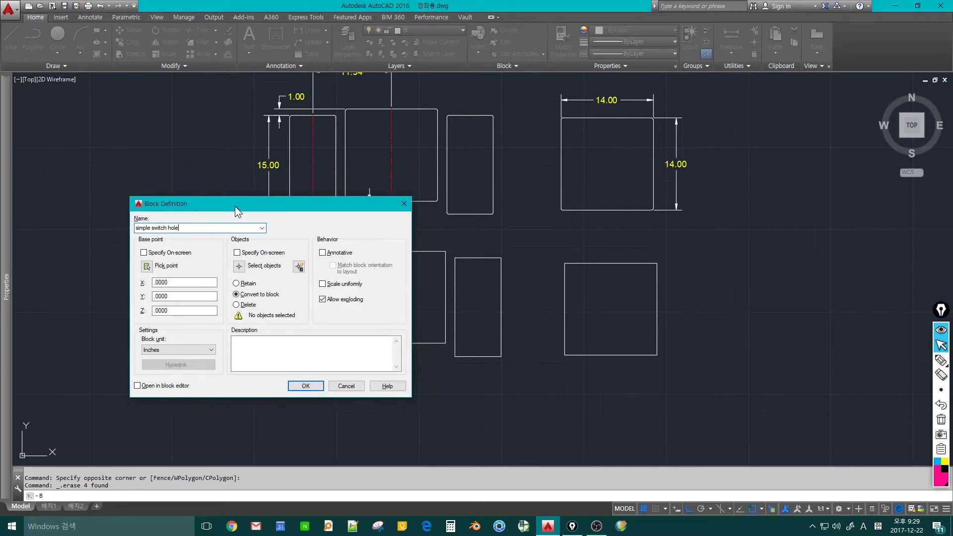
drag(178, 227, 130, 226)
click(191, 226)
drag(198, 227, 134, 227)
click(185, 227)
- Select the lower-right 14 × 14 square, set its centre as base point, and create the block
click(239, 266)
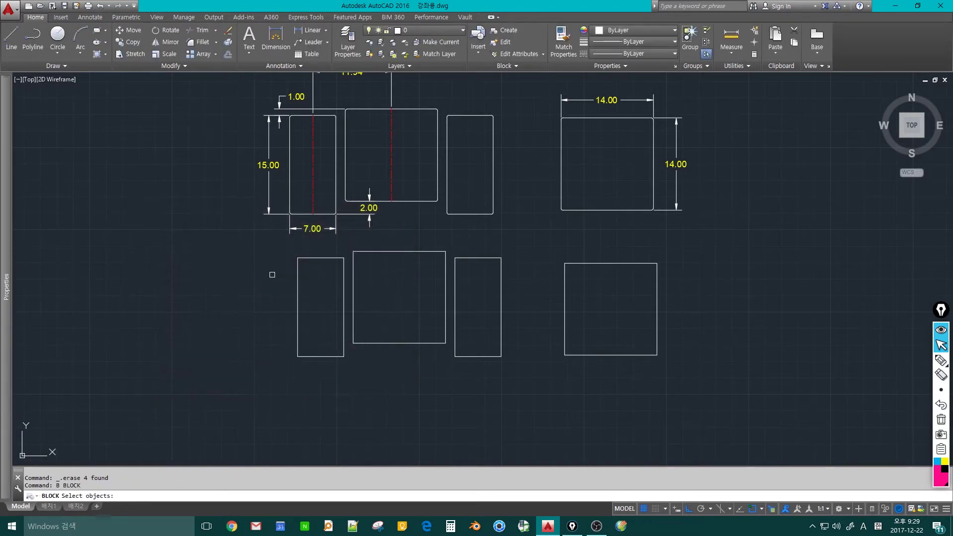
click(541, 239)
click(690, 383)
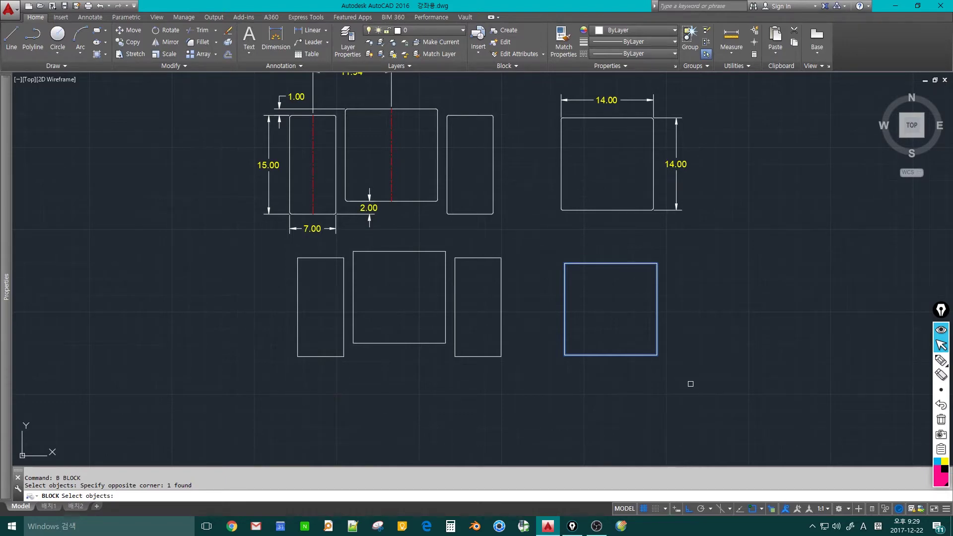
key(Return)
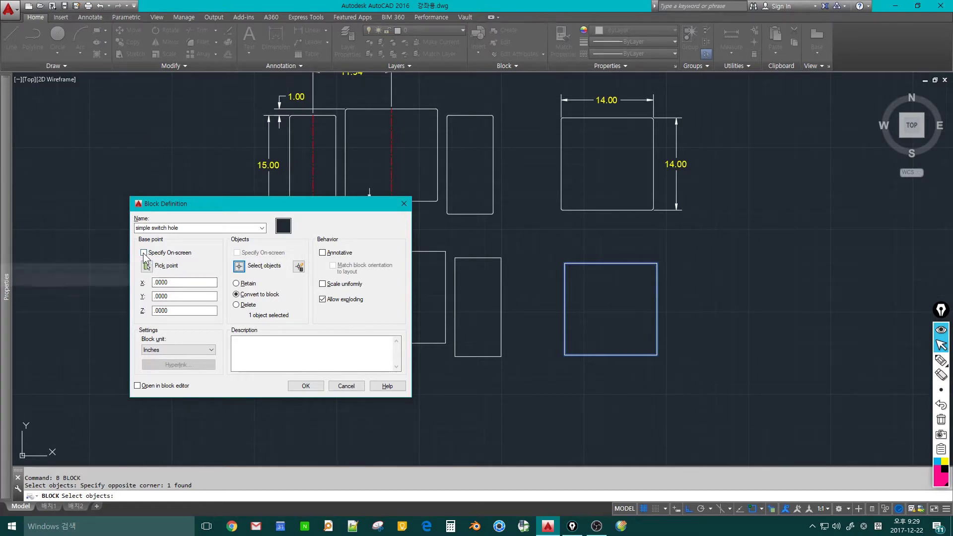
click(147, 266)
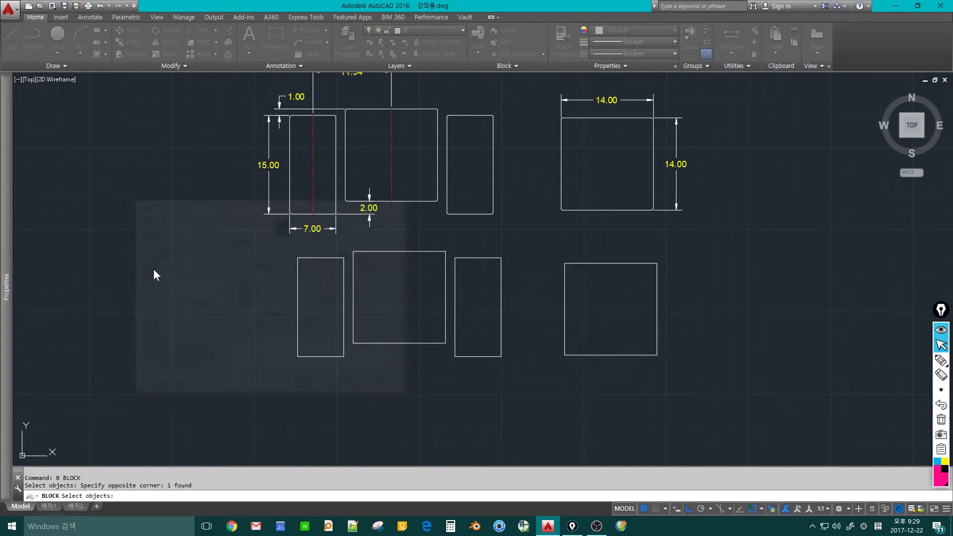
click(610, 310)
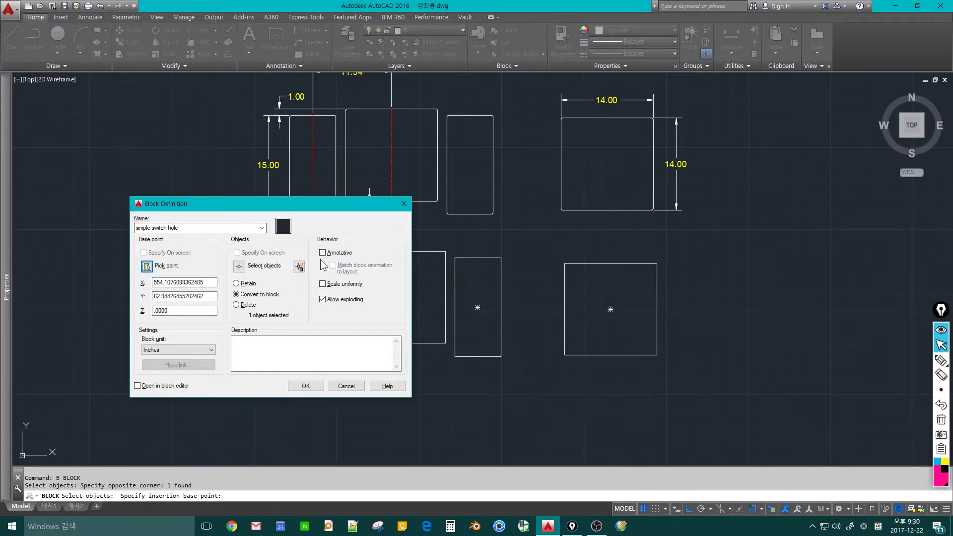
click(305, 386)
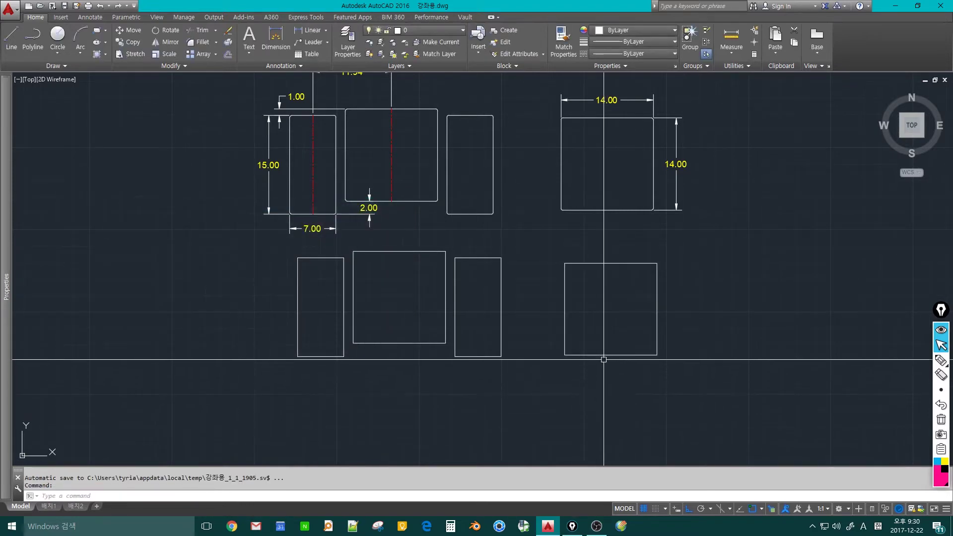
- Verify the square's block name in Properties, then begin a new block 'switch hole with stabilizer'
click(602, 355)
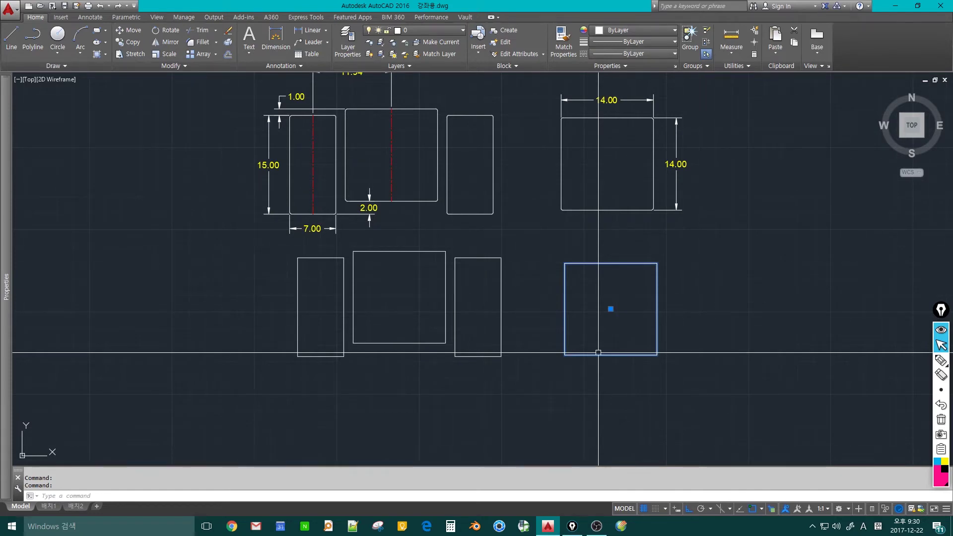
key(ctrl+1)
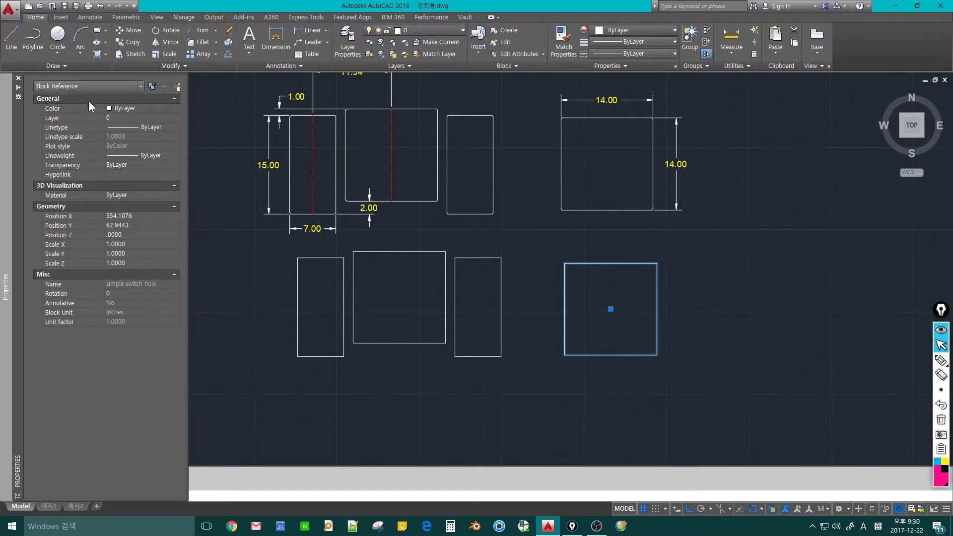
key(ctrl+1)
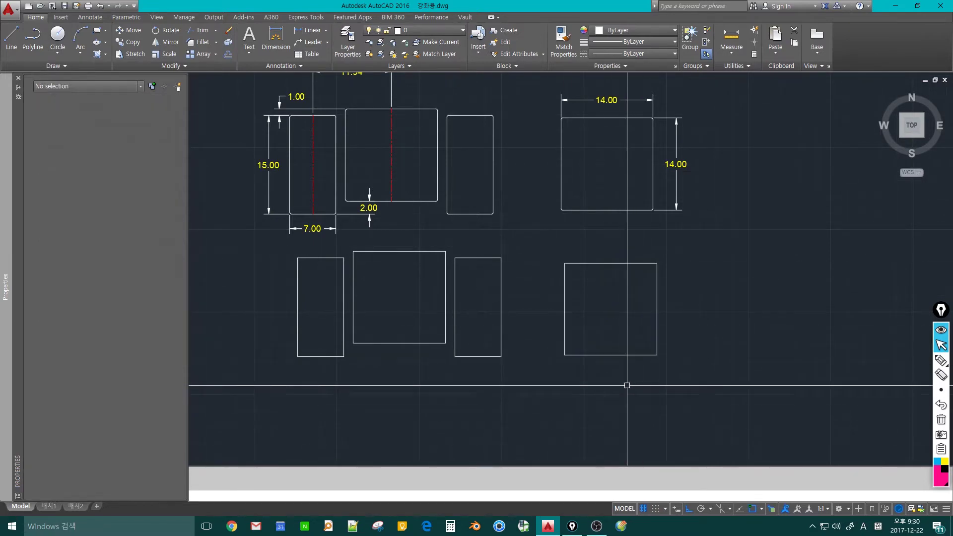
key(Escape)
click(612, 353)
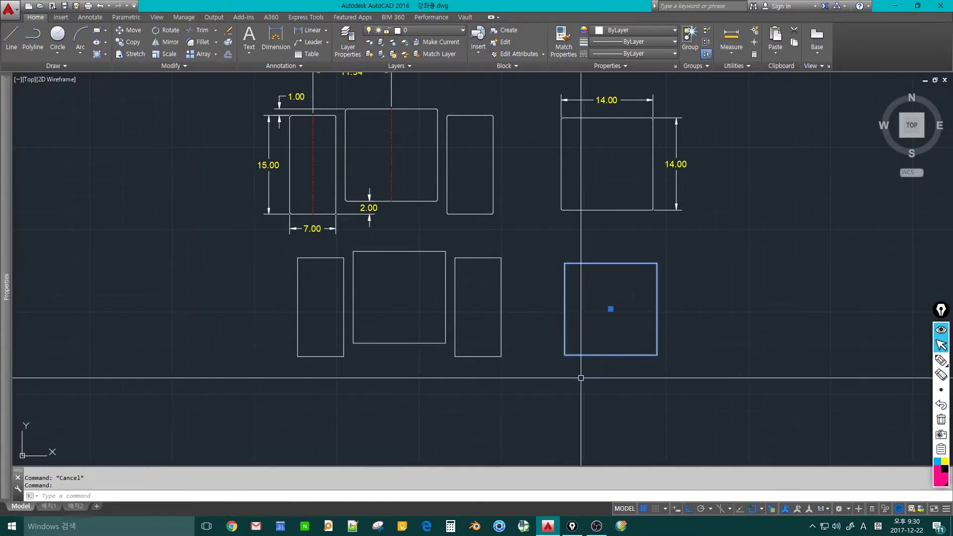
key(Escape)
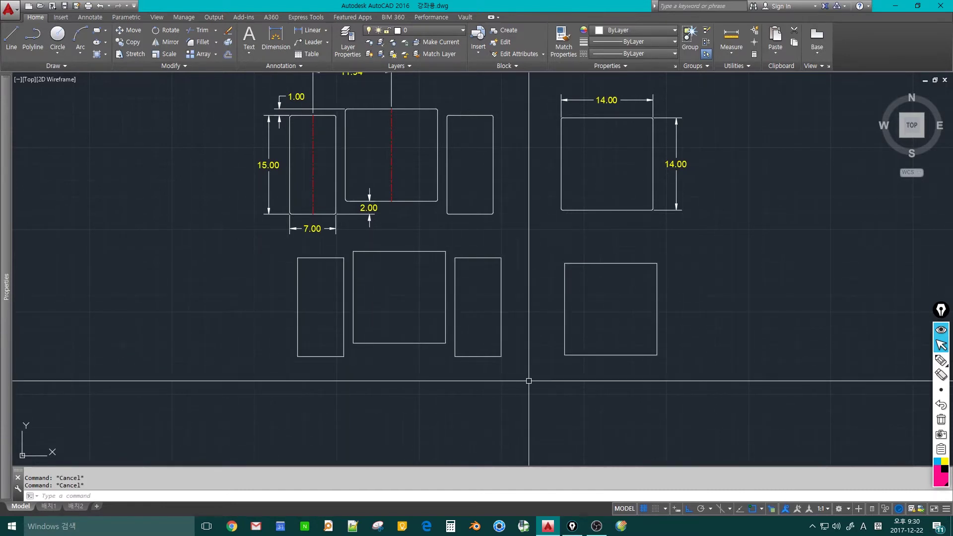
text(B)
key(Return)
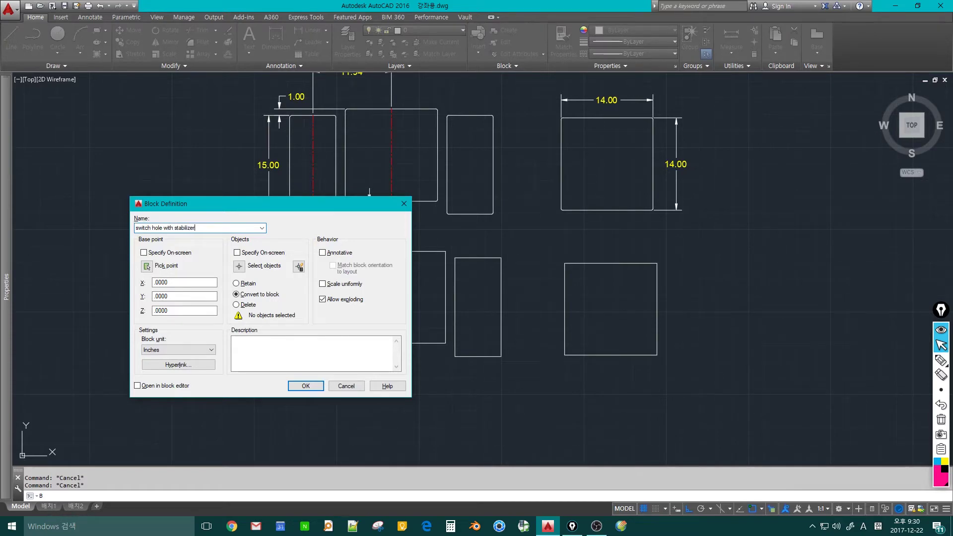
- Select the square and two tall rectangles, base the block at the square's centre, and create it
click(239, 267)
click(255, 245)
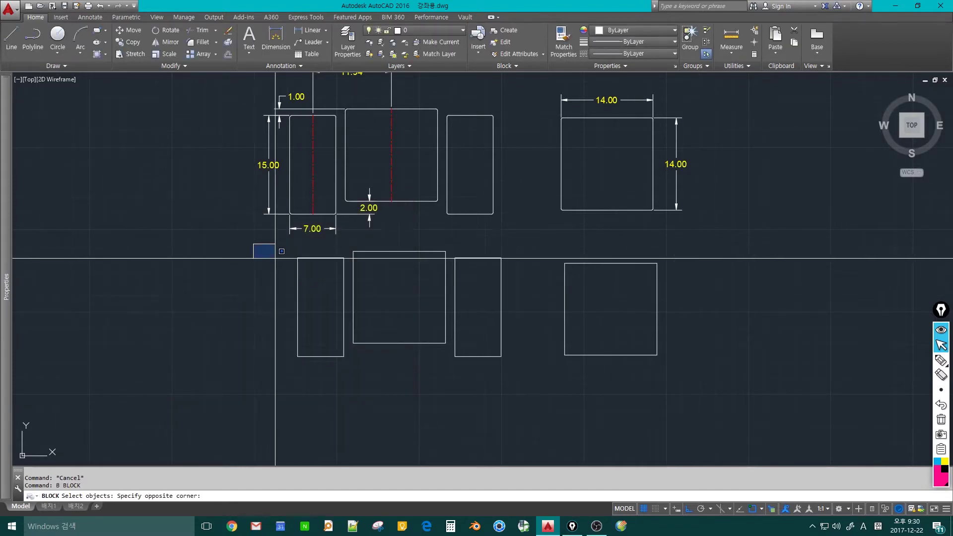
click(525, 393)
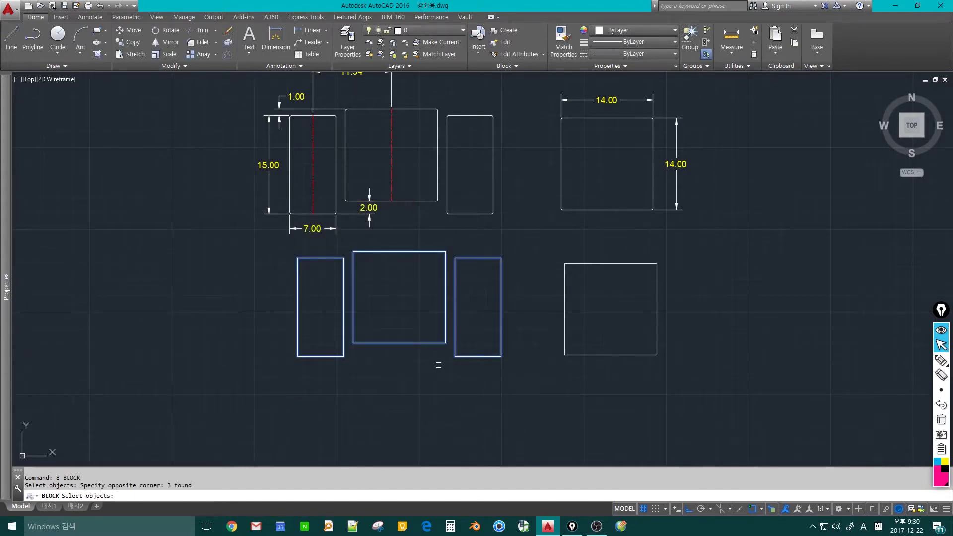
key(Return)
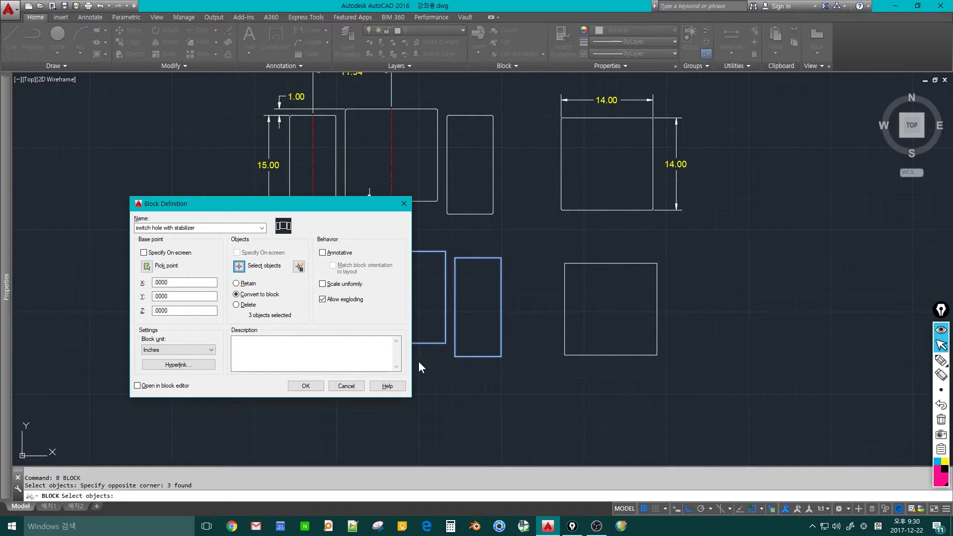
drag(291, 200, 234, 184)
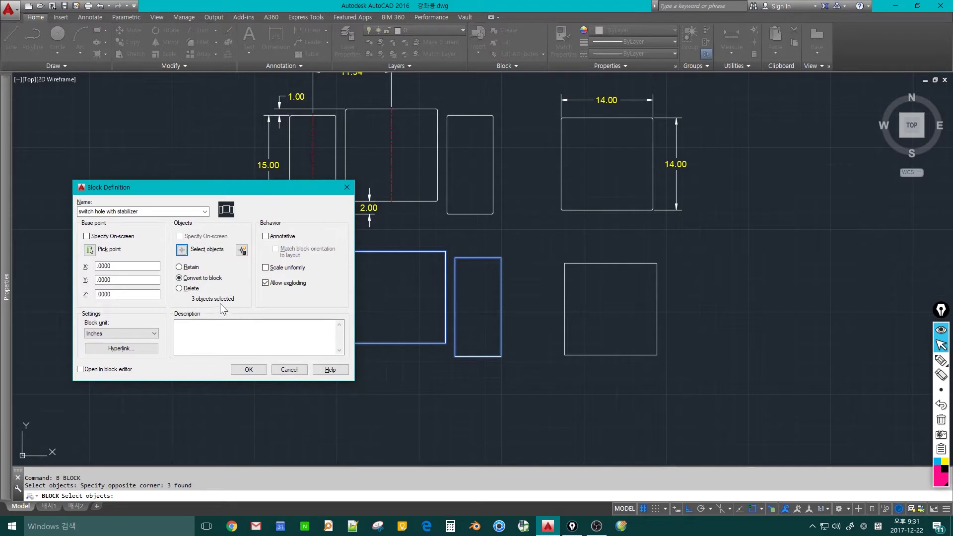
click(89, 250)
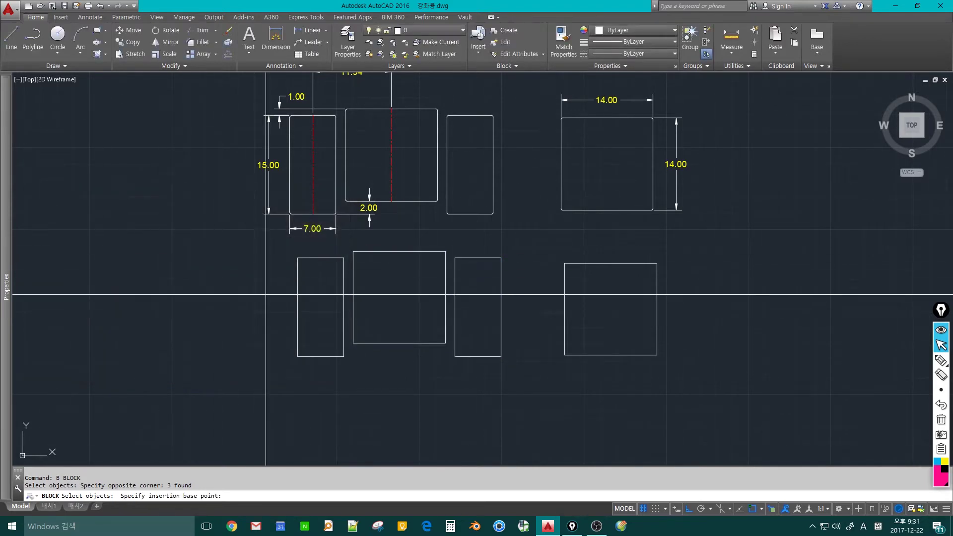
click(399, 297)
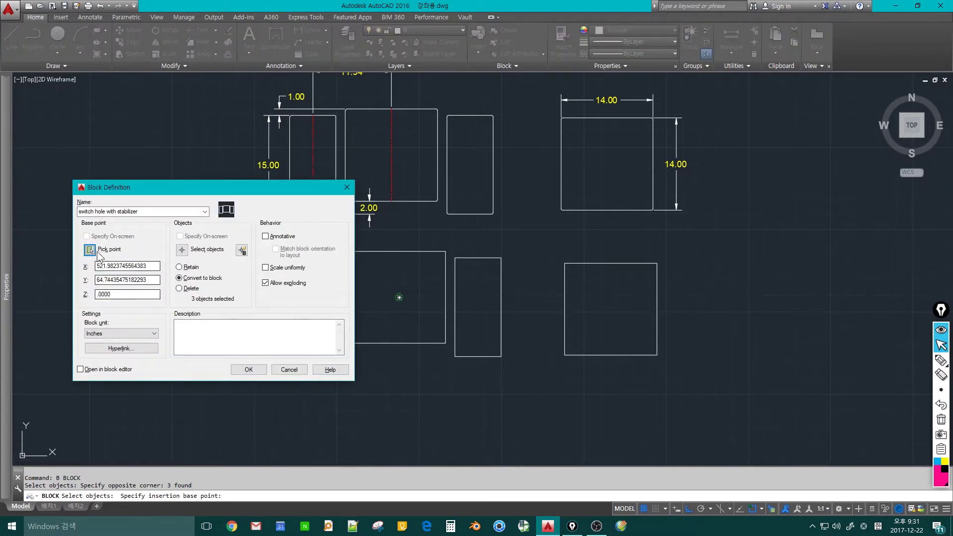
click(240, 369)
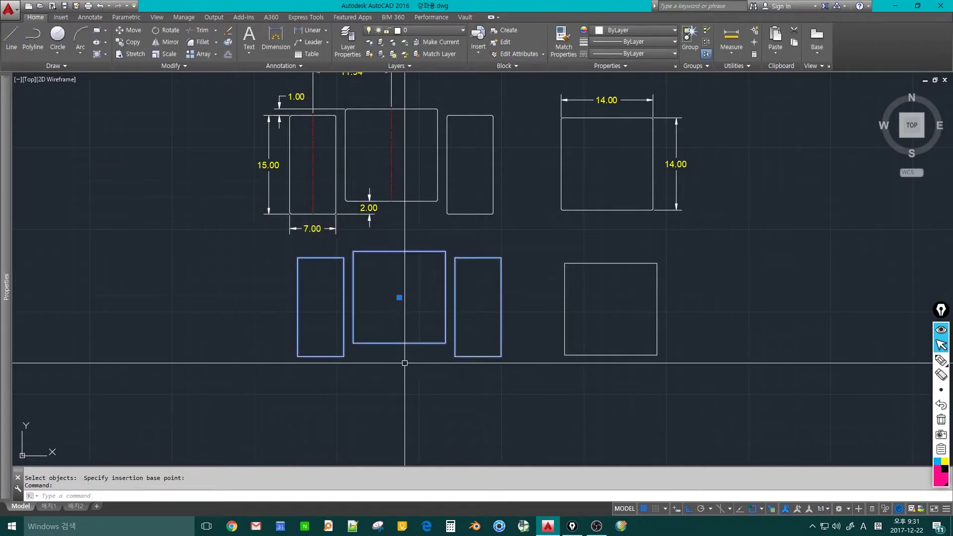
key(Escape)
- Erase the dimensioned reference sketches from the drawing
click(573, 356)
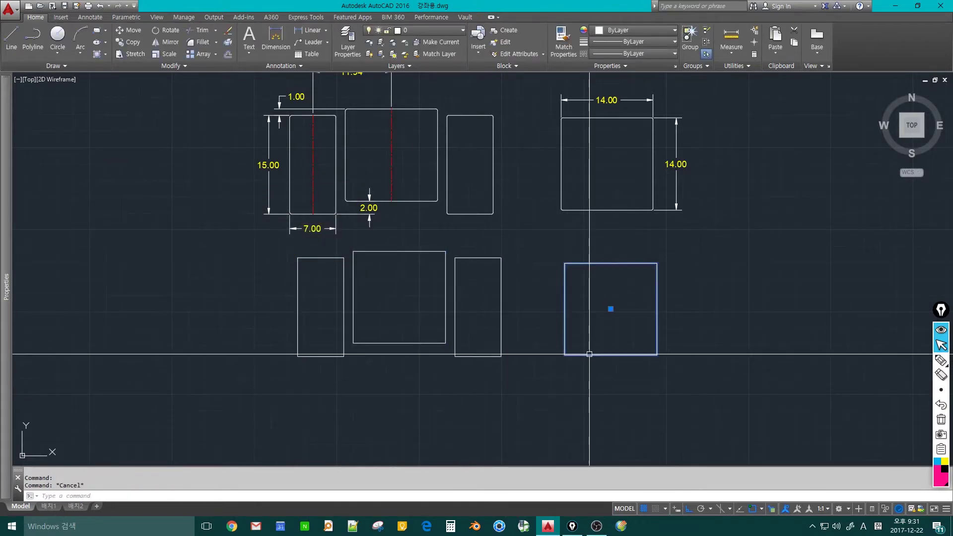
key(Escape)
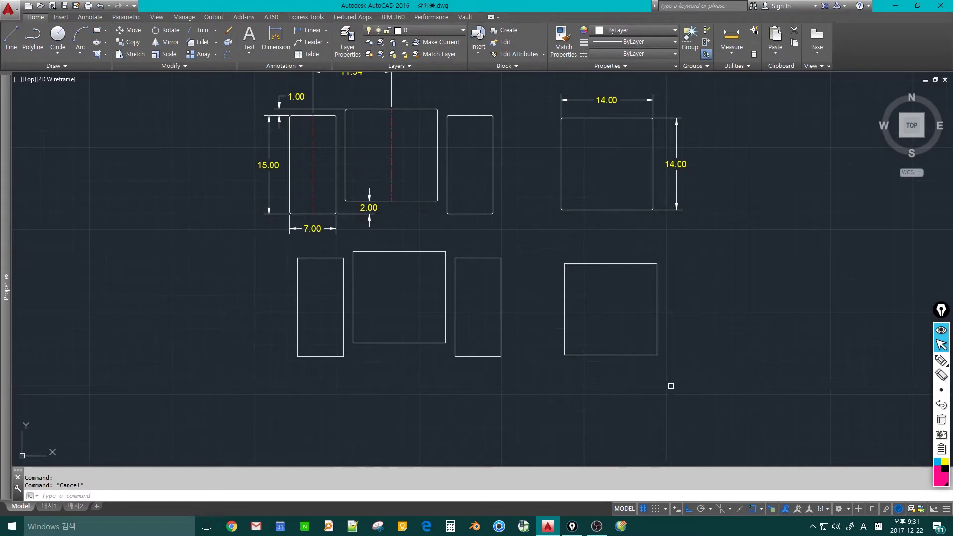
scroll(672, 384, down, 2)
click(699, 293)
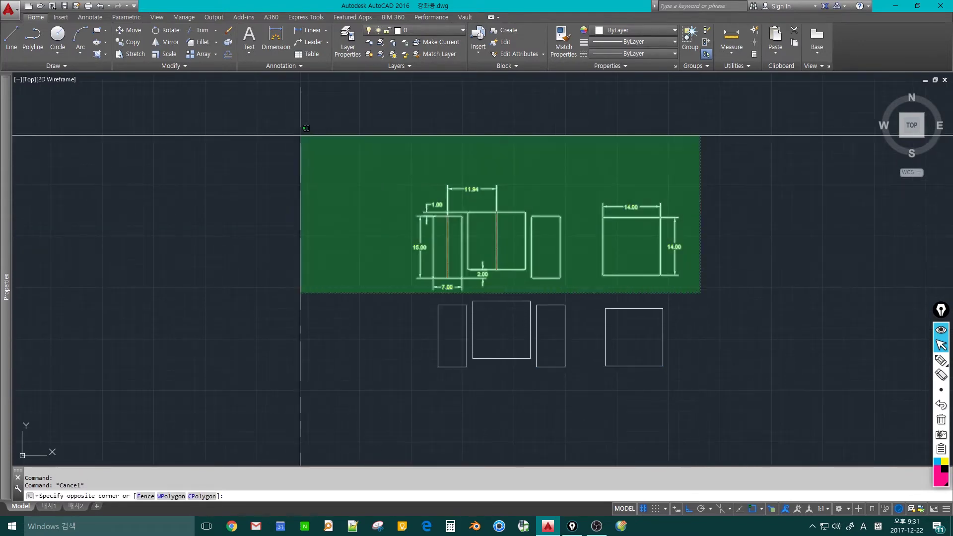
click(300, 139)
key(Delete)
text(m)
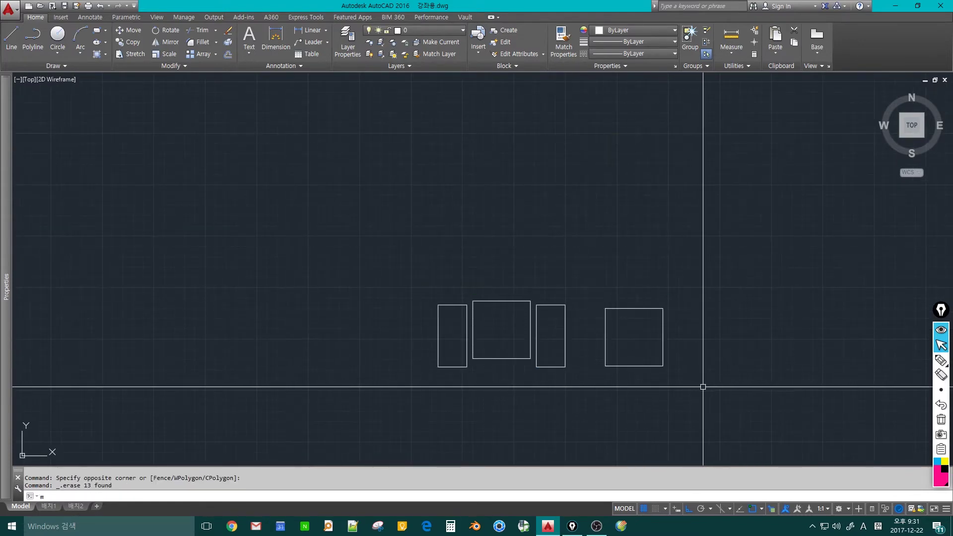
- Move the four switch-hole blocks just left of the magenta PCB outline
click(707, 388)
click(436, 293)
text(m)
key(Return)
click(530, 329)
scroll(496, 329, down, 4)
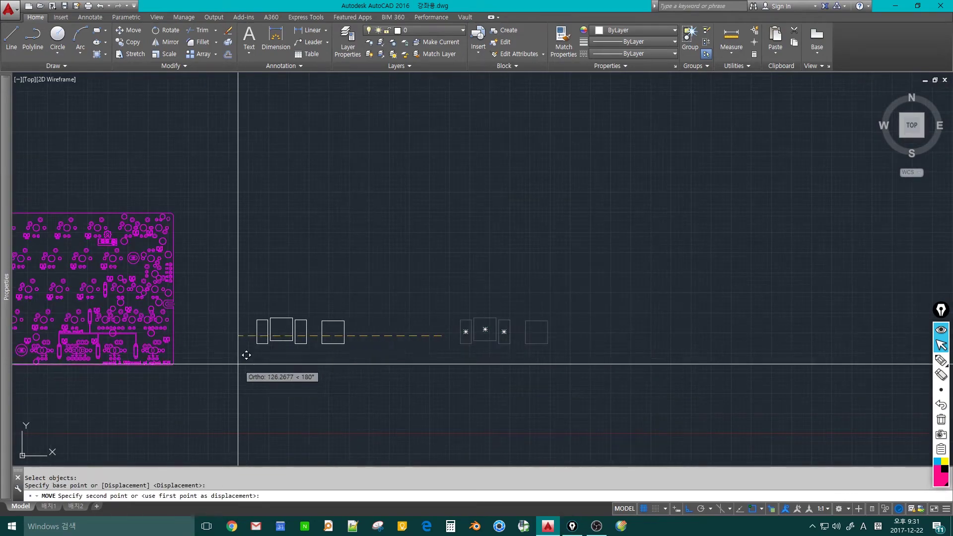
middle_drag(236, 363, 698, 320)
click(72, 338)
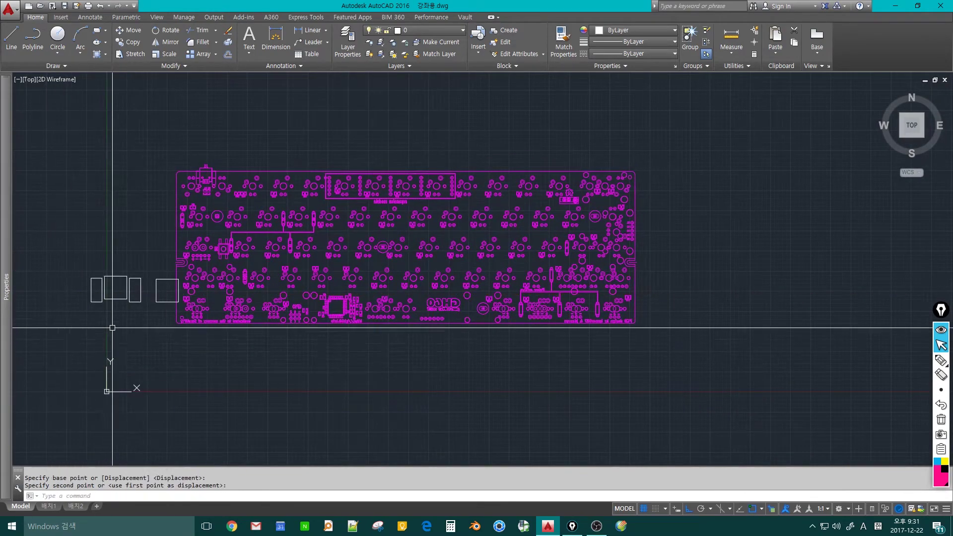
- Delete the leftover unwanted objects near the blocks and PCB
middle_drag(149, 246, 313, 282)
scroll(315, 291, up, 2)
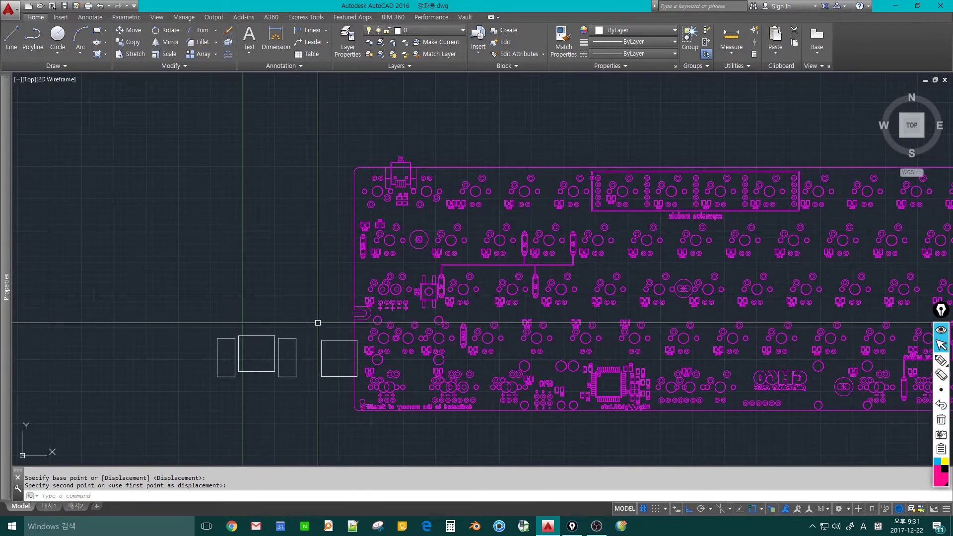
drag(310, 332, 404, 357)
key(Delete)
scroll(365, 353, up, 2)
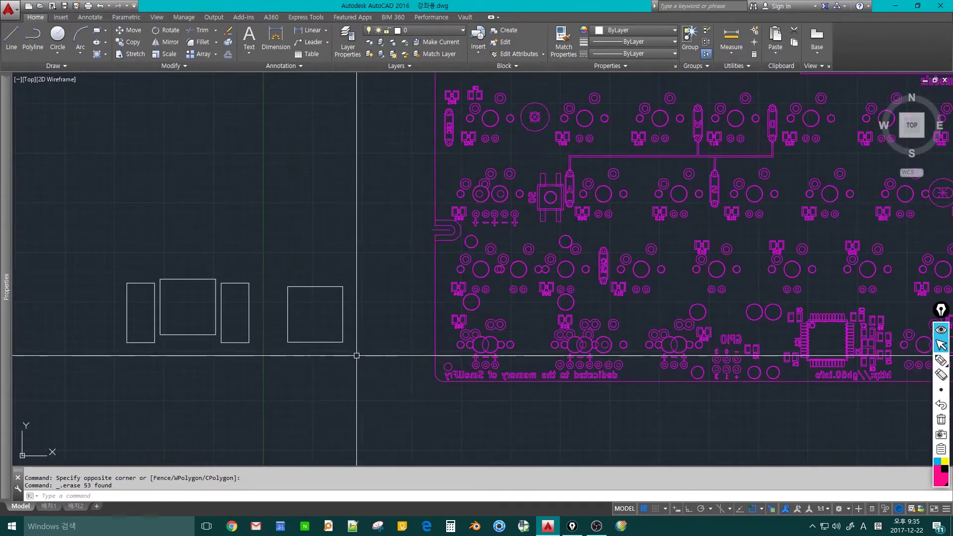
mouse_move(392, 322)
middle_down()
mouse_move(404, 392)
mouse_move(319, 416)
middle_up()
scroll(404, 389, down, 2)
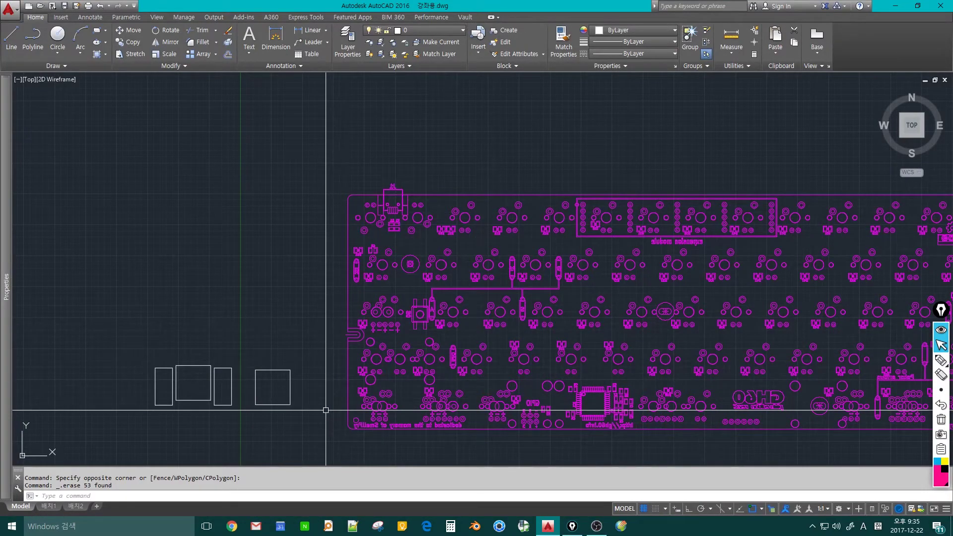
text(co)
key(Return)
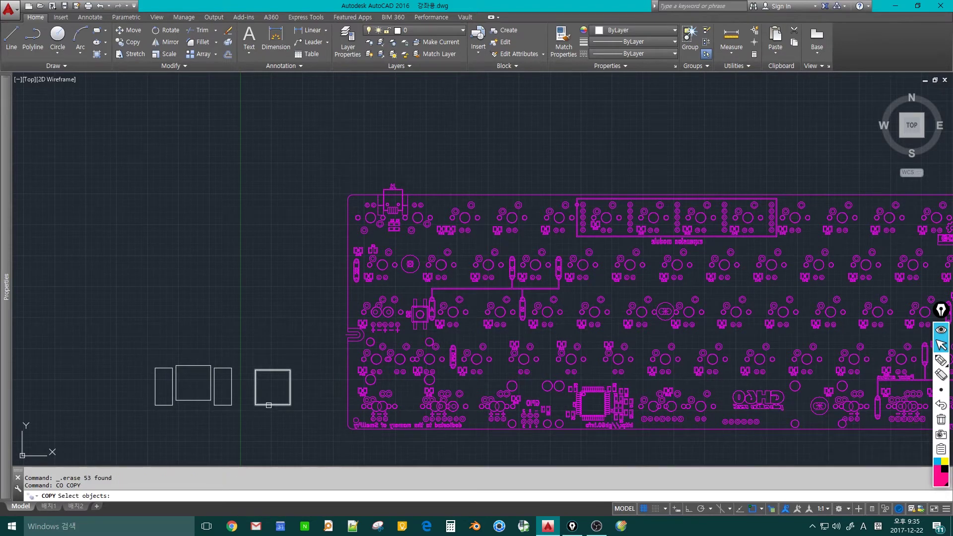
- Copy the key square from its centre onto the first three top-row switches
key(Return)
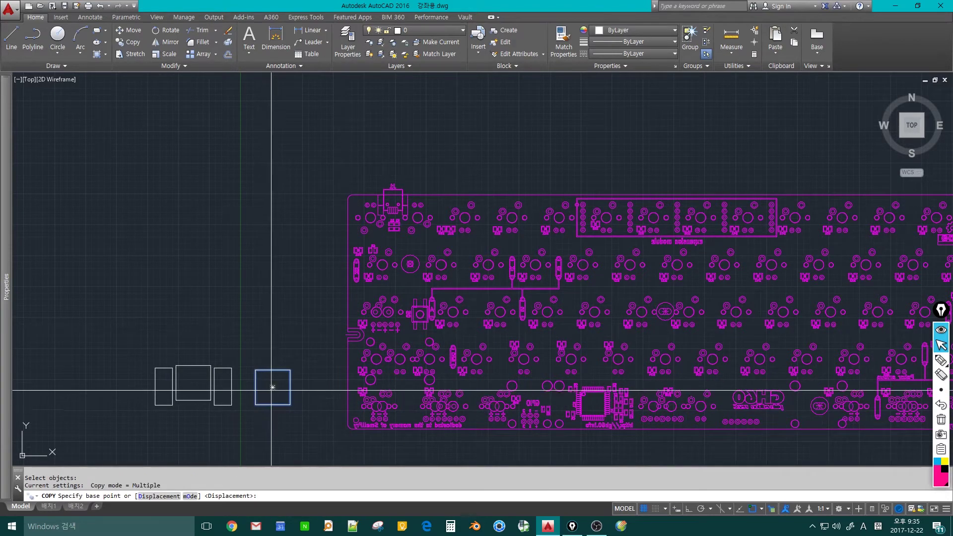
click(273, 387)
scroll(383, 285, up, 2)
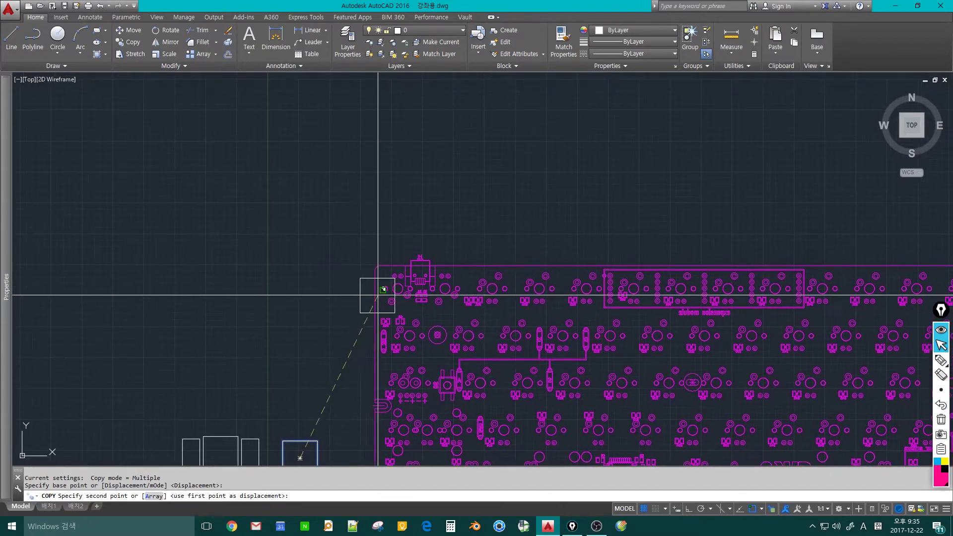
scroll(394, 273, up, 5)
scroll(425, 320, up, 2)
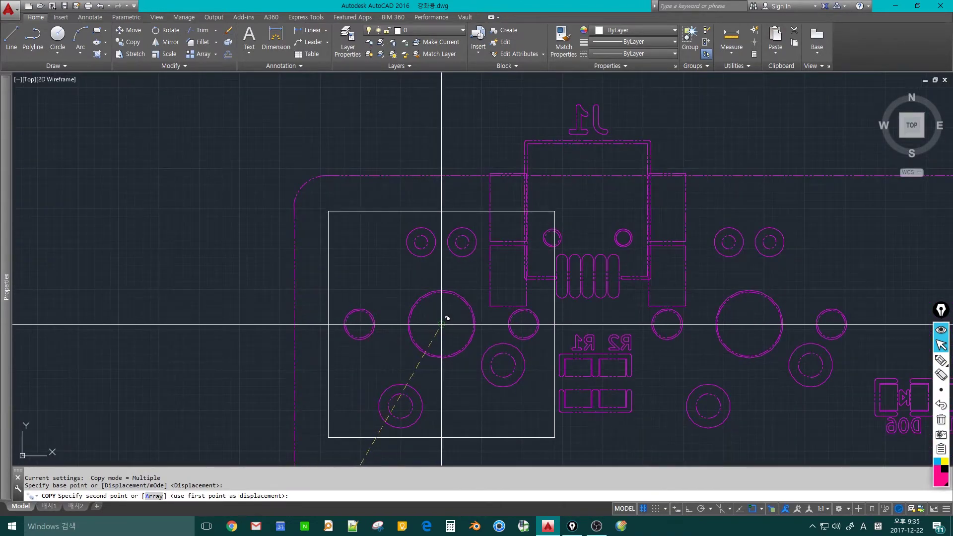
click(441, 324)
middle_drag(655, 328, 302, 301)
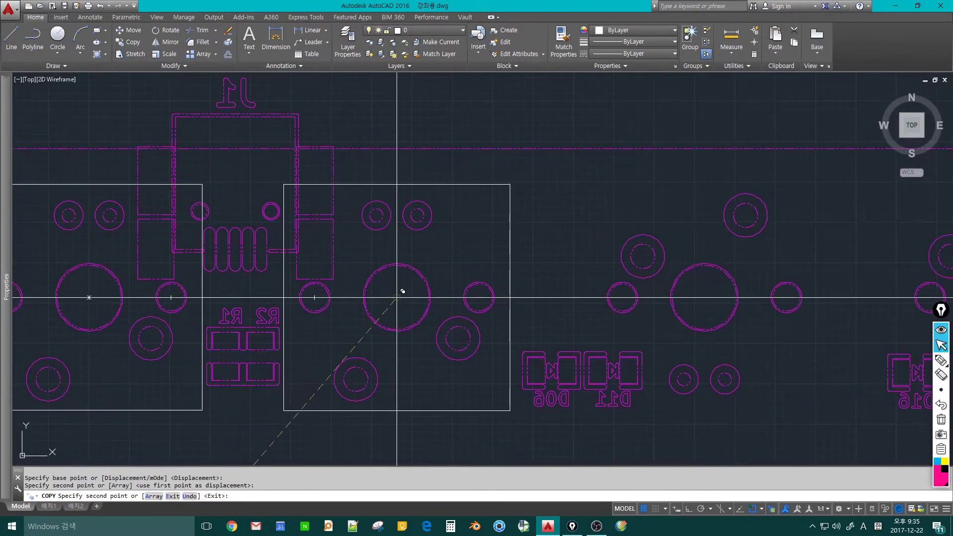
click(396, 297)
mouse_move(690, 308)
middle_down()
mouse_move(293, 302)
mouse_move(337, 330)
middle_up()
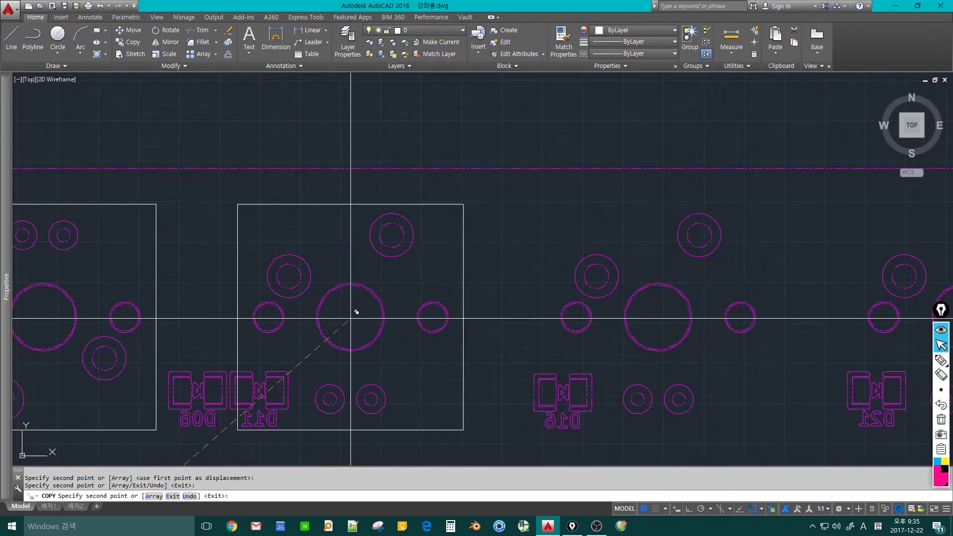
click(351, 317)
- Place three more key squares along the rest of the top row
scroll(665, 319, down, 8)
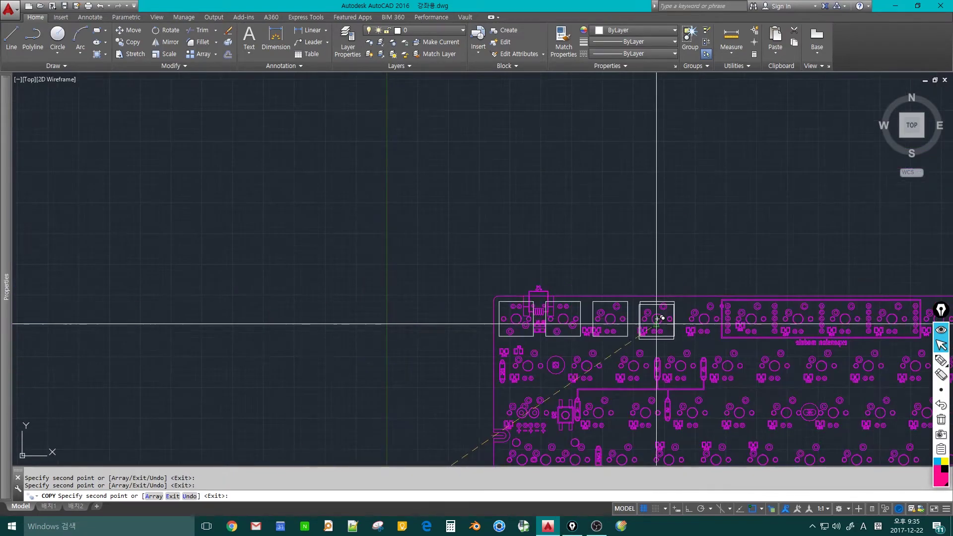
middle_drag(655, 319, 420, 330)
click(462, 334)
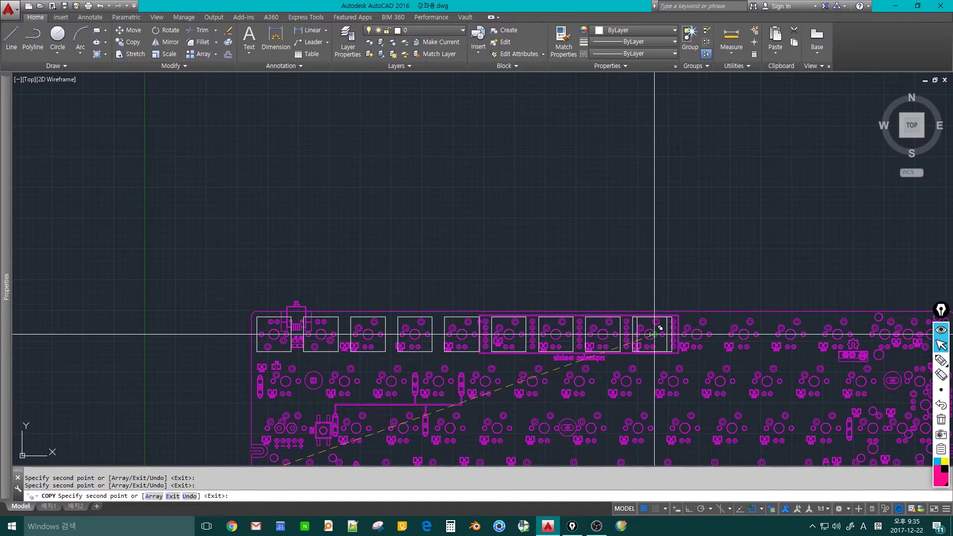
click(655, 334)
middle_drag(654, 334, 517, 333)
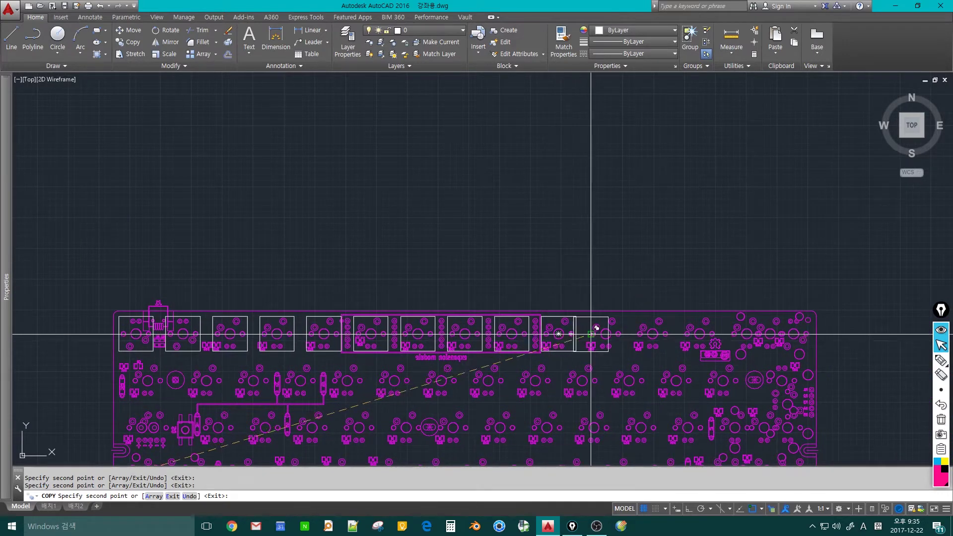
click(606, 333)
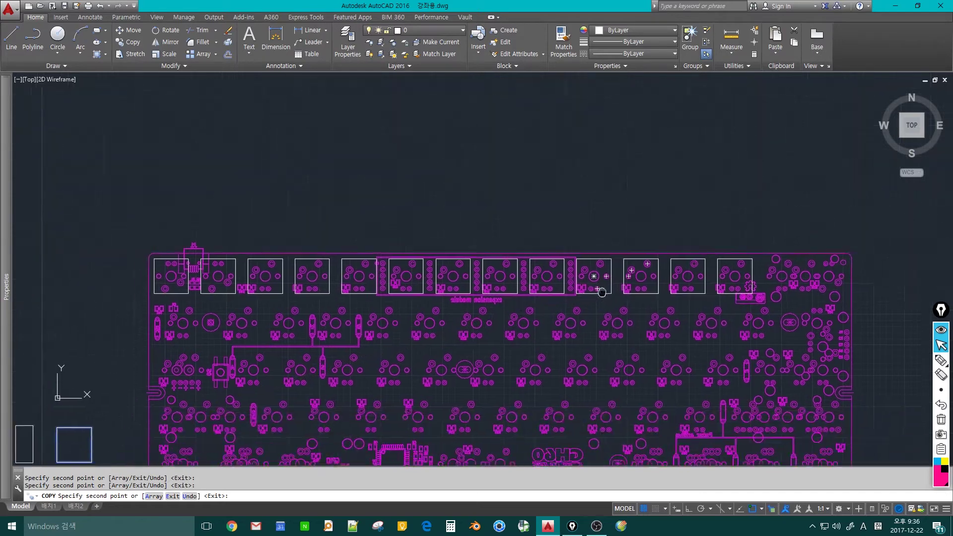
- Place key squares on the first five second-row switches
middle_drag(585, 324, 632, 254)
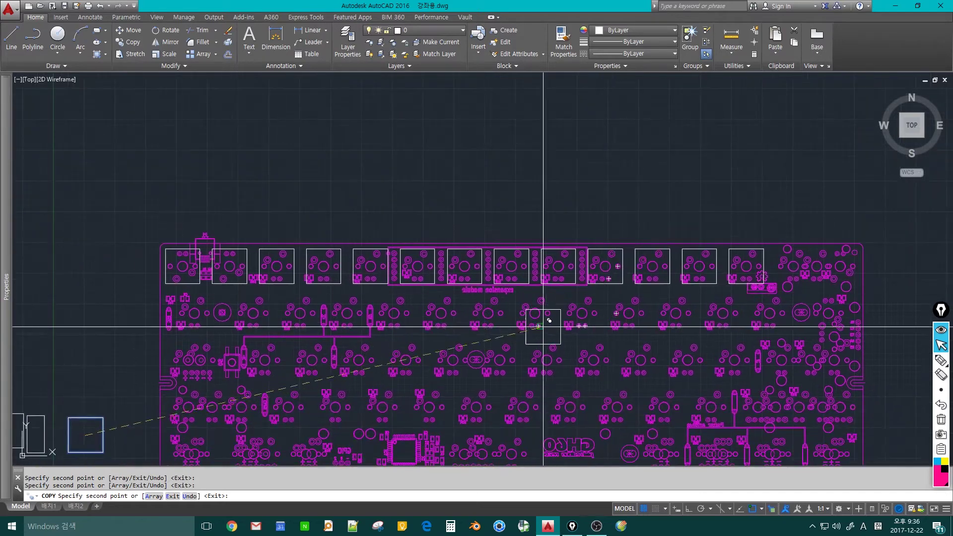
click(194, 313)
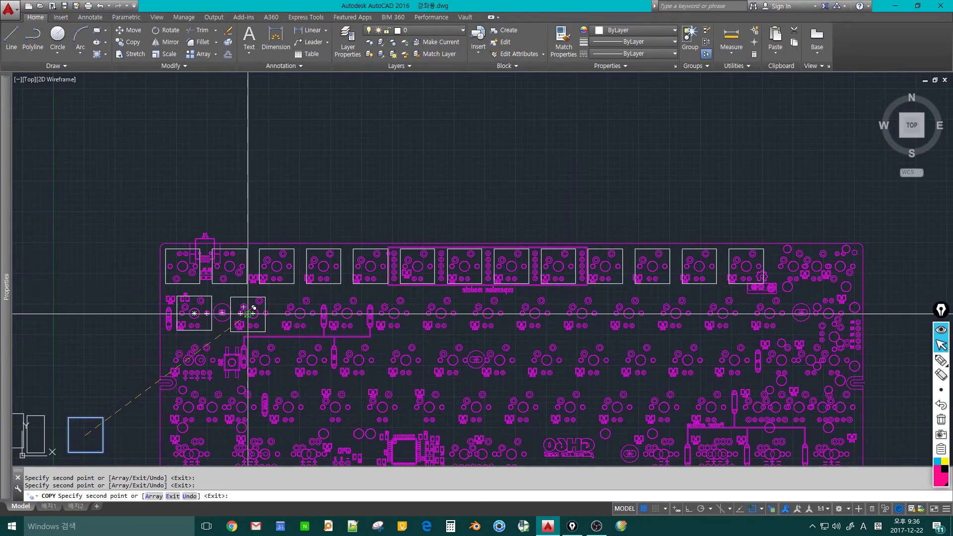
click(253, 313)
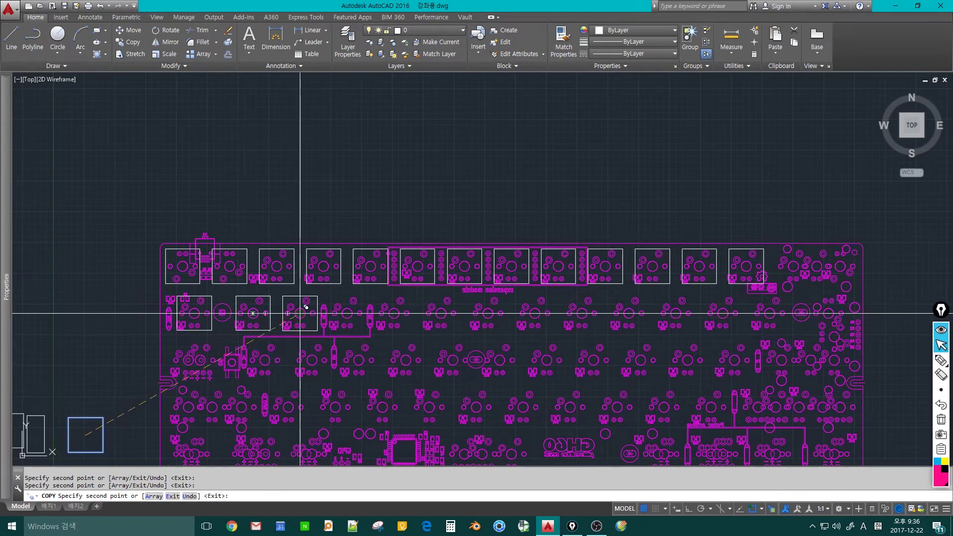
click(305, 313)
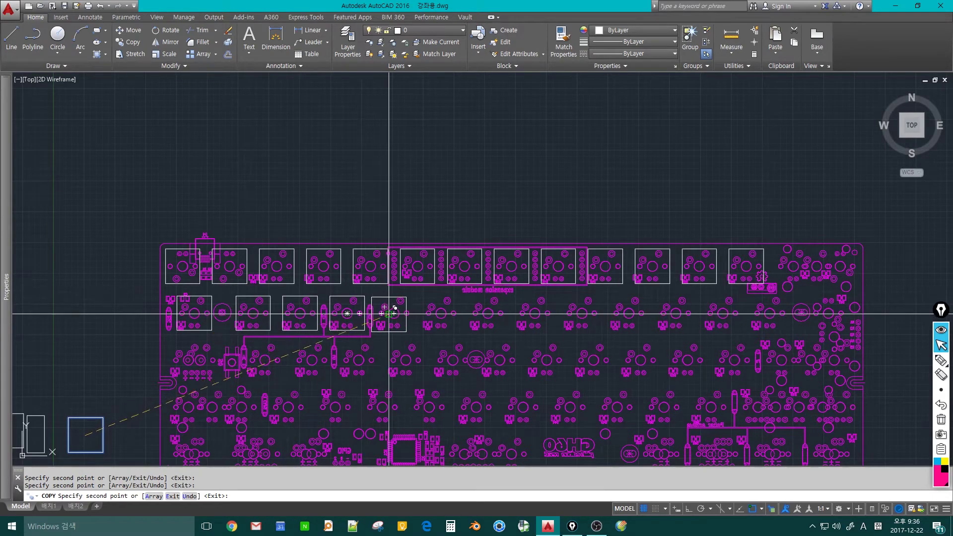
click(394, 313)
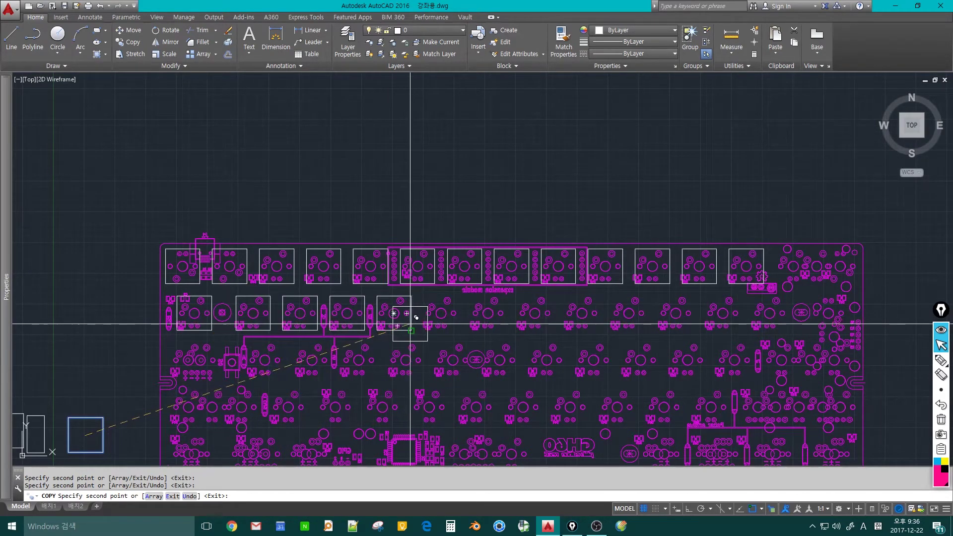
click(440, 314)
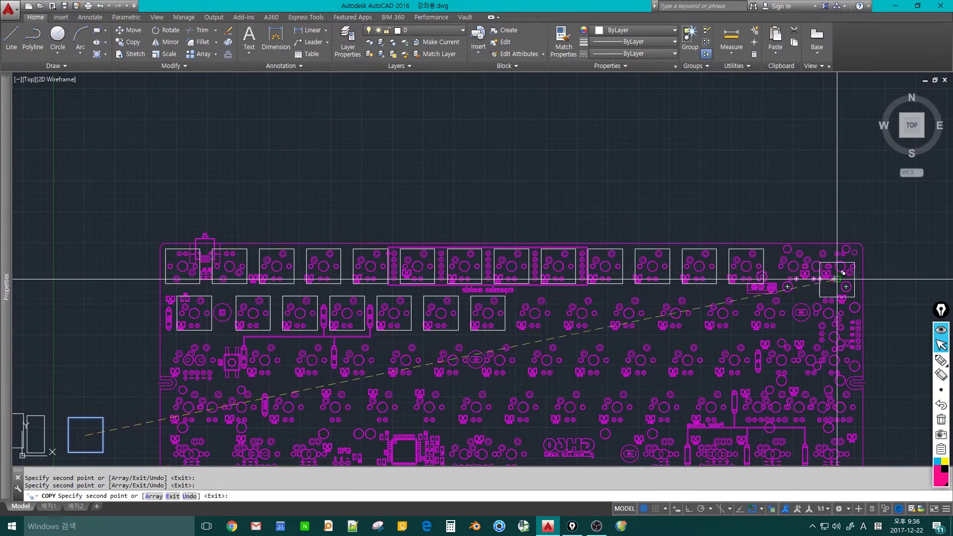
- Place six more key squares along the remainder of the second row
scroll(753, 317, down, 2)
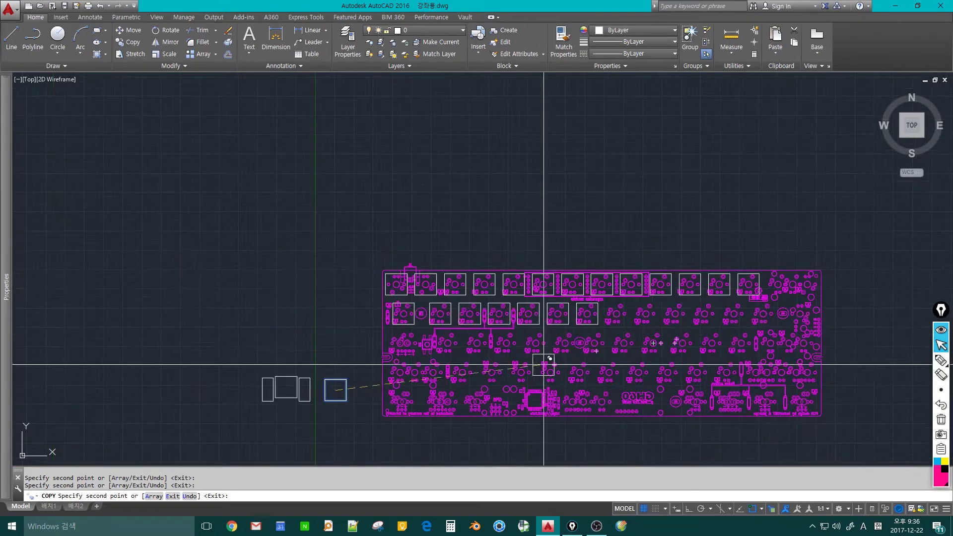
scroll(255, 410, up, 2)
scroll(283, 378, up, 3)
scroll(295, 375, down, 2)
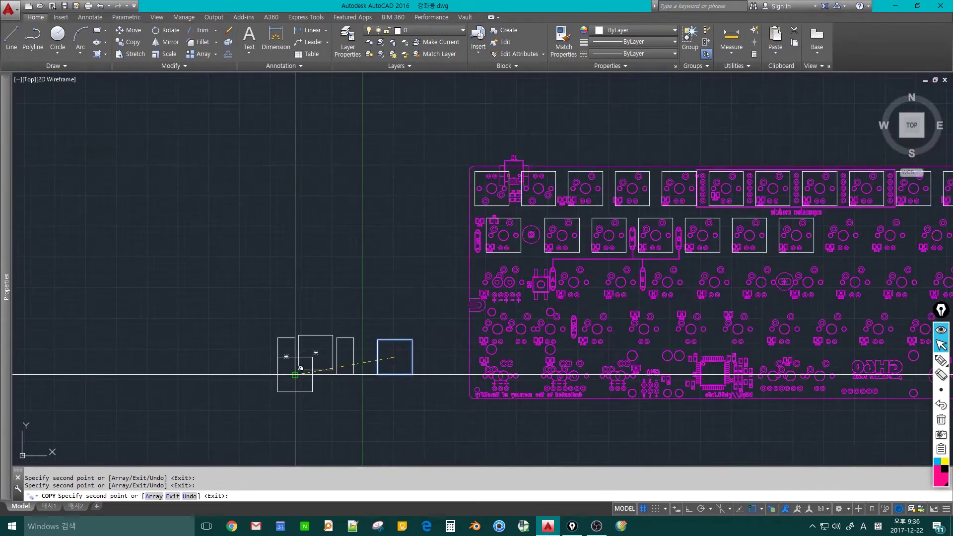
middle_drag(453, 329, 255, 365)
scroll(615, 284, up, 2)
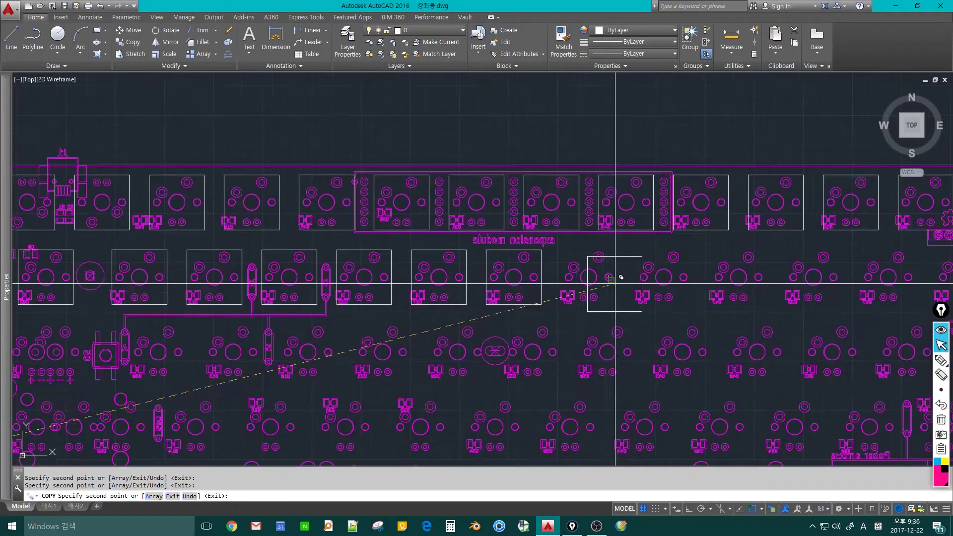
click(589, 276)
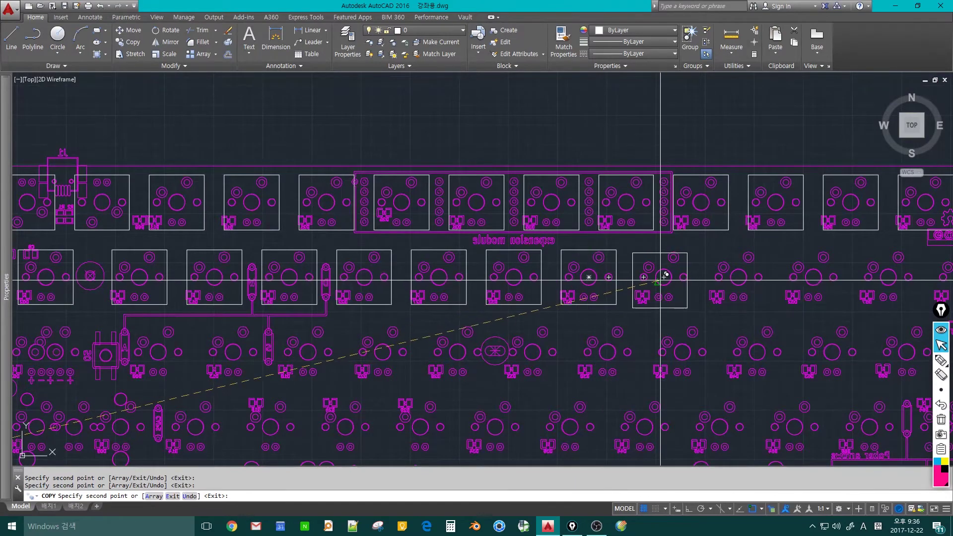
click(664, 277)
click(738, 277)
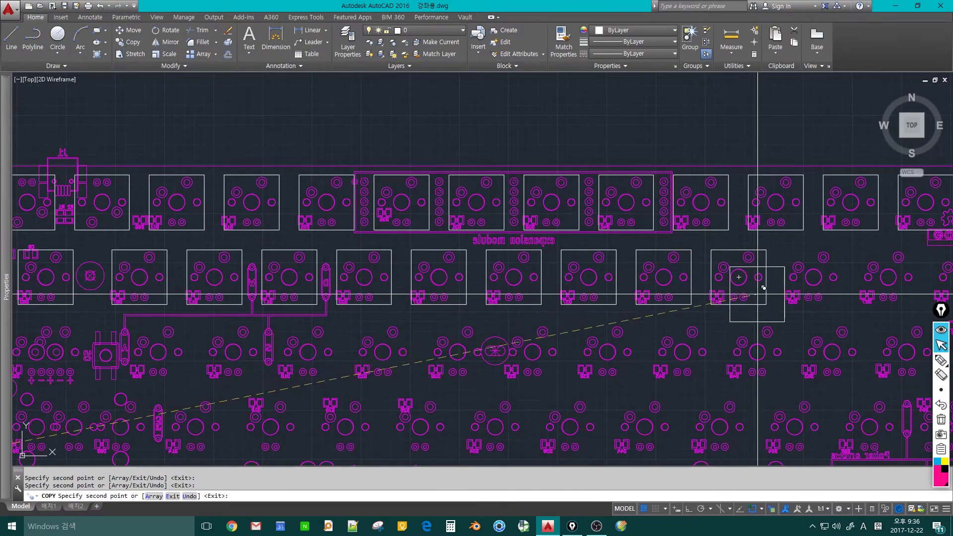
middle_drag(757, 294, 388, 287)
click(444, 270)
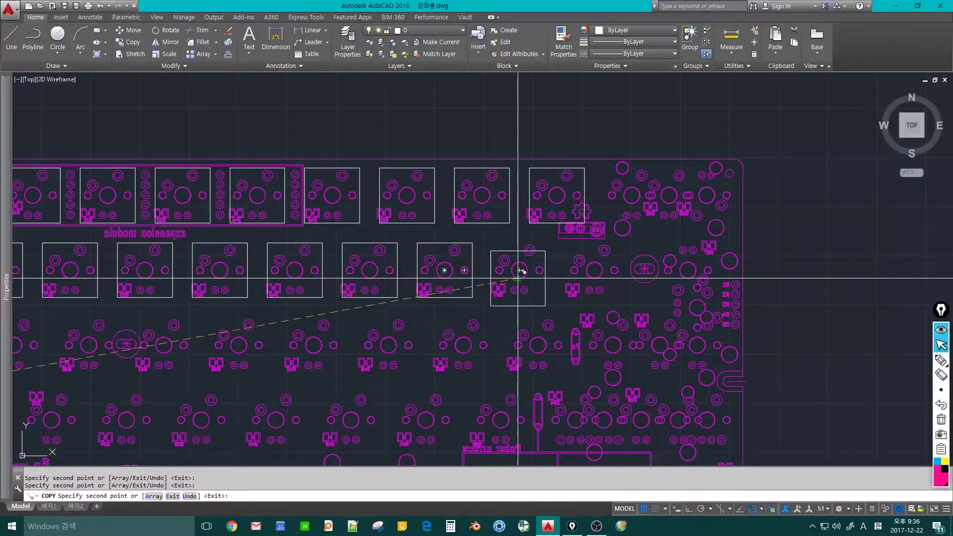
click(519, 270)
click(594, 270)
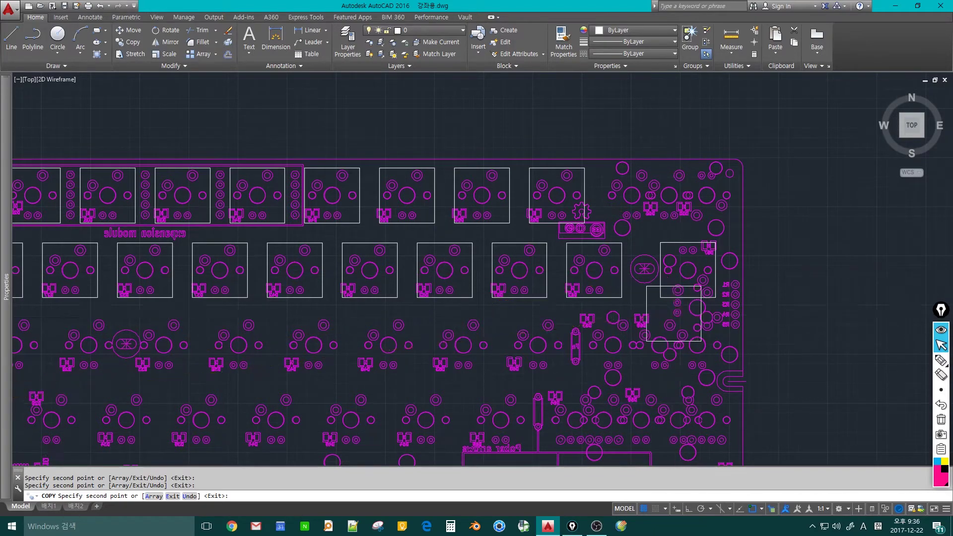
- Place a key square on the first third-row switch
scroll(673, 313, down, 3)
scroll(301, 301, up, 5)
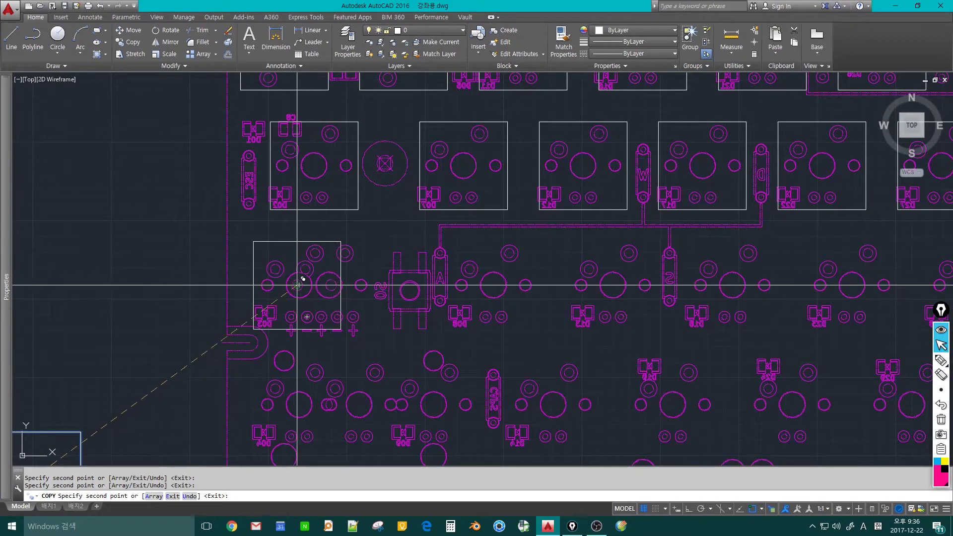
scroll(303, 286, up, 2)
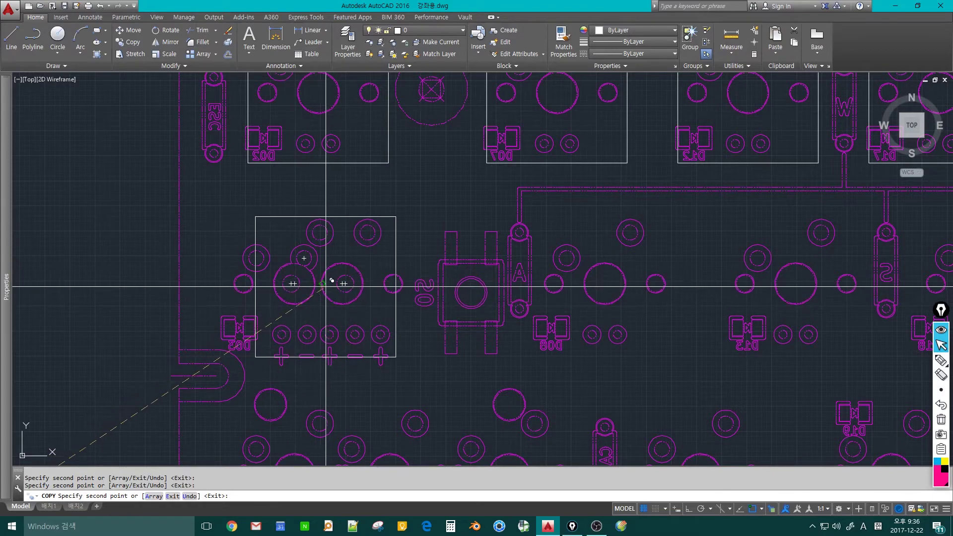
scroll(345, 283, down, 2)
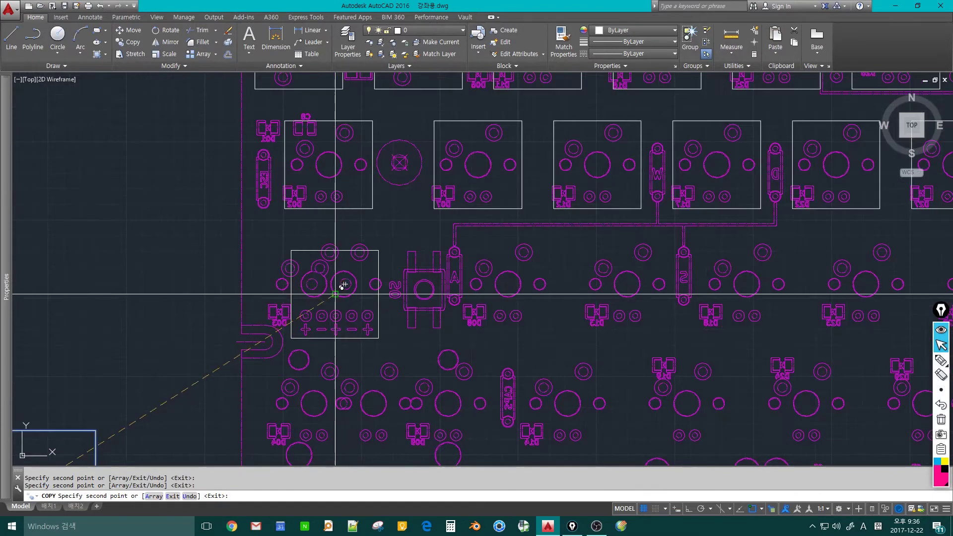
scroll(340, 291, down, 2)
scroll(334, 291, up, 4)
scroll(341, 292, up, 2)
scroll(336, 295, up, 2)
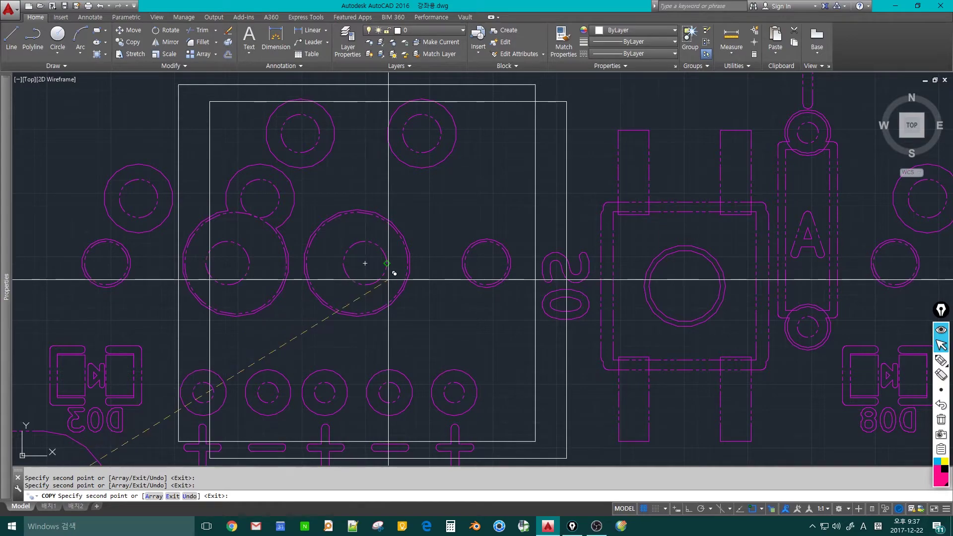
scroll(371, 266, down, 2)
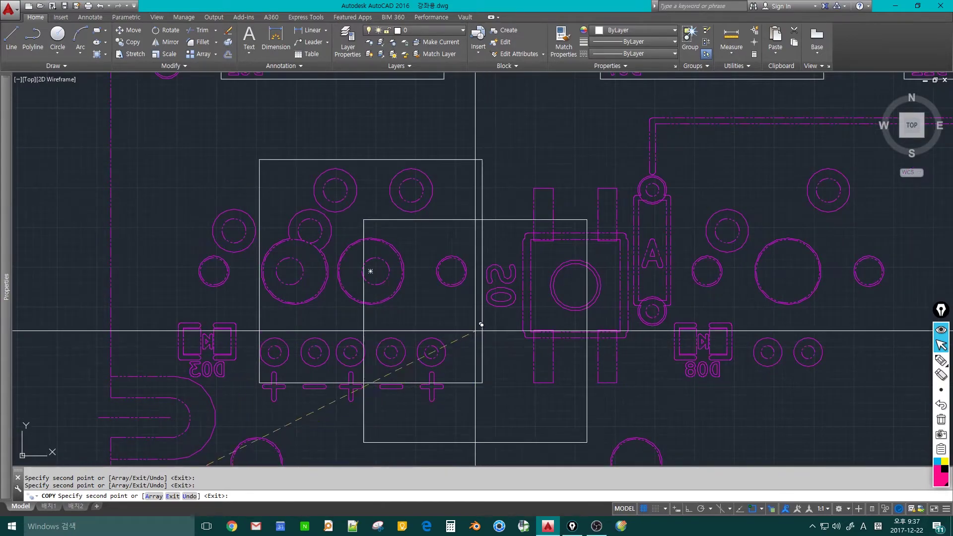
middle_drag(485, 319, 262, 312)
scroll(466, 304, down, 2)
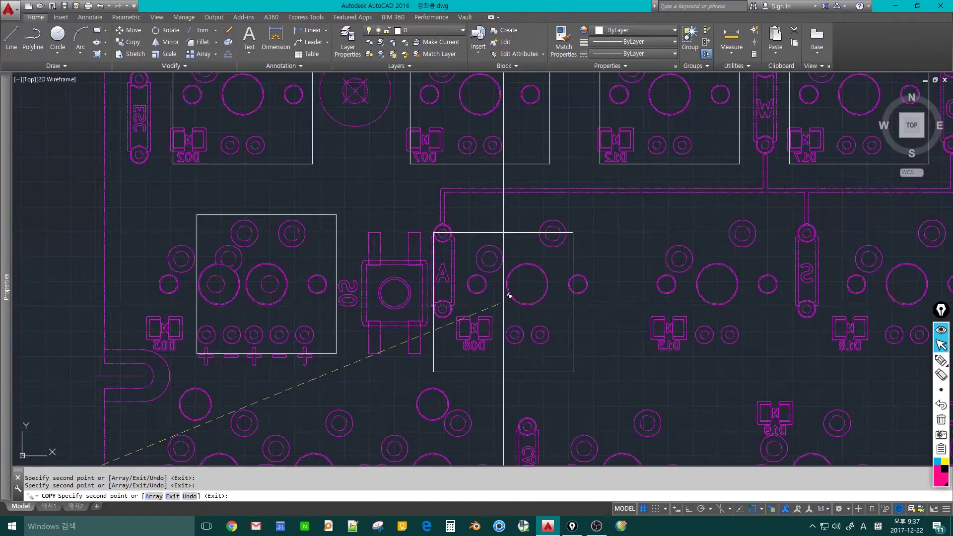
click(527, 284)
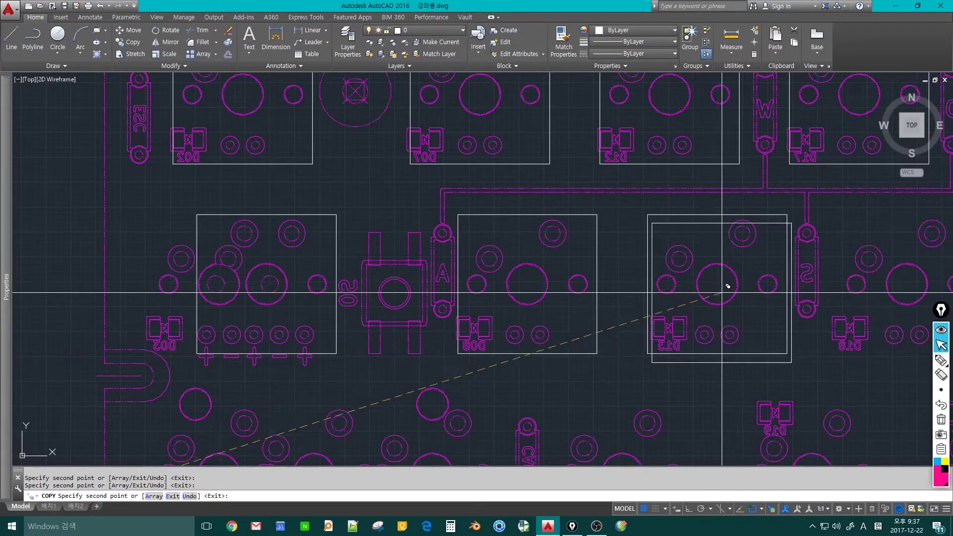
- Place four more key squares along the third row
middle_drag(721, 293, 293, 325)
scroll(478, 317, down, 4)
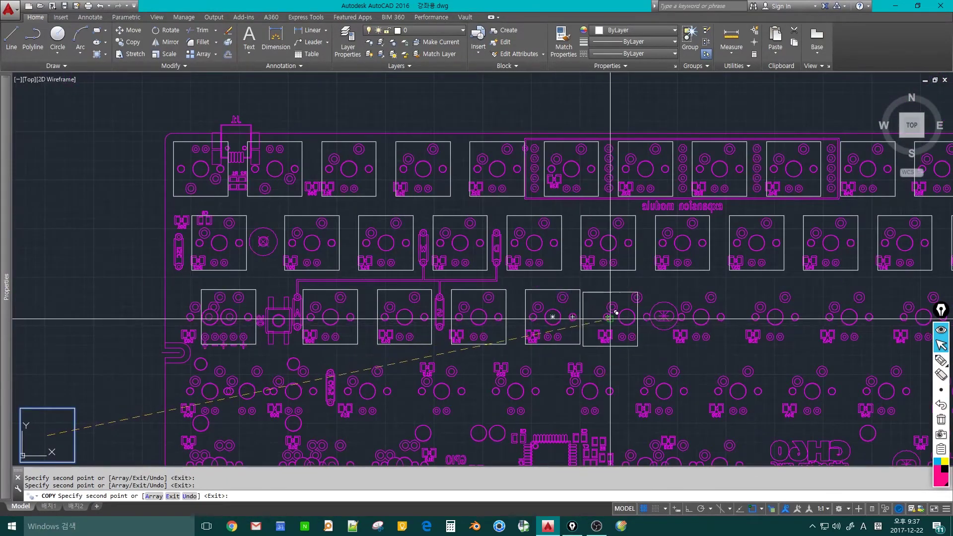
mouse_move(628, 318)
middle_down()
mouse_move(602, 329)
mouse_move(413, 327)
middle_up()
click(488, 327)
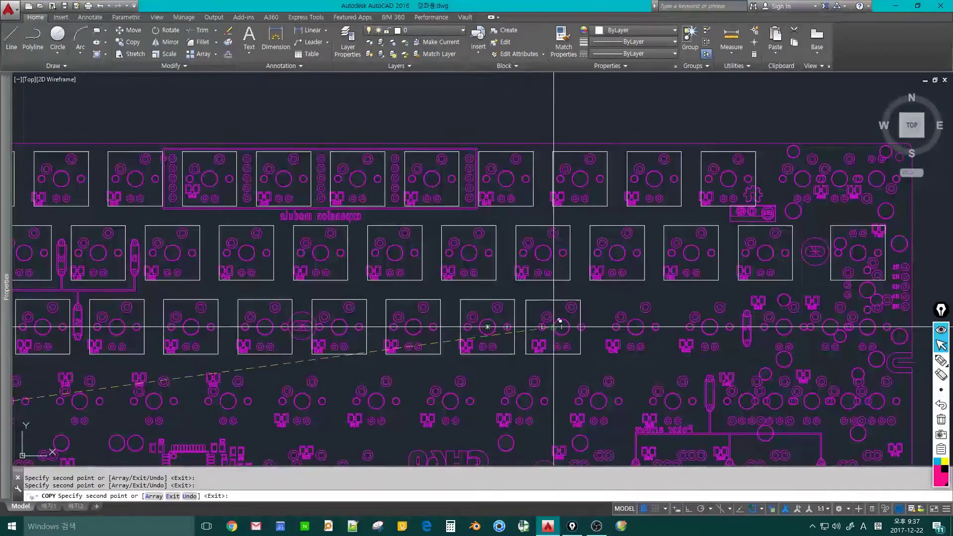
click(561, 326)
click(635, 327)
click(710, 326)
- Place key squares on seven bottom-row key positions
scroll(365, 383, down, 3)
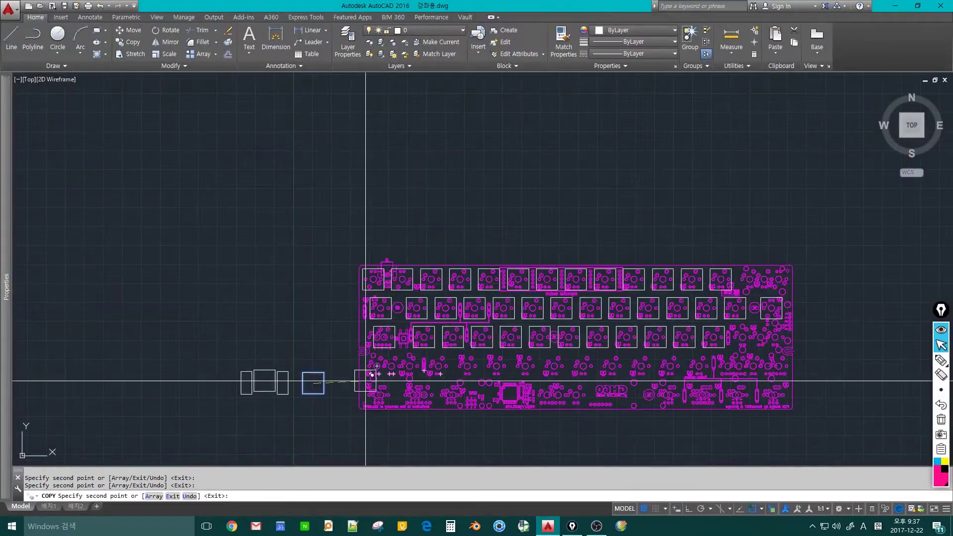
scroll(394, 330, up, 5)
middle_drag(466, 332, 161, 343)
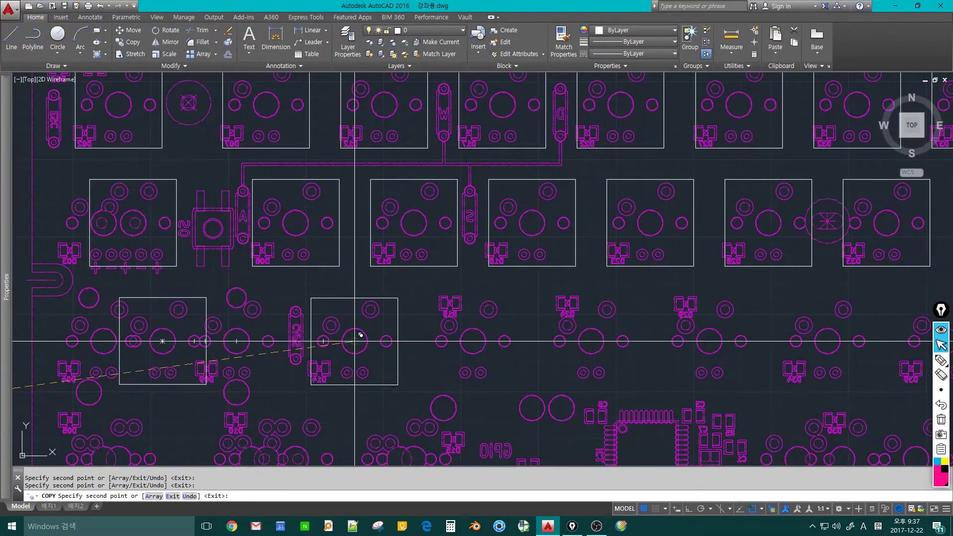
click(355, 341)
click(473, 341)
click(590, 341)
middle_drag(714, 341, 434, 346)
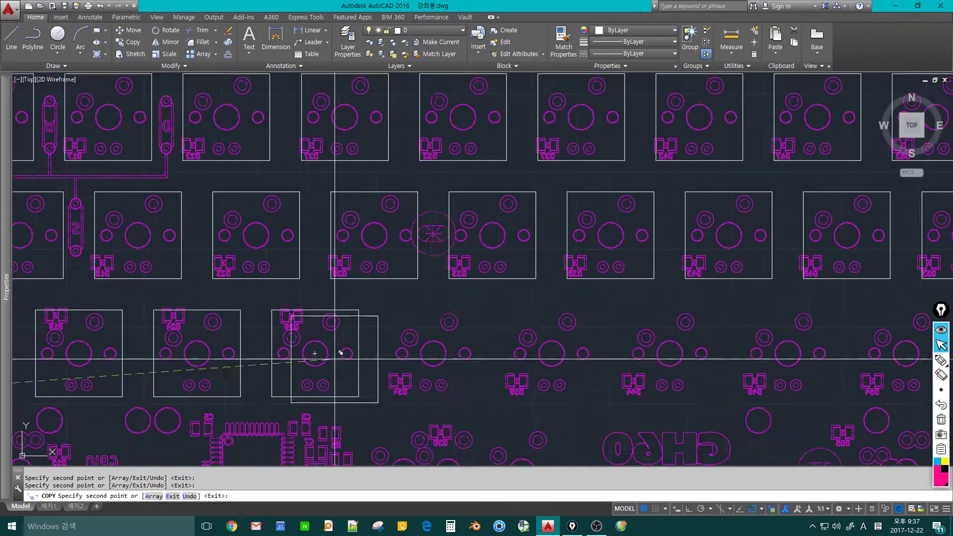
click(435, 346)
click(549, 345)
click(669, 346)
click(787, 346)
- Place three more bottom-row key squares and end the copy
middle_drag(875, 345, 388, 349)
click(414, 346)
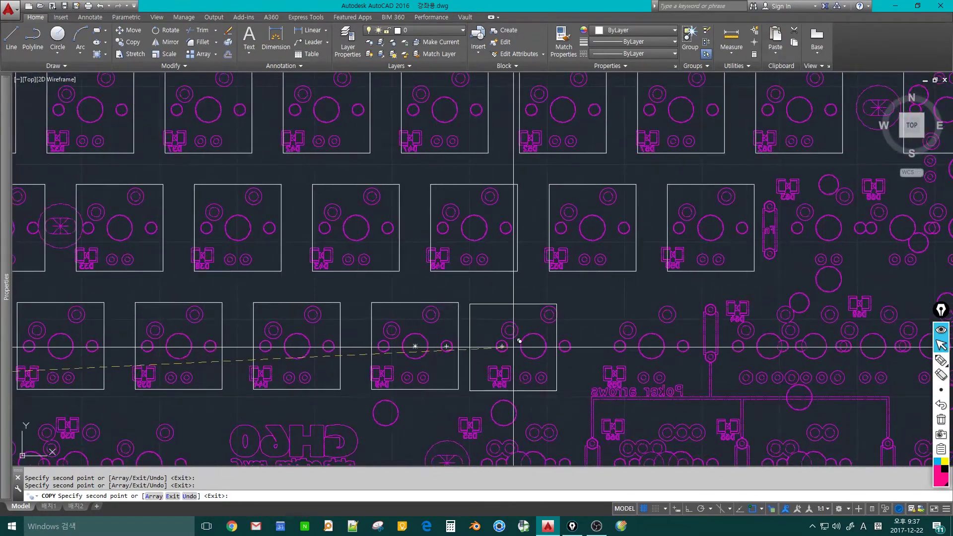
click(532, 345)
click(650, 345)
scroll(676, 346, down, 2)
scroll(736, 353, down, 3)
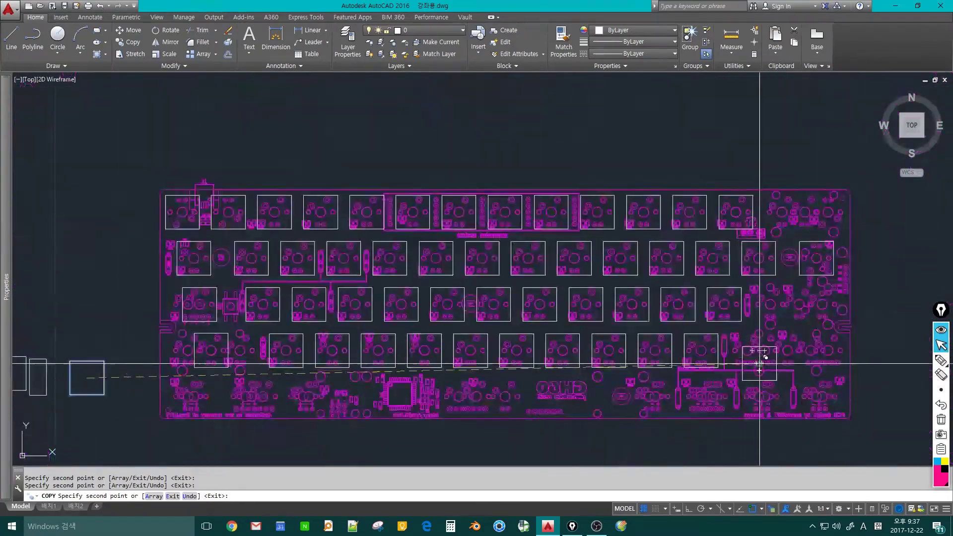
middle_drag(437, 364, 309, 366)
scroll(298, 363, up, 4)
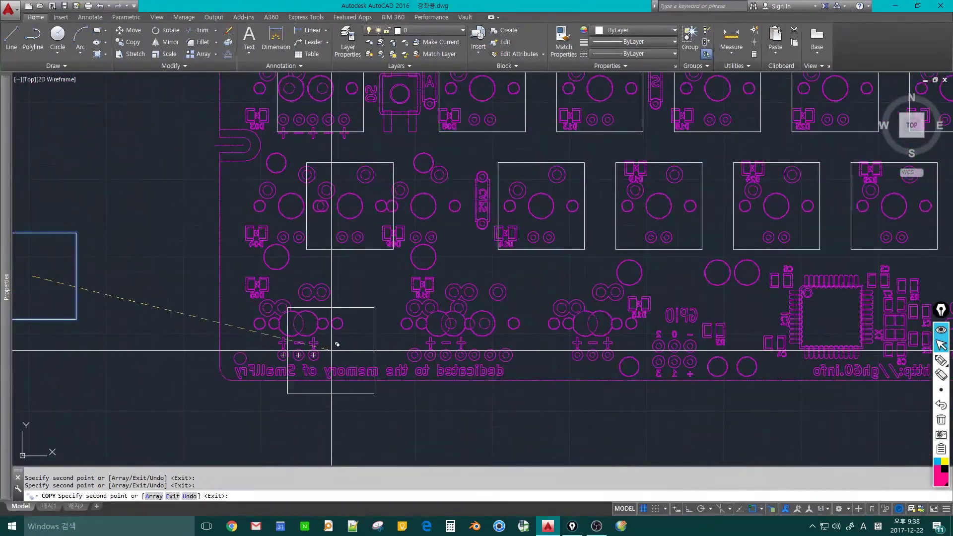
key(Escape)
scroll(362, 344, down, 3)
scroll(361, 345, down, 2)
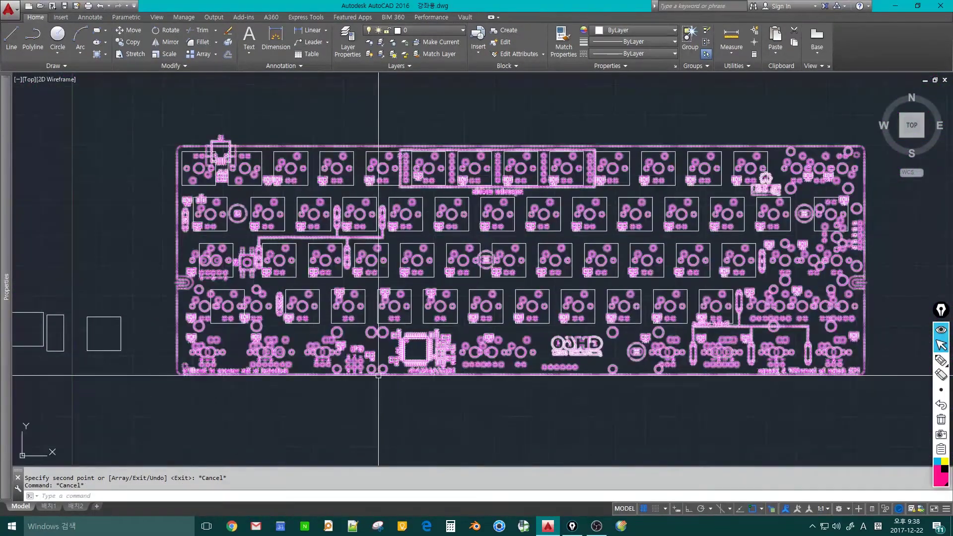
- Start copying the three stabilizer rectangles with a base point on the set
middle_drag(159, 397, 324, 404)
scroll(177, 365, up, 2)
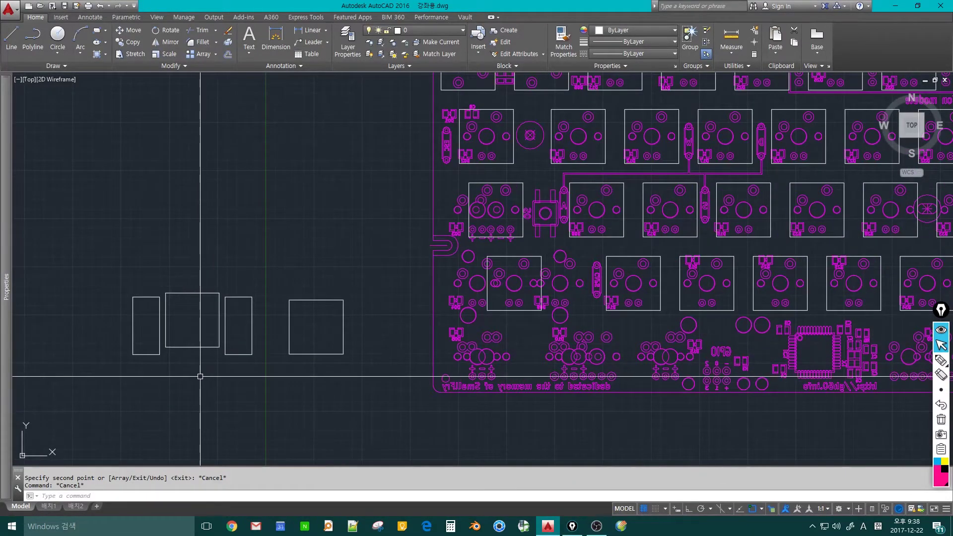
text(co)
key(Return)
drag(233, 379, 154, 318)
key(Return)
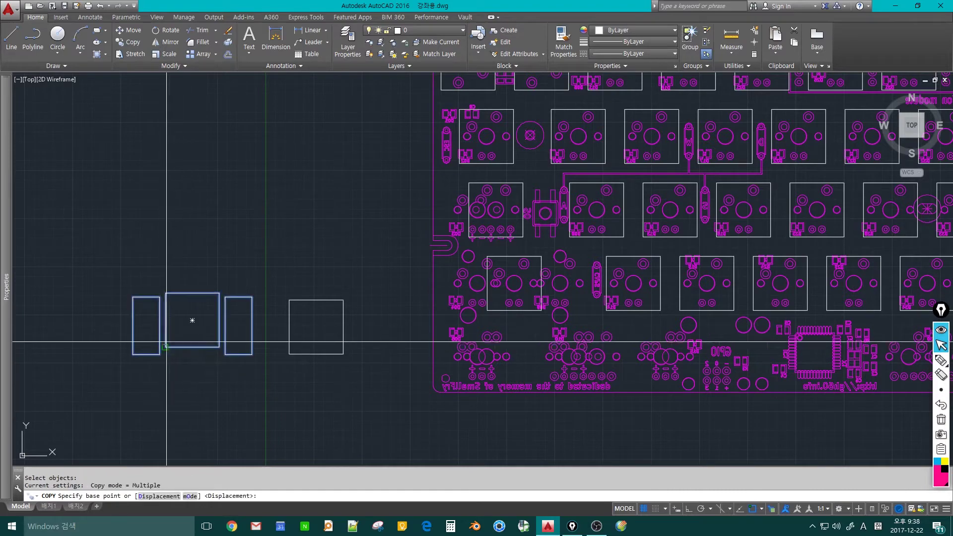
click(191, 319)
scroll(192, 319, down, 3)
scroll(506, 248, up, 4)
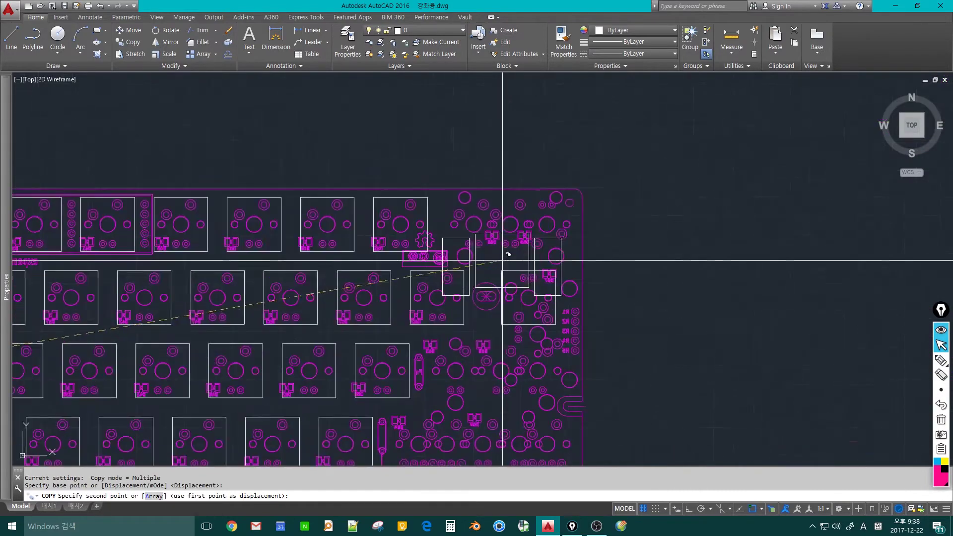
scroll(512, 226, up, 2)
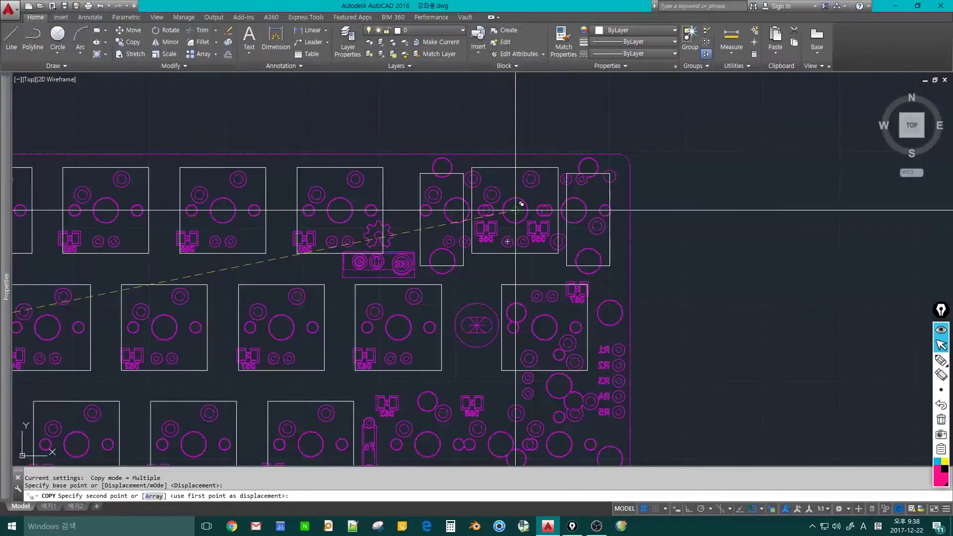
- Place the stabilizer set on the right-end wide keys of the top, third and fourth rows
click(519, 208)
scroll(516, 214, down, 2)
scroll(541, 292, down, 1)
scroll(532, 323, up, 1)
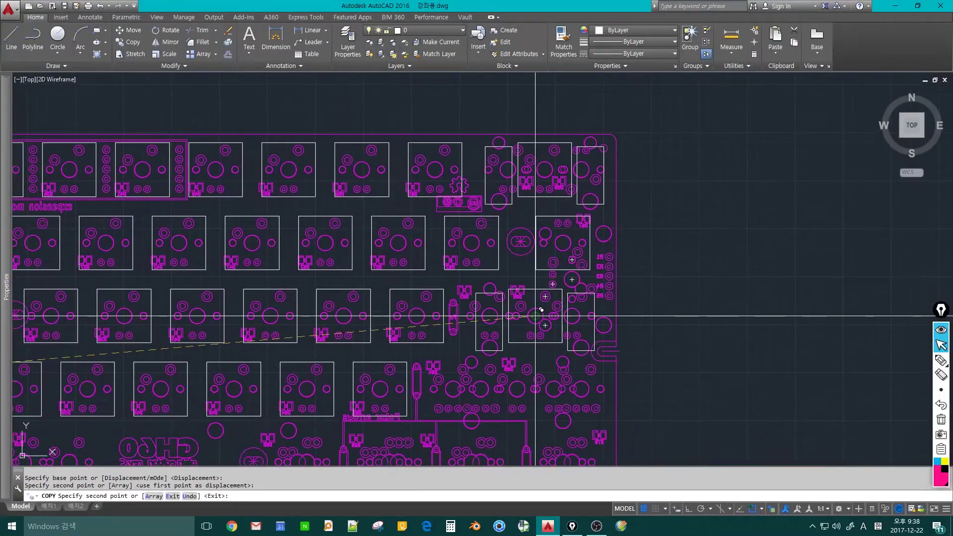
scroll(531, 318, up, 4)
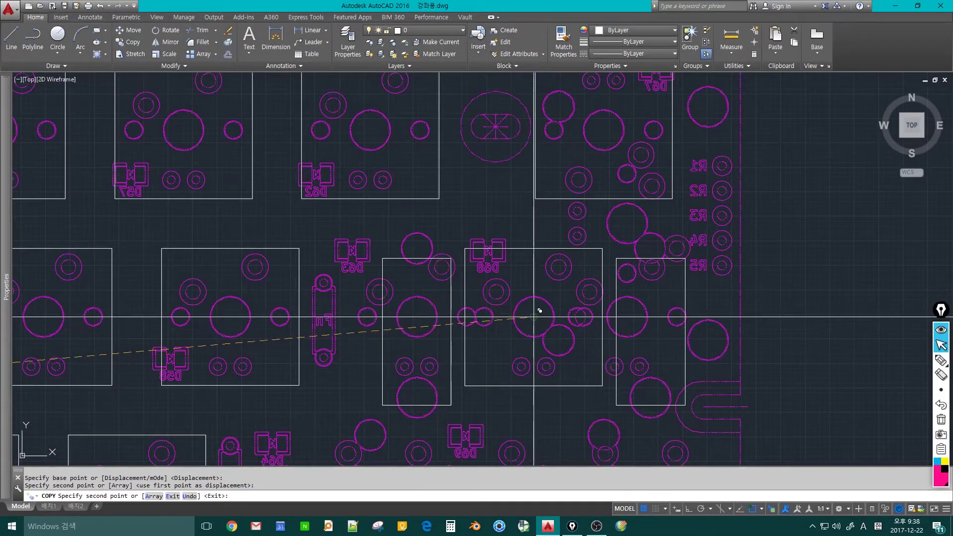
click(538, 312)
scroll(538, 312, down, 2)
scroll(579, 301, down, 2)
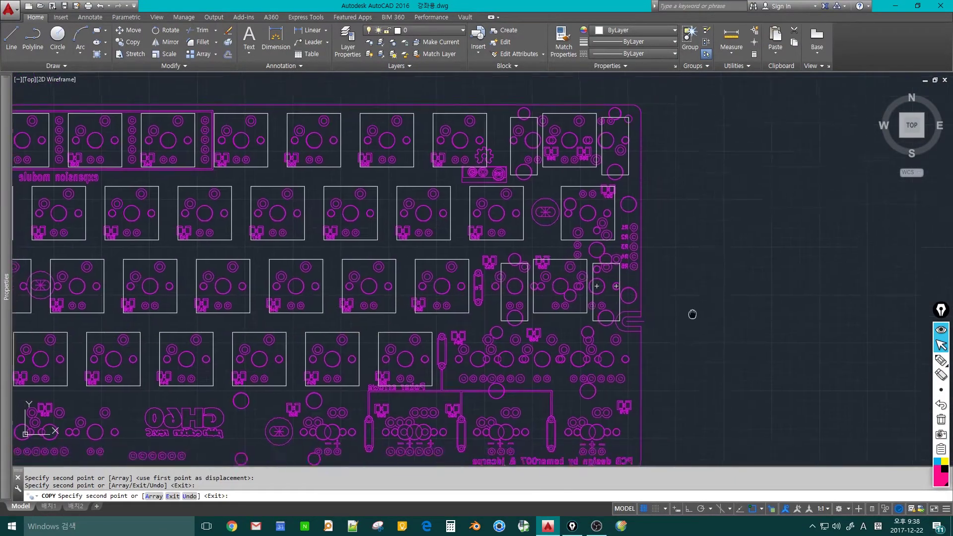
scroll(691, 313, up, 1)
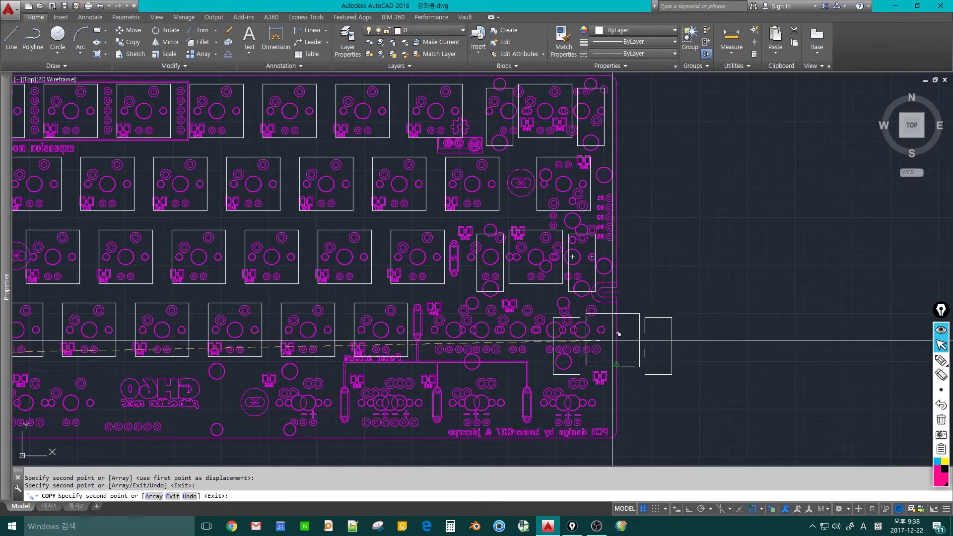
click(519, 329)
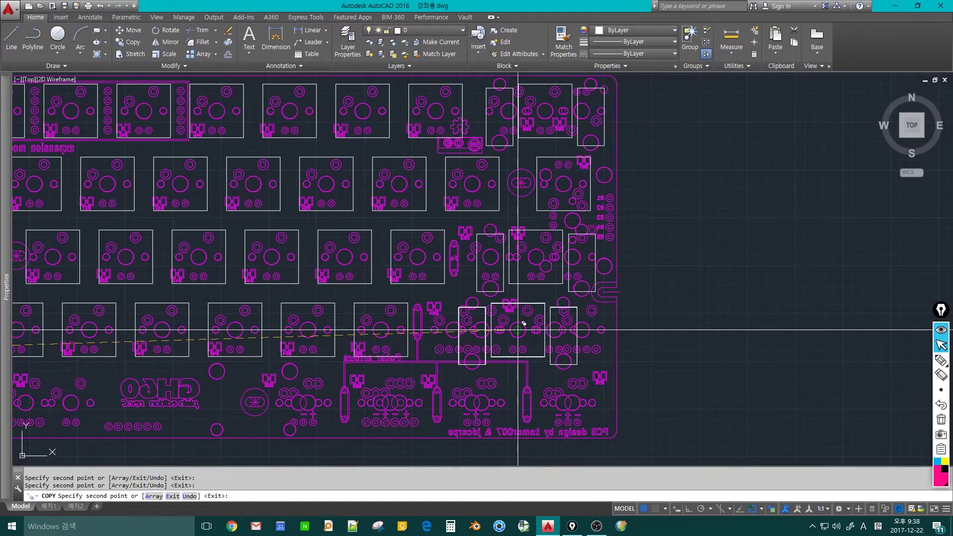
scroll(660, 356, down, 2)
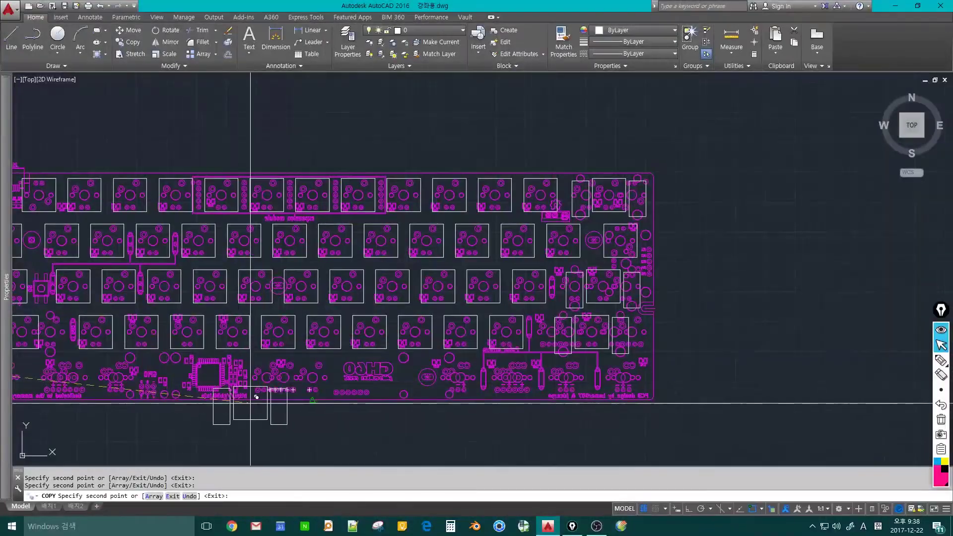
scroll(306, 391, up, 2)
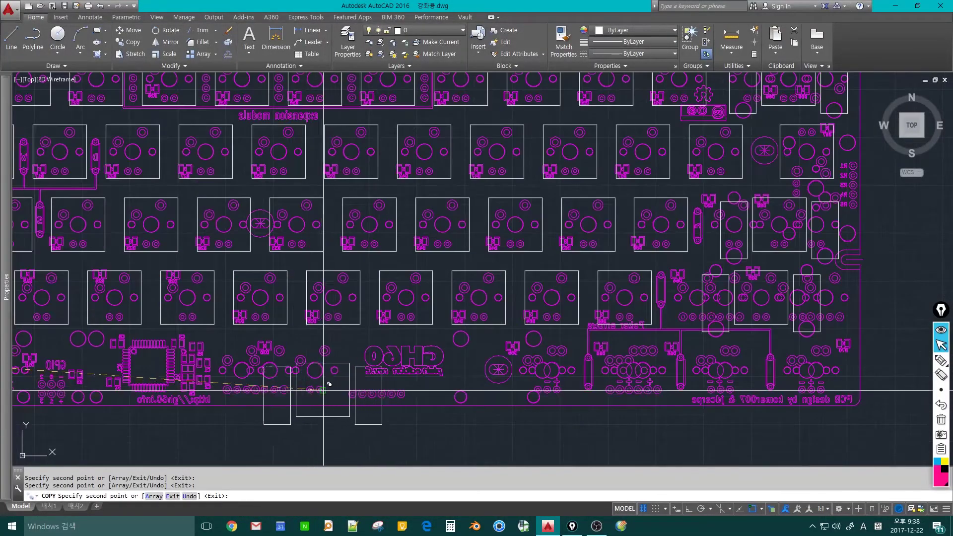
key(Escape)
- Pan to the board's right edge to check the placed cutouts
scroll(347, 383, down, 2)
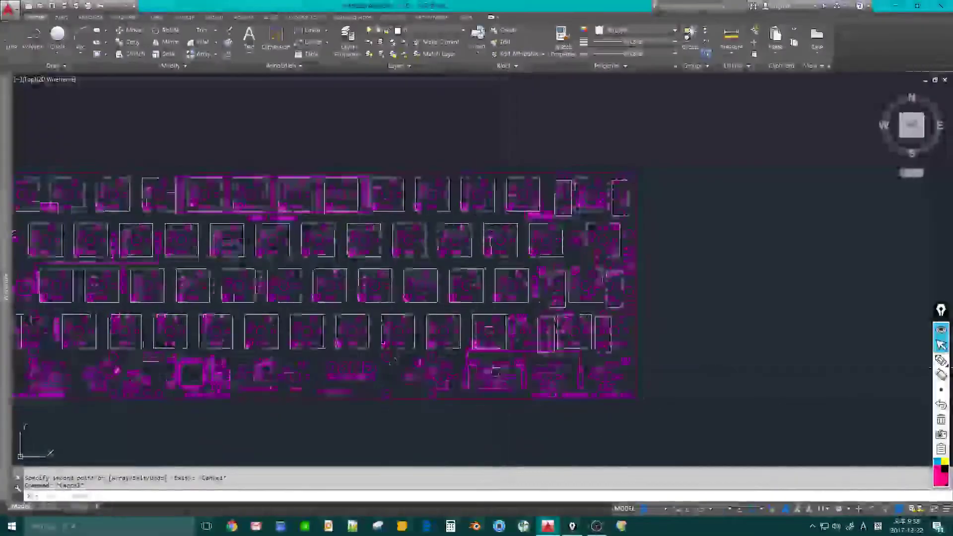
scroll(548, 330, up, 2)
scroll(570, 318, up, 1)
scroll(570, 318, up, 2)
middle_drag(561, 330, 710, 326)
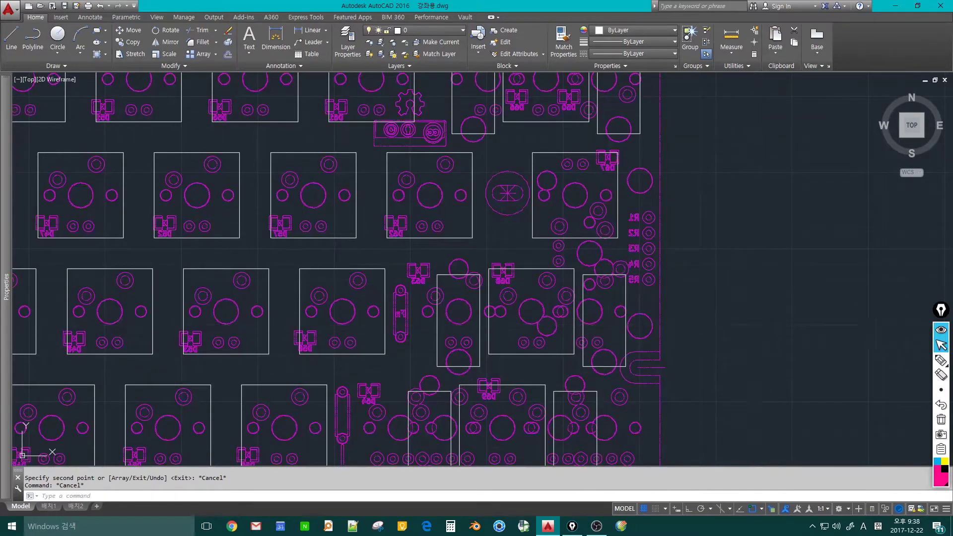
key(Escape)
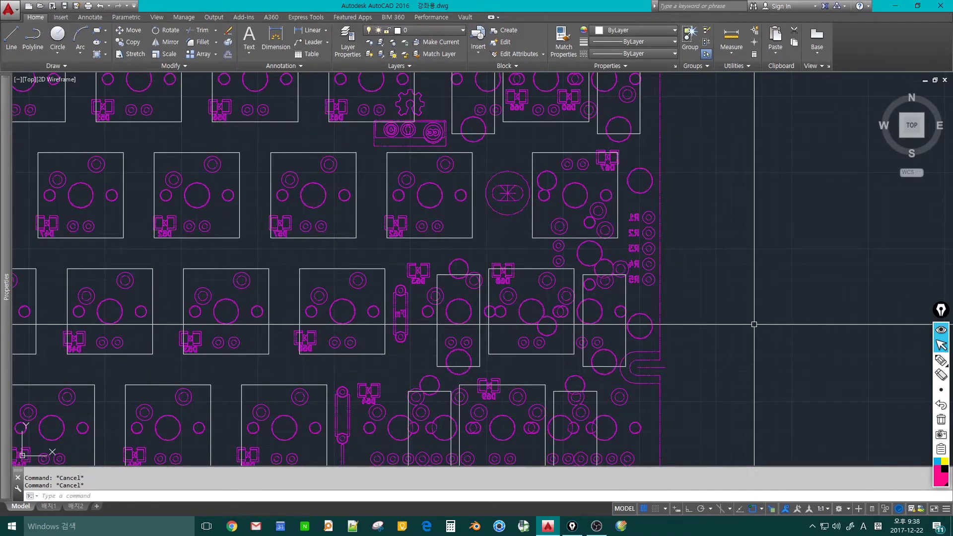
key(ctrl+F3)
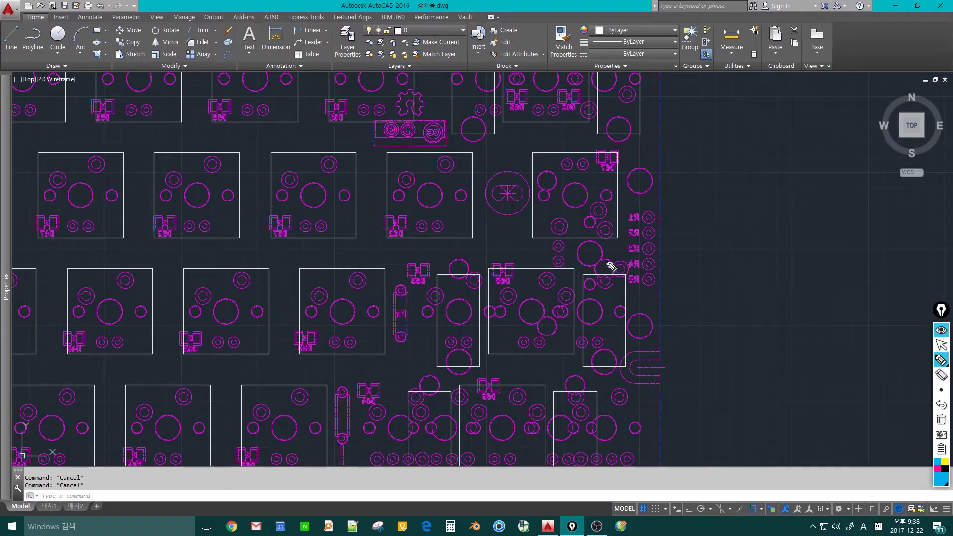
mouse_move(611, 266)
mouse_down()
mouse_move(600, 276)
mouse_move(611, 266)
mouse_up()
drag(603, 351, 606, 351)
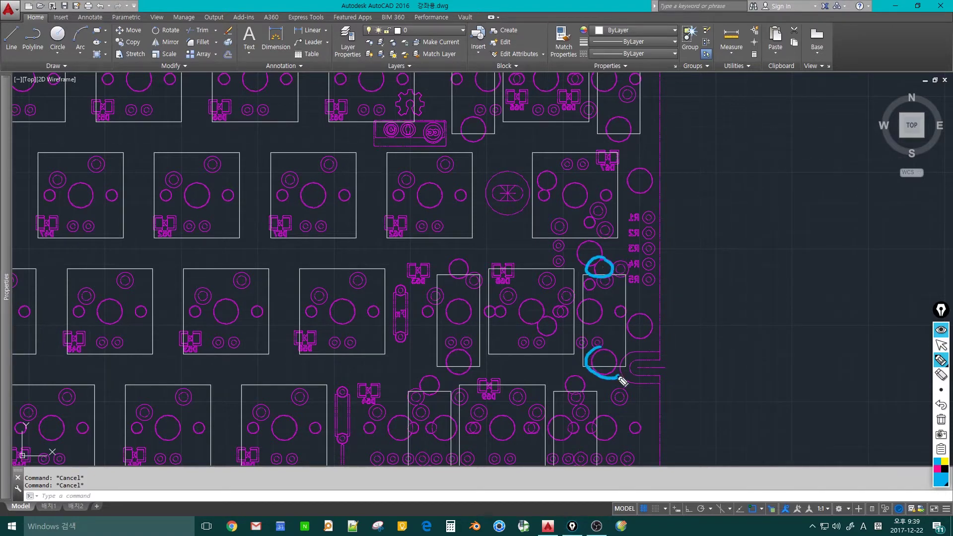
drag(467, 268, 466, 267)
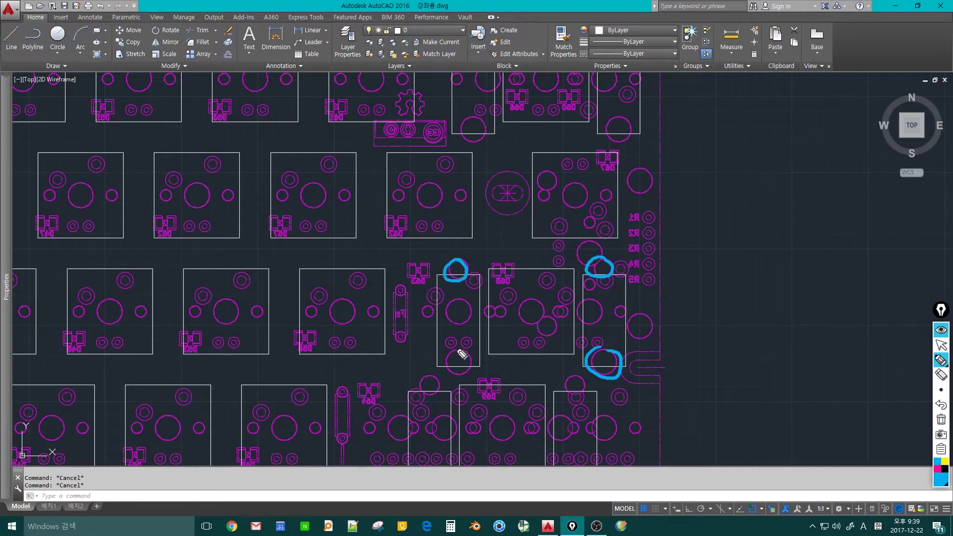
mouse_move(461, 350)
mouse_down()
mouse_move(454, 376)
mouse_move(460, 365)
mouse_up()
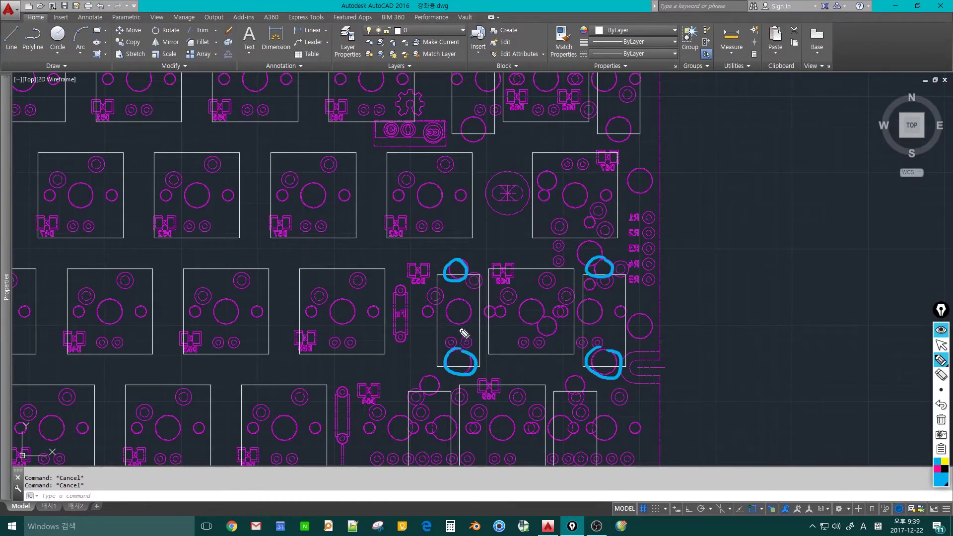
drag(461, 325, 457, 358)
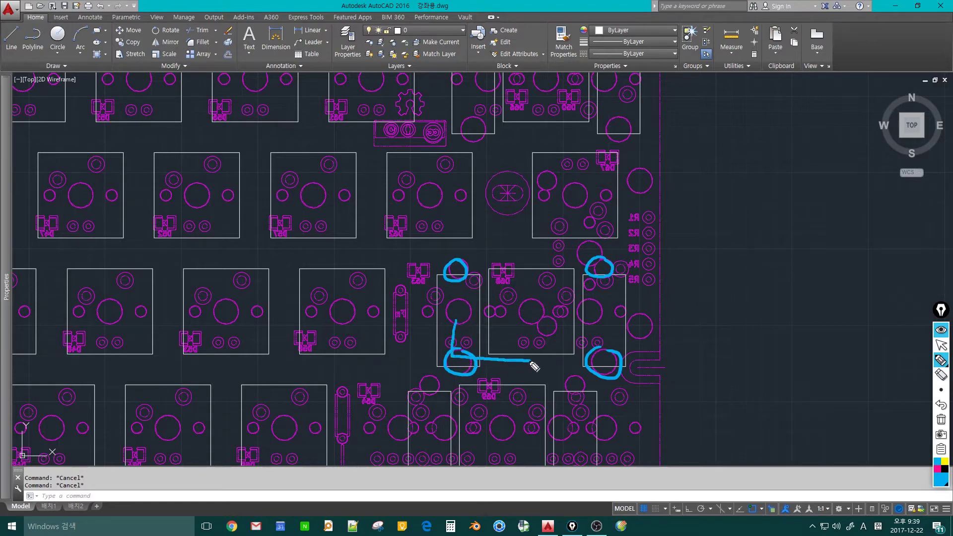
drag(534, 366, 588, 367)
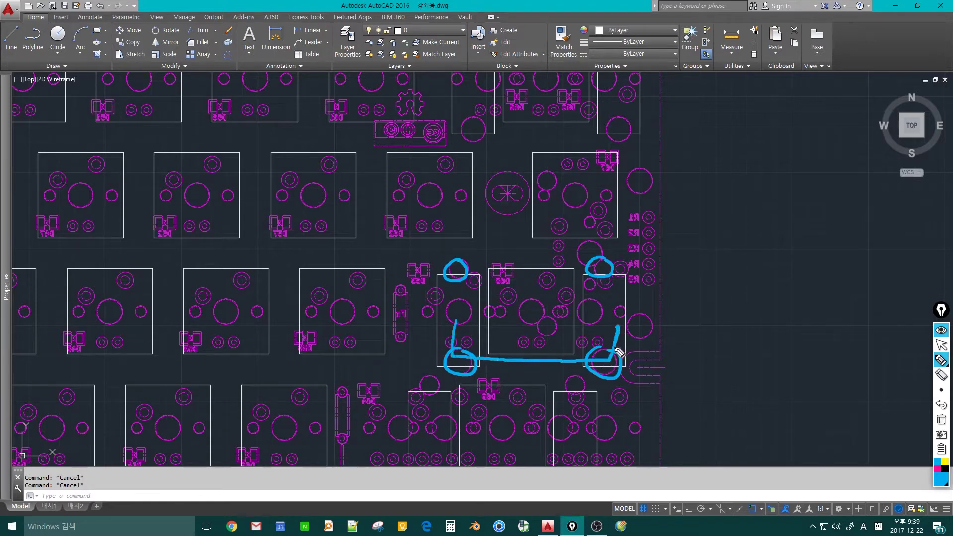
drag(621, 324, 604, 360)
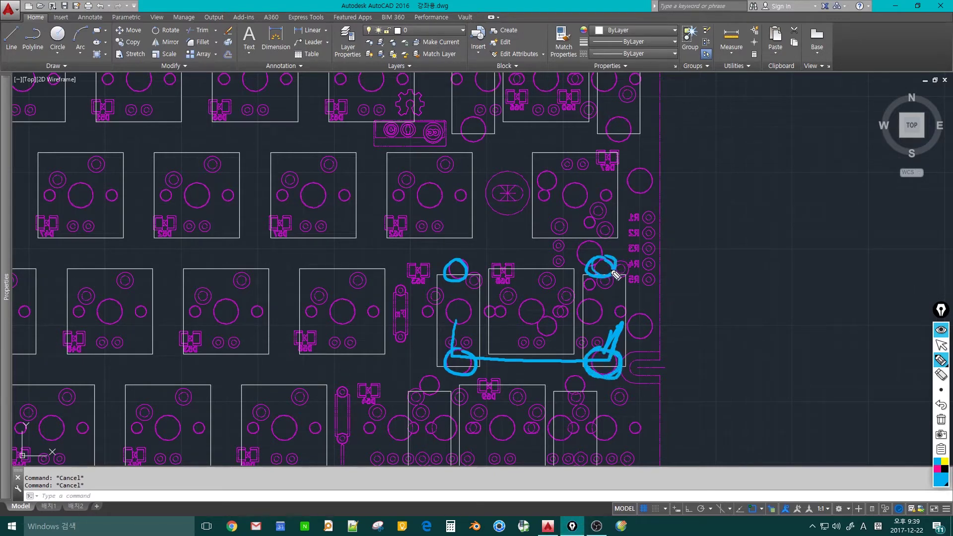
mouse_move(614, 268)
mouse_down()
mouse_move(604, 282)
mouse_move(620, 325)
mouse_move(623, 292)
mouse_move(618, 330)
mouse_move(640, 323)
mouse_up()
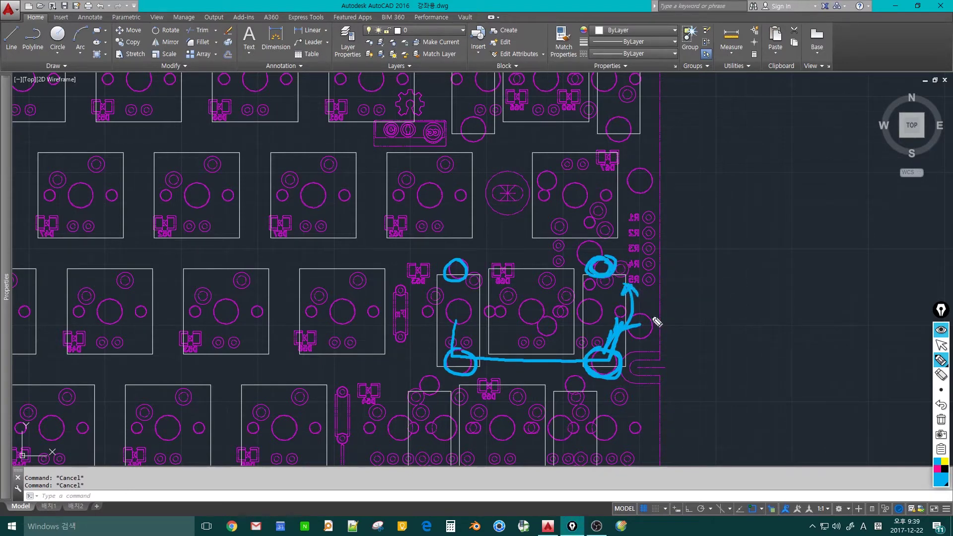
drag(573, 282, 541, 301)
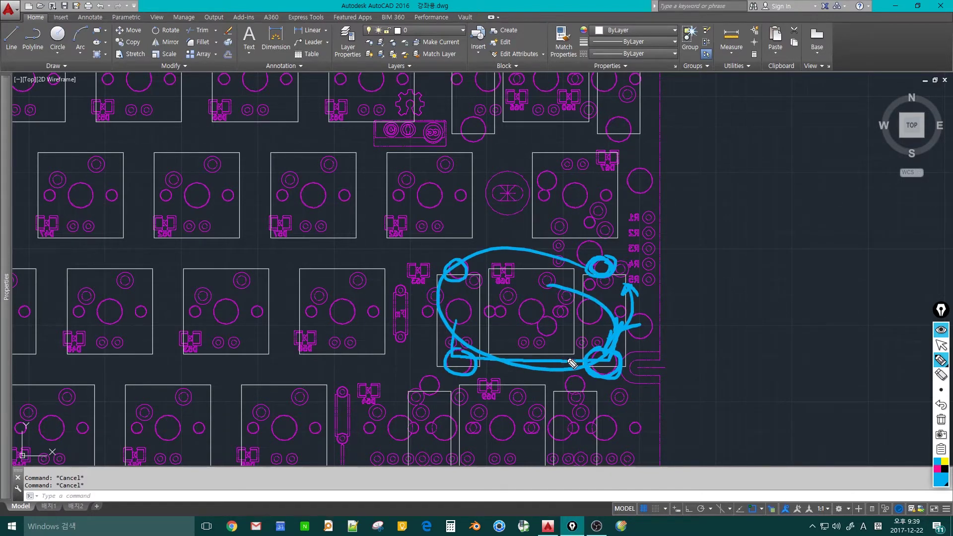
key(Escape)
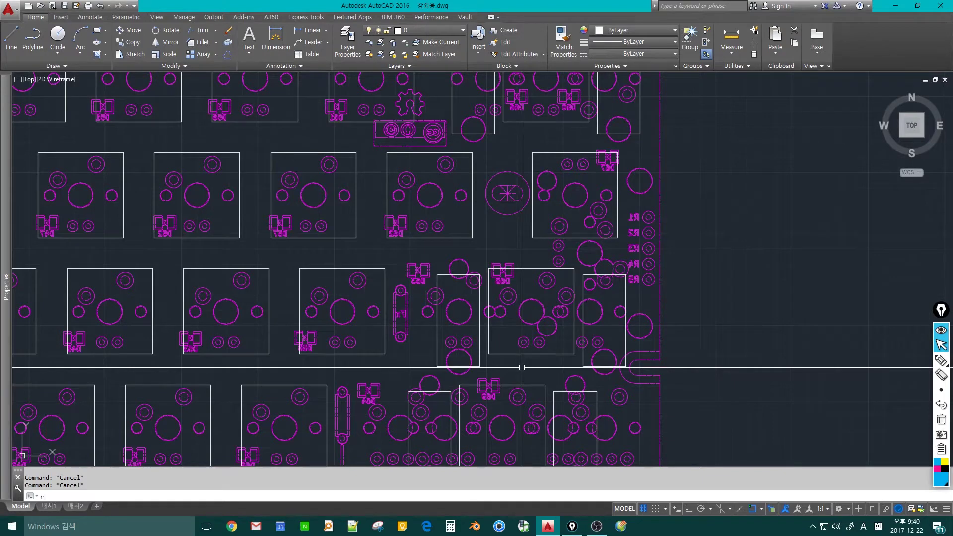
- Rotate the first right-edge switch-and-stabilizer cutout group 180° about its centre
text(o)
key(Return)
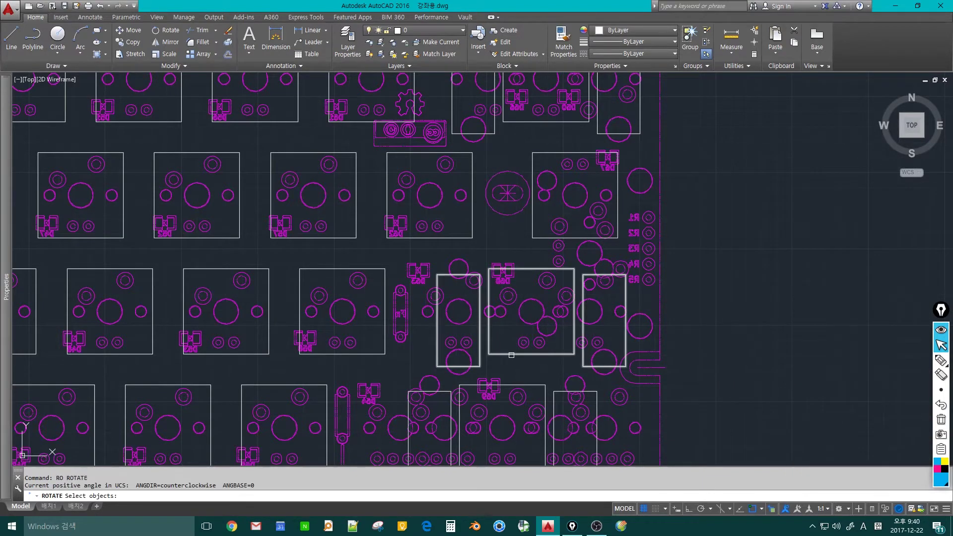
click(511, 355)
key(Return)
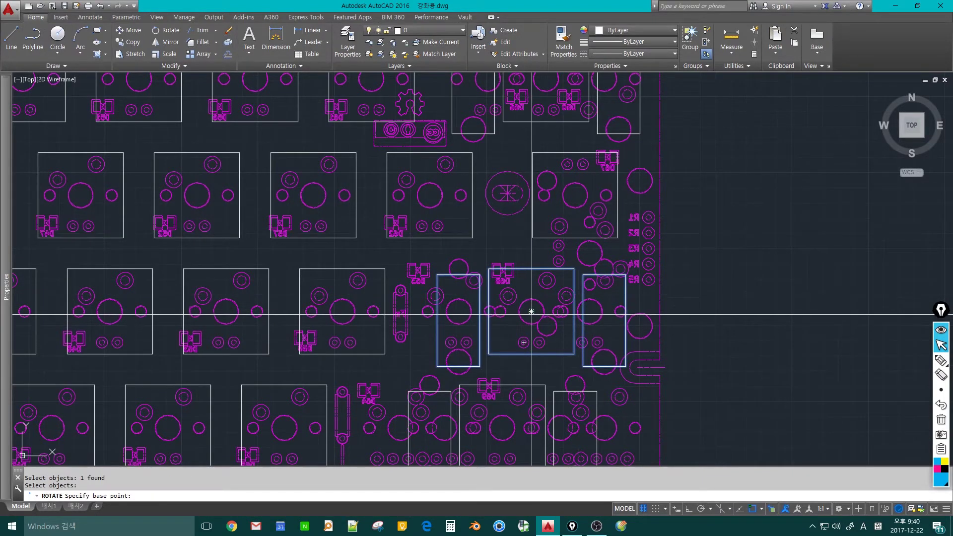
click(531, 311)
text(180)
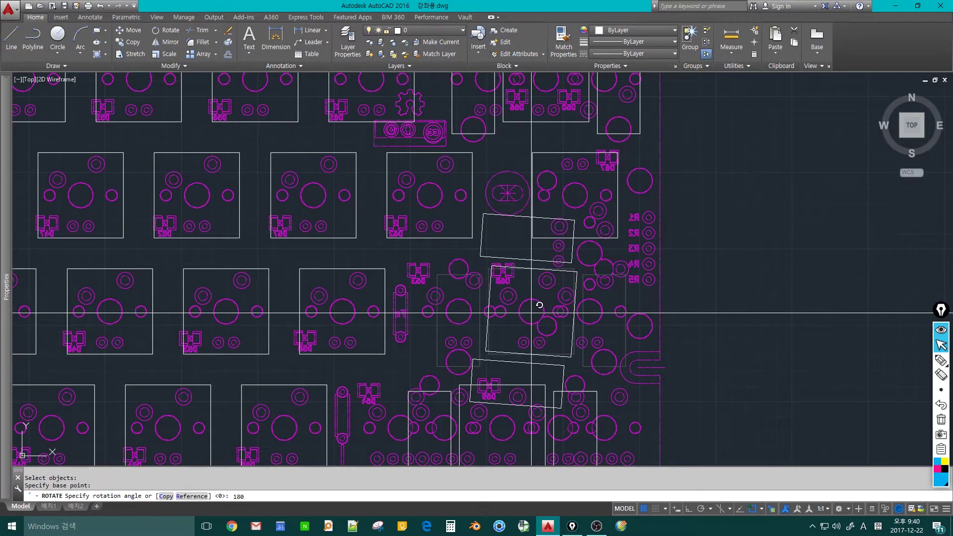
key(Return)
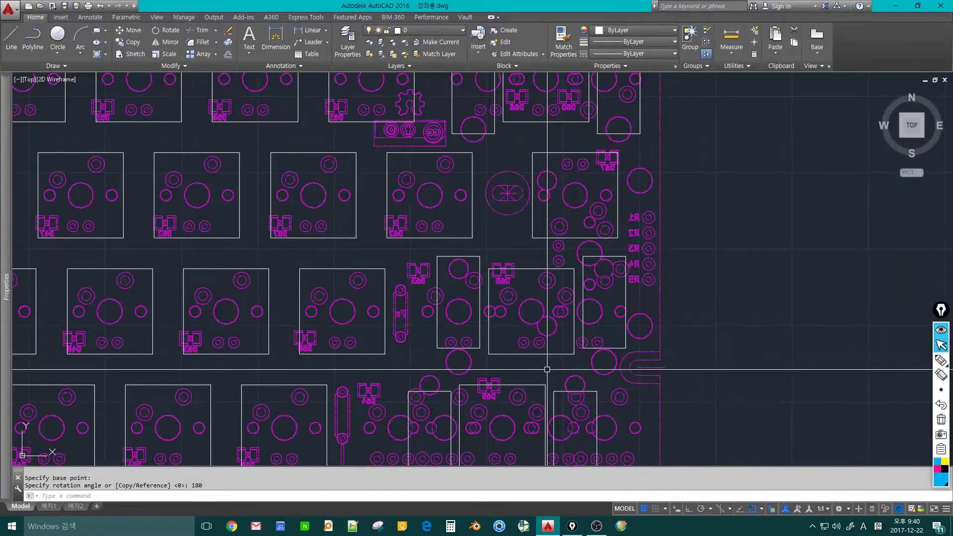
scroll(547, 370, down, 1)
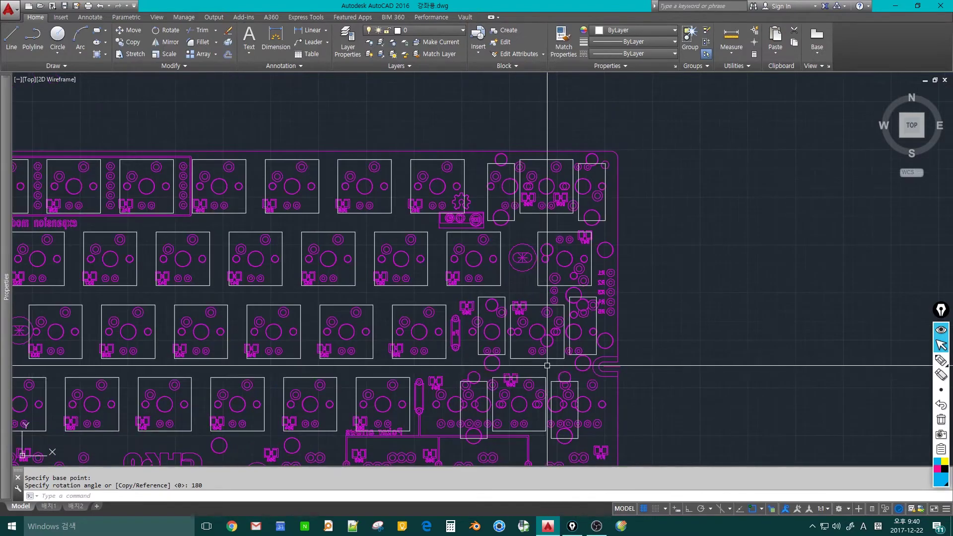
scroll(548, 366, down, 1)
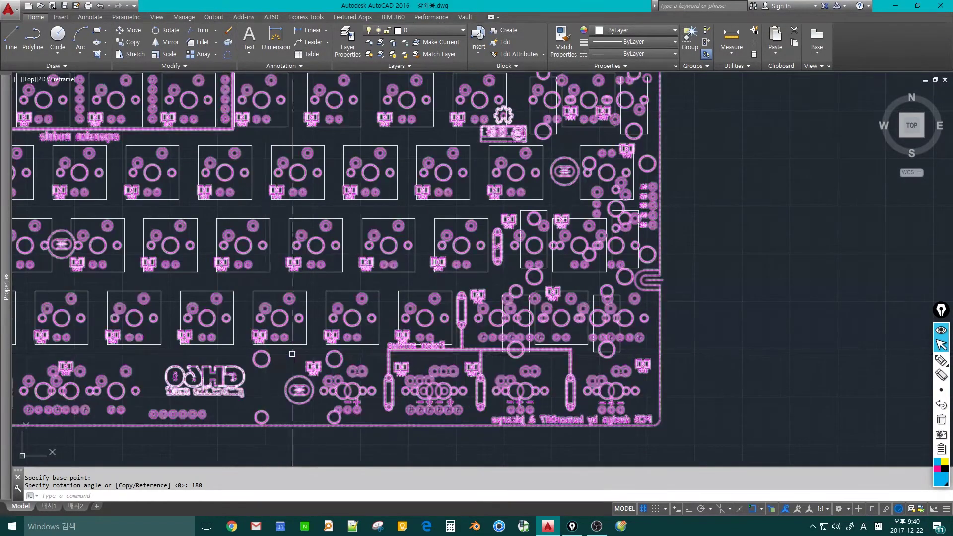
- Rotate the second right-side cutout group 180° about its switch square, then zoom out
mouse_move(274, 353)
middle_down()
mouse_move(268, 407)
mouse_move(310, 351)
middle_up()
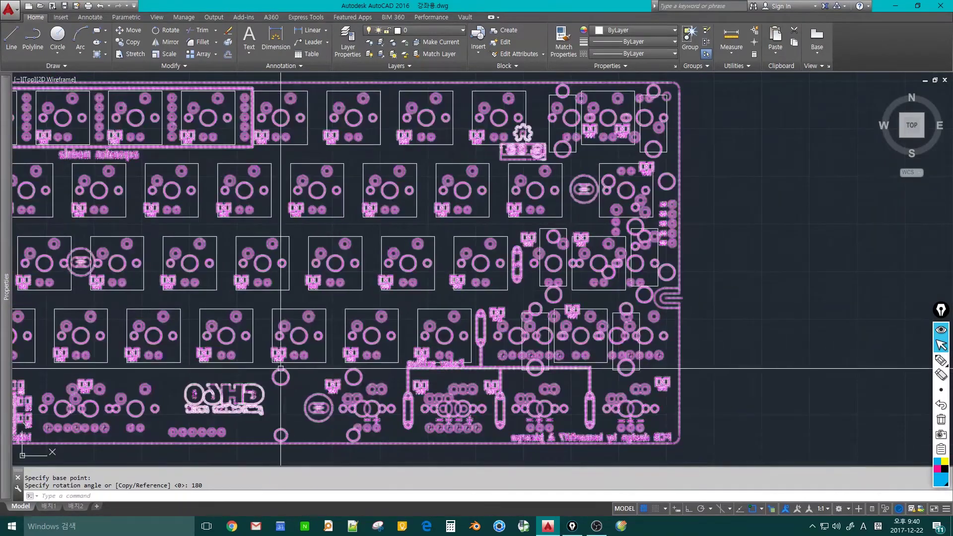
scroll(477, 298, up, 1)
scroll(461, 297, up, 1)
scroll(495, 313, up, 2)
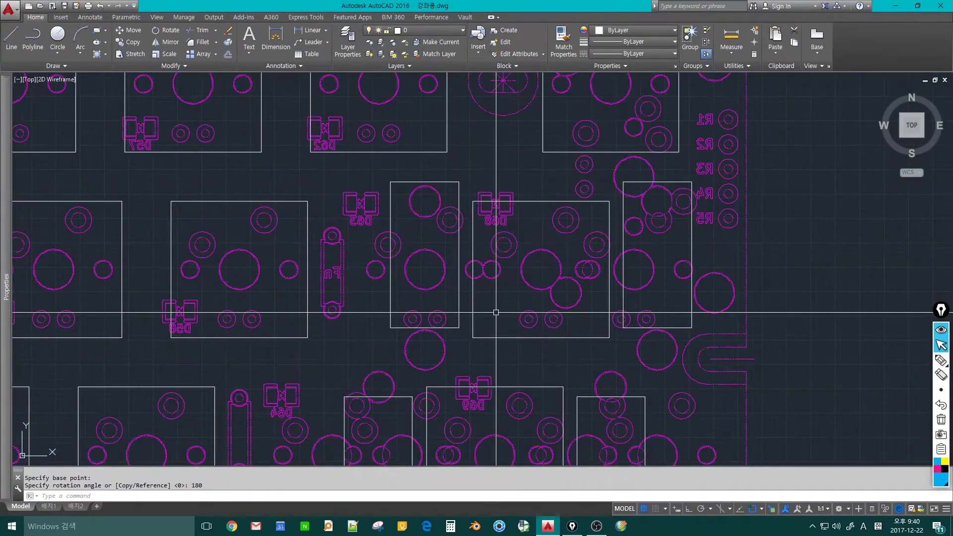
text(r)
key(Return)
click(495, 319)
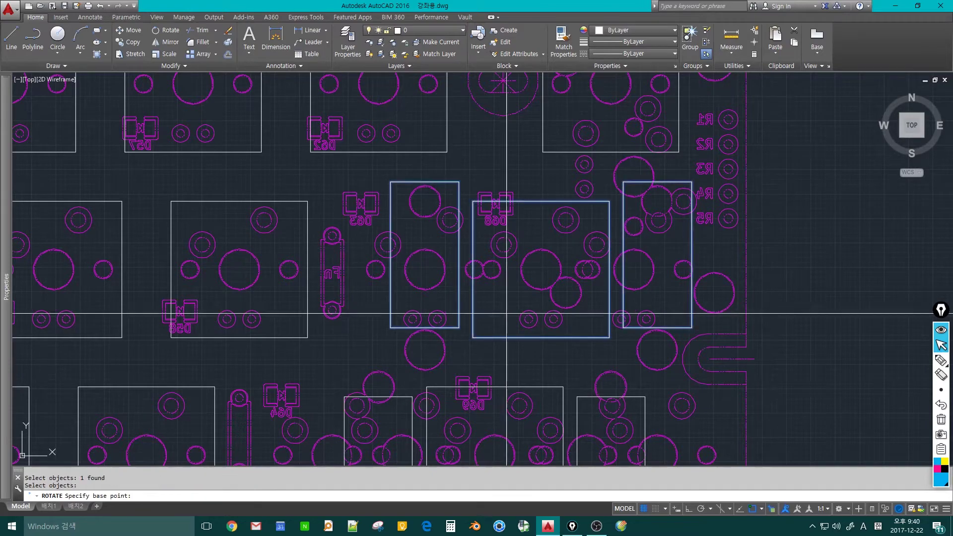
key(Return)
click(541, 270)
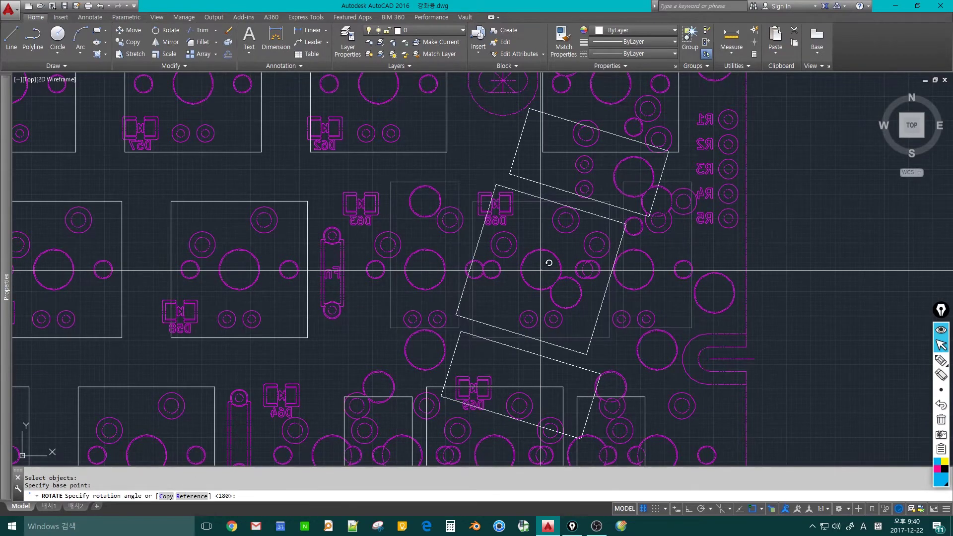
text(180)
key(Return)
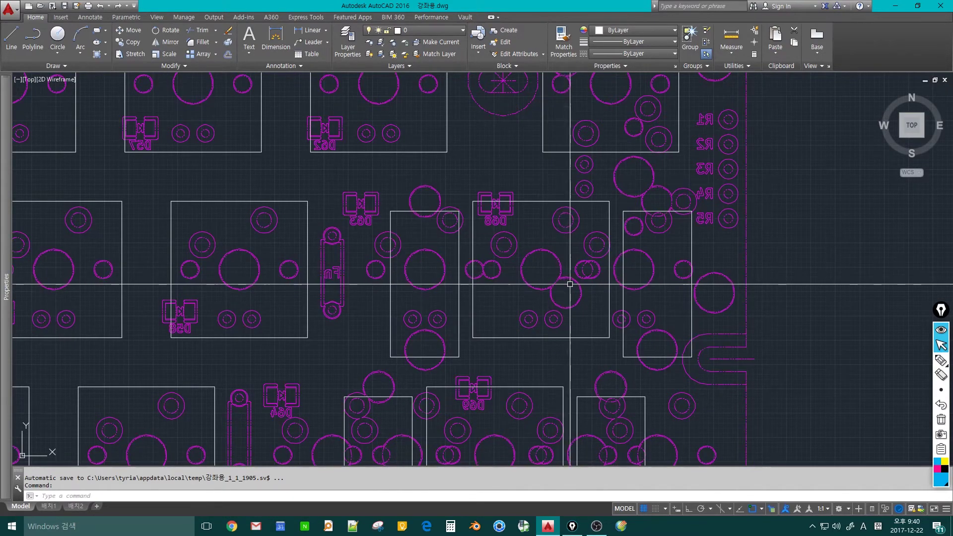
scroll(566, 291, down, 5)
scroll(565, 291, down, 4)
scroll(197, 318, up, 2)
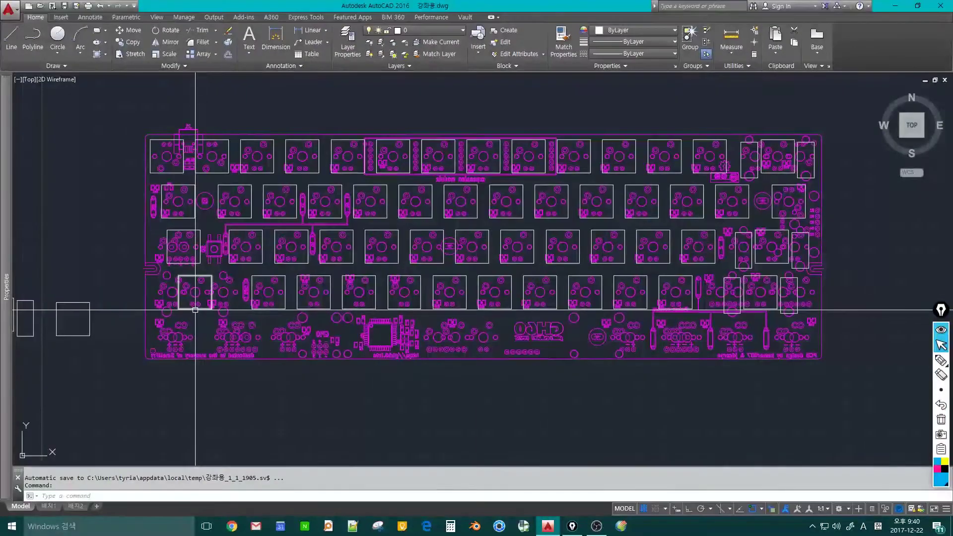
- Swap the left shift key's lone switch square for a copy of the spare three-rectangle cutout set
key(Delete)
middle_drag(152, 334, 287, 334)
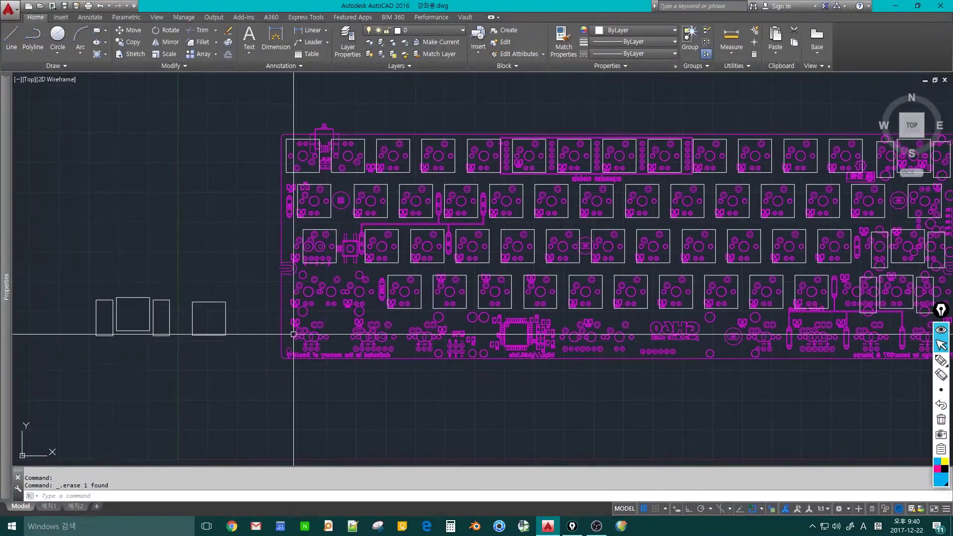
text(co)
key(Return)
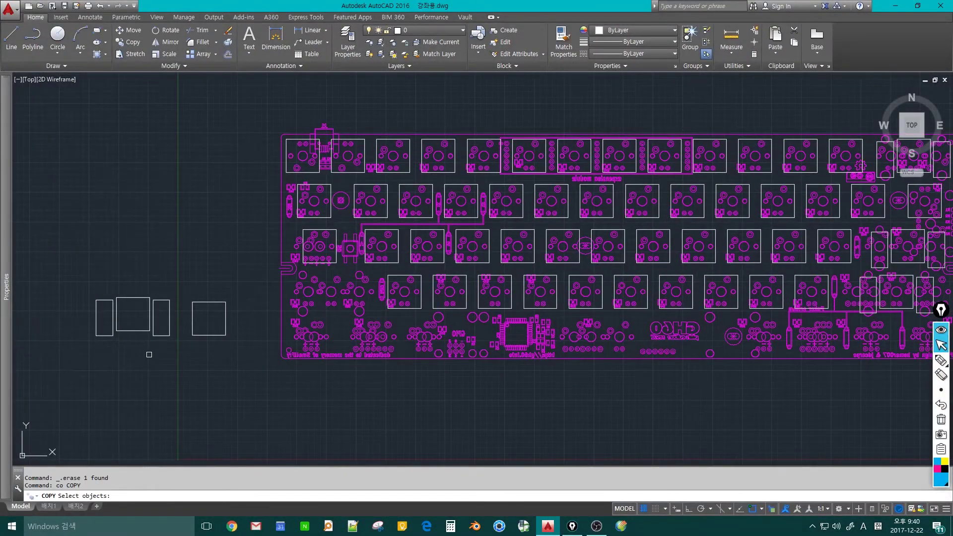
click(158, 355)
click(92, 294)
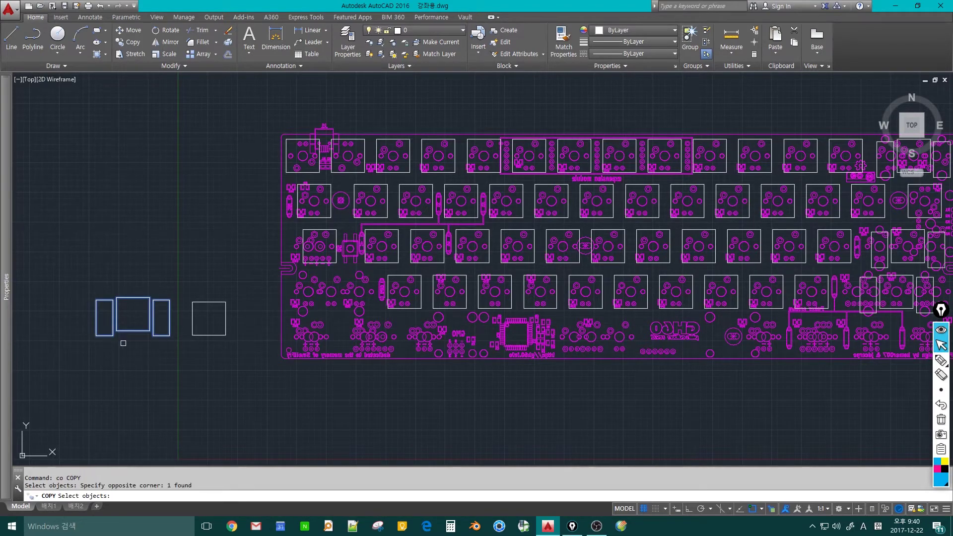
key(Return)
click(132, 314)
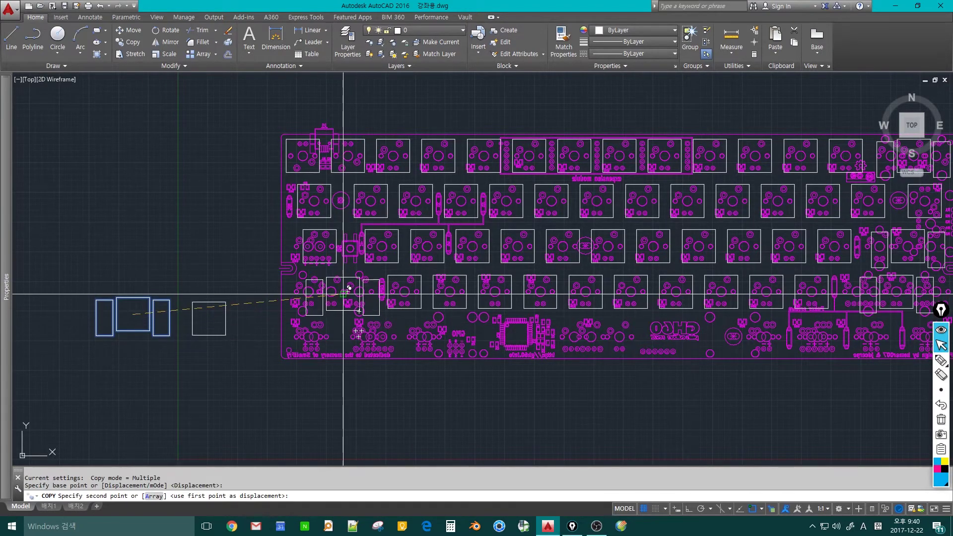
click(331, 291)
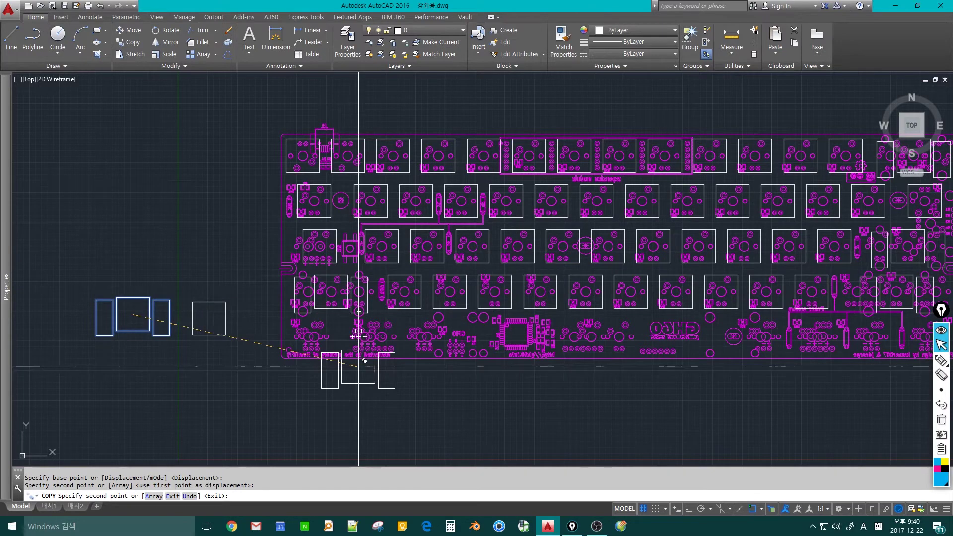
key(Escape)
middle_drag(413, 375, 304, 385)
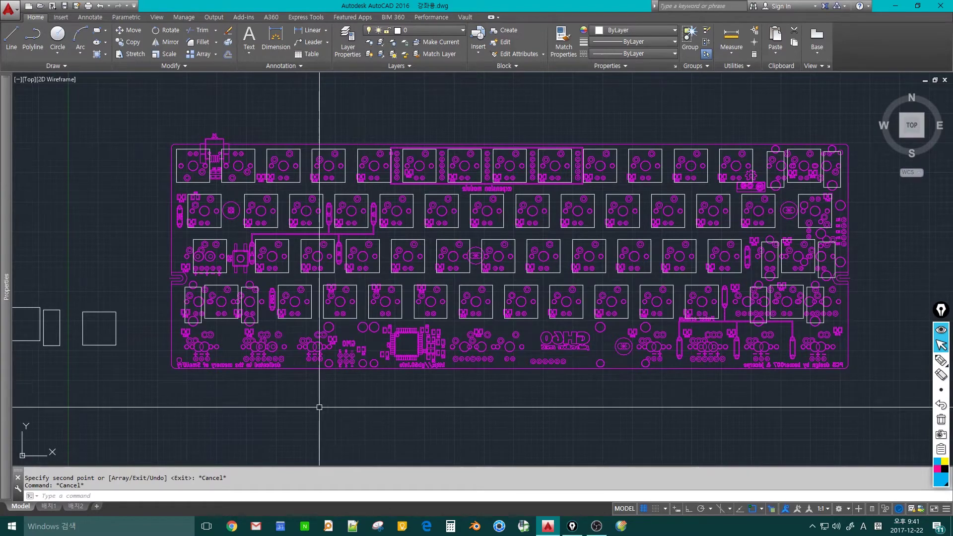
mouse_move(280, 400)
middle_down()
mouse_move(373, 382)
mouse_move(268, 359)
middle_up()
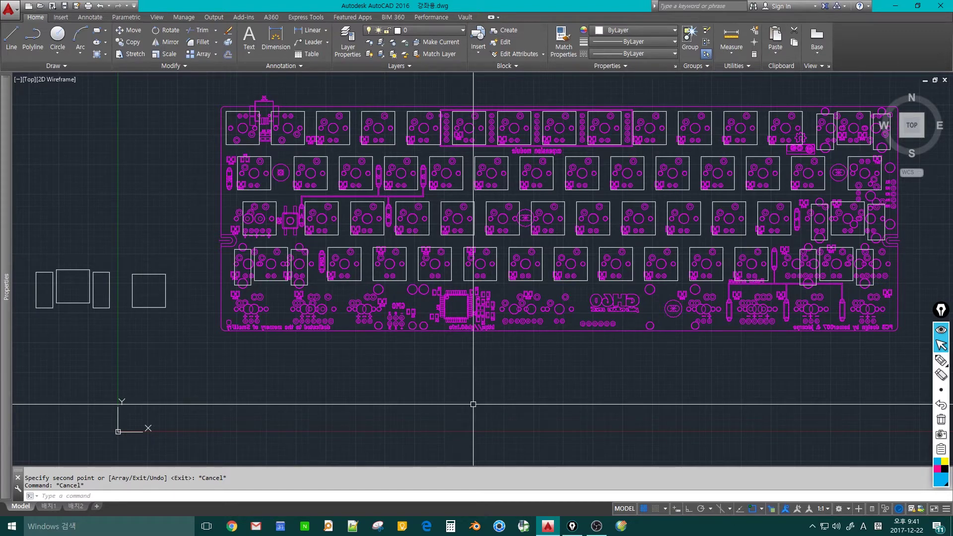
- Draw a 19.05 × 19.05 key-unit square below the board
key(Escape)
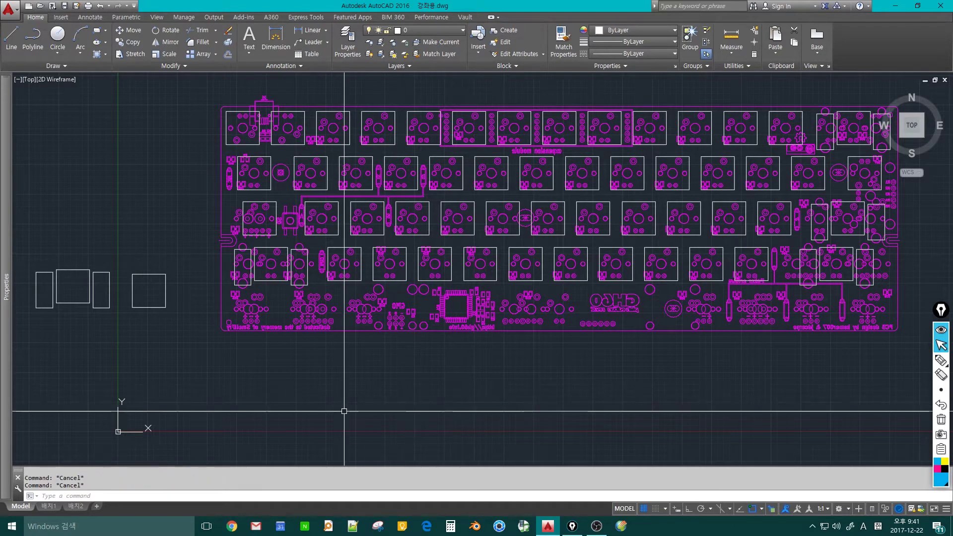
middle_drag(339, 410, 328, 405)
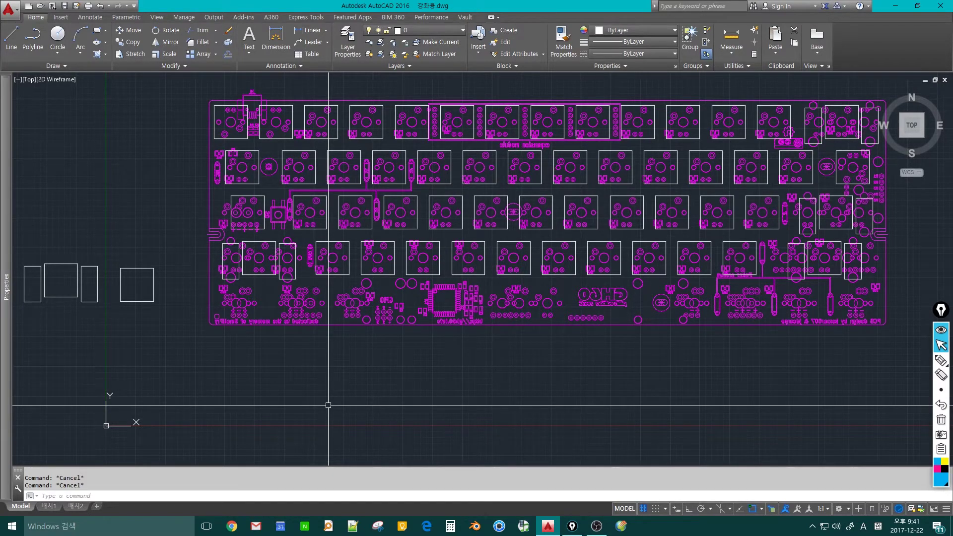
middle_drag(323, 397, 352, 394)
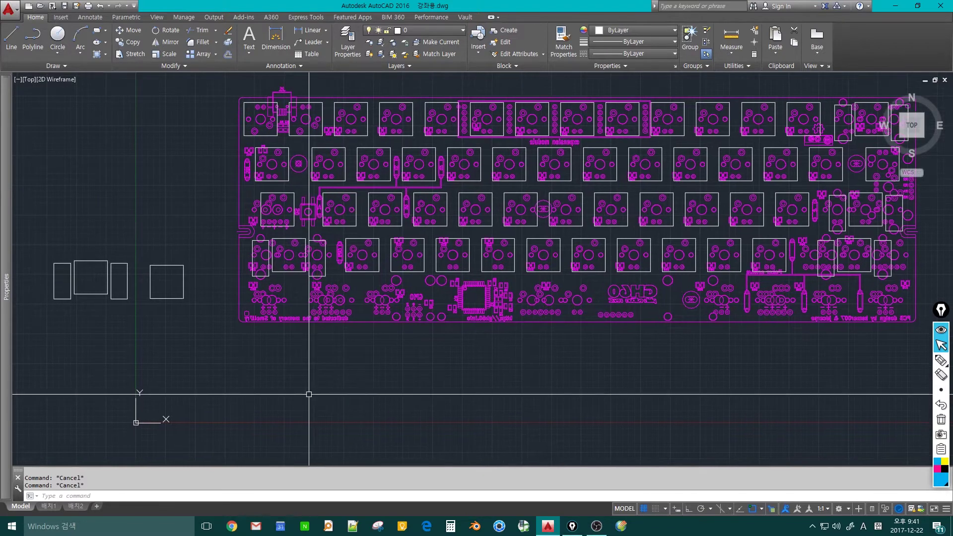
text(rec)
key(Return)
click(272, 414)
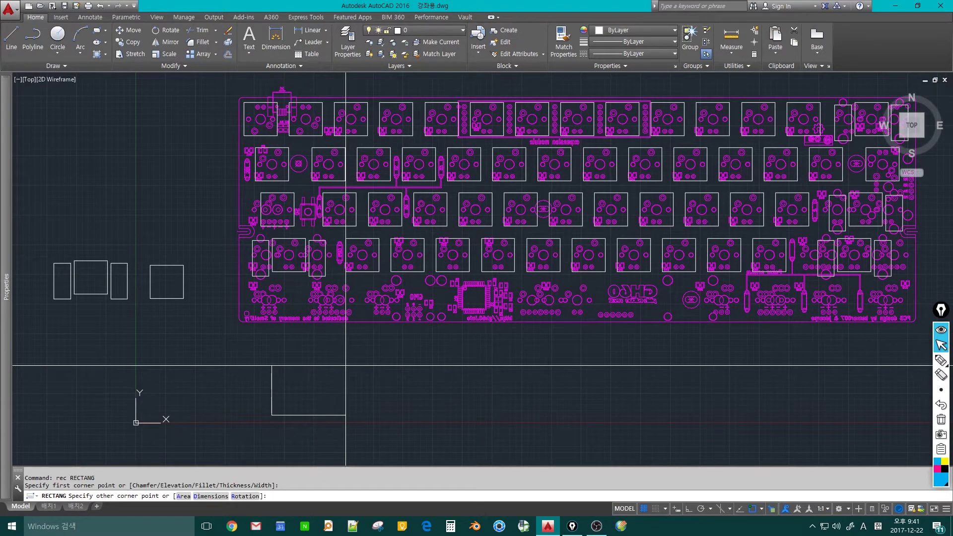
text(05)
text(5)
key(Return)
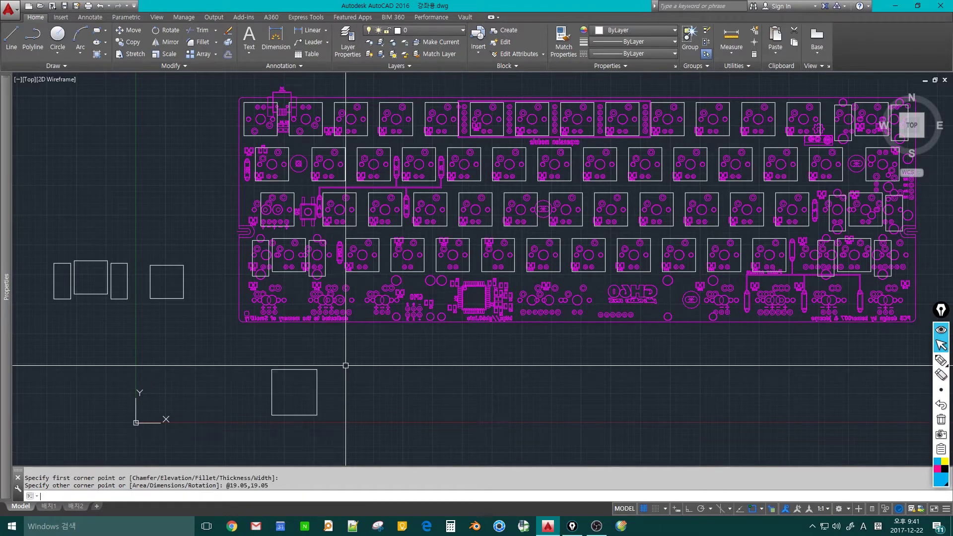
- Move the key-unit square over the top-left switch position beside J1
text(m)
key(Return)
click(351, 425)
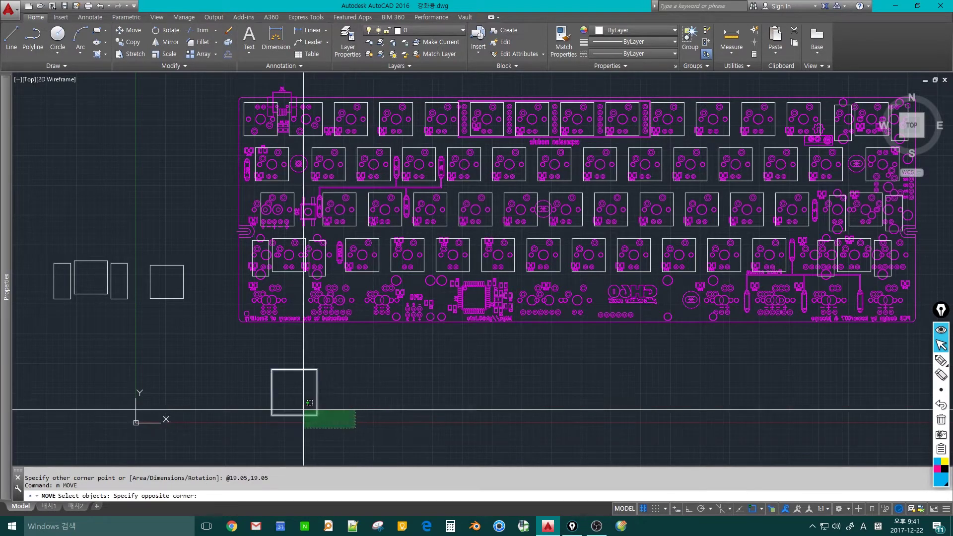
click(304, 404)
key(Return)
click(294, 392)
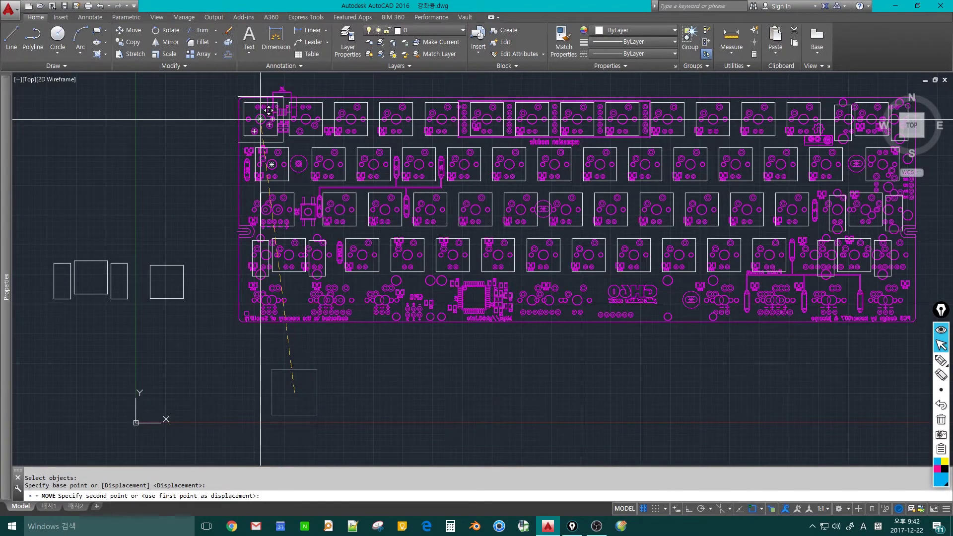
click(260, 119)
scroll(298, 213, up, 4)
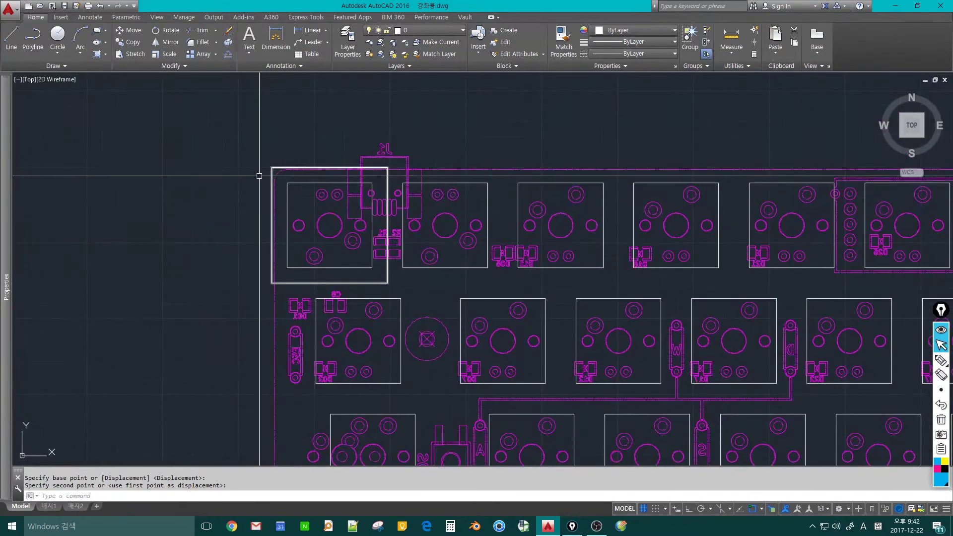
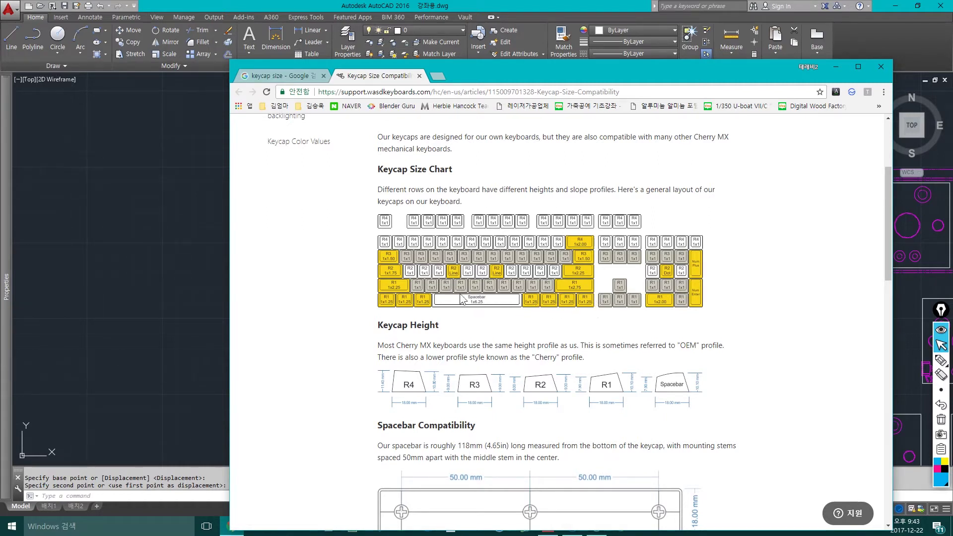
- Check the WASD keycap size chart in Chrome, then bring the AutoCAD PCB drawing back in front
scroll(392, 228, down, 2)
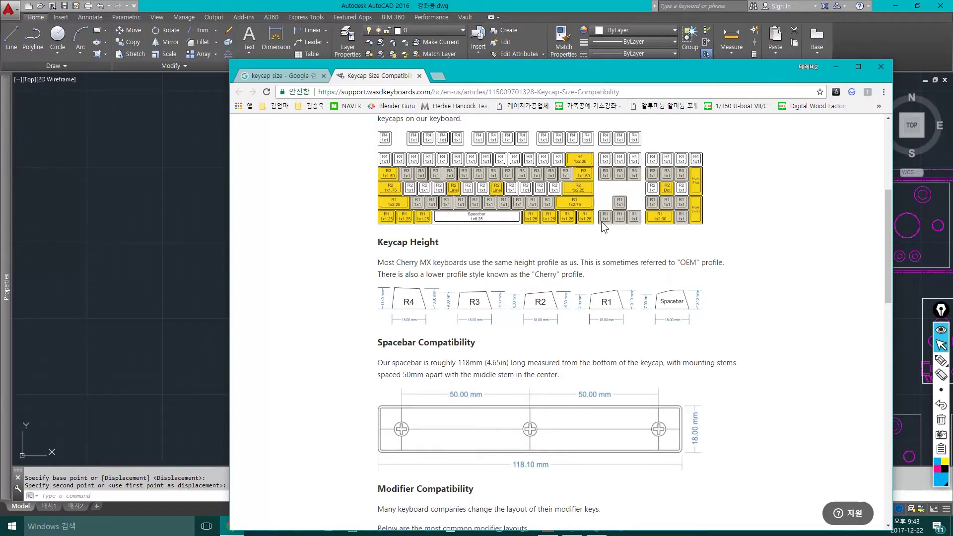
scroll(581, 268, up, 2)
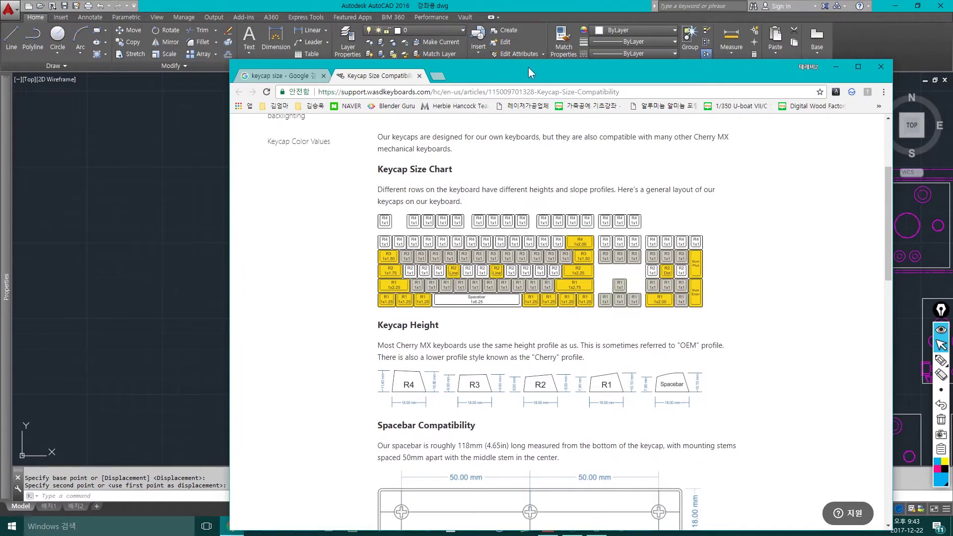
drag(529, 73, 579, 92)
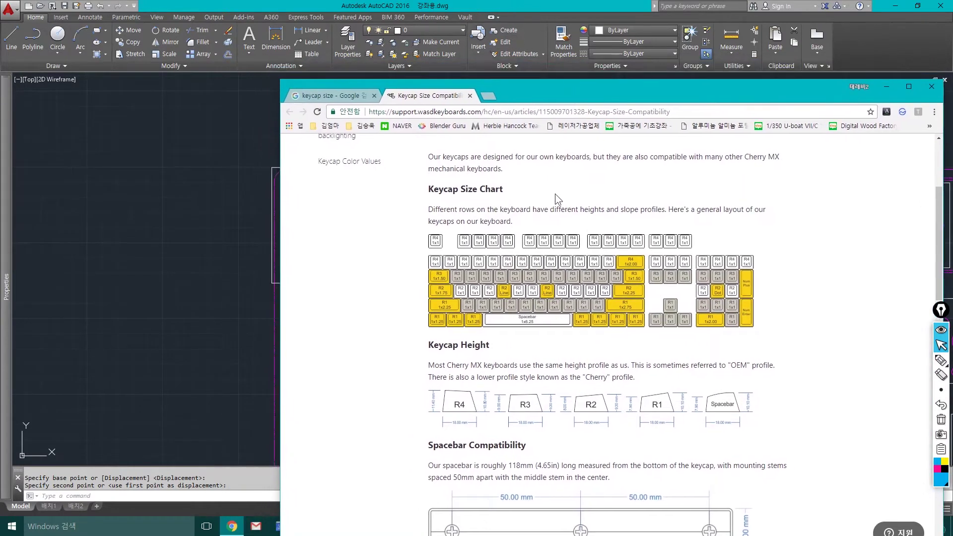
click(510, 8)
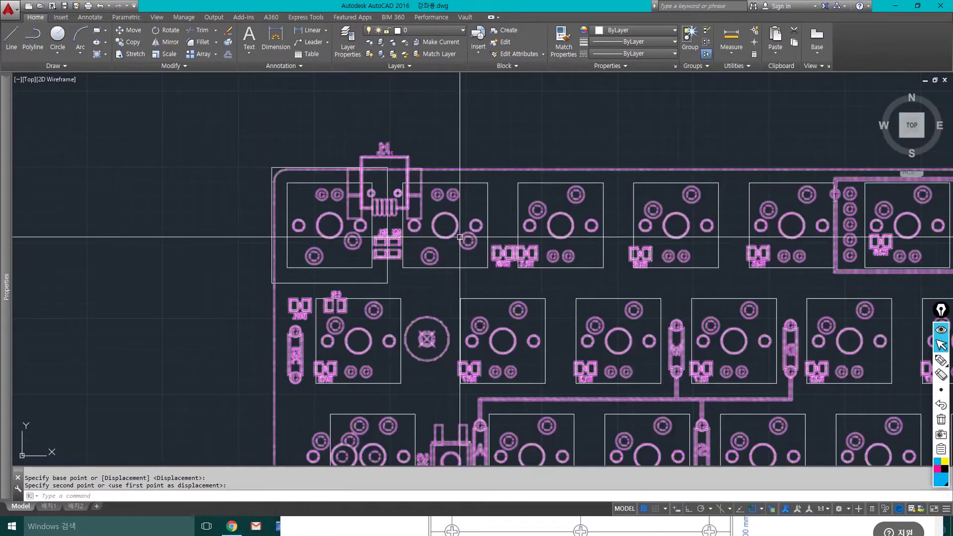
- Dimension the first key cell, showing its 19.05 size
middle_drag(245, 203, 285, 249)
text(dli)
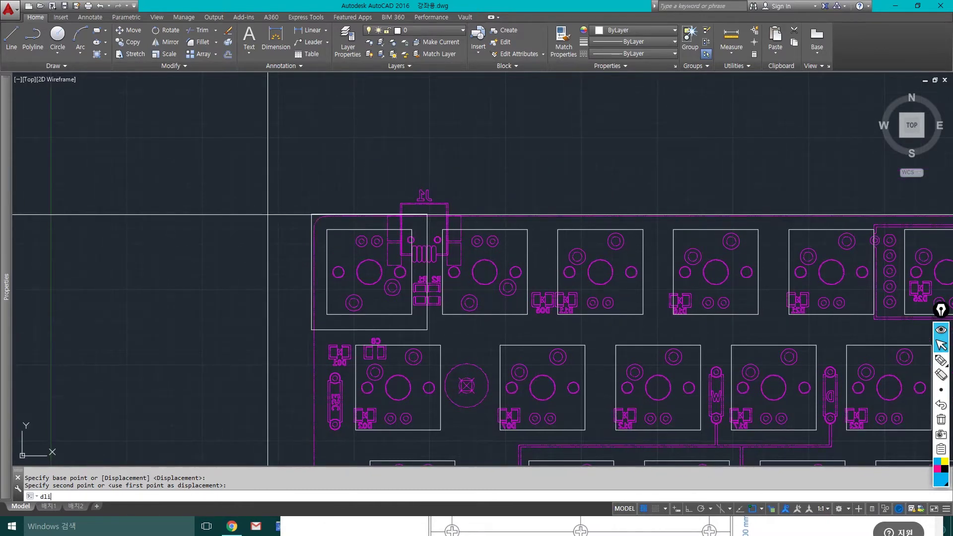
key(Return)
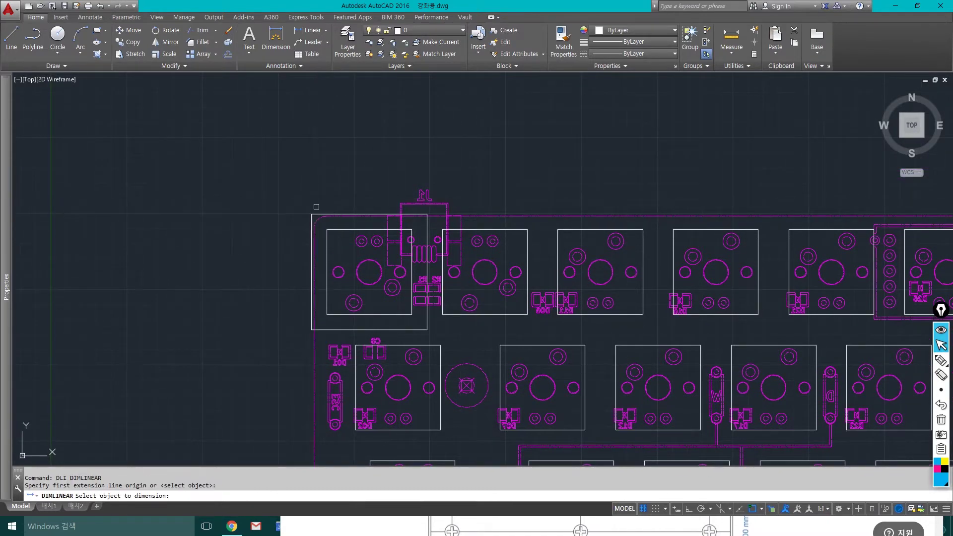
click(316, 212)
click(318, 177)
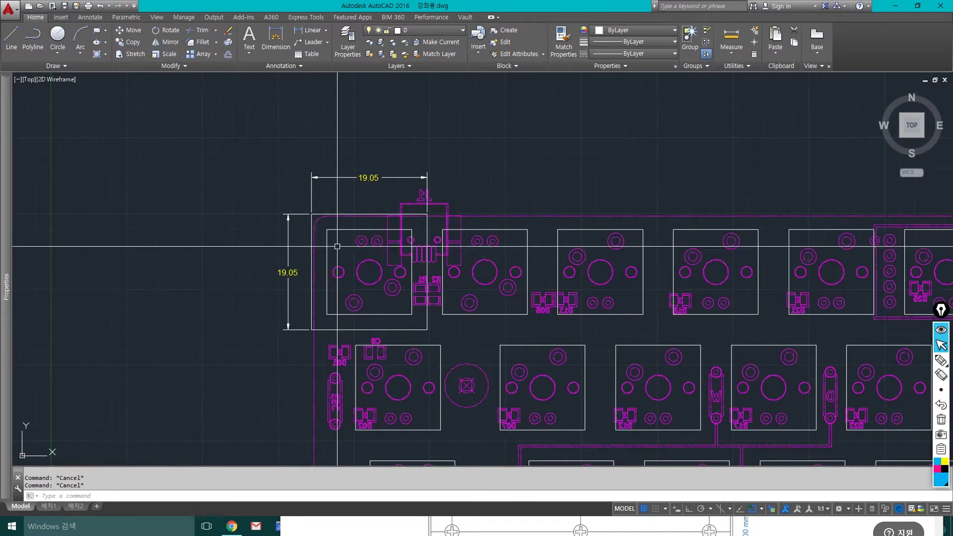
- Draw an 18×18 square in free space with RECTANG
middle_drag(154, 255, 249, 259)
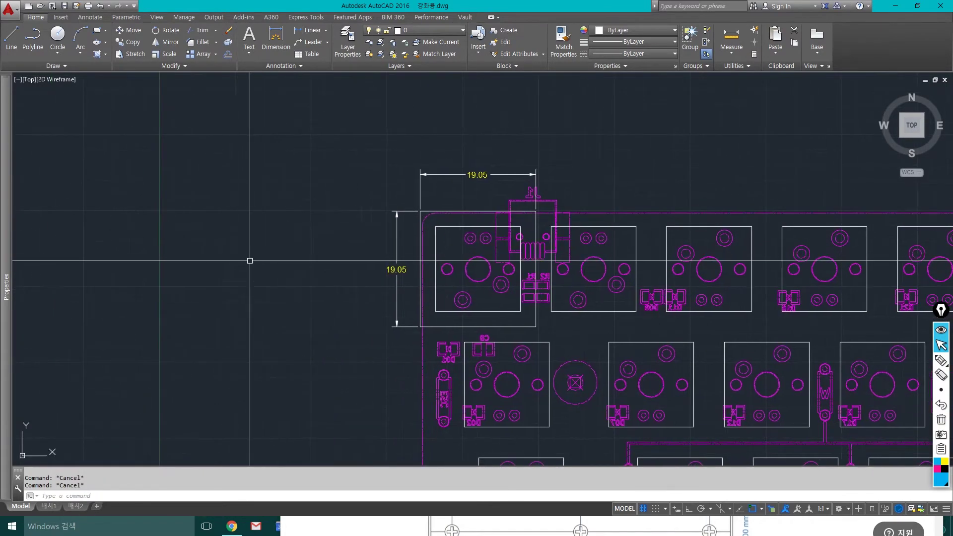
text(rec)
key(Return)
click(139, 307)
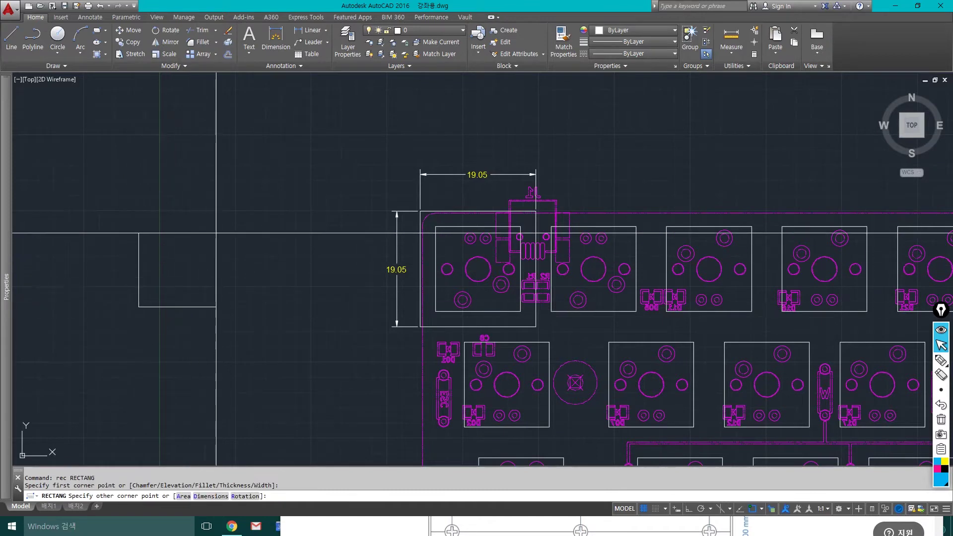
text(18,)
key(Return)
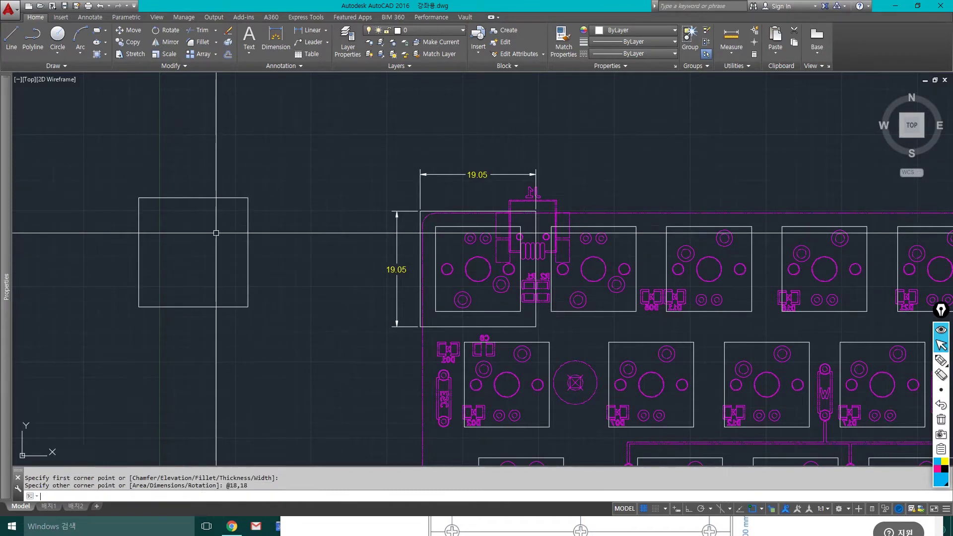
- Move the 18×18 square so it is centred on the first switch footprint
text(m)
key(Return)
click(277, 336)
click(180, 287)
key(Return)
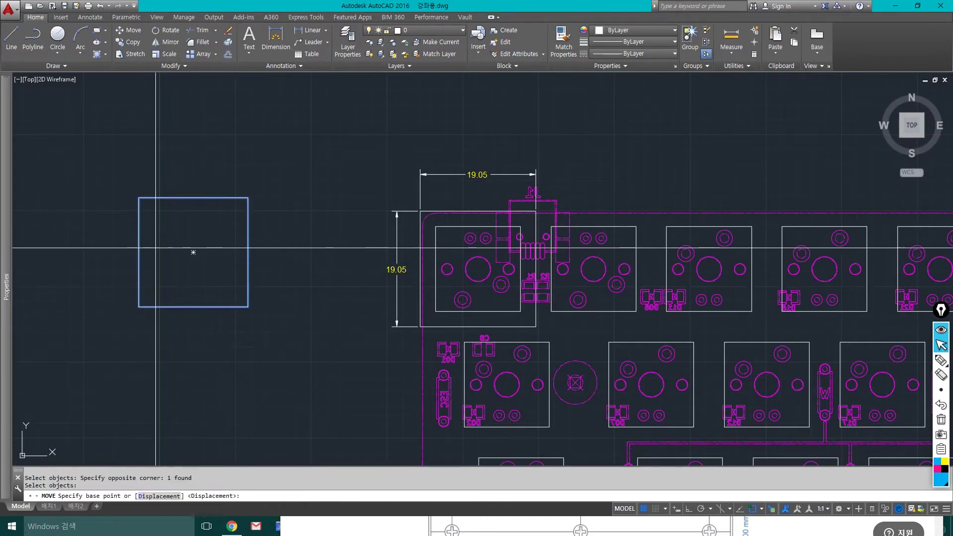
click(193, 252)
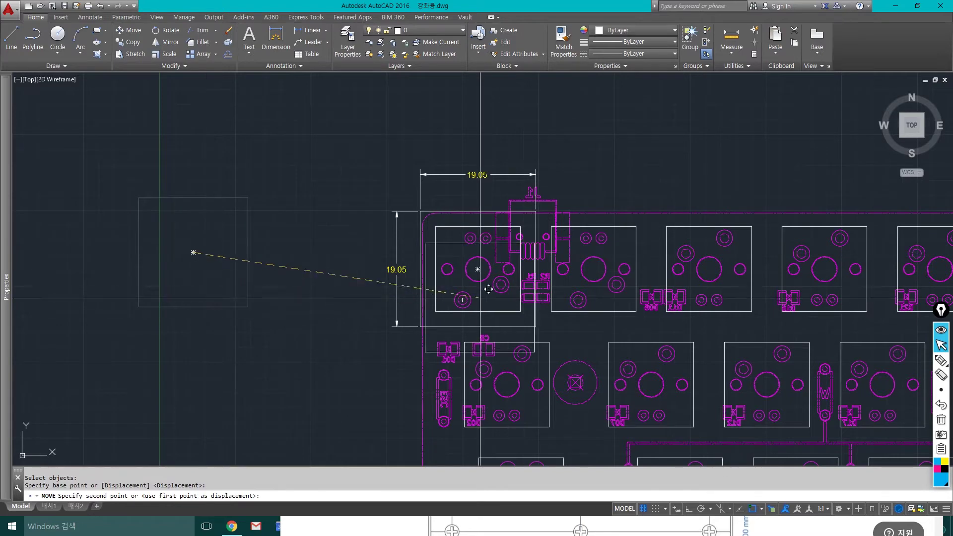
click(478, 269)
key(Escape)
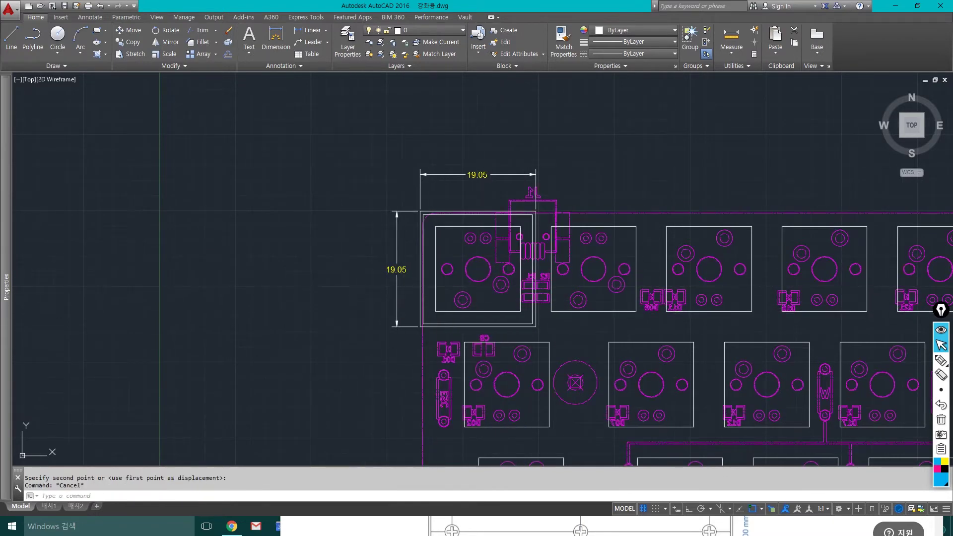
key(Escape)
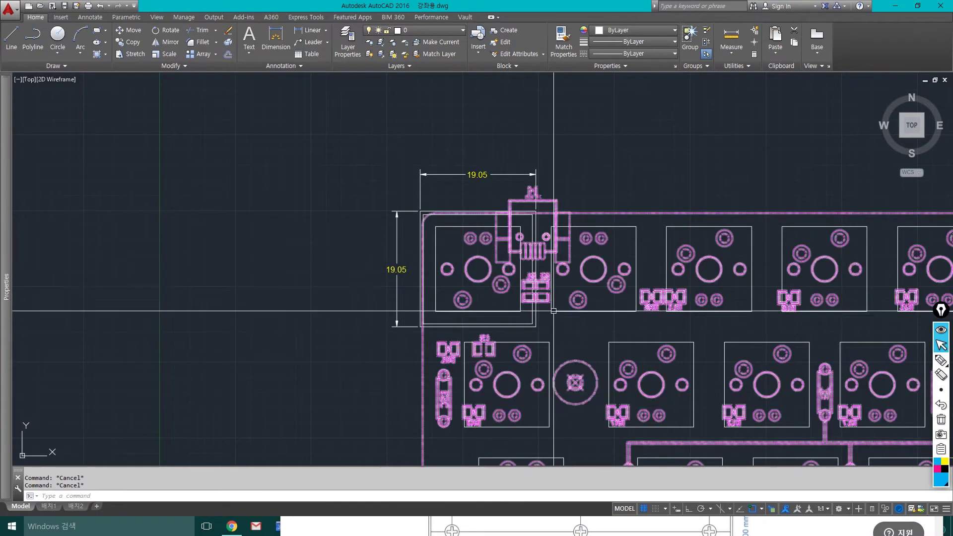
- Copy the square one key to the right
text(co)
key(Return)
click(545, 333)
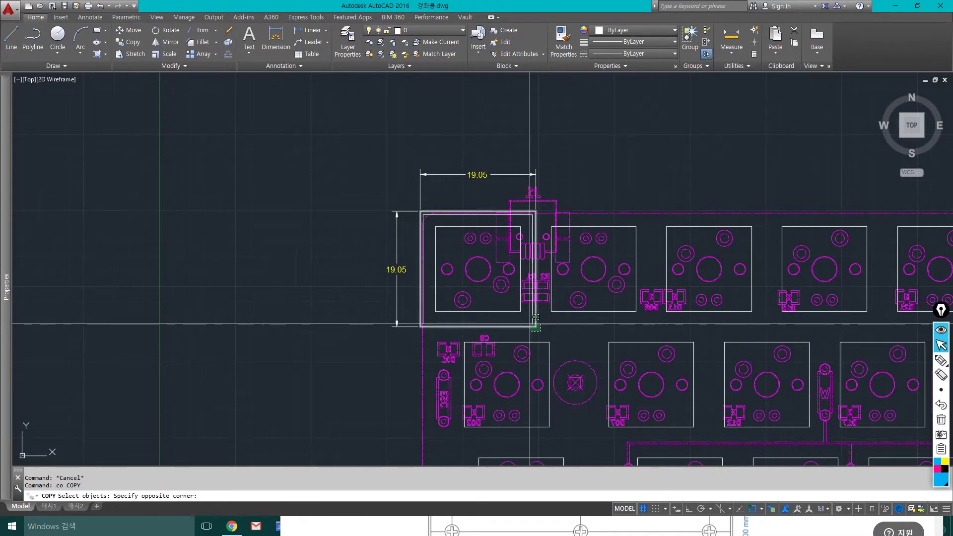
key(Return)
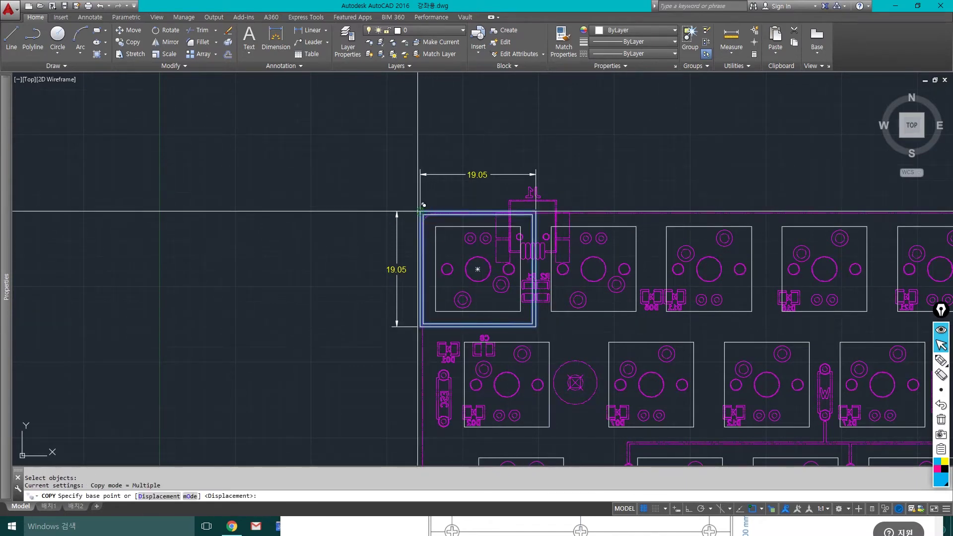
click(419, 215)
scroll(550, 211, up, 4)
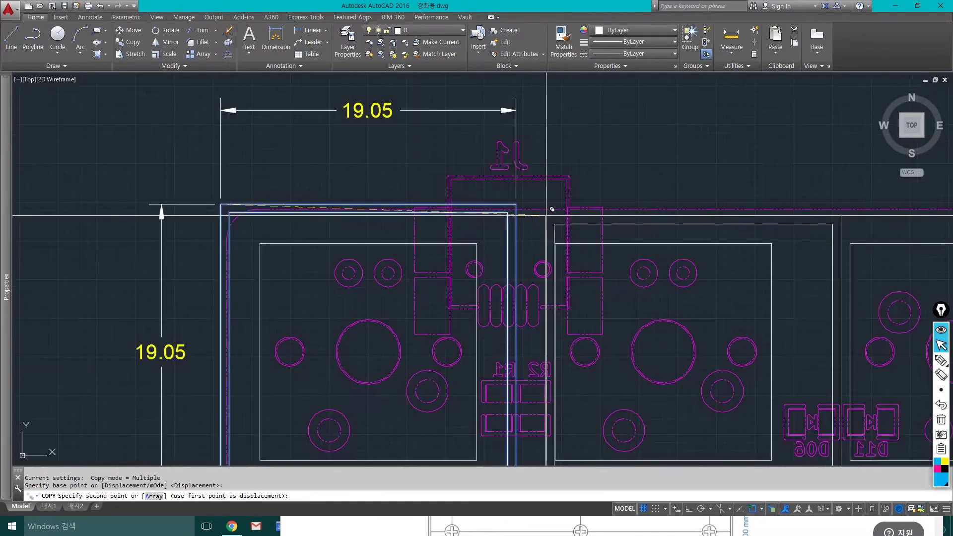
click(521, 203)
scroll(586, 204, down, 2)
key(Escape)
text(bh)
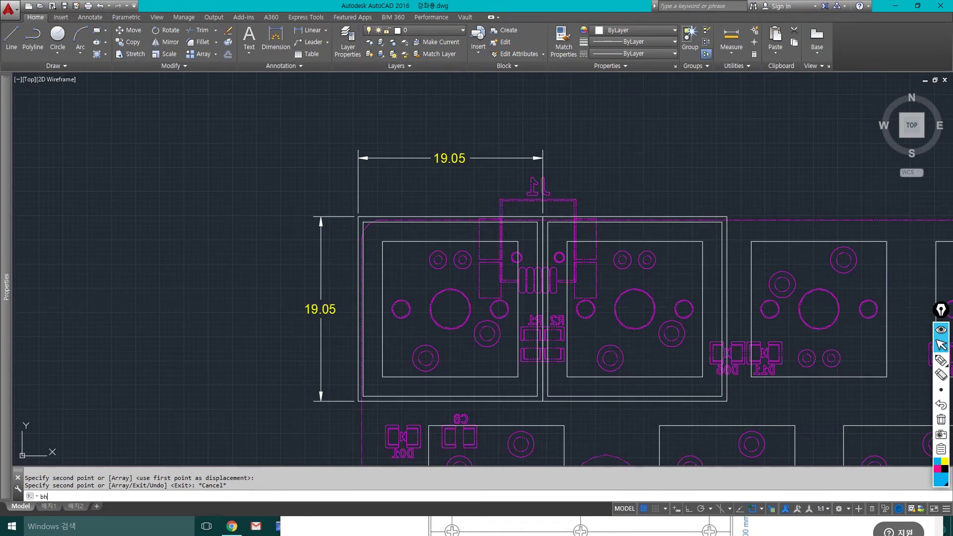
key(Return)
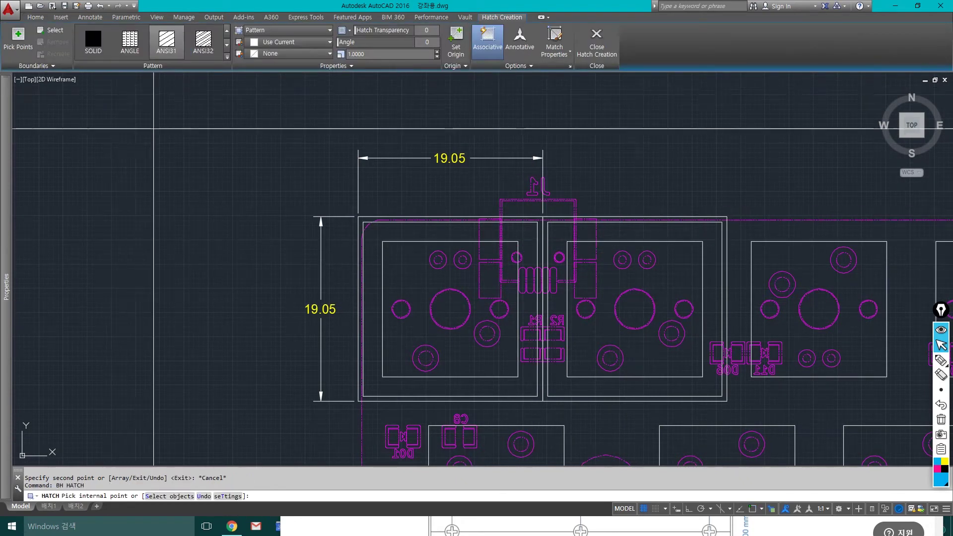
- Put both 18×18 squares on the 숨은선 layer so they show as yellow dashed outlines
key(Escape)
key(Escape)
click(549, 232)
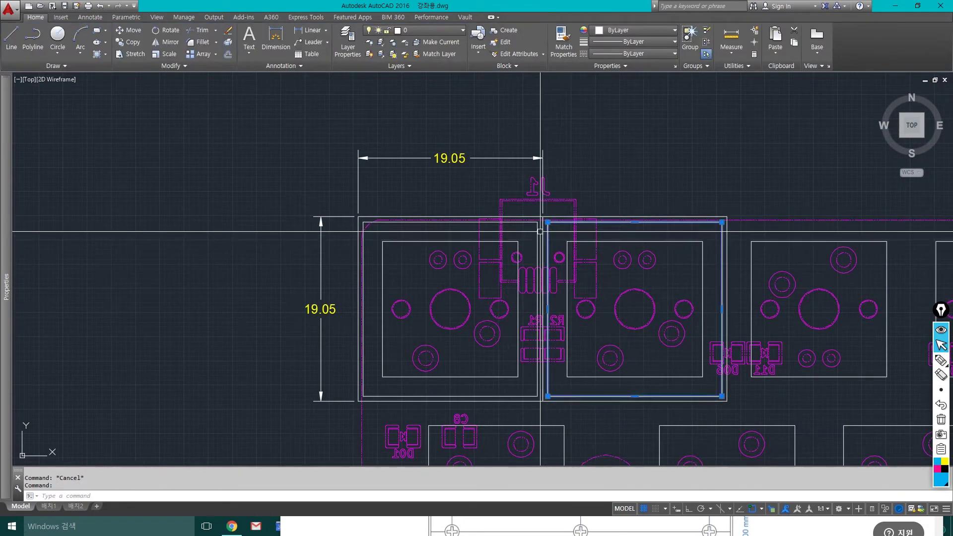
click(538, 231)
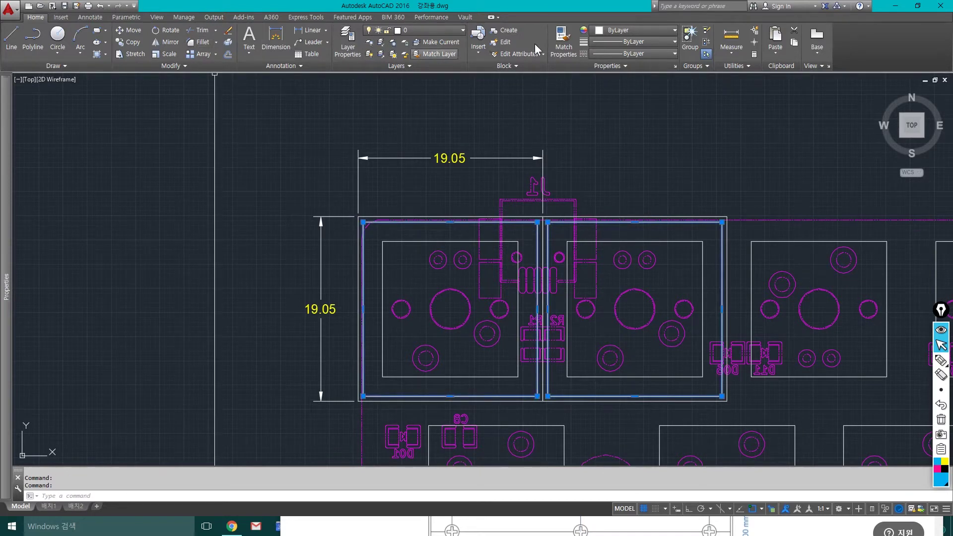
click(458, 31)
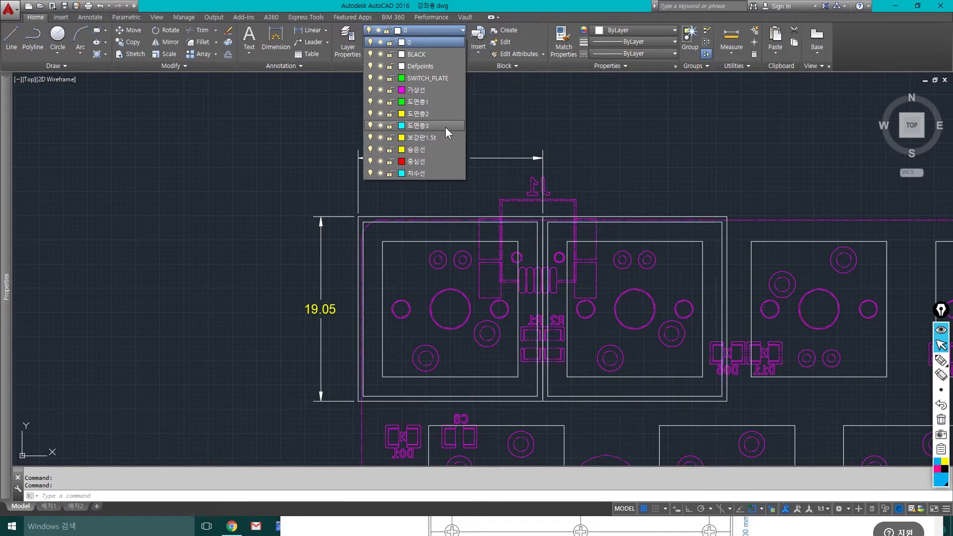
click(444, 148)
click(638, 134)
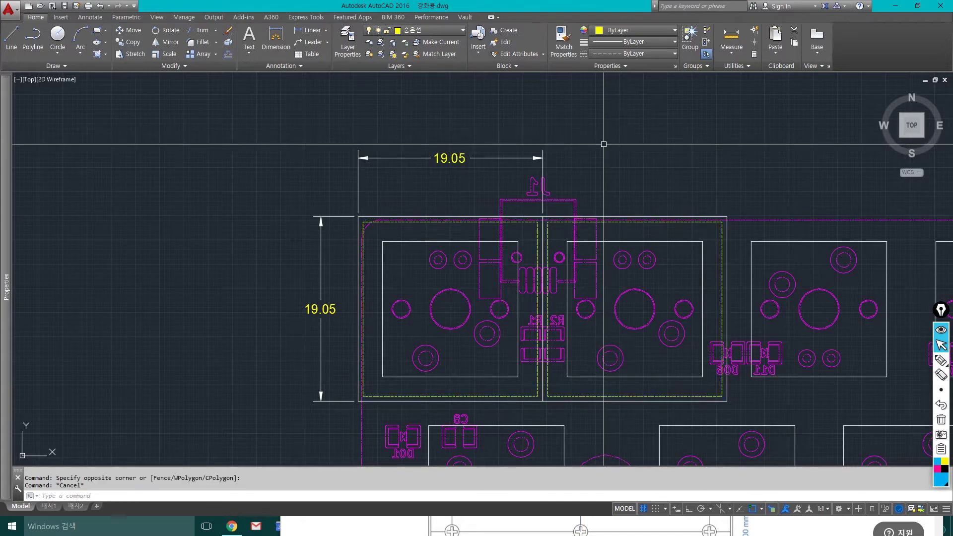
key(Escape)
key(Escape)
middle_drag(651, 302, 624, 285)
scroll(624, 285, up, 2)
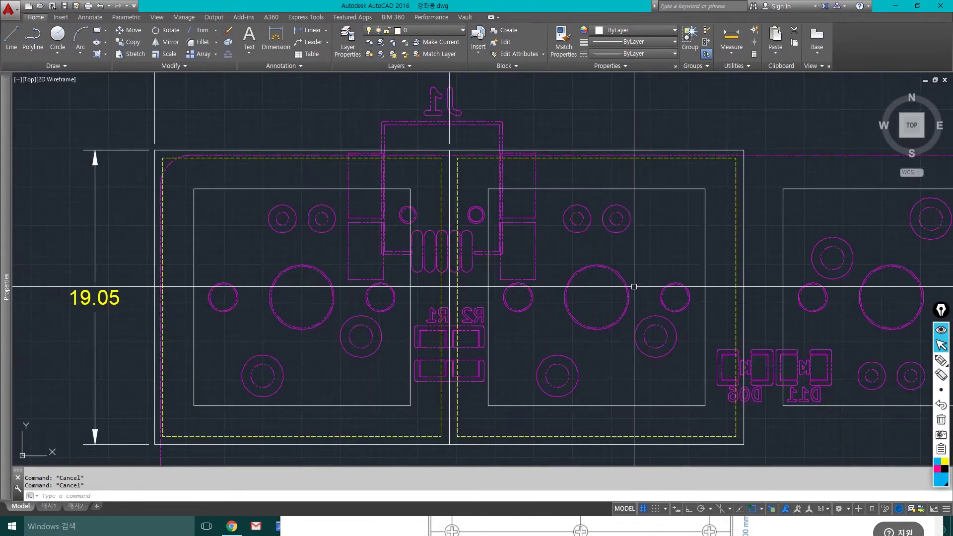
scroll(634, 284, down, 2)
text(DLI)
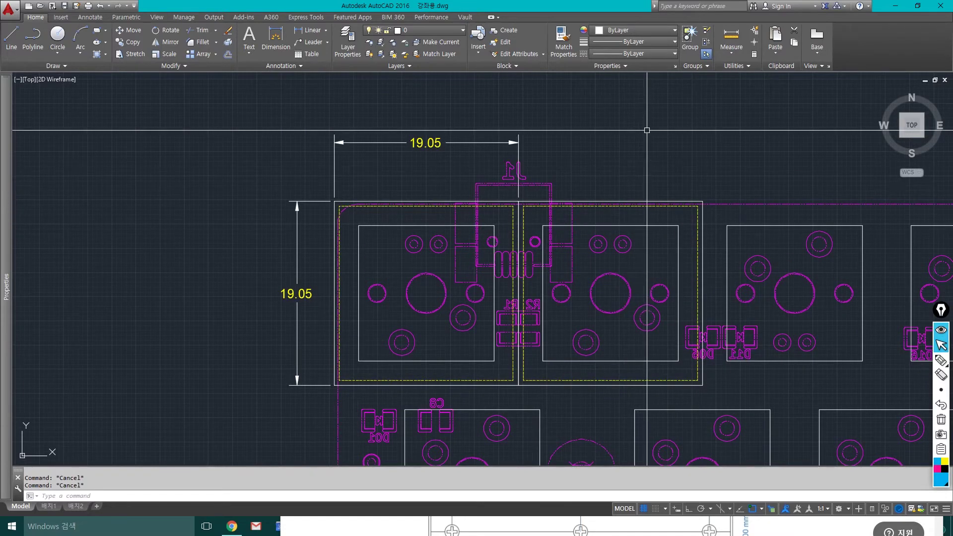
- Measure the 1.05 gap between the two squares, then delete that dimension
click(513, 205)
click(519, 204)
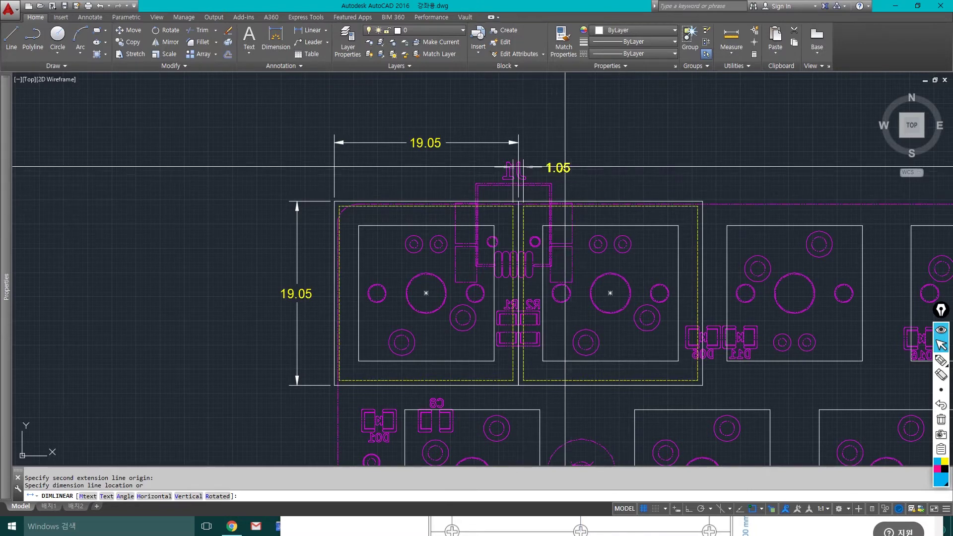
click(575, 170)
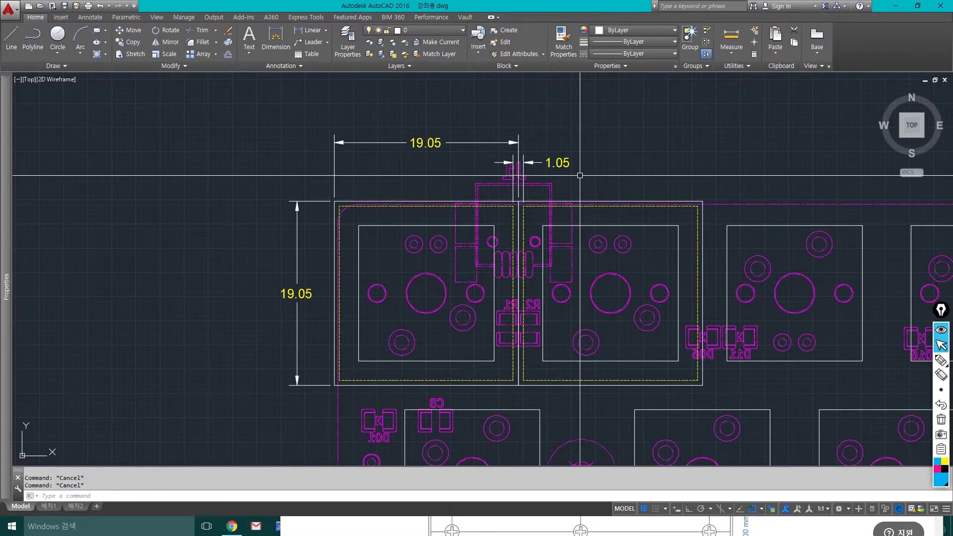
drag(580, 175, 536, 169)
key(Delete)
- Draw a horizontal helper line in the space below the PCB
scroll(683, 191, up, 2)
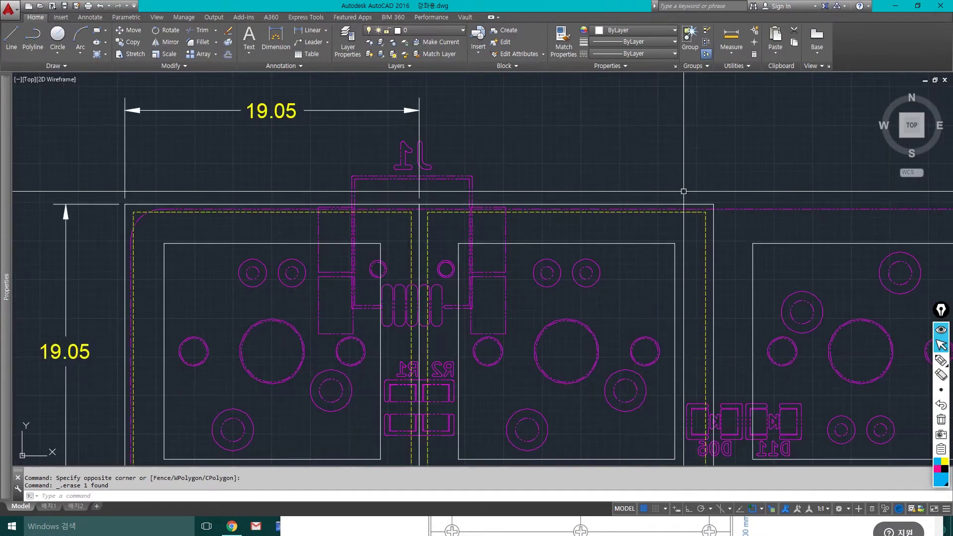
scroll(683, 191, down, 2)
scroll(557, 255, down, 3)
scroll(338, 336, down, 1)
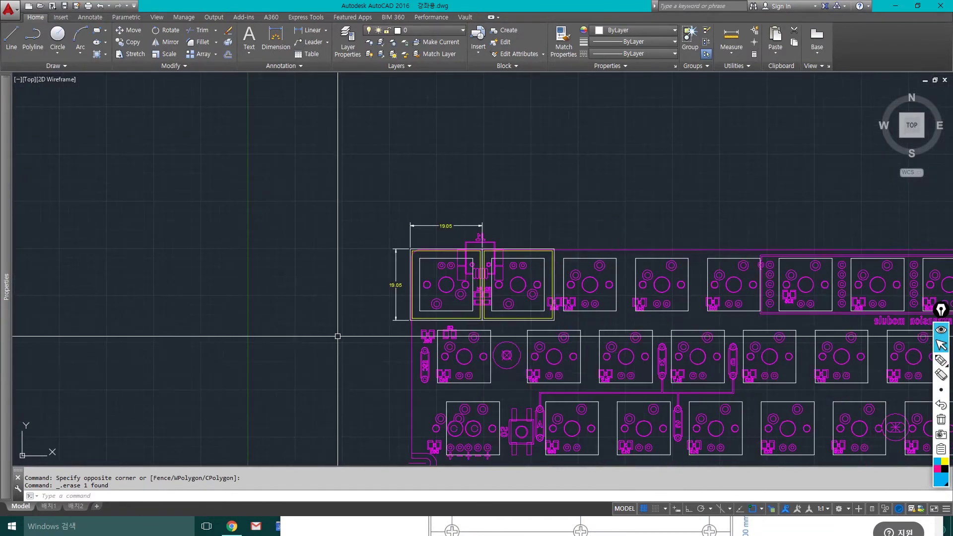
middle_drag(338, 336, 319, 265)
middle_drag(351, 379, 386, 330)
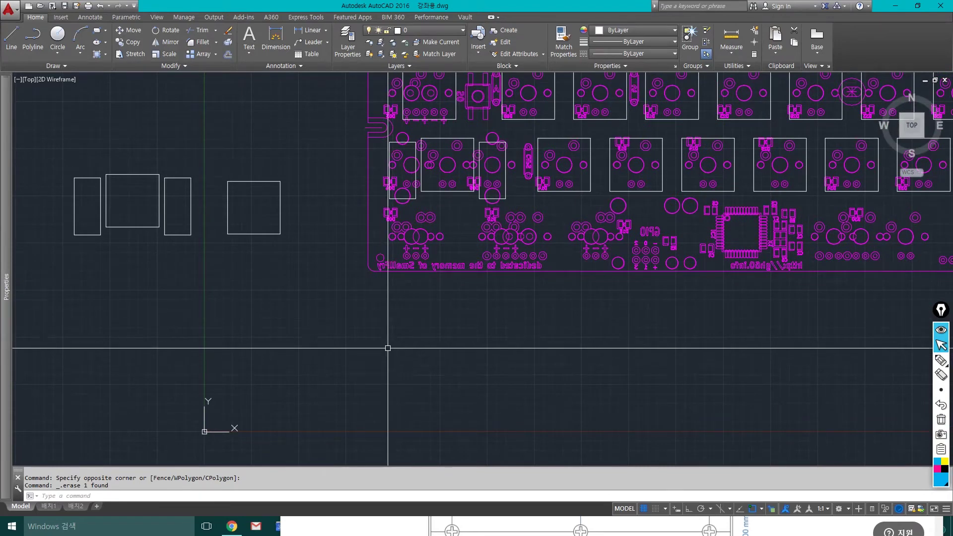
middle_drag(388, 348, 404, 319)
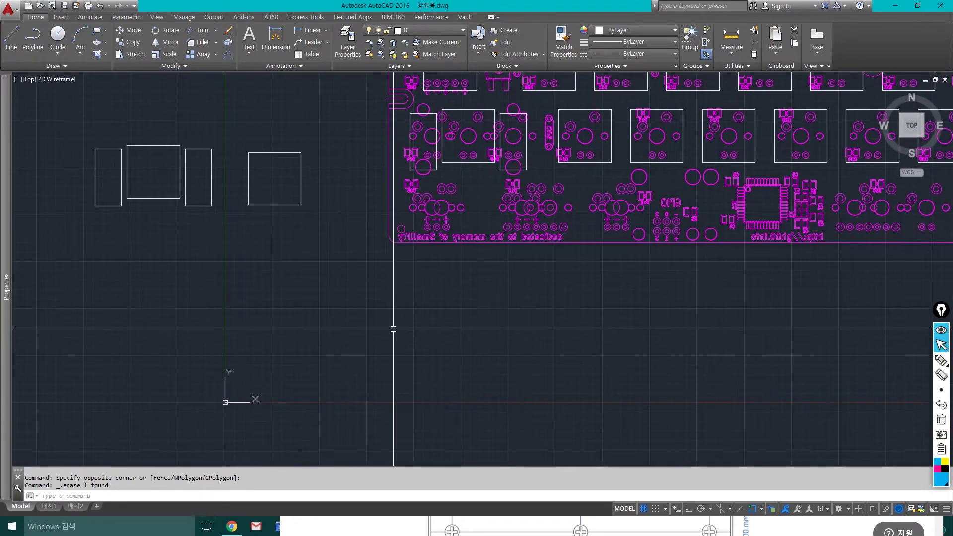
text(l)
key(Return)
click(386, 324)
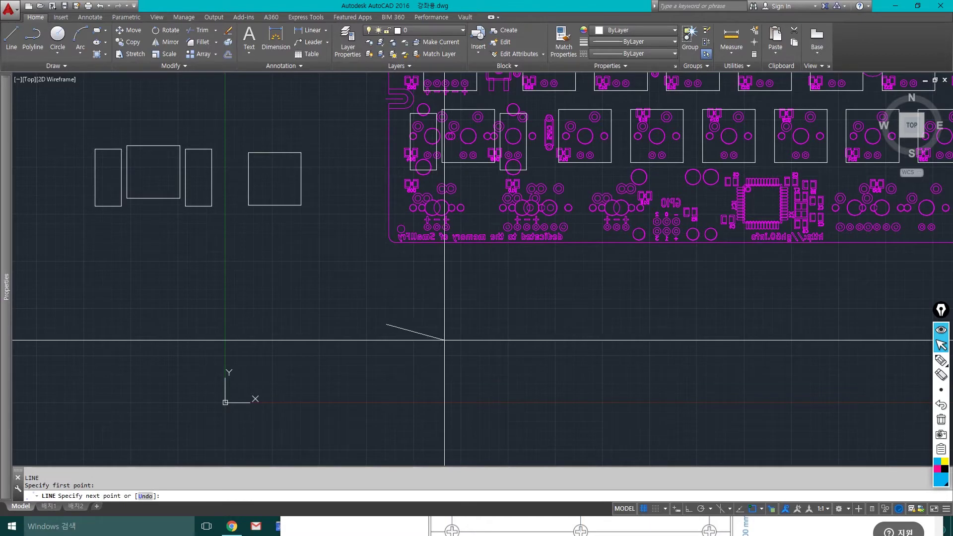
key(F8)
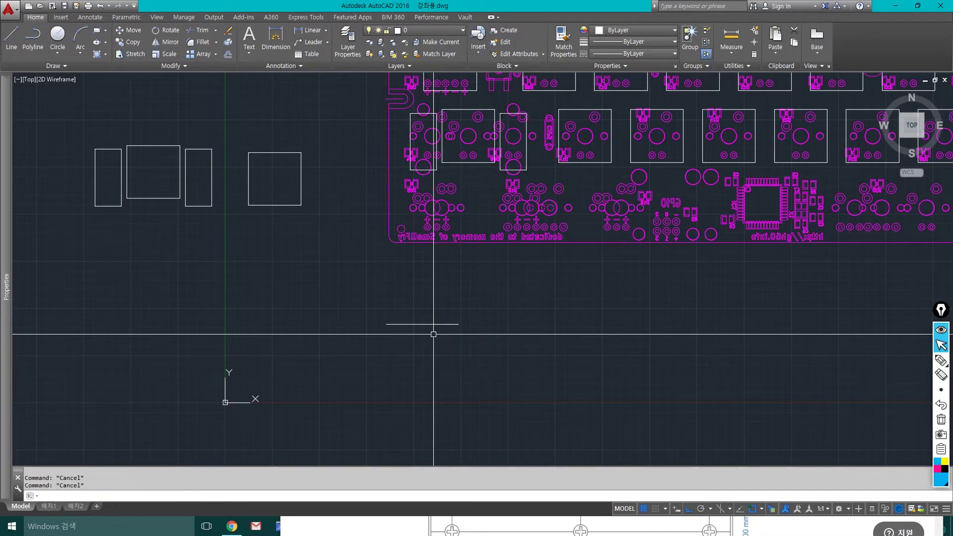
middle_drag(466, 334, 469, 292)
text(co)
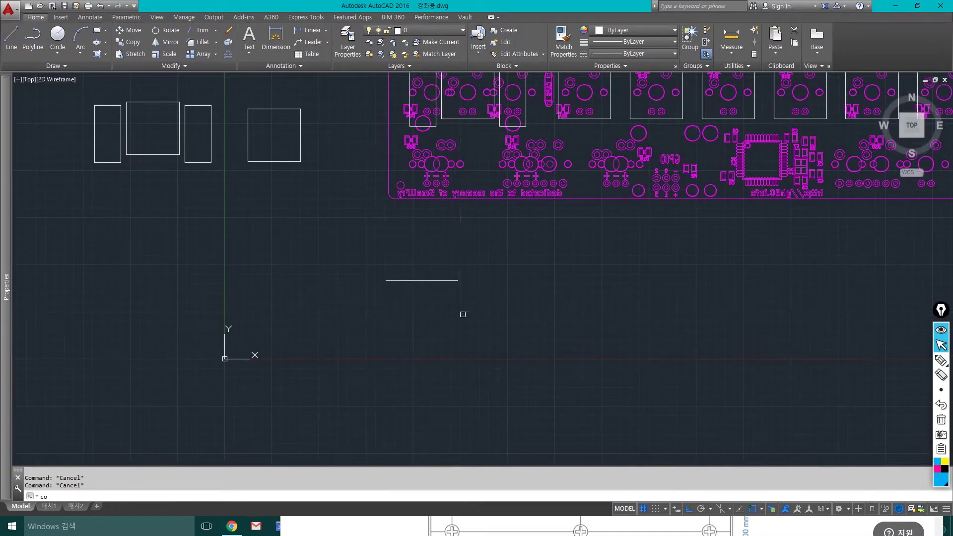
- Copy the horizontal helper line twice further down
key(Return)
click(463, 314)
click(406, 259)
key(Return)
click(336, 276)
click(347, 328)
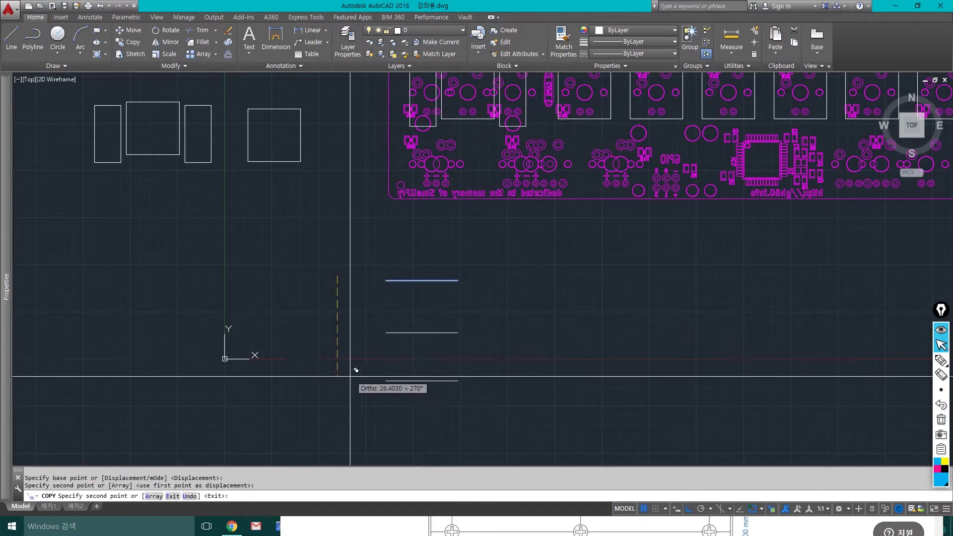
click(350, 384)
middle_drag(350, 436, 348, 334)
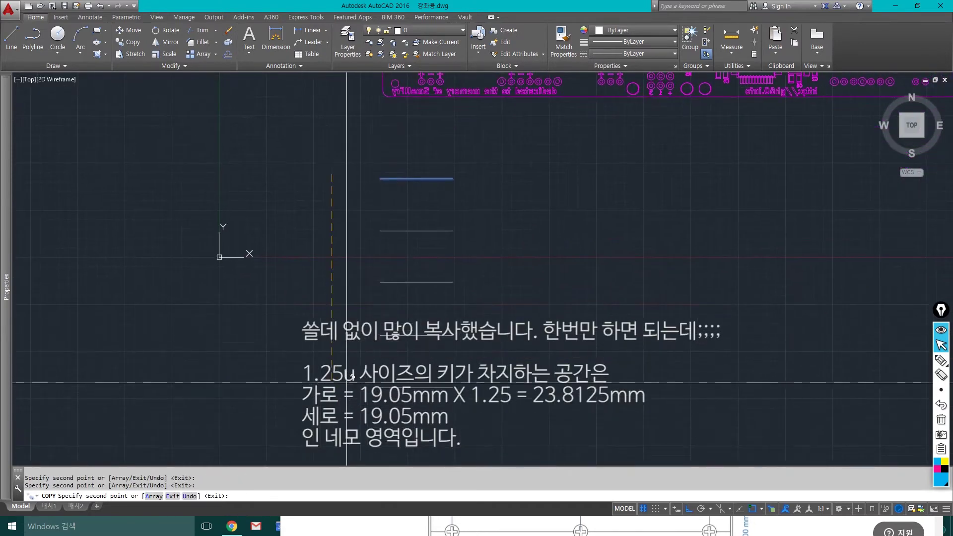
middle_drag(346, 383, 351, 316)
key(Escape)
scroll(364, 290, down, 2)
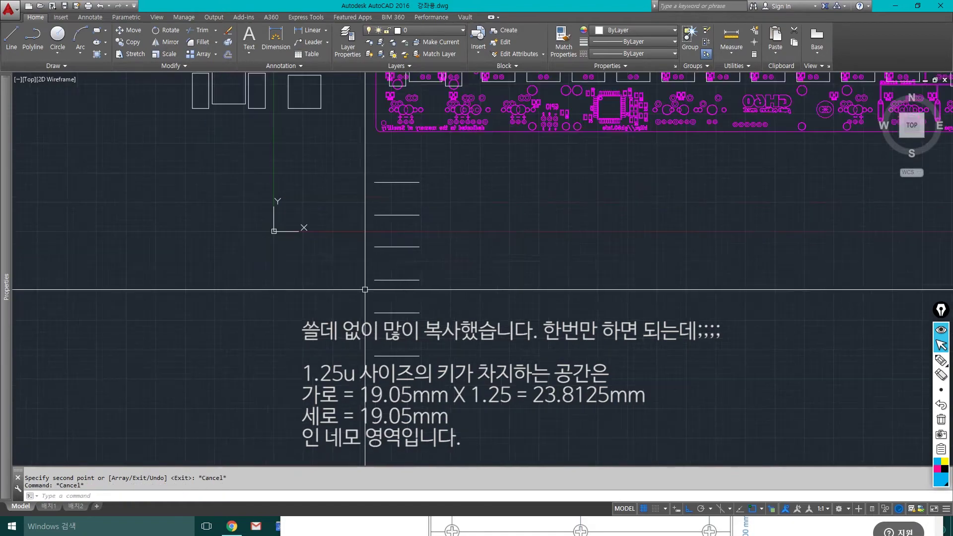
scroll(365, 273, down, 2)
scroll(357, 272, up, 3)
scroll(358, 276, up, 2)
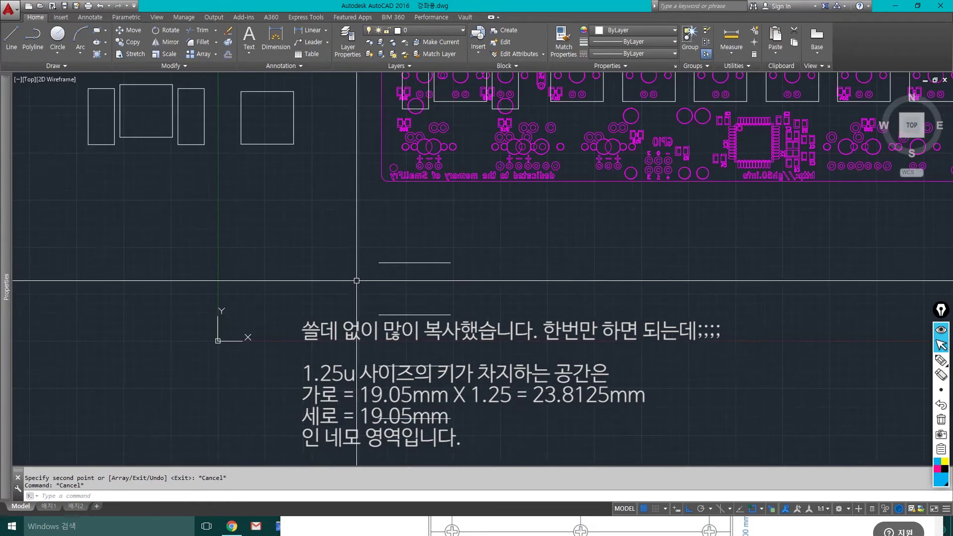
scroll(357, 280, down, 2)
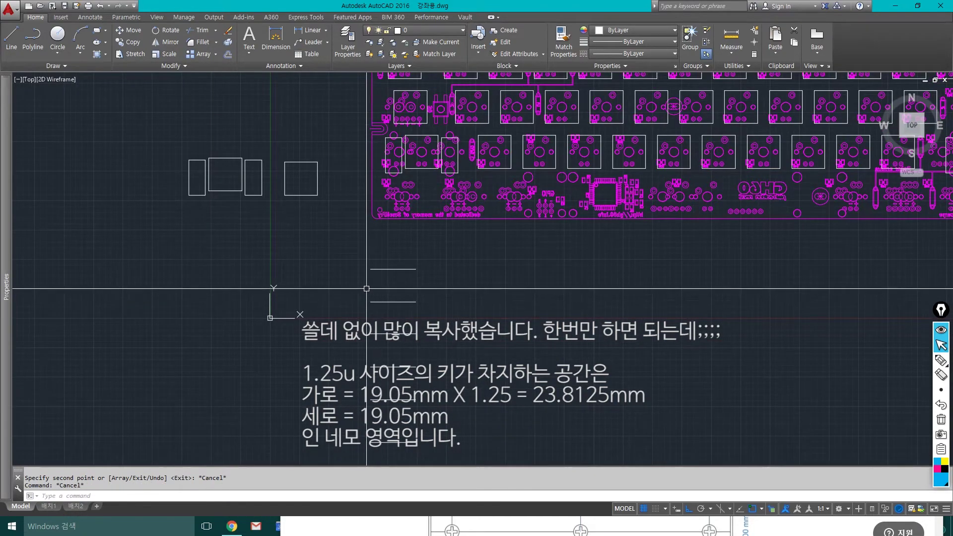
- Scale the helper line by 1.25 from its left end
text(sc)
key(Return)
click(384, 302)
key(Return)
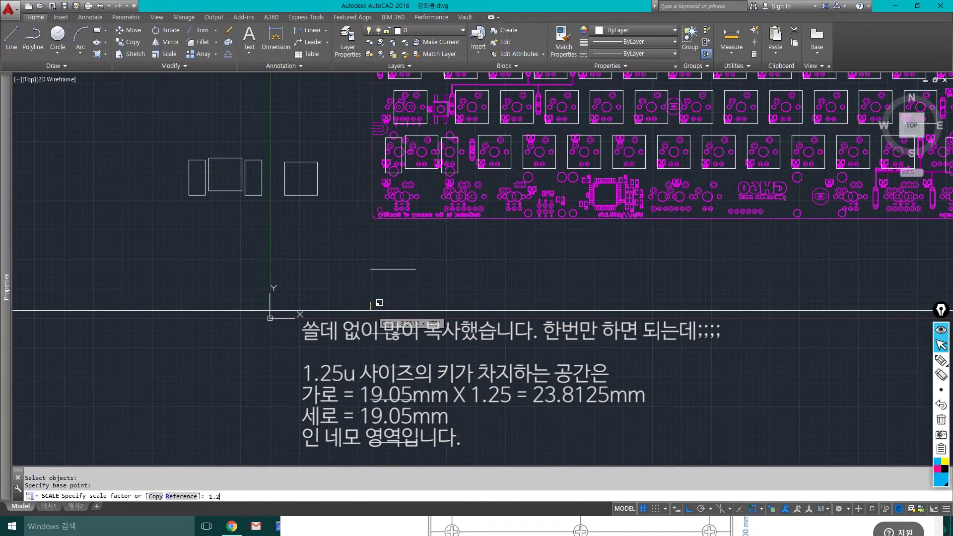
text(5)
key(Return)
scroll(380, 284, up, 4)
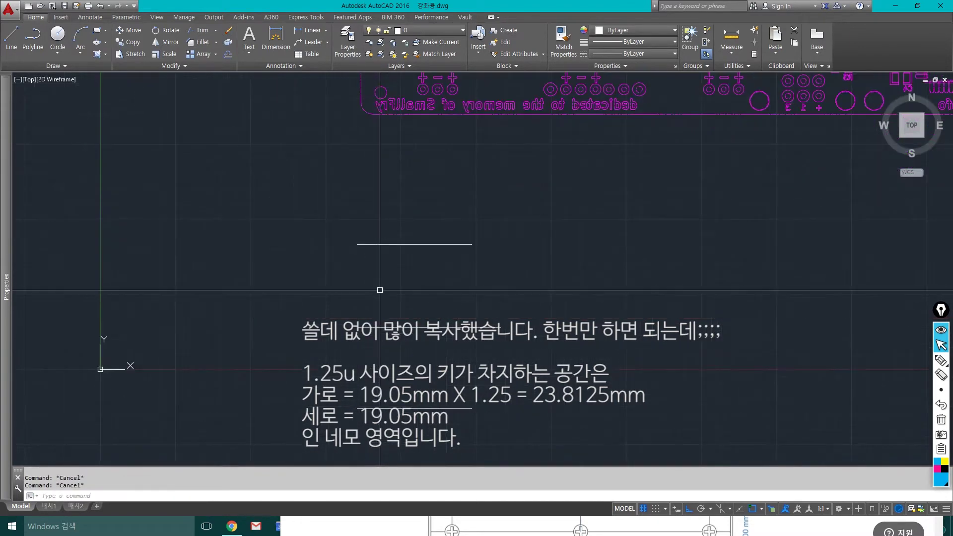
click(414, 244)
text(m)
key(Return)
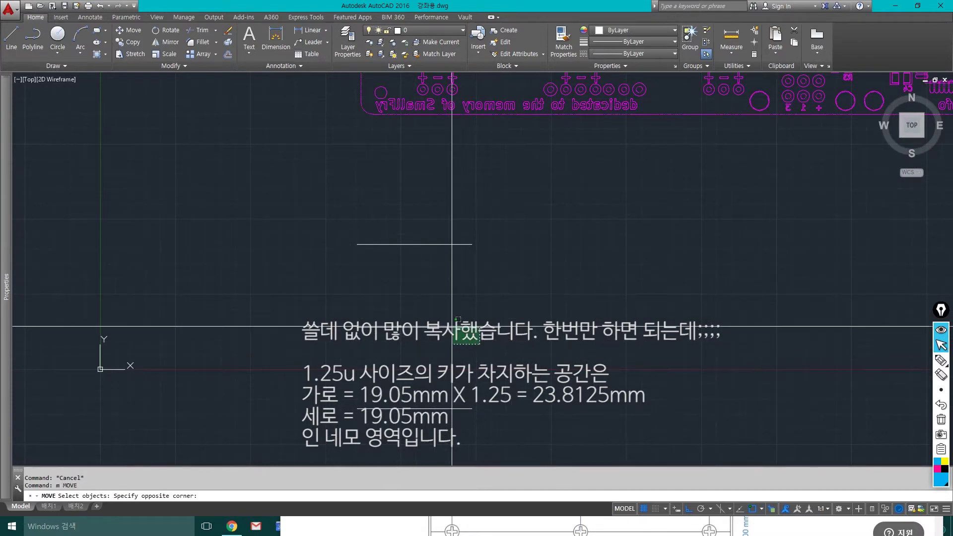
click(287, 269)
key(Escape)
key(Escape)
middle_drag(595, 351, 439, 338)
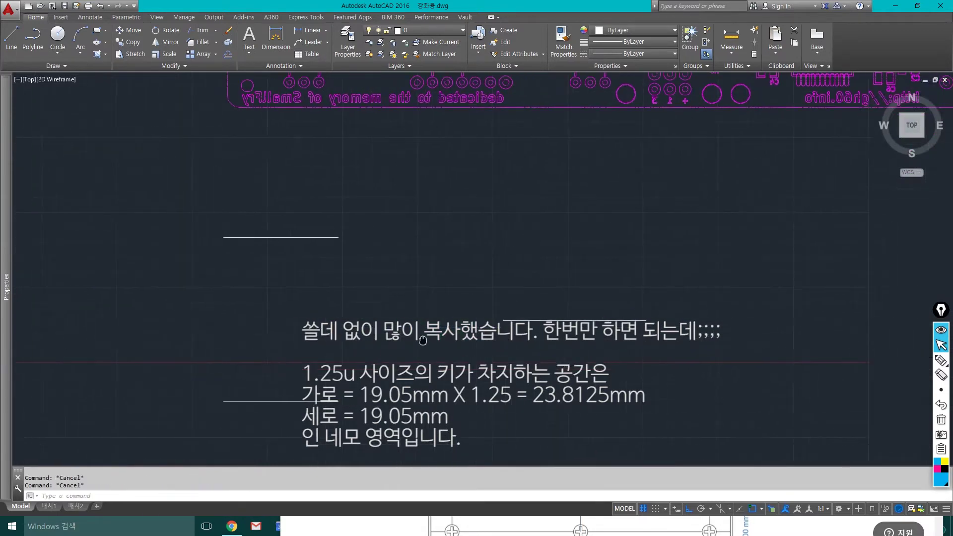
text(o)
- Offset the long and left helper lines upward by 19.05
key(Return)
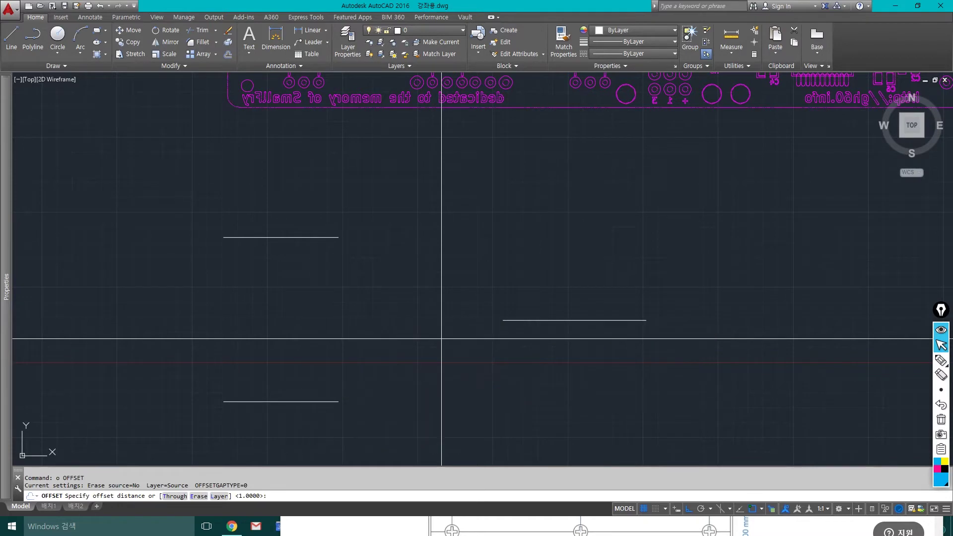
text(5)
key(Return)
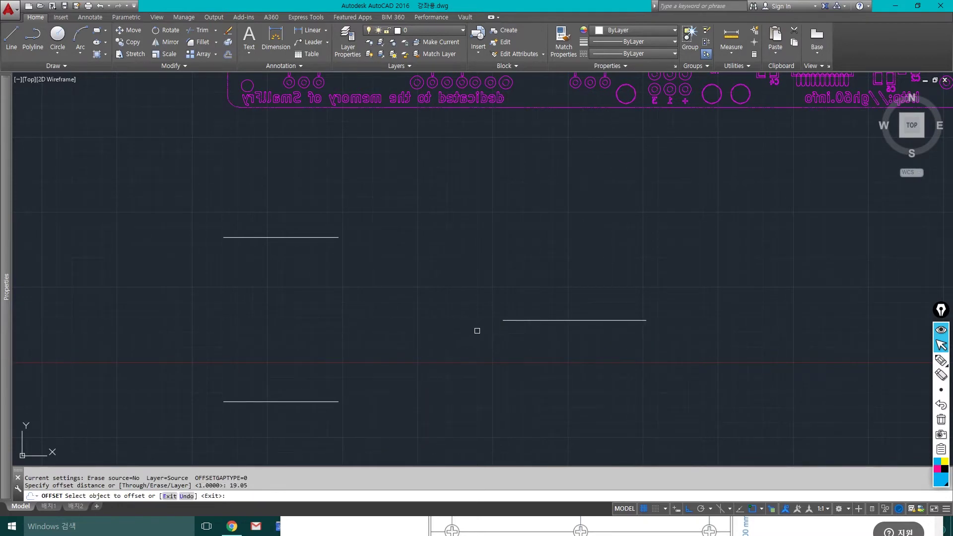
click(523, 320)
click(516, 274)
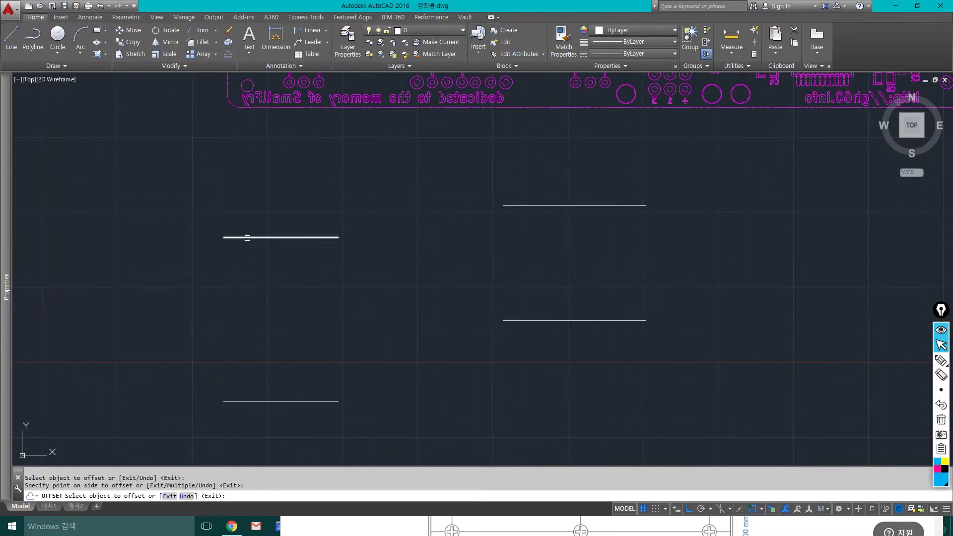
click(247, 237)
click(251, 183)
middle_drag(381, 207, 422, 377)
key(Escape)
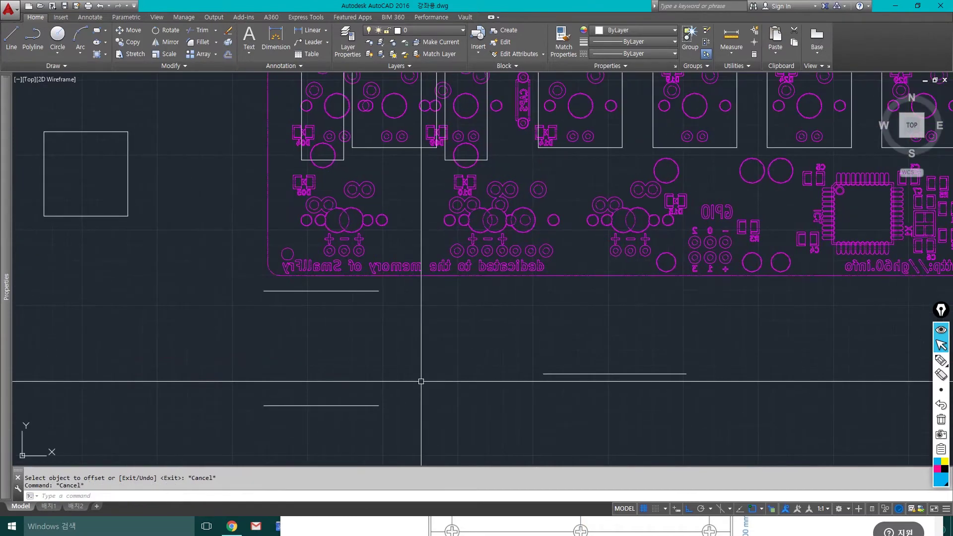
scroll(421, 381, down, 2)
text(rec)
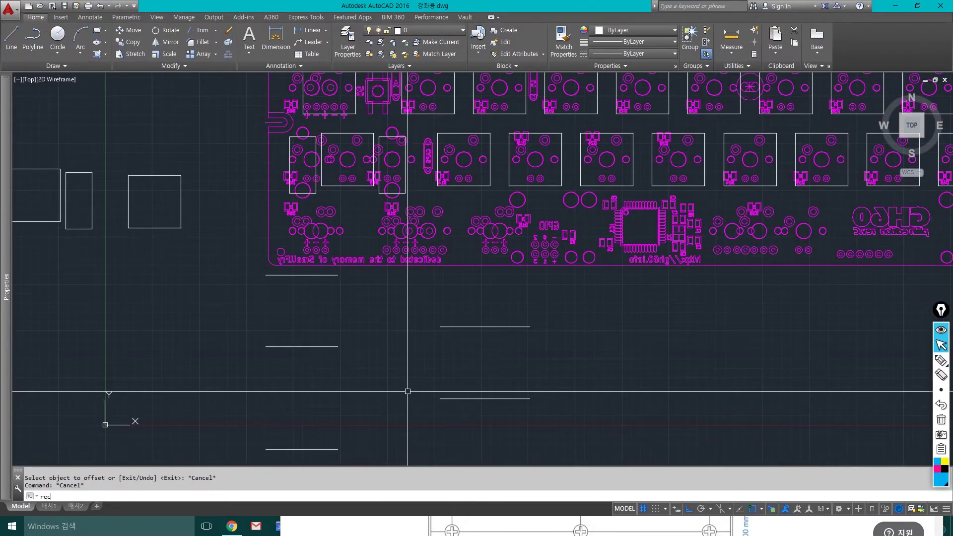
- Draw the 23.8125 × 19.05 rectangle between the line ends and move it aside
key(Return)
click(441, 398)
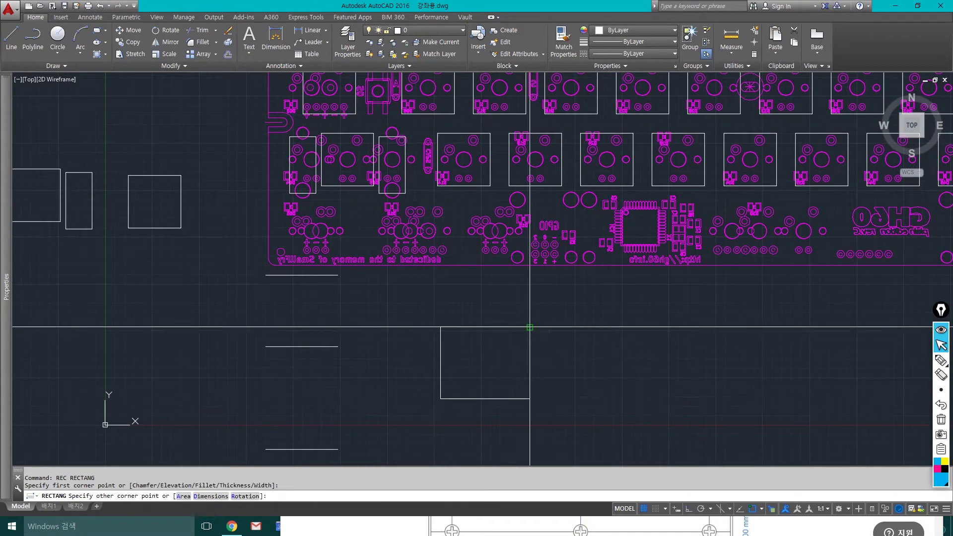
click(529, 327)
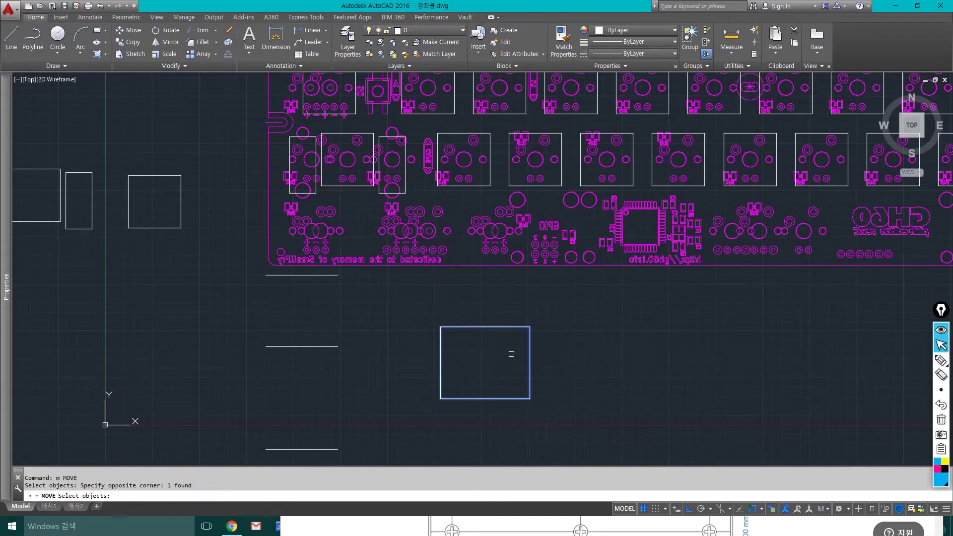
key(Return)
click(485, 362)
click(666, 363)
click(590, 425)
- Erase the leftover helper lines below the board
click(386, 308)
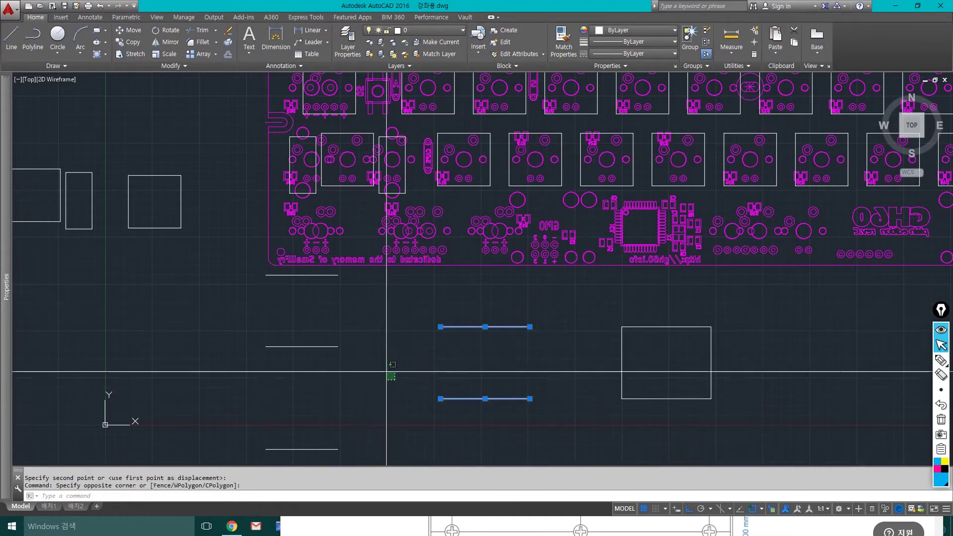
click(234, 274)
key(Delete)
scroll(266, 317, down, 4)
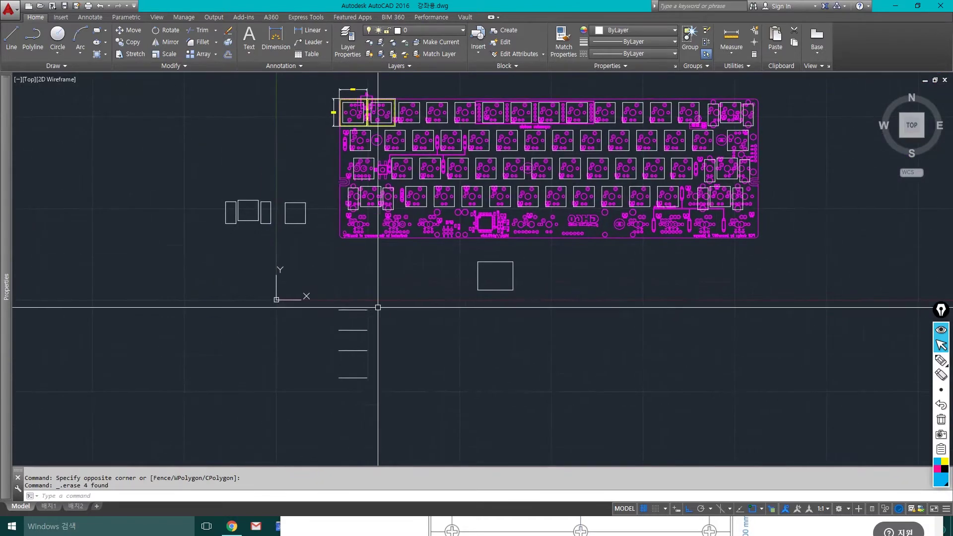
click(404, 400)
click(336, 319)
key(Delete)
scroll(540, 326, up, 4)
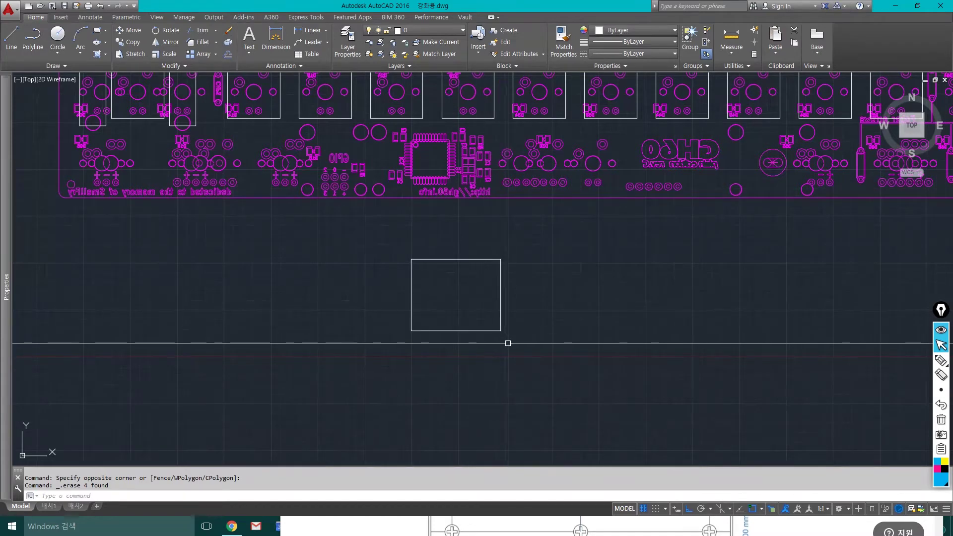
- Draw both corner-to-corner diagonals in the 1.25u key rectangle, forming an X
text(1l)
key(Return)
click(432, 283)
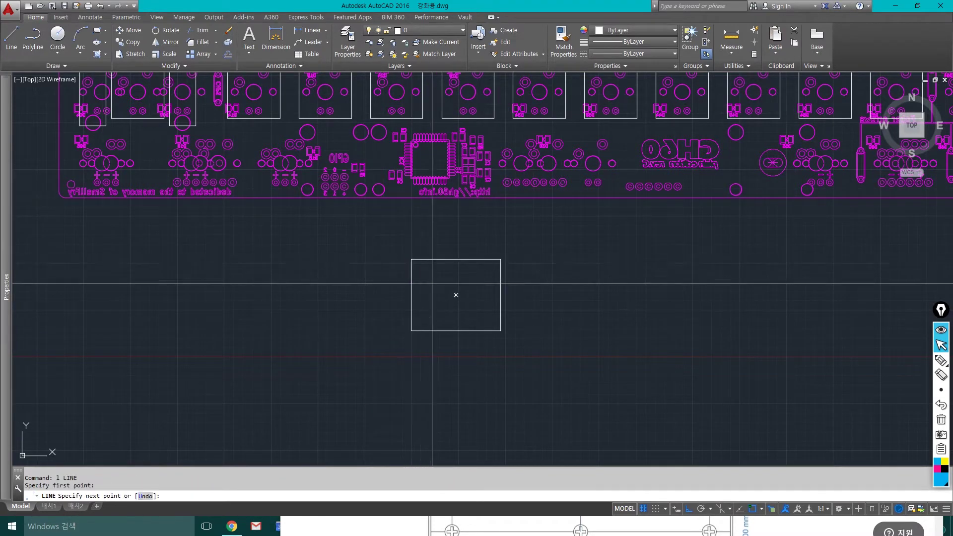
click(500, 330)
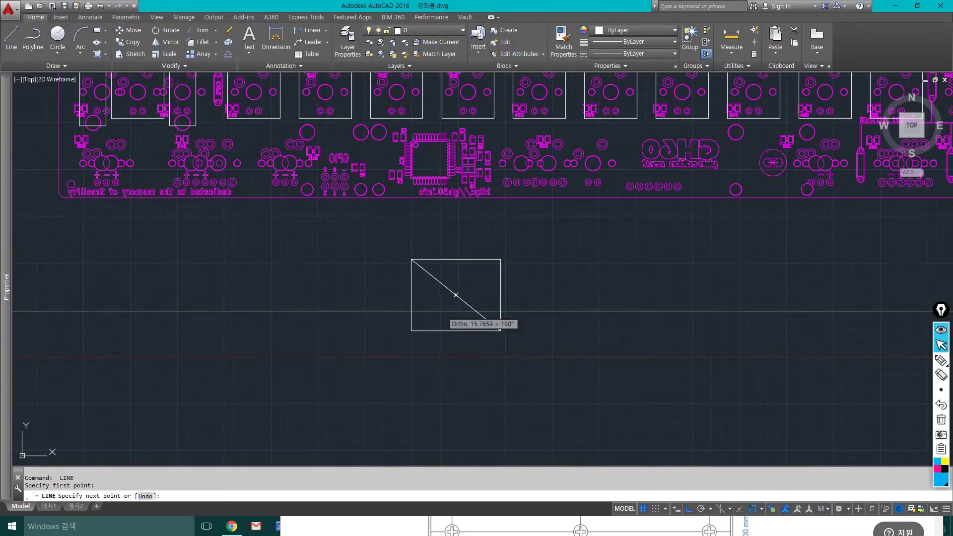
click(411, 330)
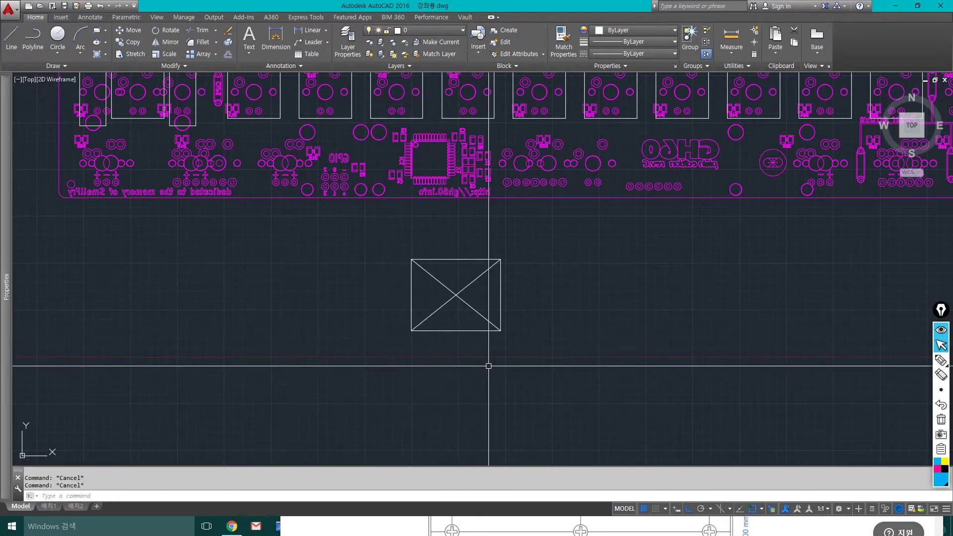
- Start moving the crossed rectangle from its X centre and pan toward the PCB
text(m)
key(Return)
click(513, 371)
click(455, 294)
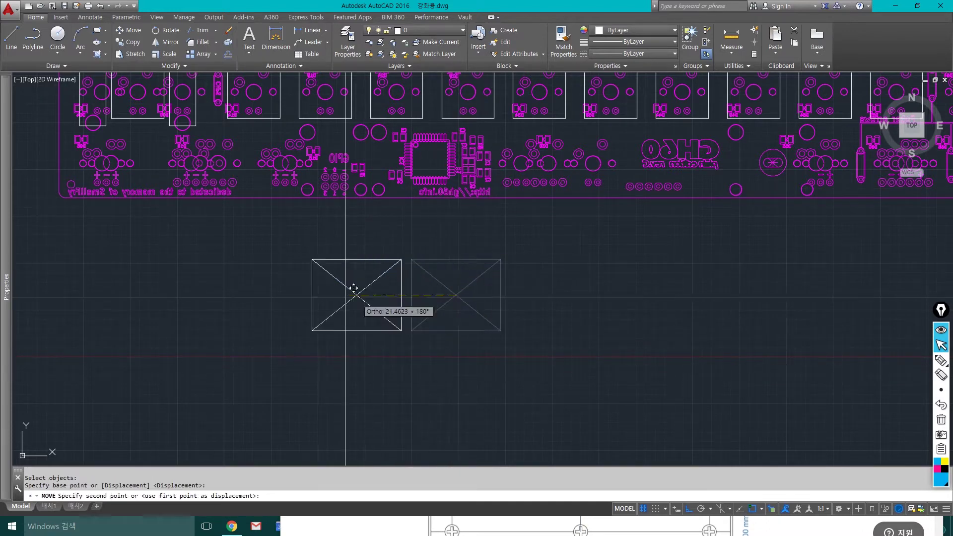
mouse_move(159, 223)
middle_down()
mouse_move(470, 329)
mouse_move(506, 333)
middle_up()
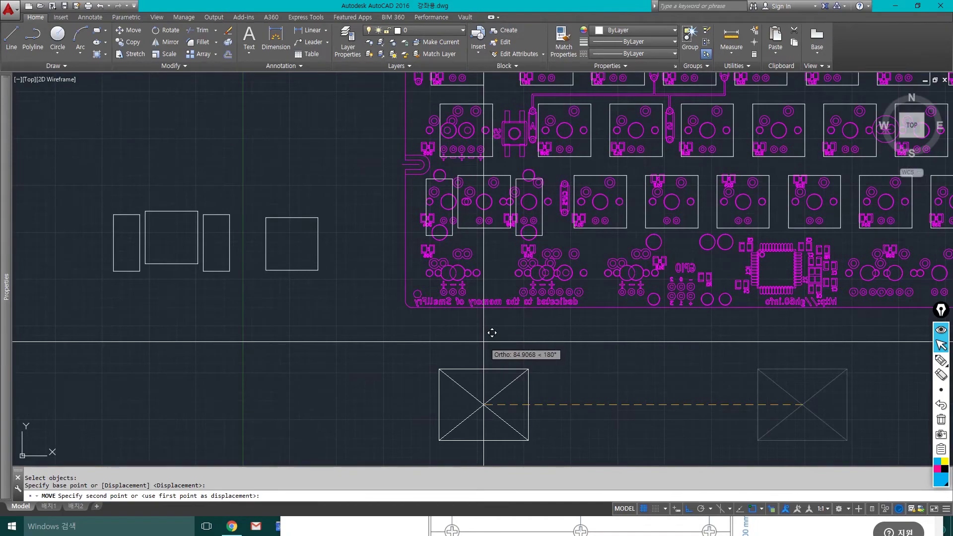
scroll(483, 342, down, 2)
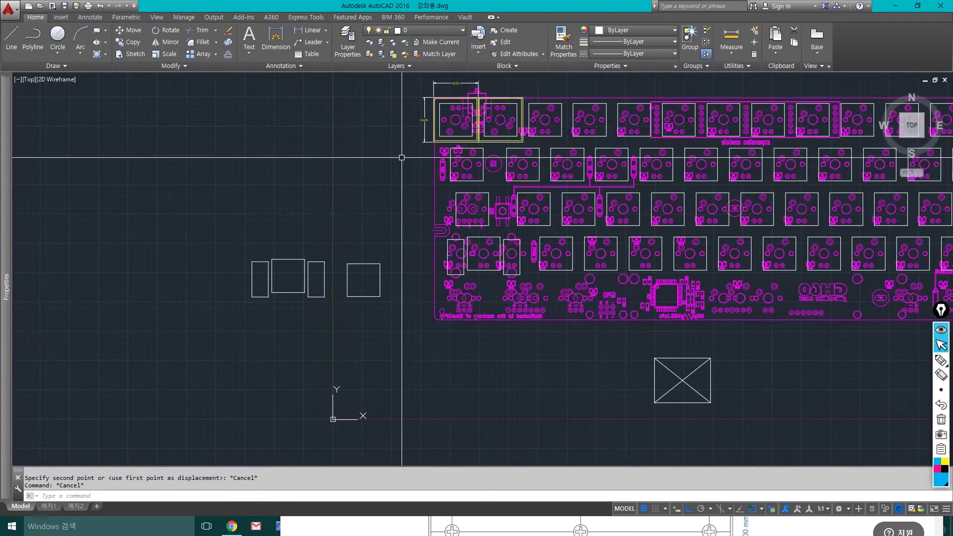
scroll(420, 144, up, 5)
scroll(417, 189, down, 1)
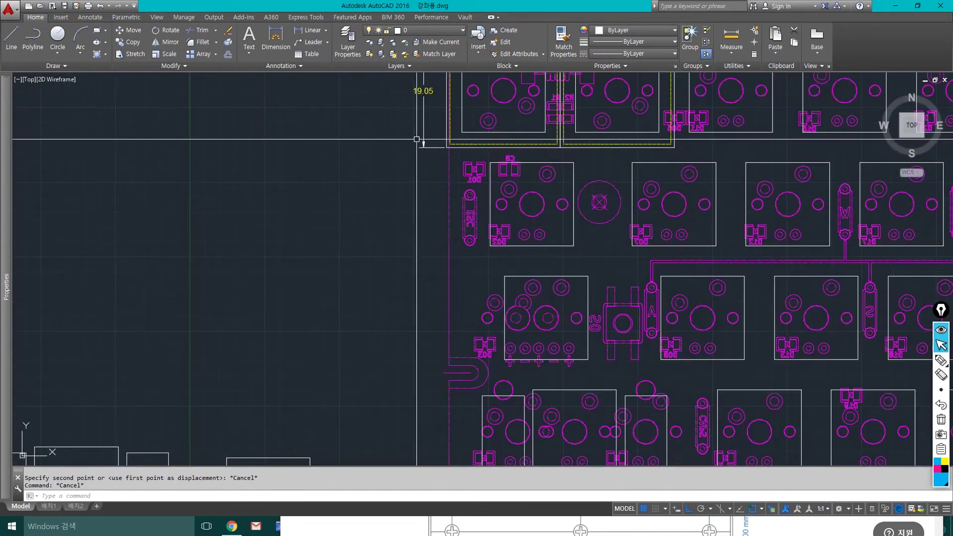
- Begin a reference line above the board, then cancel it and zoom around
text(l)
key(Return)
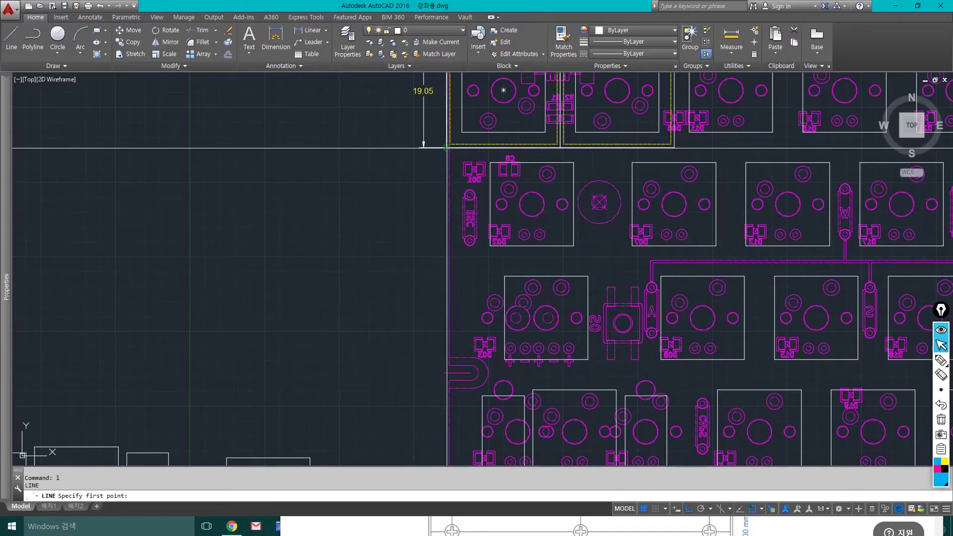
click(447, 147)
scroll(447, 148, down, 4)
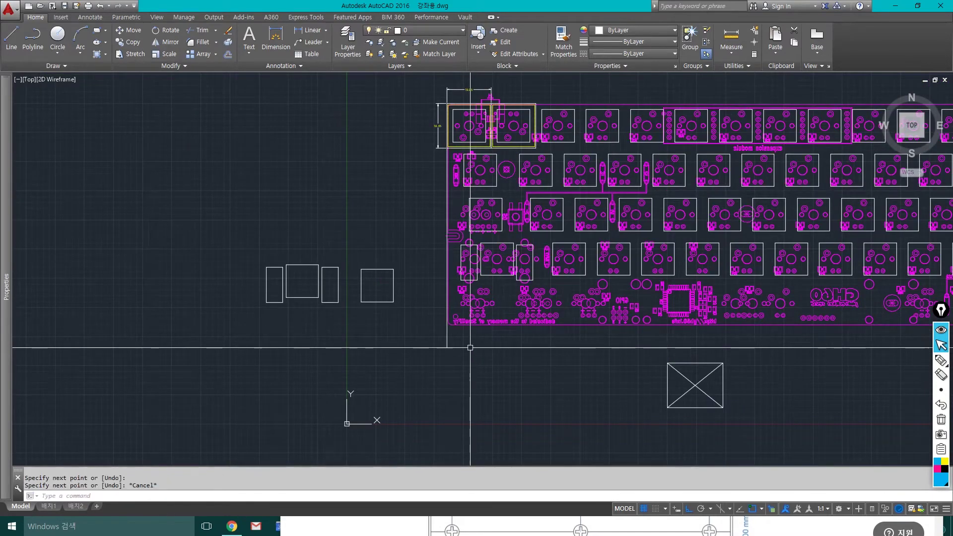
key(Escape)
scroll(470, 347, up, 1)
scroll(494, 297, up, 4)
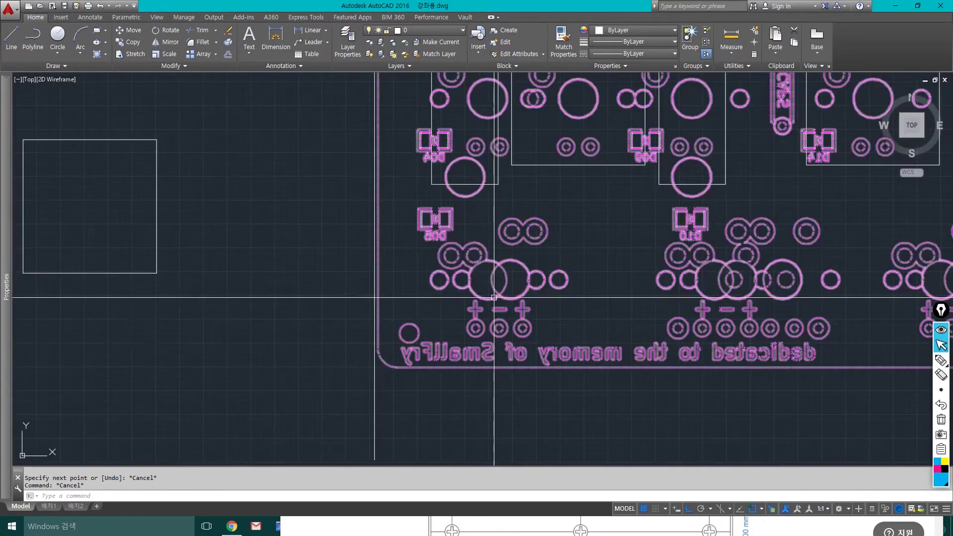
scroll(494, 297, up, 1)
scroll(467, 313, up, 1)
- Start a line on a switch pad while zooming to locate the key position
text(l)
key(Return)
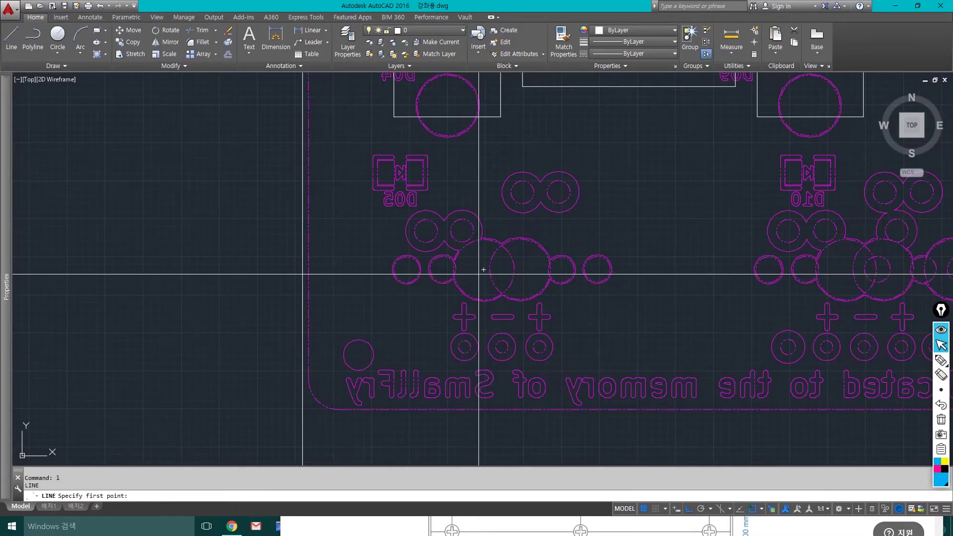
click(520, 269)
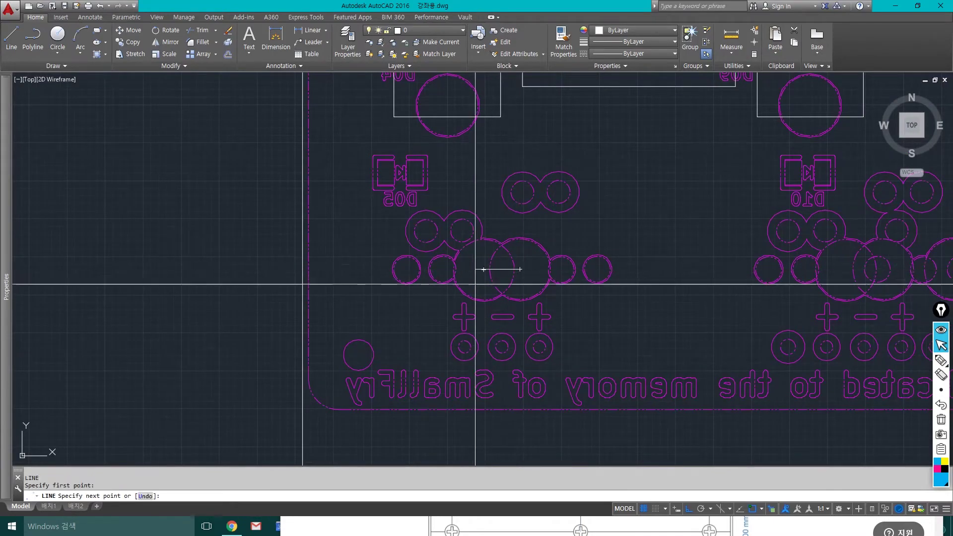
scroll(248, 333, down, 3)
scroll(379, 341, down, 3)
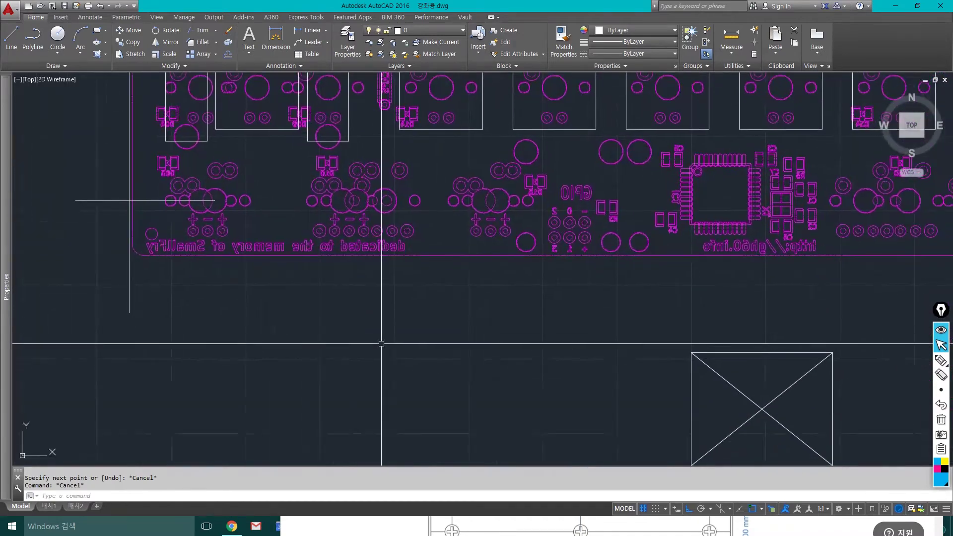
scroll(670, 436, down, 2)
- Move the crossed box by its left-edge midpoint to the PCB's bottom-left switch position
text(m)
key(Return)
click(689, 445)
click(606, 322)
key(Return)
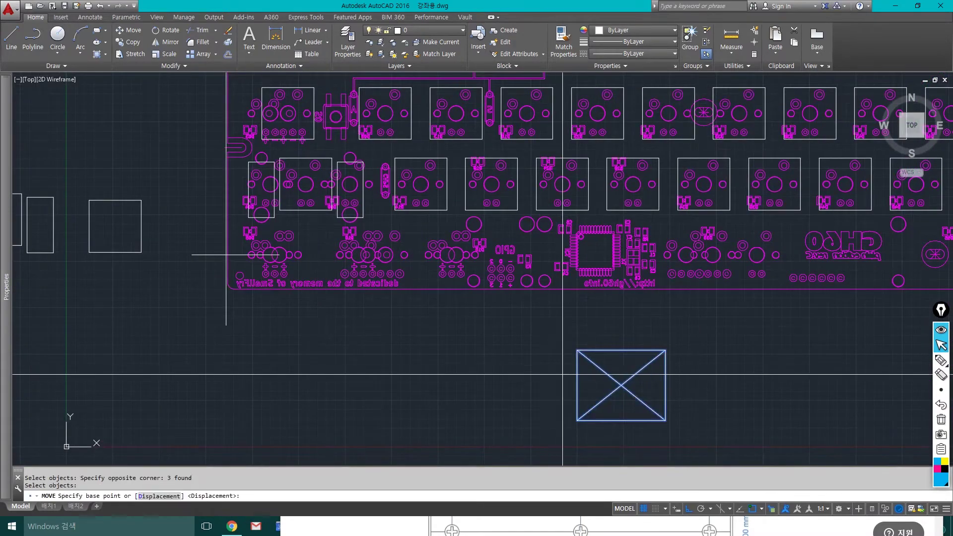
click(578, 386)
scroll(230, 251, up, 3)
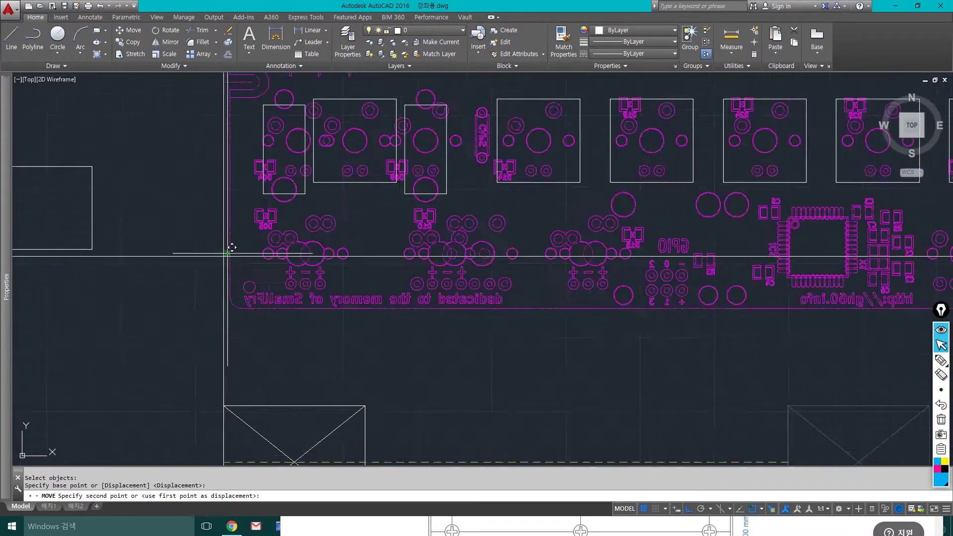
scroll(247, 243, up, 3)
scroll(240, 233, down, 2)
click(234, 238)
- Zoom and pan to bring the board's lower-left area into view
scroll(315, 287, down, 3)
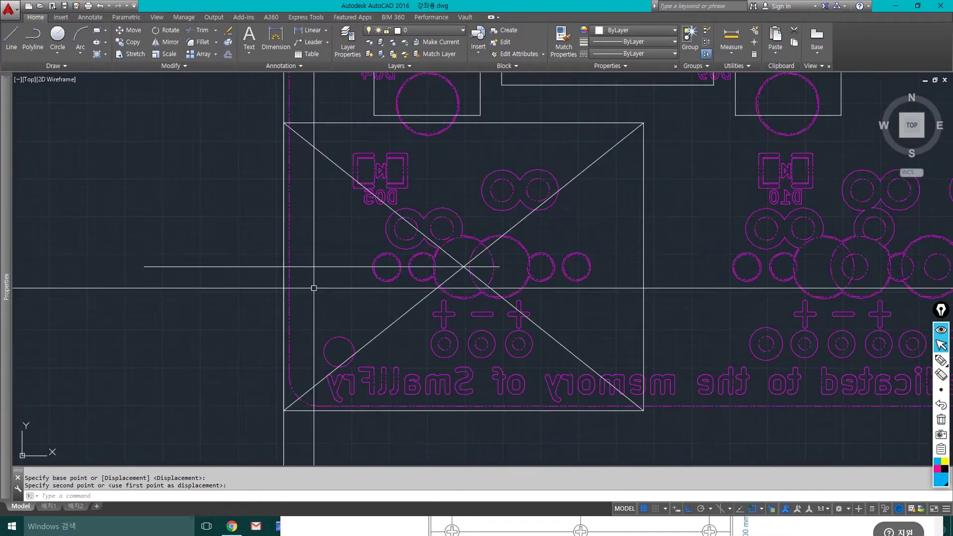
scroll(377, 313, down, 2)
scroll(378, 313, up, 2)
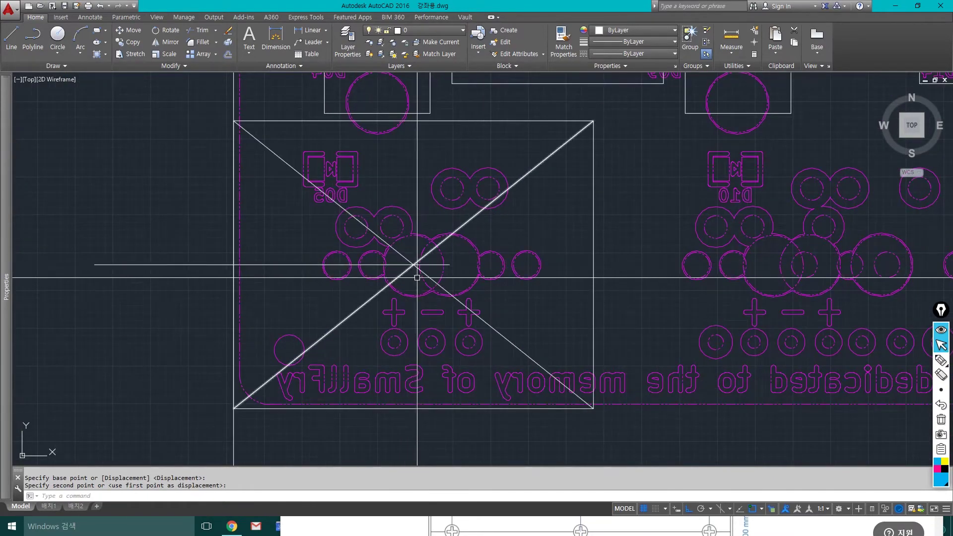
scroll(416, 281, down, 3)
scroll(419, 287, up, 1)
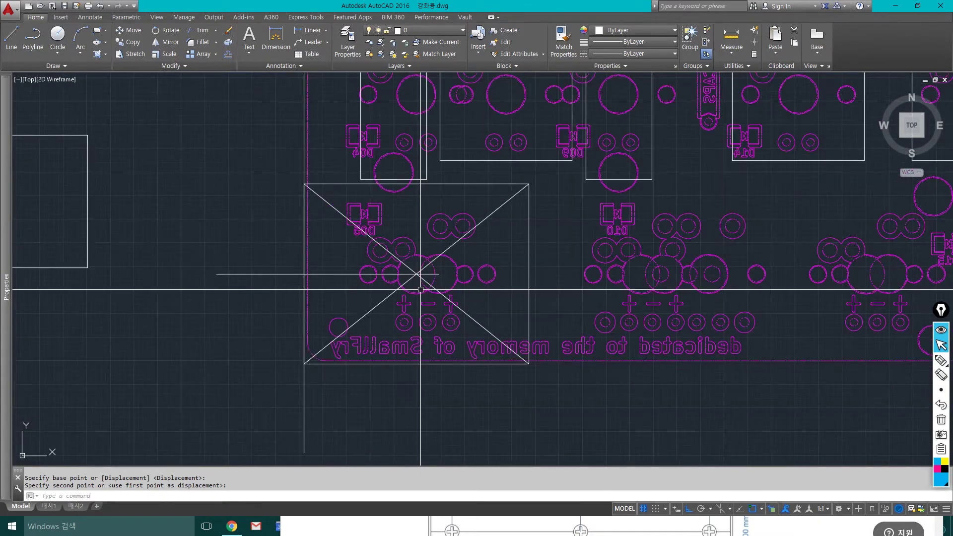
scroll(421, 289, down, 2)
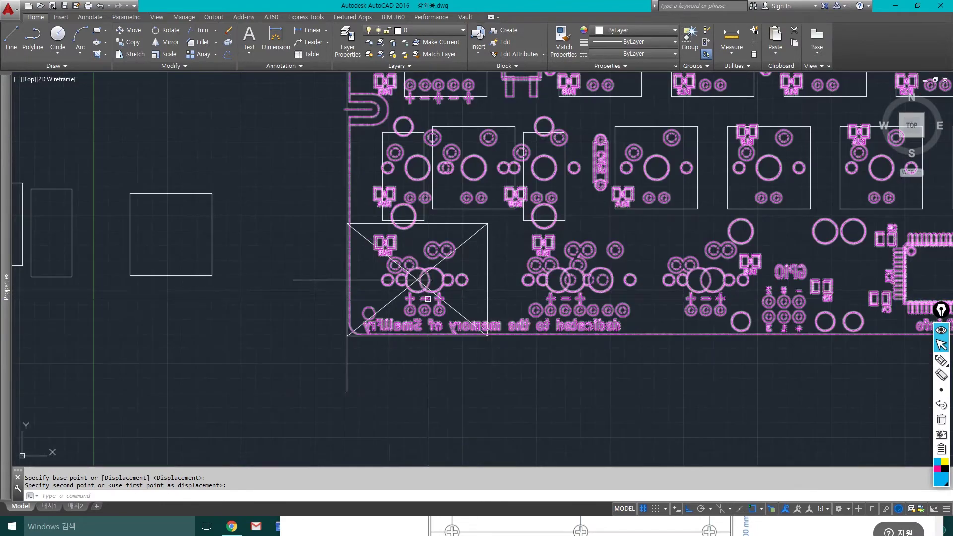
middle_drag(422, 276, 327, 317)
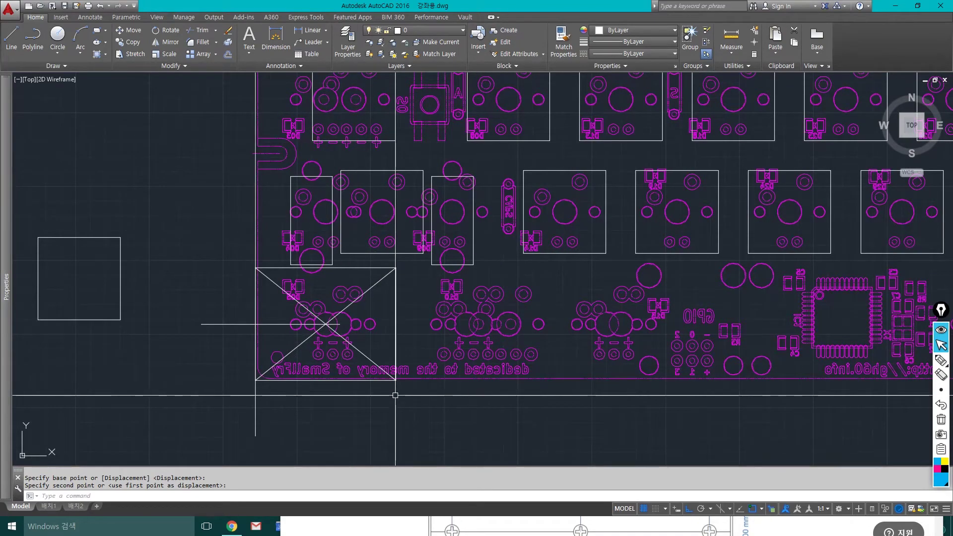
text(co)
- Copy the crossed 1.25u box by its top-left corner to the next positions rightward along the bottom row
key(Return)
click(410, 330)
text(CO)
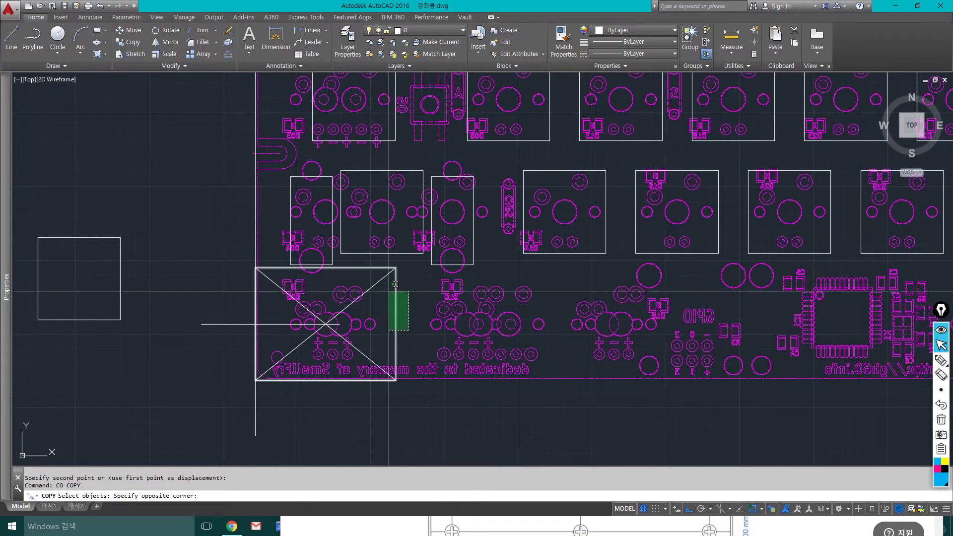
click(377, 266)
key(Return)
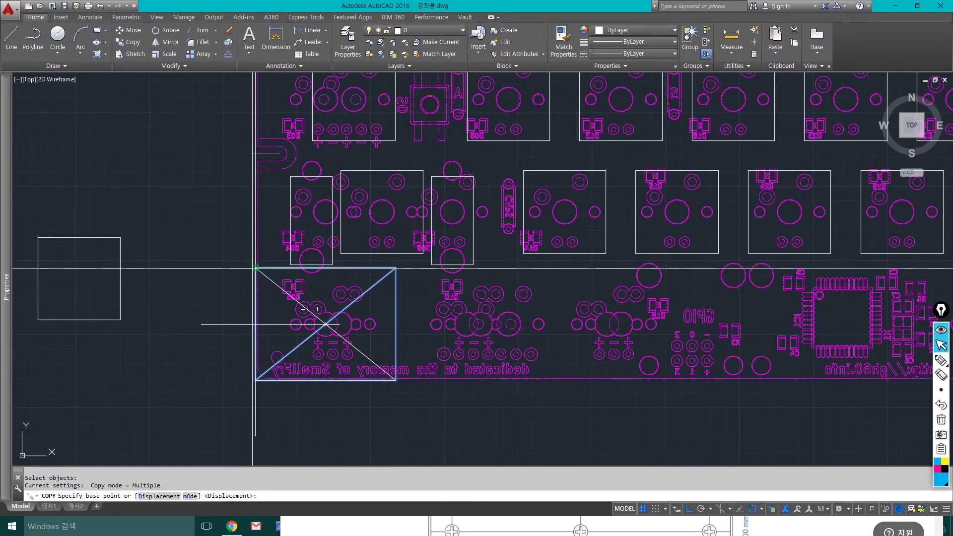
click(255, 267)
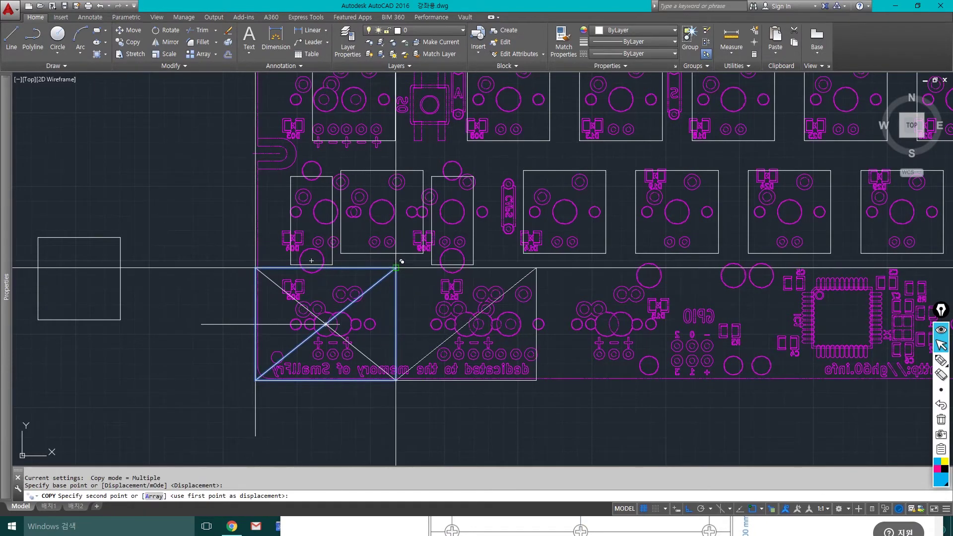
click(537, 267)
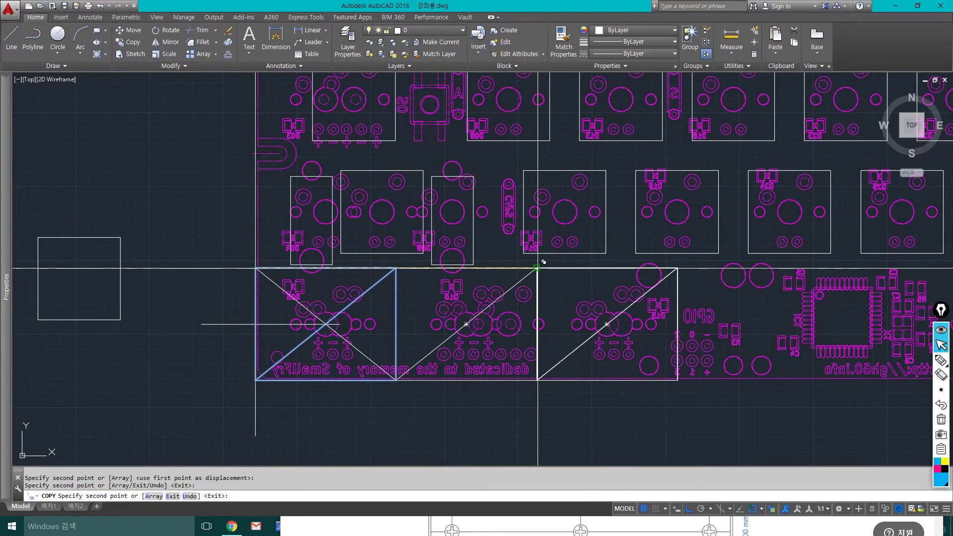
key(Escape)
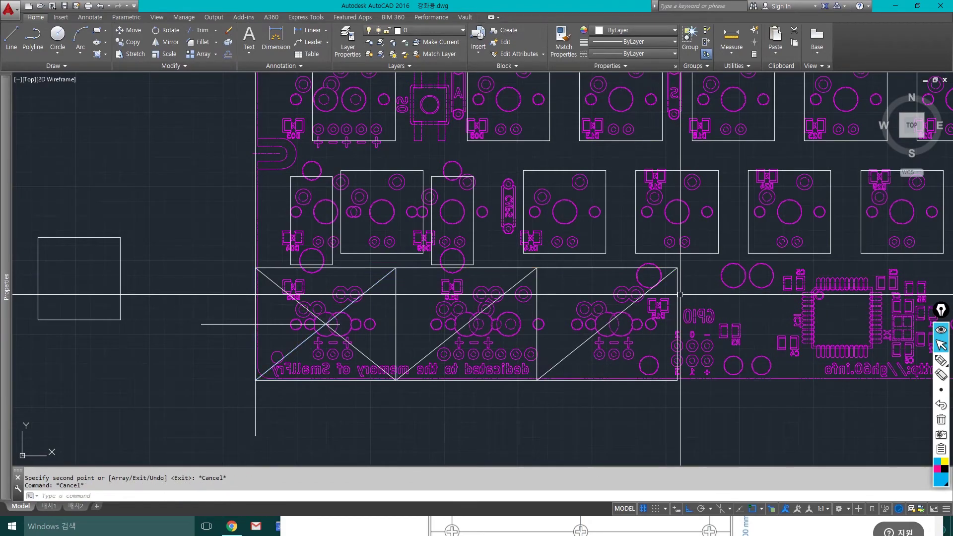
scroll(694, 318, down, 5)
scroll(458, 315, up, 3)
scroll(373, 308, down, 1)
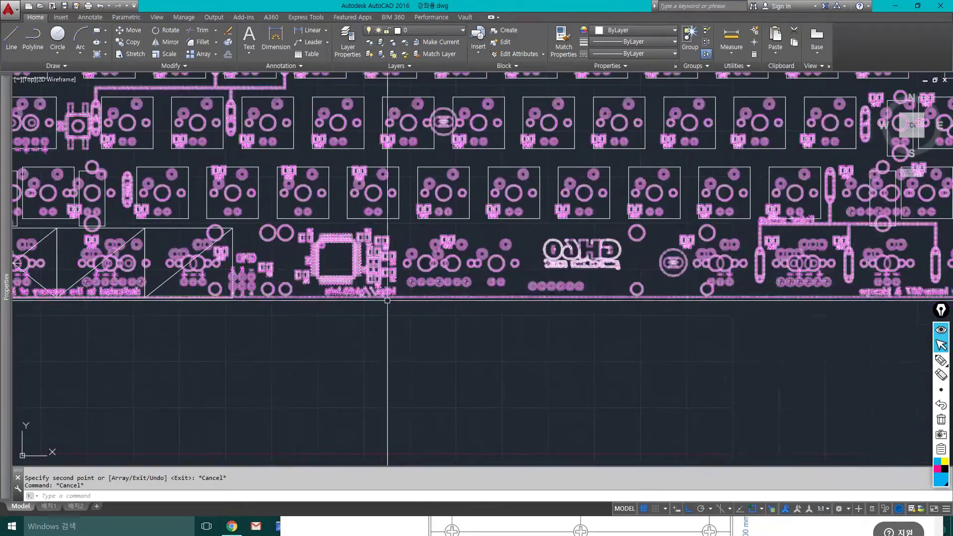
scroll(372, 308, down, 1)
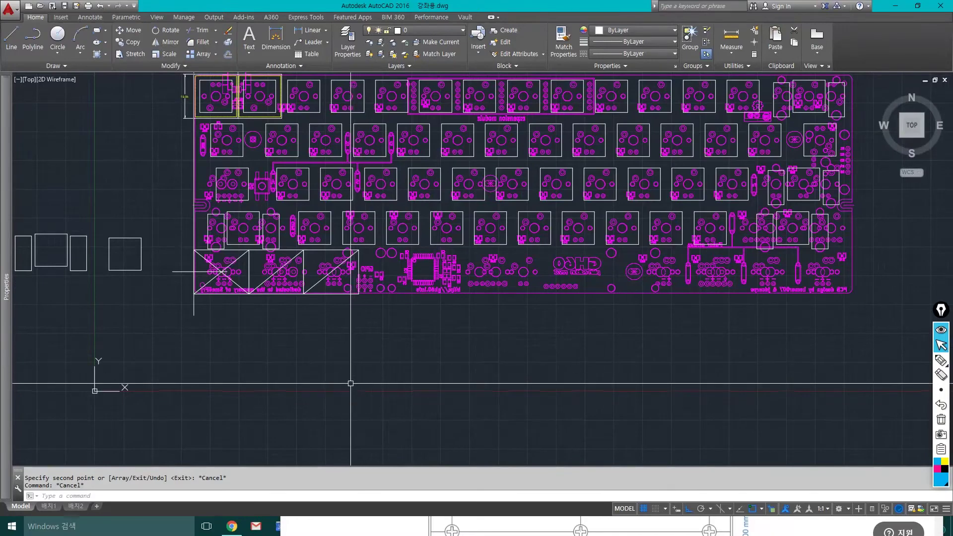
- Draw a horizontal line below the board and offset a parallel copy above it
text(l)
key(Return)
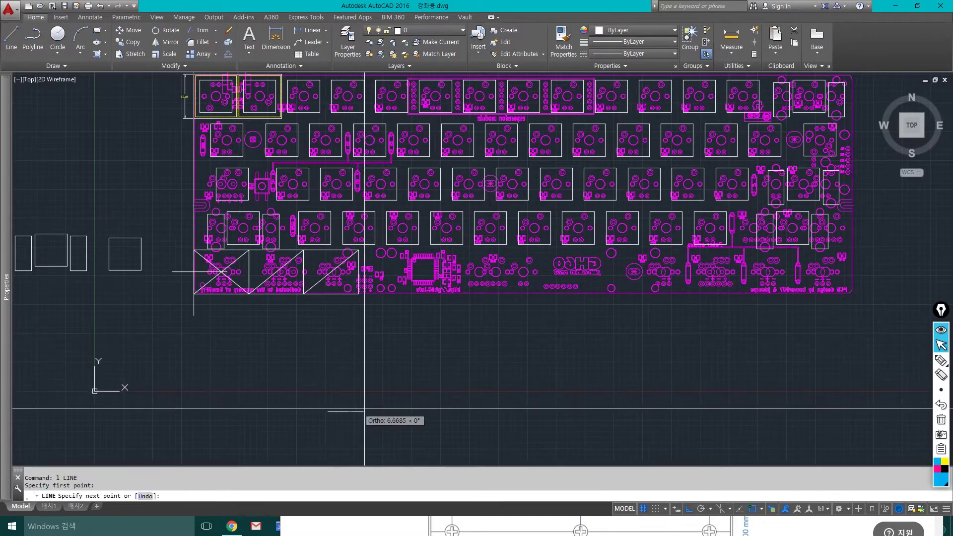
click(327, 411)
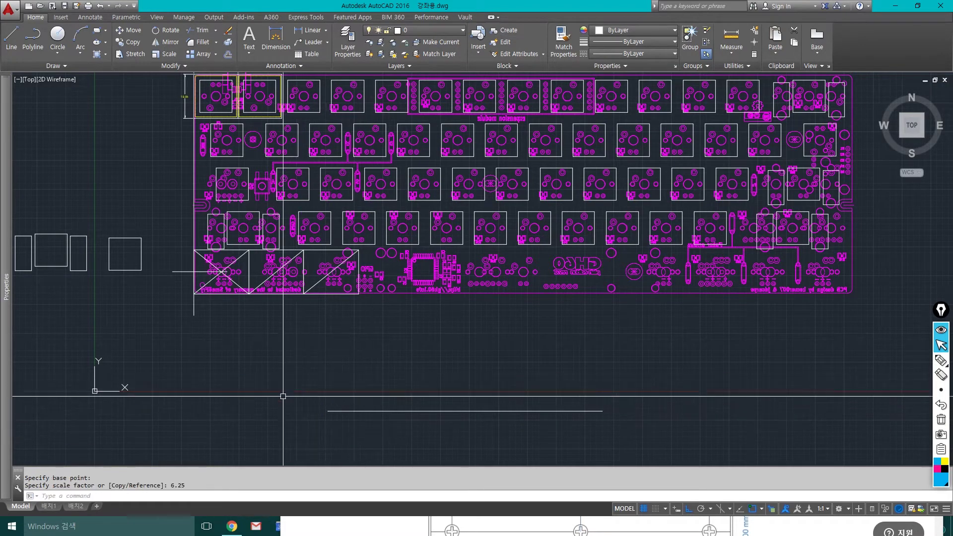
key(Escape)
key(Escape)
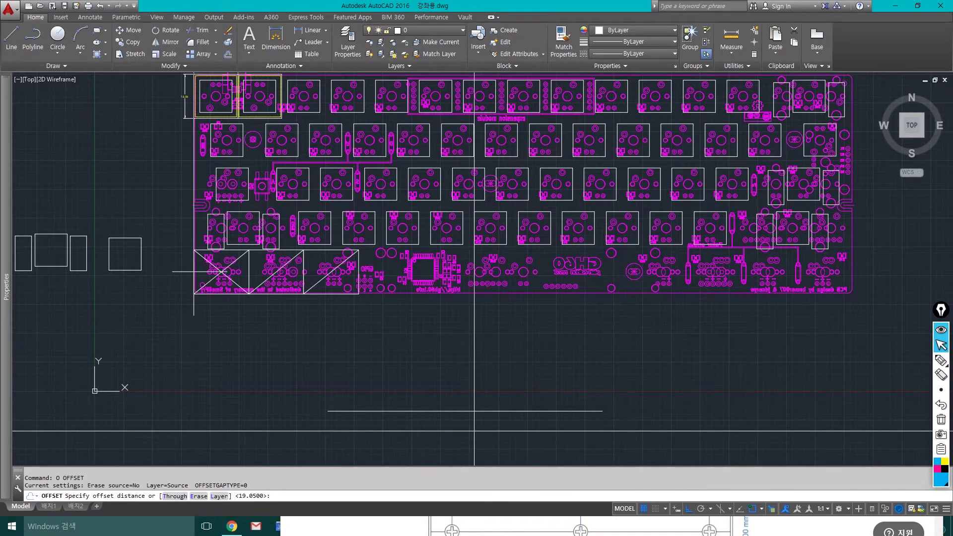
click(434, 410)
click(435, 389)
text(r)
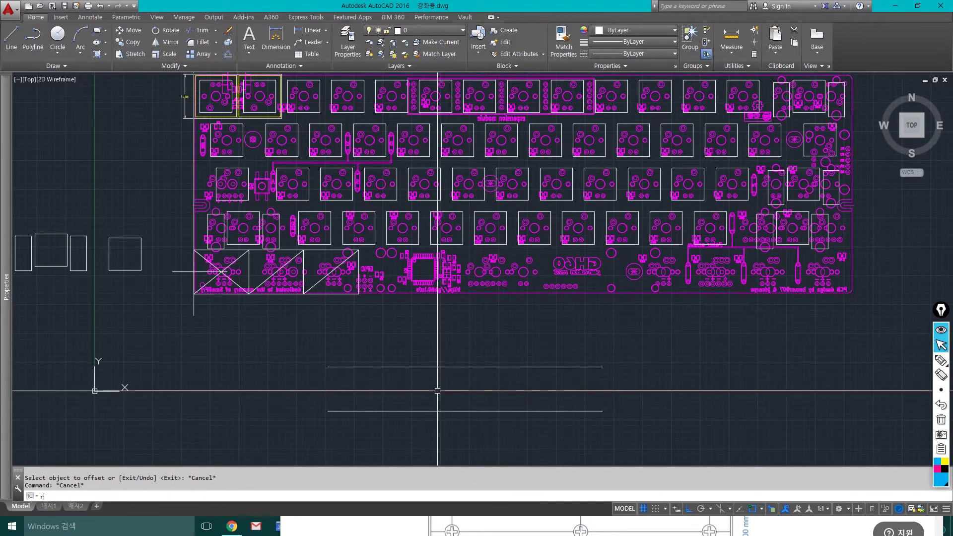
- Draw a long rectangle between the two lines' ends and delete a stray small rectangle
text(ec)
key(Return)
click(328, 411)
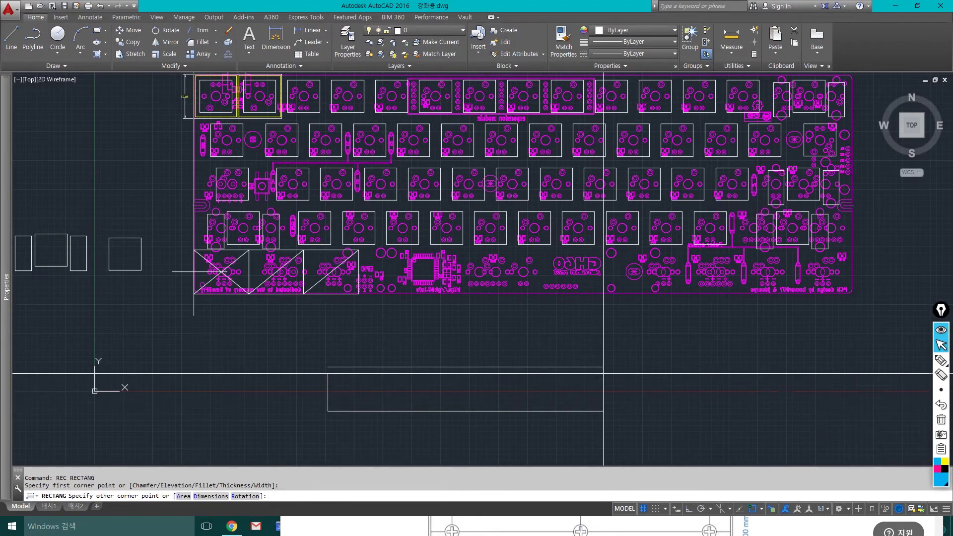
click(602, 367)
key(Return)
text(m)
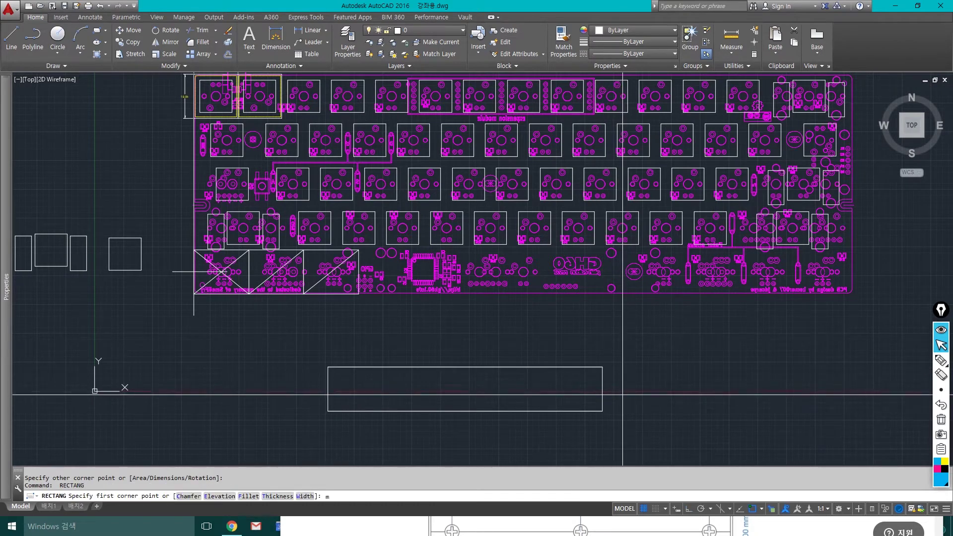
click(623, 394)
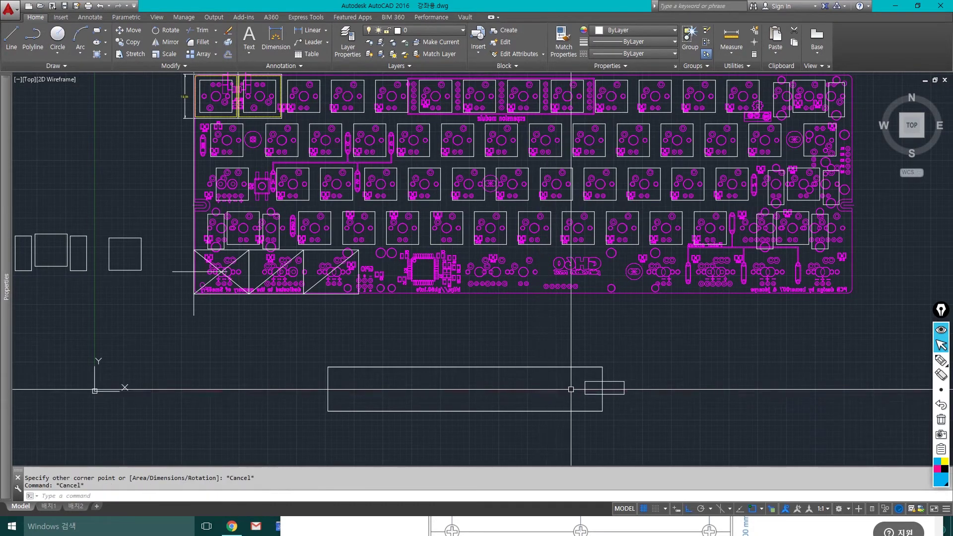
drag(578, 377, 627, 399)
key(Delete)
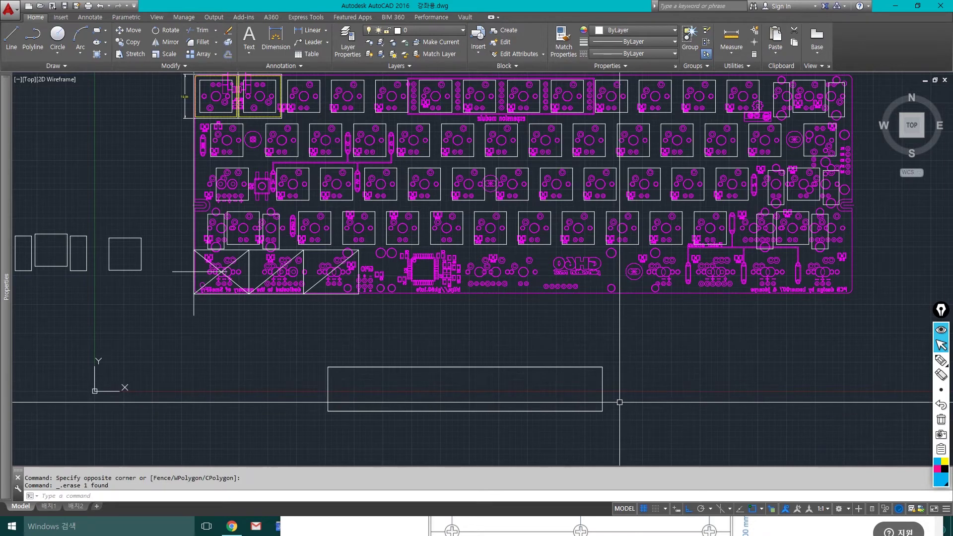
- Move the long rectangle away from the two horizontal lines
text(m)
key(Return)
click(620, 403)
click(564, 372)
key(Return)
click(529, 385)
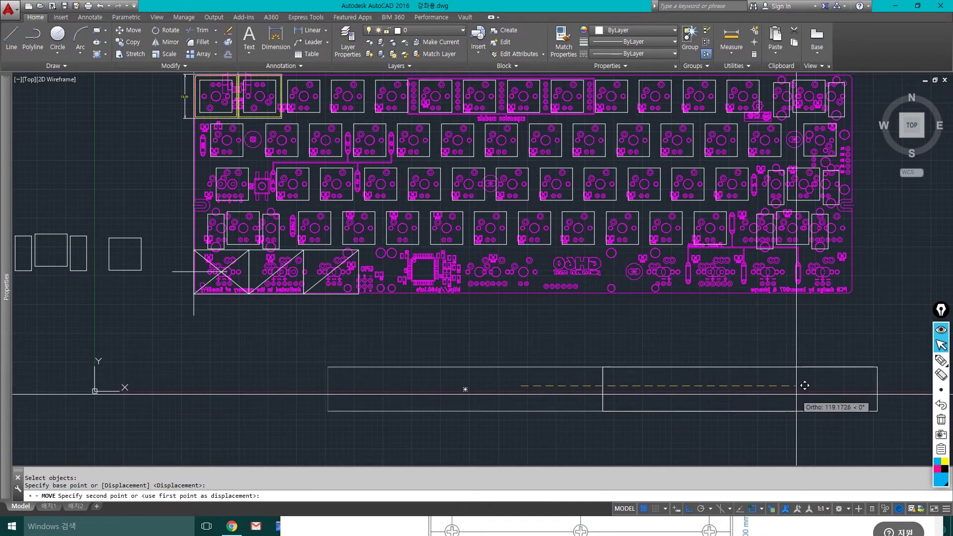
click(821, 385)
key(Escape)
key(Escape)
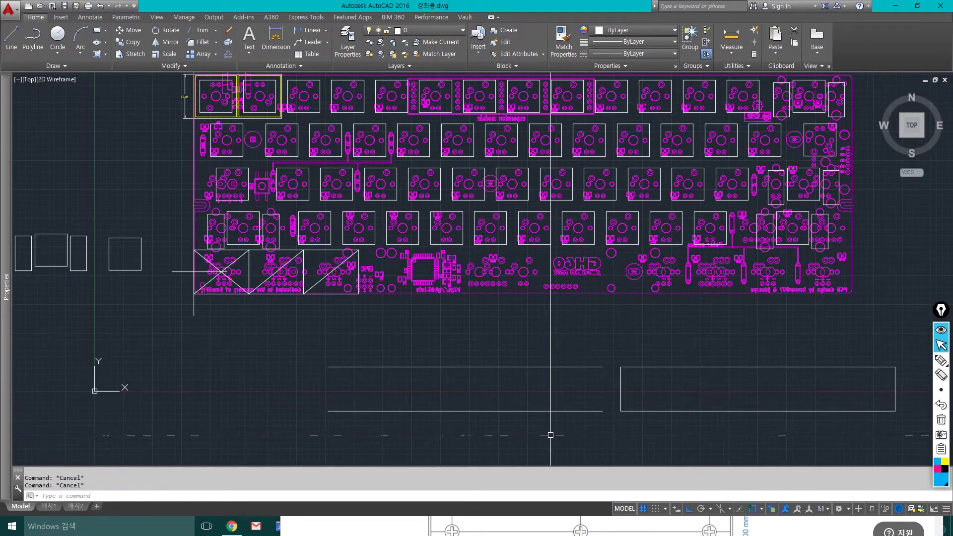
- Erase the two leftover horizontal lines and move the long rectangle left below the PCB
click(550, 434)
click(457, 346)
key(Delete)
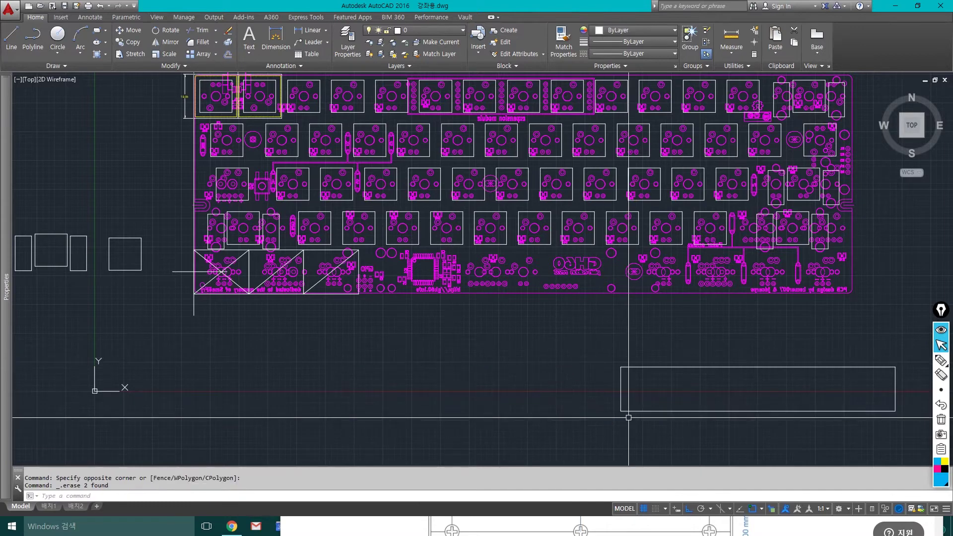
text(m)
key(Return)
click(660, 404)
click(617, 413)
key(Return)
click(546, 437)
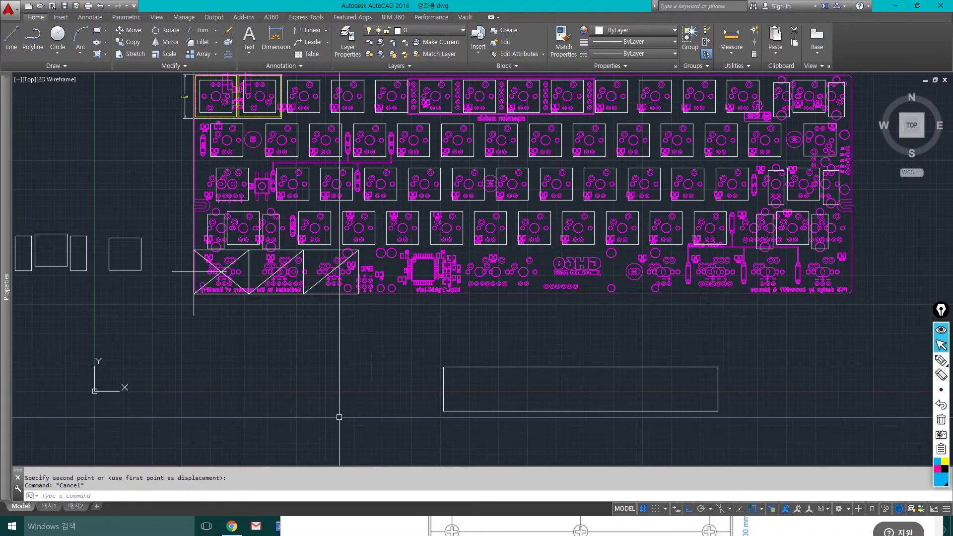
- Draw one corner-to-corner diagonal across the long rectangle
text(l)
key(Return)
click(674, 416)
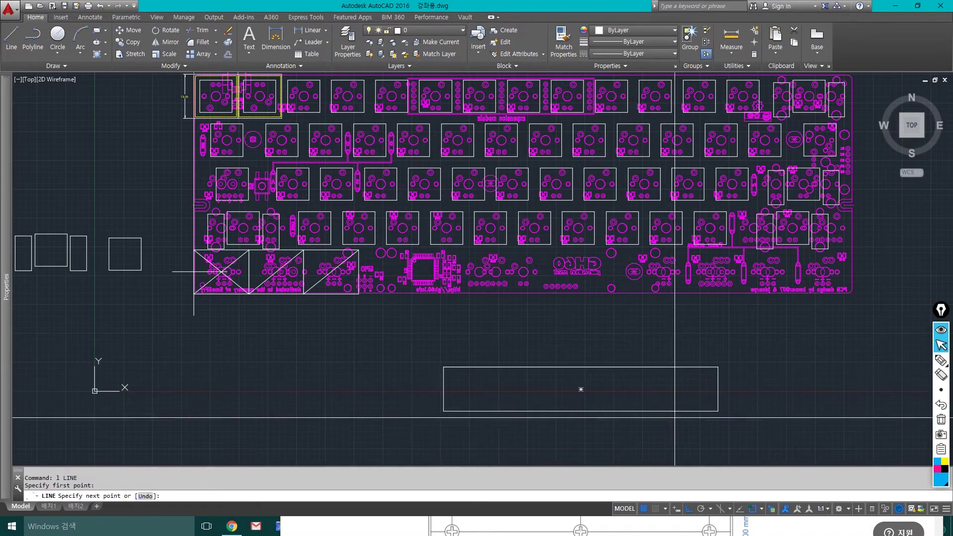
click(718, 411)
key(Return)
key(Return)
- Add the second diagonal to complete the X in the long rectangle
click(717, 367)
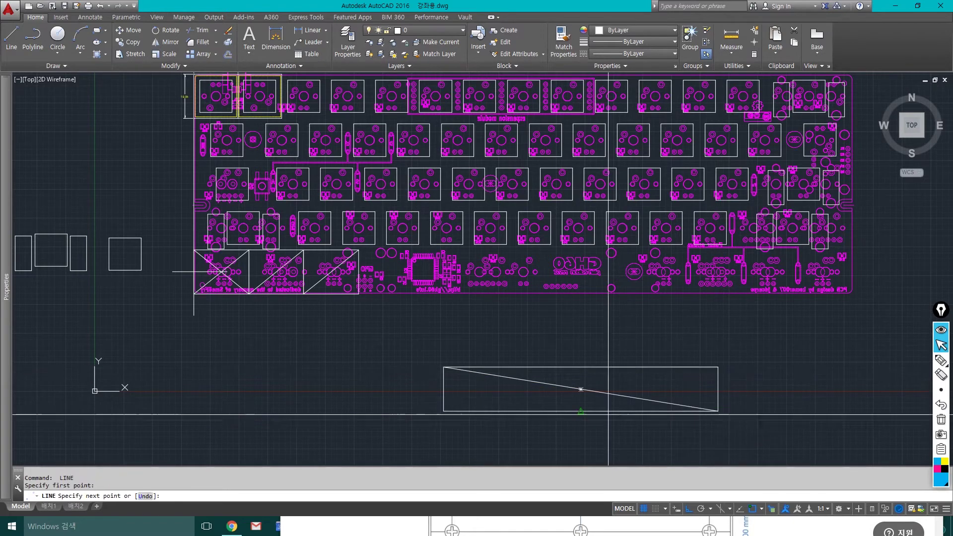
click(443, 411)
key(Return)
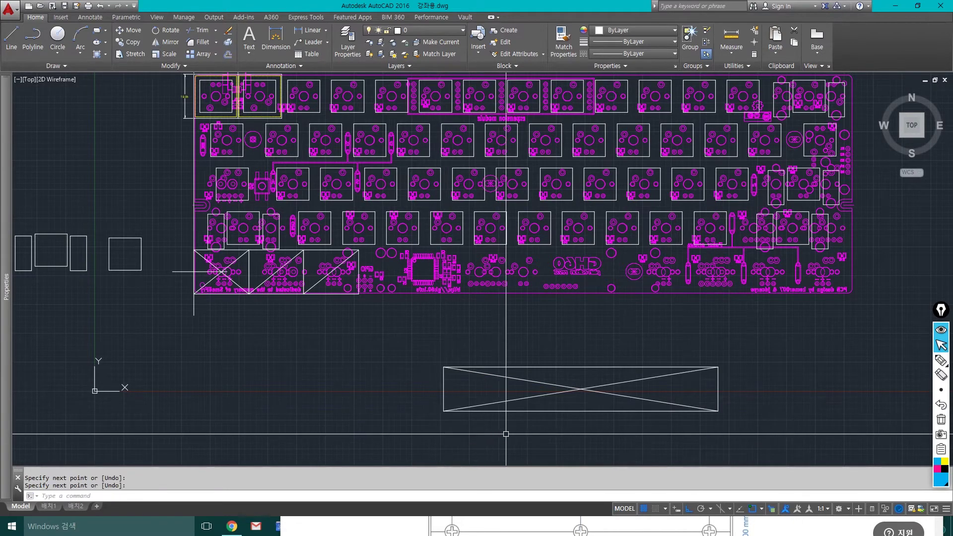
- Move the long rectangle by its top-left corner onto the PCB's bottom row beside the three boxes
text(m)
key(Return)
click(517, 362)
click(393, 372)
key(Return)
click(443, 367)
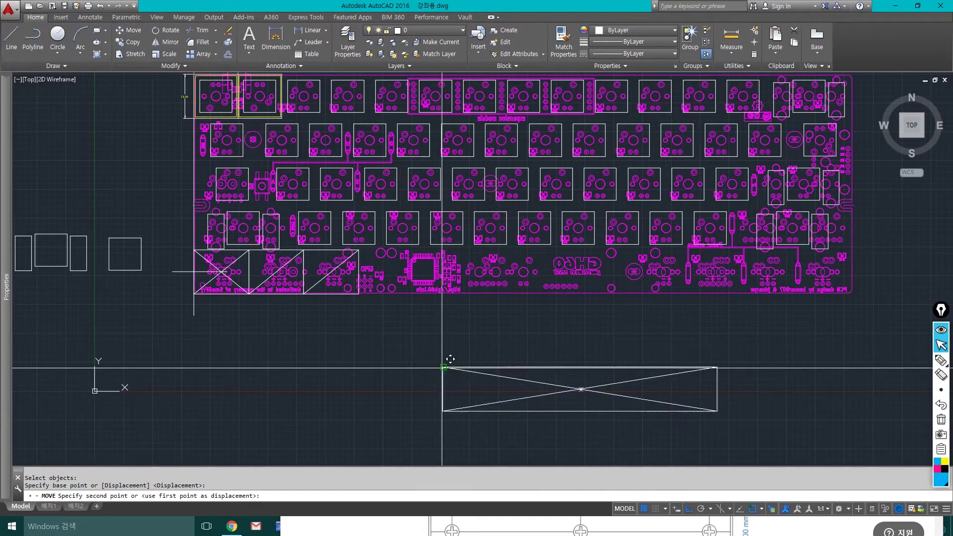
click(444, 256)
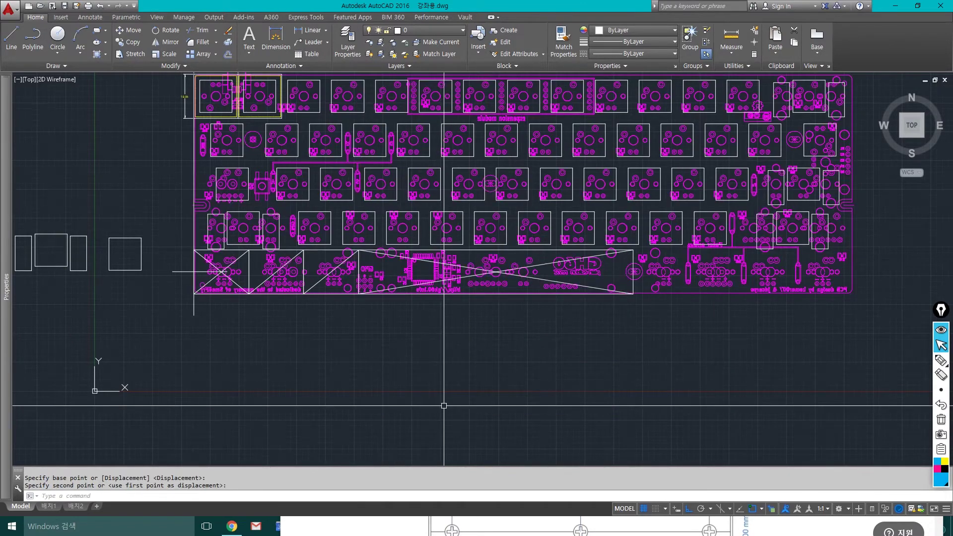
key(Escape)
key(Escape)
scroll(494, 271, up, 8)
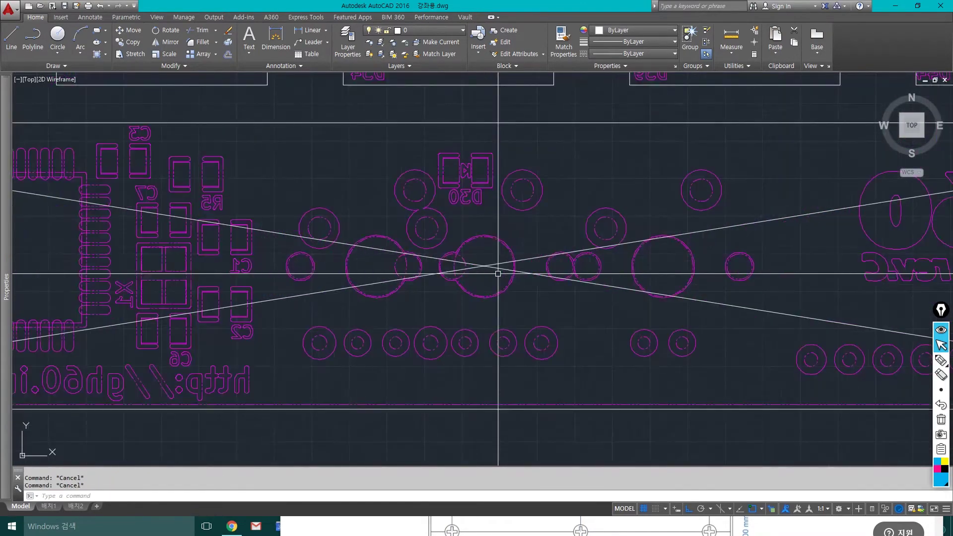
scroll(484, 272, down, 1)
scroll(485, 273, down, 4)
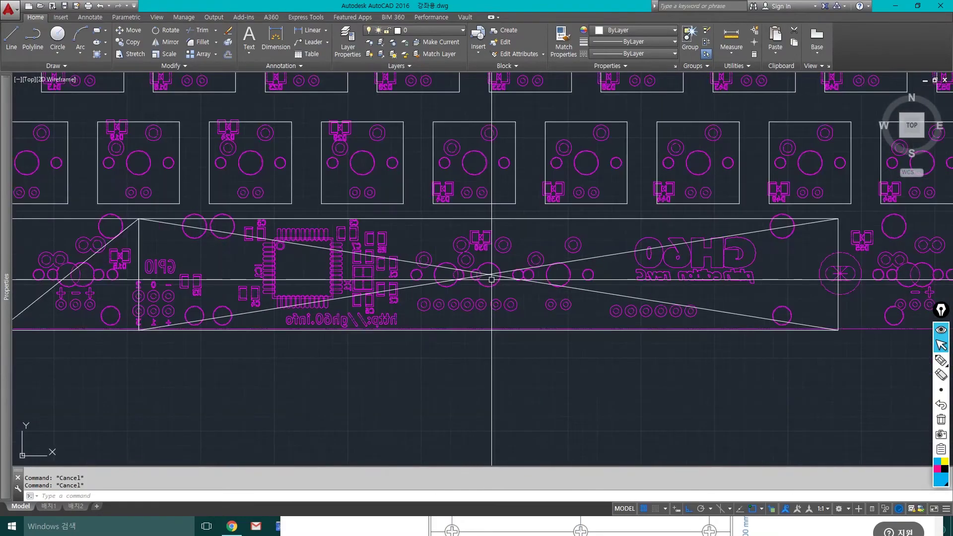
scroll(481, 286, down, 2)
scroll(482, 287, down, 2)
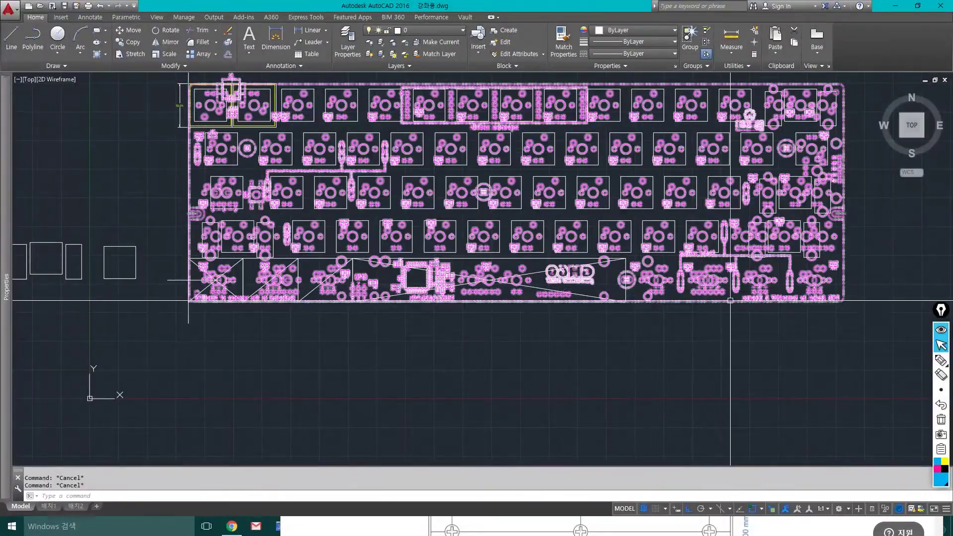
scroll(316, 284, up, 6)
text(CO)
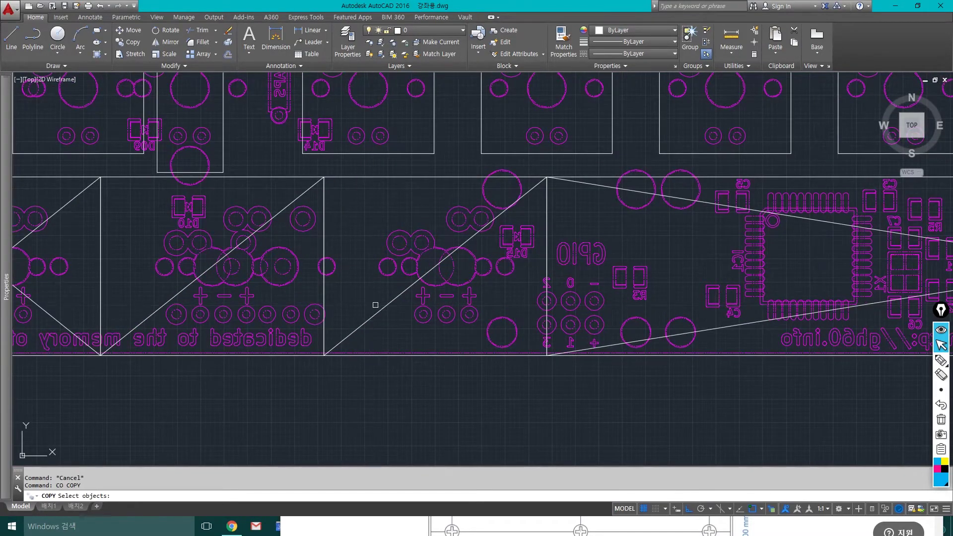
- Copy the split box by its top-left corner to the position right of the long rectangle
key(Return)
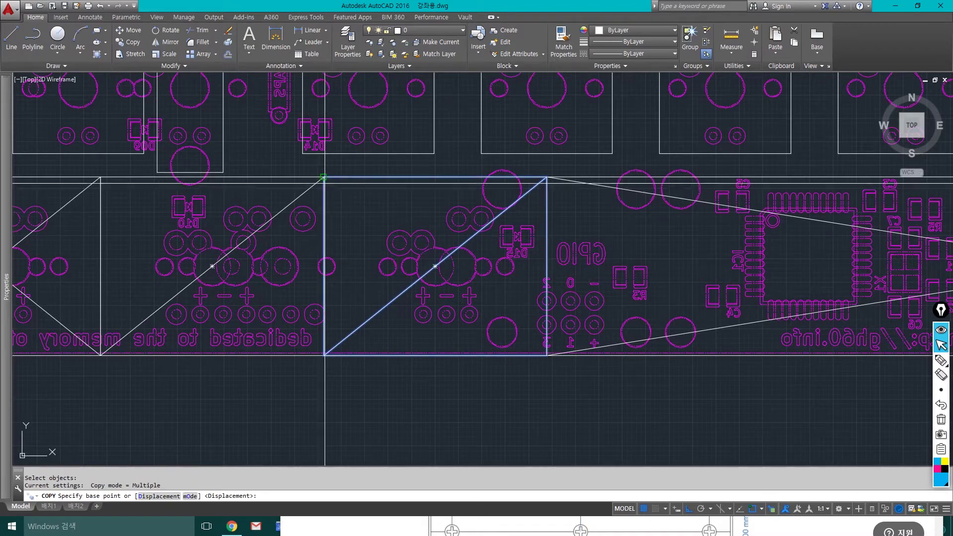
click(324, 177)
scroll(322, 181, down, 8)
scroll(525, 200, up, 6)
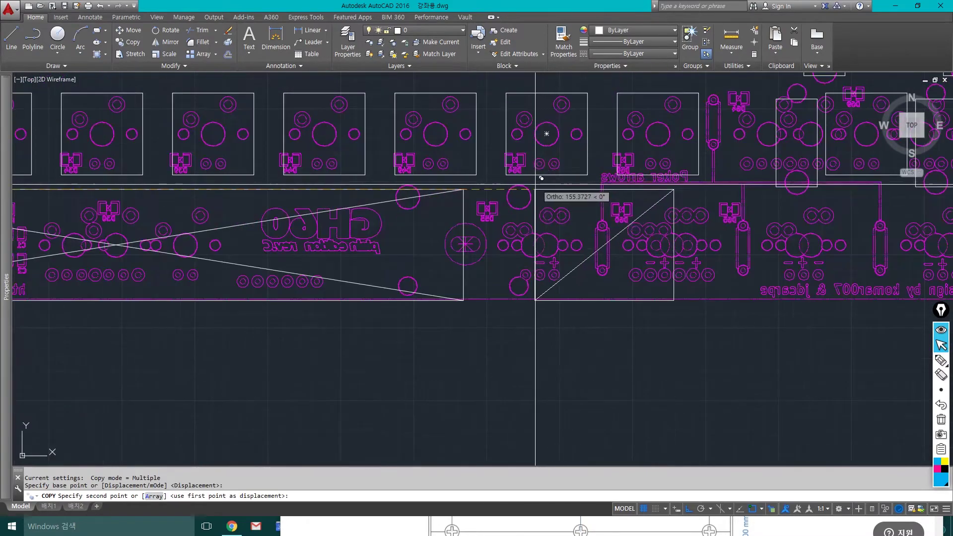
click(463, 189)
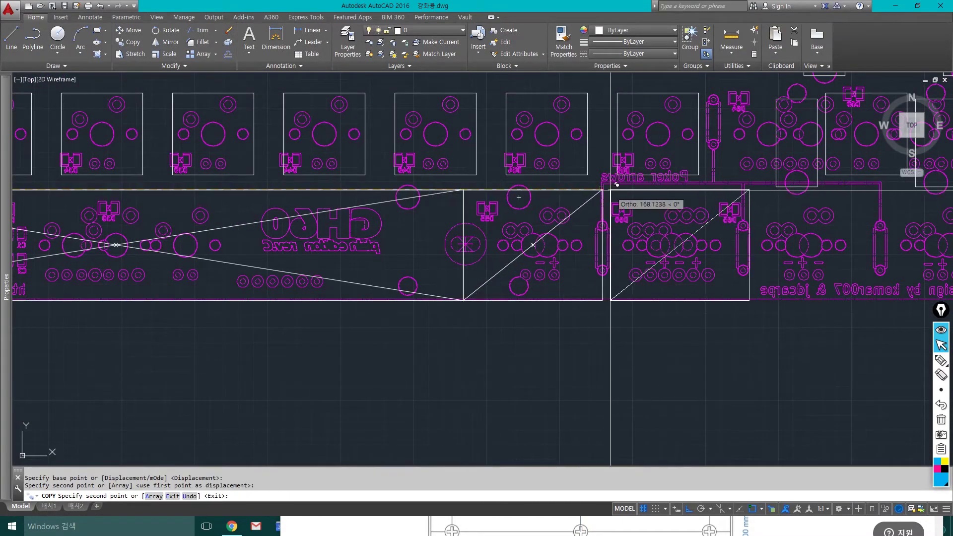
scroll(606, 200, up, 5)
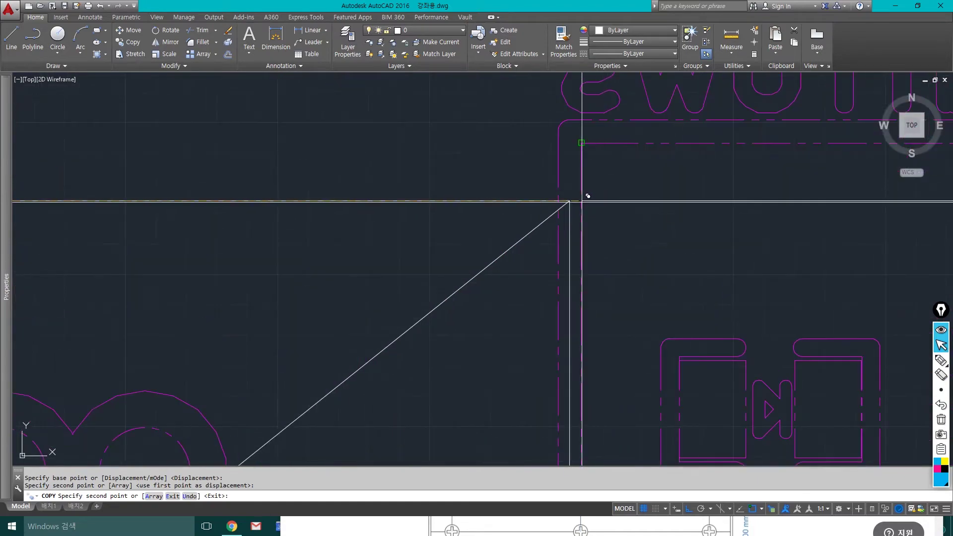
scroll(620, 209, down, 6)
scroll(334, 266, up, 2)
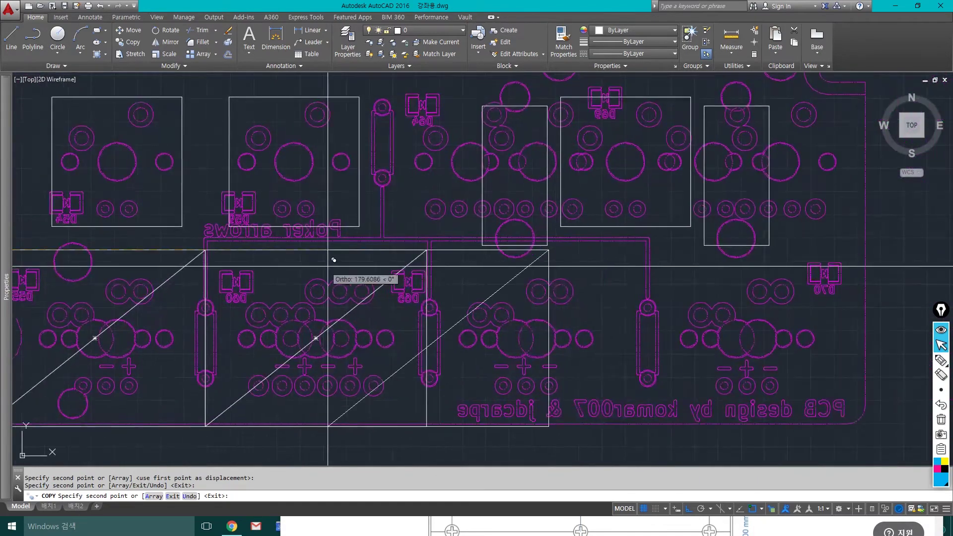
scroll(436, 248, up, 2)
scroll(452, 244, up, 2)
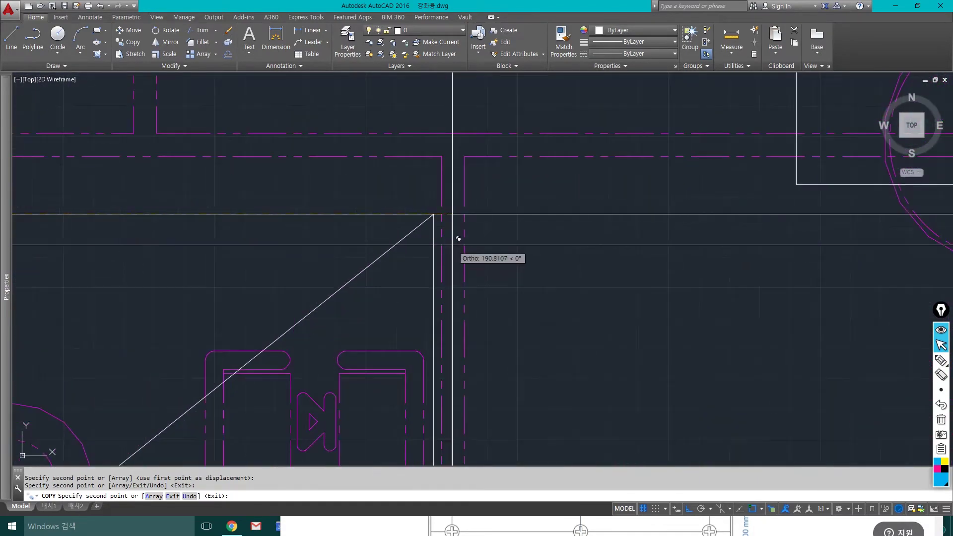
- Place another split-box copy at the next bottom-row corner, then pan back to the left boxes
click(436, 214)
scroll(436, 215, down, 2)
scroll(436, 214, down, 1)
scroll(658, 206, up, 2)
scroll(655, 224, up, 2)
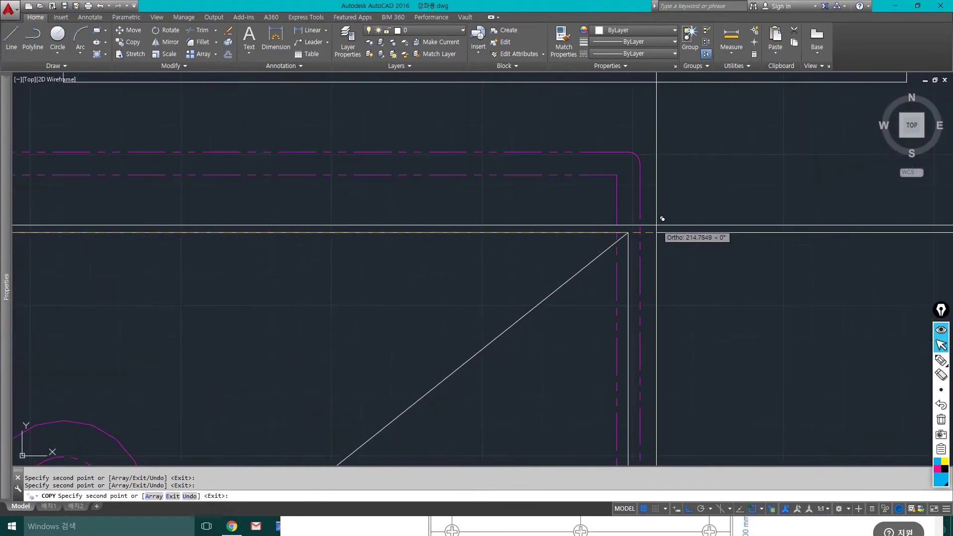
scroll(635, 232, up, 1)
scroll(635, 236, down, 3)
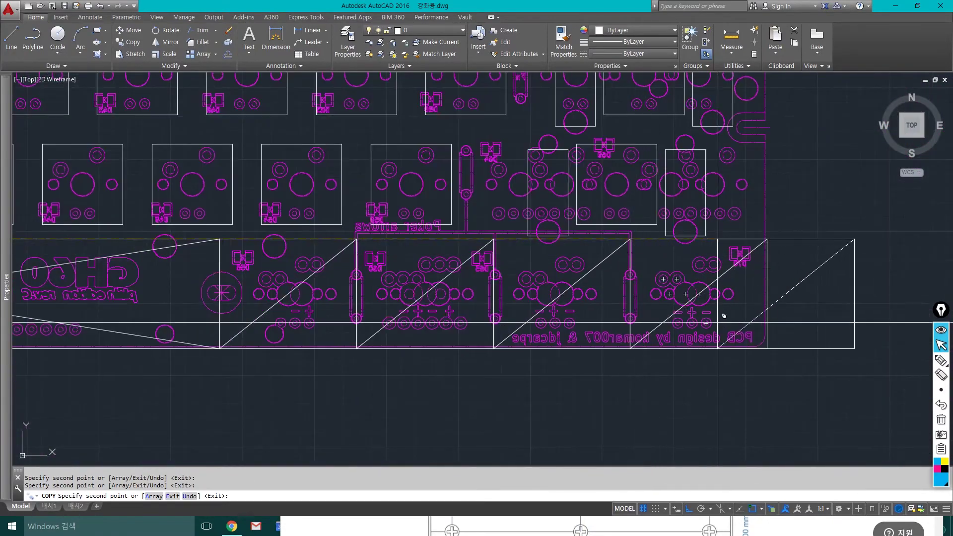
key(Escape)
key(Escape)
scroll(740, 367, up, 1)
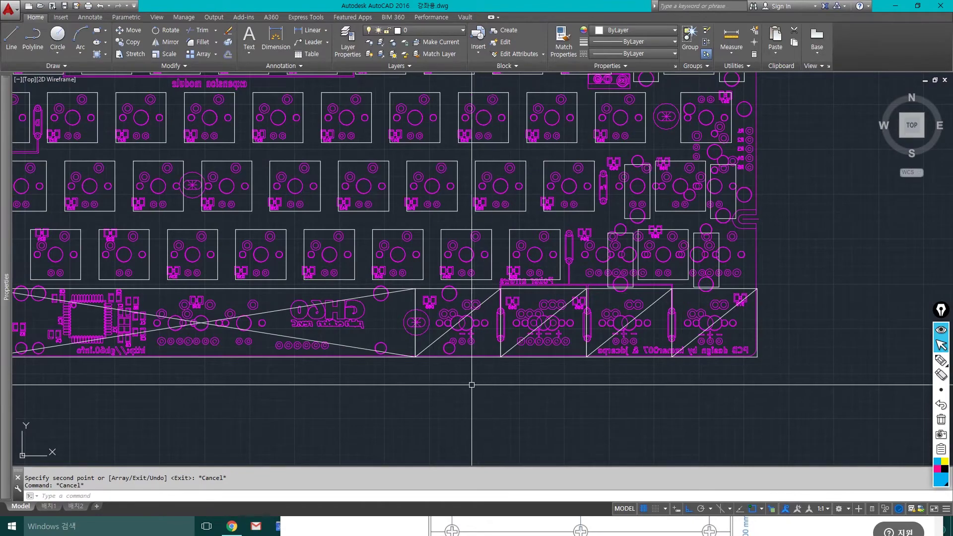
middle_drag(471, 385, 561, 358)
scroll(533, 358, down, 1)
scroll(623, 334, down, 1)
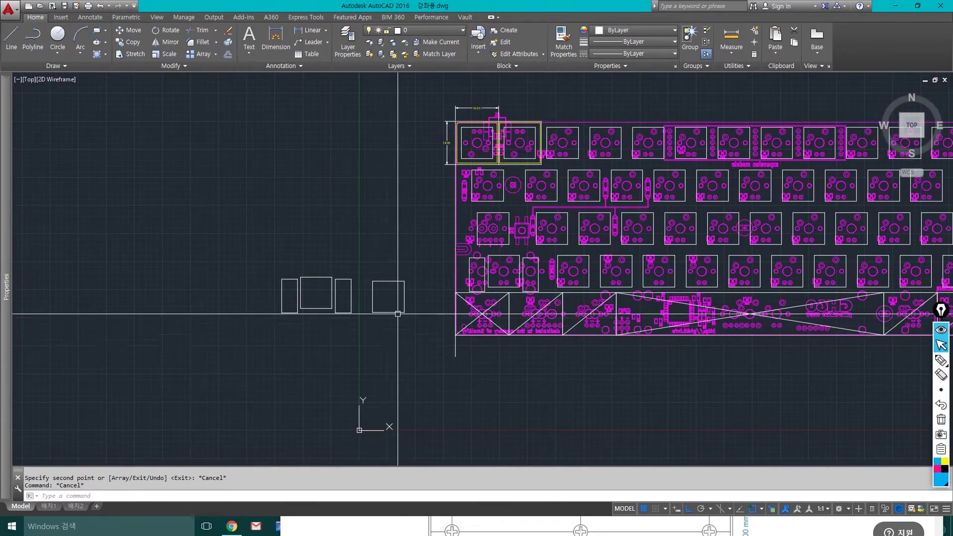
- Copy the 1.25u key square onto two crossed boxes in the bottom row, with ortho off
scroll(397, 313, up, 4)
text(o)
key(Return)
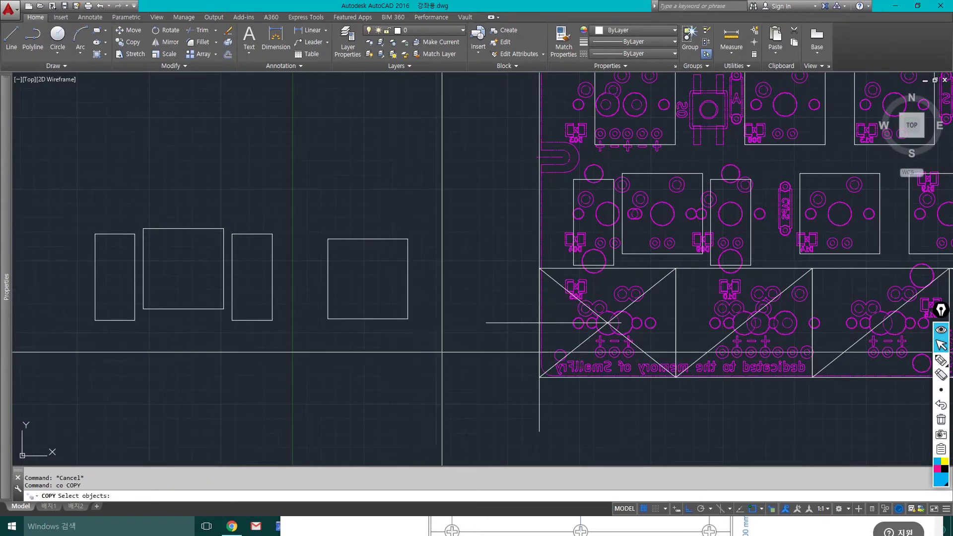
click(408, 299)
key(Return)
click(367, 279)
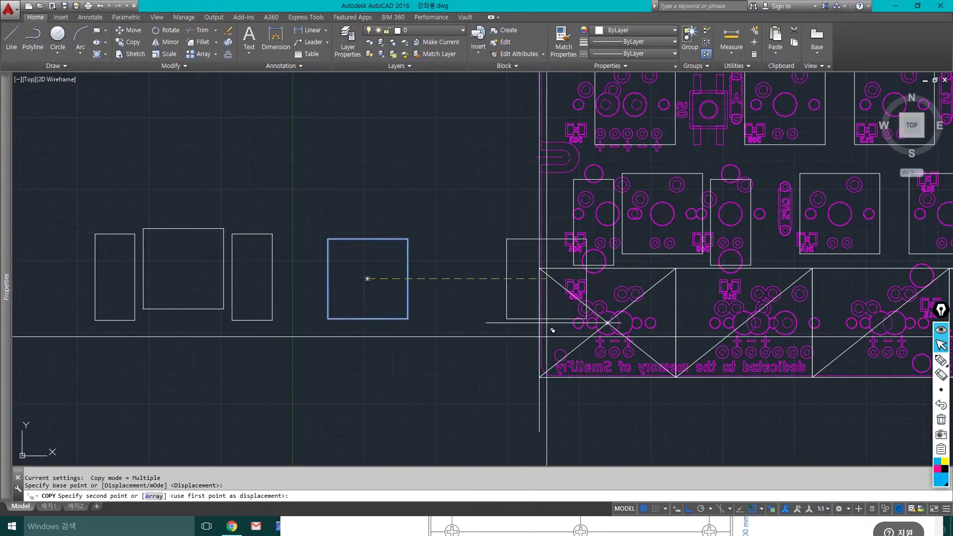
scroll(607, 323, up, 5)
scroll(606, 297, up, 3)
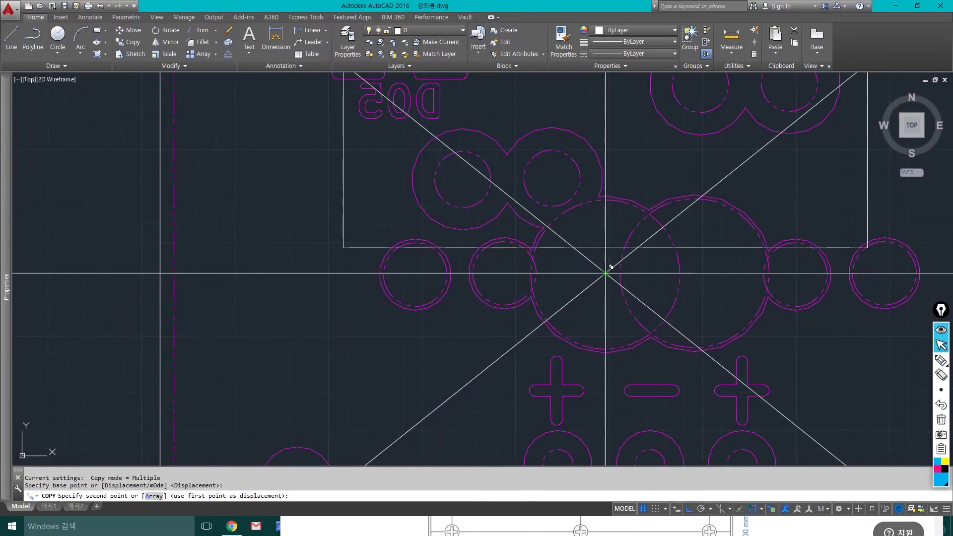
key(F8)
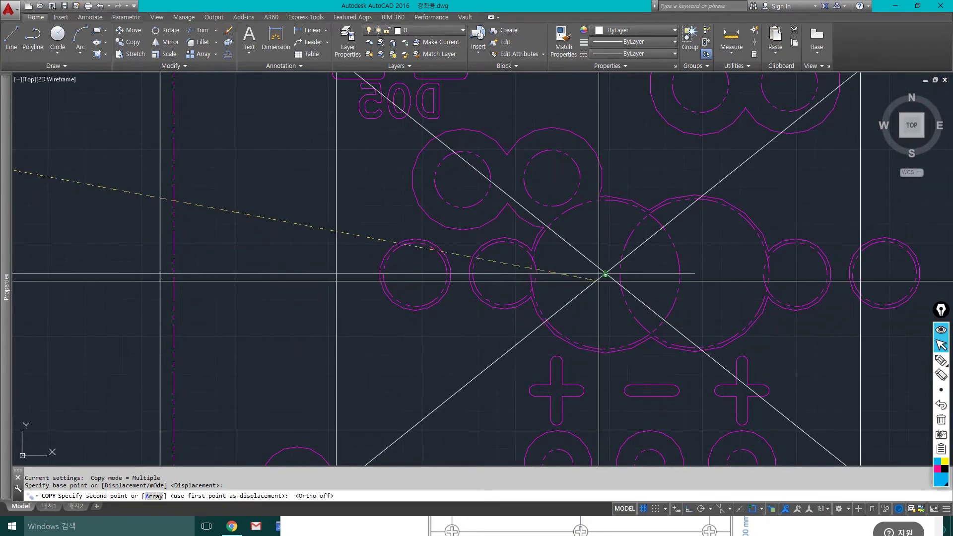
click(611, 268)
scroll(610, 268, down, 4)
scroll(398, 345, down, 2)
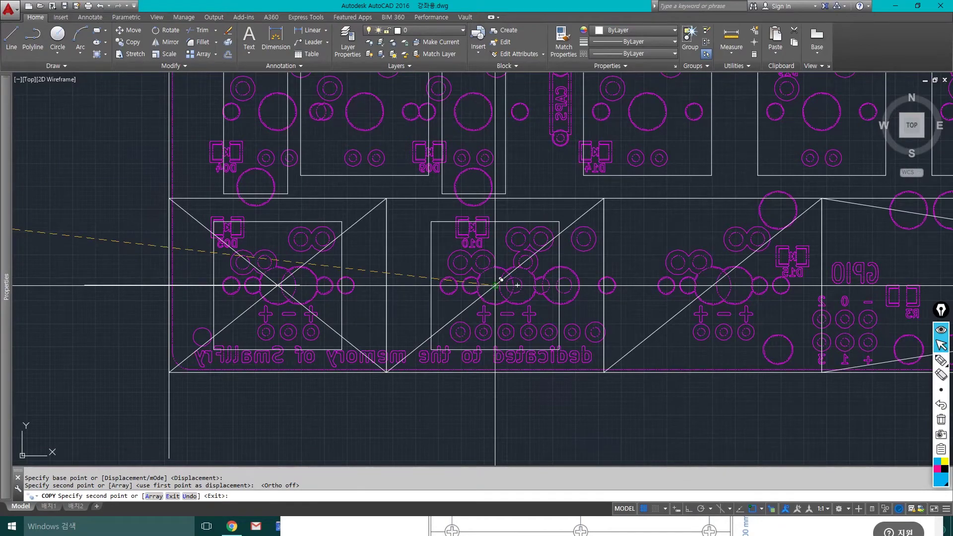
click(494, 286)
- Place one more key-outline copy over the spacebar footprint and end the copy
mouse_move(715, 291)
middle_down()
mouse_move(526, 334)
mouse_move(248, 329)
middle_up()
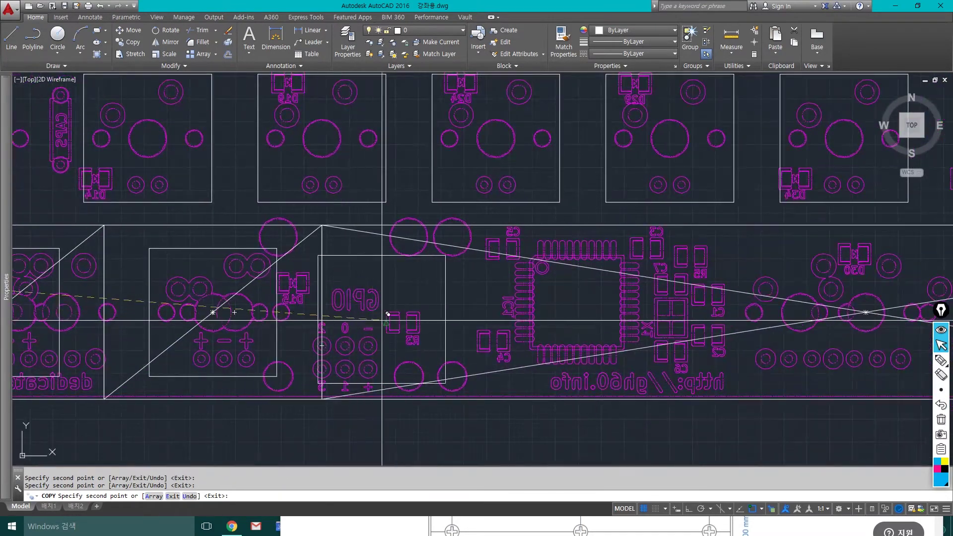
scroll(382, 320, down, 3)
scroll(496, 338, up, 3)
scroll(490, 342, up, 2)
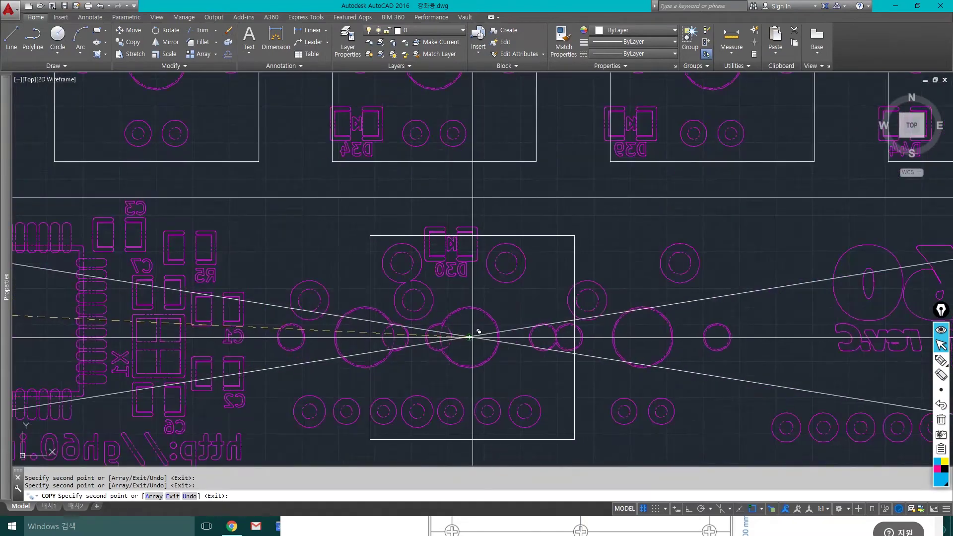
scroll(470, 337, down, 3)
scroll(447, 342, up, 2)
middle_drag(427, 355, 352, 355)
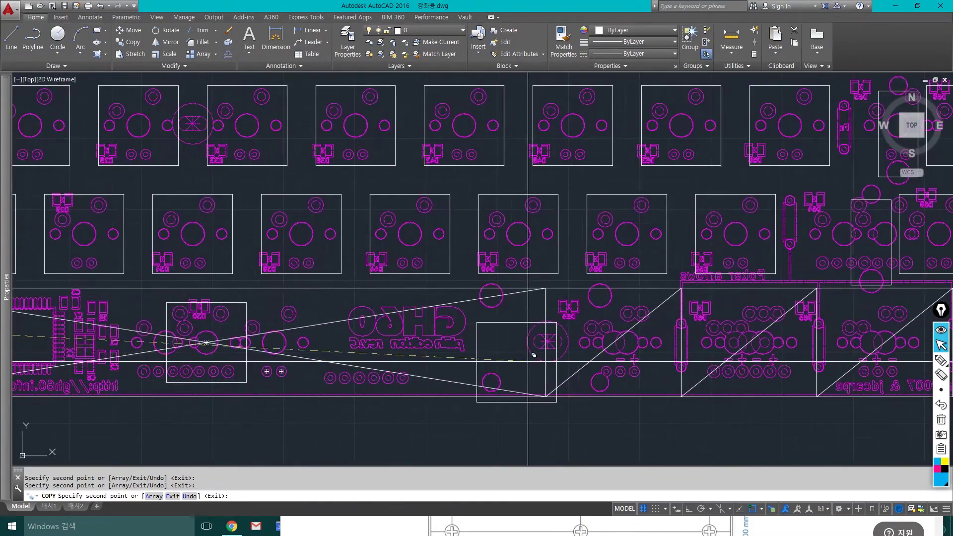
scroll(352, 354, down, 1)
scroll(380, 357, up, 3)
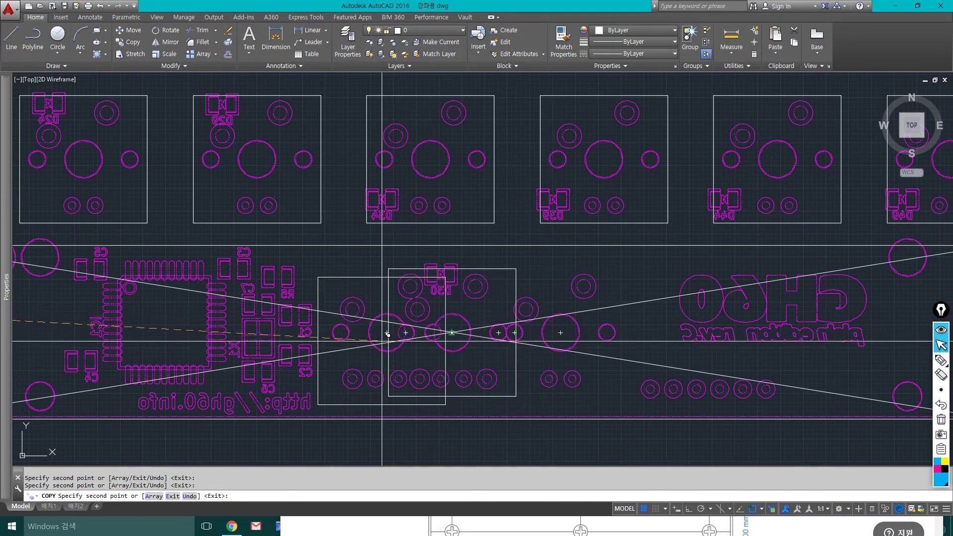
click(561, 332)
key(Escape)
text(rec)
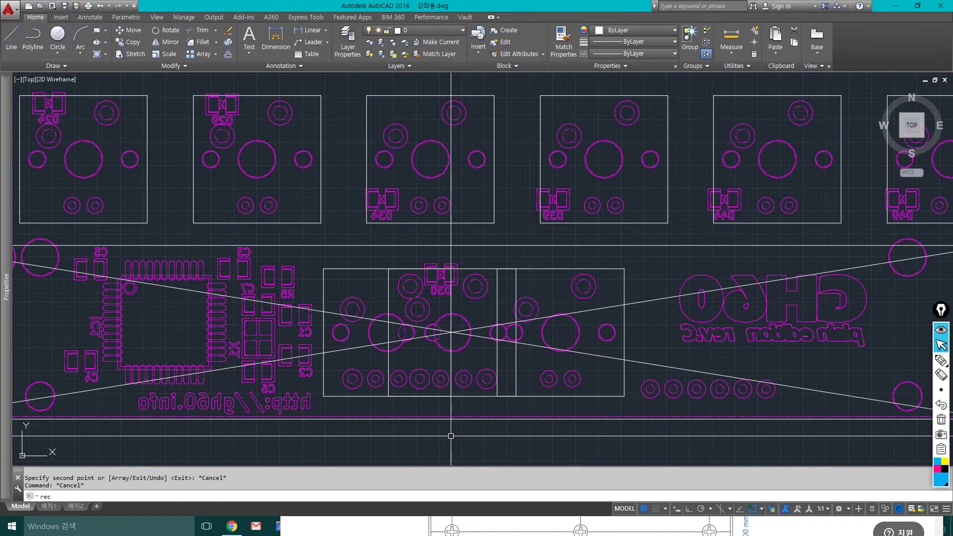
- Draw one wide rectangle spanning the spacebar footprint
key(Return)
click(323, 269)
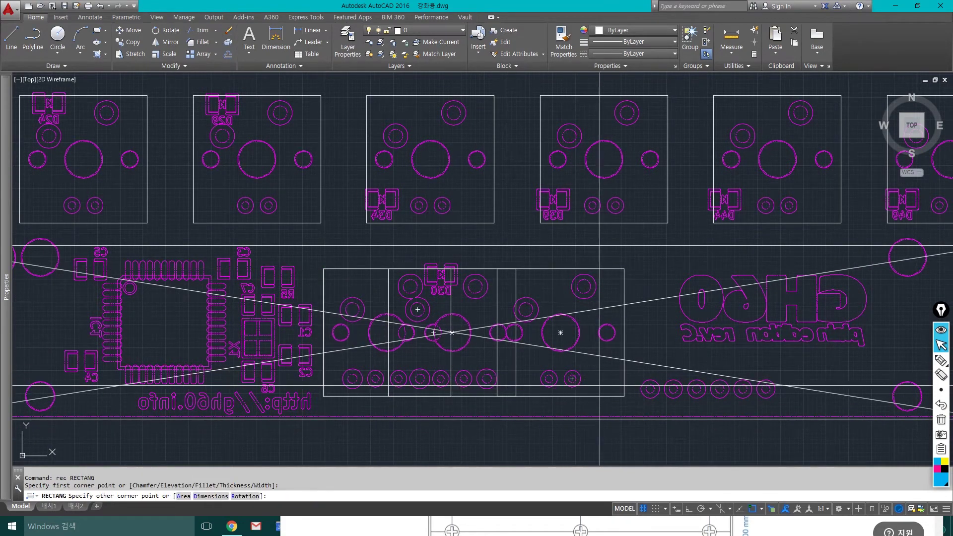
click(624, 396)
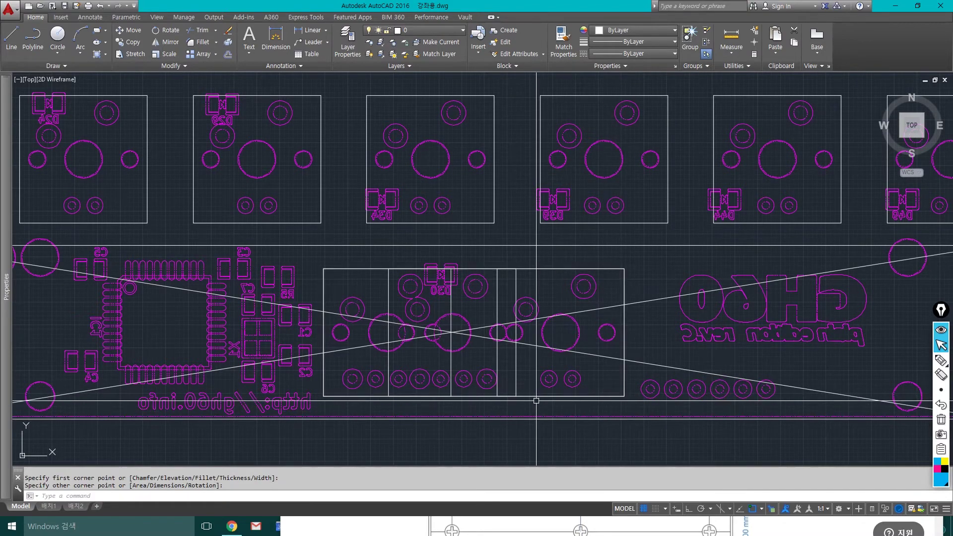
- Erase the key-outline copies overlapping the spacebar rectangle, keeping only the wide rectangle
key(Escape)
key(Escape)
click(536, 372)
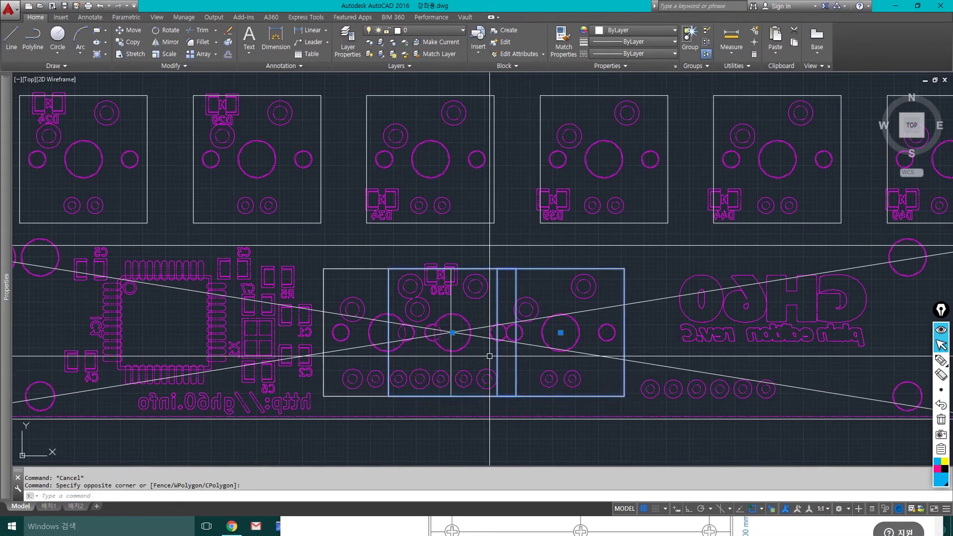
key(Delete)
key(Escape)
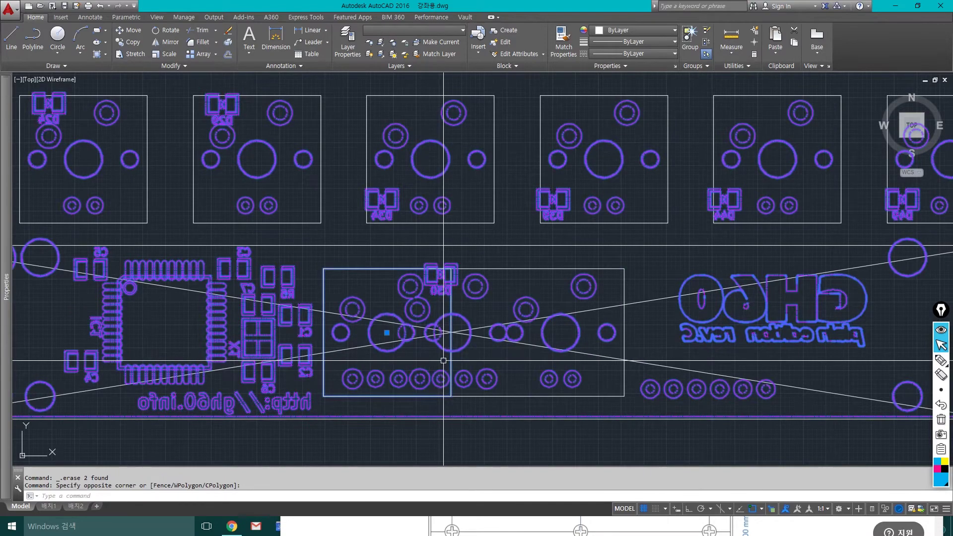
key(Escape)
click(437, 359)
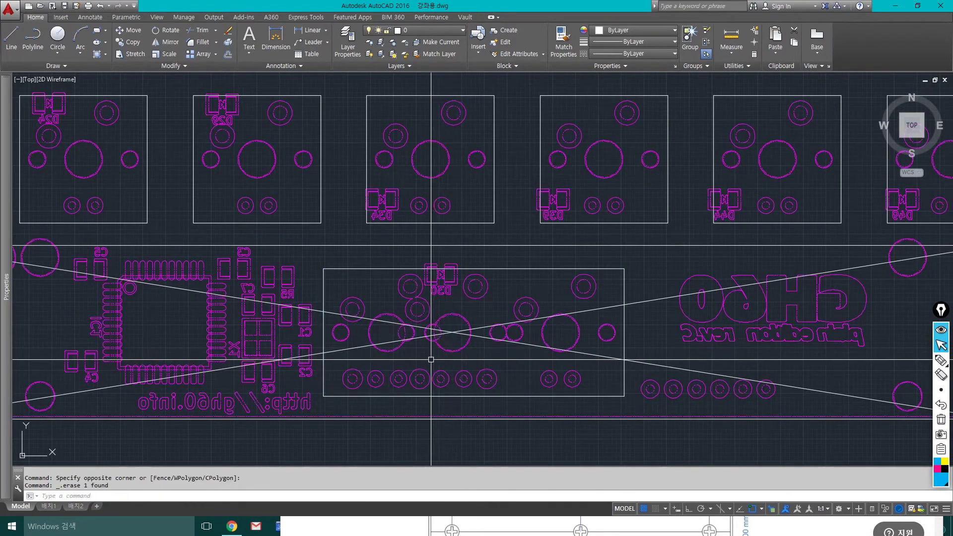
click(502, 271)
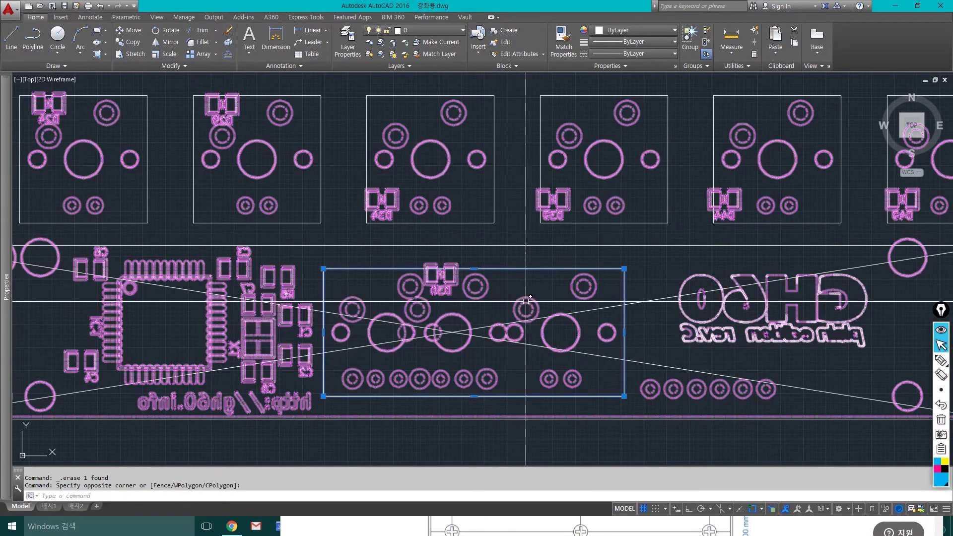
key(Escape)
key(Escape)
- Copy the standard key outline onto the three modifier footprints right of the spacebar
scroll(434, 381, down, 4)
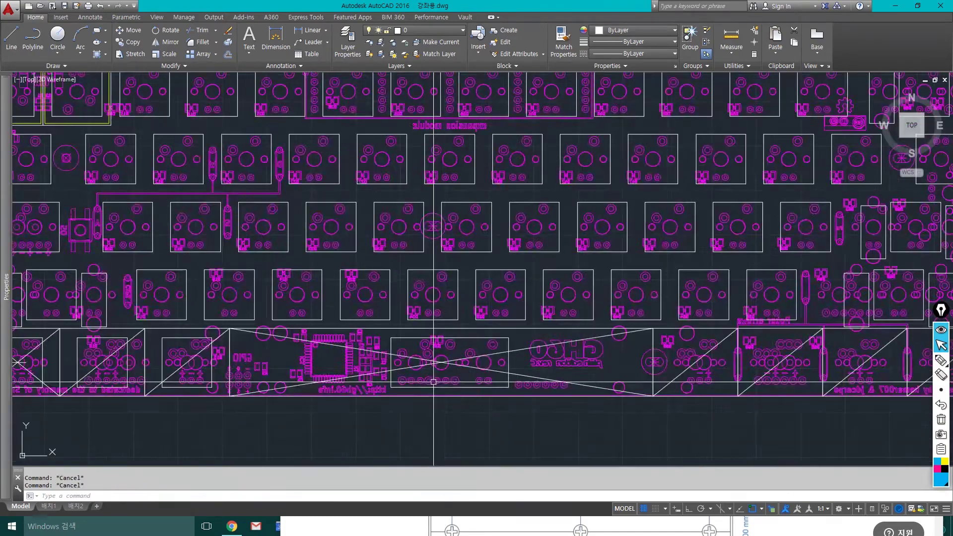
scroll(463, 377, up, 2)
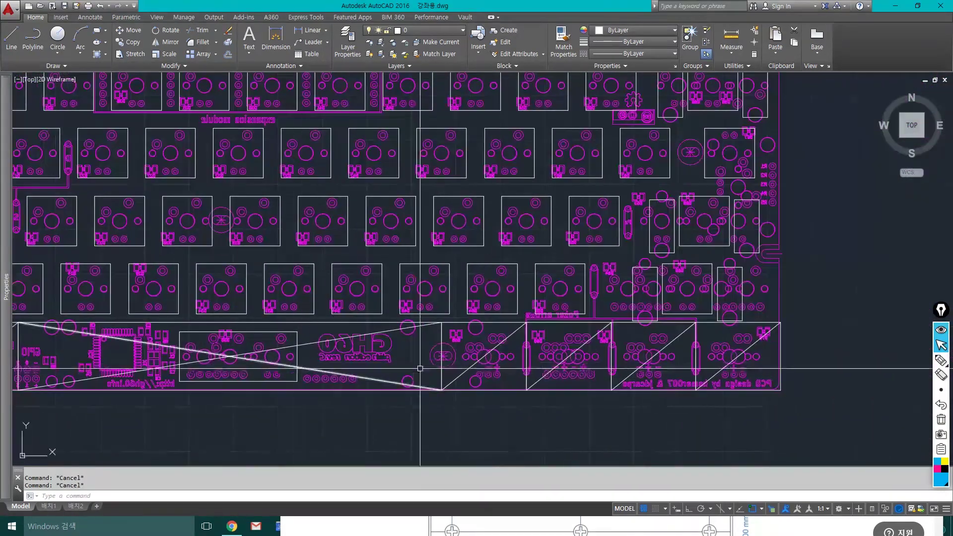
scroll(497, 352, up, 2)
scroll(497, 352, down, 4)
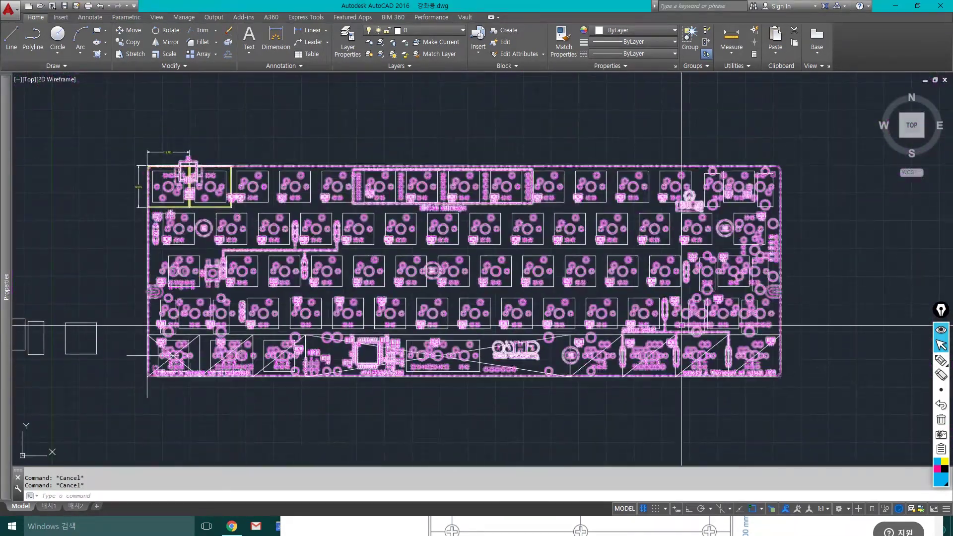
scroll(508, 327, up, 2)
scroll(444, 347, up, 2)
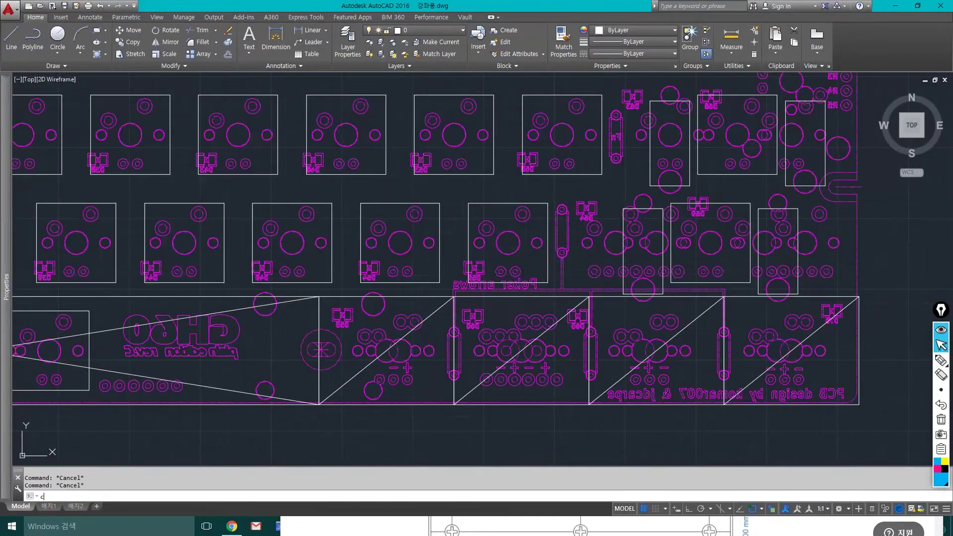
click(399, 244)
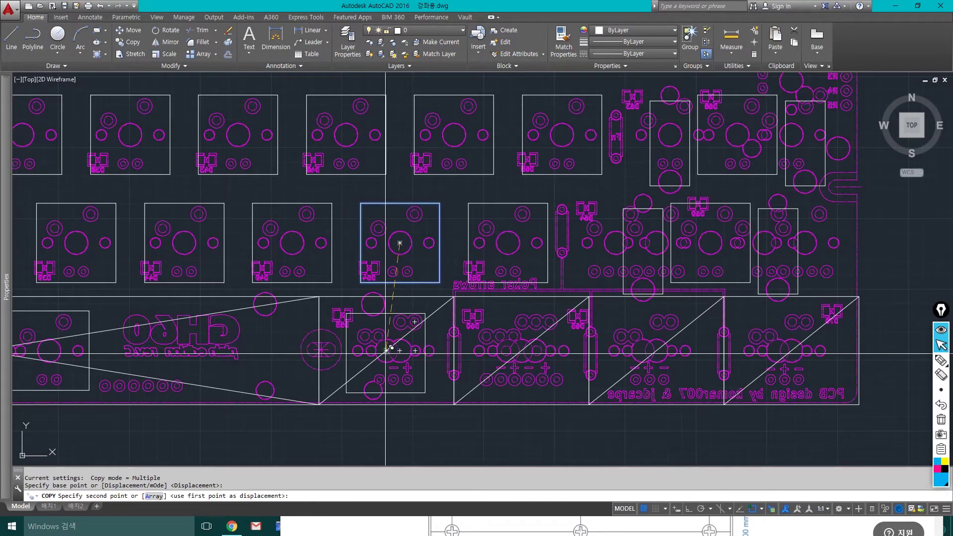
scroll(386, 352, up, 4)
click(419, 344)
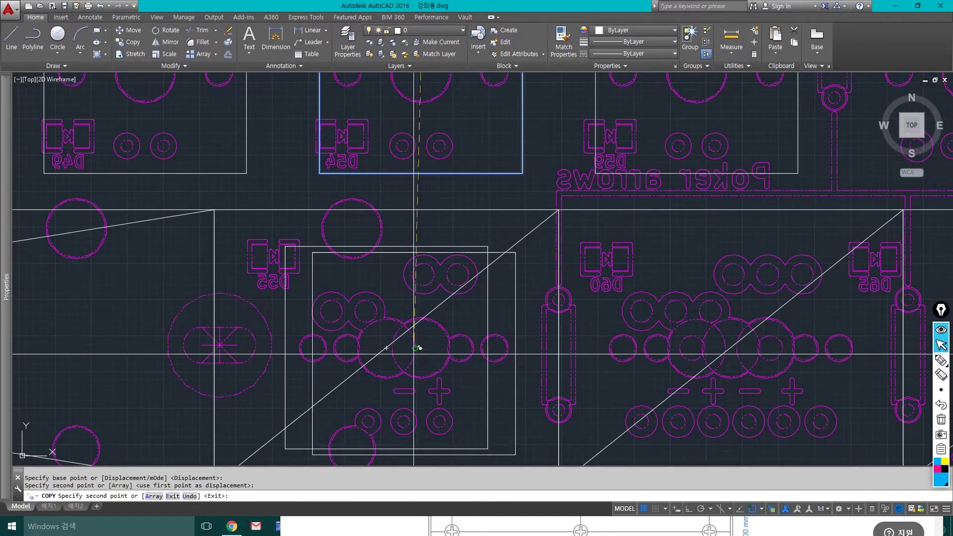
middle_drag(601, 343, 340, 328)
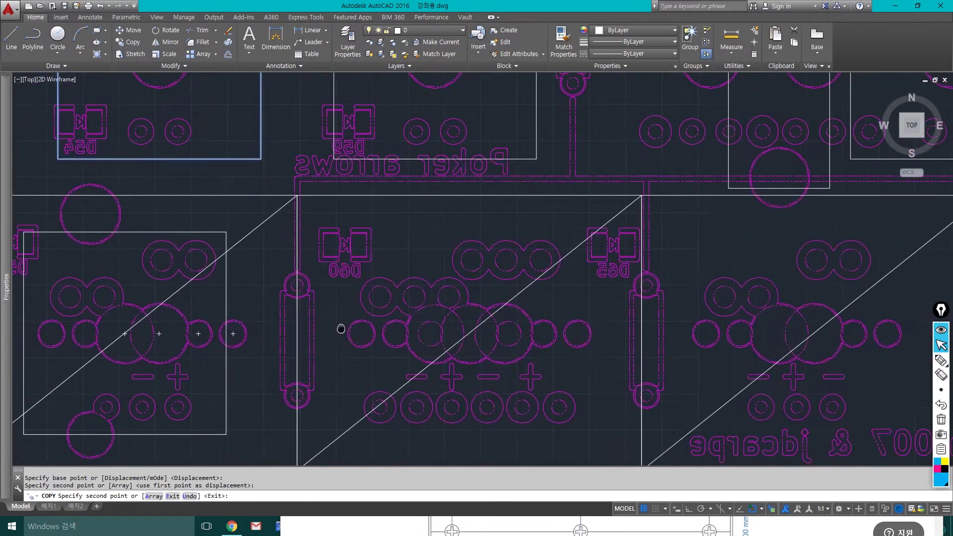
click(475, 328)
middle_drag(593, 353, 209, 323)
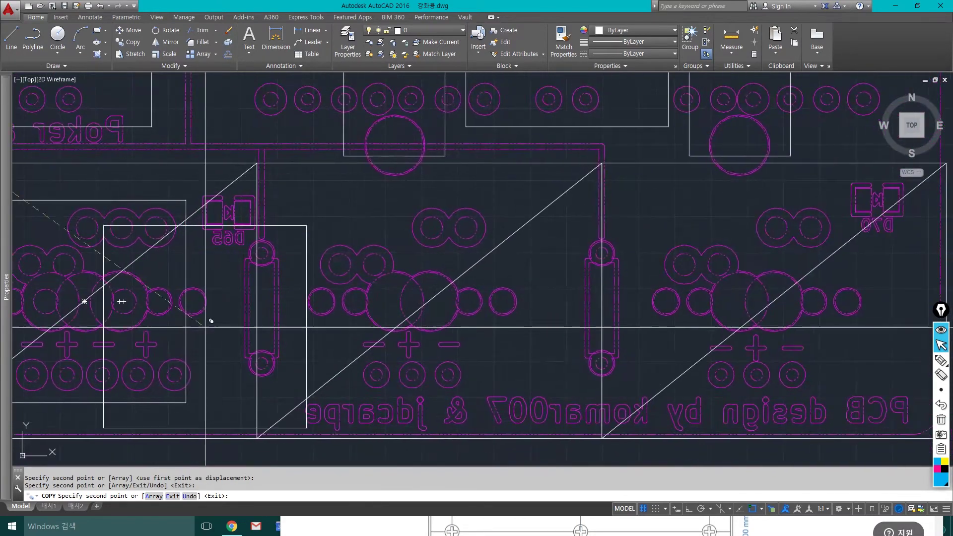
click(429, 301)
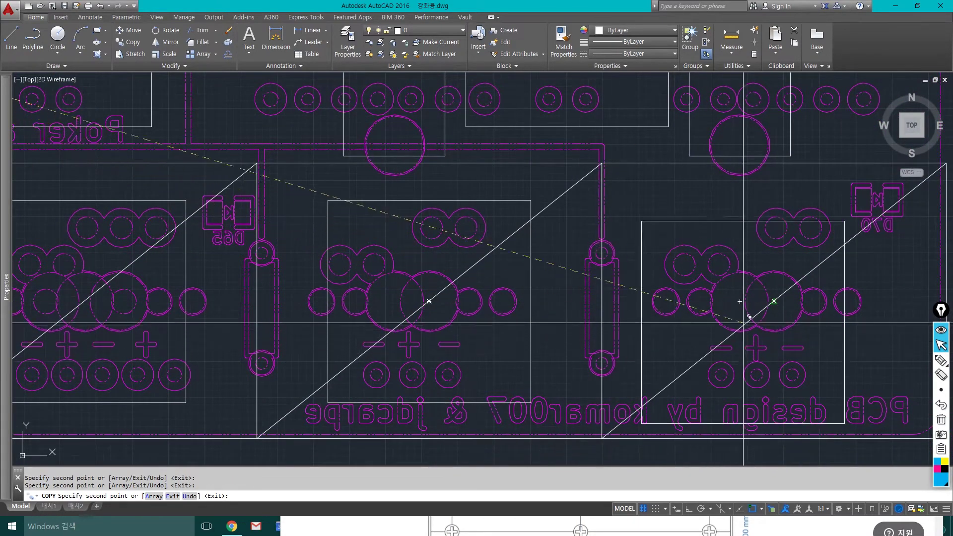
scroll(730, 331, down, 4)
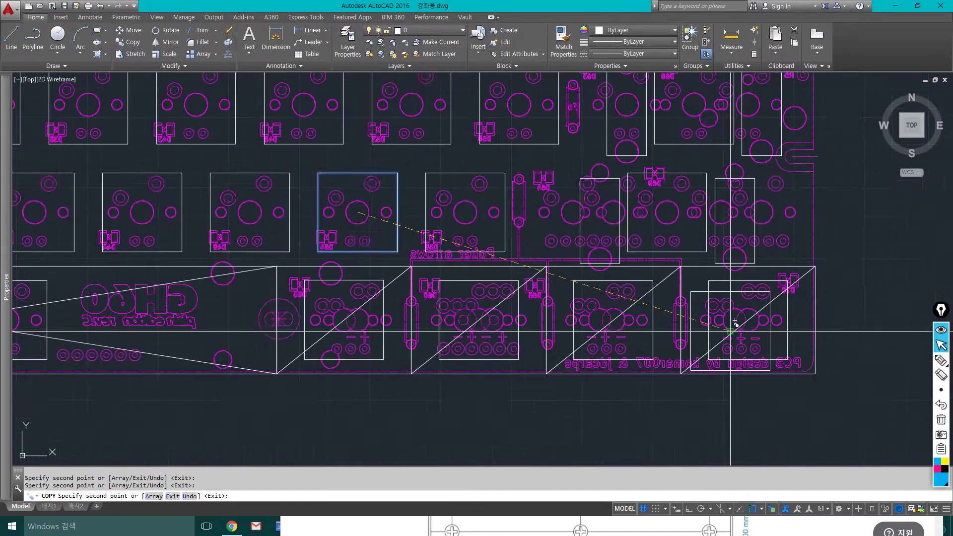
key(Escape)
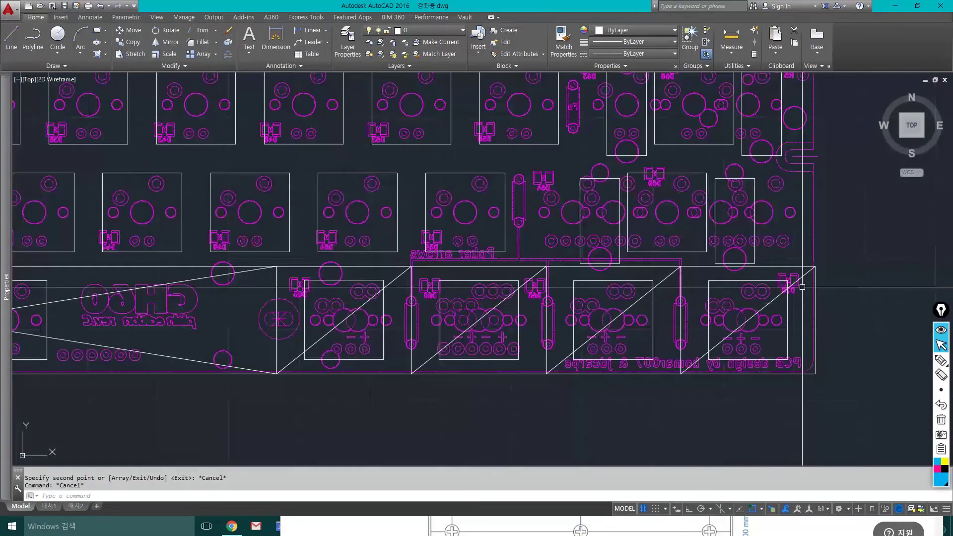
- Select the right and middle placeholder boxes and their diagonal lines
scroll(806, 280, up, 5)
click(805, 224)
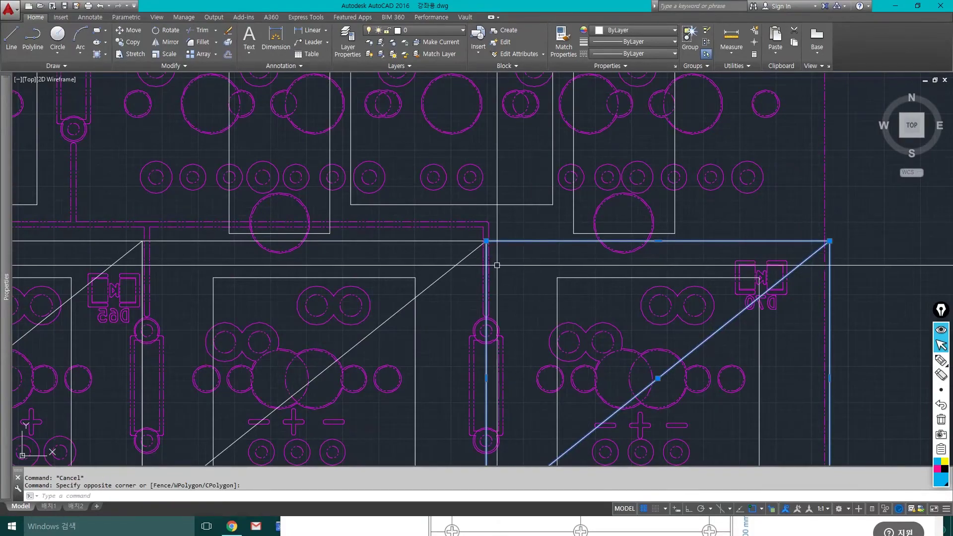
click(470, 273)
click(441, 239)
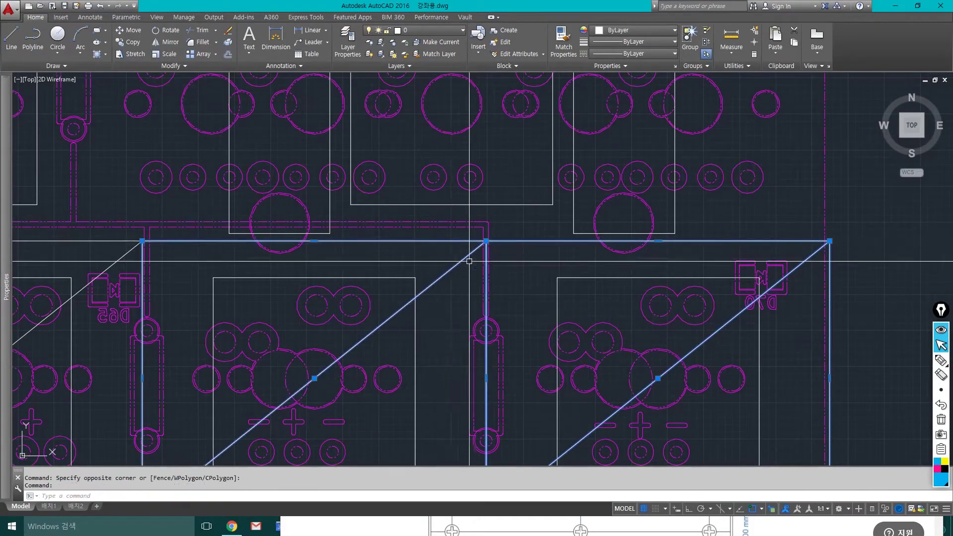
scroll(469, 261, down, 2)
scroll(258, 248, up, 2)
scroll(610, 248, up, 2)
- Select the crossed placeholder boxes and diagonals along the bottom row
click(609, 272)
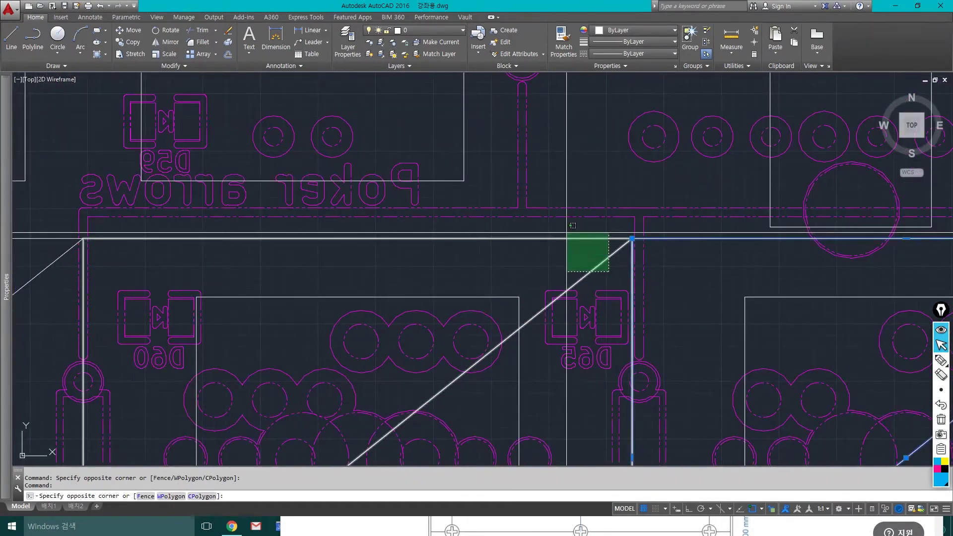
scroll(572, 225, down, 3)
scroll(570, 239, up, 2)
scroll(565, 258, down, 2)
scroll(560, 282, up, 3)
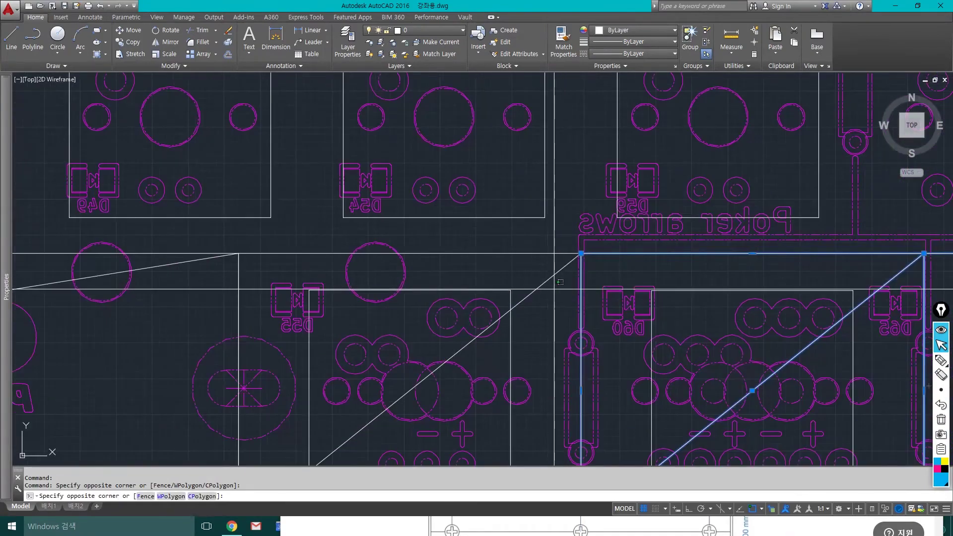
click(529, 251)
scroll(564, 287, down, 2)
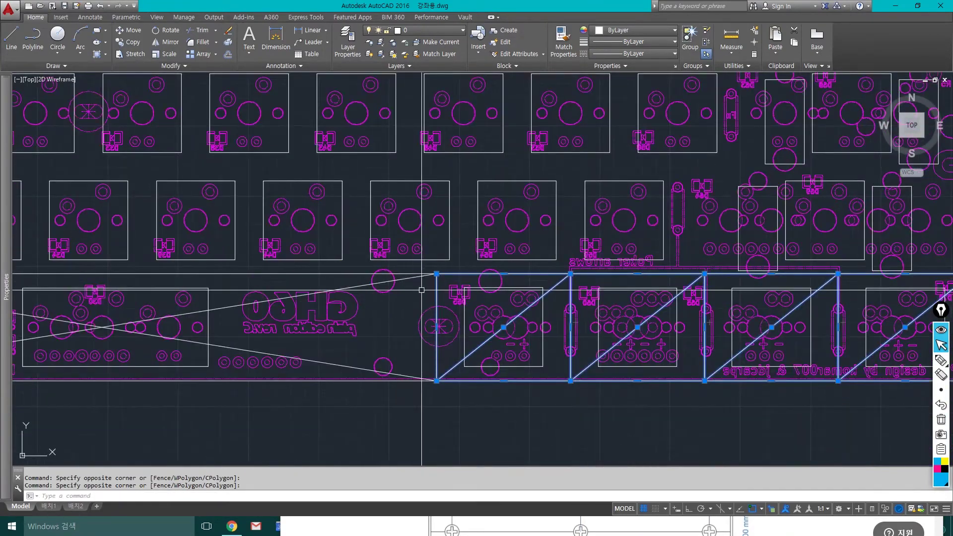
scroll(412, 295, down, 1)
scroll(447, 298, down, 1)
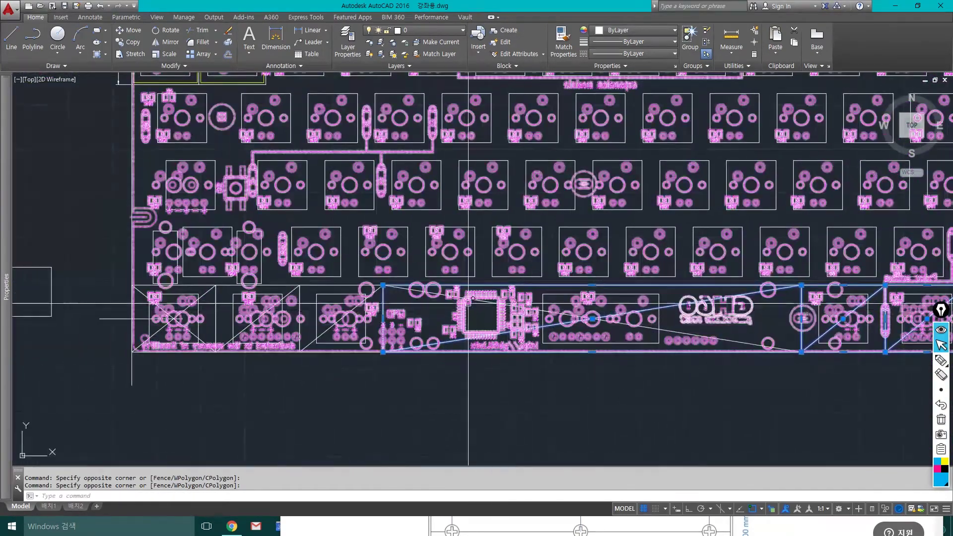
scroll(468, 300, up, 5)
middle_drag(293, 317, 728, 328)
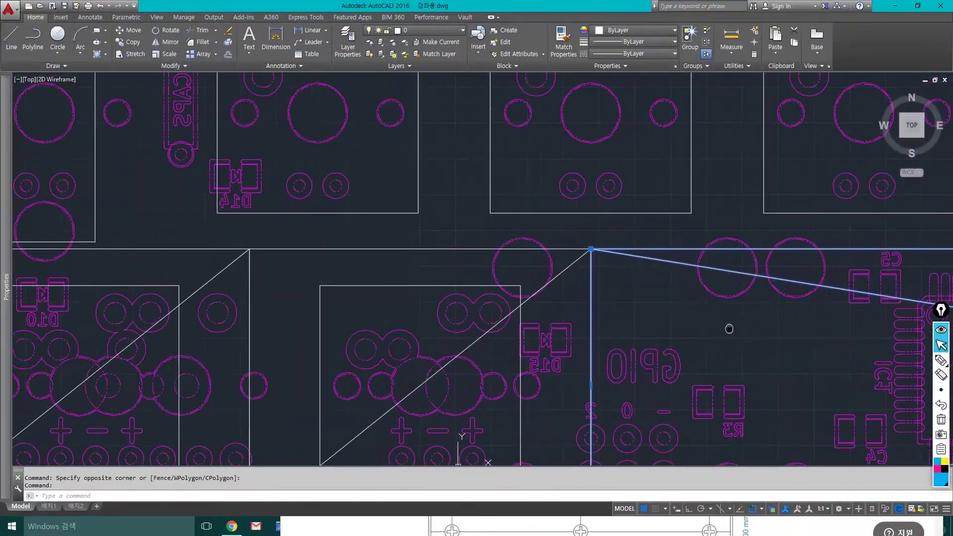
scroll(533, 296, up, 3)
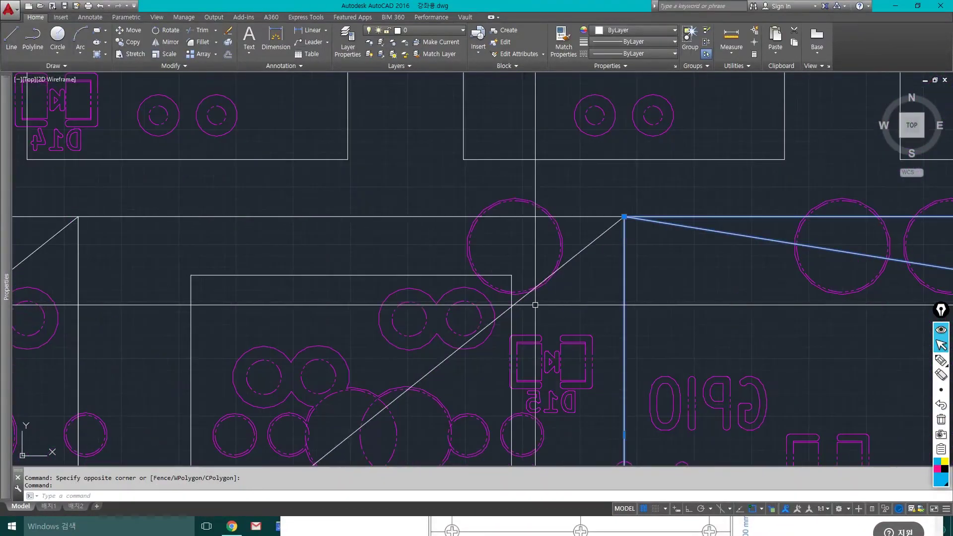
click(585, 210)
- Add the left bottom-row placeholder boxes and erase all 19 guide objects
scroll(347, 272, down, 3)
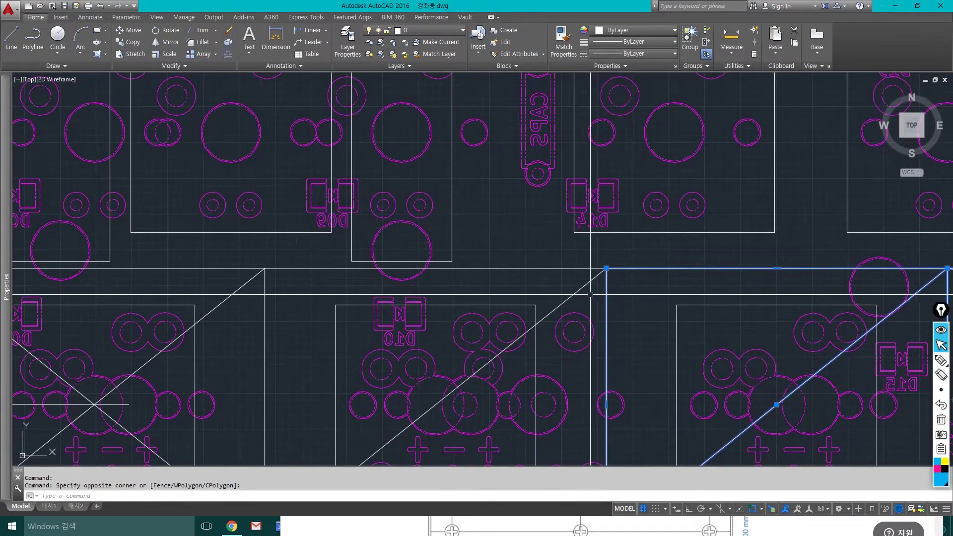
middle_drag(590, 294, 523, 280)
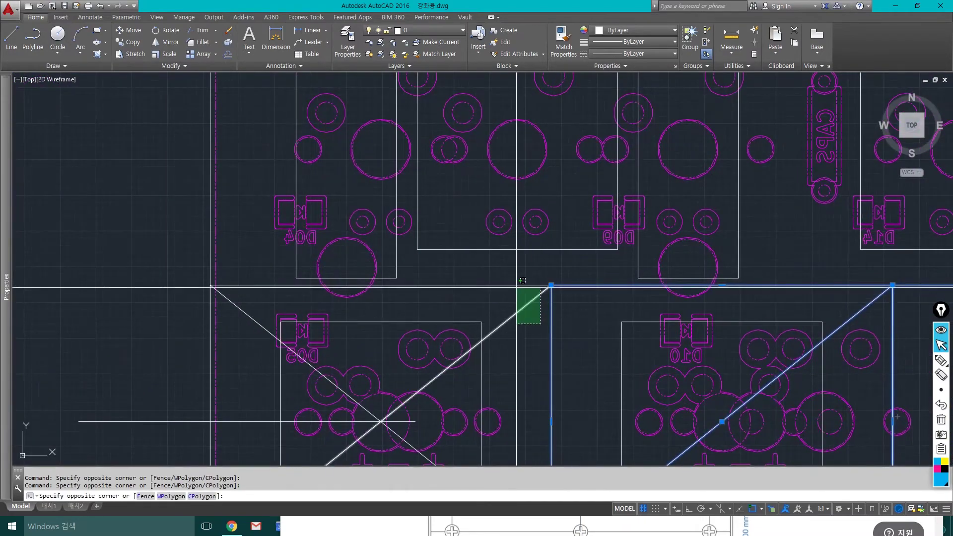
scroll(397, 323, down, 6)
scroll(404, 323, up, 2)
scroll(407, 287, up, 2)
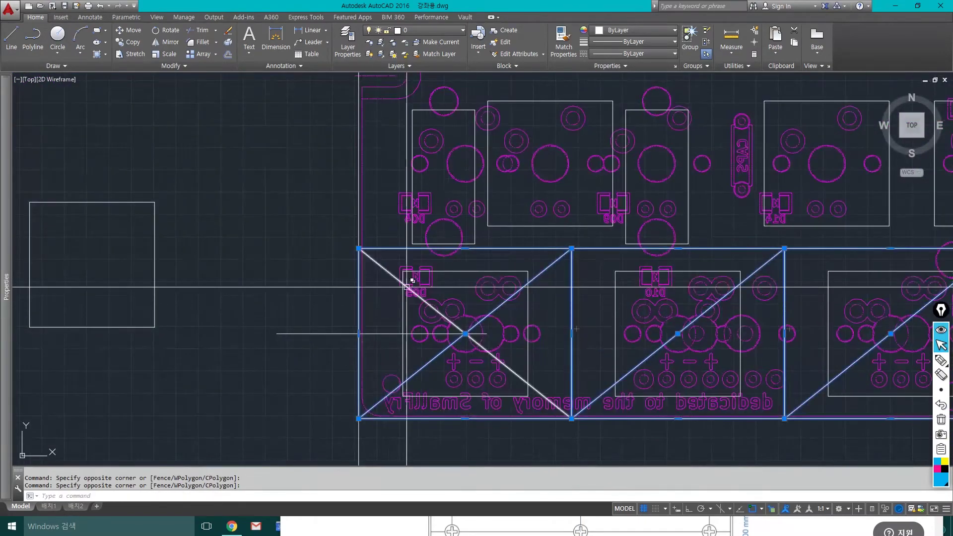
scroll(279, 315, down, 4)
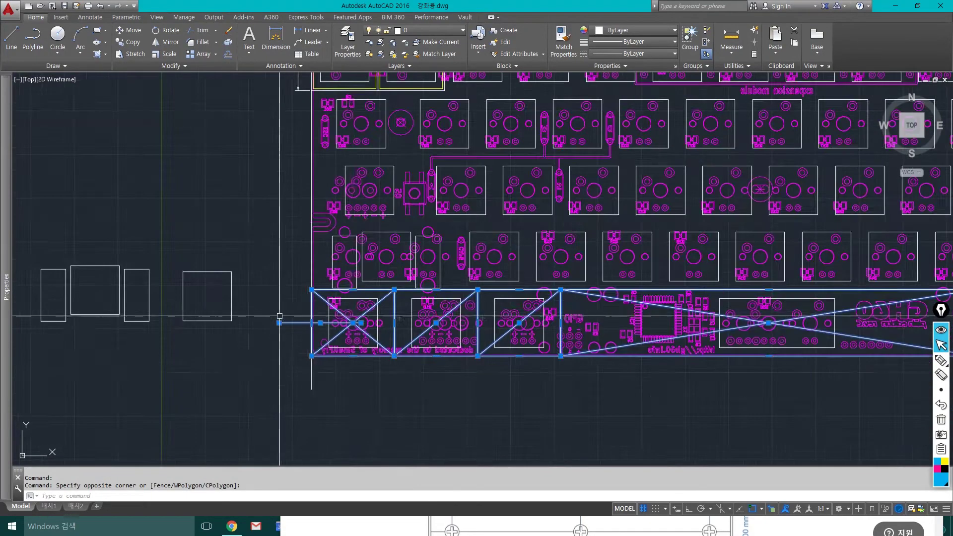
key(Delete)
scroll(405, 367, down, 2)
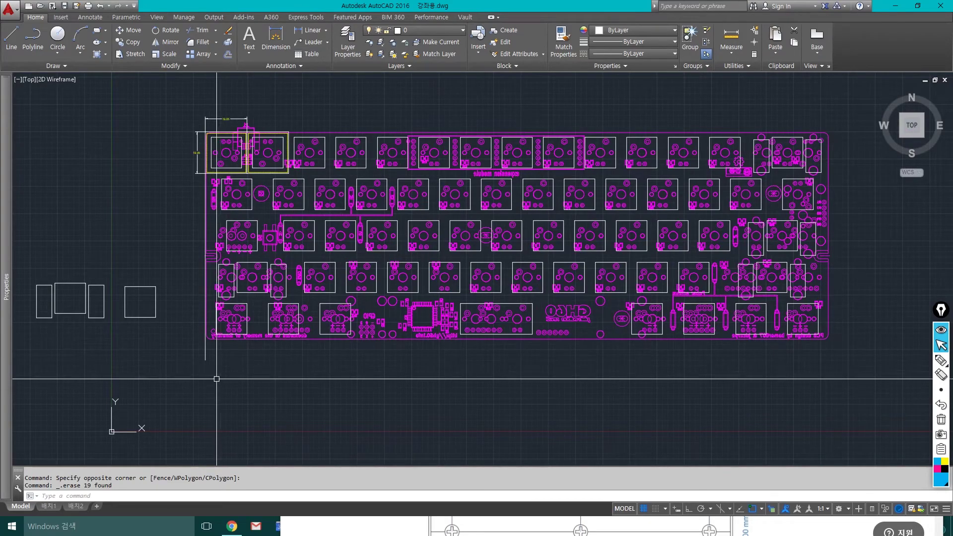
- Erase the vertical helper line and the 19.05 dimension with its extension lines
click(205, 353)
key(Delete)
middle_drag(190, 228, 255, 319)
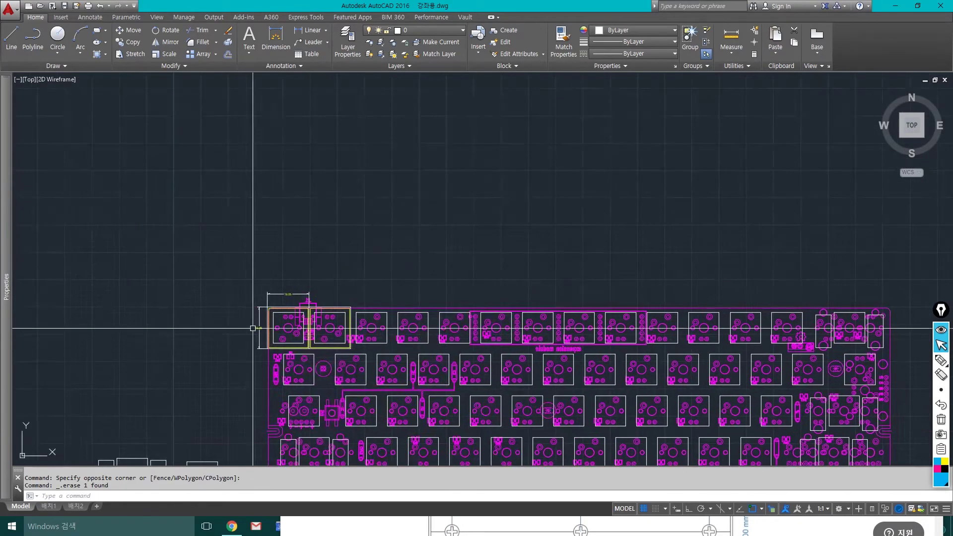
scroll(268, 318, up, 5)
scroll(234, 293, up, 2)
middle_drag(187, 273, 389, 349)
scroll(372, 342, up, 2)
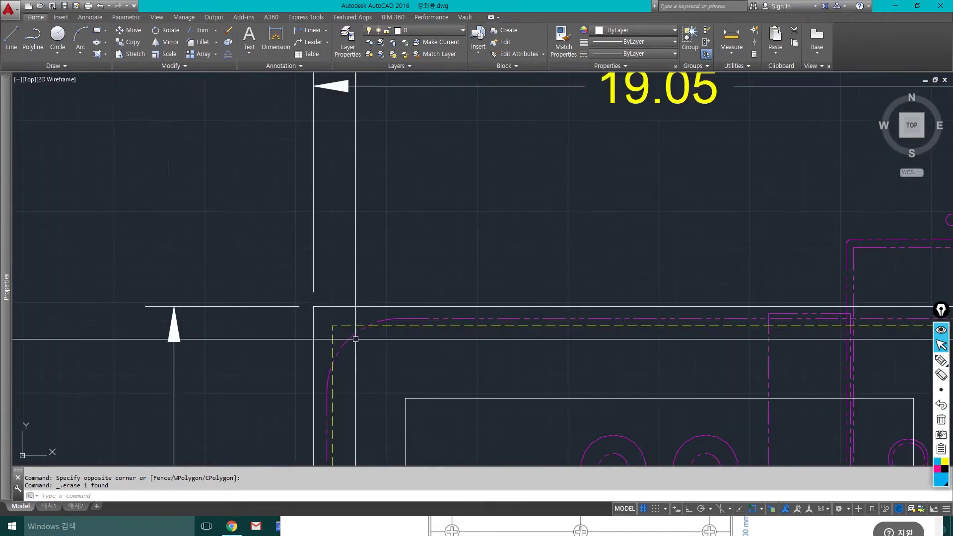
drag(334, 330, 278, 274)
key(Delete)
- Erase the two leftover lines at the top-left key
scroll(307, 295, down, 5)
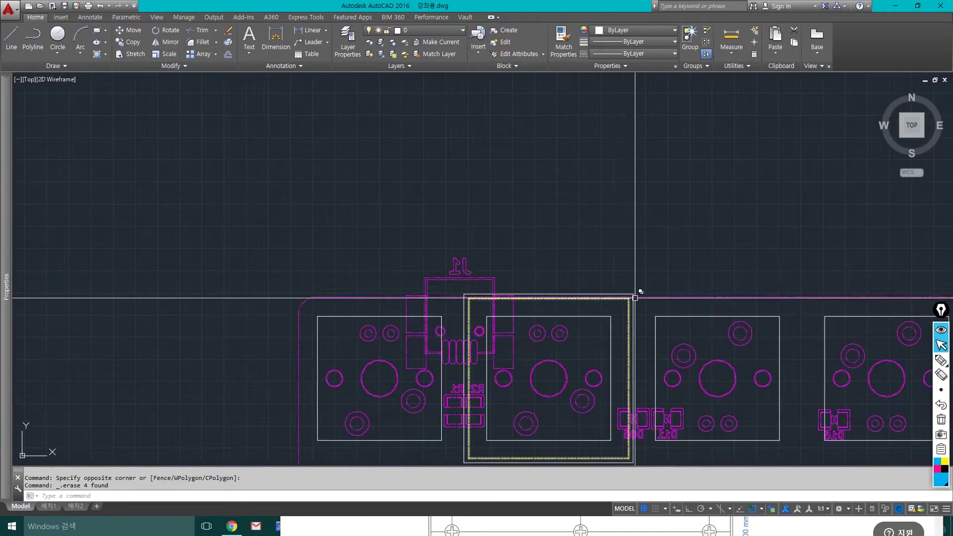
scroll(634, 298, up, 5)
click(495, 337)
click(593, 336)
key(Delete)
scroll(594, 336, down, 3)
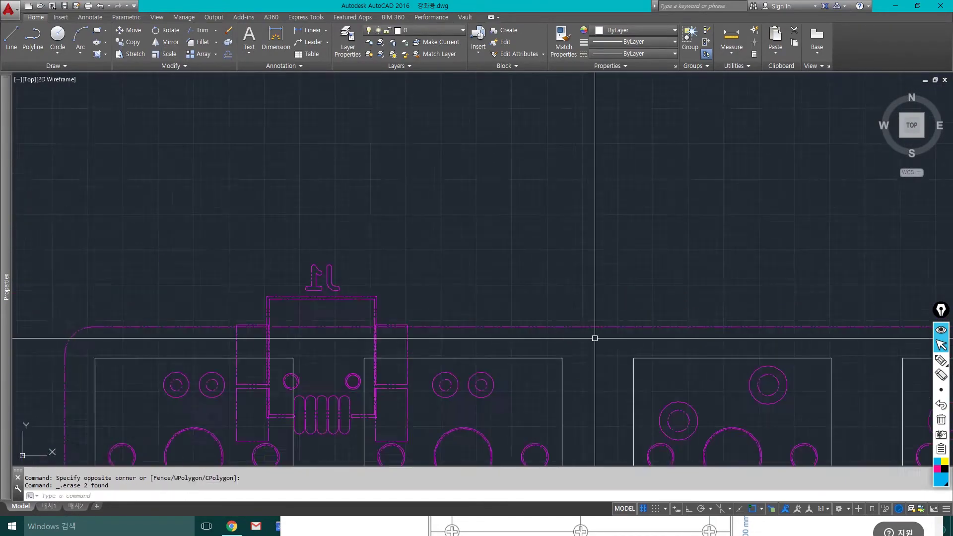
scroll(593, 343, down, 3)
scroll(496, 272, down, 2)
scroll(426, 230, down, 2)
middle_drag(426, 230, 376, 248)
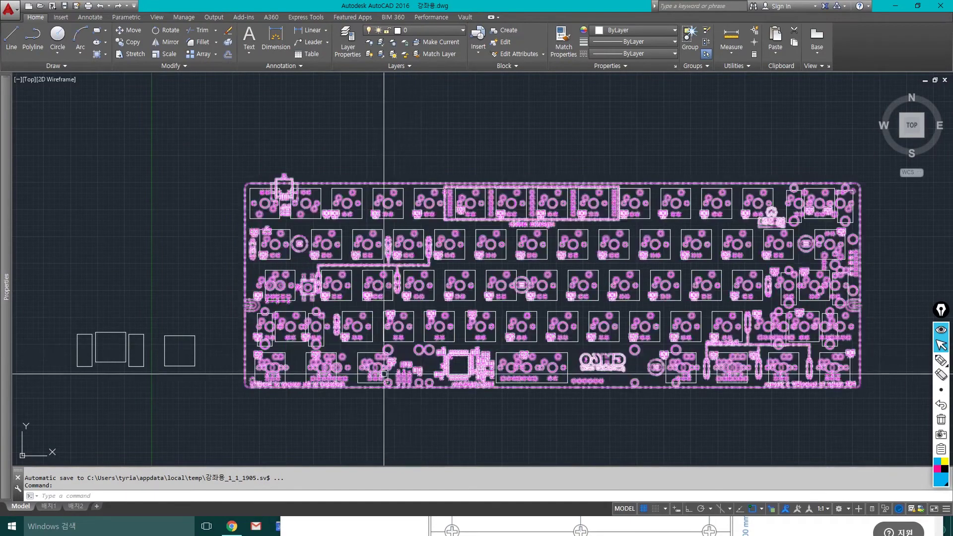
middle_drag(185, 398, 190, 397)
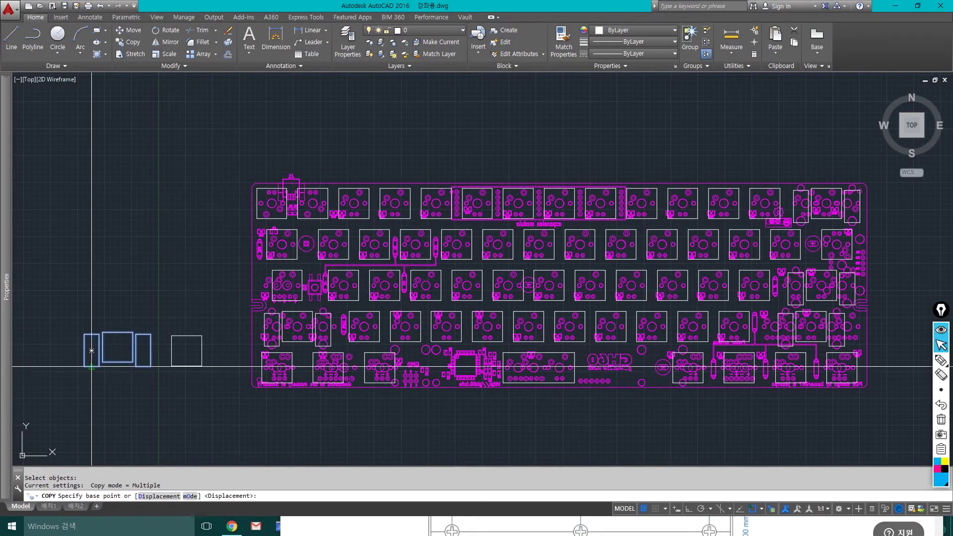
- Copy the three key-and-stabilizer outlines onto the bottom-row key's circle centre beside the GH60 logo
drag(149, 373, 92, 348)
key(Return)
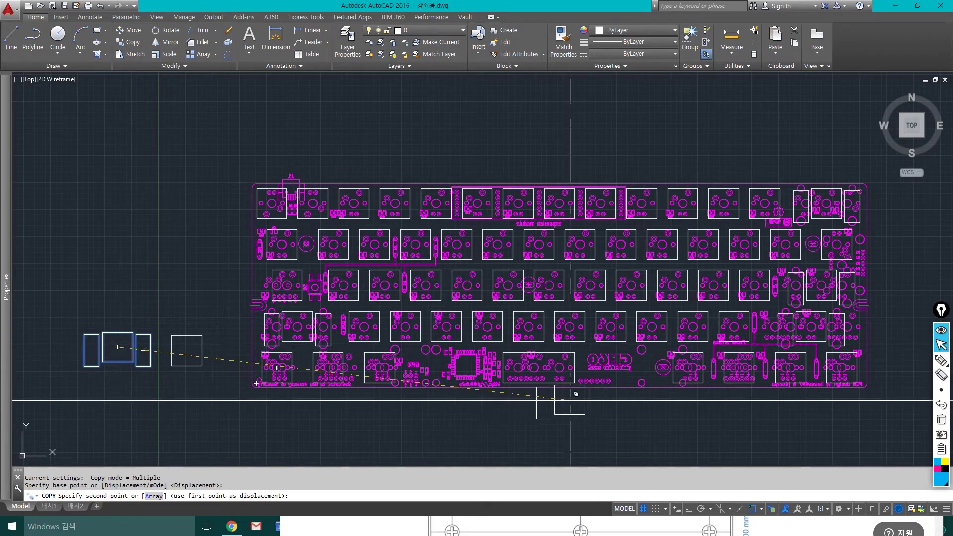
scroll(549, 387, up, 5)
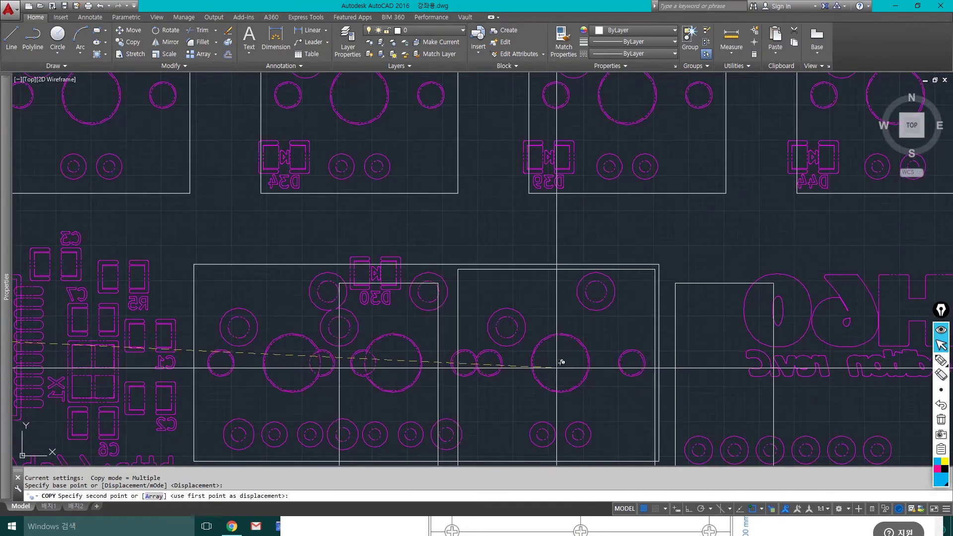
click(559, 364)
key(Escape)
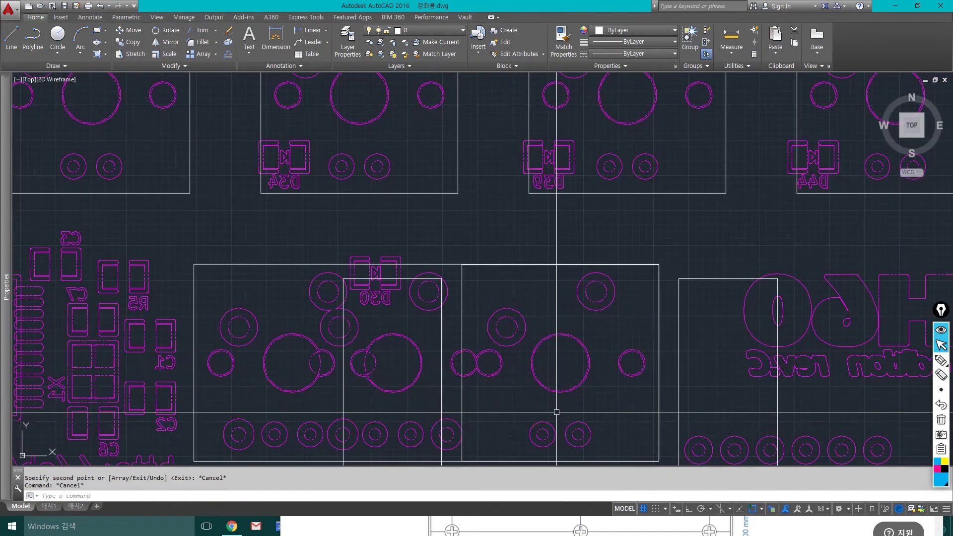
scroll(363, 285, down, 2)
middle_drag(459, 362, 262, 345)
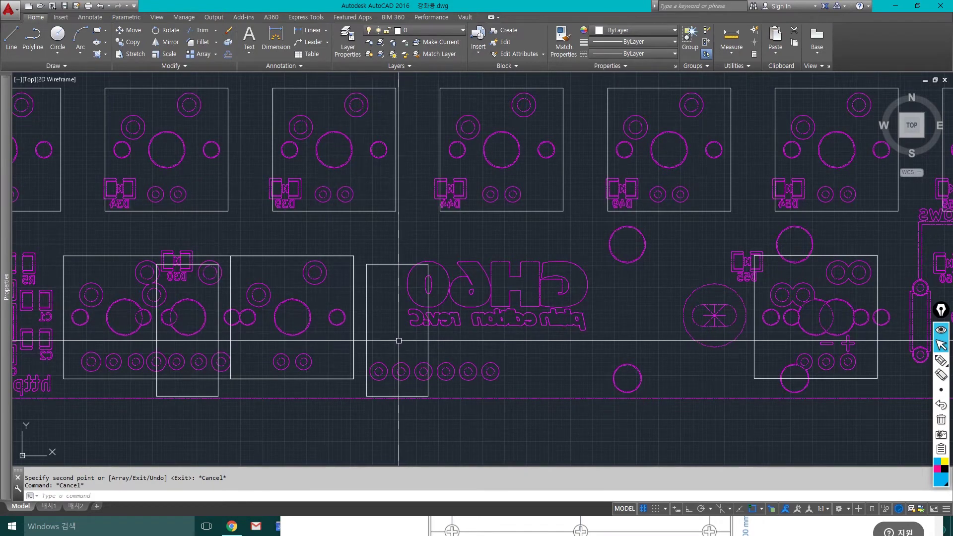
- Rotate the copied outline group 180° about the key's circle centre
text(ro)
key(Return)
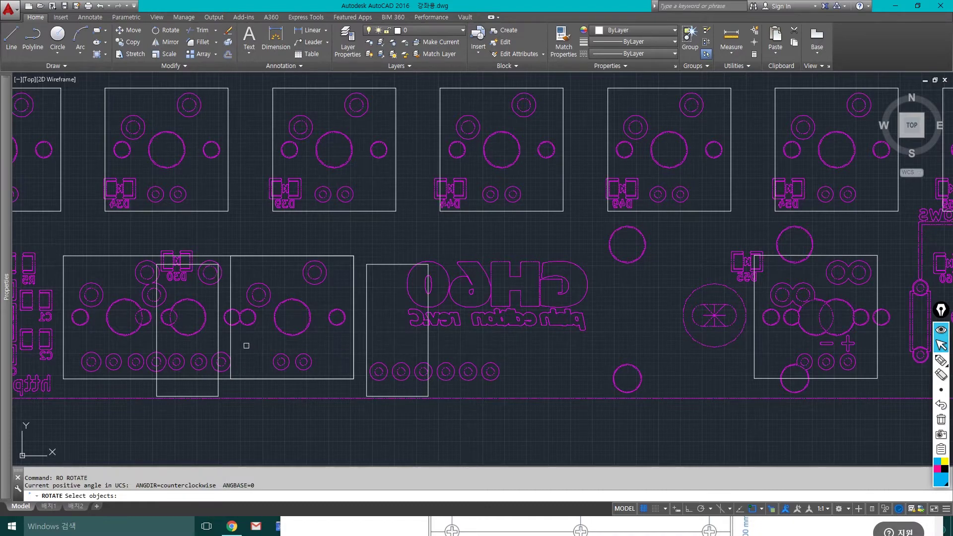
click(231, 345)
key(Return)
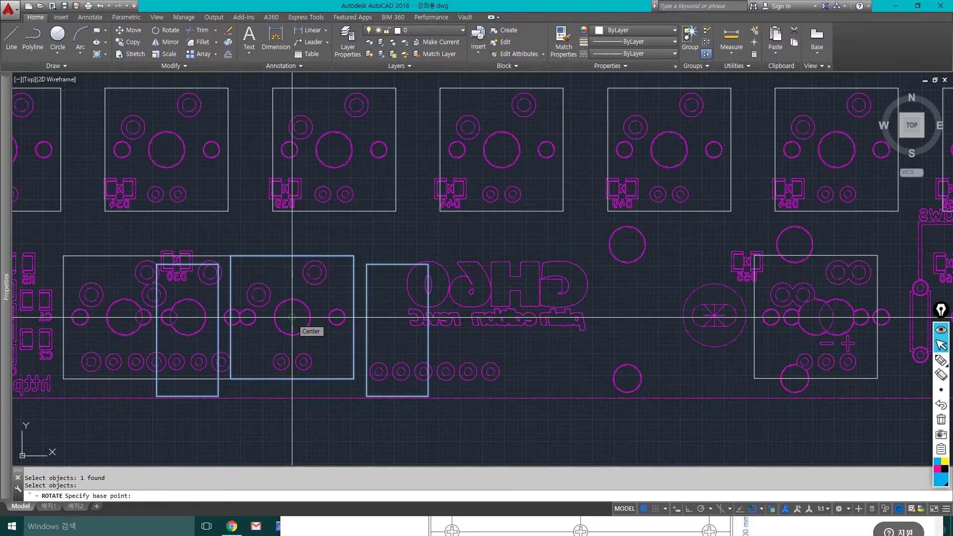
click(292, 317)
text(0)
key(Return)
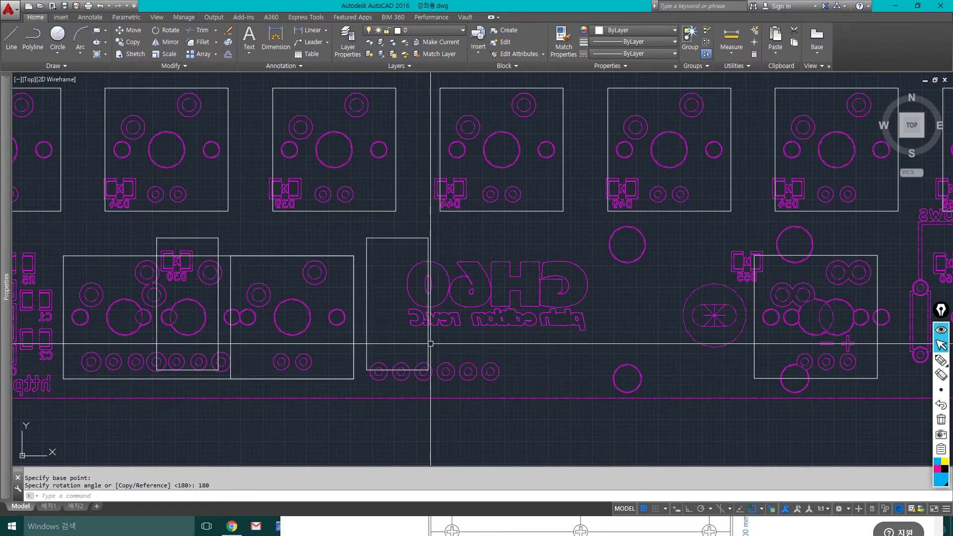
- Explode the rotated group into separate key and stabilizer rectangles
middle_drag(430, 344, 443, 331)
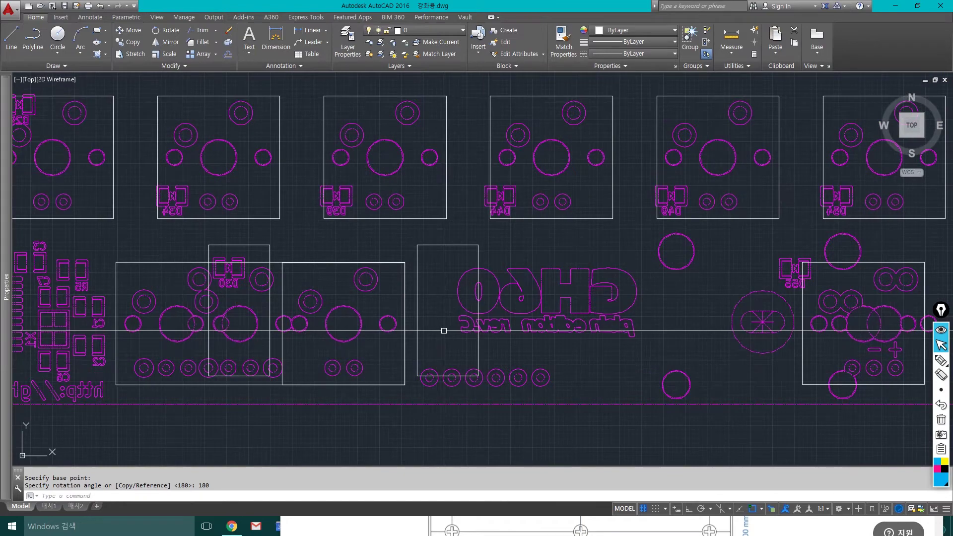
text(x)
key(Return)
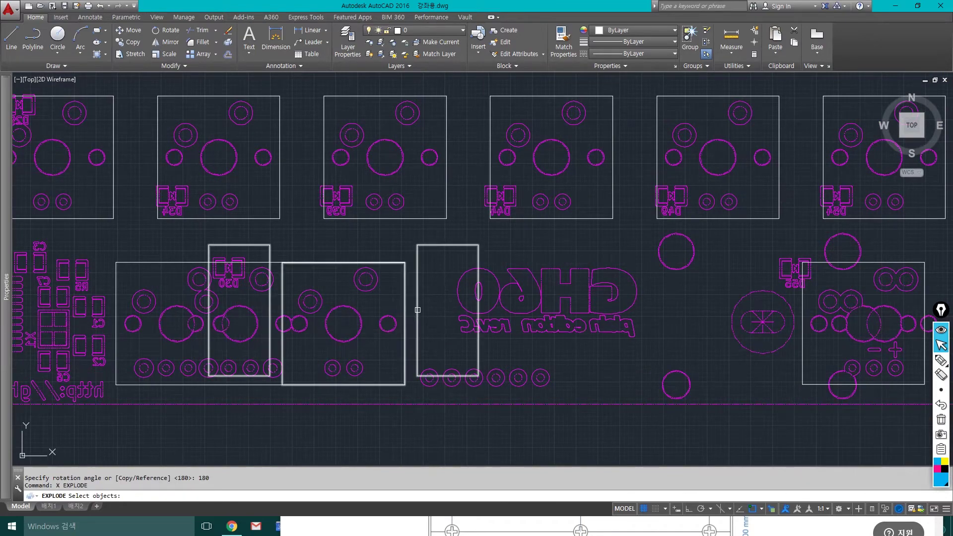
click(417, 311)
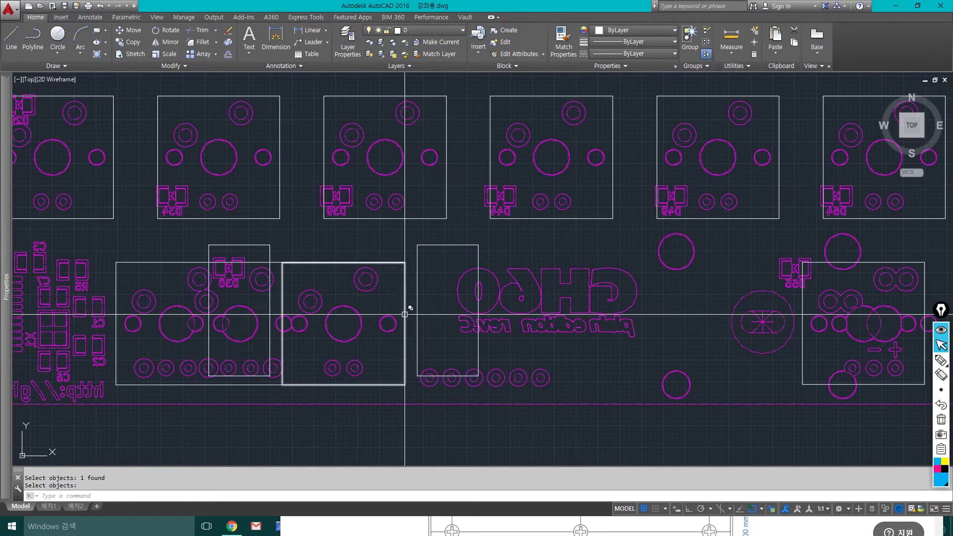
key(Return)
key(Return)
click(270, 307)
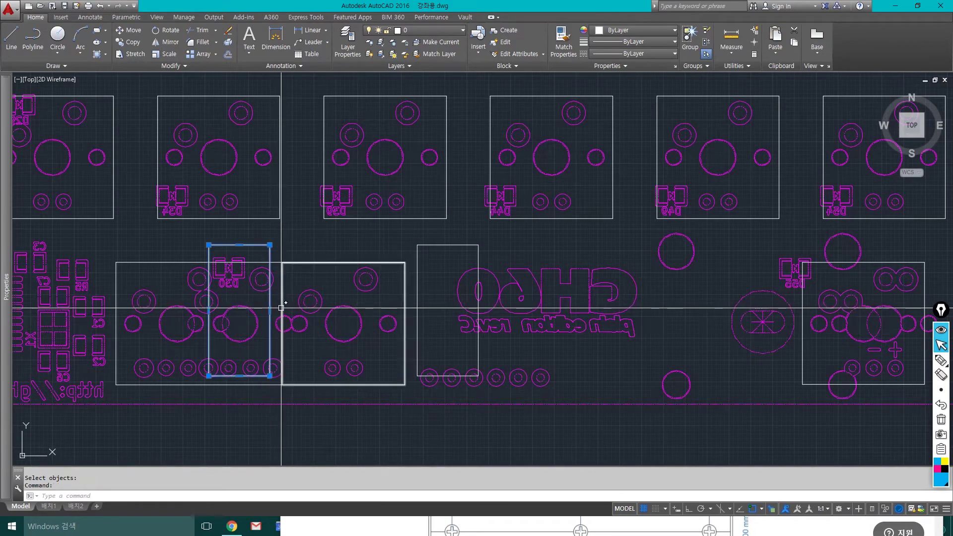
click(417, 281)
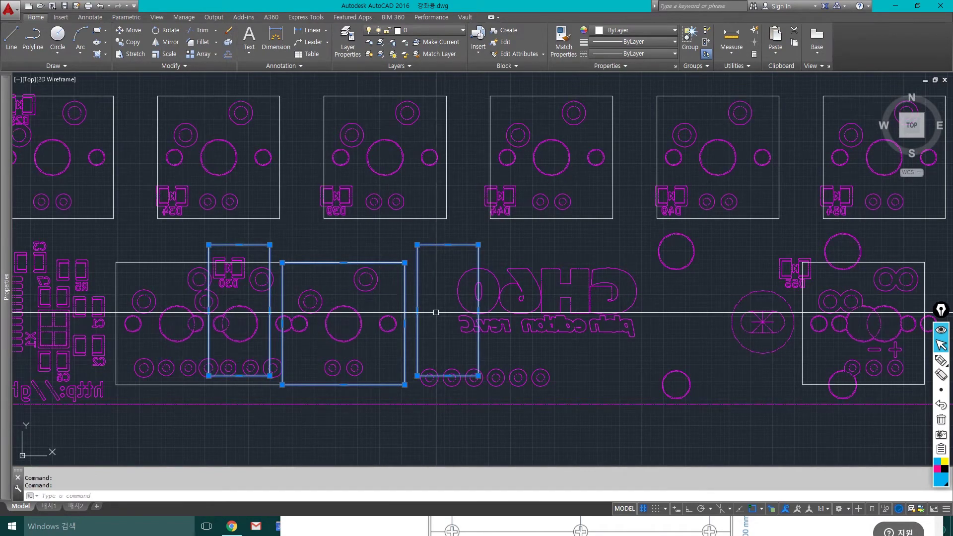
key(Escape)
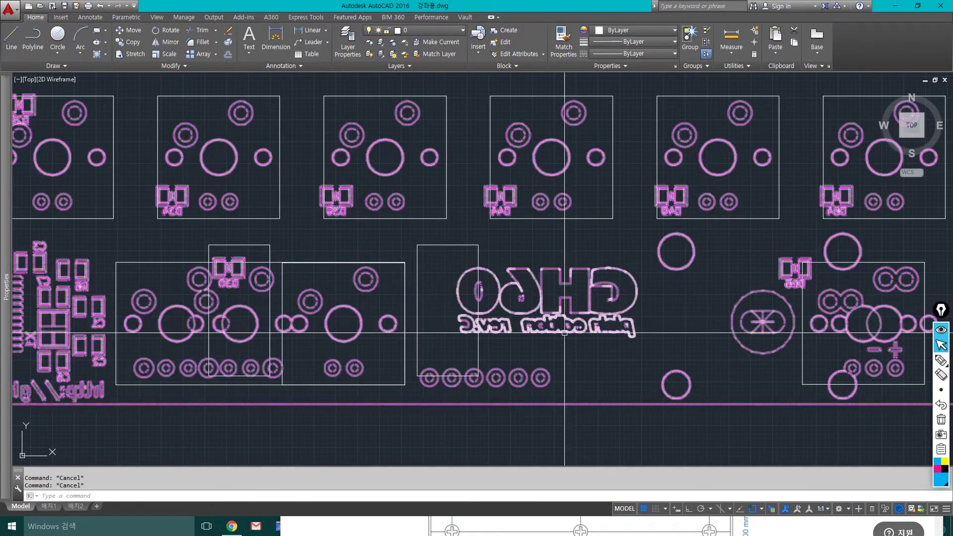
text(l)
key(Return)
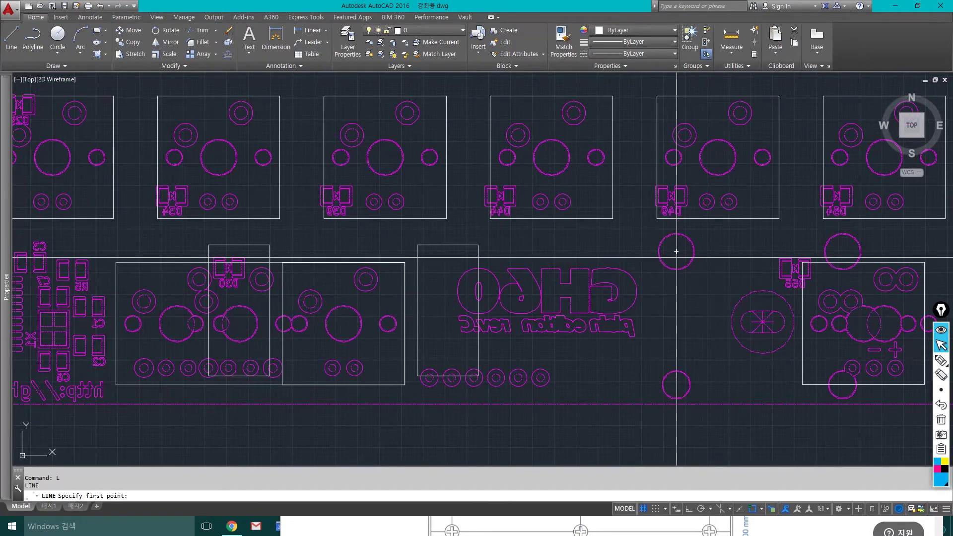
- Draw a vertical guide line between the upper and lower circle centres
click(675, 252)
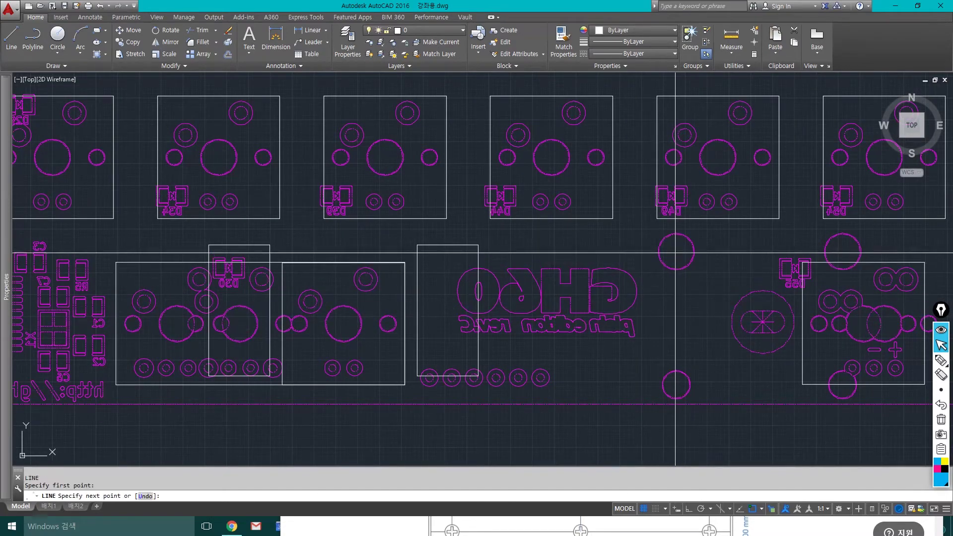
click(676, 385)
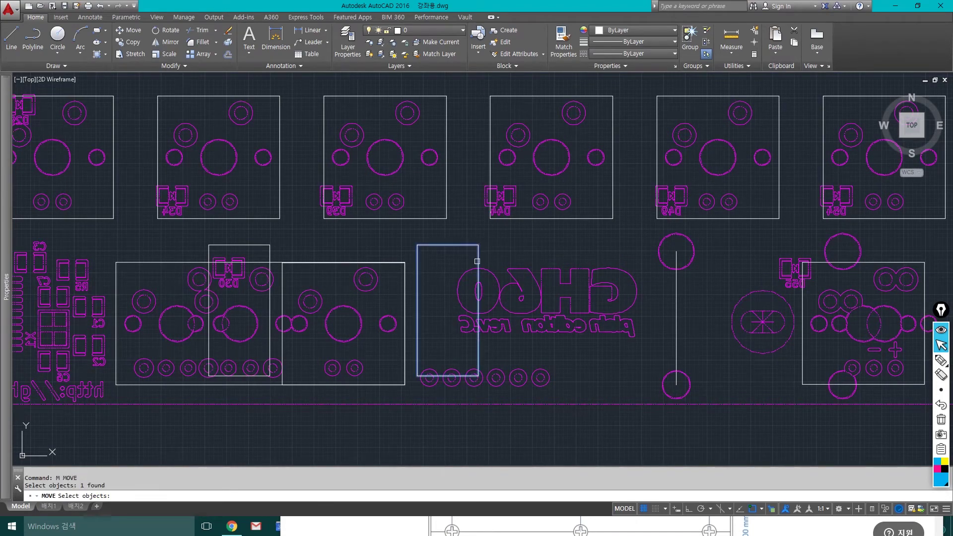
scroll(448, 332, up, 5)
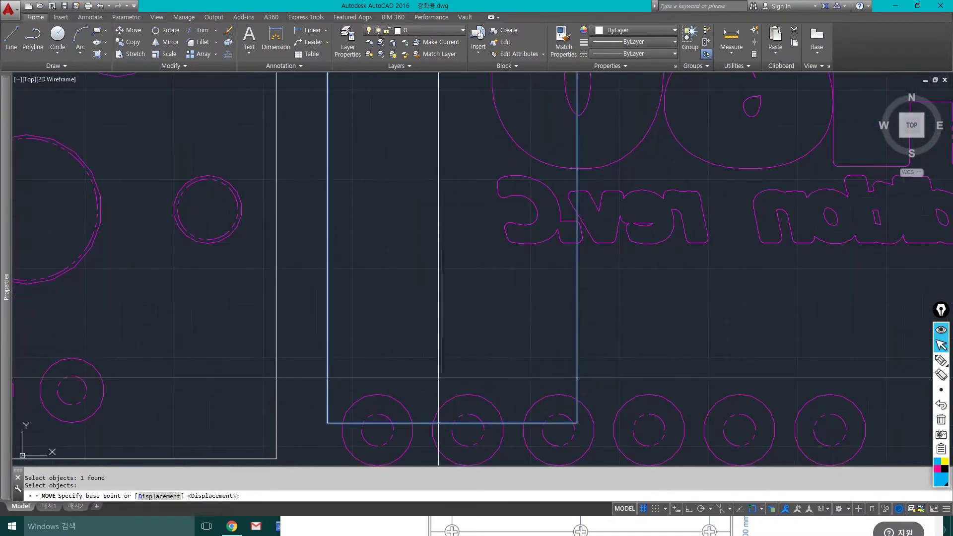
scroll(434, 364, up, 2)
scroll(436, 360, up, 2)
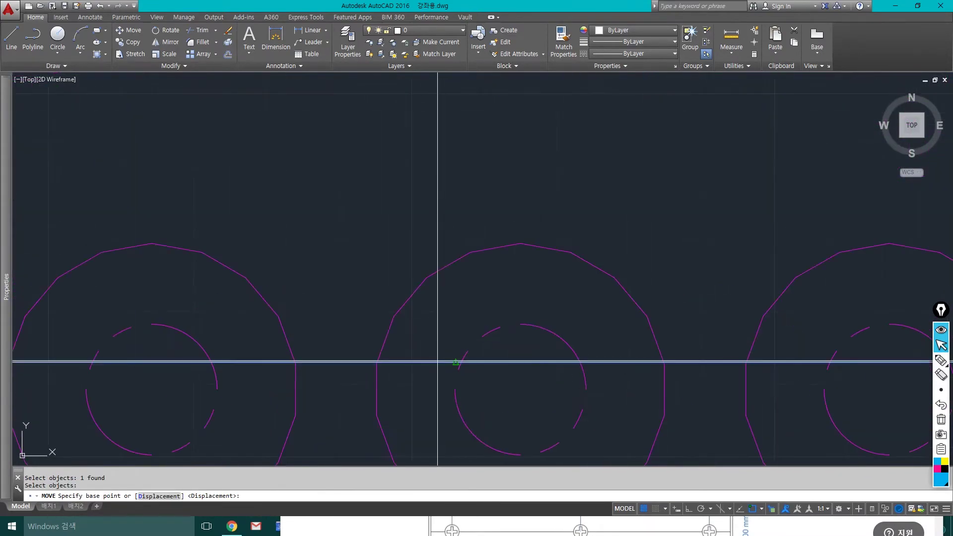
scroll(432, 360, up, 2)
- Move the tall rectangle perpendicular onto the guide line, then undo that move
click(455, 362)
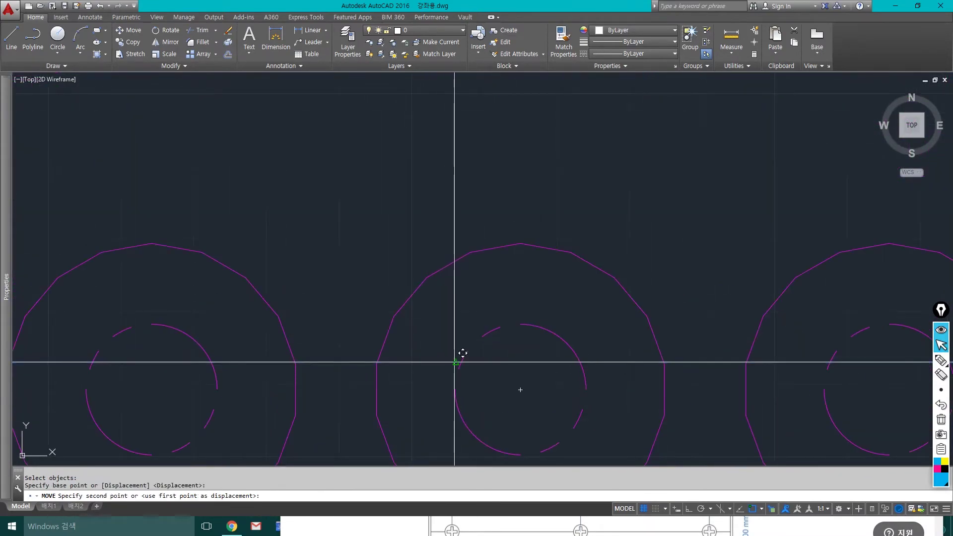
scroll(460, 353, down, 3)
scroll(459, 353, down, 2)
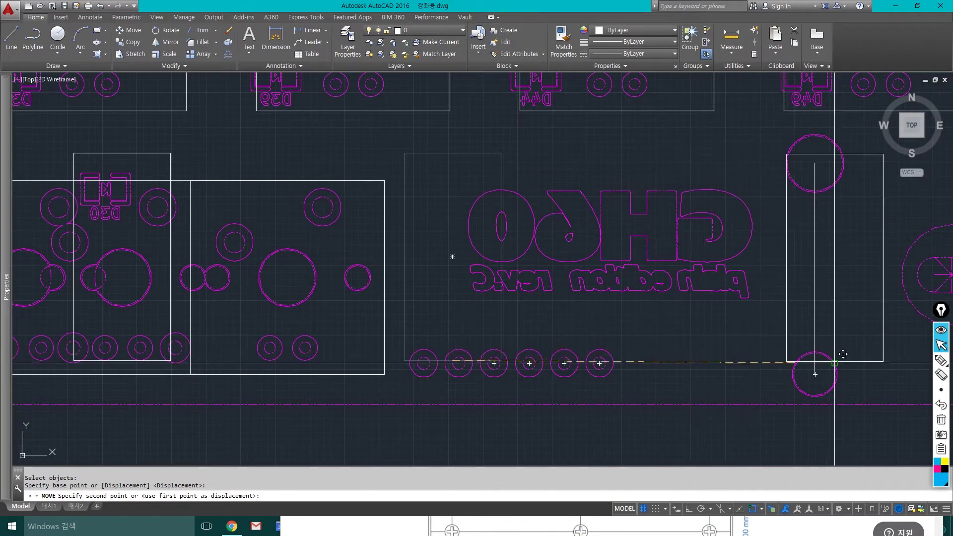
shift+right_click(745, 347)
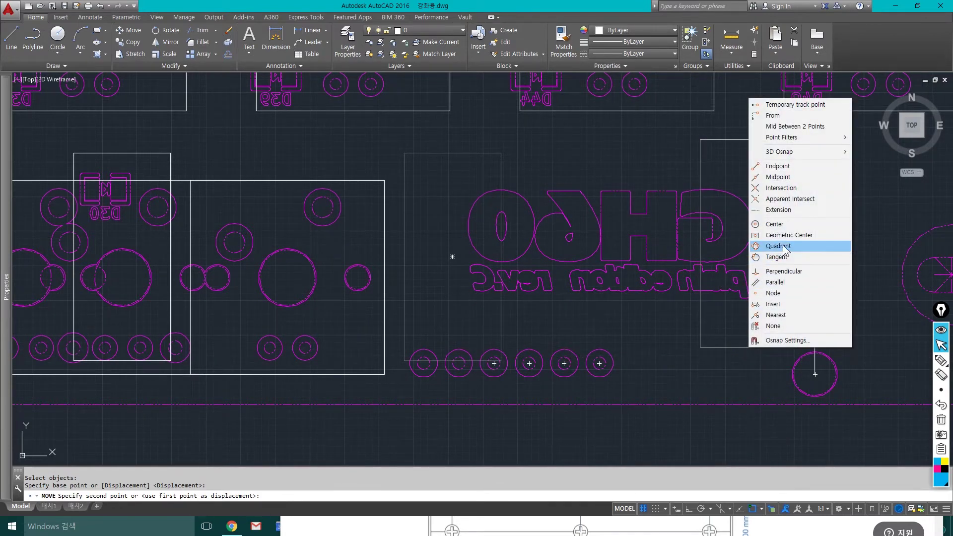
click(797, 277)
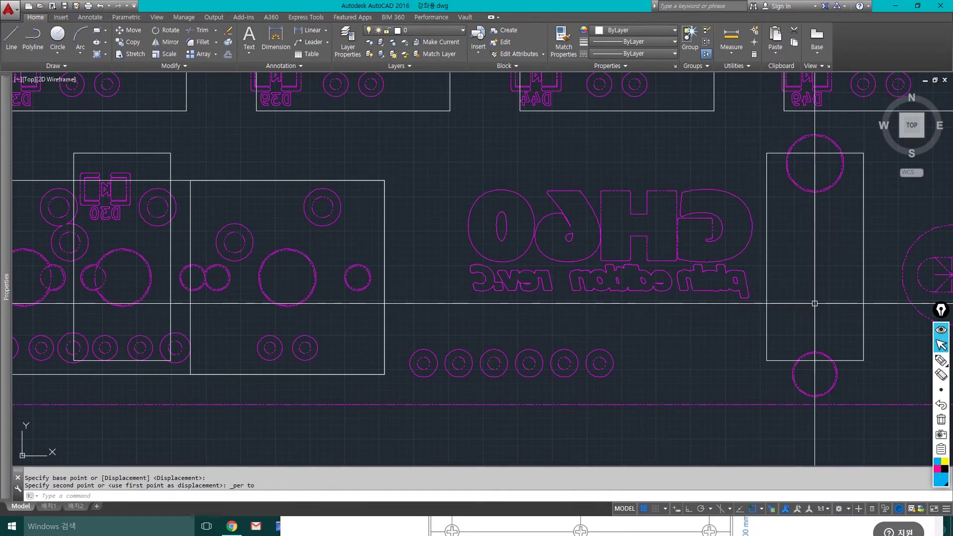
click(804, 313)
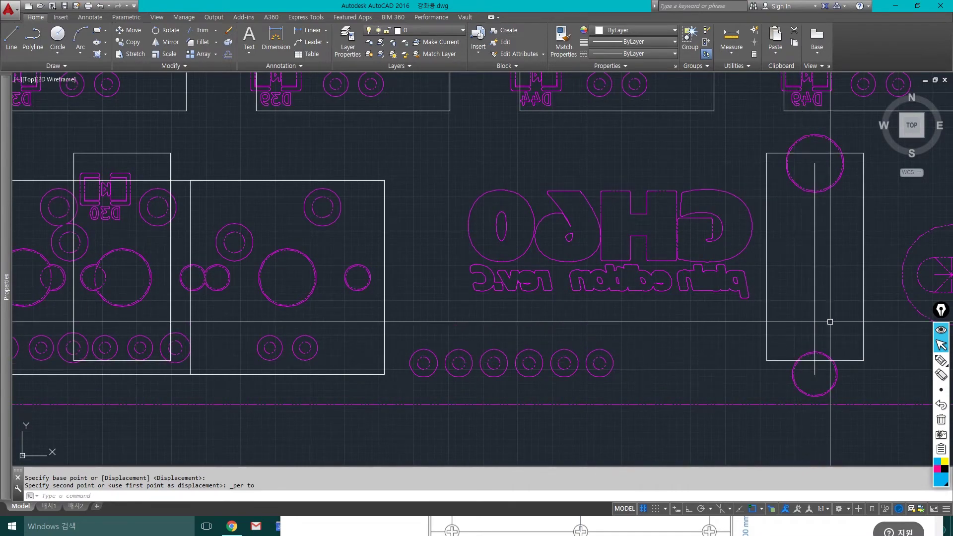
scroll(437, 397, down, 2)
key(ctrl+z)
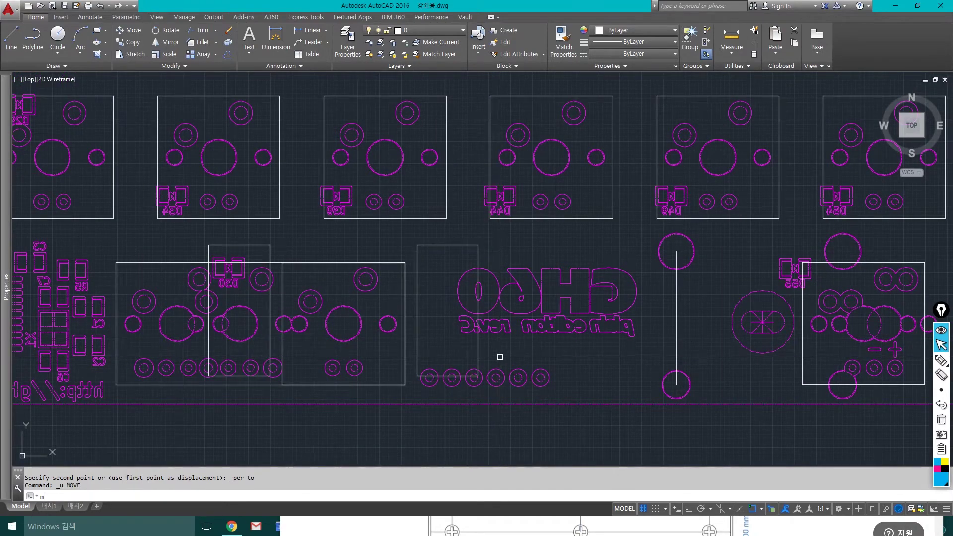
- Move the tall rectangle, using its bottom-edge midpoint as the base point
key(Return)
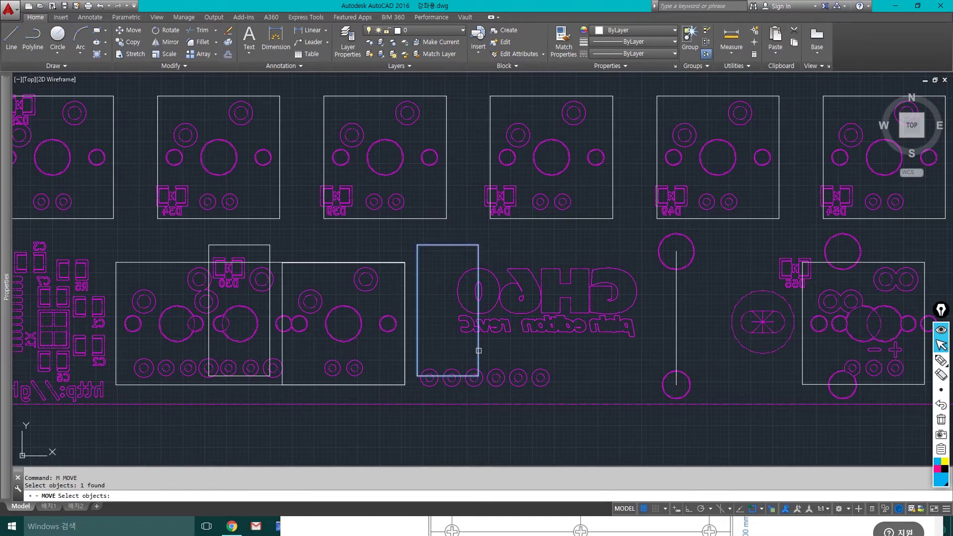
shift+right_click(496, 354)
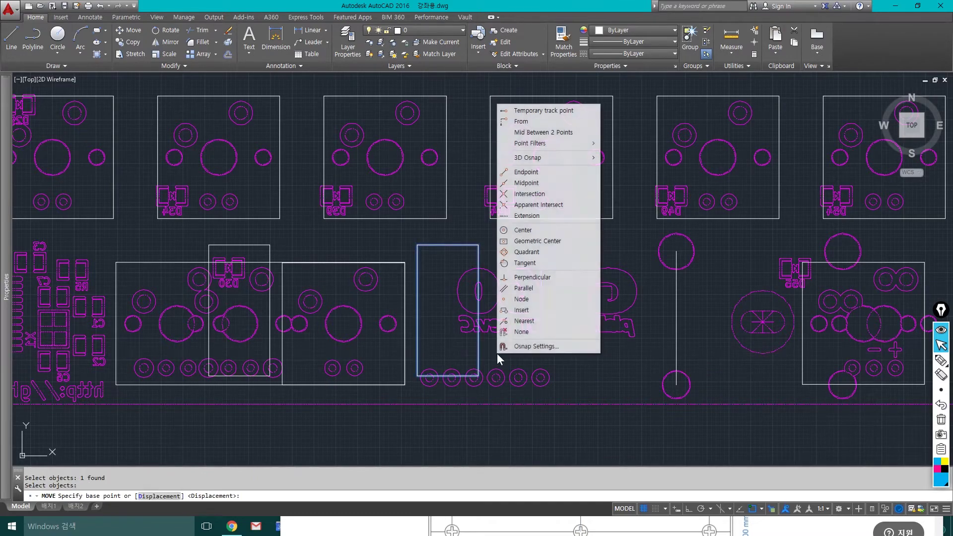
click(529, 184)
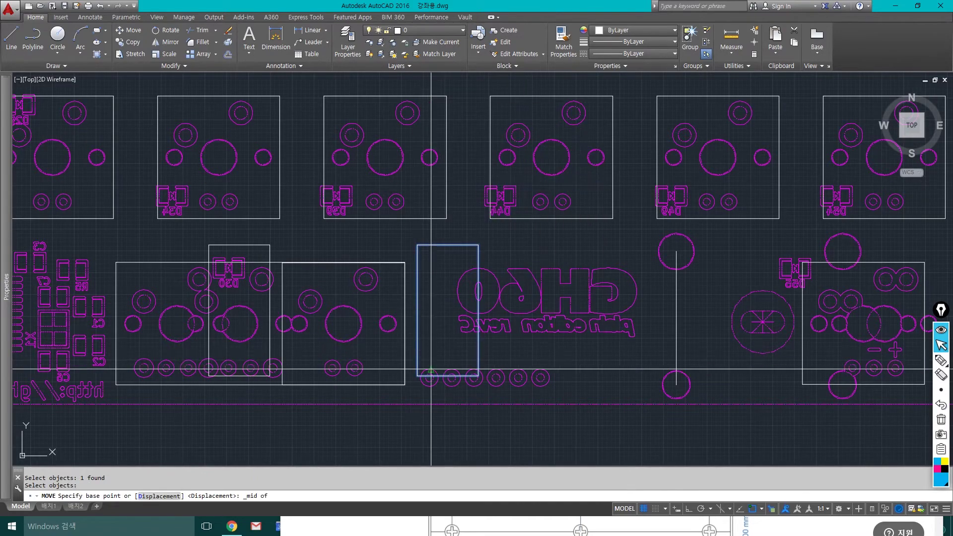
scroll(438, 365, up, 2)
scroll(438, 365, up, 6)
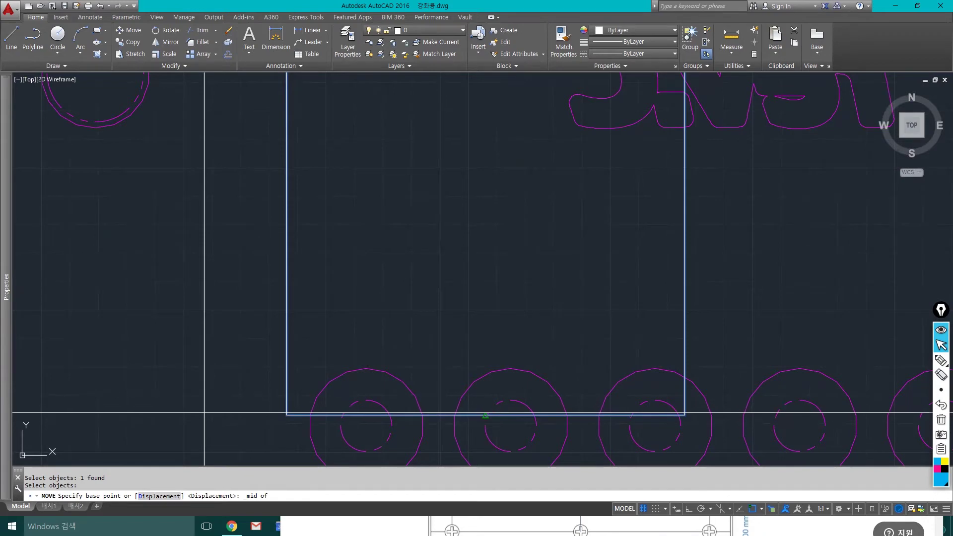
click(485, 413)
- Place it perpendicular to the row line over the stabilizer footprint right of the logo
middle_drag(447, 402, 453, 365)
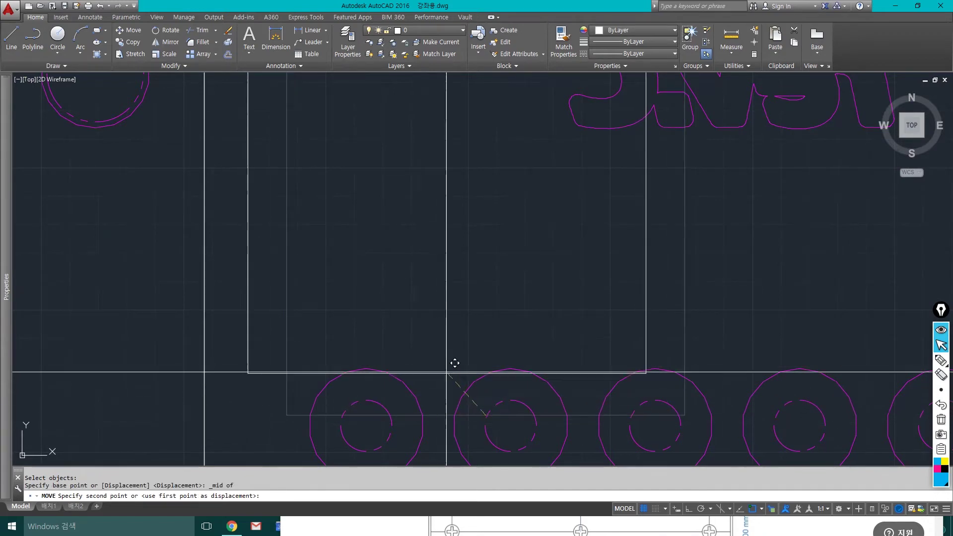
scroll(476, 334, down, 3)
scroll(549, 331, down, 2)
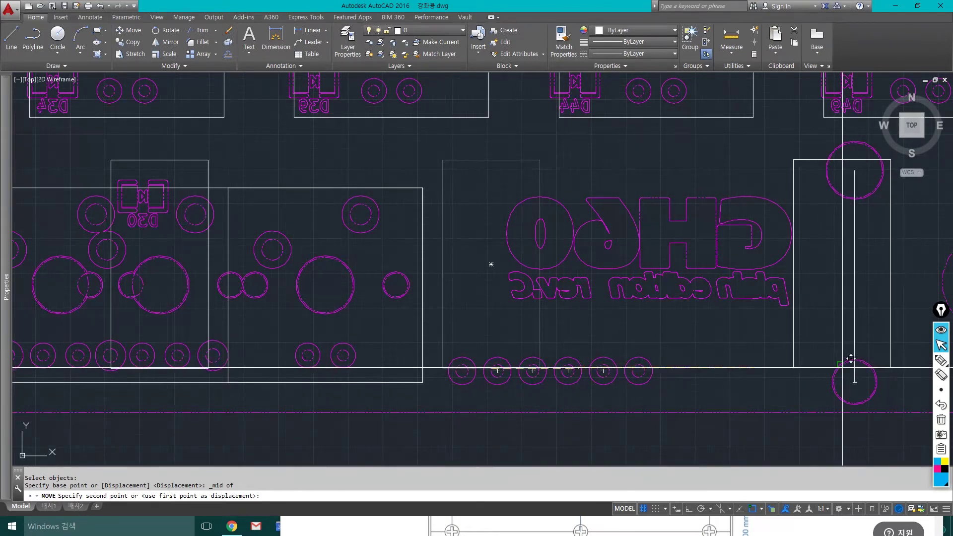
shift+right_click(810, 345)
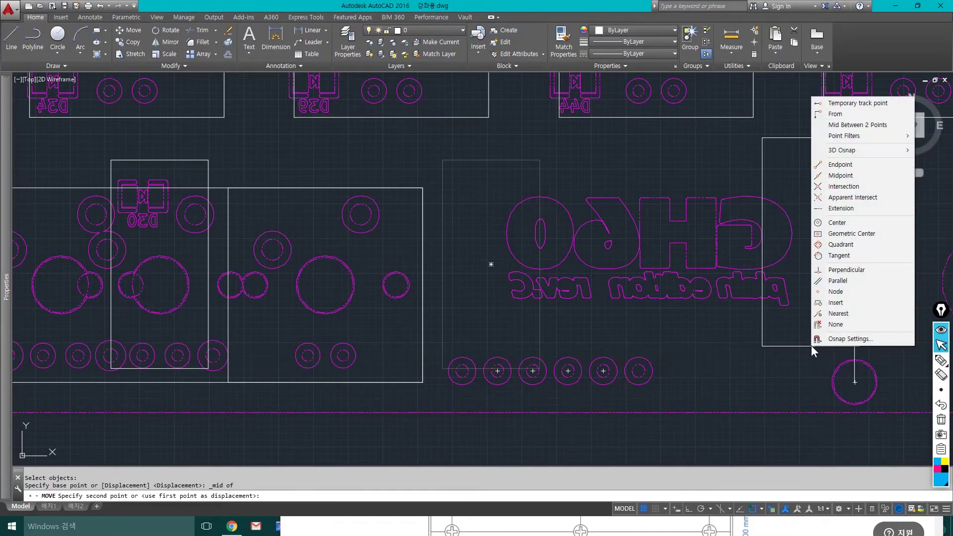
click(836, 274)
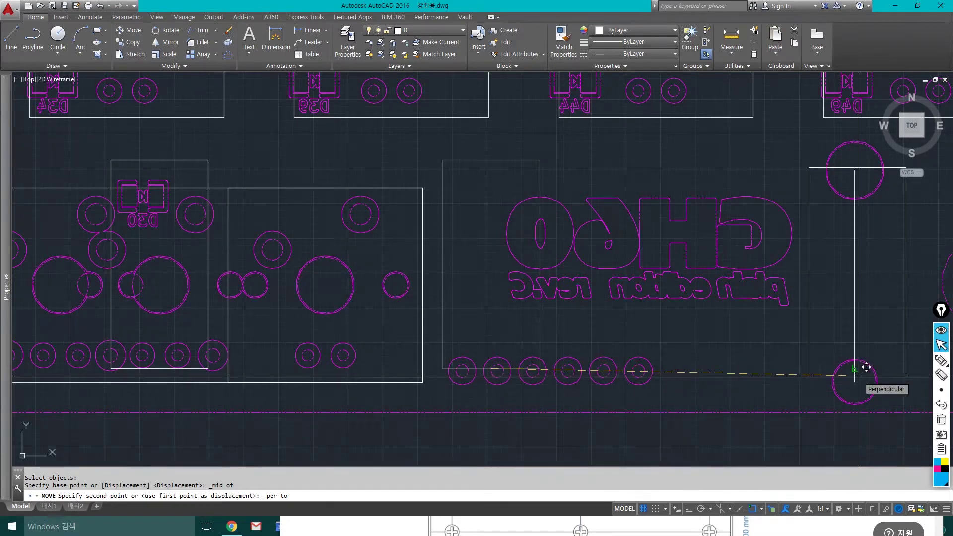
click(866, 367)
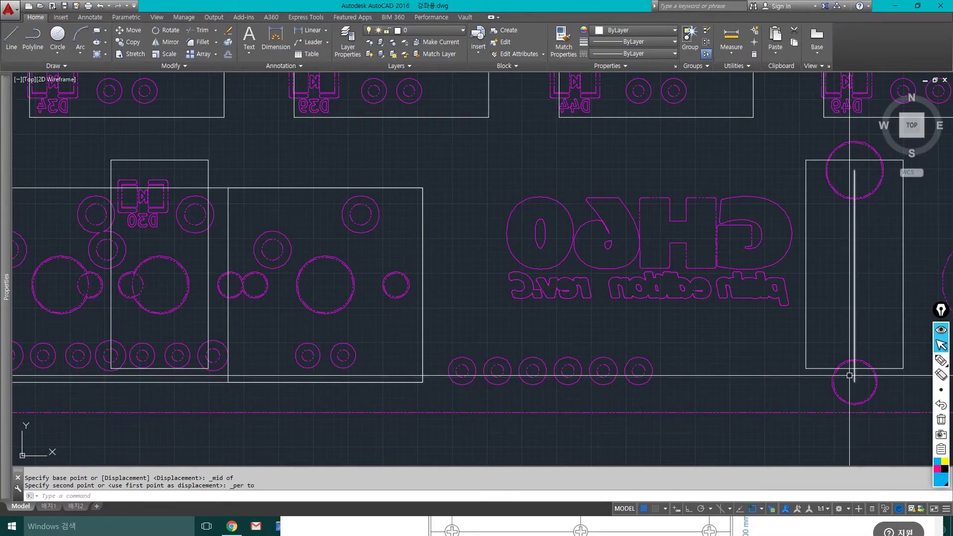
scroll(760, 326, down, 4)
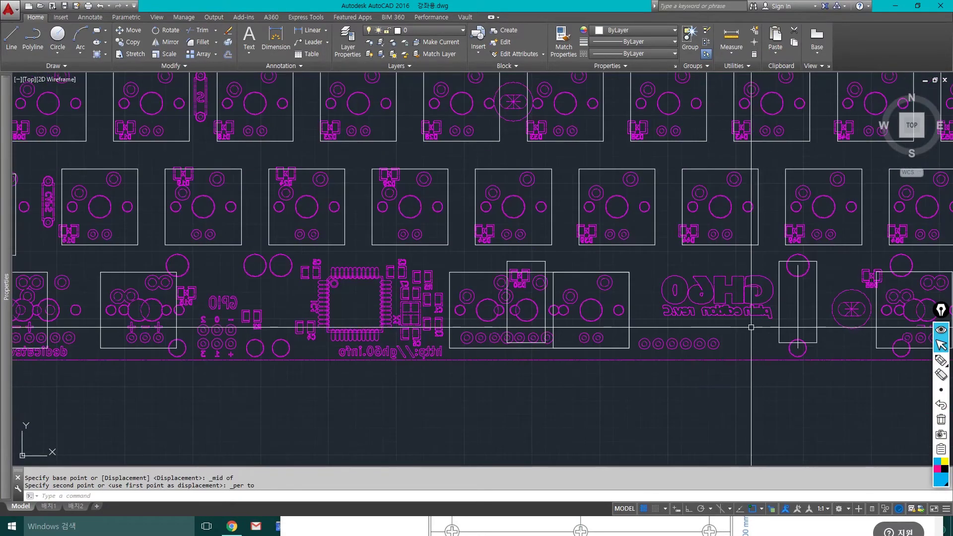
middle_drag(772, 330, 585, 331)
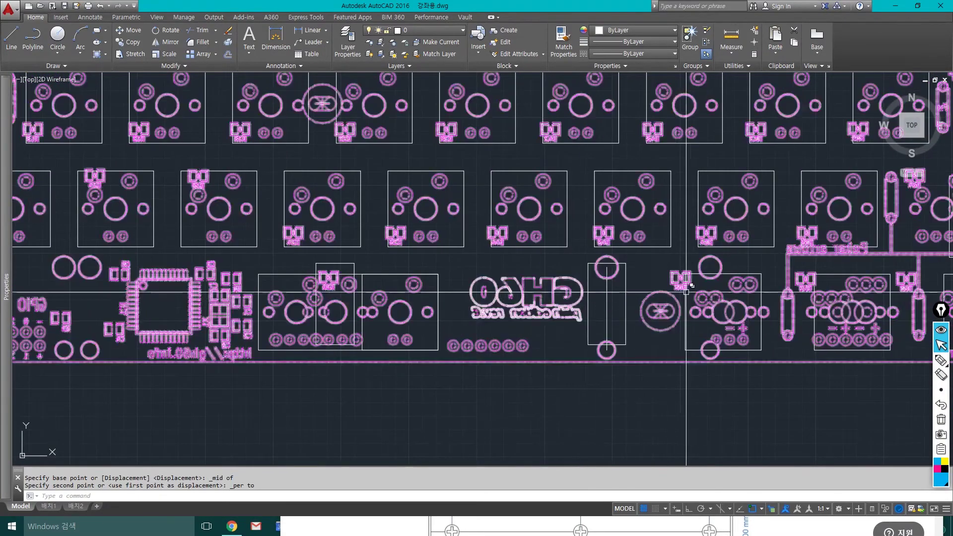
scroll(640, 348, up, 2)
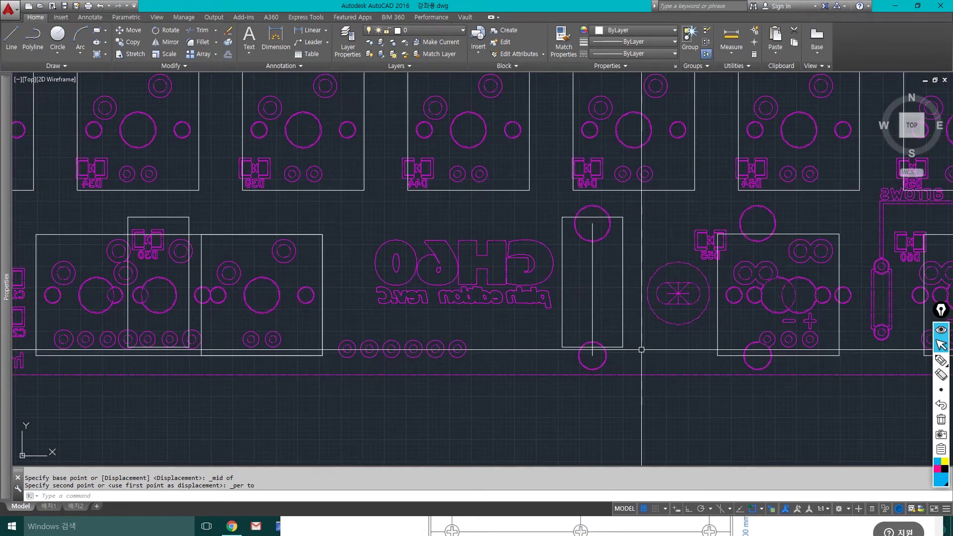
text(co)
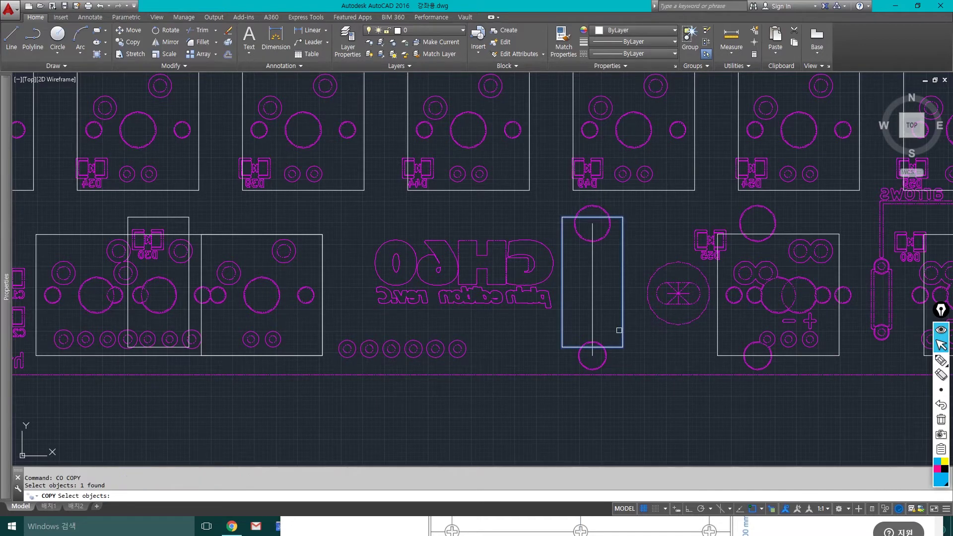
- Copy the tall rectangle from its endpoint onto three bottom-row stabilizer footprints near the microcontroller
key(Return)
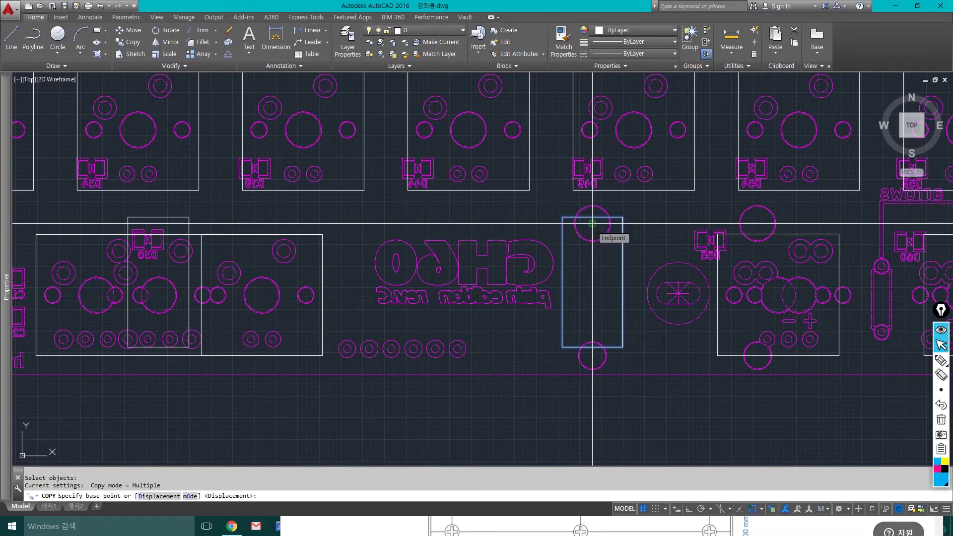
click(592, 224)
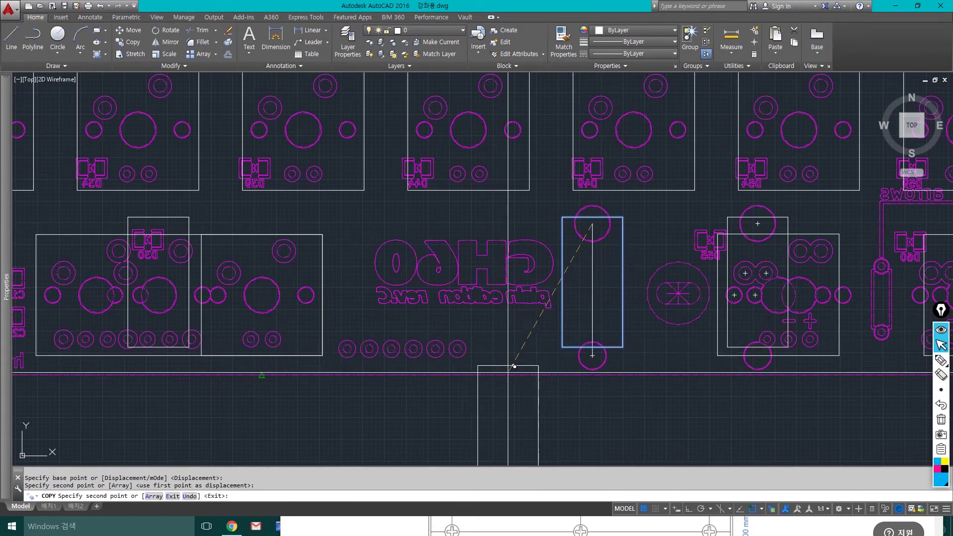
scroll(514, 366, down, 3)
middle_drag(71, 298, 373, 291)
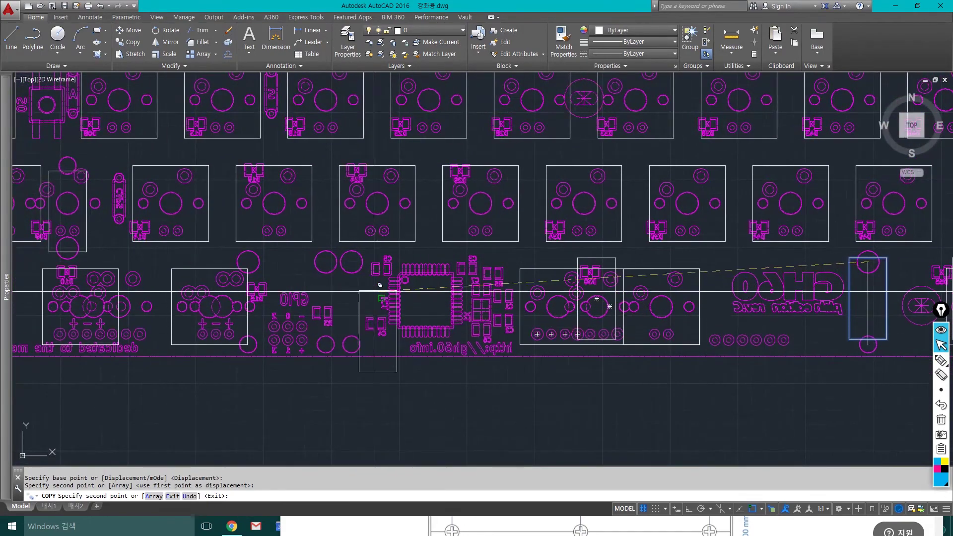
click(357, 255)
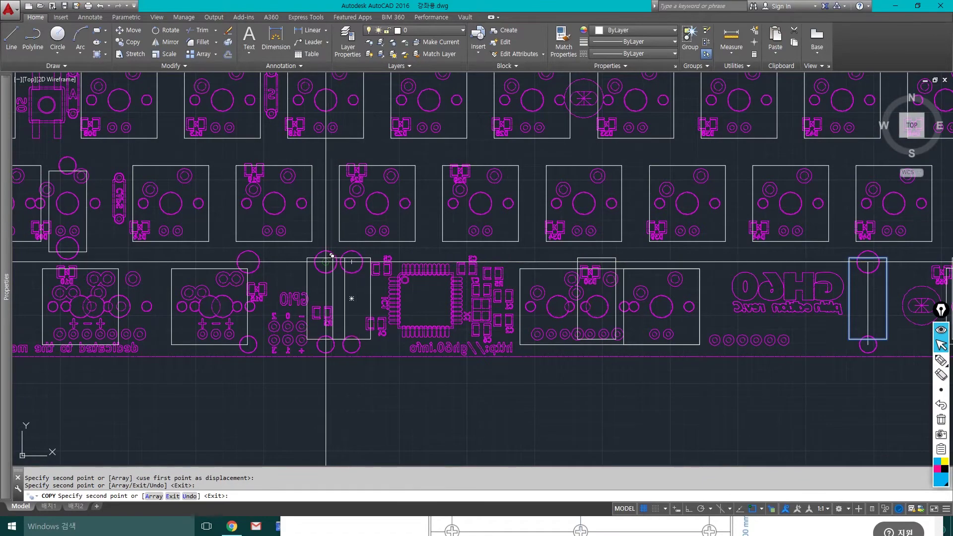
click(332, 256)
click(248, 261)
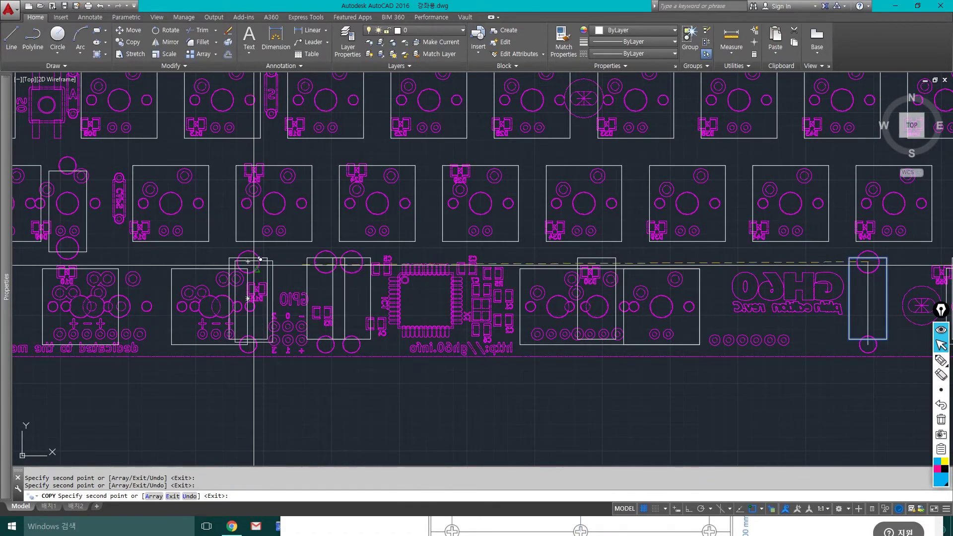
key(Escape)
key(Escape)
scroll(372, 372, down, 3)
scroll(453, 383, up, 1)
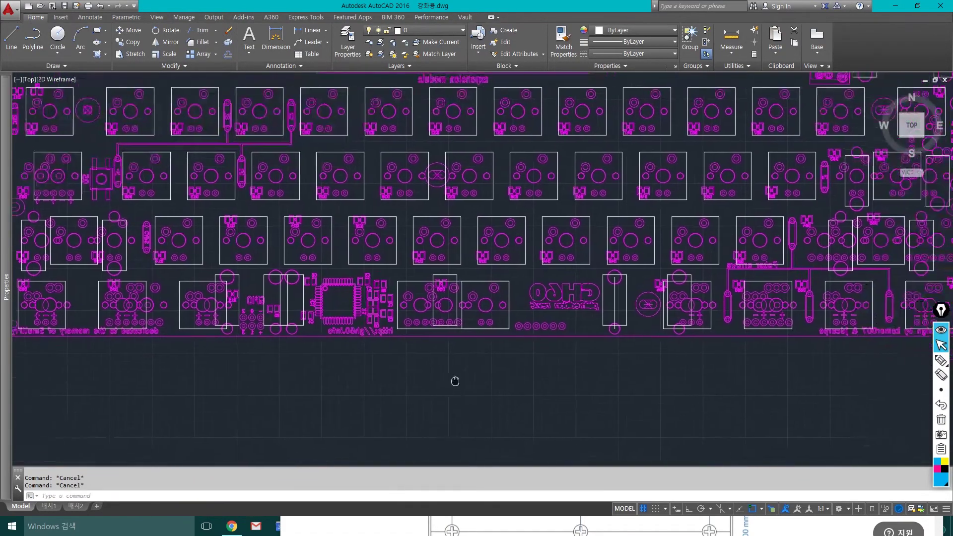
scroll(430, 325, up, 4)
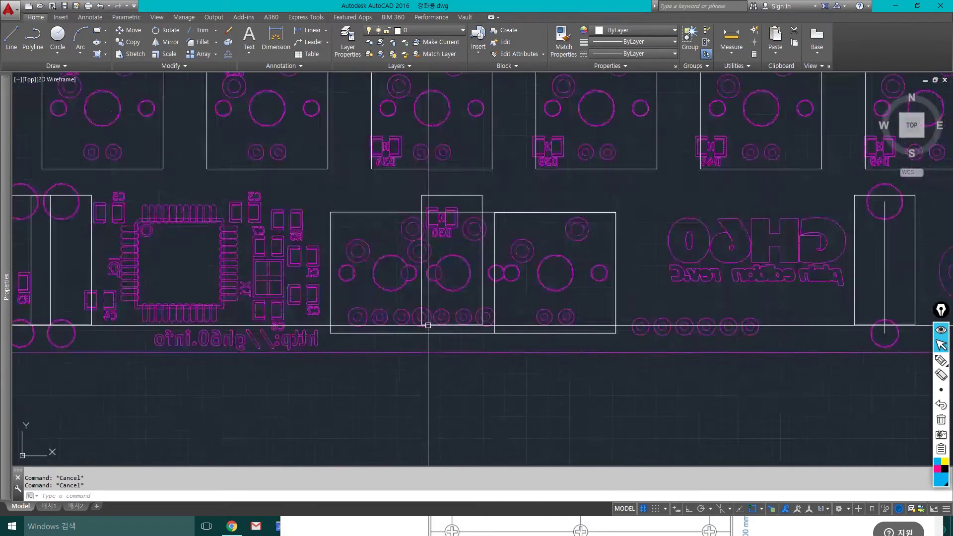
scroll(421, 298, down, 4)
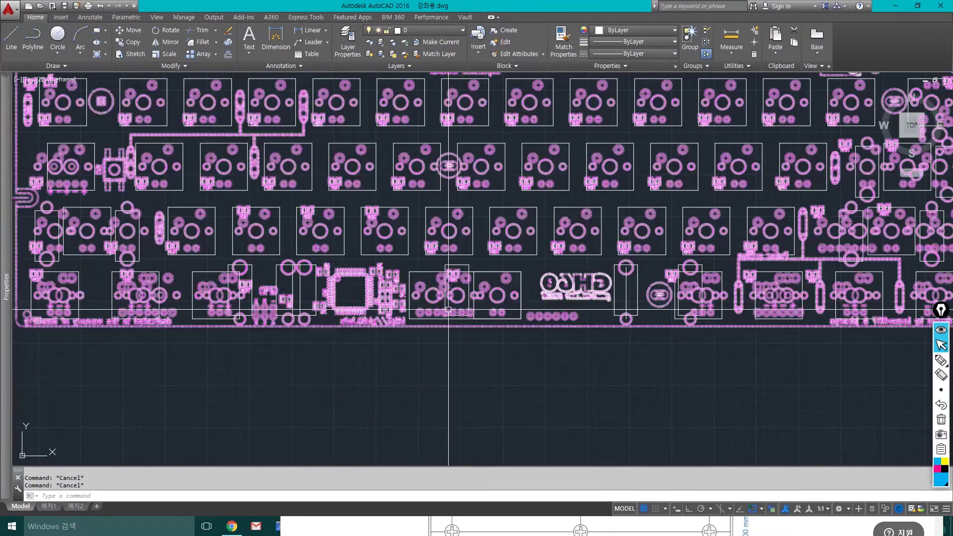
- Erase the two redundant overlapping outlines in the bottom row left of the logo
key(Delete)
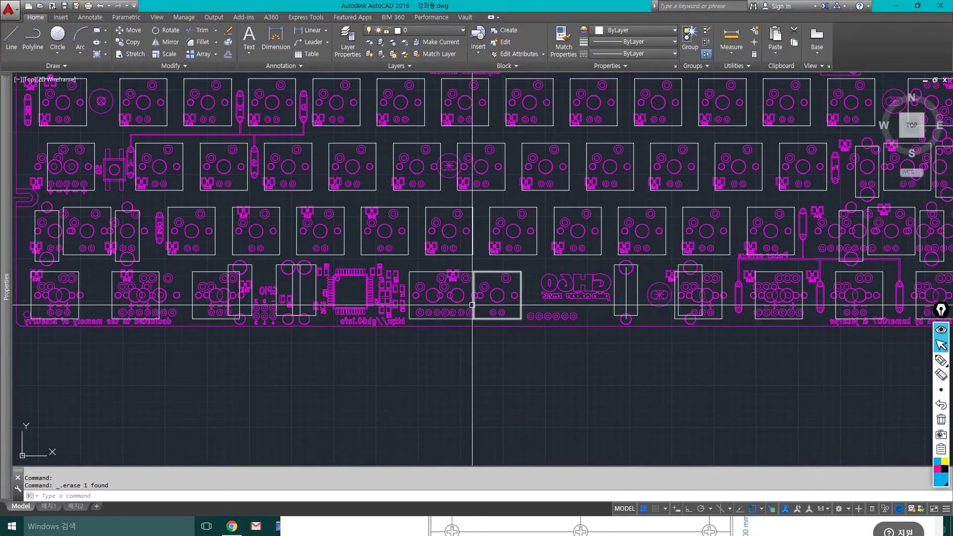
click(474, 319)
key(Delete)
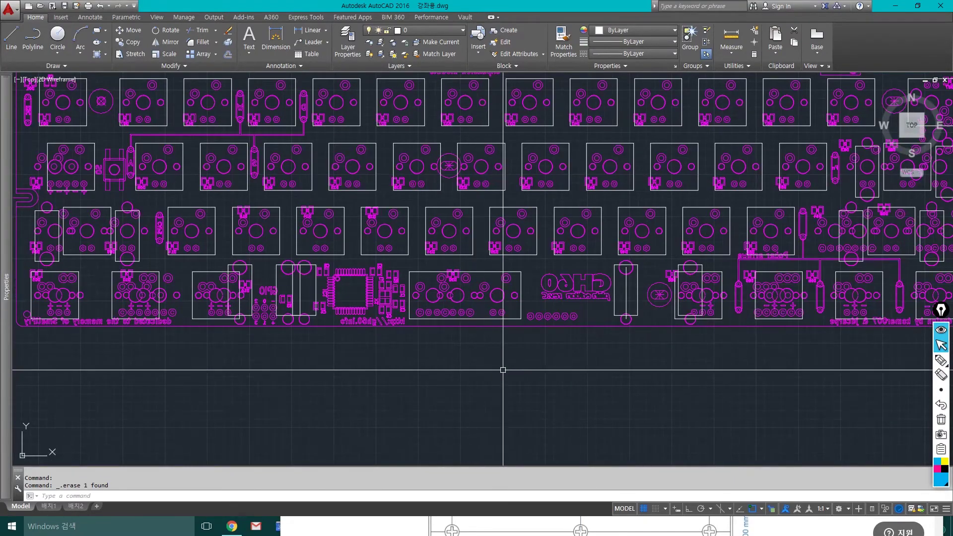
scroll(513, 374, down, 4)
scroll(594, 302, up, 4)
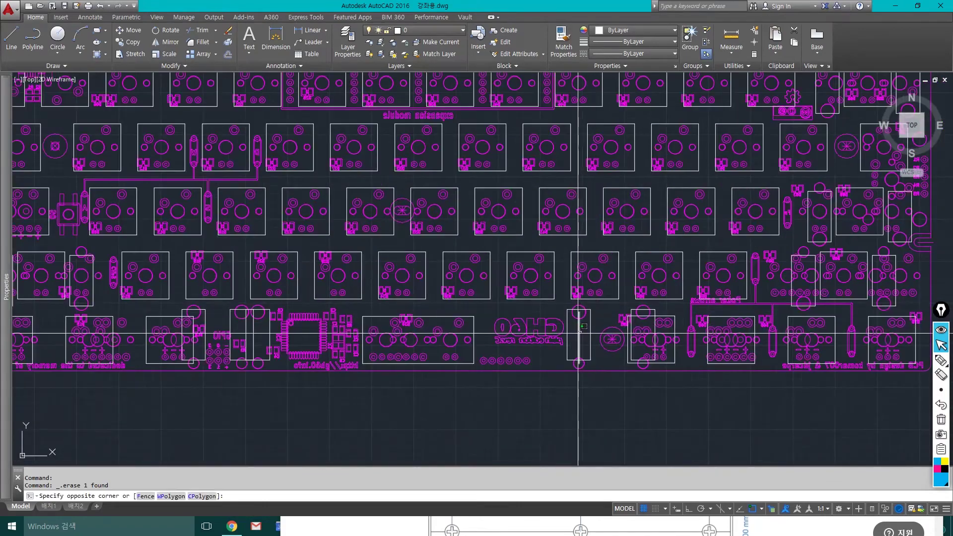
click(583, 358)
scroll(571, 367, down, 2)
scroll(557, 372, up, 2)
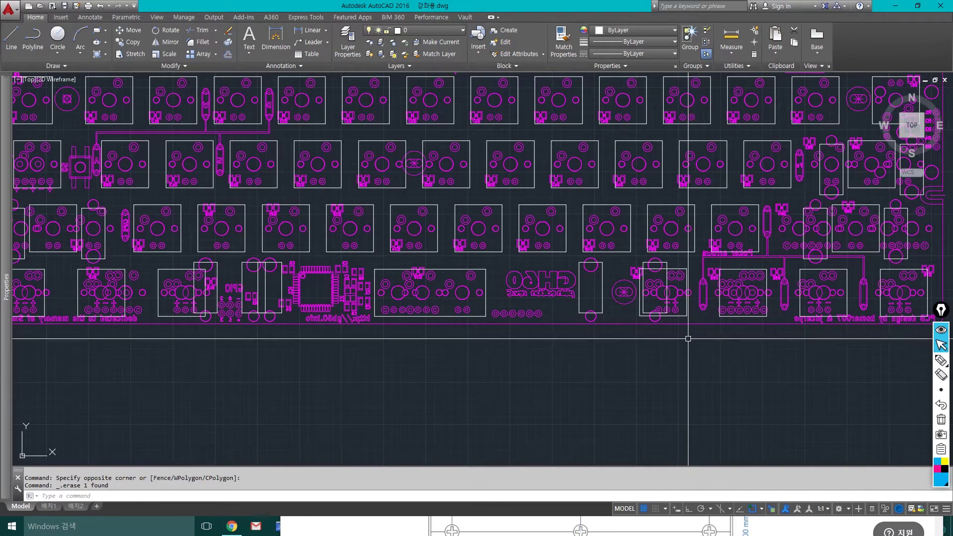
scroll(685, 293, up, 1)
scroll(685, 292, up, 5)
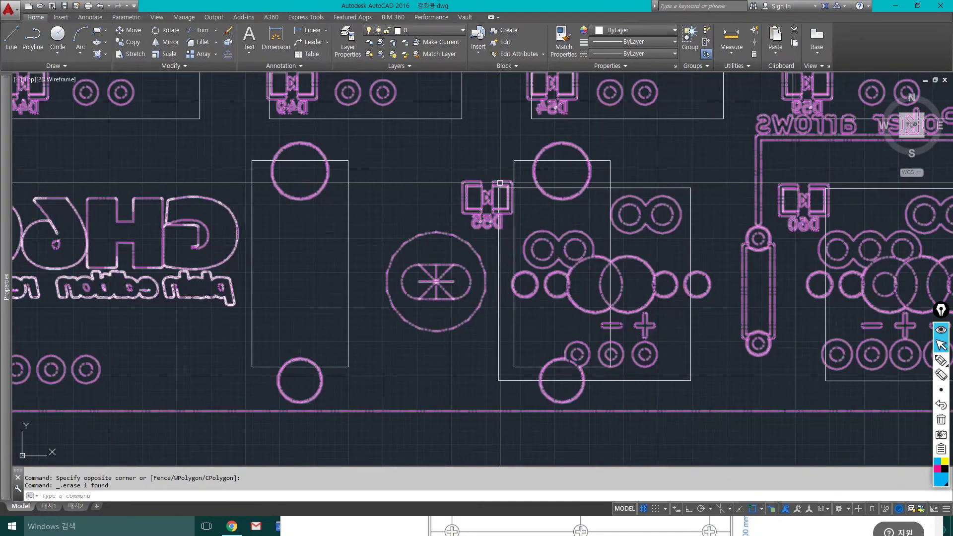
key(Escape)
key(Escape)
middle_drag(605, 204, 594, 231)
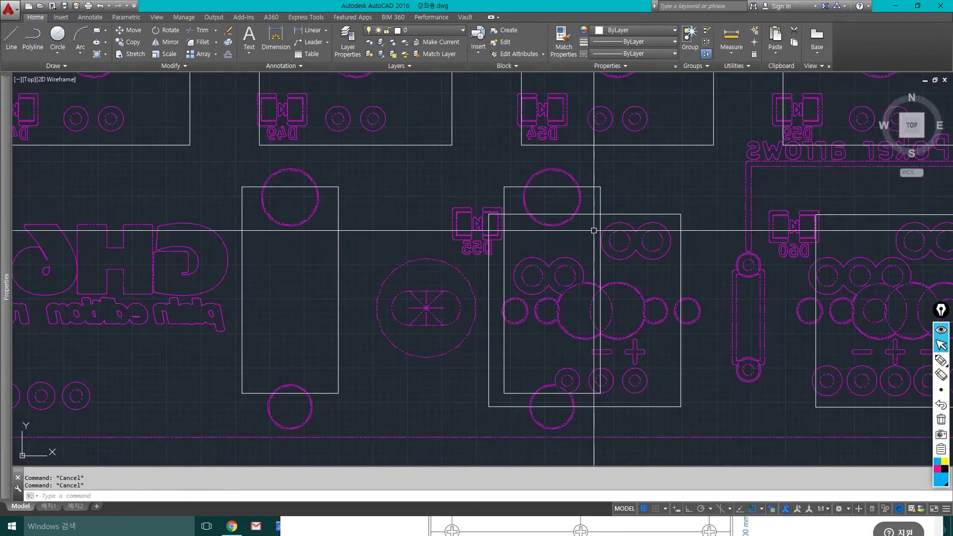
- Trace a notched outline with lines around the key beside D55
click(599, 221)
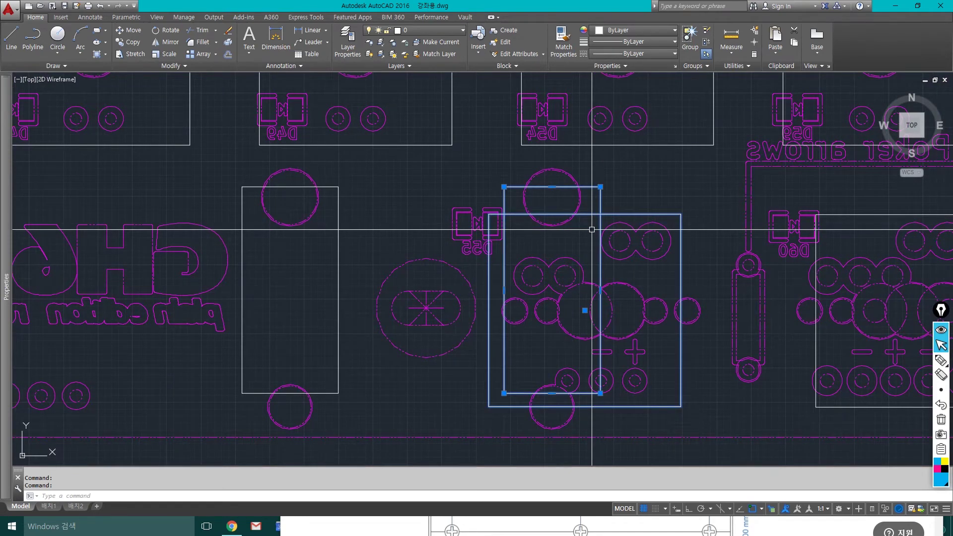
key(Escape)
key(Escape)
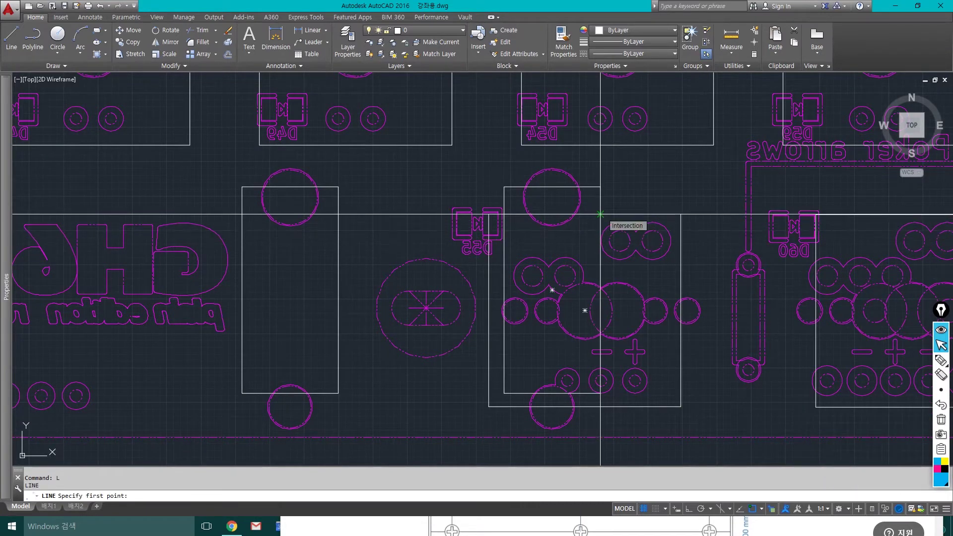
click(600, 186)
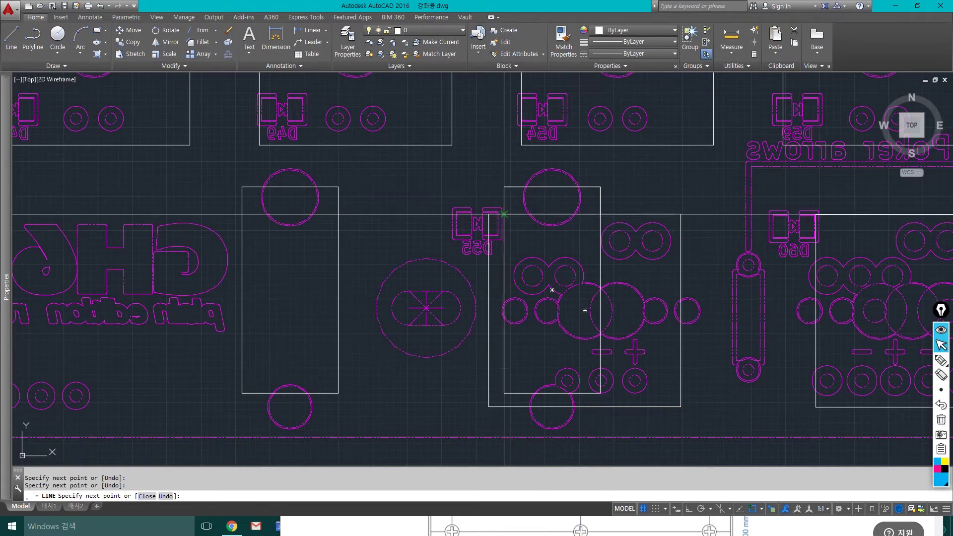
click(504, 214)
scroll(504, 214, up, 5)
scroll(484, 199, up, 3)
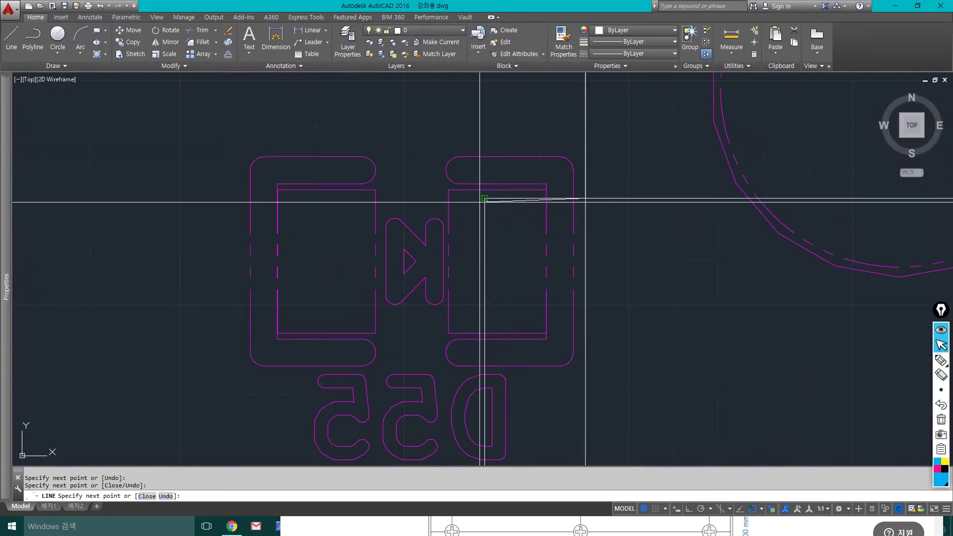
scroll(485, 199, down, 8)
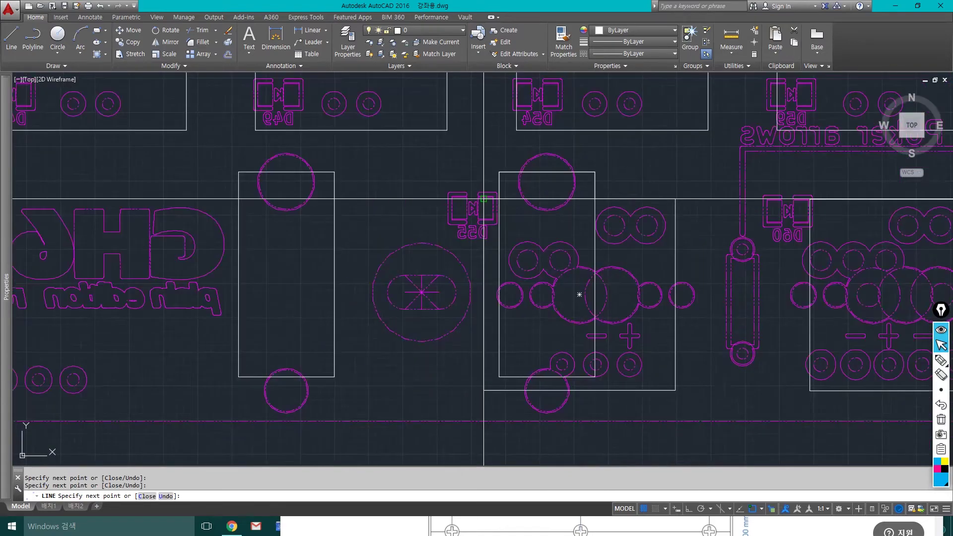
click(484, 389)
click(675, 390)
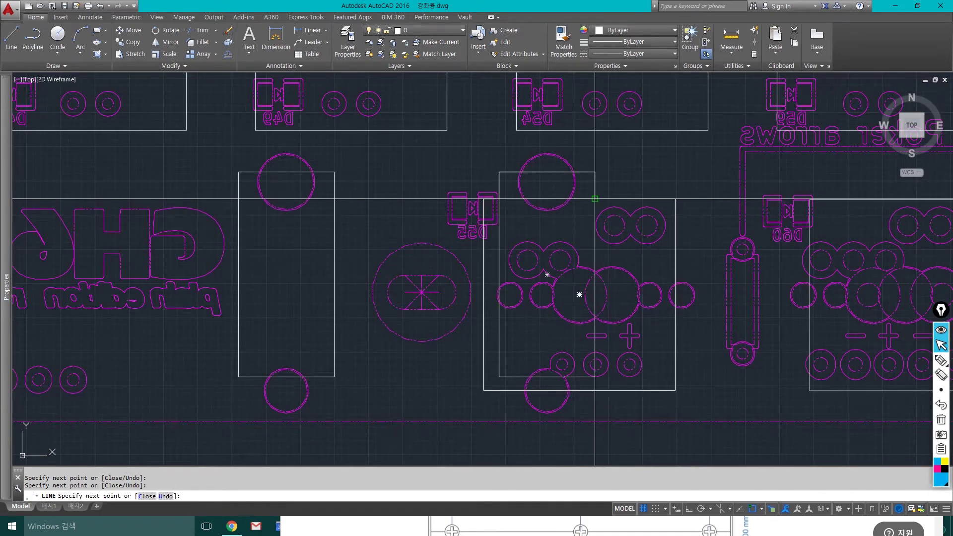
key(Escape)
key(Escape)
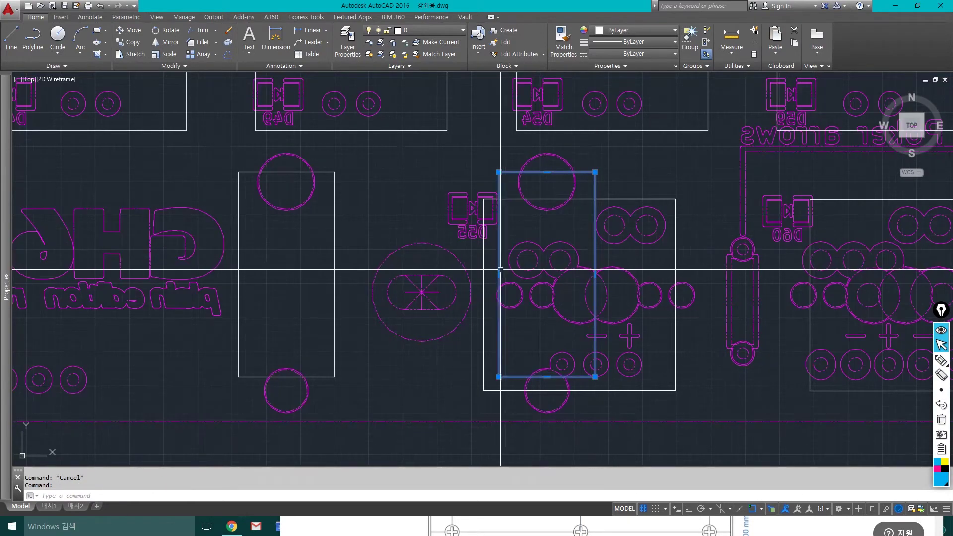
- Erase the old narrow rectangle and the larger overlapping rectangle
key(Delete)
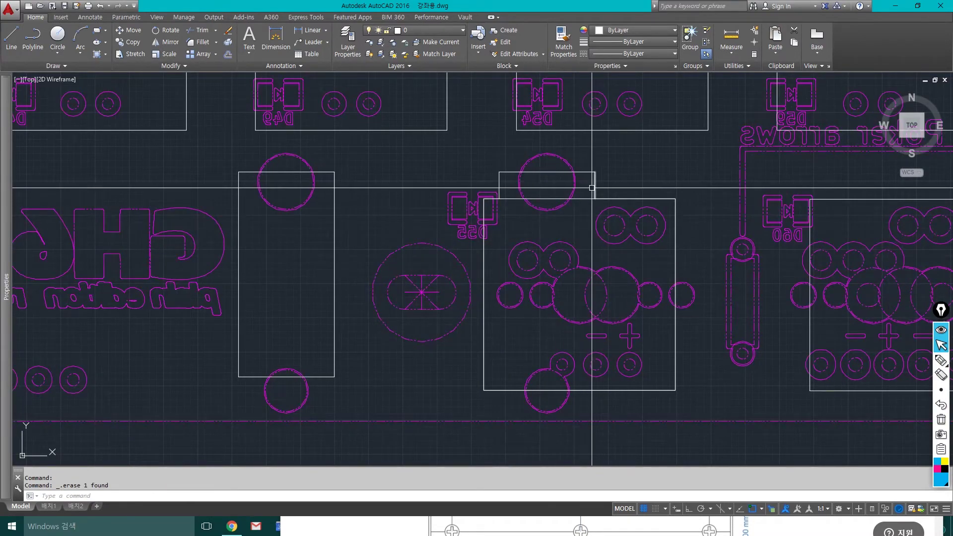
click(583, 204)
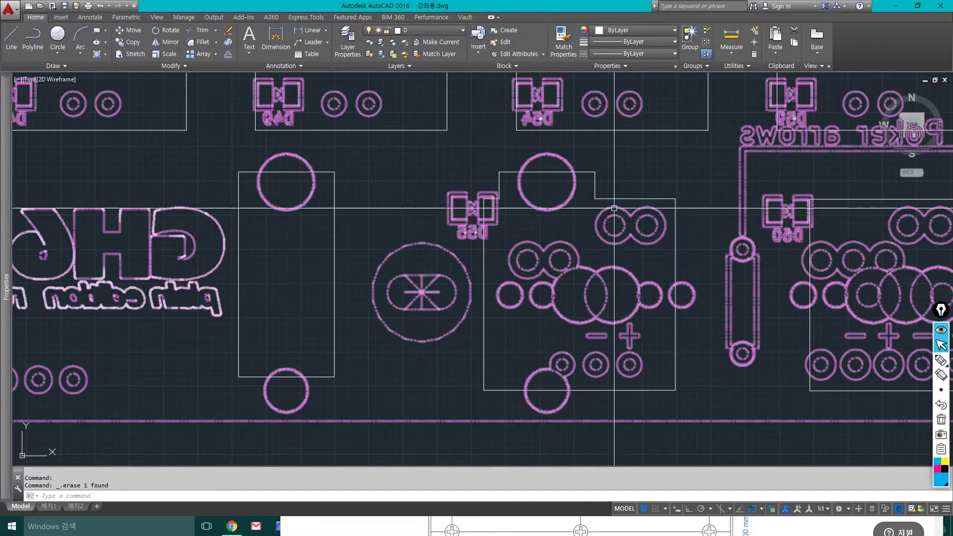
key(Delete)
- Draw one rectangle enclosing both paired outlines over R3 near GP10
scroll(513, 176, down, 1)
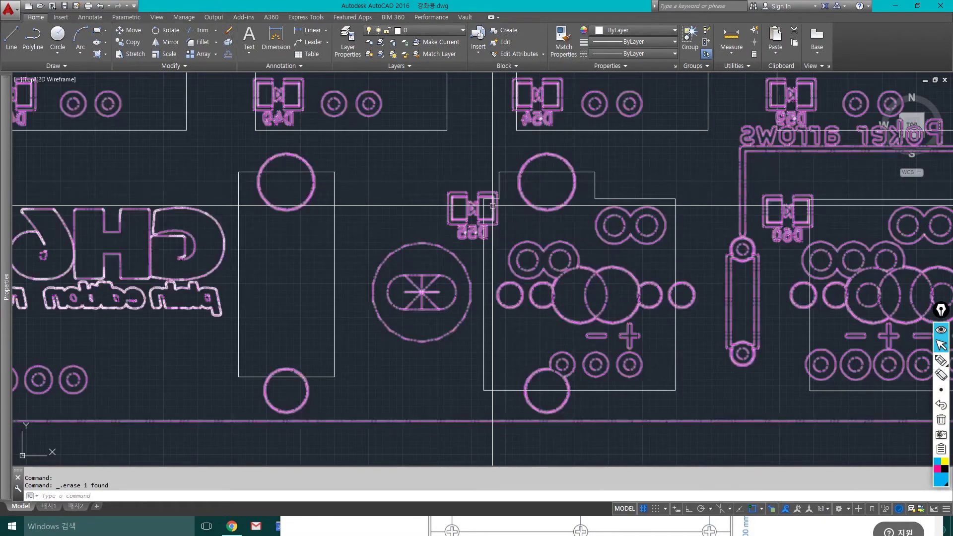
scroll(606, 416, down, 1)
scroll(724, 361, down, 1)
scroll(723, 361, down, 2)
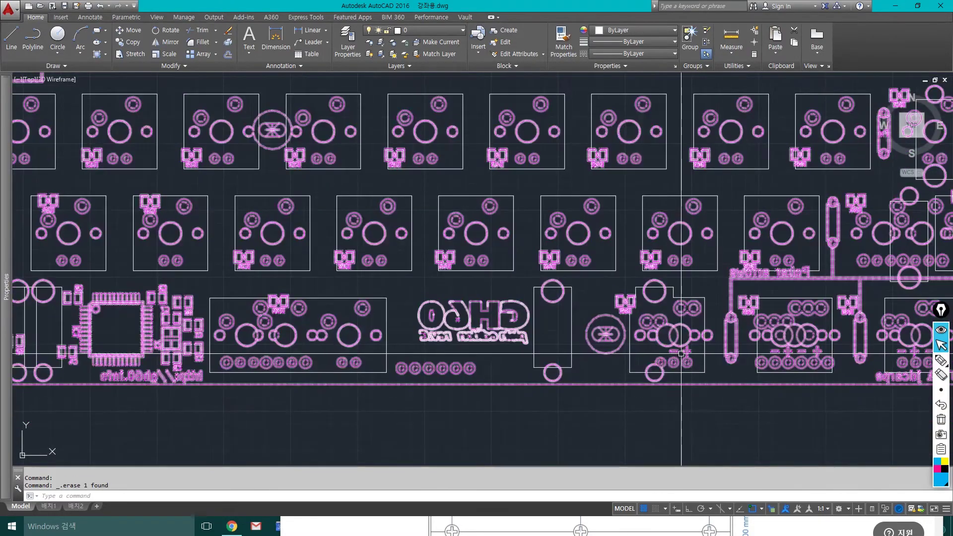
middle_drag(74, 340, 358, 322)
scroll(548, 300, up, 2)
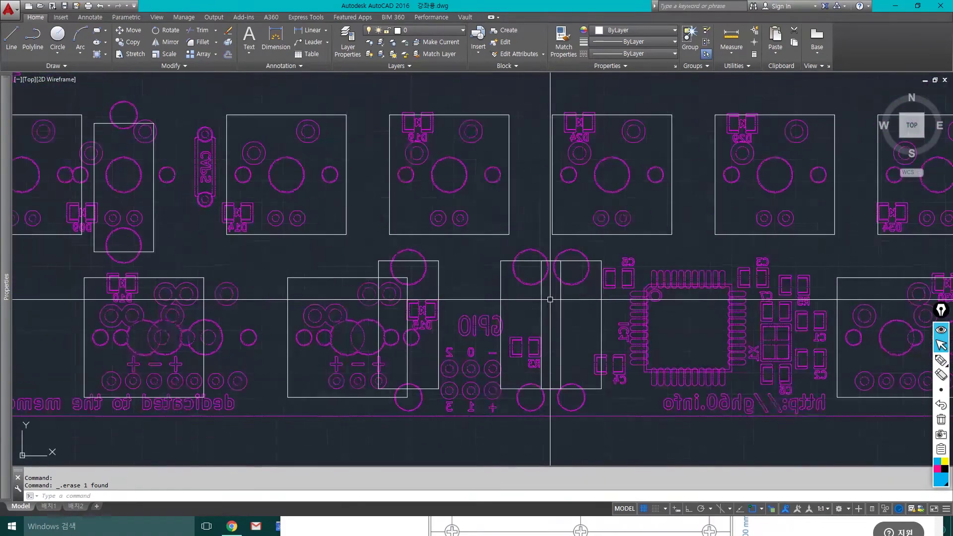
scroll(507, 293, up, 1)
scroll(479, 283, up, 2)
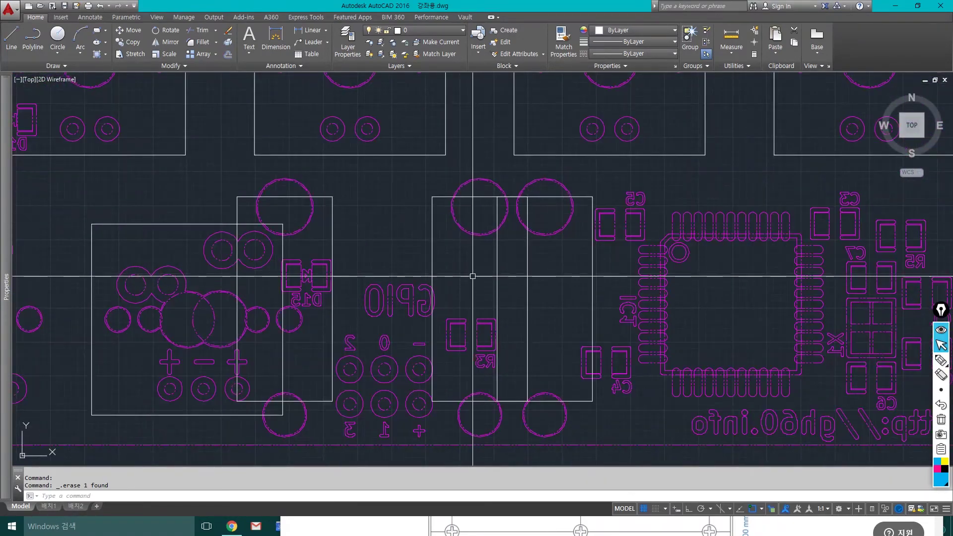
text(rec)
key(Return)
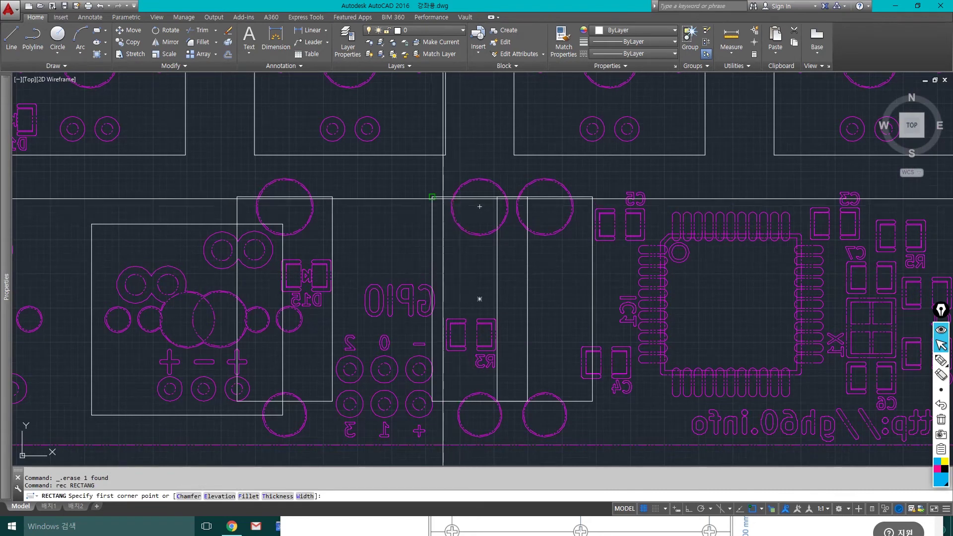
click(432, 197)
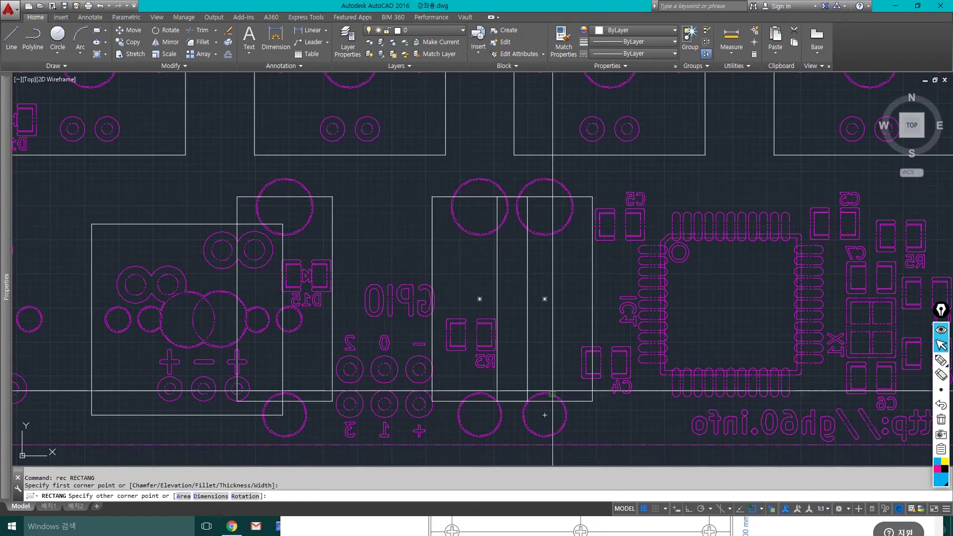
click(592, 401)
- Erase the two inner vertical lines left inside the new rectangle
click(543, 277)
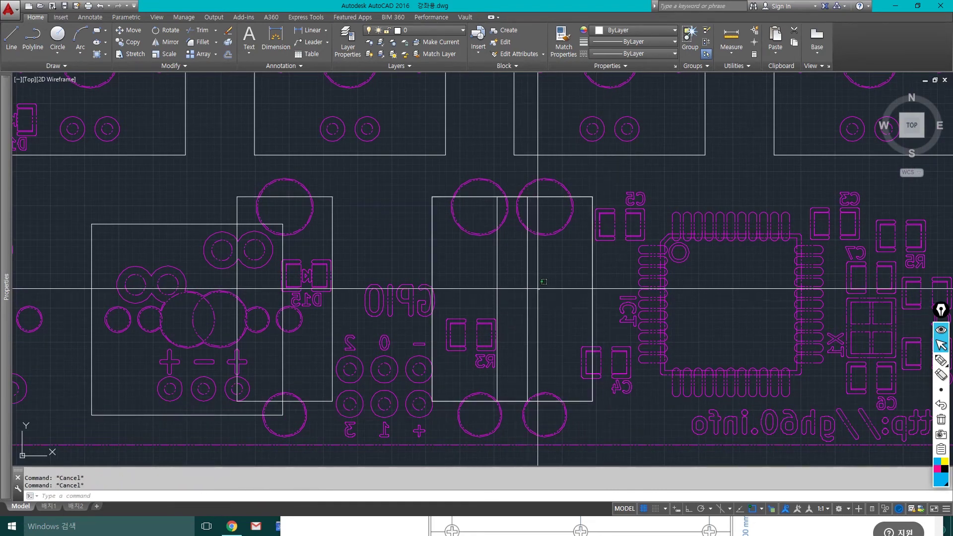
click(494, 297)
key(Delete)
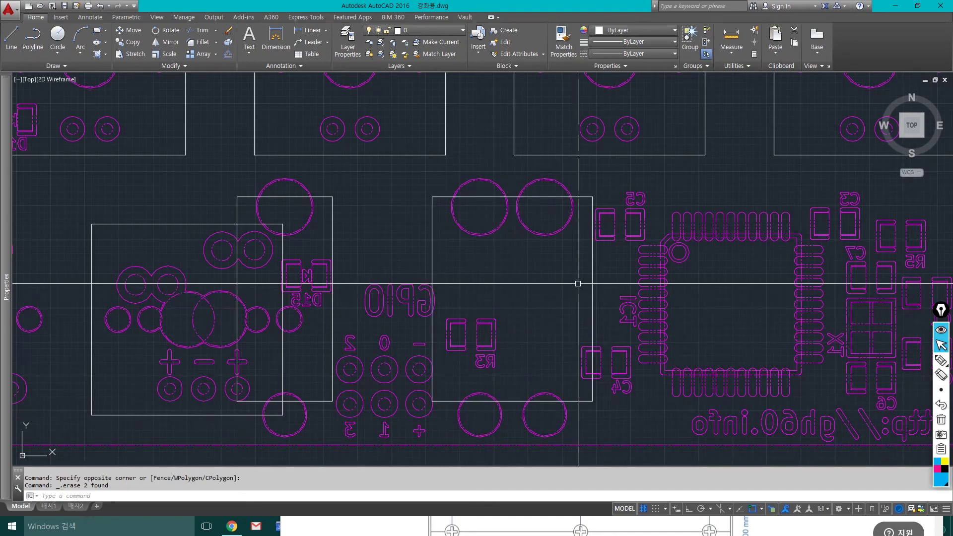
- Trace a notched outline around the key beside D15 and erase the leftover inner edge
middle_drag(504, 294, 663, 302)
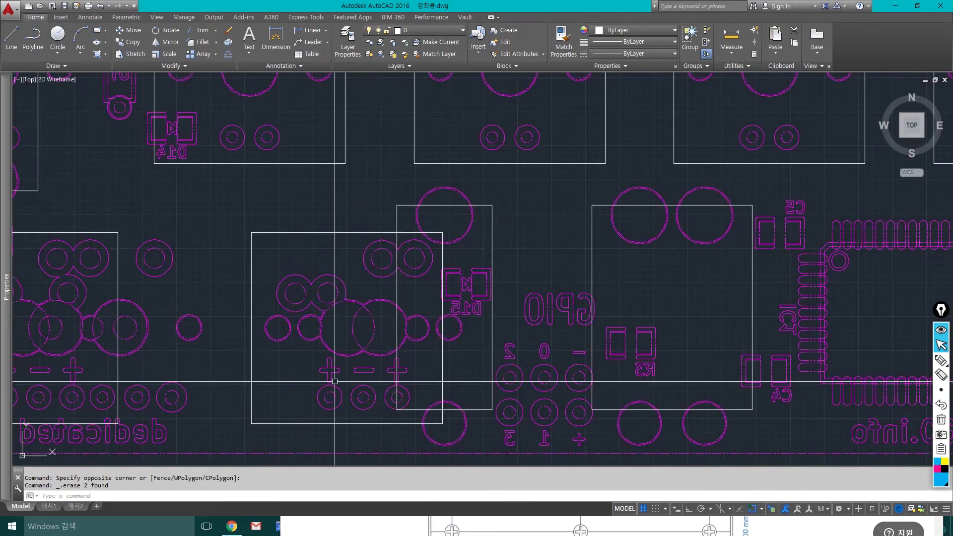
text(l)
key(Return)
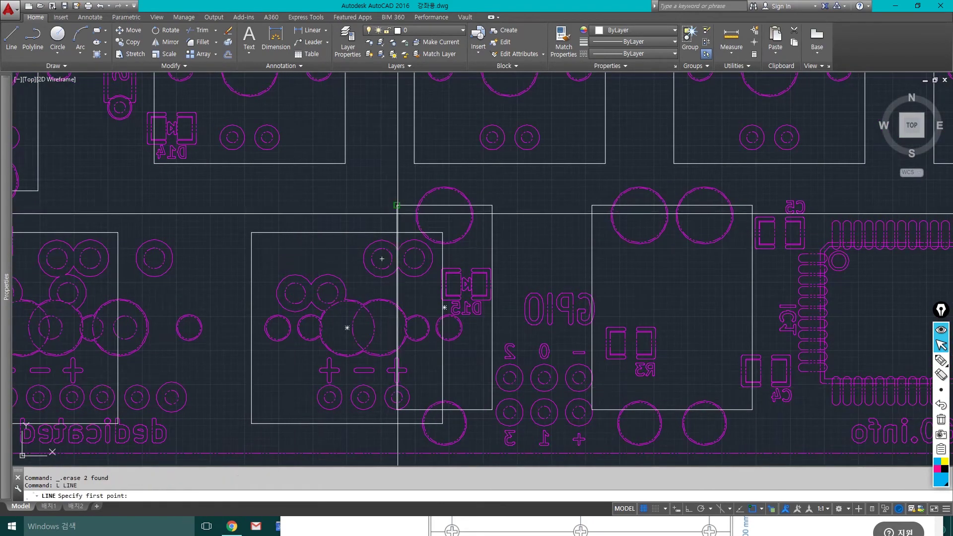
click(397, 205)
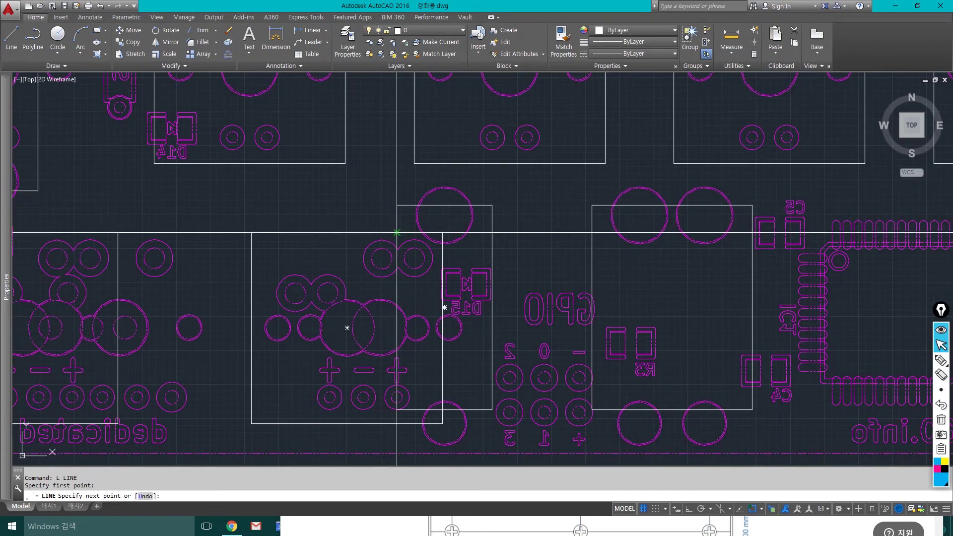
click(396, 232)
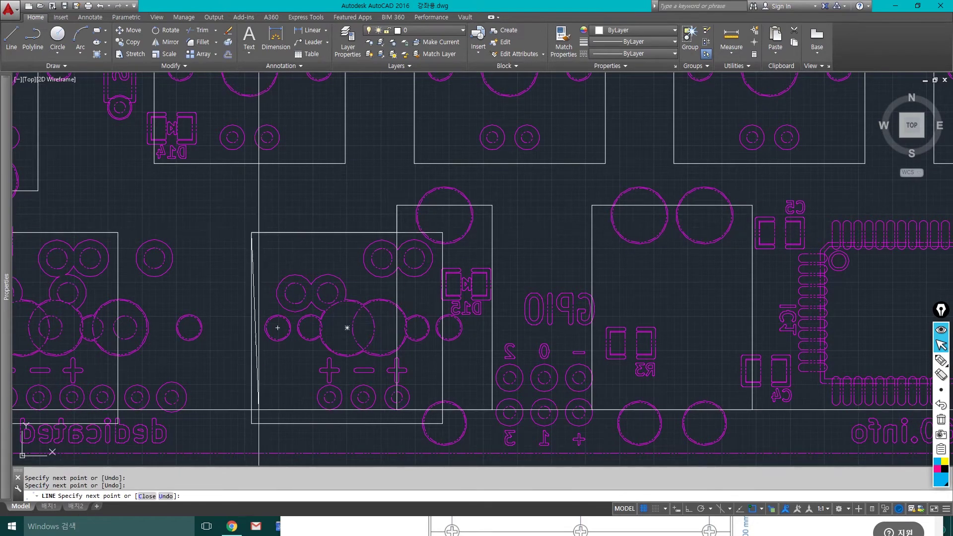
click(251, 423)
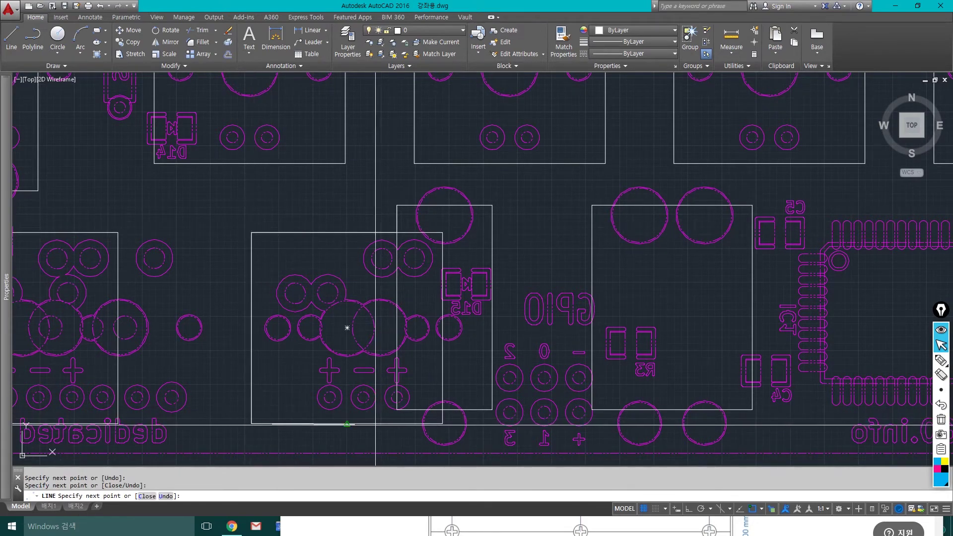
click(443, 422)
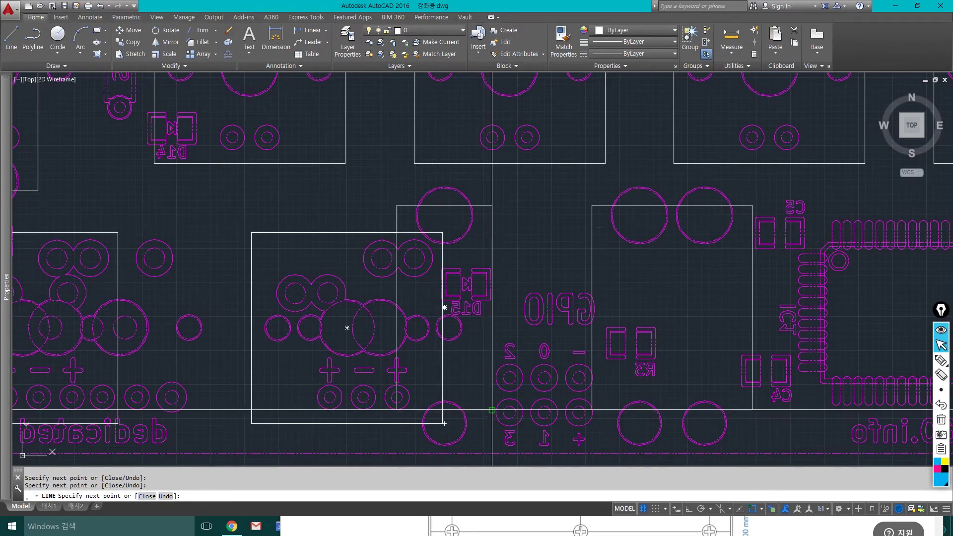
click(491, 409)
click(492, 205)
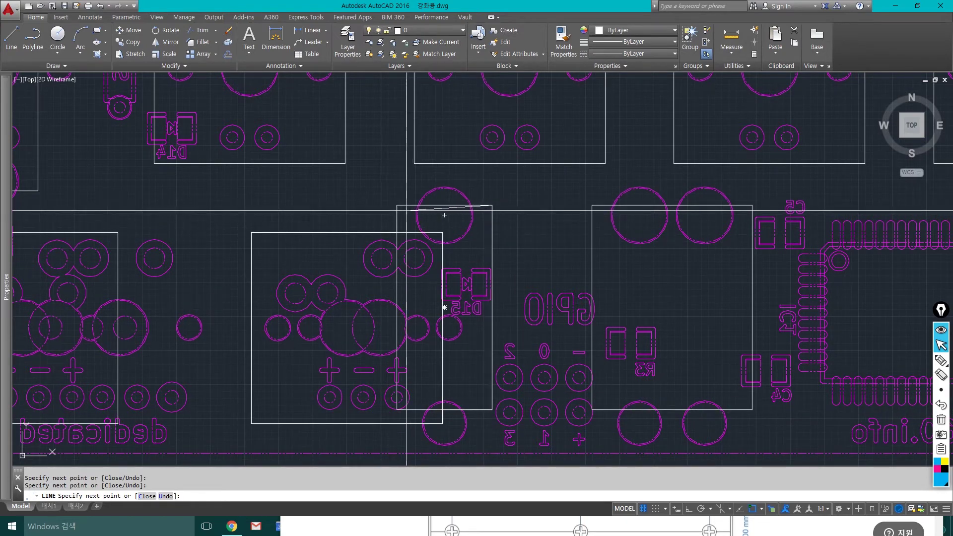
click(397, 205)
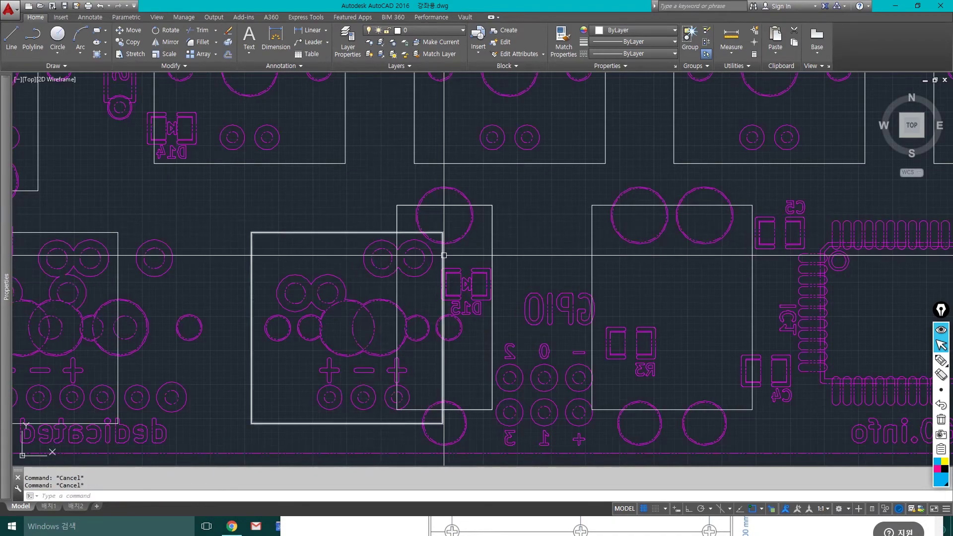
click(443, 273)
key(Delete)
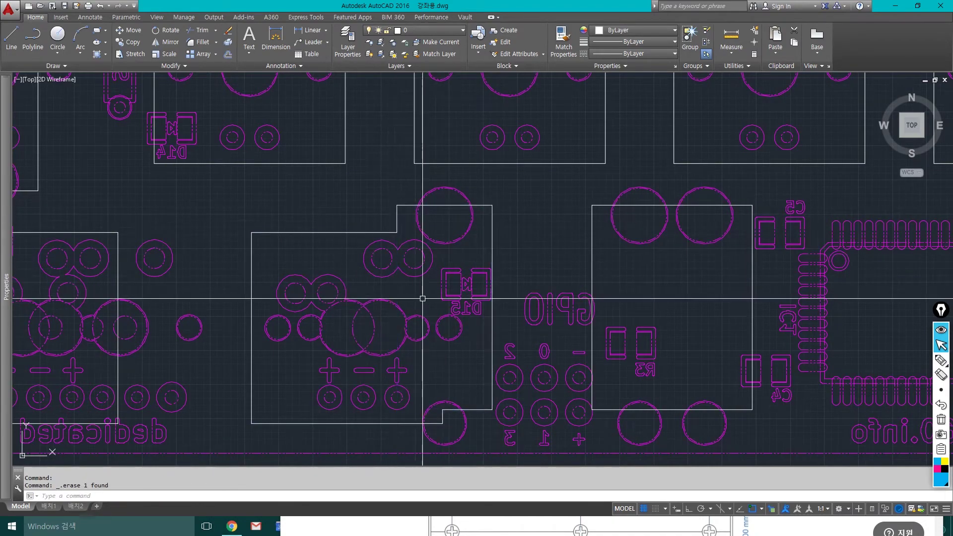
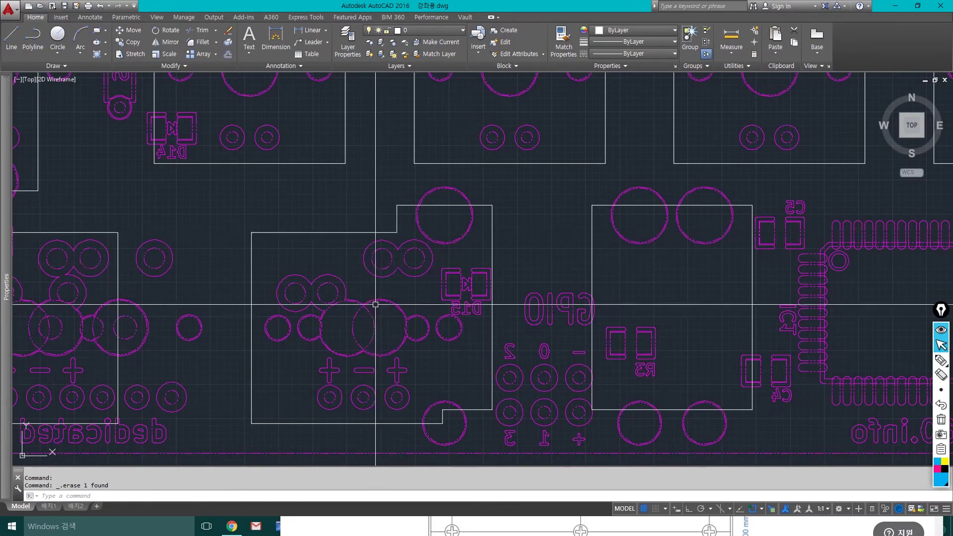
- Draw a 19.05 × 19.05 square just left of the keyboard PCB
scroll(440, 308, down, 5)
scroll(501, 356, down, 2)
scroll(502, 355, down, 2)
scroll(394, 366, down, 1)
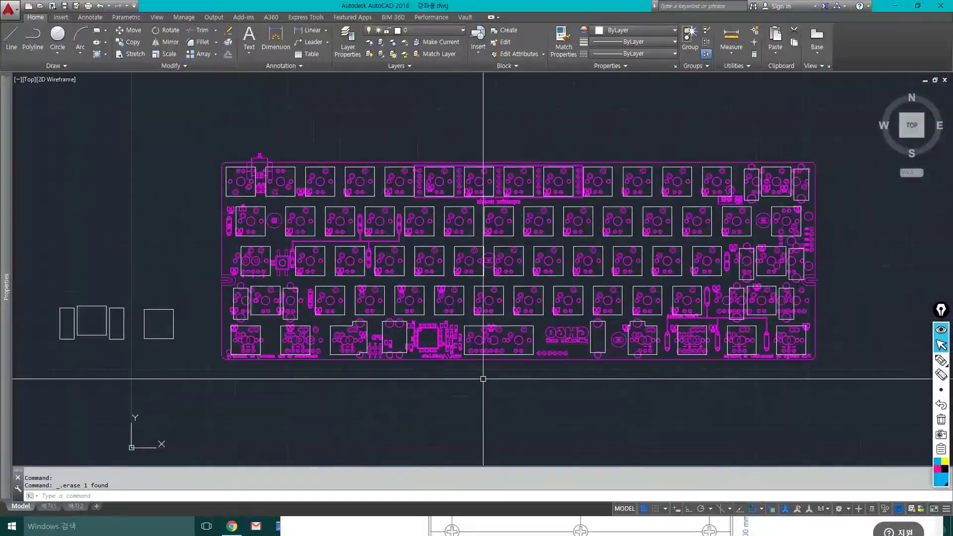
scroll(481, 379, down, 1)
scroll(498, 379, down, 1)
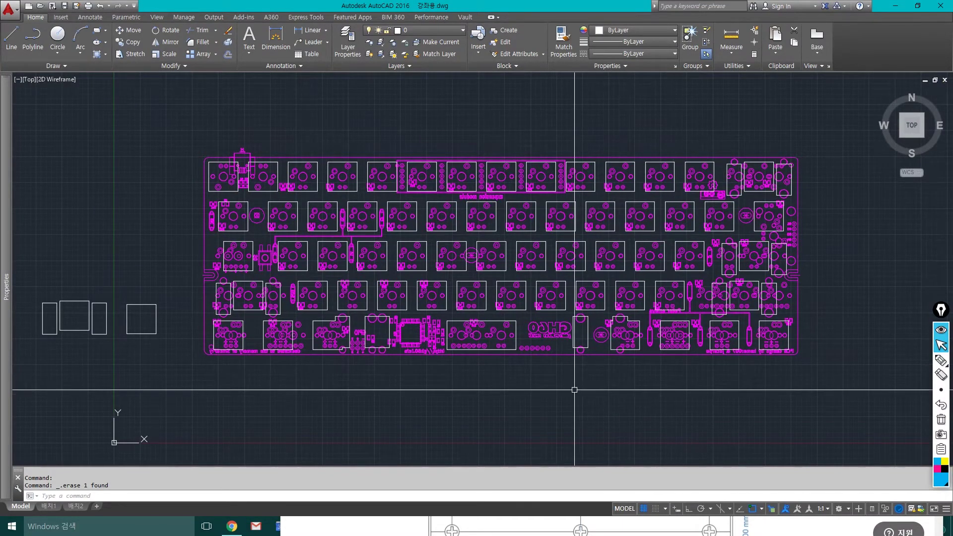
middle_drag(574, 387, 600, 389)
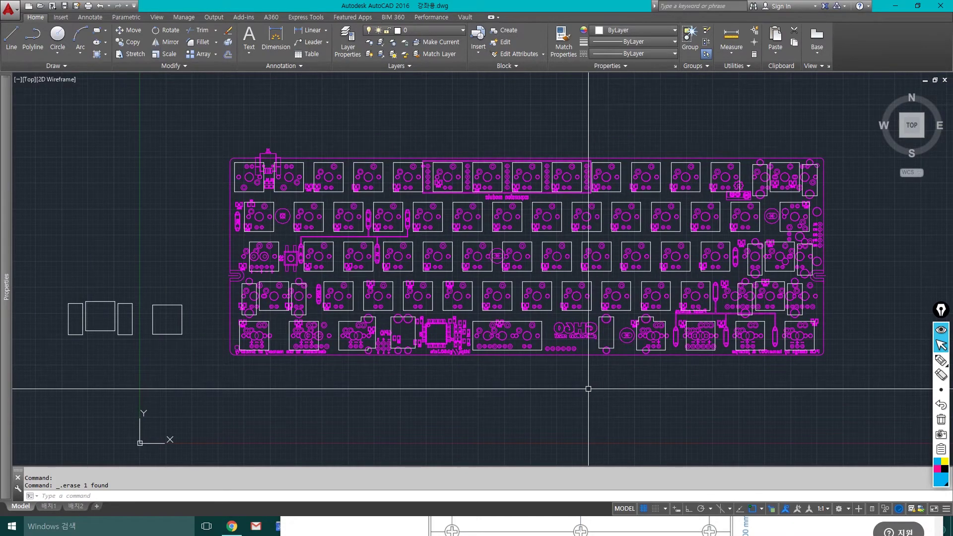
middle_drag(461, 383, 572, 405)
scroll(343, 266, up, 3)
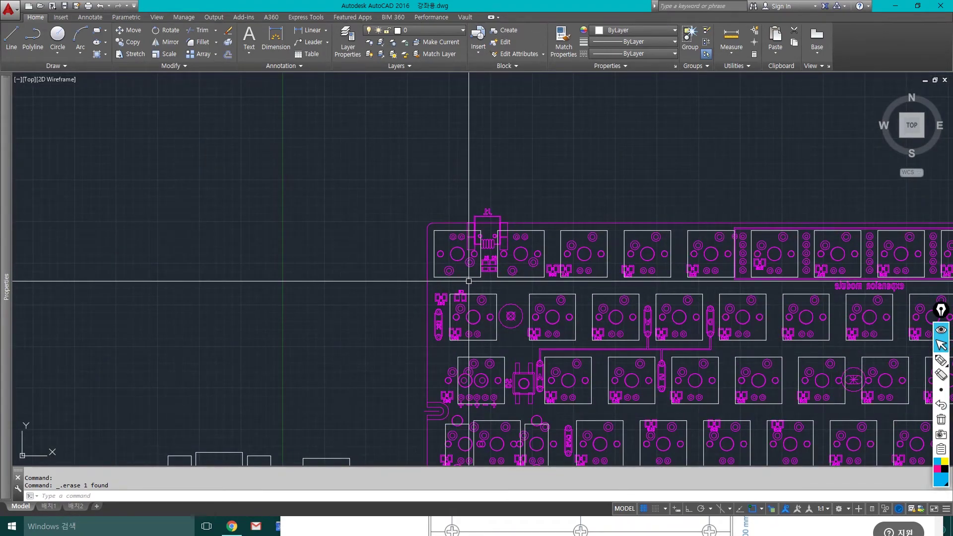
scroll(405, 267, down, 2)
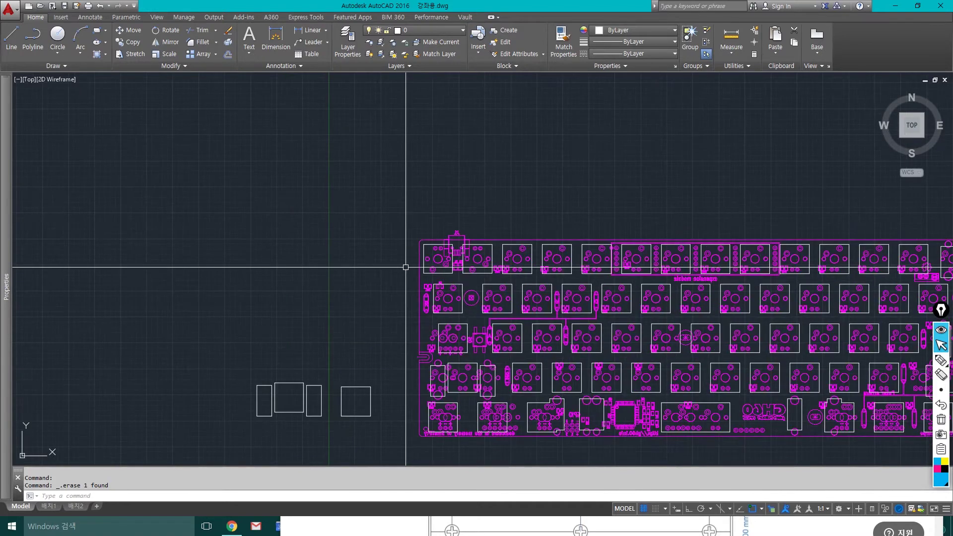
middle_drag(405, 267, 361, 267)
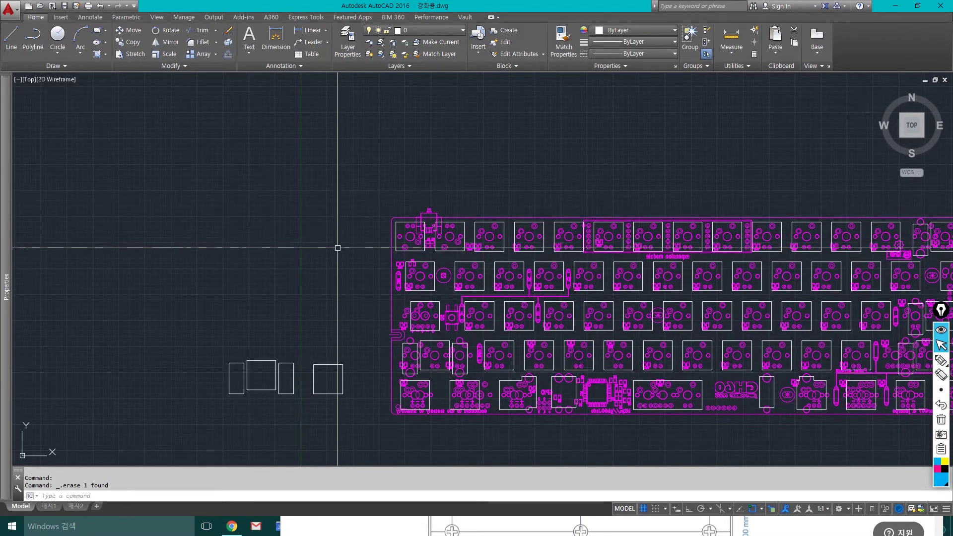
text(rec)
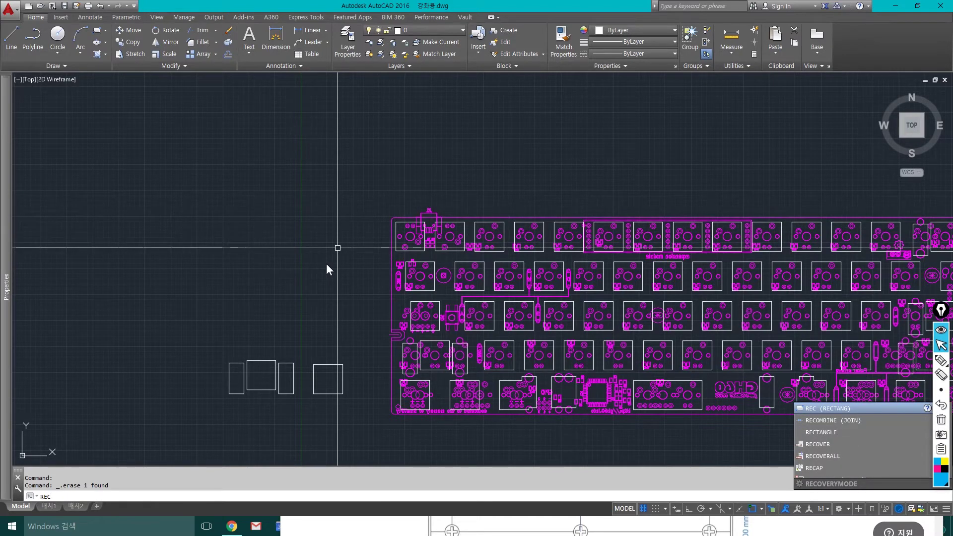
key(Return)
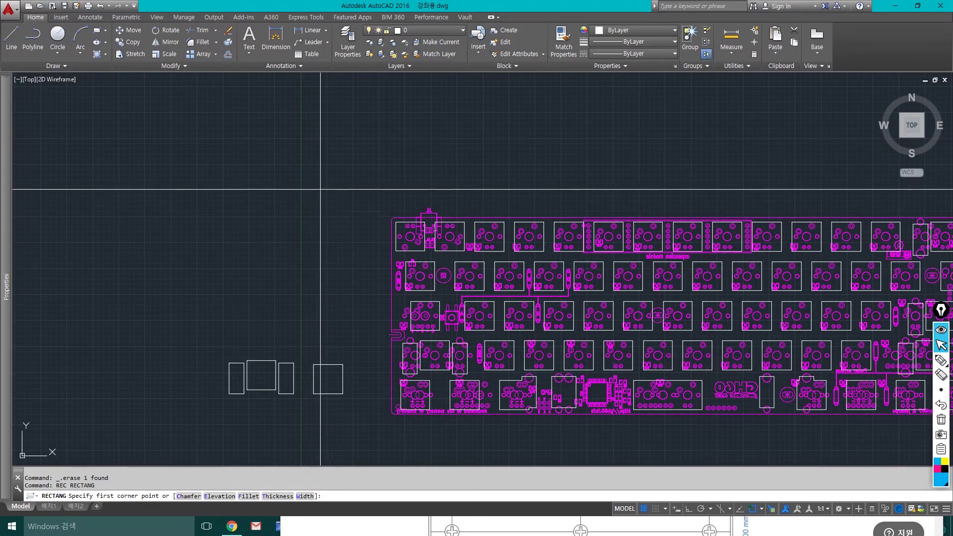
click(320, 189)
text(@19.05,19.05)
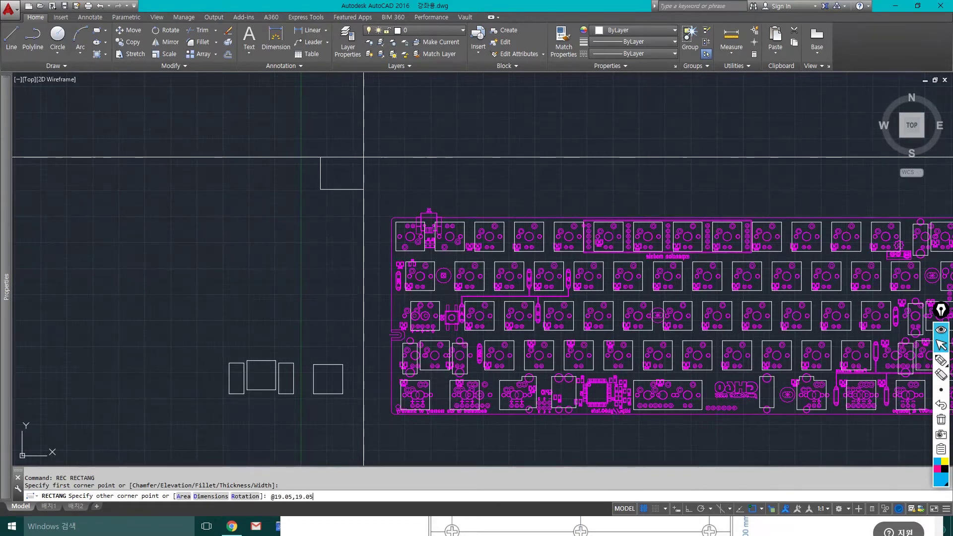
key(Return)
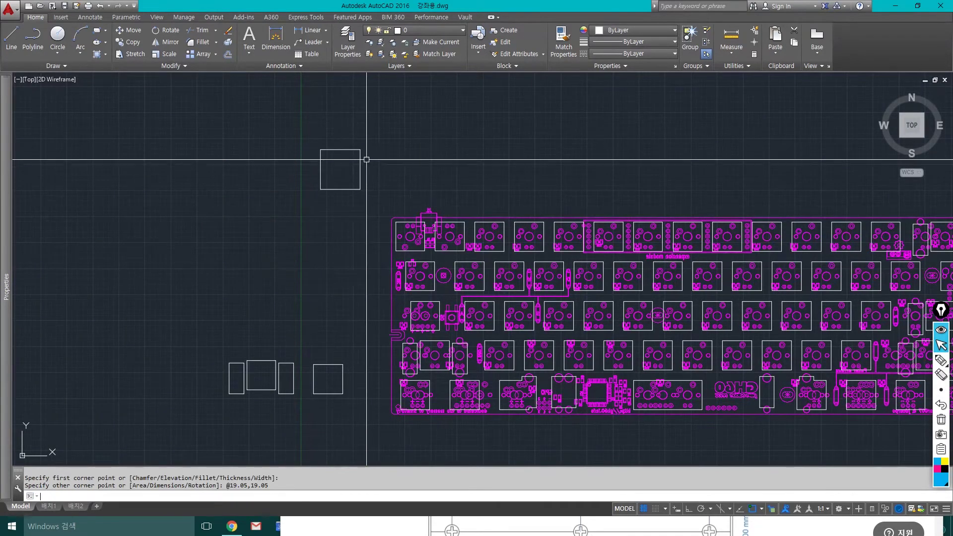
- Move the square onto the PCB's top-left key footprint
scroll(405, 212, up, 1)
scroll(404, 240, up, 1)
text(m)
key(Return)
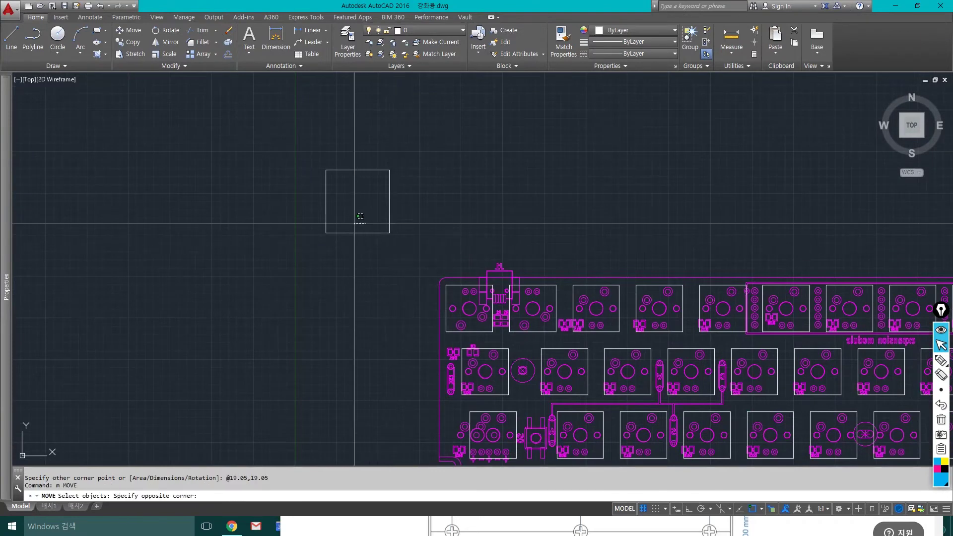
click(329, 248)
key(Return)
click(357, 202)
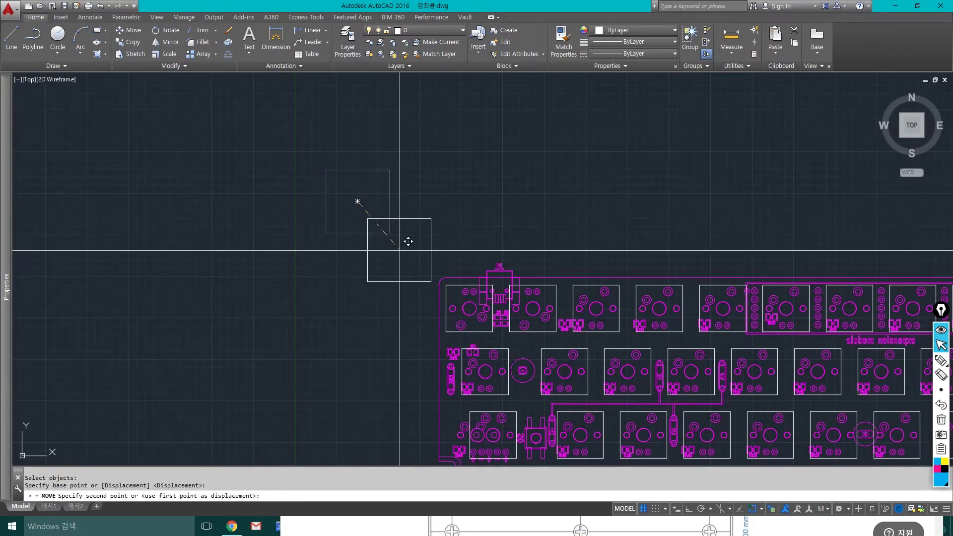
scroll(477, 300, up, 2)
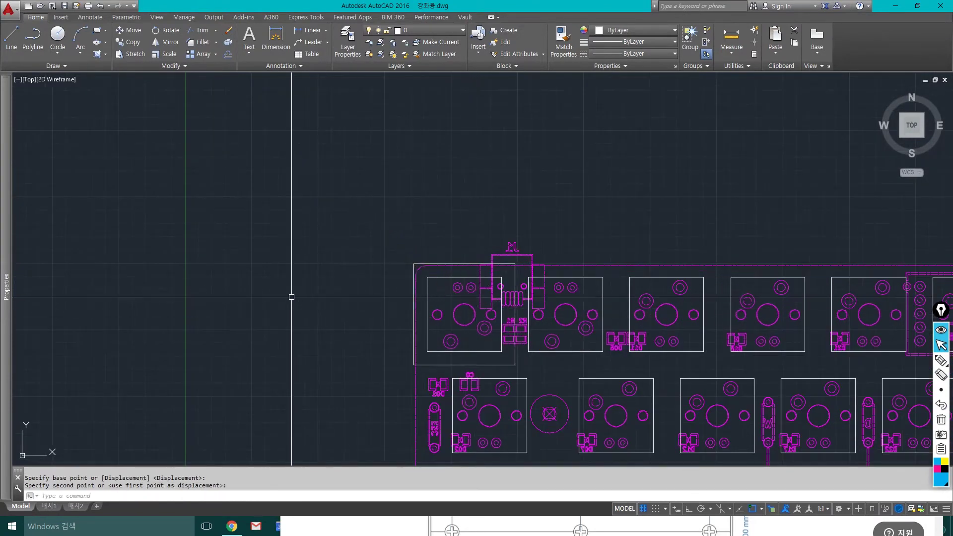
key(Escape)
key(Escape)
scroll(766, 235, down, 3)
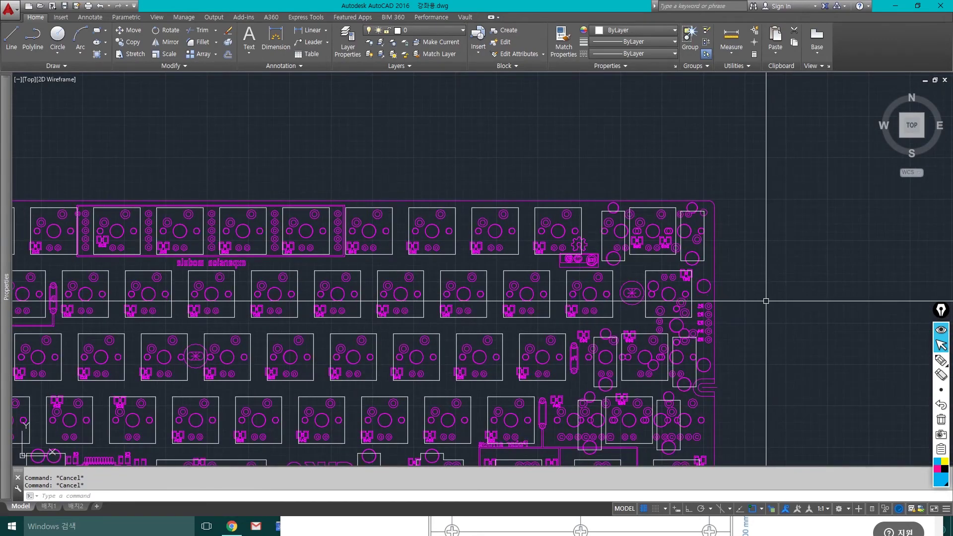
- Copy the 19.05 square onto the bottom-left key footprint
middle_drag(774, 298, 806, 206)
scroll(724, 315, up, 2)
scroll(723, 315, down, 1)
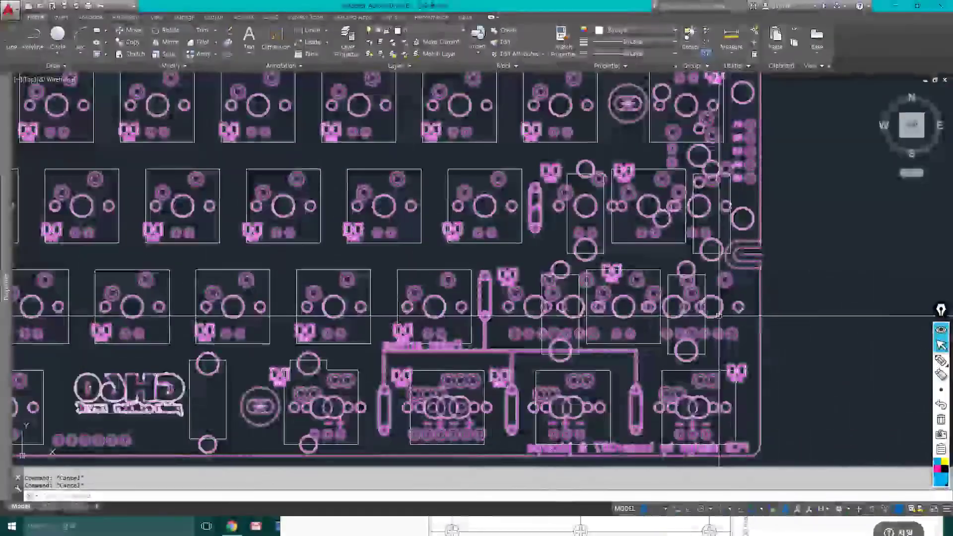
scroll(724, 315, down, 3)
middle_drag(280, 235, 474, 291)
scroll(422, 251, up, 4)
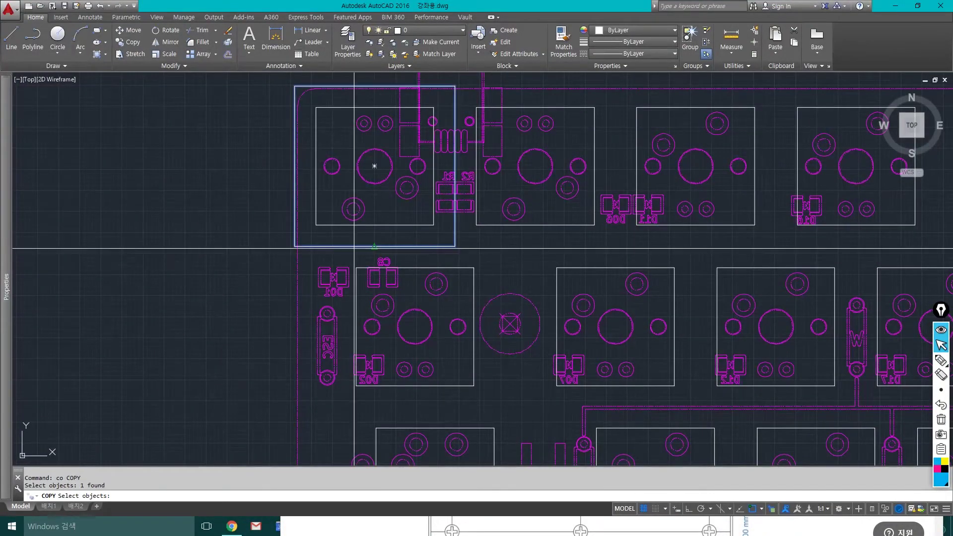
key(Return)
scroll(380, 160, down, 5)
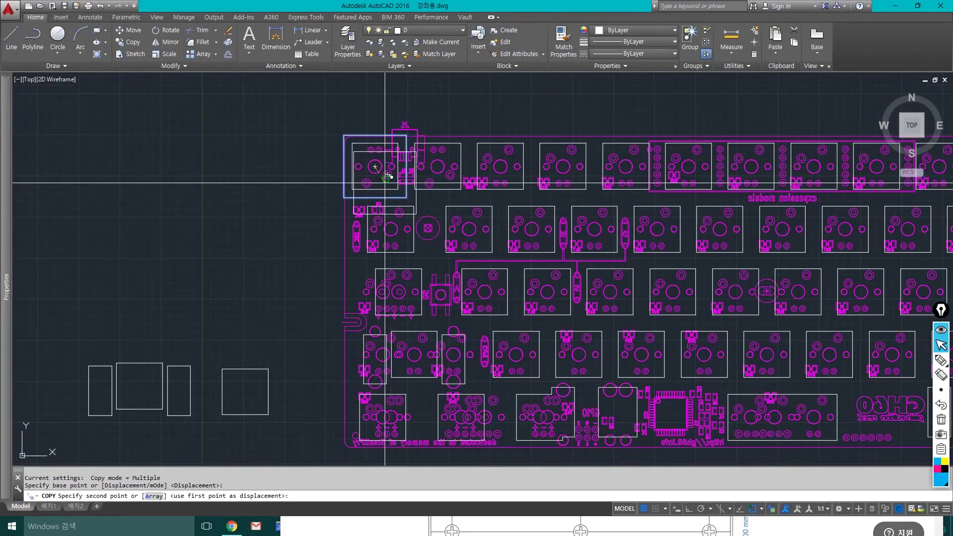
scroll(405, 330, down, 1)
scroll(387, 328, up, 4)
scroll(386, 329, up, 2)
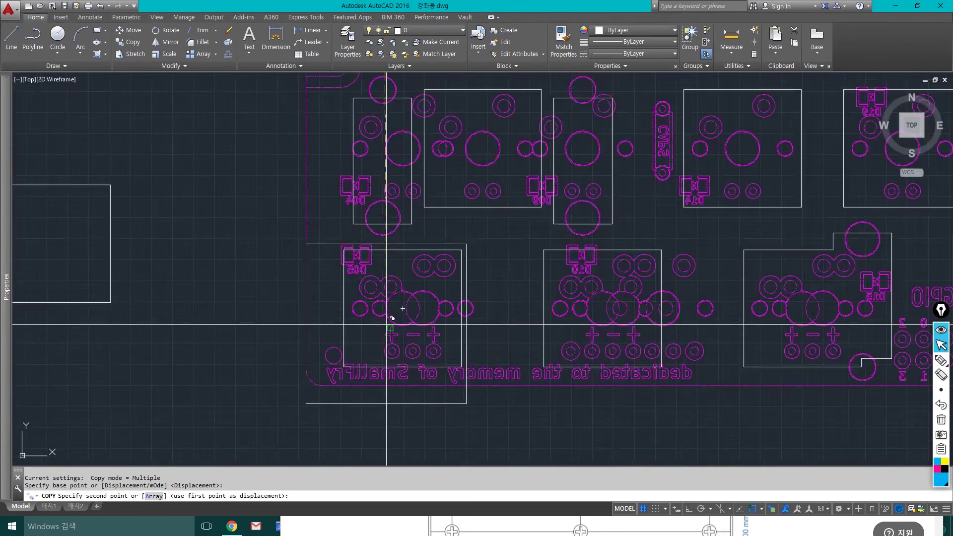
click(406, 302)
- Place another copy of the square on a key at the board's right end
scroll(400, 308, down, 3)
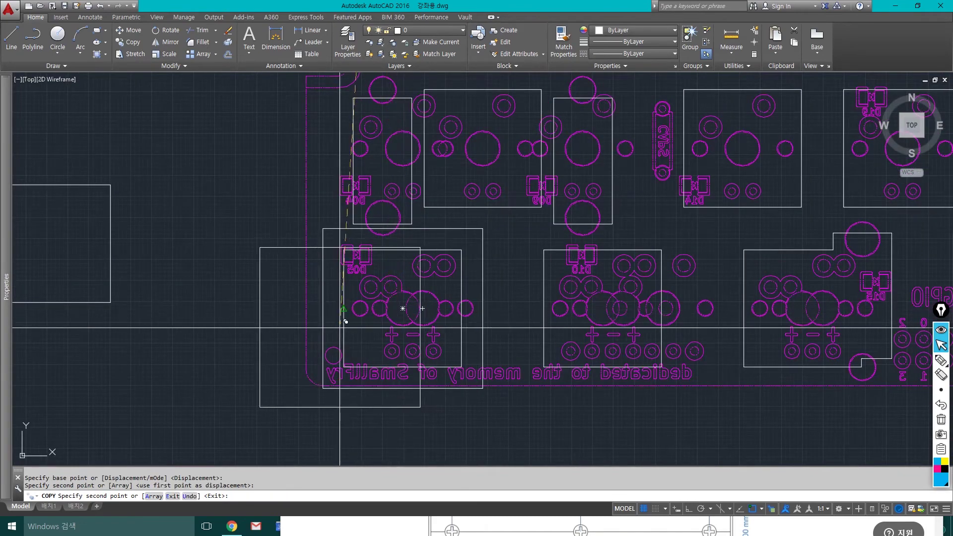
scroll(496, 323, down, 3)
middle_drag(889, 343, 571, 329)
scroll(614, 323, up, 2)
scroll(614, 322, up, 2)
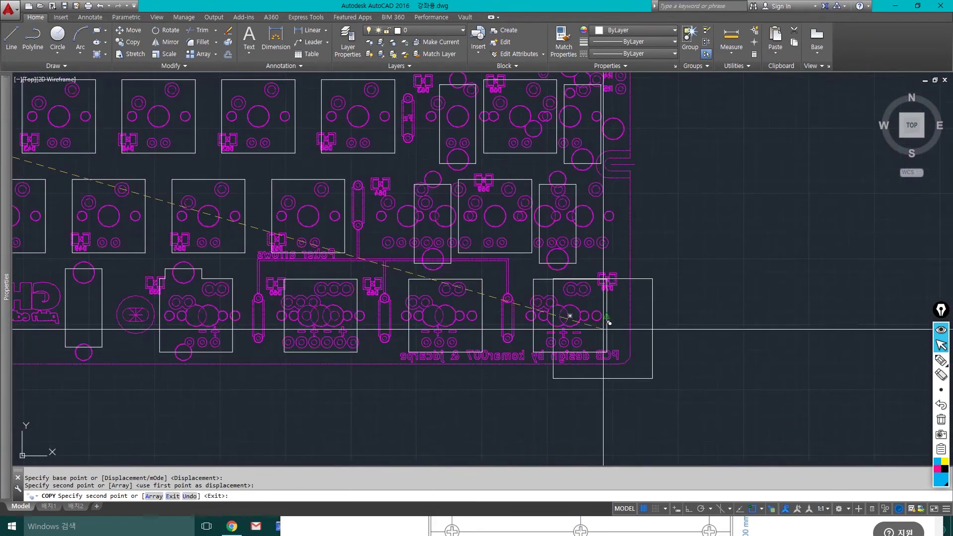
click(588, 211)
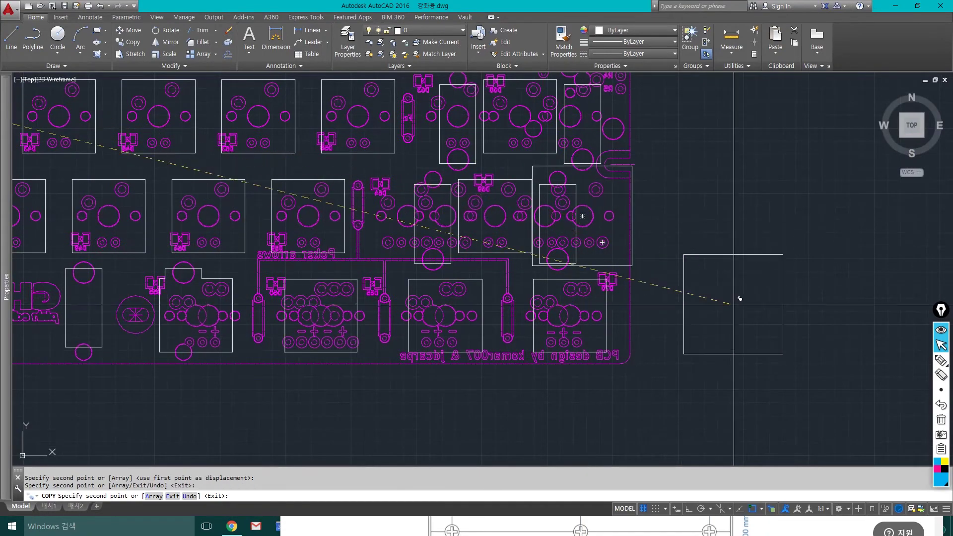
scroll(691, 297, down, 2)
scroll(740, 300, down, 2)
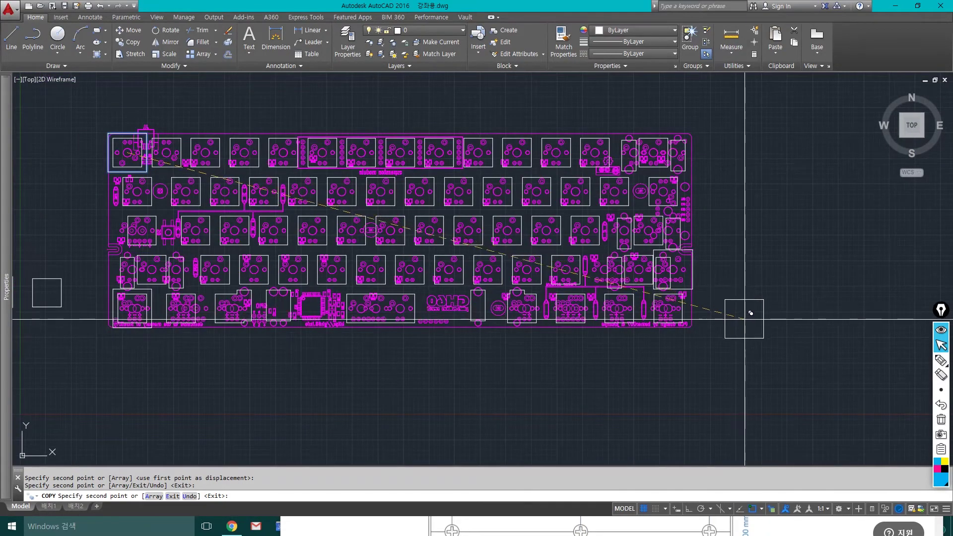
key(Escape)
key(Escape)
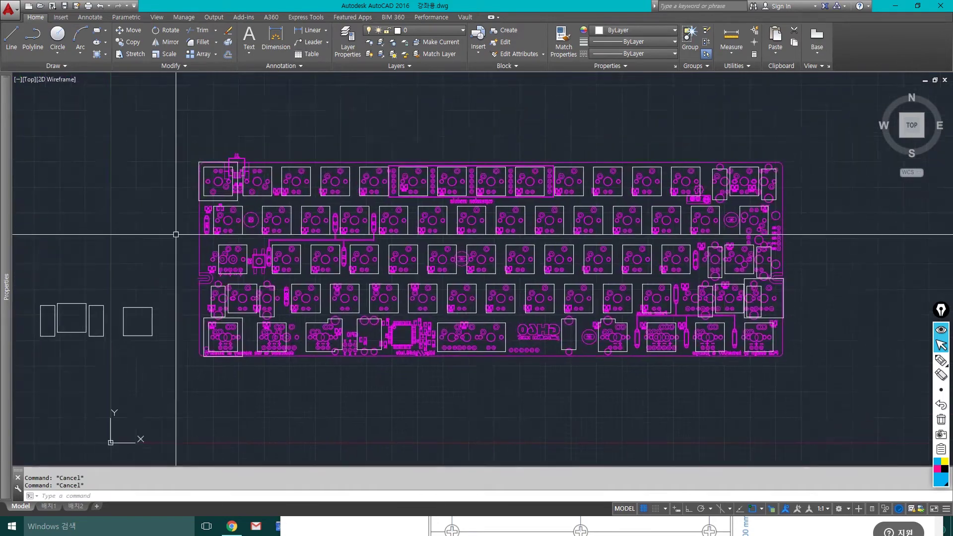
scroll(187, 191, up, 2)
- With ortho on, finish the guide line near the board's lower-left edge
scroll(194, 228, up, 2)
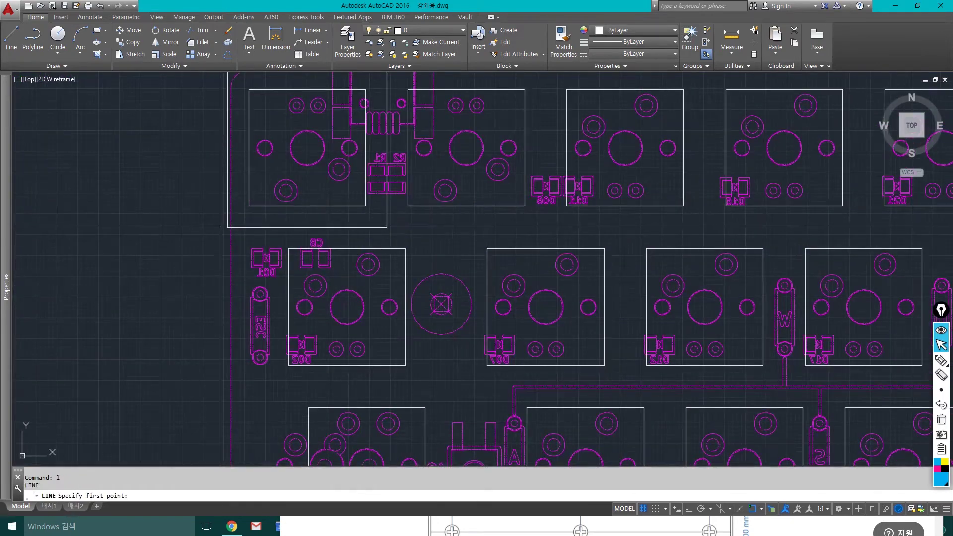
scroll(227, 227, down, 4)
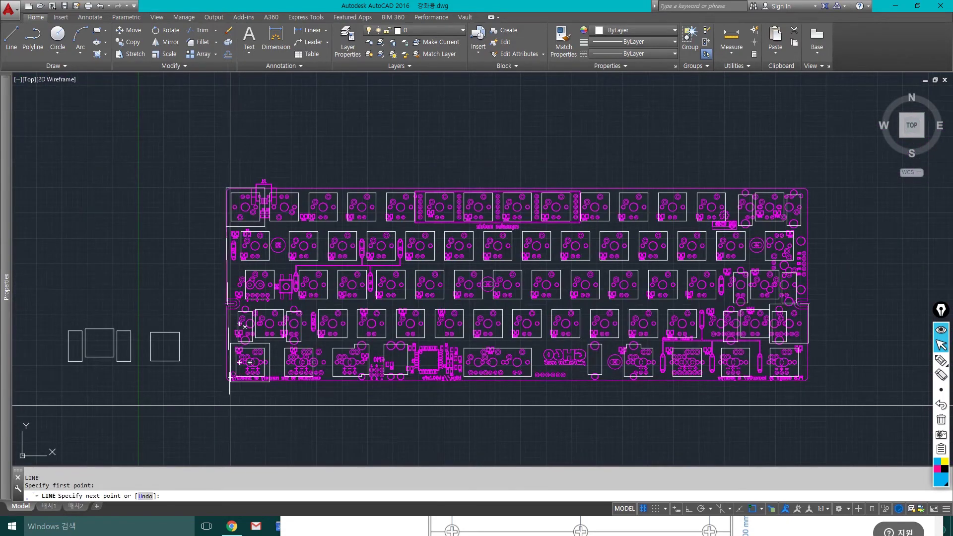
key(F8)
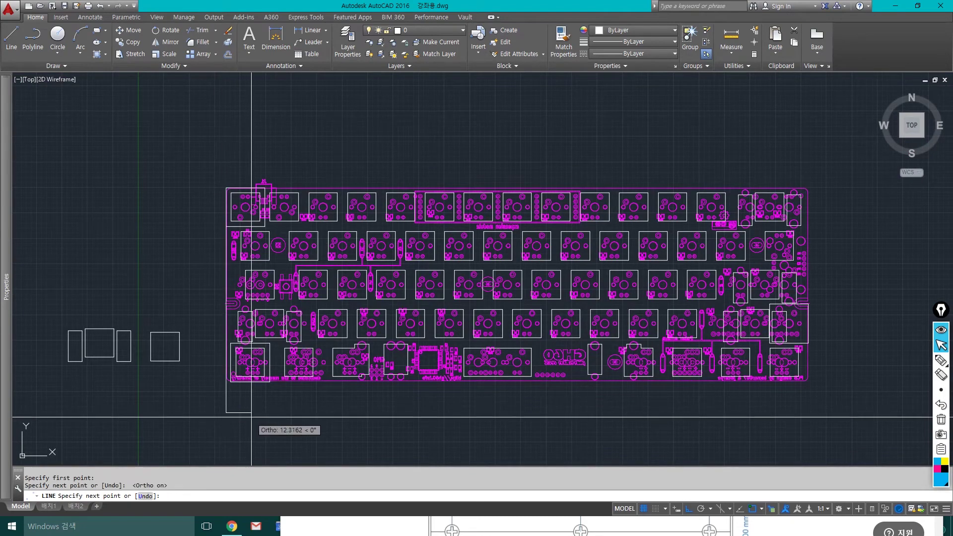
click(222, 389)
key(Return)
scroll(228, 385, up, 4)
scroll(252, 371, up, 3)
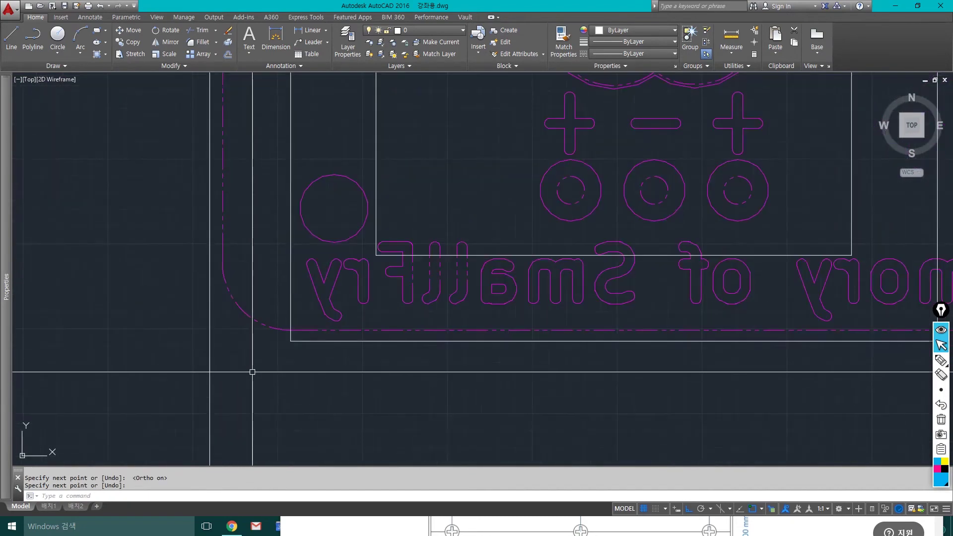
click(291, 341)
scroll(128, 364, down, 4)
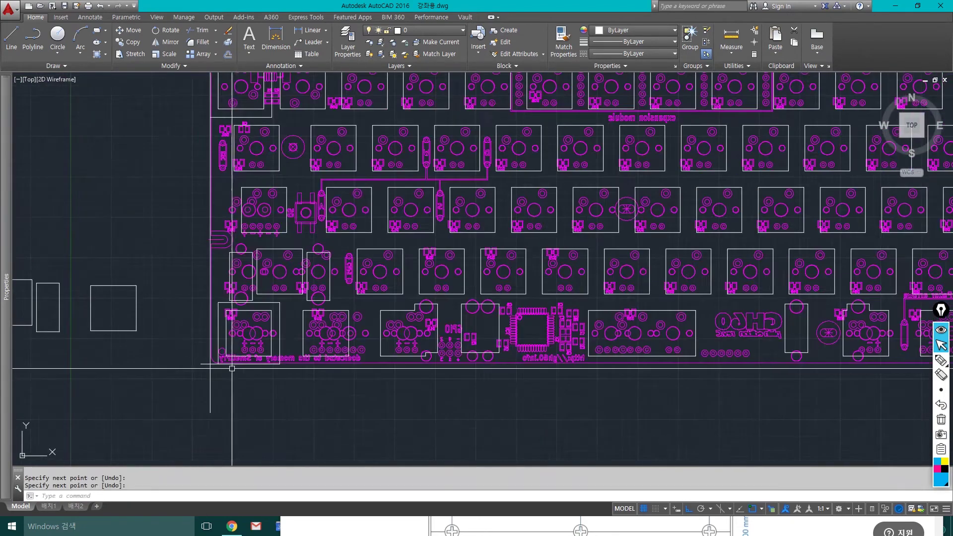
scroll(213, 366, down, 2)
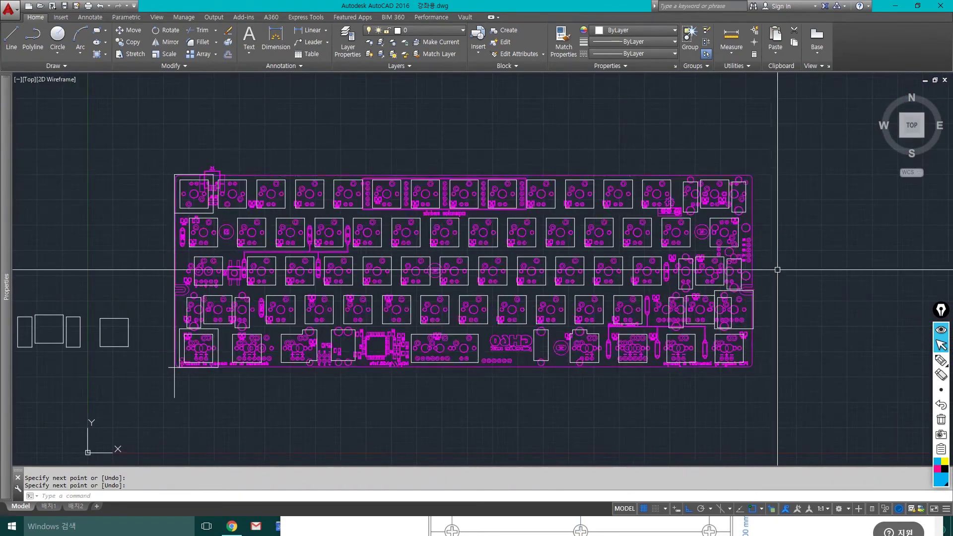
scroll(764, 274, up, 3)
scroll(756, 281, up, 3)
- Draw a guide line starting at the board's right edge
text(l)
key(Return)
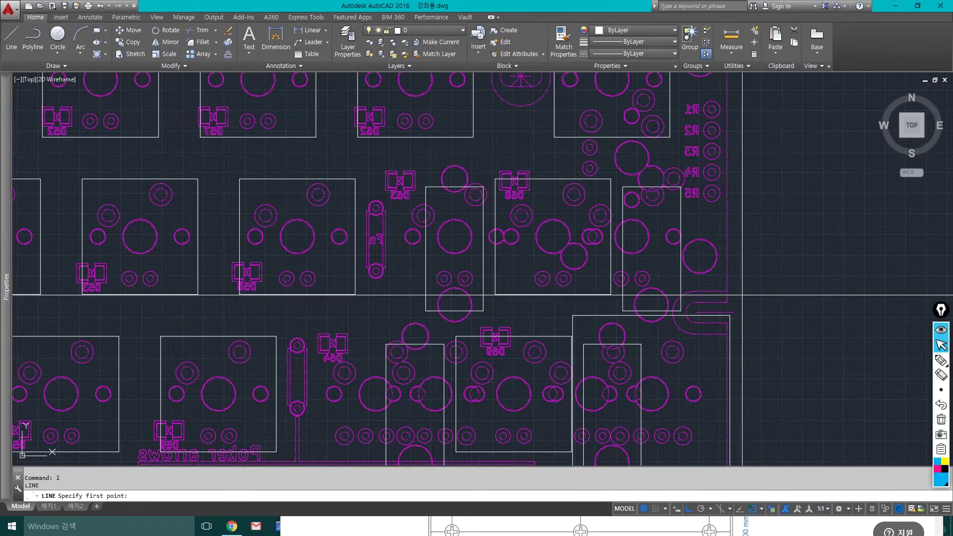
scroll(733, 318, up, 2)
click(728, 315)
scroll(727, 315, down, 3)
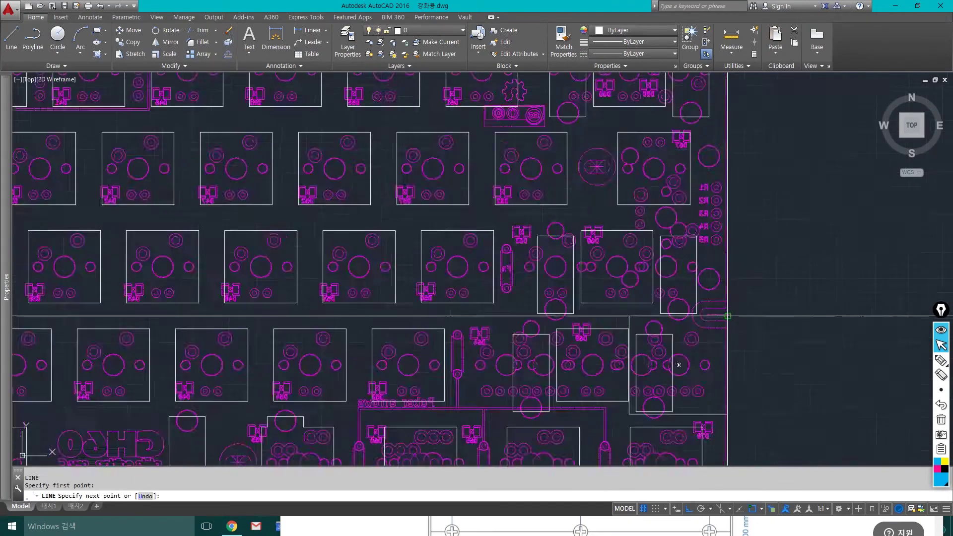
scroll(728, 315, down, 2)
key(Return)
scroll(764, 124, down, 1)
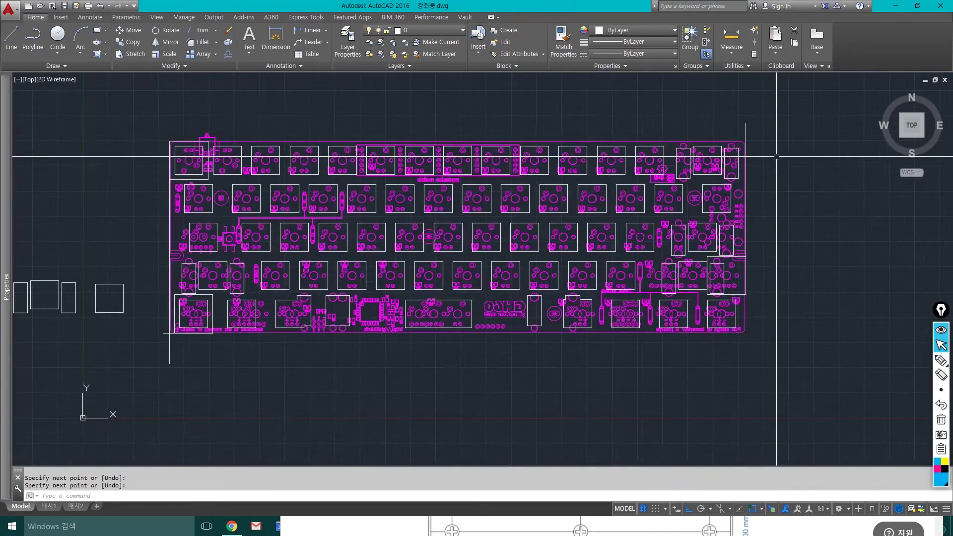
scroll(213, 144, up, 3)
scroll(304, 144, up, 2)
scroll(305, 144, up, 2)
- Draw a line from the PCB's top-left corner along its top edge
key(Return)
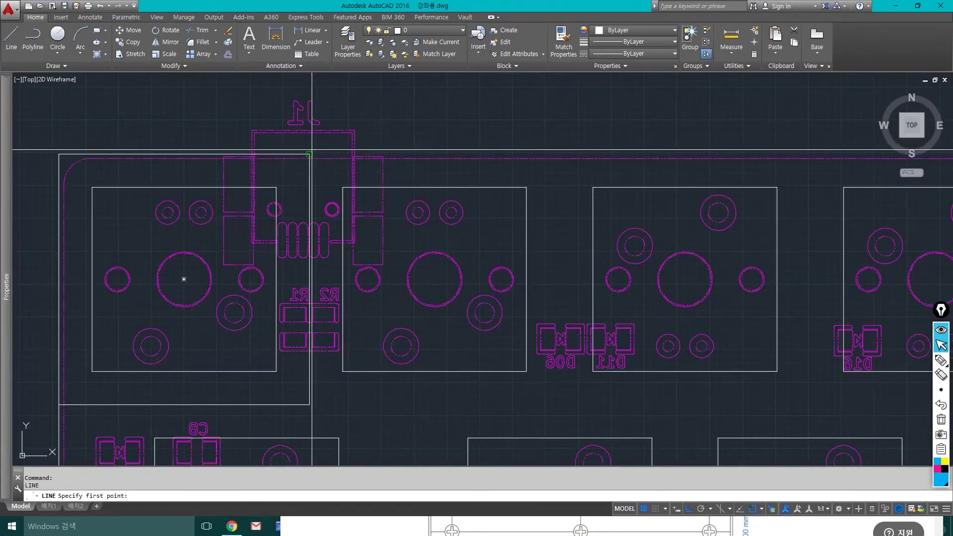
click(309, 154)
scroll(308, 154, down, 4)
scroll(329, 160, down, 2)
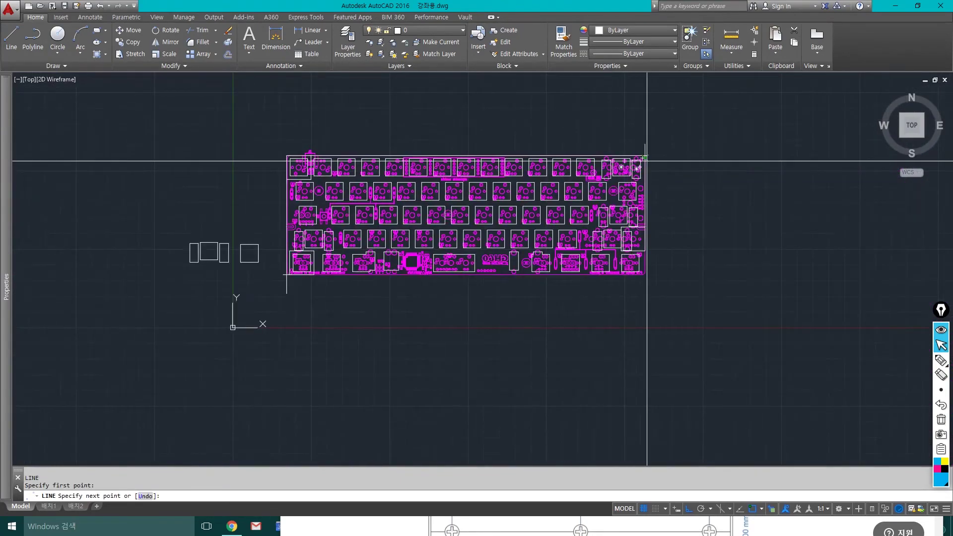
click(673, 156)
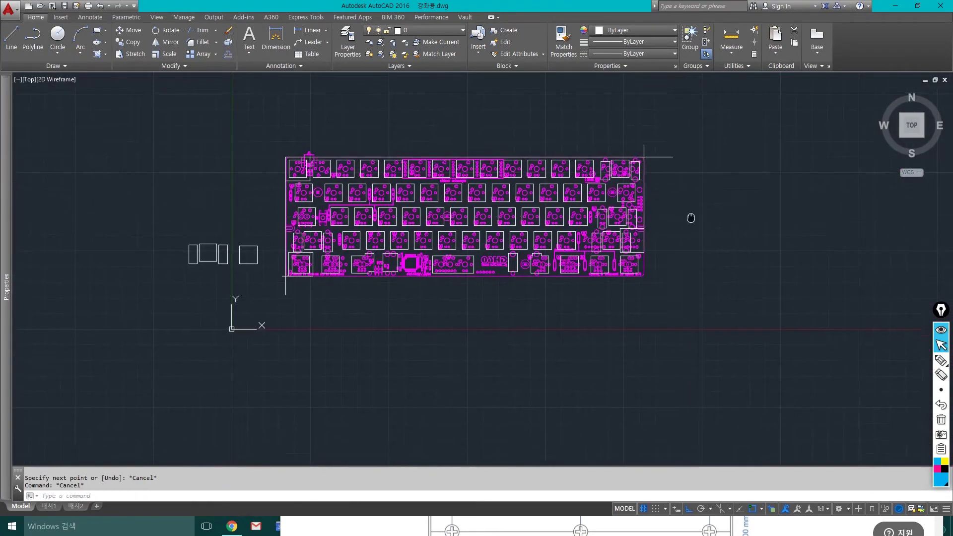
middle_drag(691, 215, 615, 223)
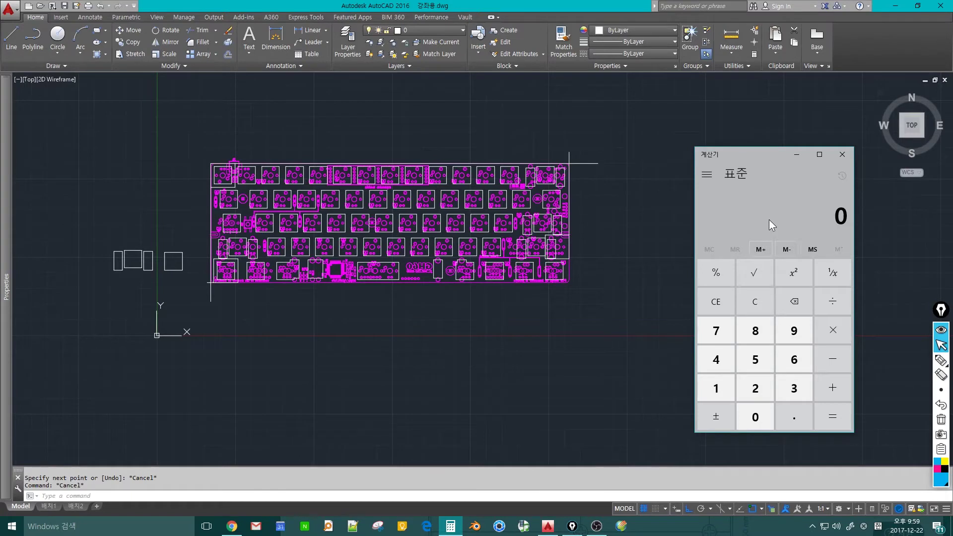
- In Calculator, compute 19.05 × 15 = 285.75, then 19.05 × 5 = 95.25
text(19.05)
key(asterisk)
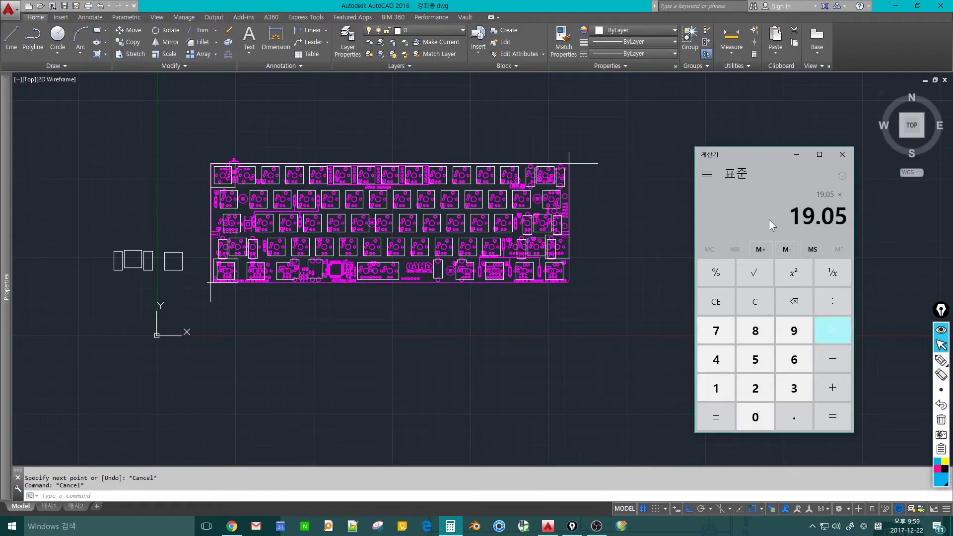
text(15)
key(Return)
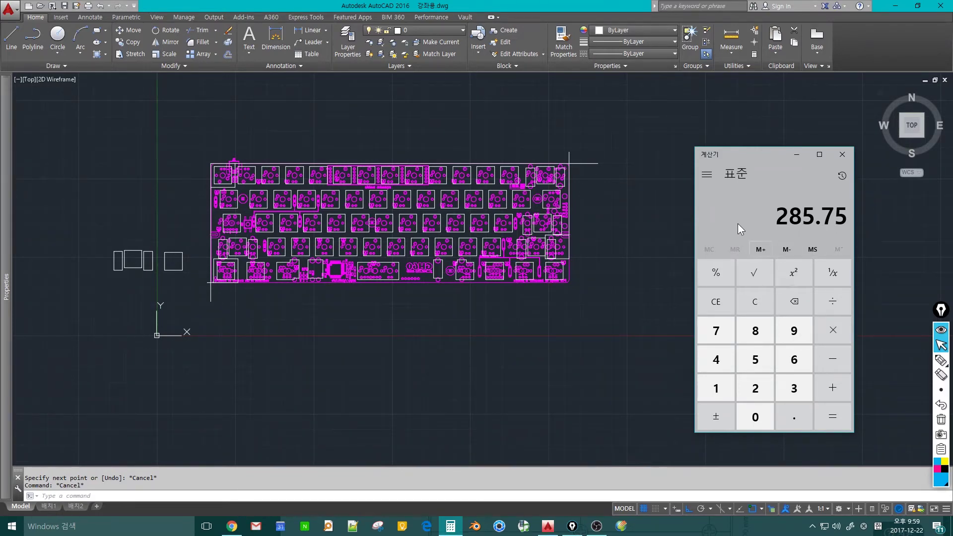
key(Escape)
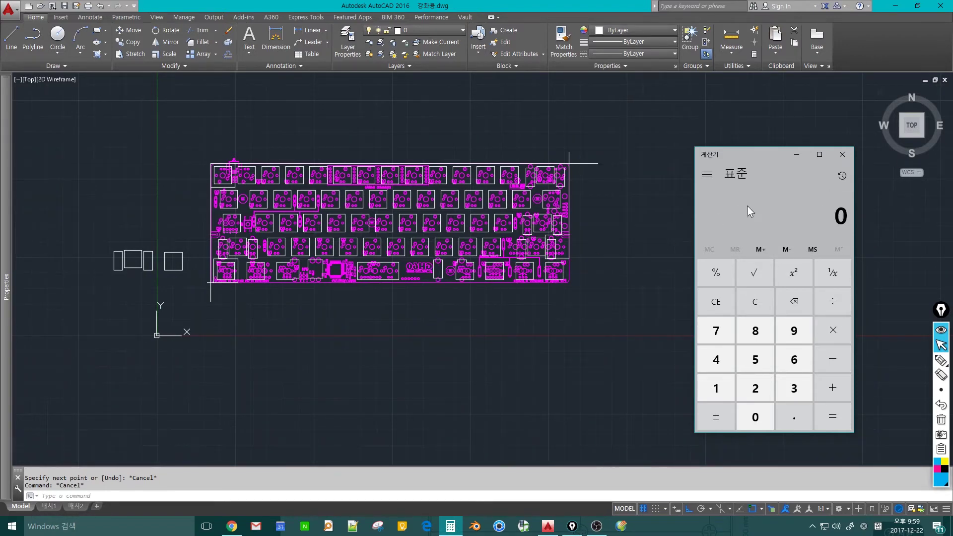
text(19.05*)
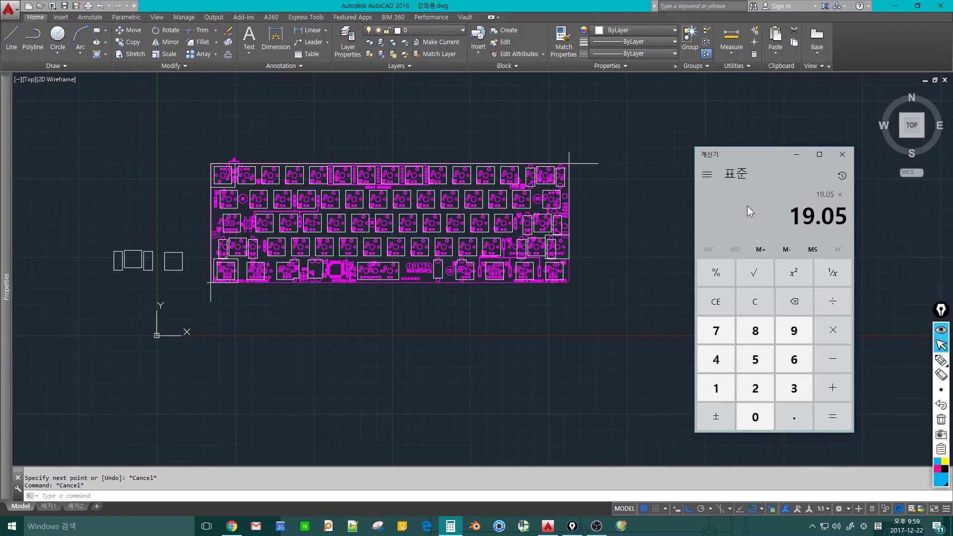
text(5)
key(Return)
- Draw a 285.75 × 95.25 rectangle to the right of the board
click(359, 374)
text(c)
key(Return)
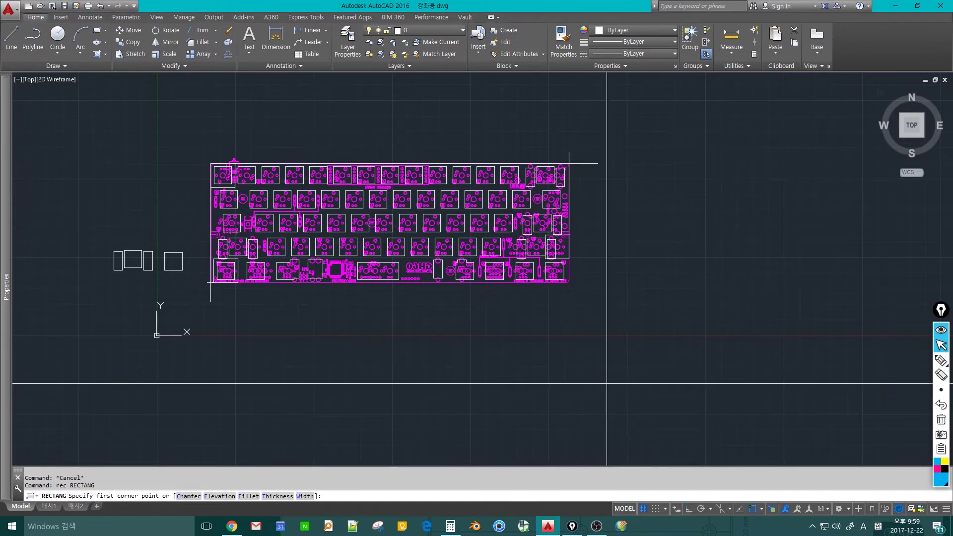
click(628, 314)
text(@285.75,95.)
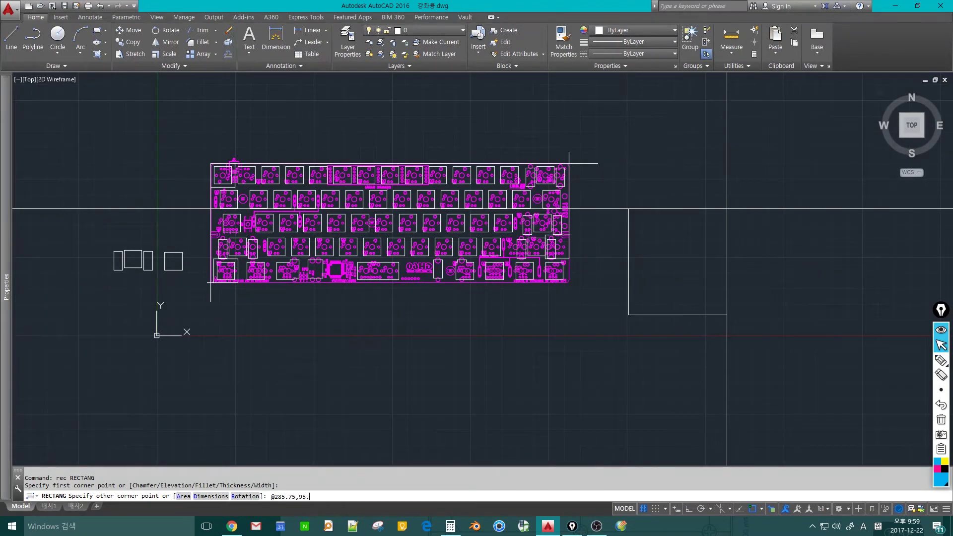
text(25)
key(Return)
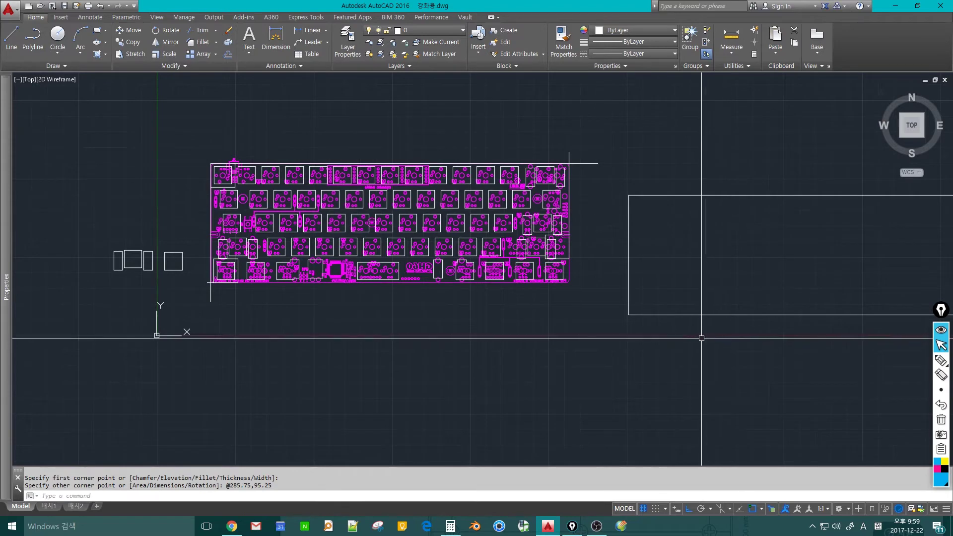
- Select the new rectangle as the object to move
text(m)
key(Return)
click(738, 362)
click(642, 297)
key(Return)
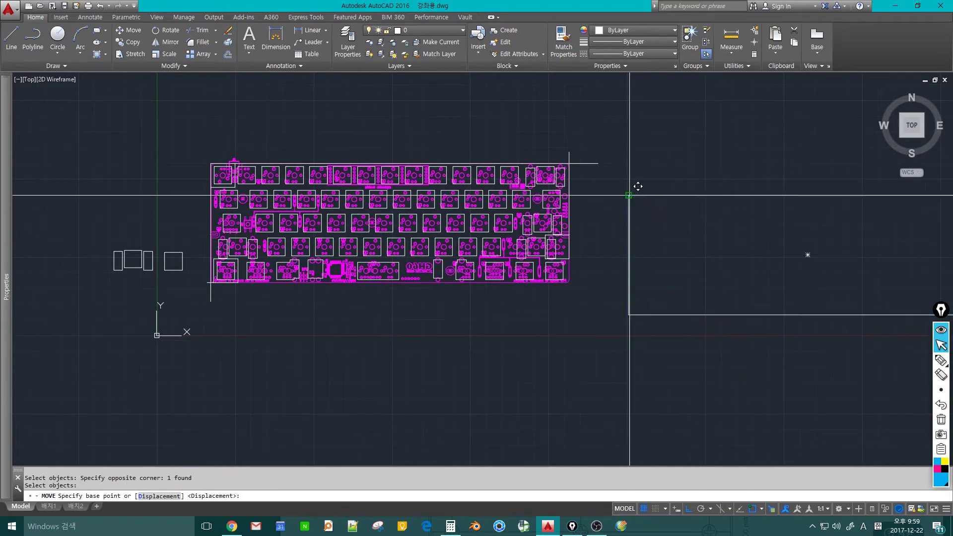
- Move the rectangle by its top-left corner onto the board's top-left corner
click(629, 195)
scroll(391, 205, up, 6)
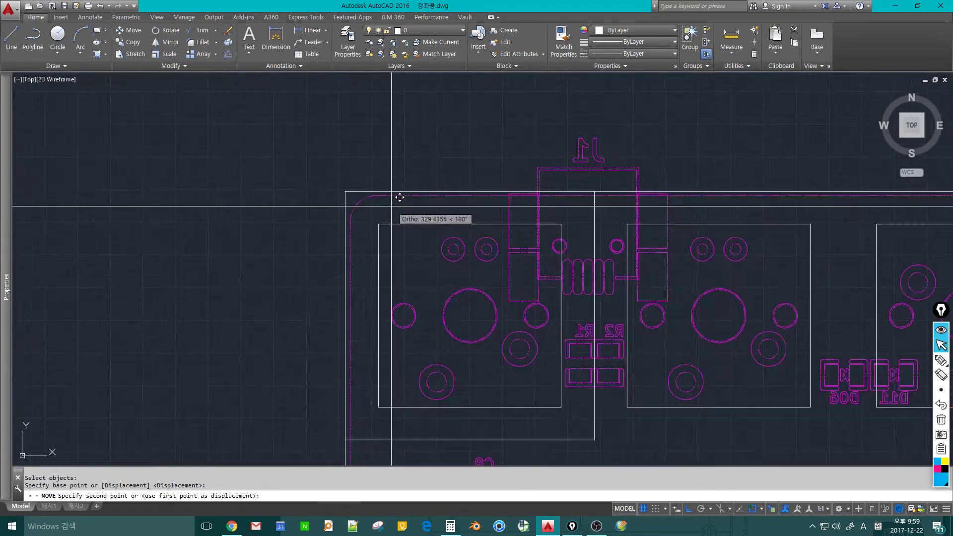
scroll(391, 205, up, 2)
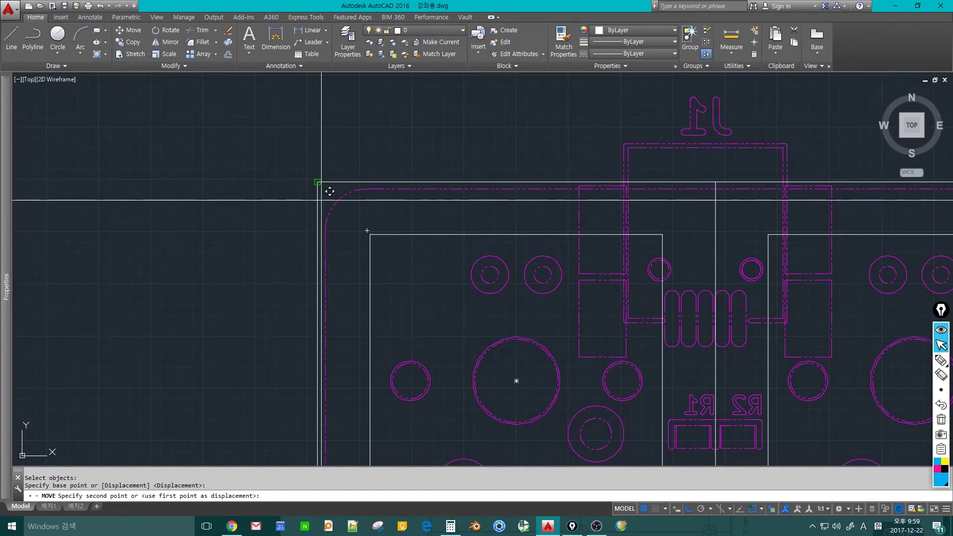
click(317, 182)
scroll(318, 187, down, 4)
scroll(318, 189, down, 4)
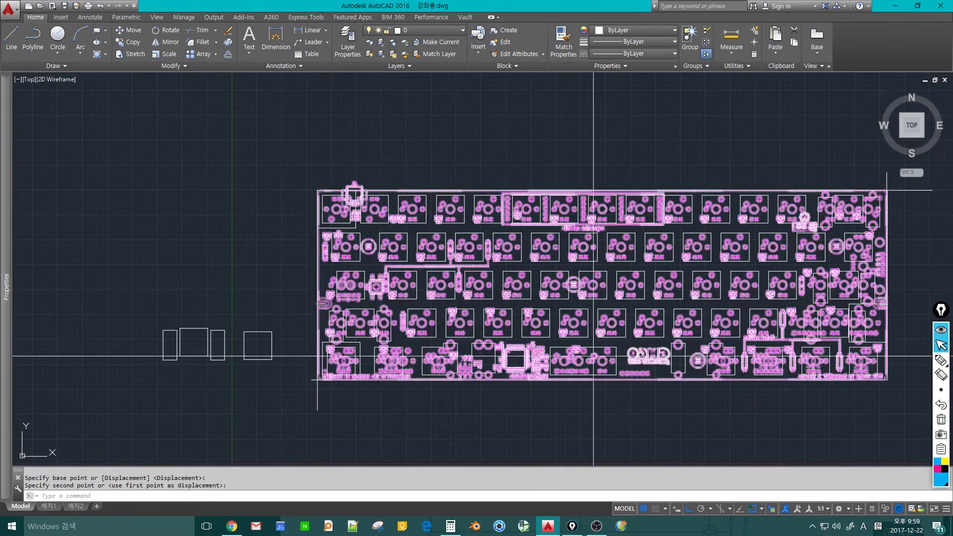
scroll(276, 389, up, 4)
scroll(390, 362, up, 4)
scroll(390, 358, up, 2)
scroll(388, 361, down, 3)
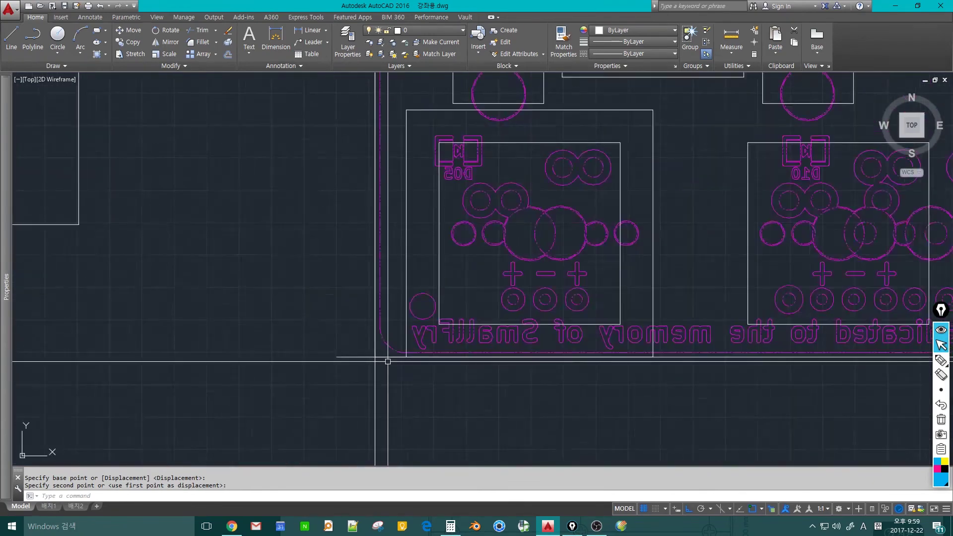
scroll(388, 361, down, 4)
scroll(538, 389, down, 6)
scroll(543, 386, up, 3)
scroll(478, 374, up, 7)
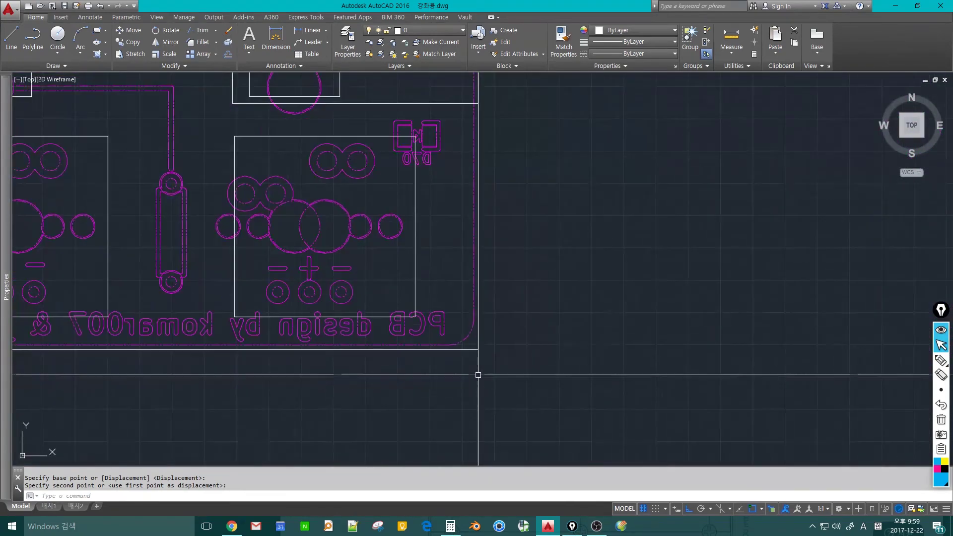
scroll(478, 374, down, 5)
scroll(498, 372, down, 2)
scroll(498, 372, down, 2)
scroll(586, 299, up, 4)
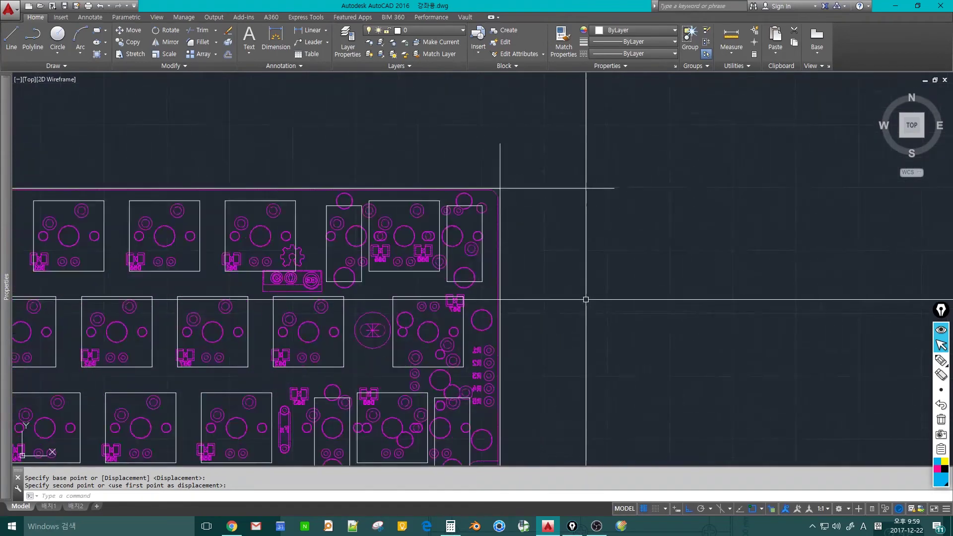
scroll(586, 299, down, 4)
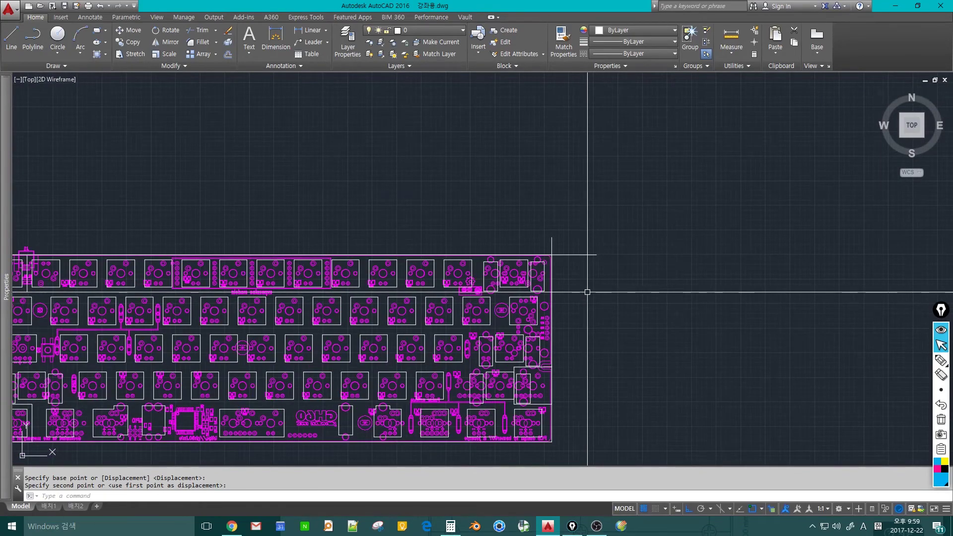
scroll(587, 292, up, 10)
- Undo the move and delete the 285.75 × 95.25 rectangle
key(ctrl+z)
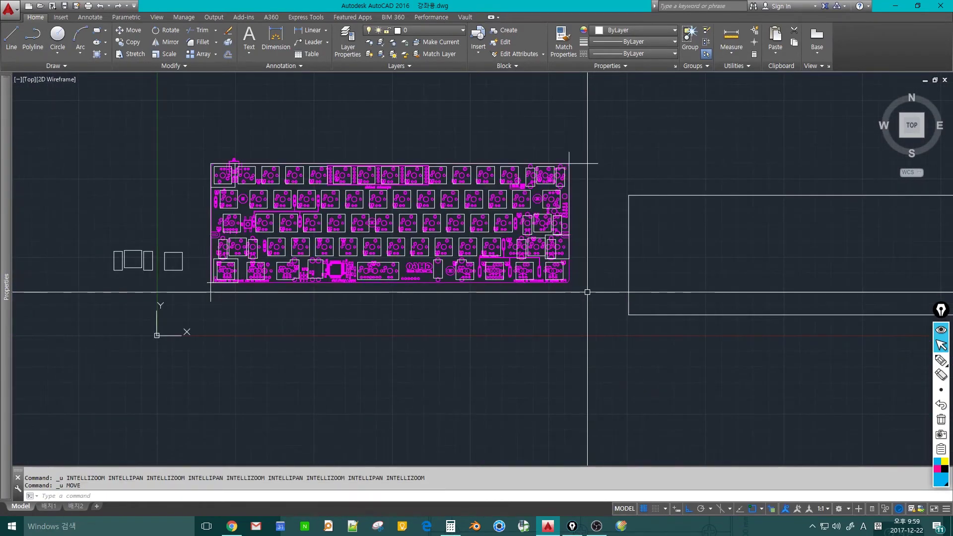
click(672, 323)
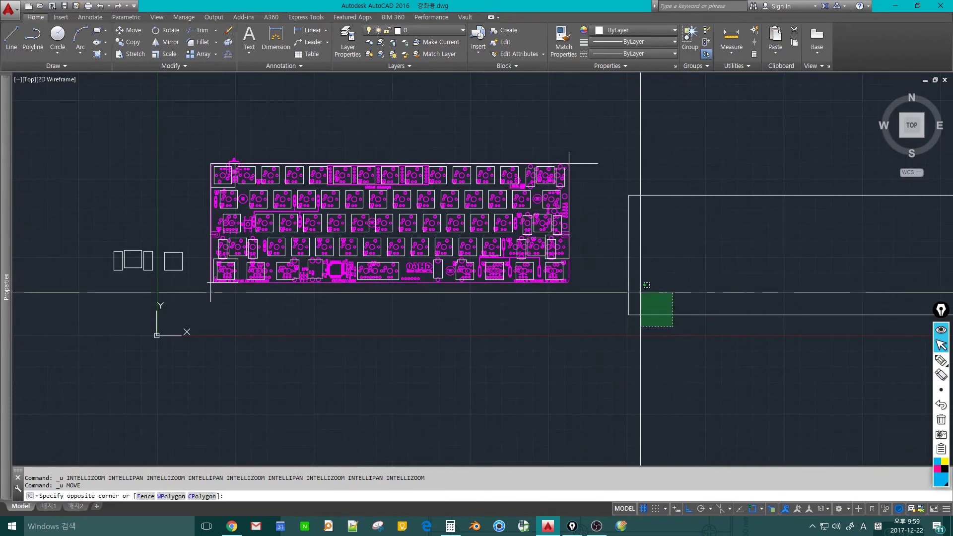
click(623, 298)
key(Delete)
middle_drag(582, 301, 651, 331)
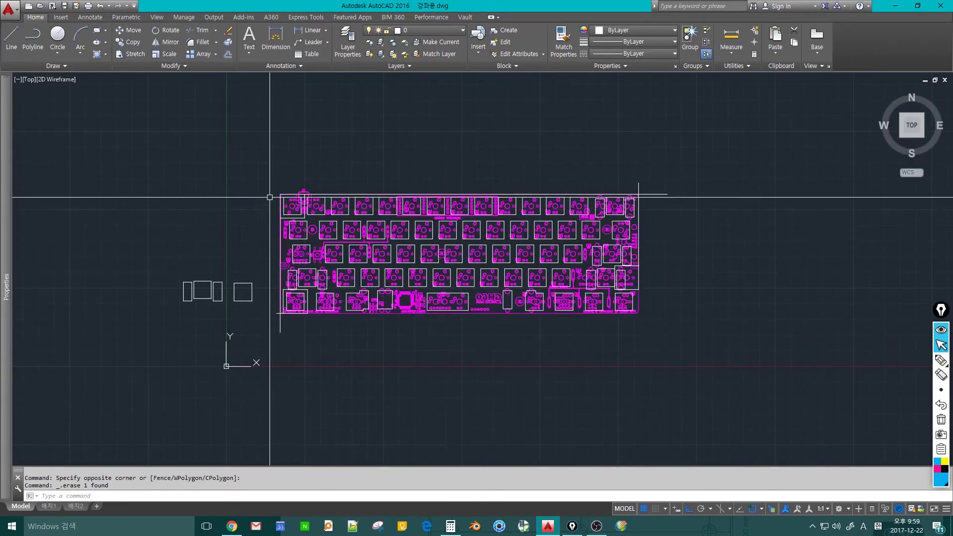
scroll(276, 198, up, 6)
scroll(293, 198, down, 4)
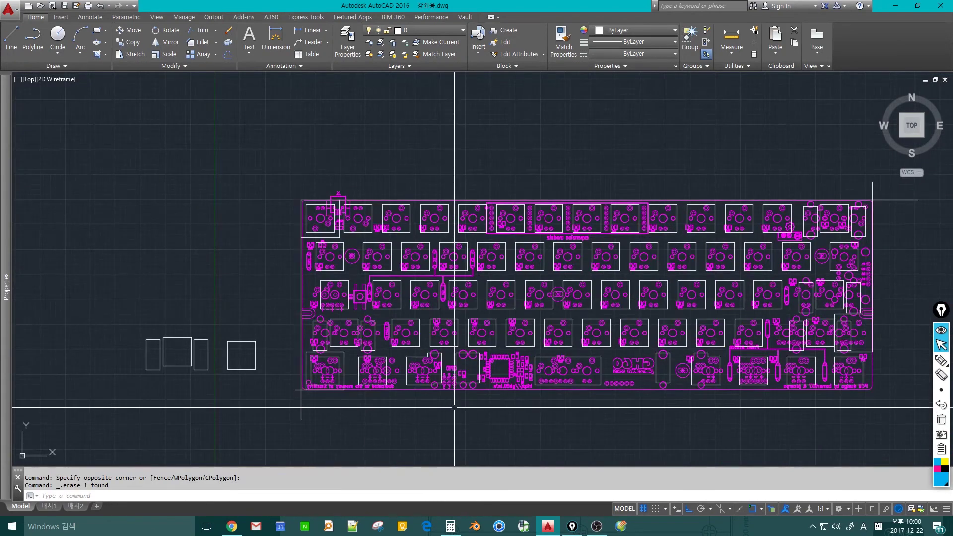
middle_drag(453, 410, 336, 404)
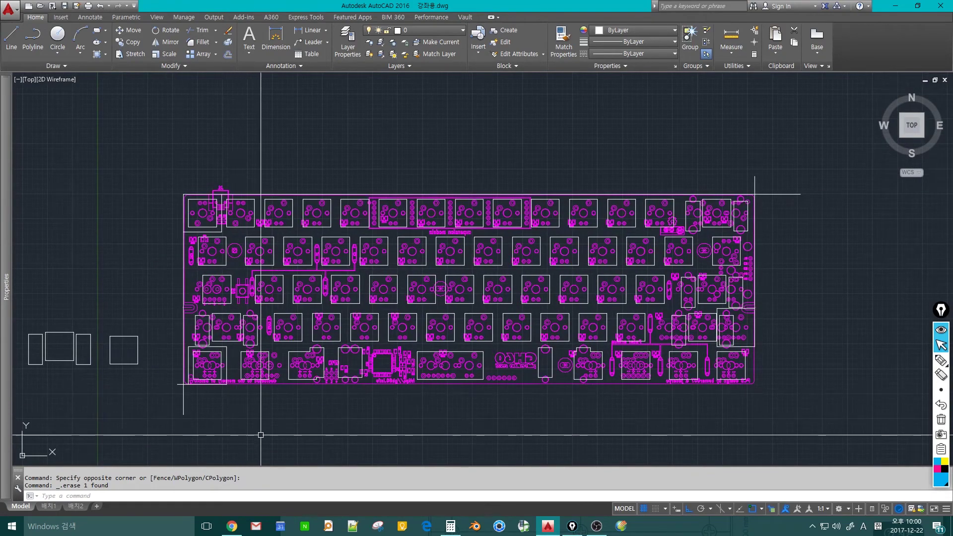
- Begin a rectangle with the C command and set its corner at the board's upper-right
text(rec)
key(Return)
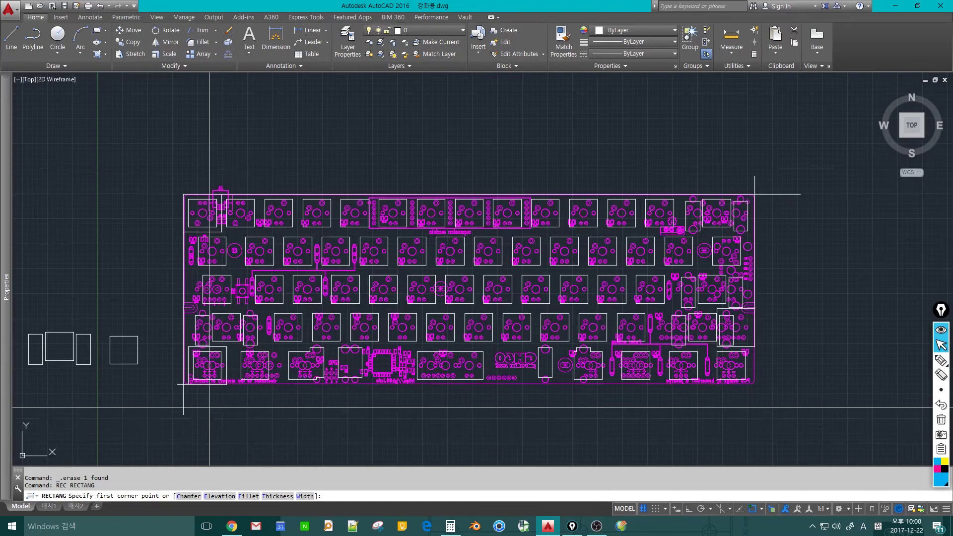
scroll(187, 392, up, 8)
middle_drag(81, 351, 304, 381)
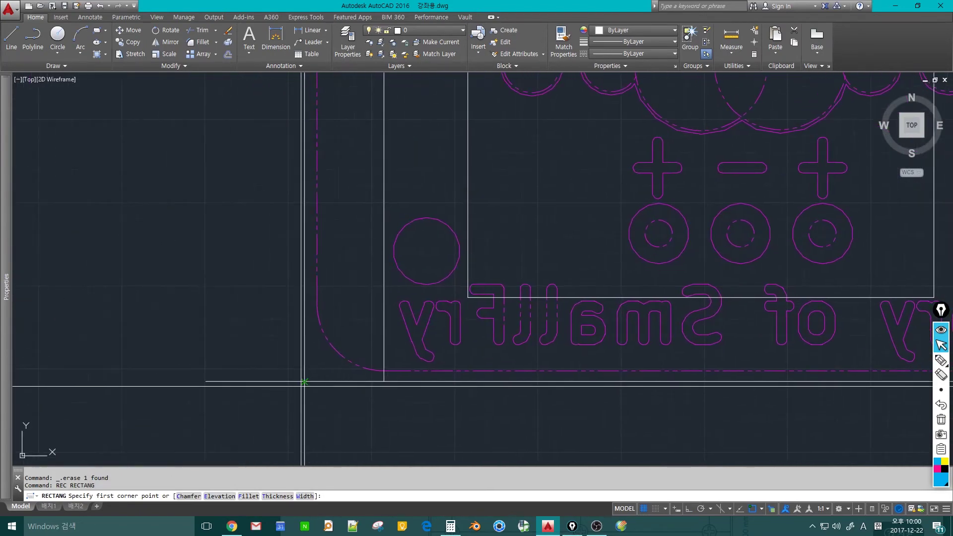
scroll(304, 382, down, 5)
scroll(304, 381, down, 3)
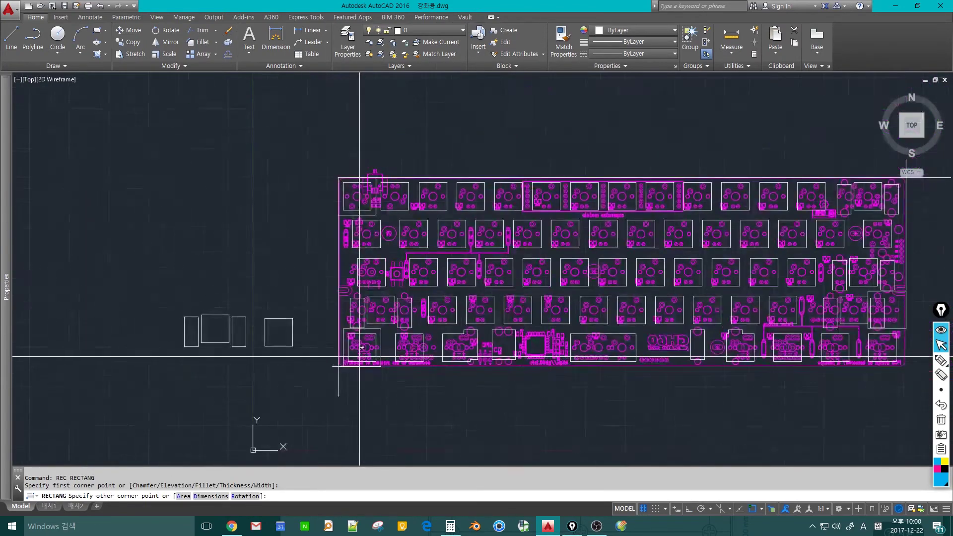
middle_drag(905, 179, 617, 211)
scroll(618, 210, up, 5)
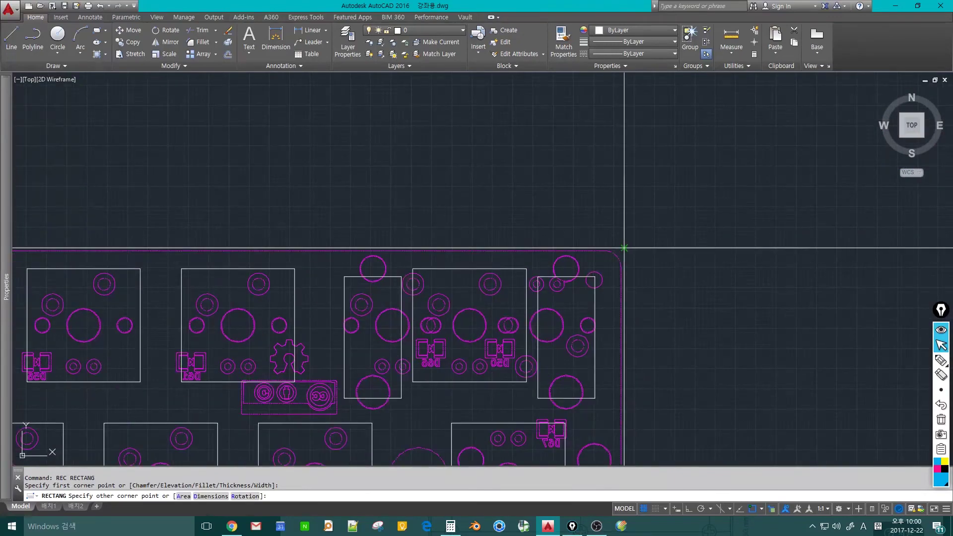
click(623, 247)
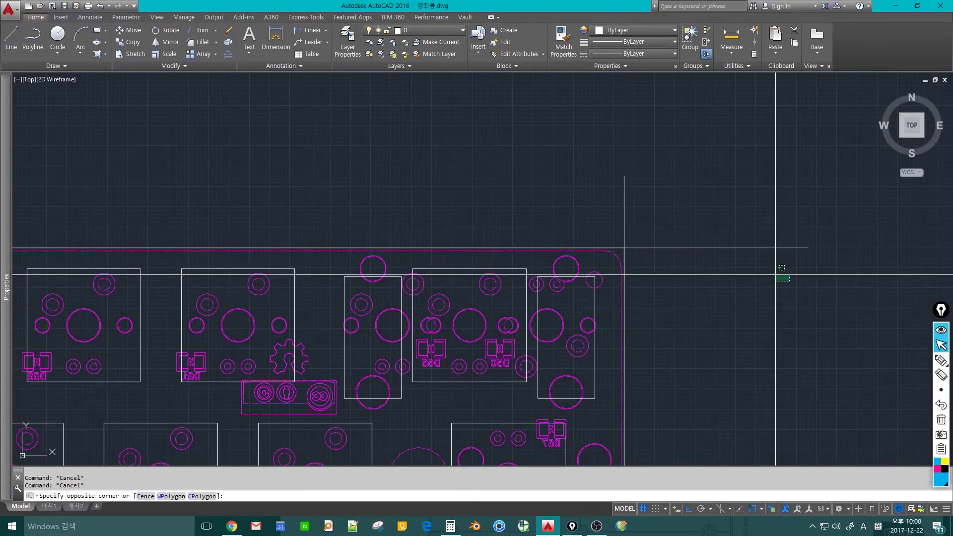
- Erase the long guide line and the oversized rectangle around the D05 key
drag(781, 270, 680, 200)
key(Delete)
scroll(628, 187, down, 3)
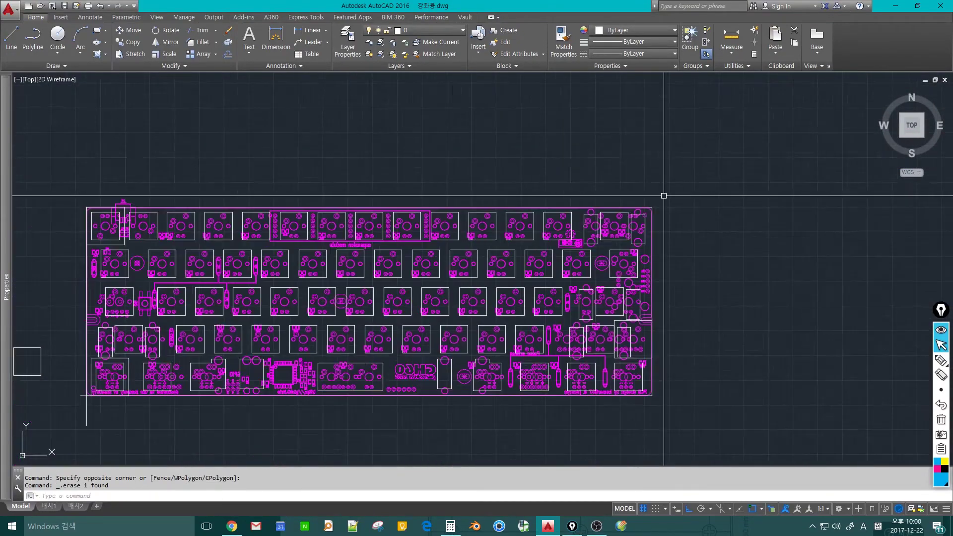
middle_drag(213, 307, 461, 357)
scroll(463, 358, up, 5)
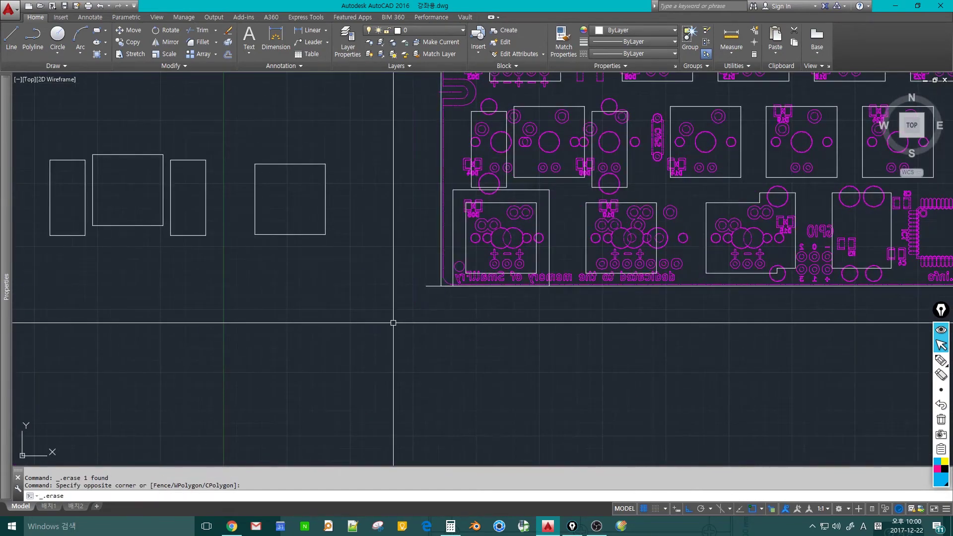
scroll(431, 297, up, 2)
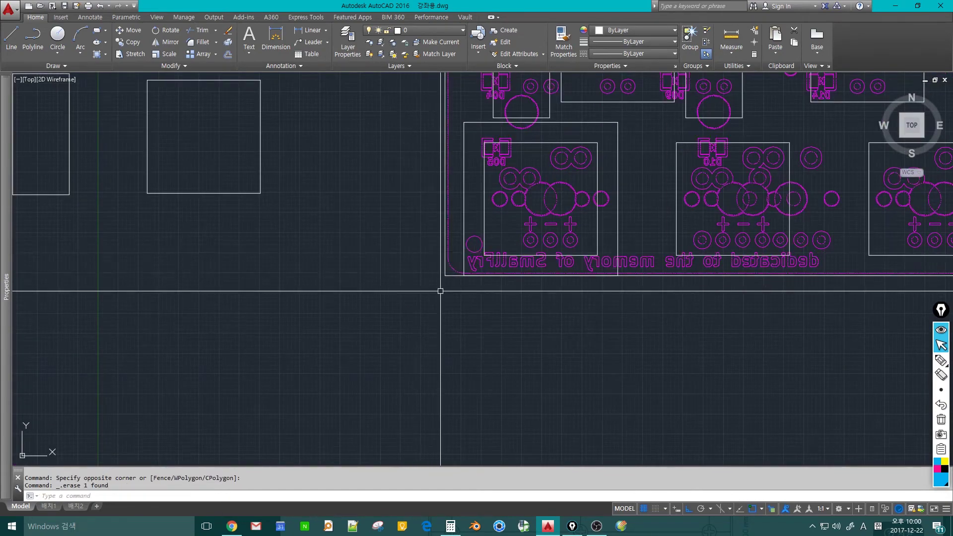
click(464, 208)
key(Delete)
- Erase the large rectangle around the top-left key and bring the whole board into view
scroll(467, 299, down, 3)
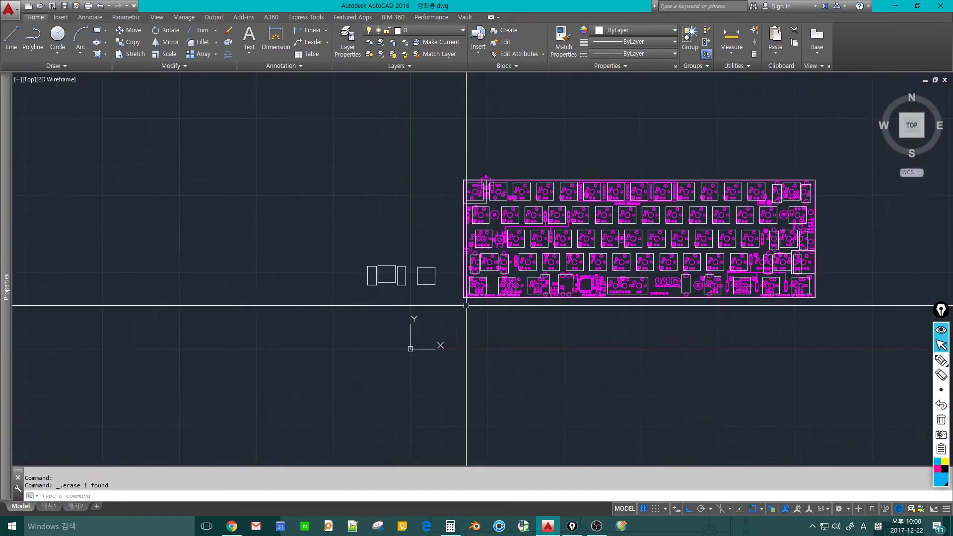
scroll(318, 203, up, 2)
scroll(447, 199, up, 2)
scroll(504, 341, up, 2)
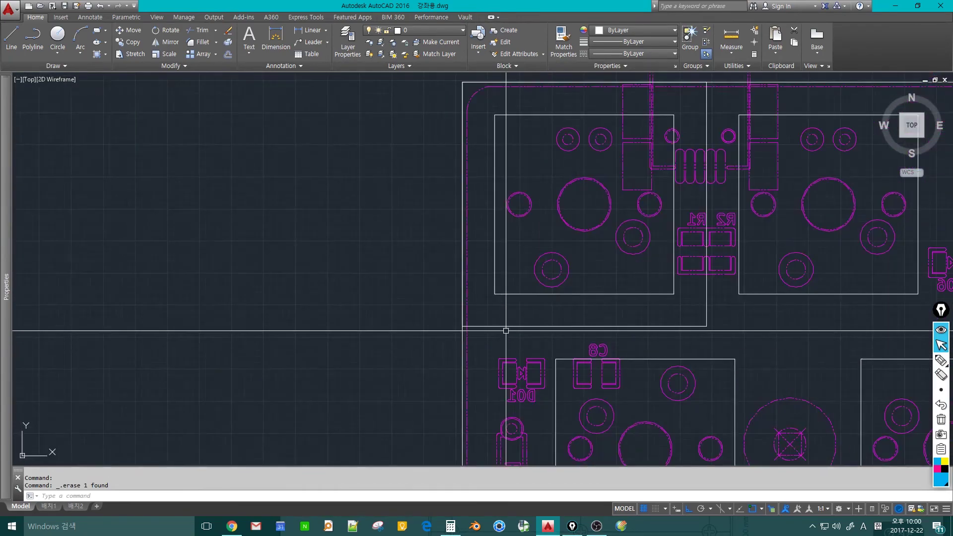
click(504, 327)
key(Delete)
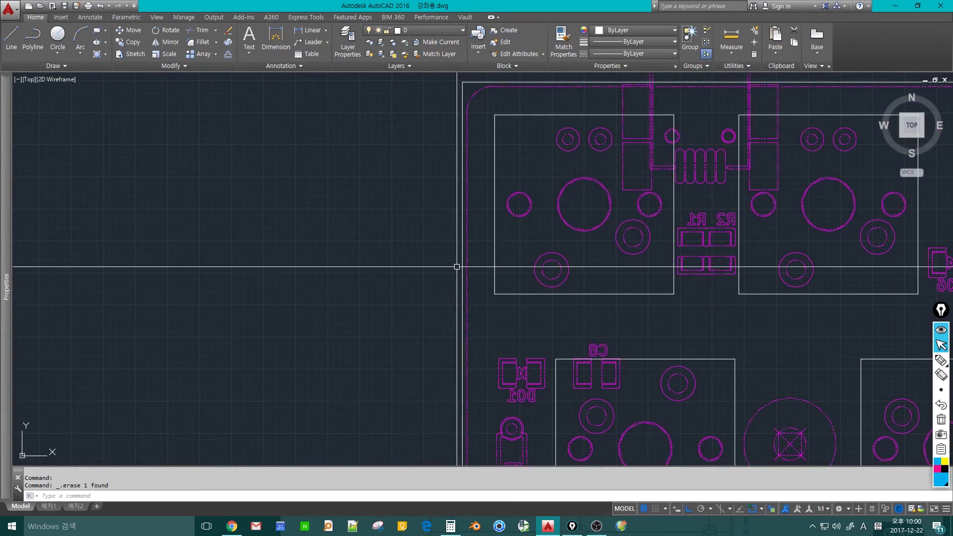
scroll(456, 266, down, 1)
scroll(462, 298, down, 3)
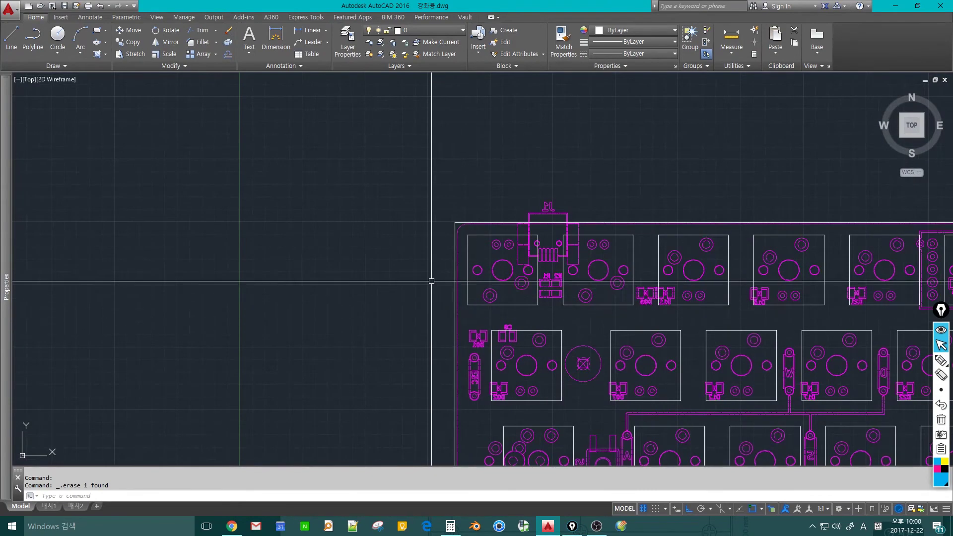
scroll(431, 281, down, 3)
mouse_move(704, 457)
middle_down()
mouse_move(601, 386)
mouse_move(590, 395)
middle_up()
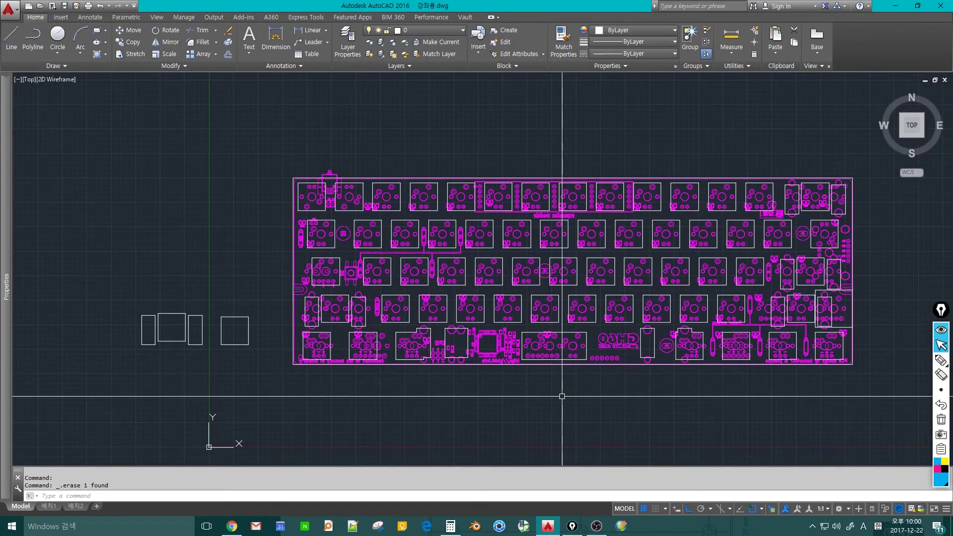
scroll(846, 323, up, 4)
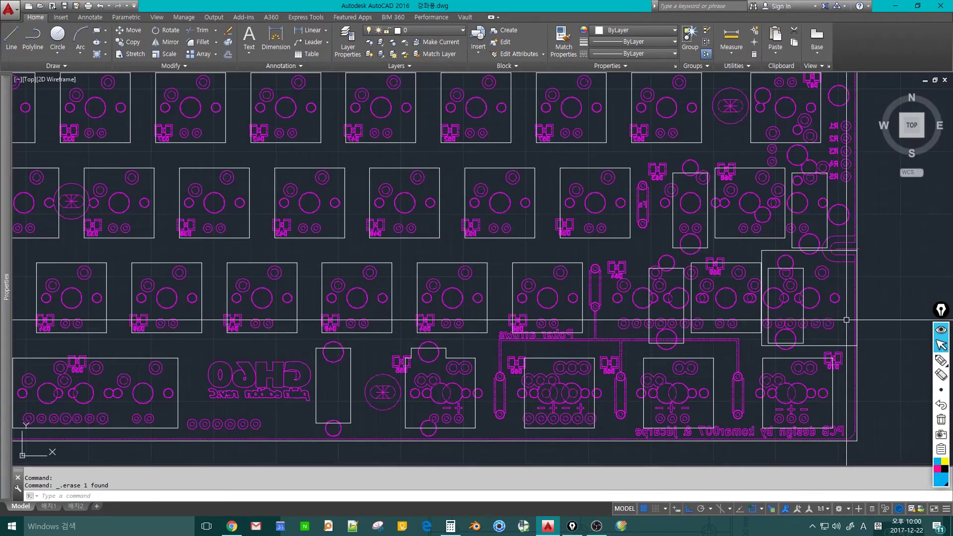
scroll(869, 355, up, 2)
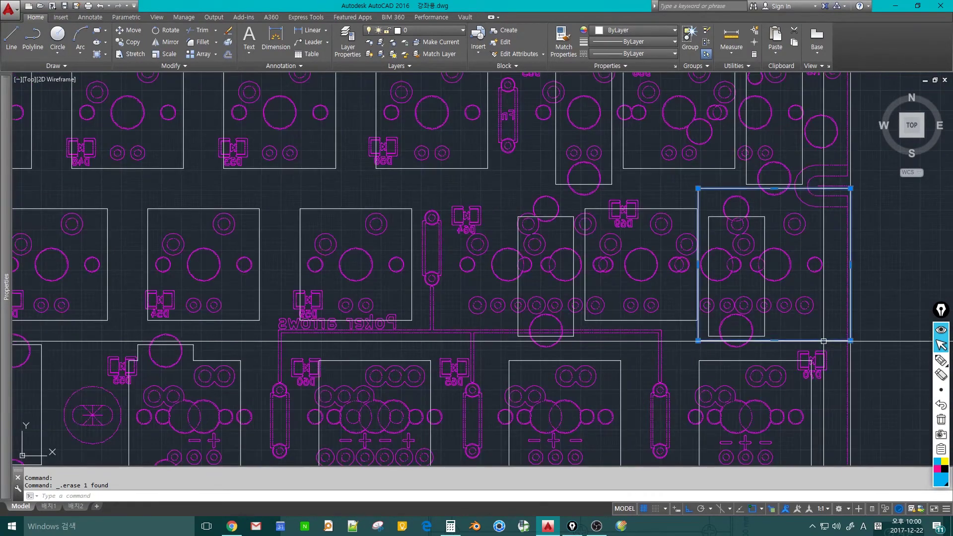
scroll(816, 327, down, 5)
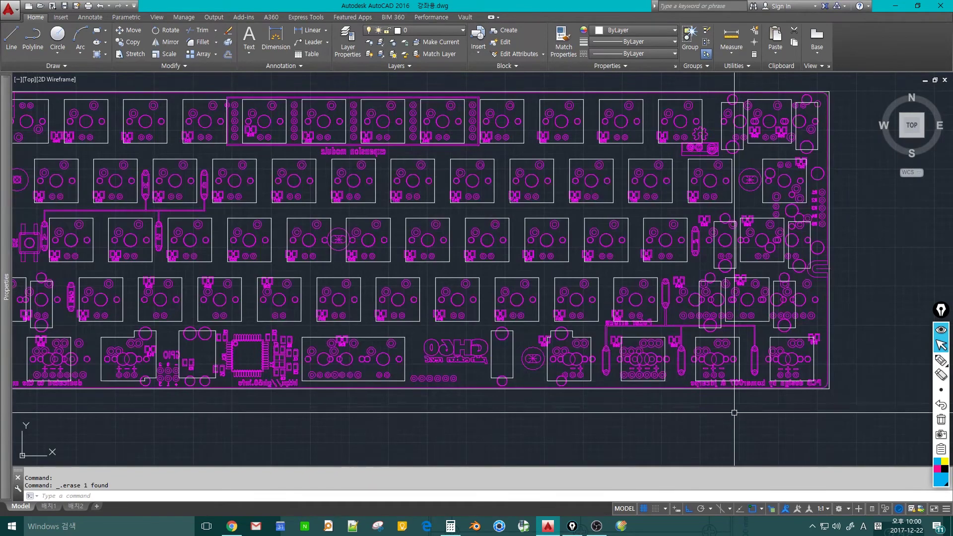
scroll(834, 402, up, 3)
scroll(798, 415, up, 1)
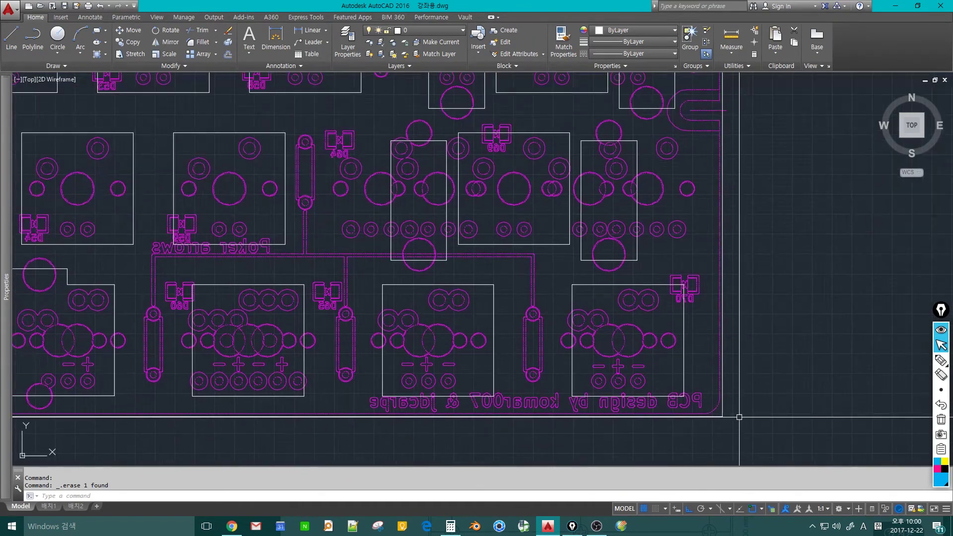
- Start a line snapped to Nearest on the board edge, then cancel it
text(l)
key(Return)
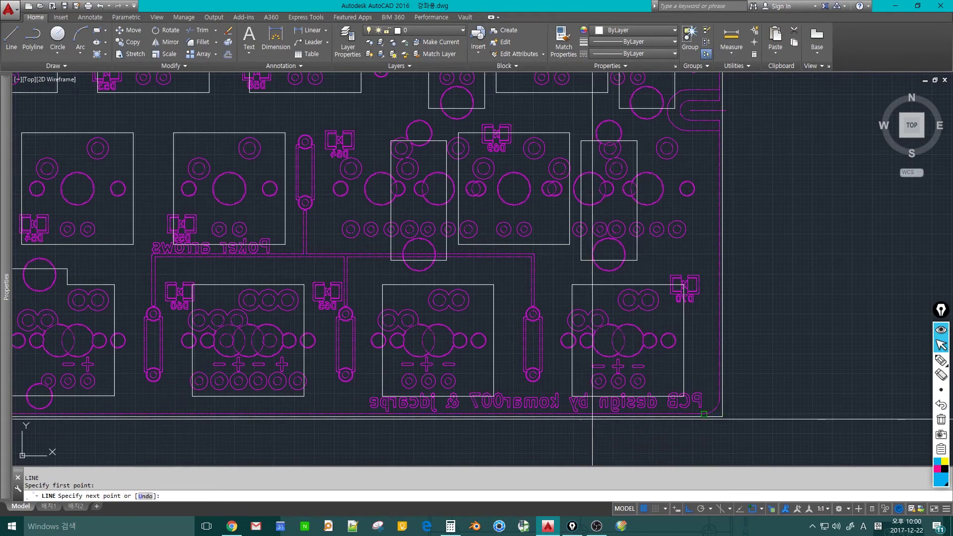
scroll(650, 419, up, 2)
shift+right_click(648, 420)
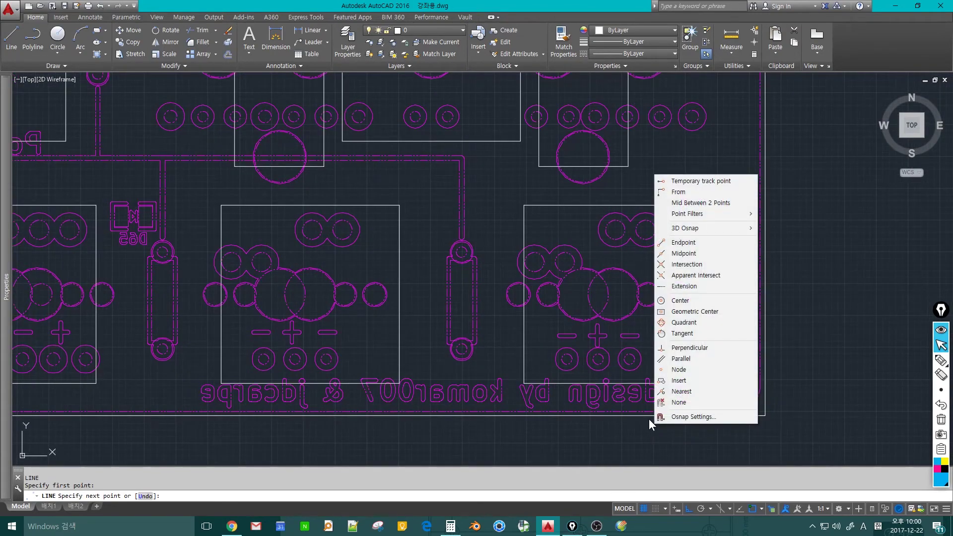
key(r)
key(Escape)
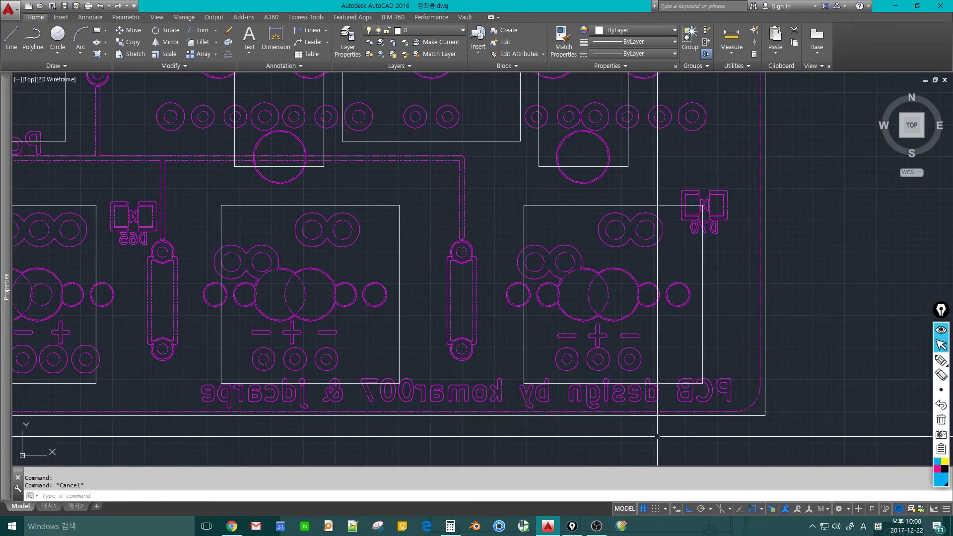
- Erase the lower-right corner outline edges and the overlapped bottom line via selection cycling
scroll(789, 431, up, 3)
scroll(695, 417, up, 4)
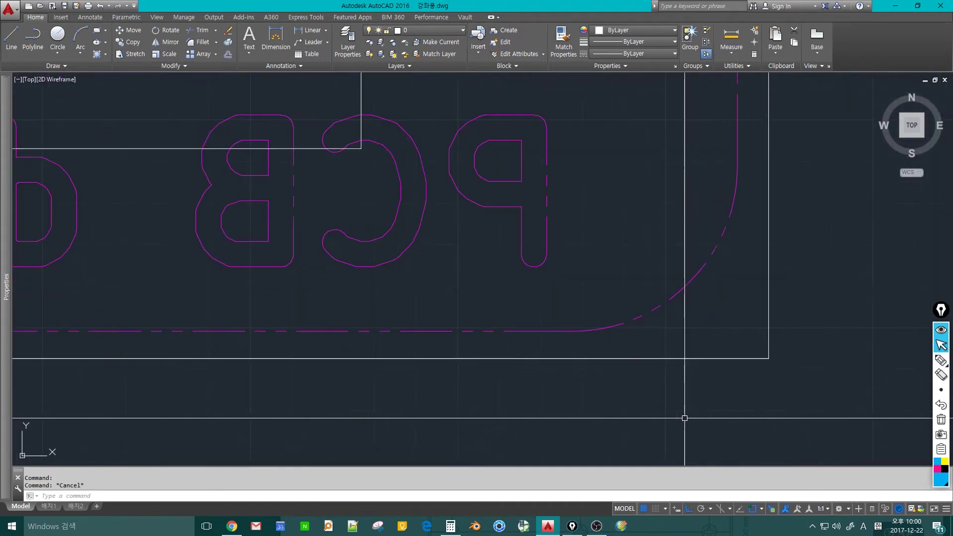
scroll(793, 416, down, 4)
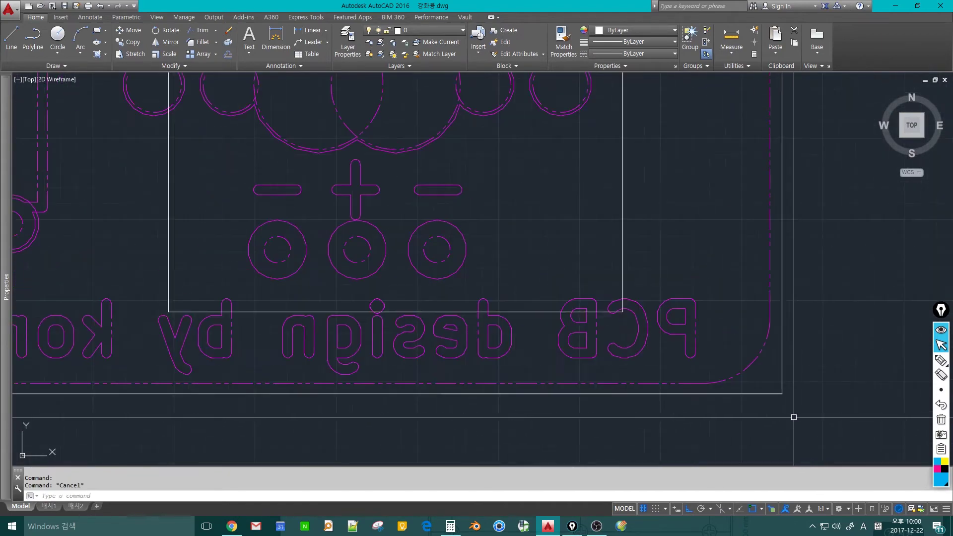
click(781, 349)
key(Delete)
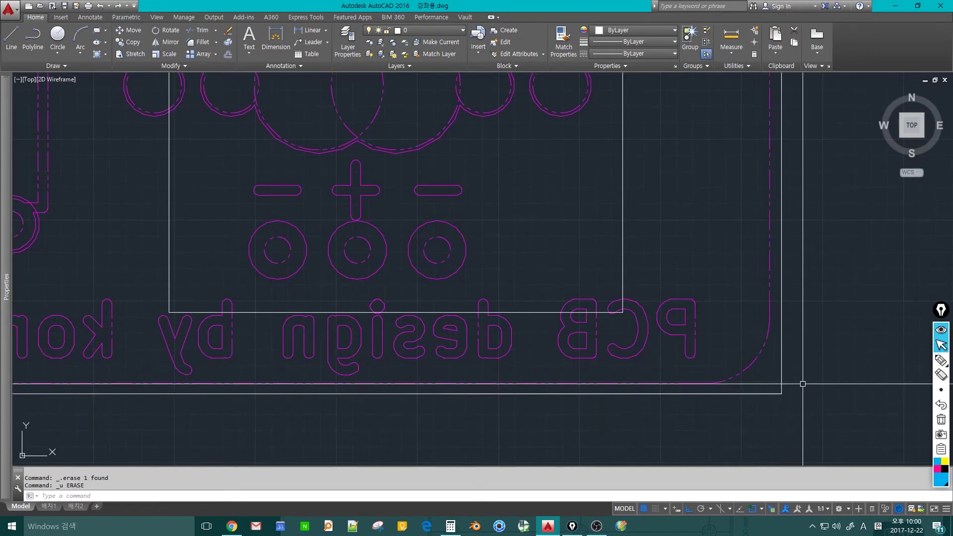
click(742, 394)
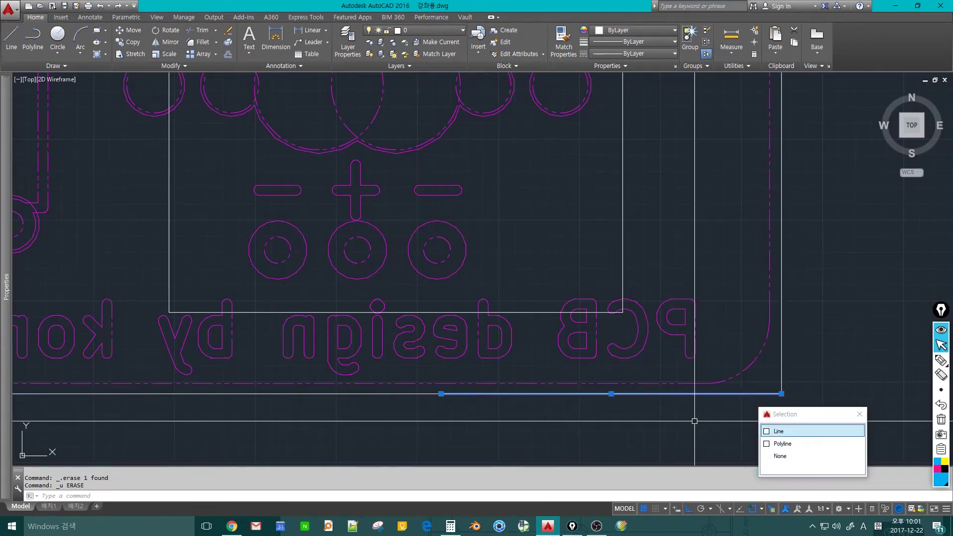
click(775, 431)
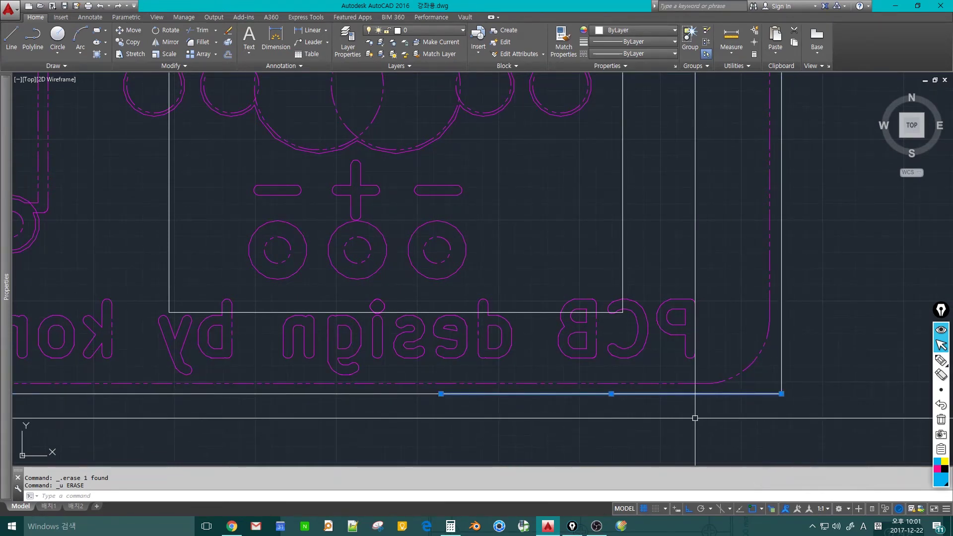
key(Delete)
- Fit the whole keyboard board in view, including the small rectangles at left
middle_click(759, 398)
middle_click(759, 398)
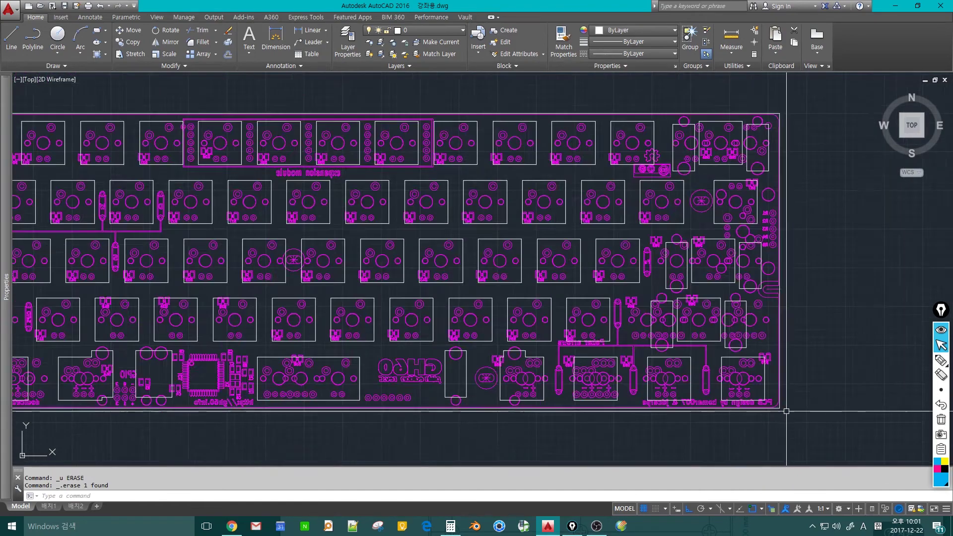
scroll(760, 398, down, 3)
middle_drag(810, 387, 666, 394)
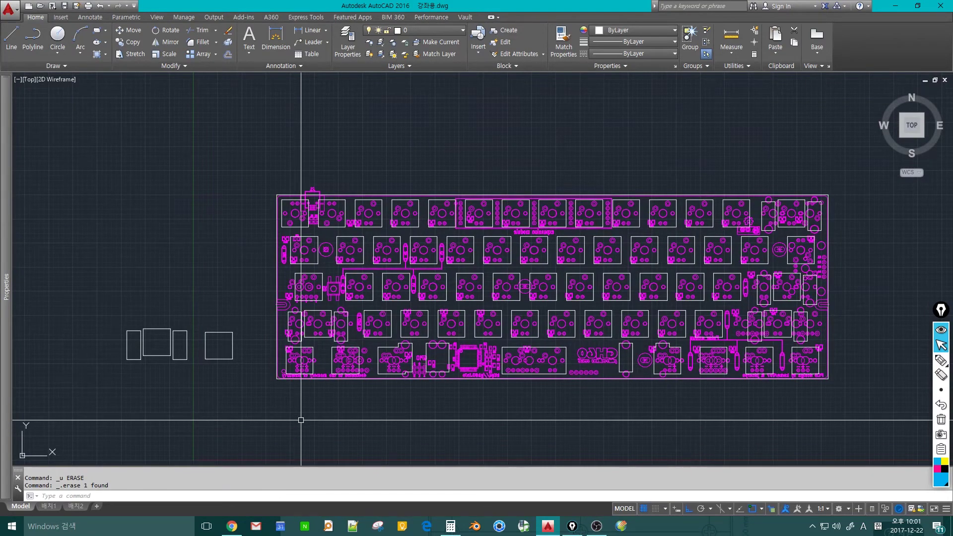
scroll(436, 238, up, 4)
scroll(436, 255, up, 5)
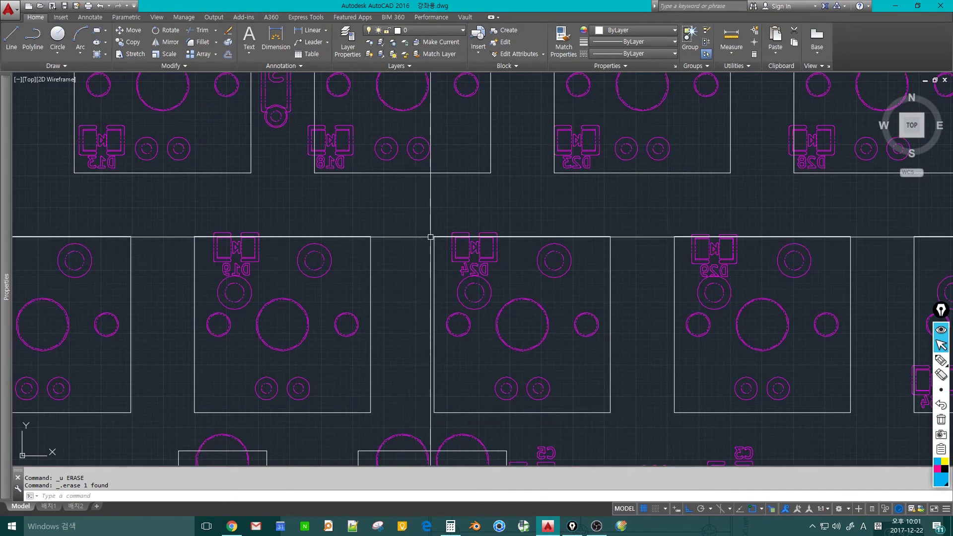
scroll(430, 237, up, 2)
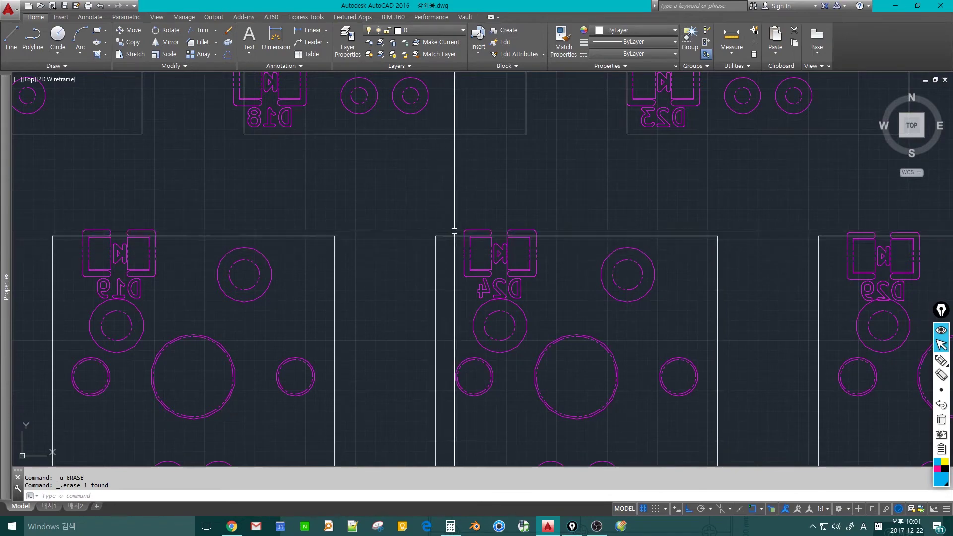
scroll(434, 243, down, 6)
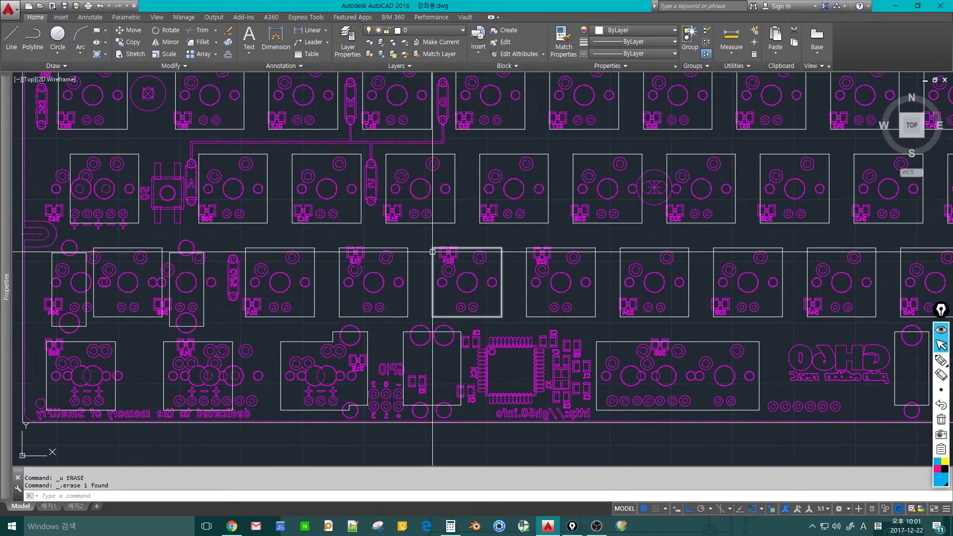
scroll(426, 270, down, 2)
- Select all objects, review the switch cutout dimension image, close it, and recentre the board
key(ctrl+a)
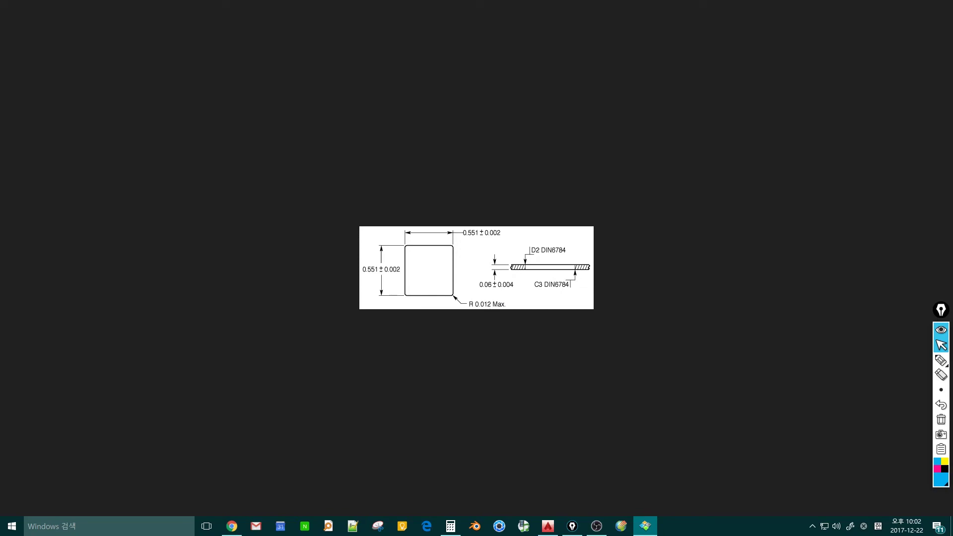
key(Escape)
scroll(506, 335, up, 1)
scroll(505, 336, down, 3)
scroll(505, 335, down, 2)
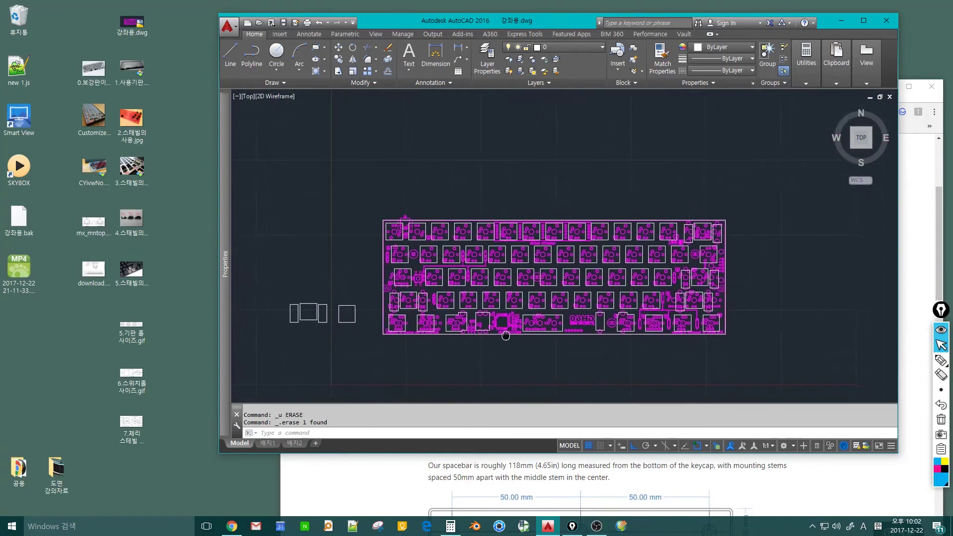
middle_drag(505, 336, 499, 326)
scroll(571, 313, up, 2)
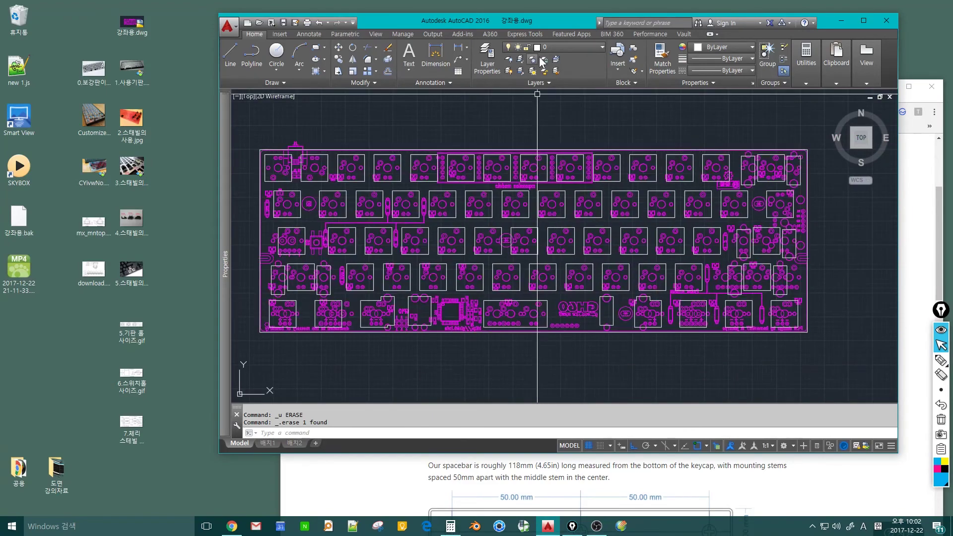
double_click(551, 22)
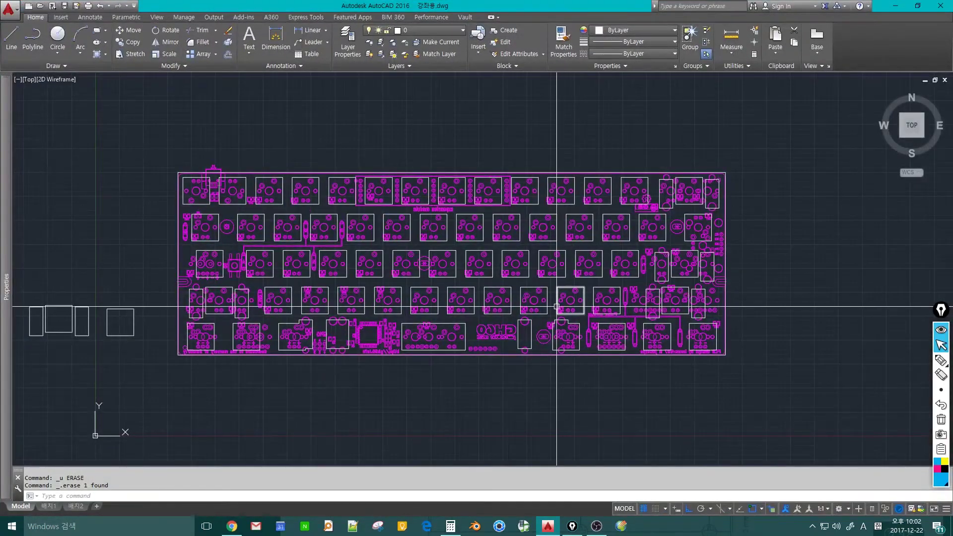
scroll(556, 306, up, 4)
scroll(623, 308, up, 2)
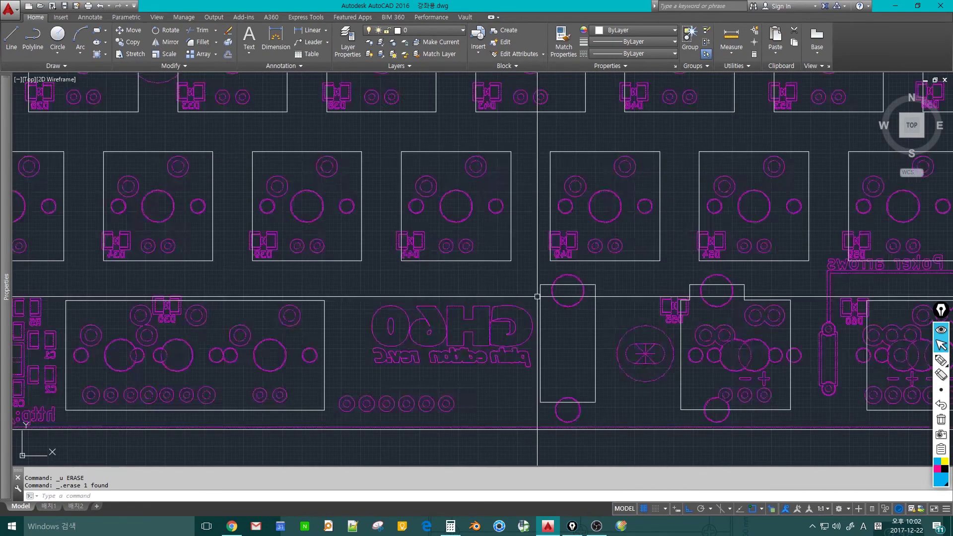
scroll(536, 296, down, 3)
scroll(490, 277, down, 2)
scroll(409, 207, up, 4)
scroll(384, 222, up, 3)
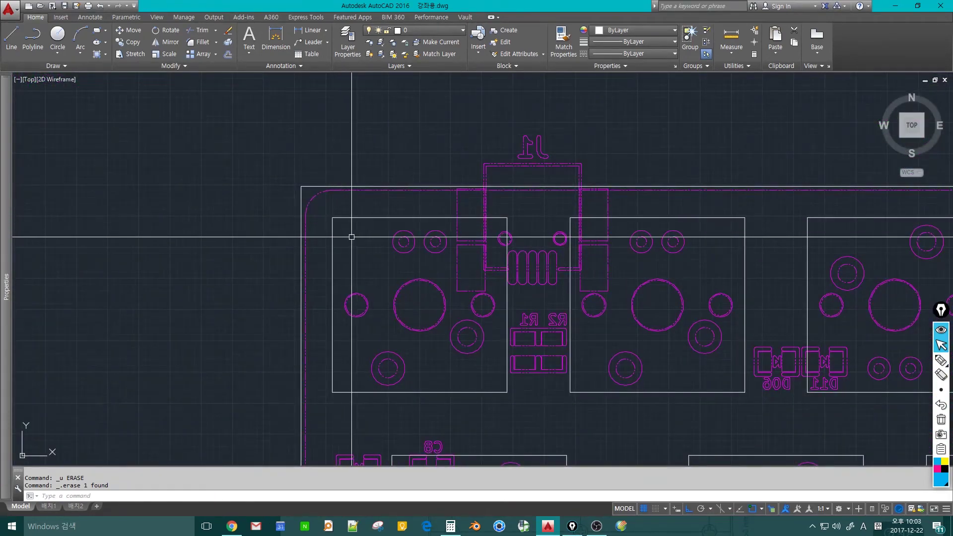
click(332, 236)
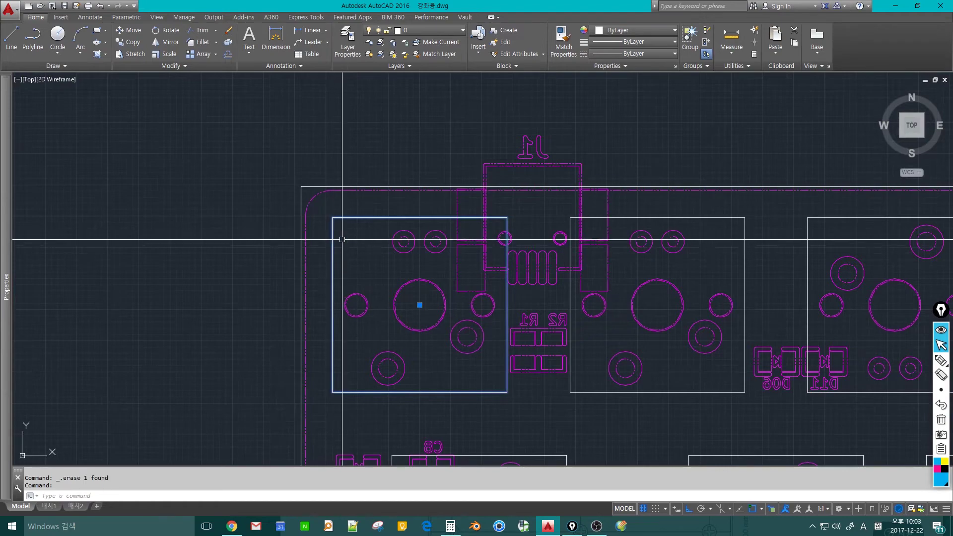
key(Escape)
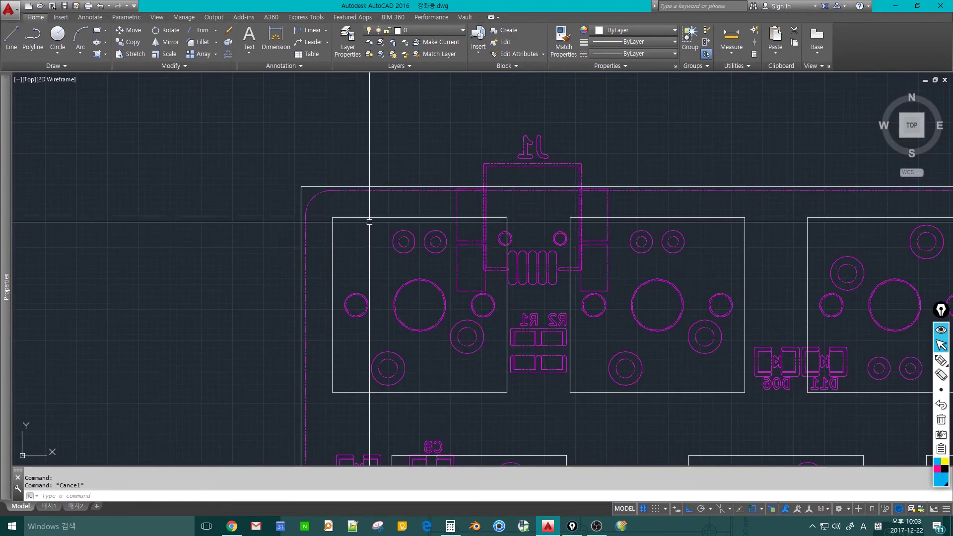
click(373, 220)
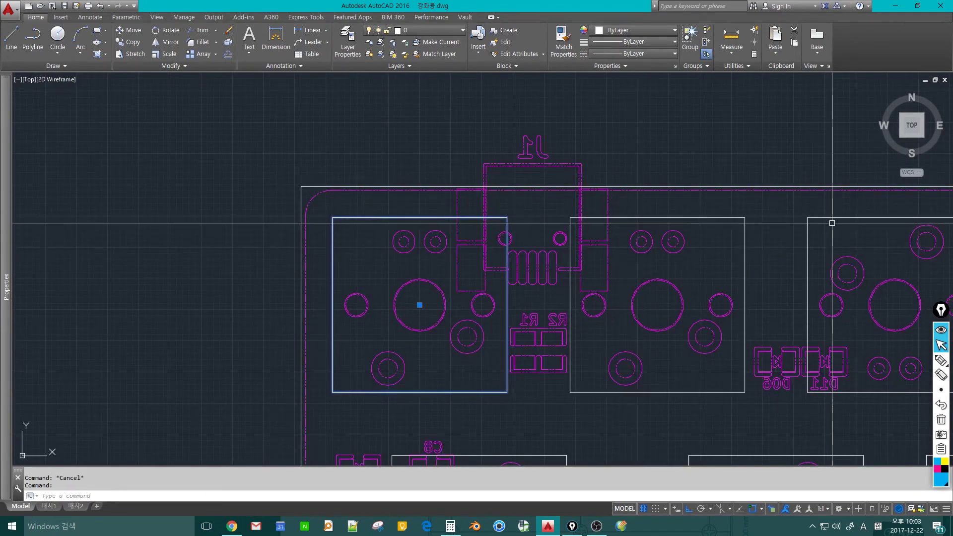
scroll(756, 243, down, 4)
scroll(692, 255, down, 4)
scroll(574, 221, up, 2)
scroll(451, 208, up, 3)
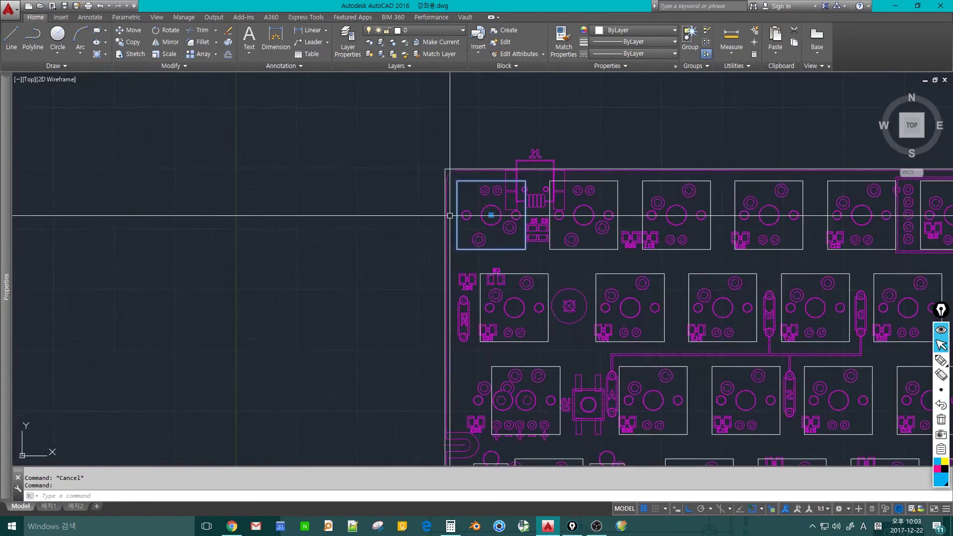
scroll(469, 207, up, 2)
key(Escape)
scroll(472, 183, up, 4)
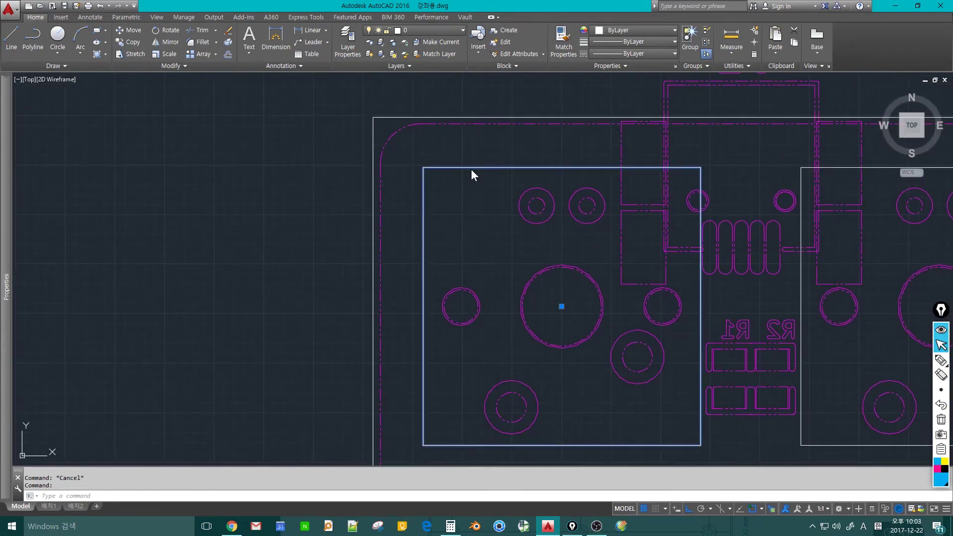
- Open the simple switch hole block in the Block Editor and set a 0.3 fillet radius
double_click(471, 169)
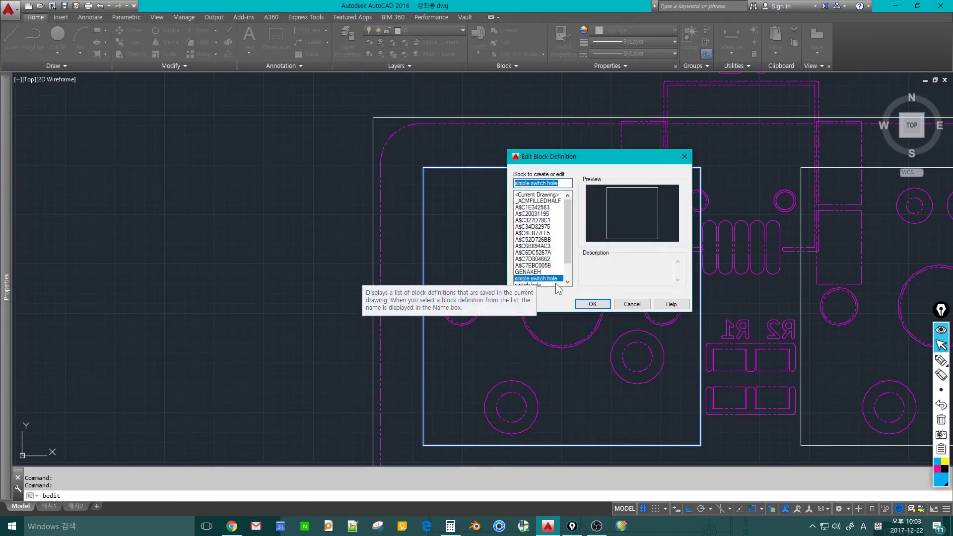
click(591, 304)
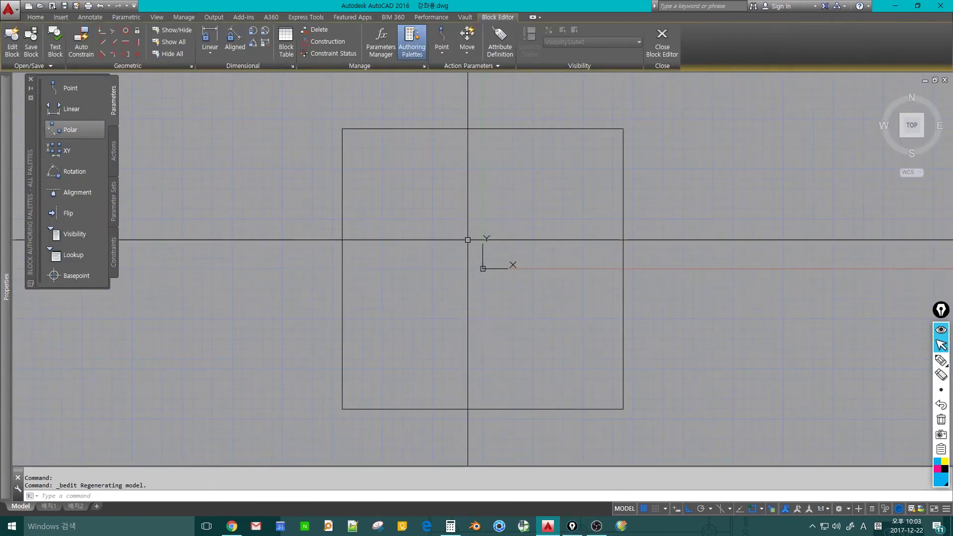
text(f)
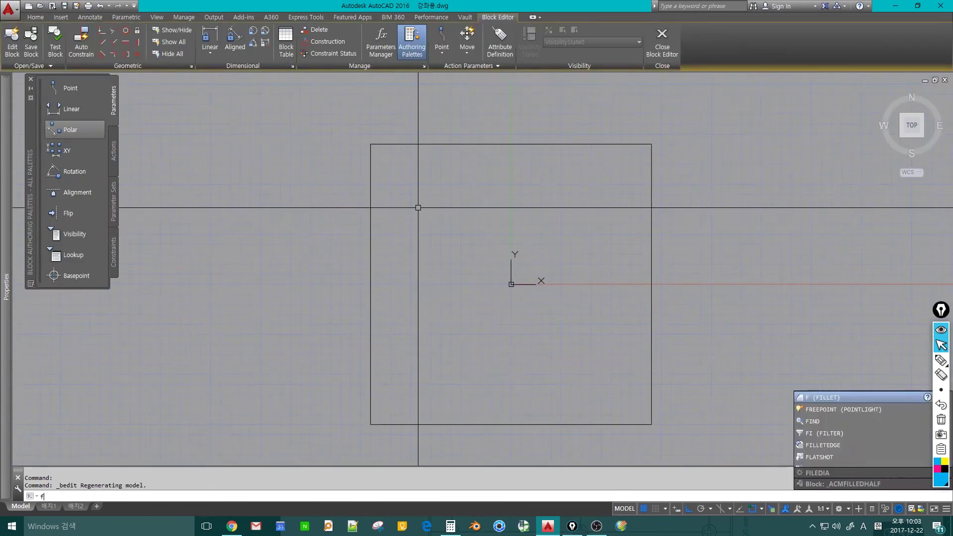
key(Return)
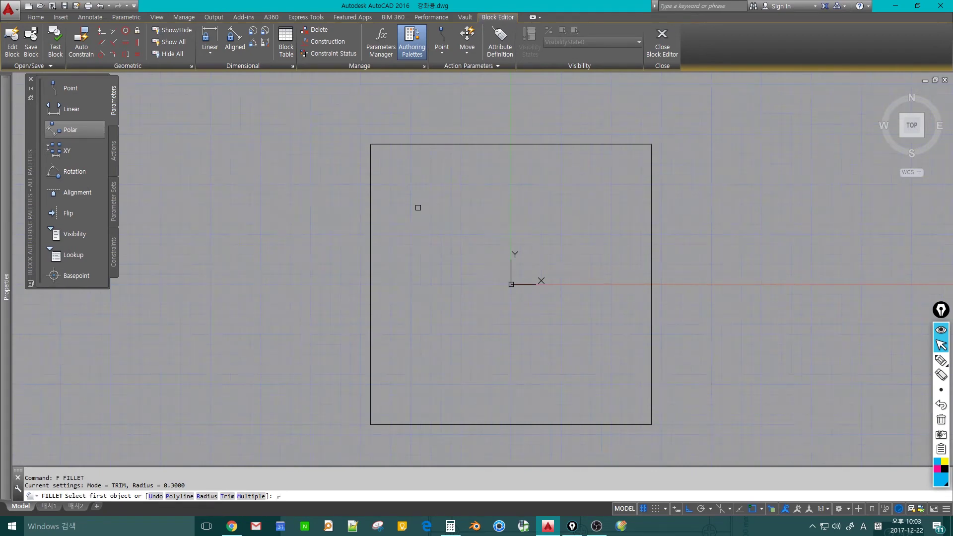
key(Return)
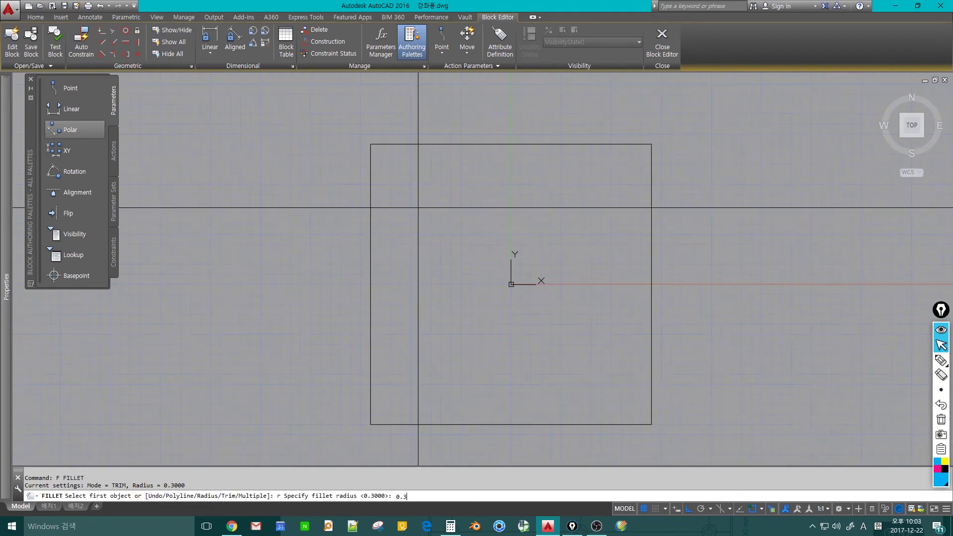
key(Return)
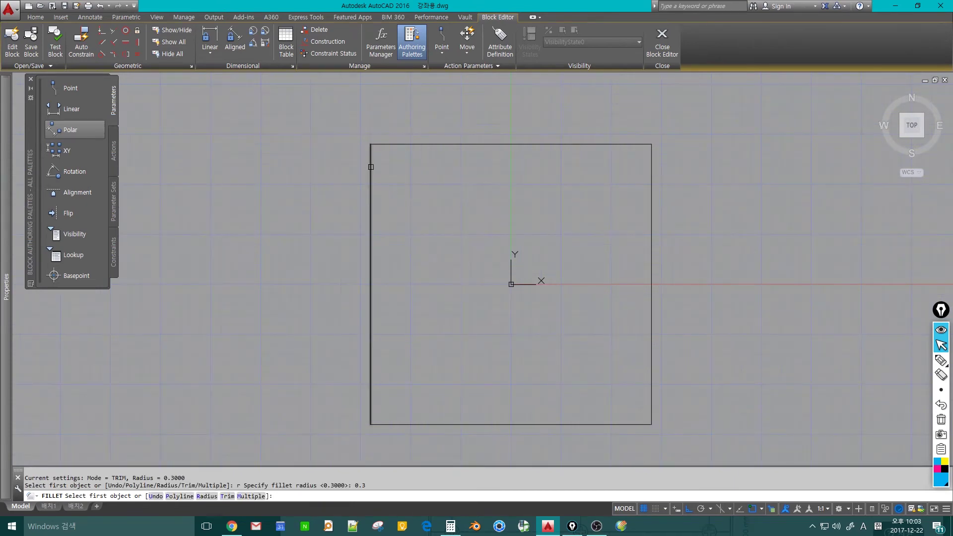
- Round all four corners of the square at 0.3, then close the Block Editor saving changes
click(371, 167)
click(389, 144)
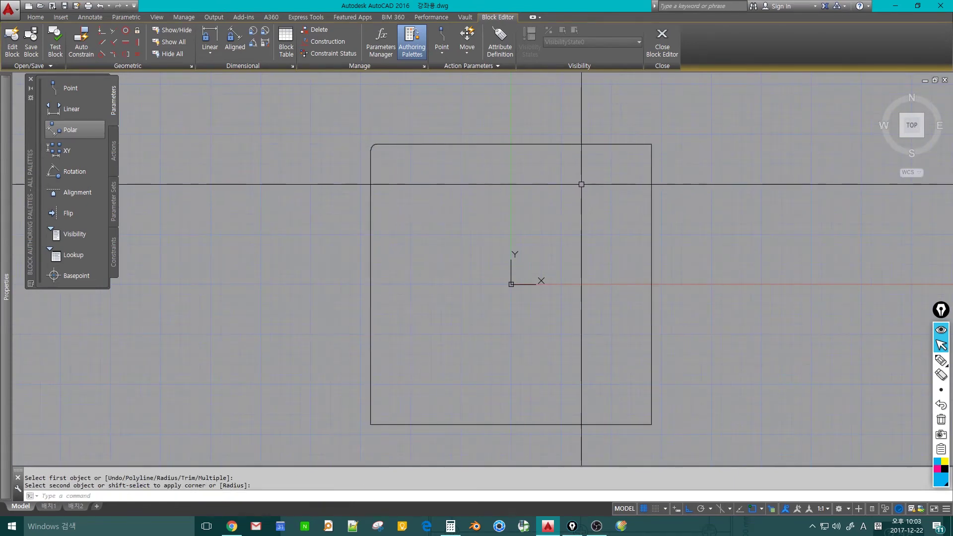
key(Return)
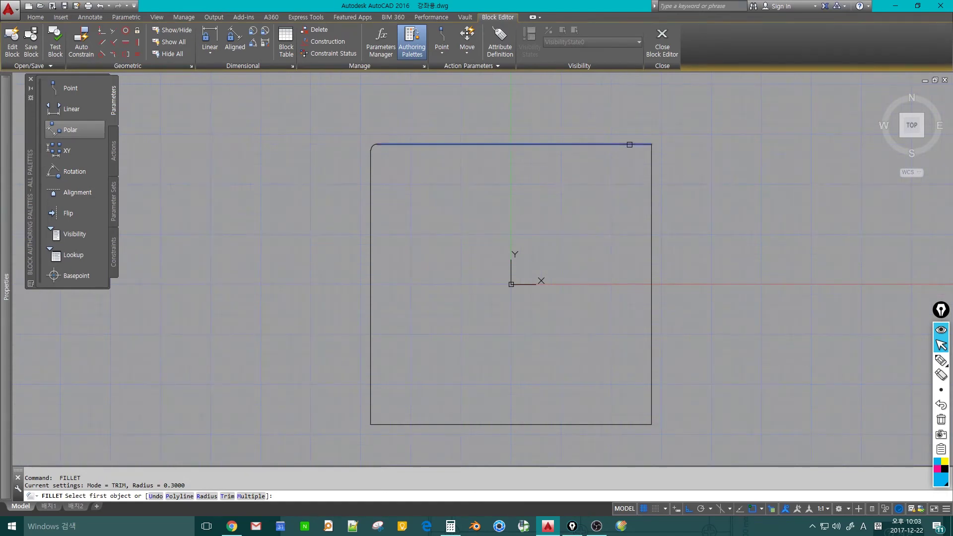
click(650, 162)
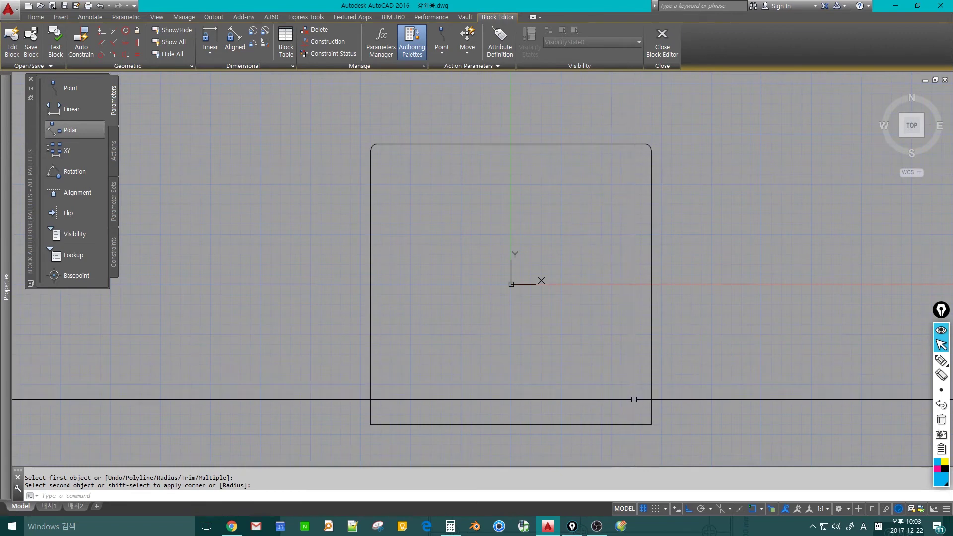
key(Return)
click(640, 421)
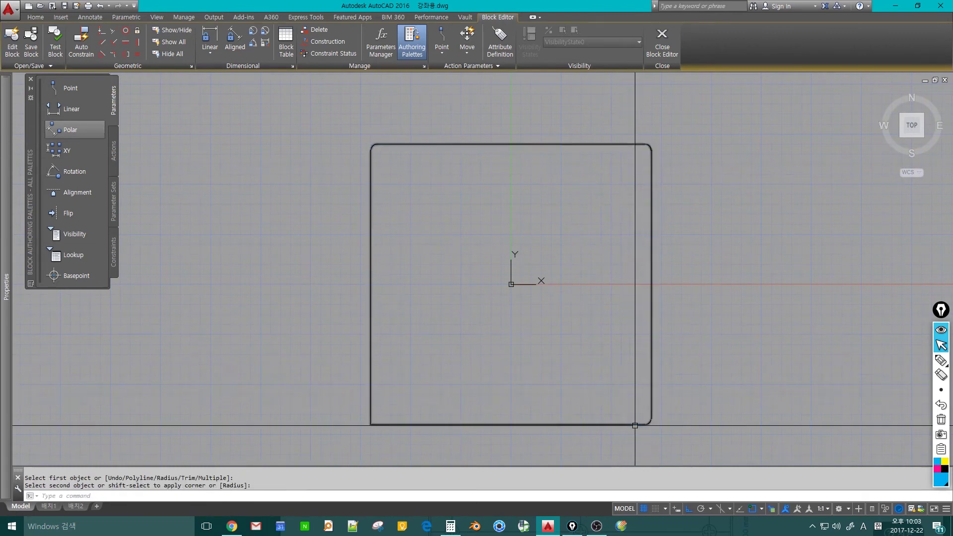
key(Return)
click(390, 424)
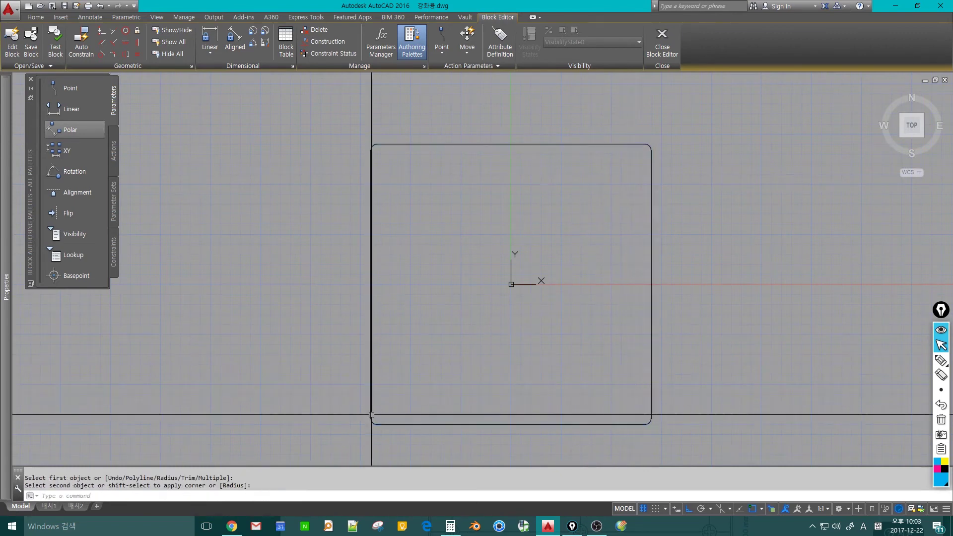
key(Return)
key(Return)
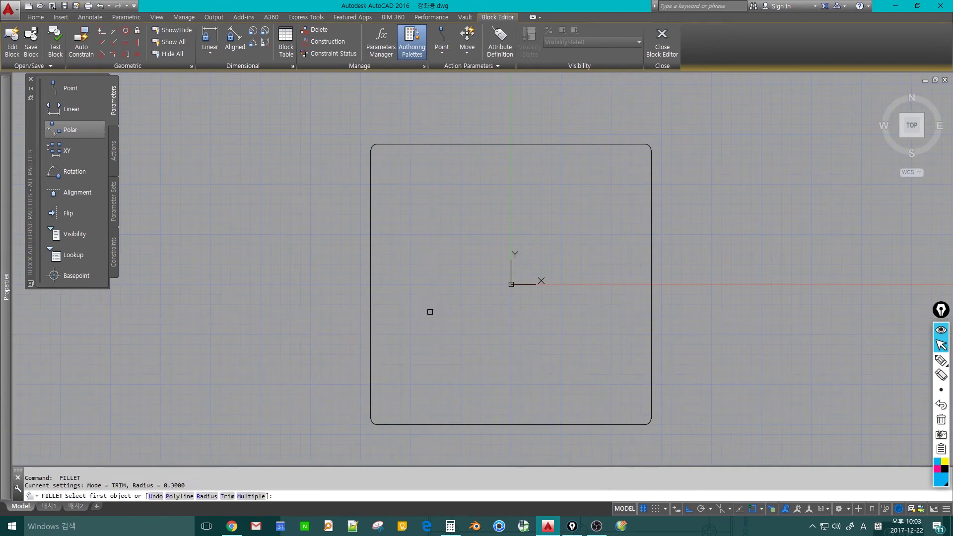
key(Escape)
key(Escape)
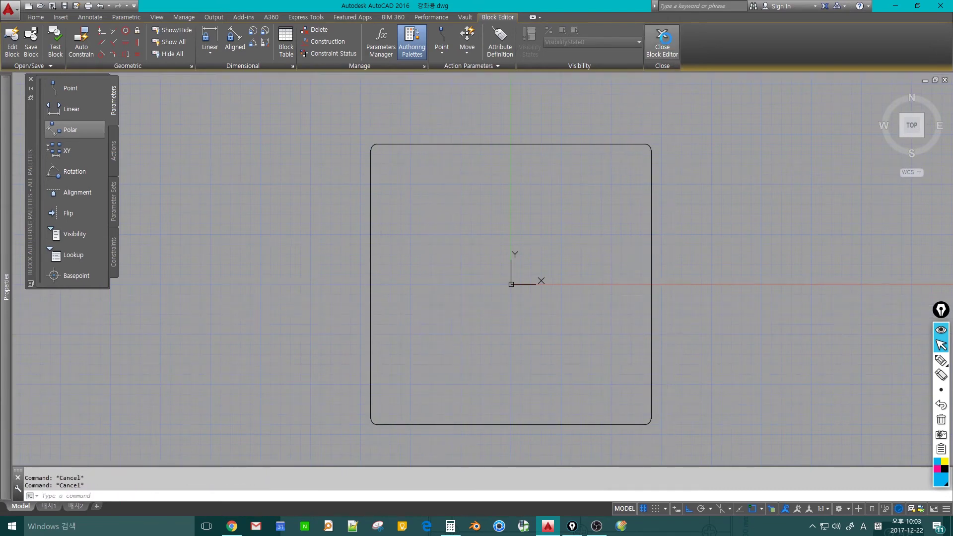
click(663, 36)
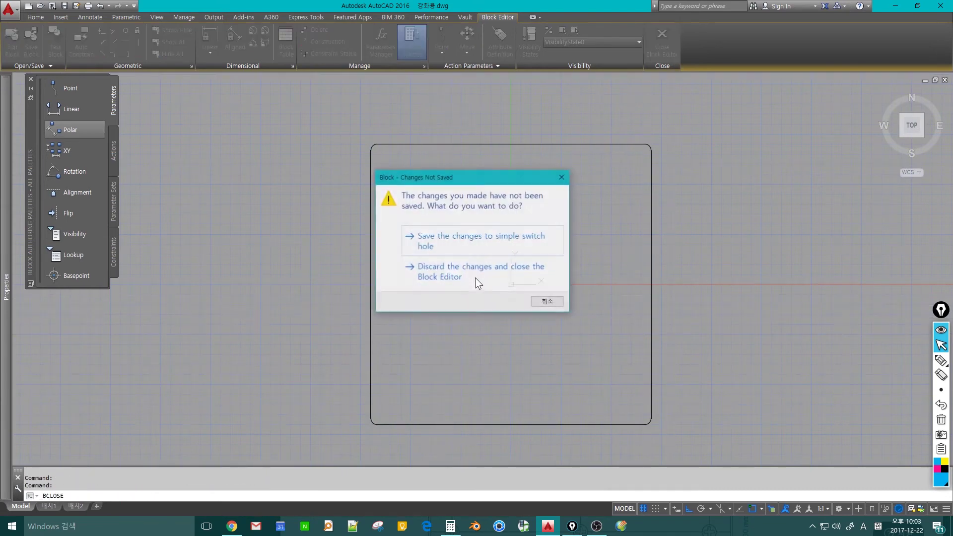
click(465, 245)
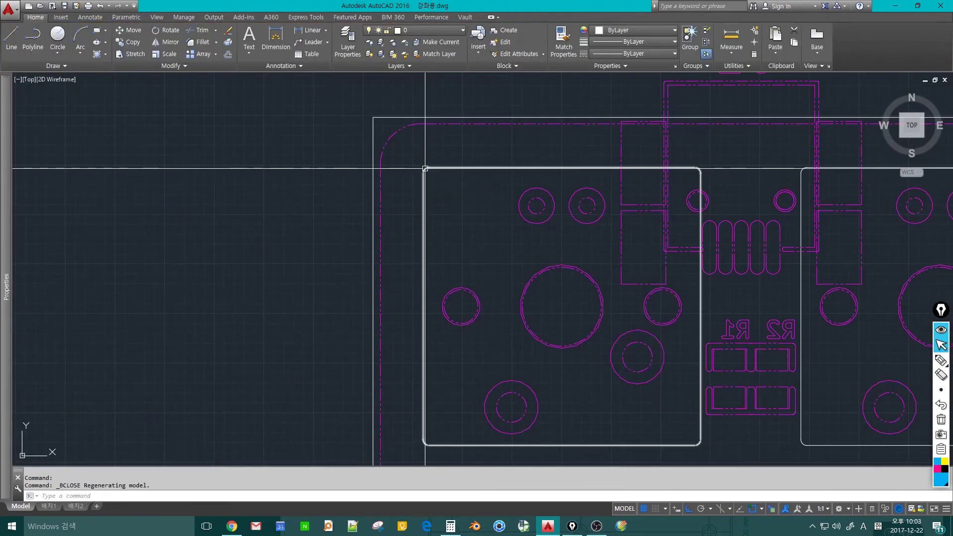
click(675, 456)
click(632, 414)
middle_drag(785, 448, 504, 376)
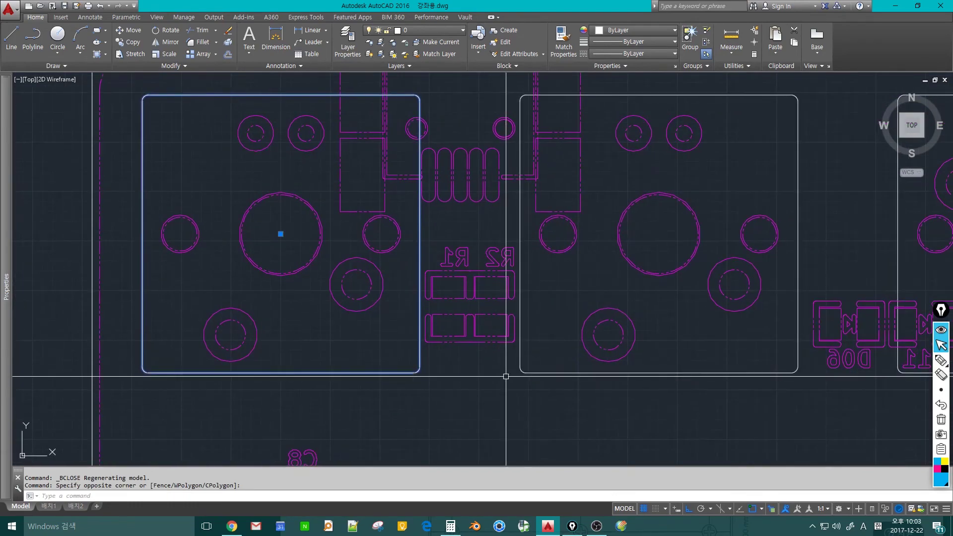
scroll(505, 376, down, 2)
scroll(497, 362, up, 5)
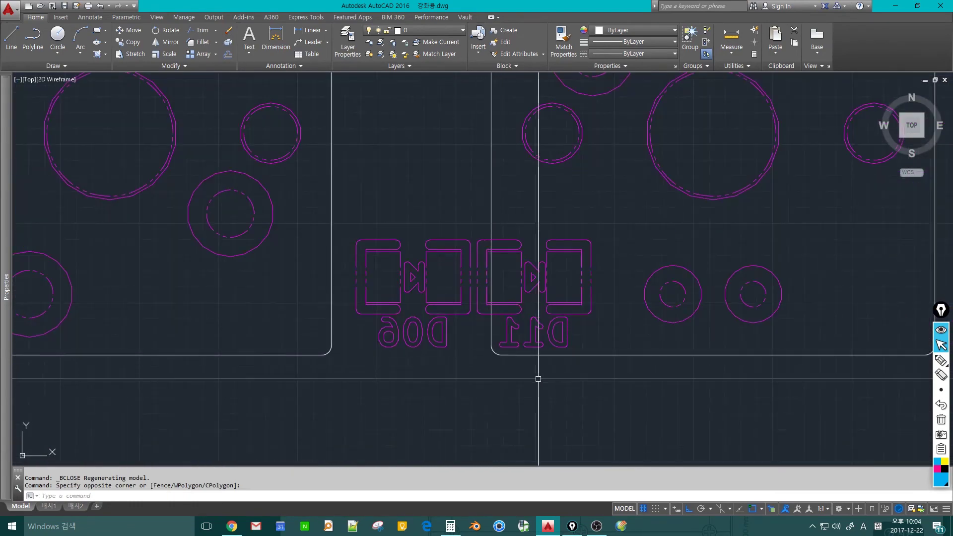
scroll(538, 378, down, 3)
scroll(496, 350, up, 2)
scroll(570, 350, down, 1)
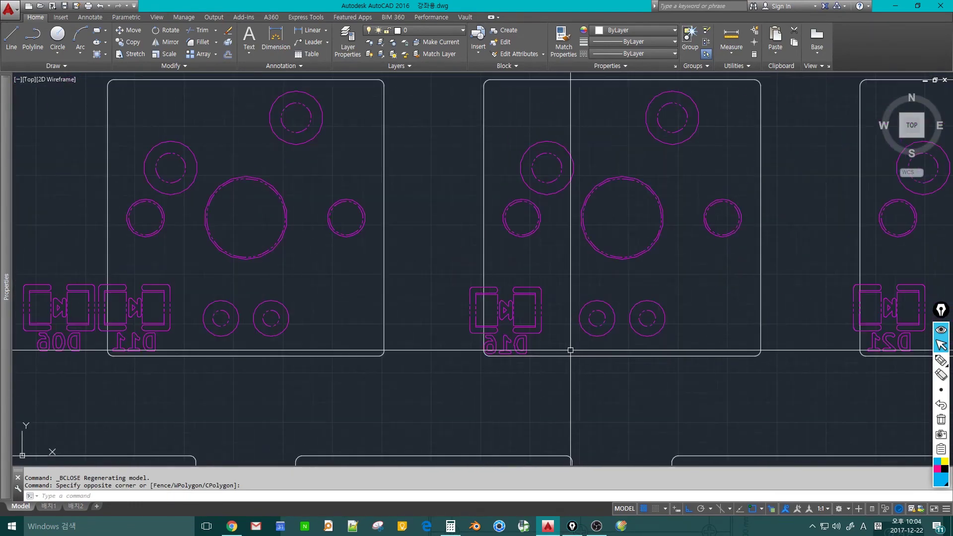
scroll(548, 334, down, 2)
scroll(500, 330, up, 1)
scroll(491, 327, down, 1)
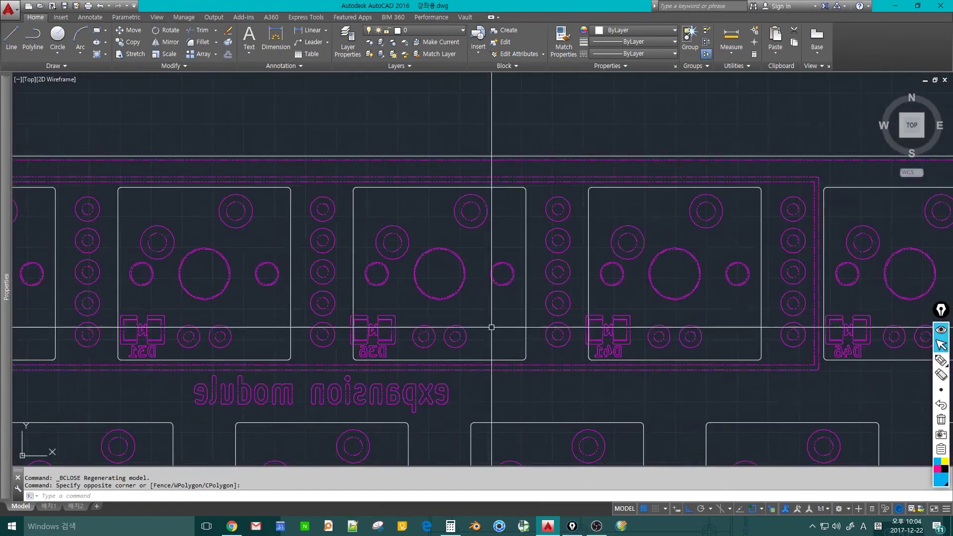
scroll(501, 329, down, 3)
scroll(501, 330, down, 2)
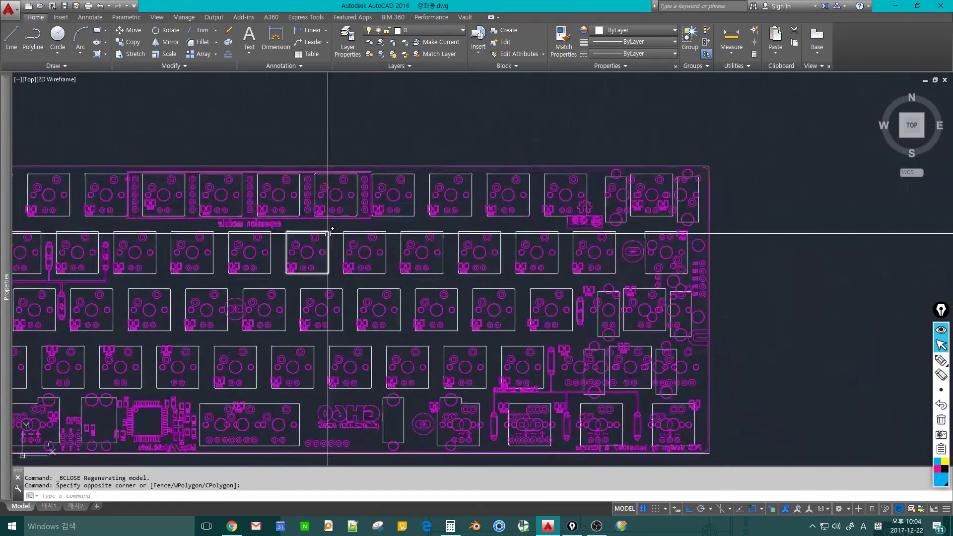
scroll(640, 203, up, 4)
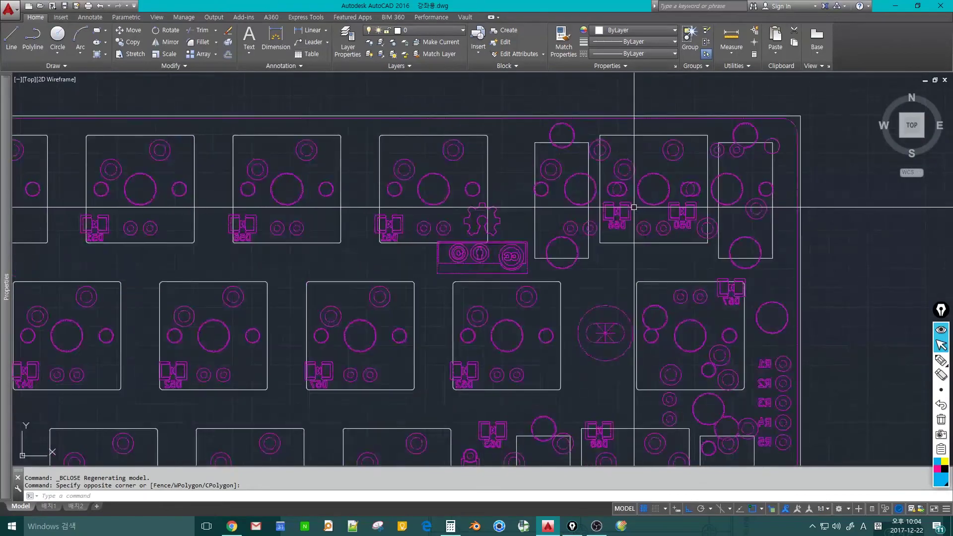
scroll(459, 206, down, 1)
scroll(590, 233, up, 2)
scroll(612, 247, up, 5)
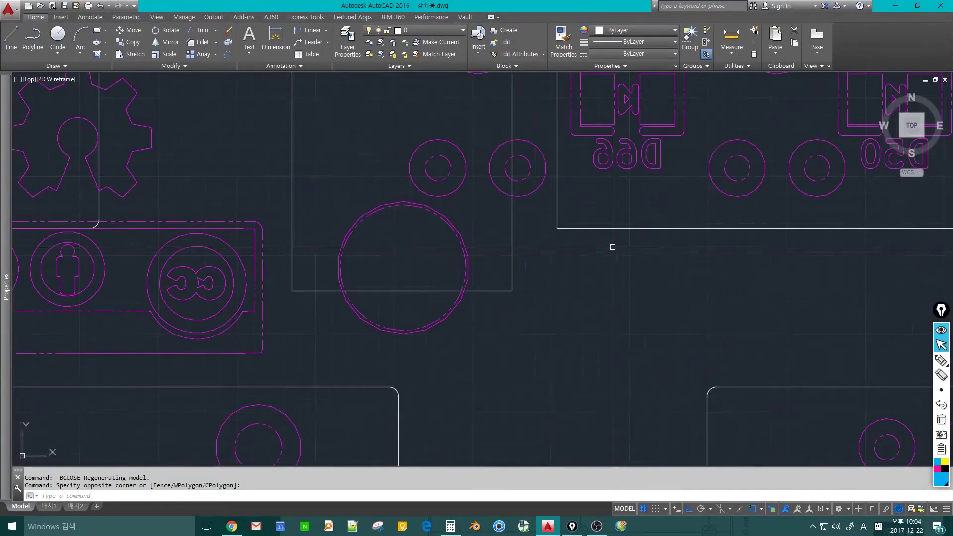
click(612, 247)
scroll(603, 238, down, 2)
scroll(611, 258, down, 1)
scroll(621, 323, down, 1)
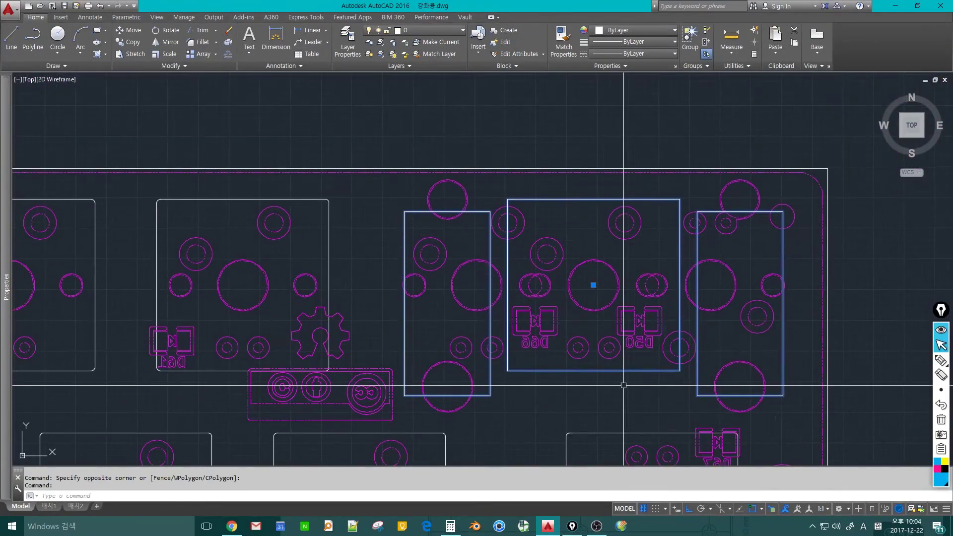
scroll(521, 350, down, 2)
scroll(512, 352, down, 2)
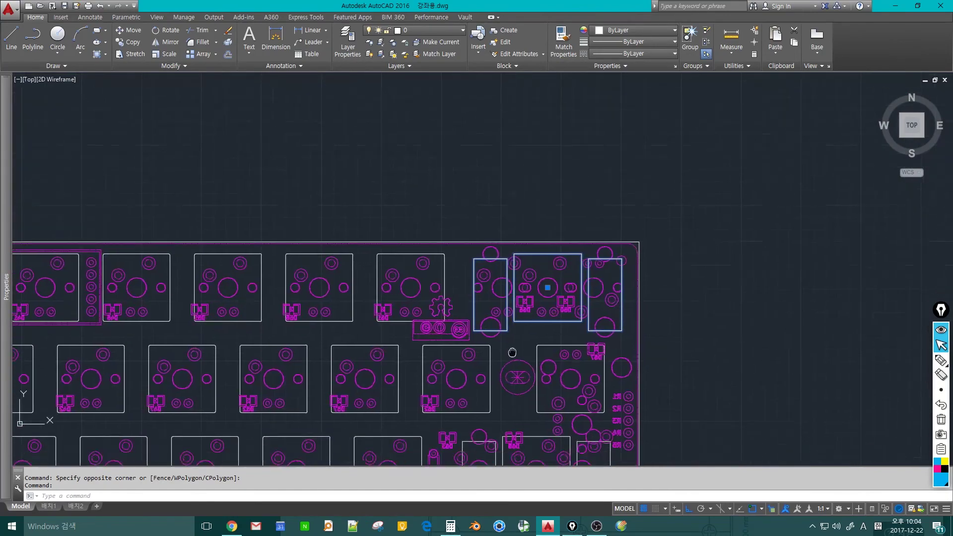
middle_drag(512, 352, 517, 237)
middle_drag(526, 377, 519, 273)
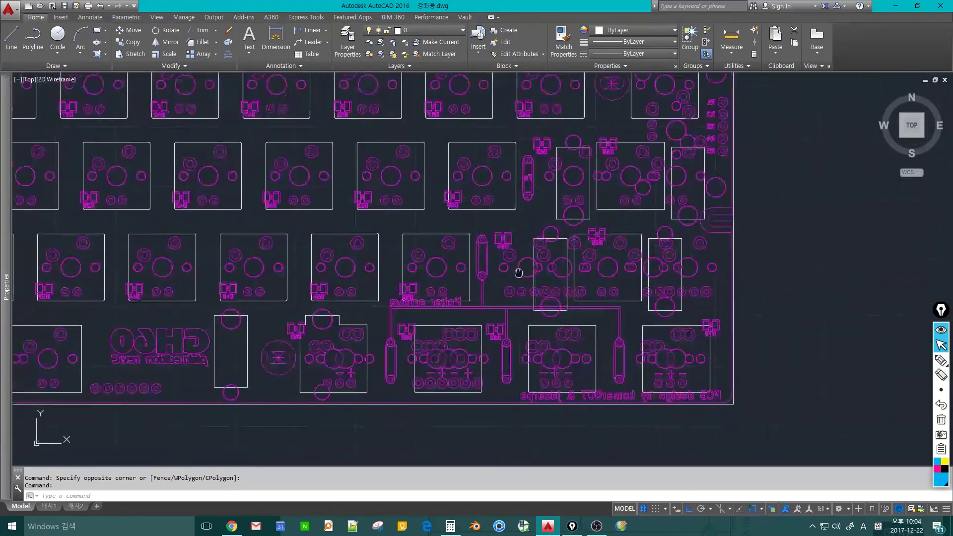
scroll(405, 308, down, 1)
scroll(410, 305, up, 3)
scroll(399, 279, up, 1)
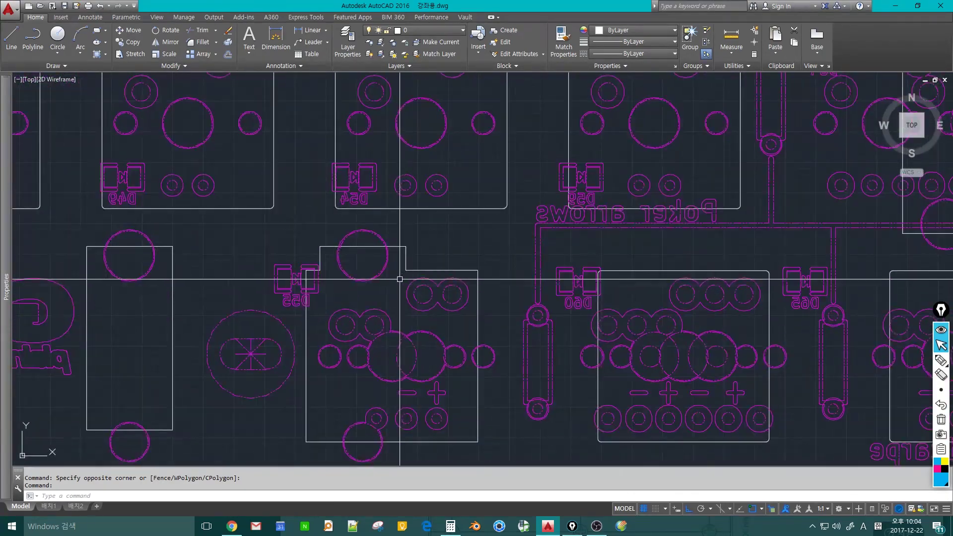
scroll(399, 278, up, 2)
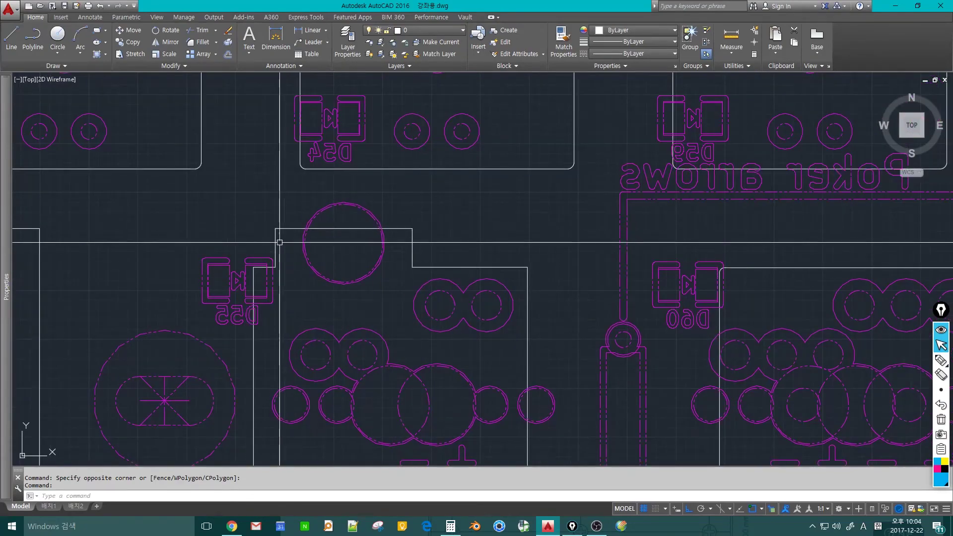
middle_drag(278, 324, 392, 232)
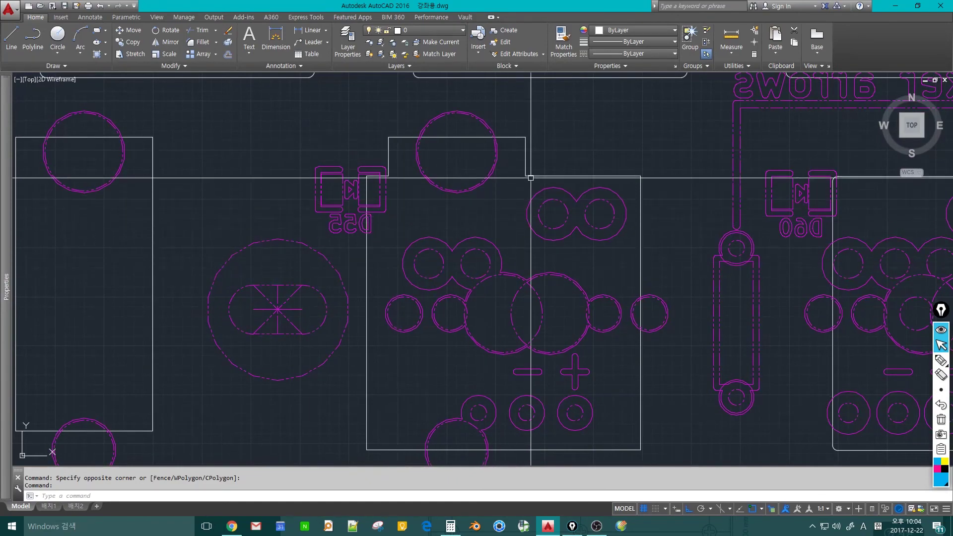
drag(541, 176, 515, 161)
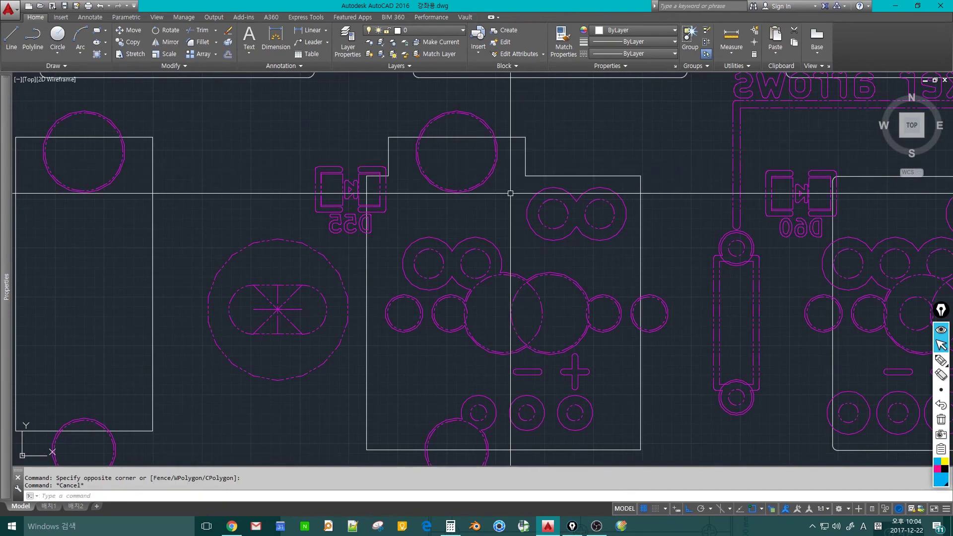
scroll(518, 189, down, 3)
scroll(516, 190, down, 3)
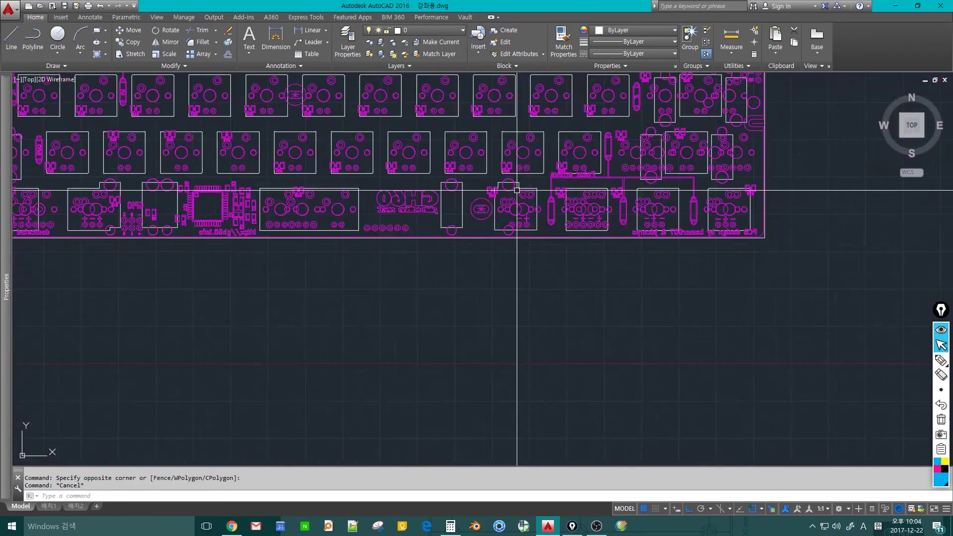
scroll(513, 192, down, 2)
scroll(546, 258, down, 1)
scroll(547, 258, up, 5)
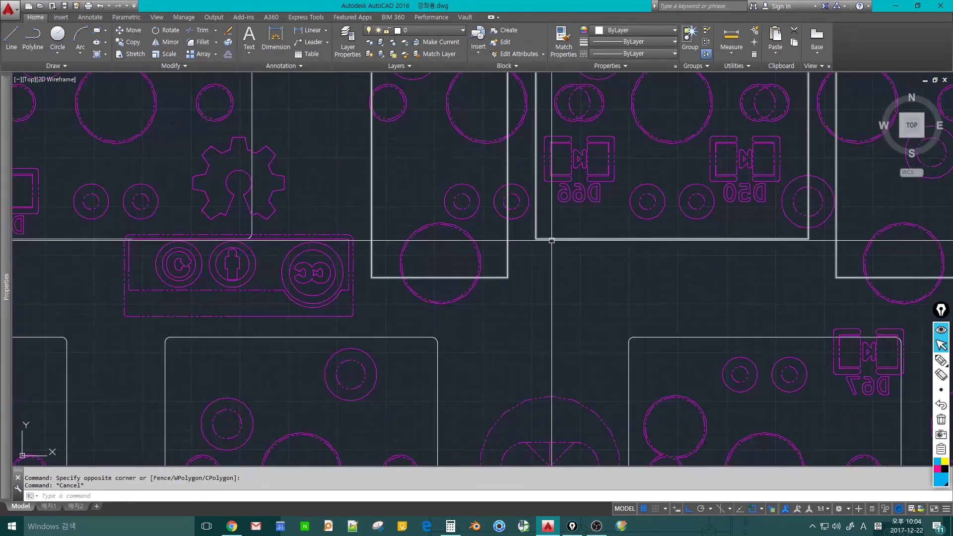
- Open the stabilizer switch-hole block in the Block Editor and fillet the middle rectangle's four corners
double_click(547, 240)
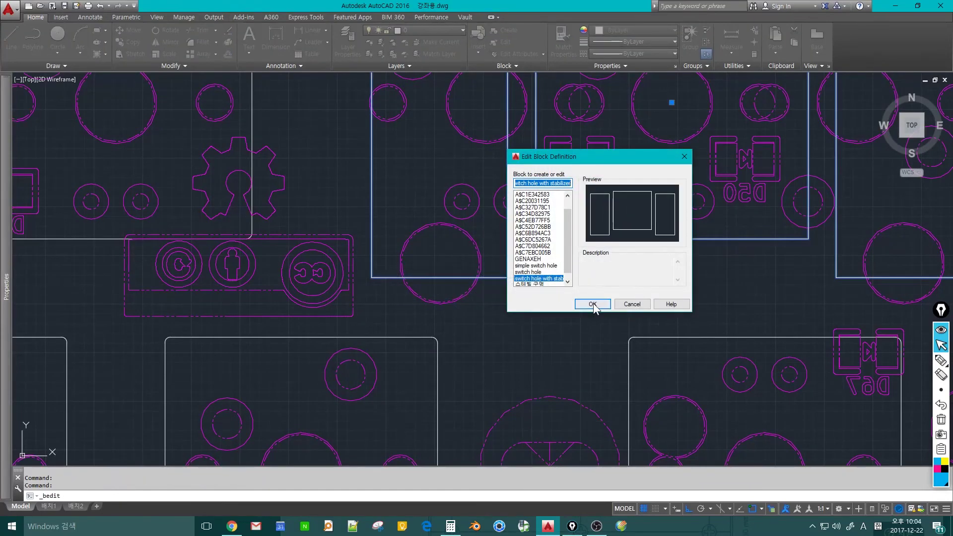
click(593, 303)
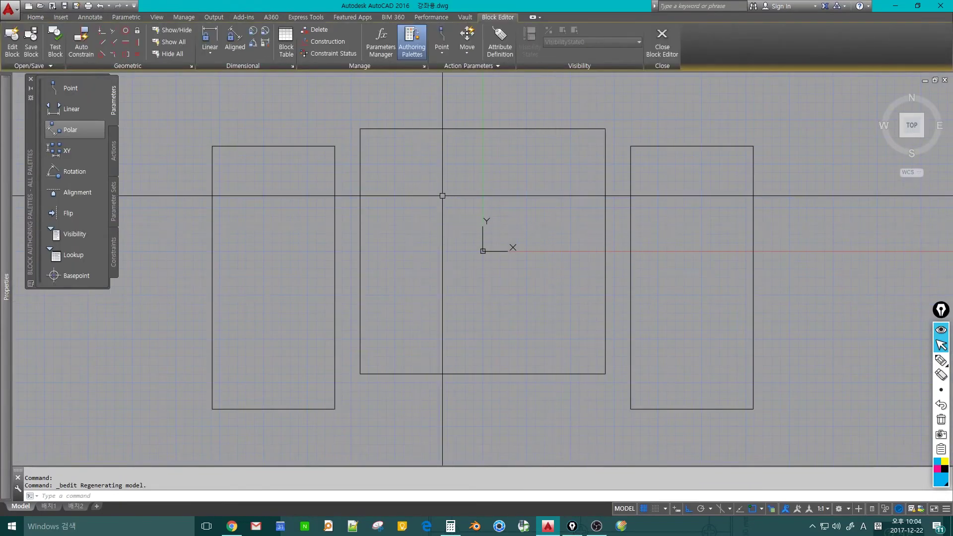
text(f)
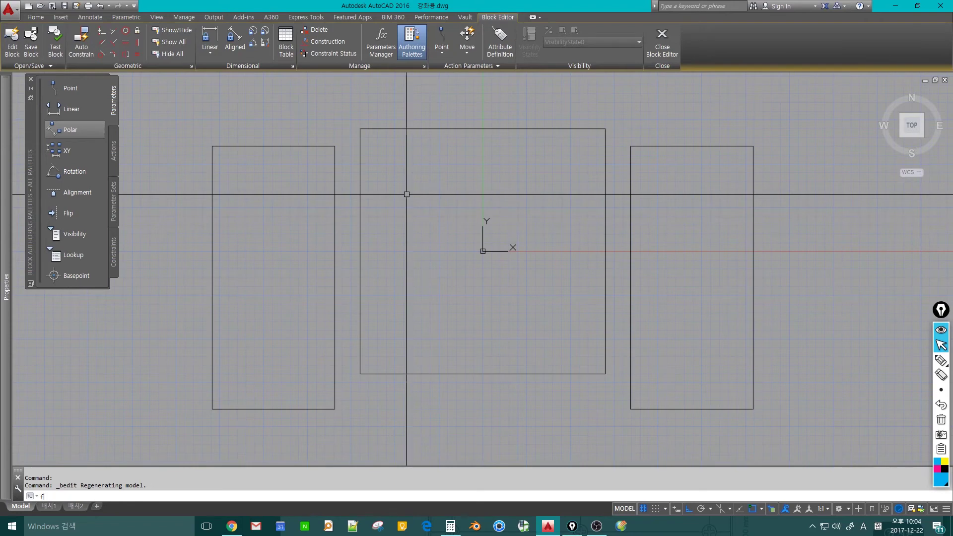
key(Return)
click(362, 156)
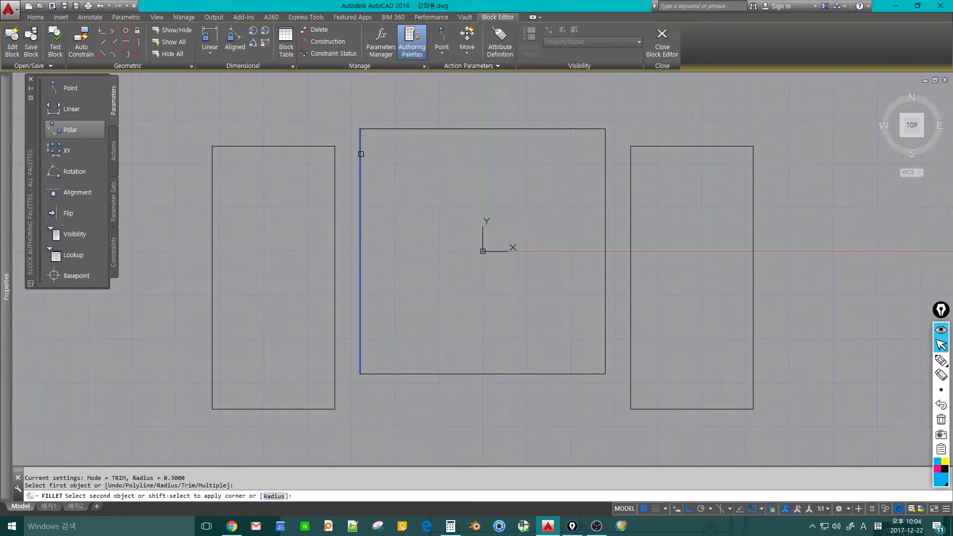
click(375, 129)
key(Return)
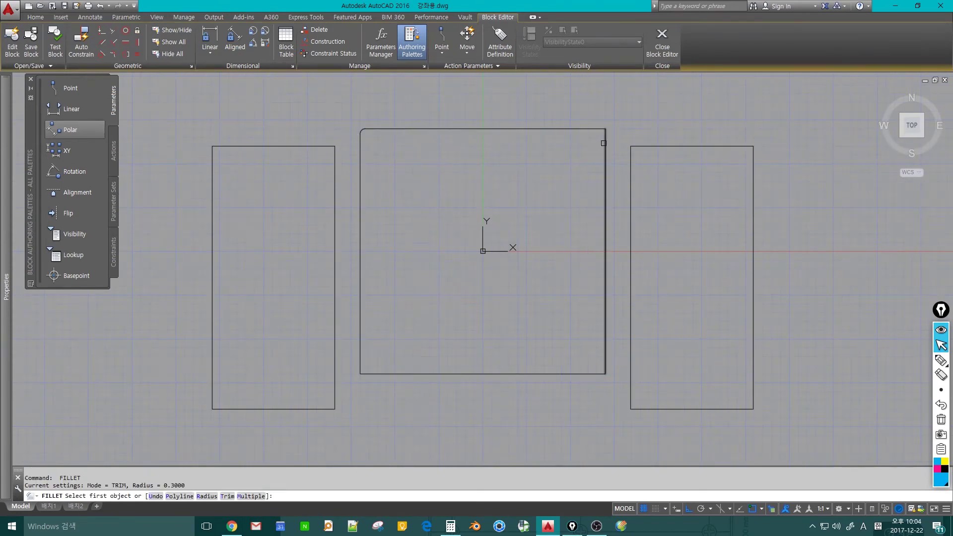
click(602, 143)
key(Return)
click(605, 350)
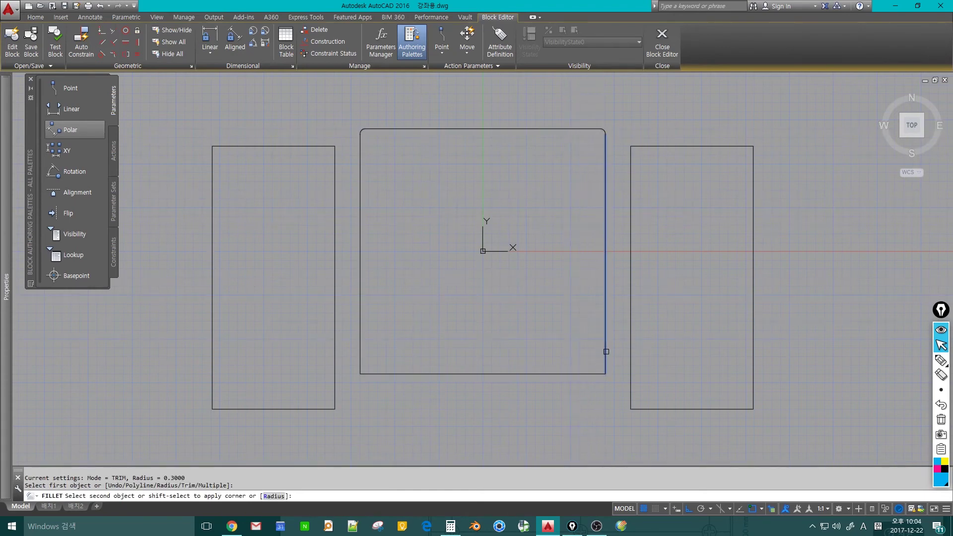
click(596, 373)
key(Return)
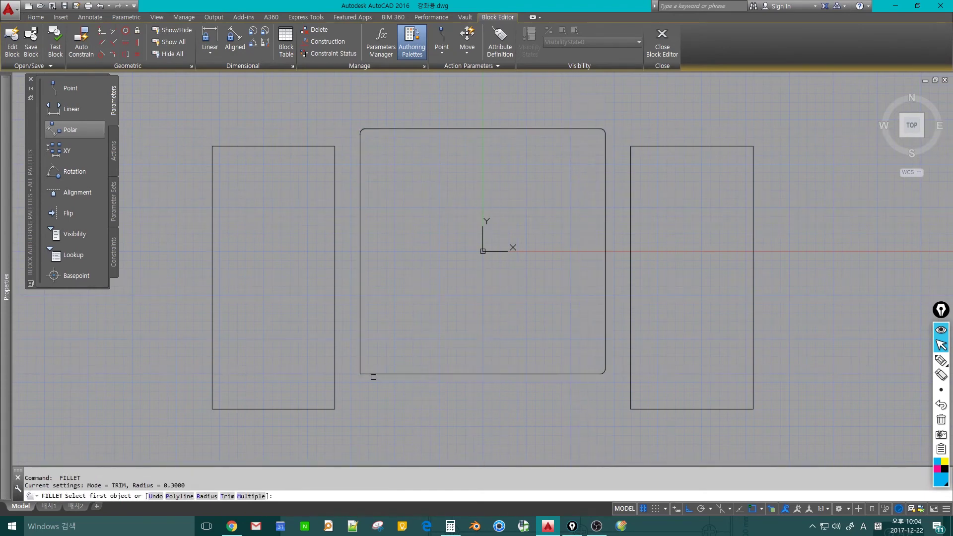
click(373, 375)
- Fillet the left rectangle's bottom and top corners
key(Return)
click(332, 411)
click(333, 398)
key(Return)
click(231, 409)
key(Return)
click(213, 160)
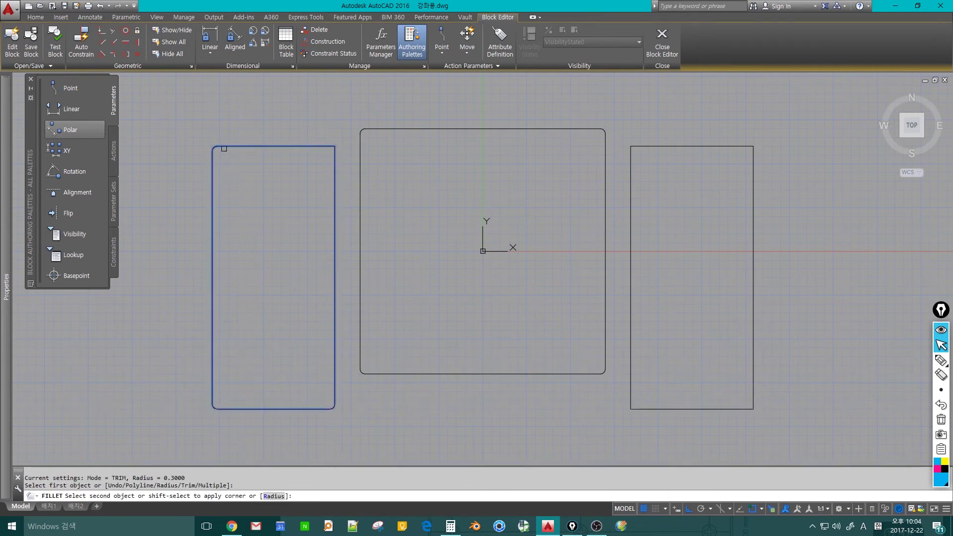
click(318, 146)
key(Return)
- Fillet the right rectangle's corners, then close the Block Editor and save the block
click(631, 171)
click(697, 147)
key(Return)
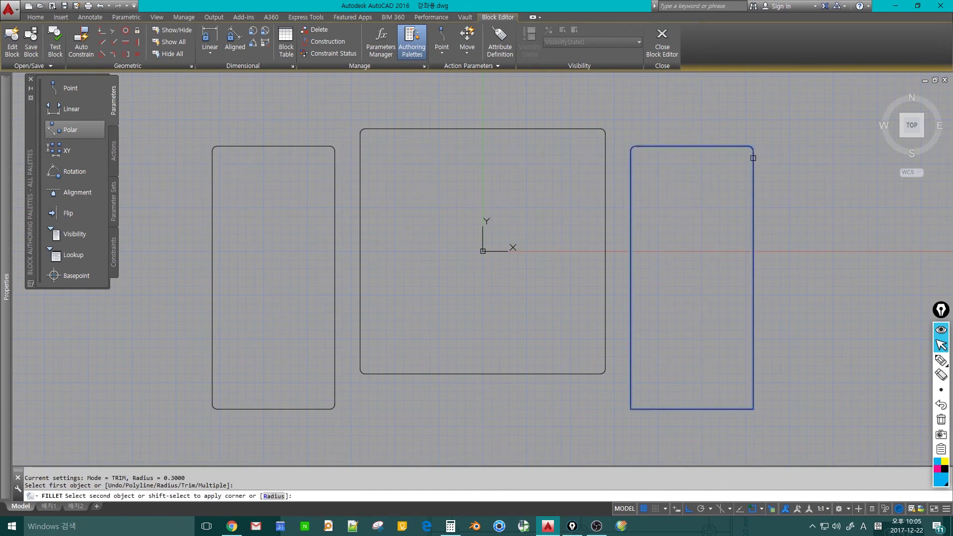
click(753, 298)
click(643, 409)
key(Return)
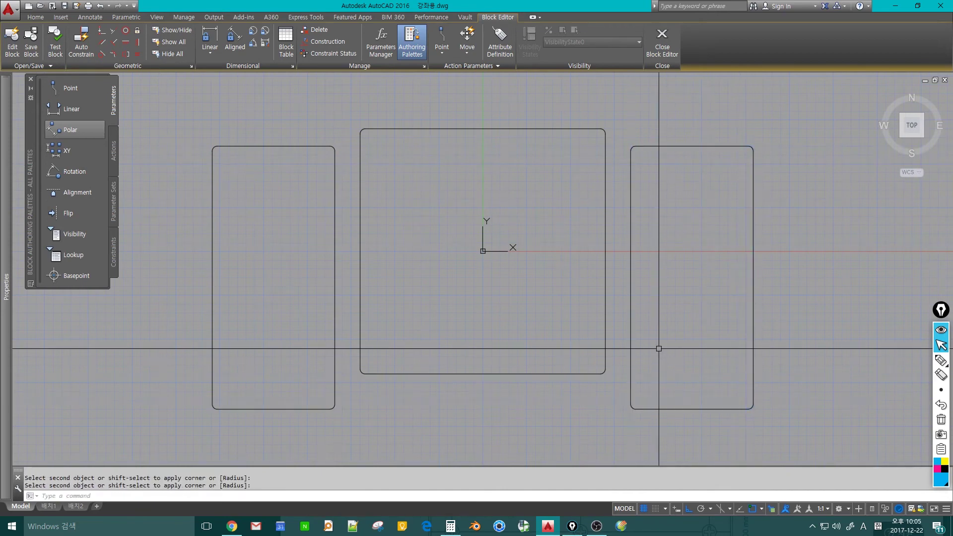
click(662, 40)
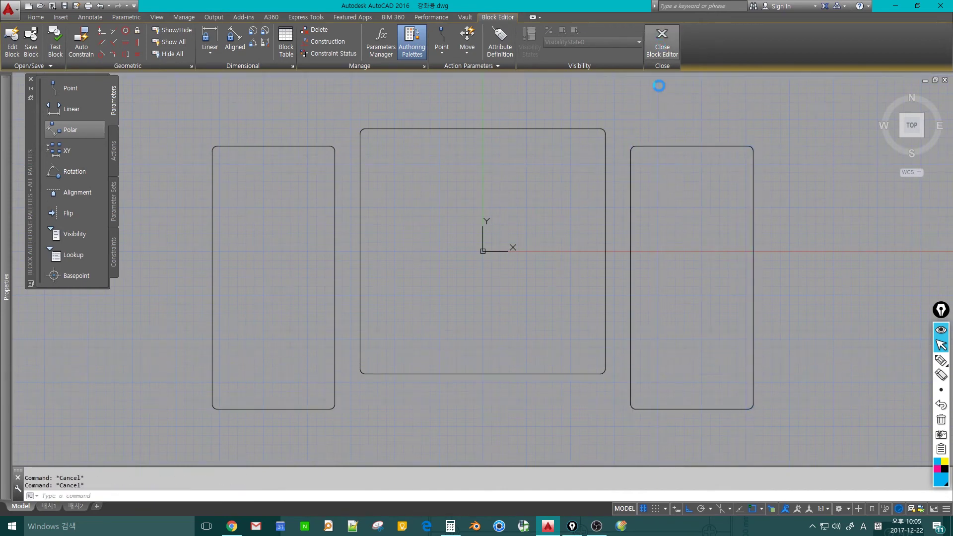
click(489, 242)
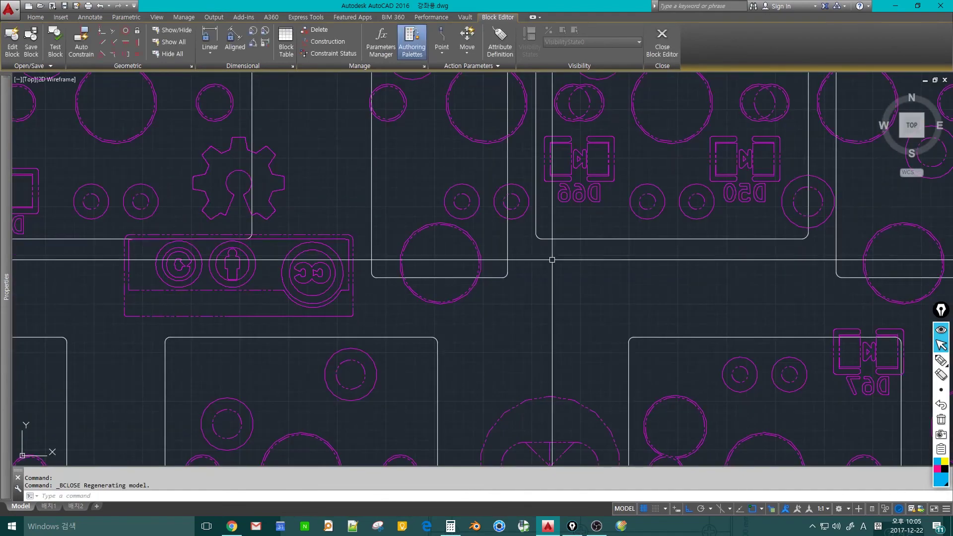
scroll(551, 258, down, 3)
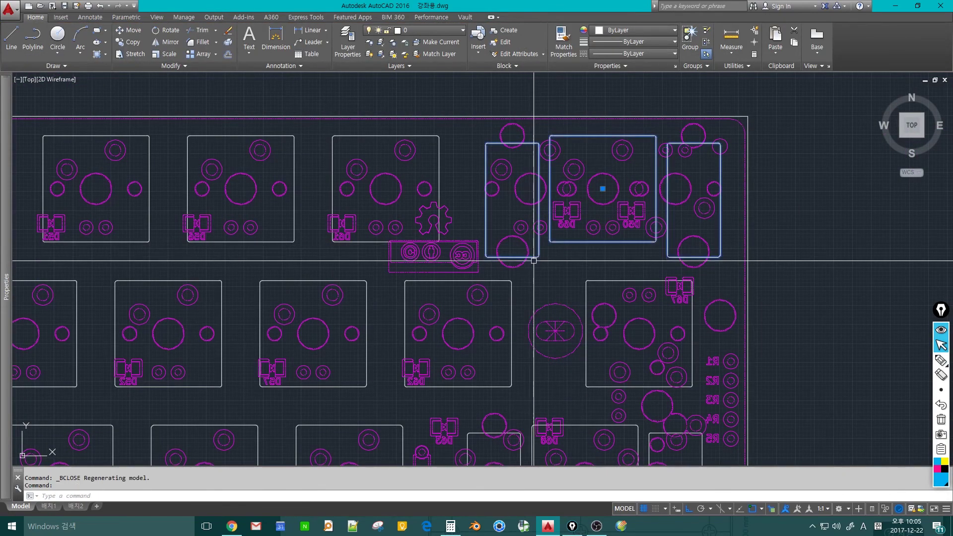
middle_drag(541, 258, 546, 70)
scroll(571, 253, up, 4)
scroll(558, 251, up, 2)
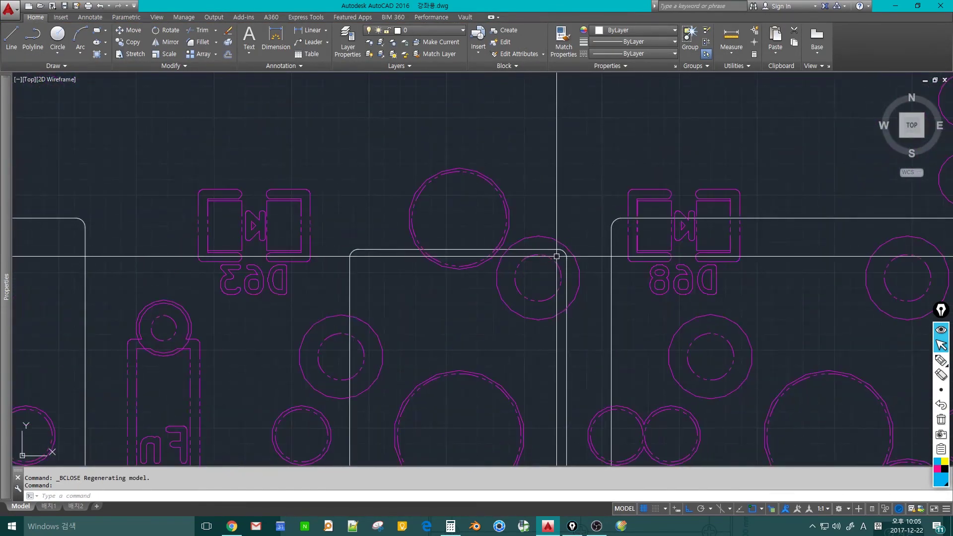
scroll(608, 229, down, 5)
scroll(640, 298, up, 1)
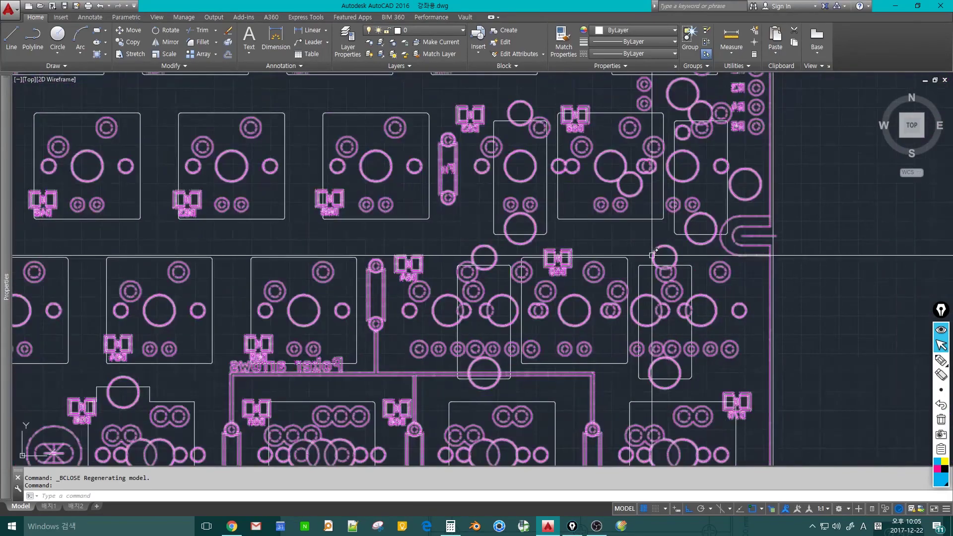
scroll(641, 267, up, 2)
scroll(632, 265, down, 2)
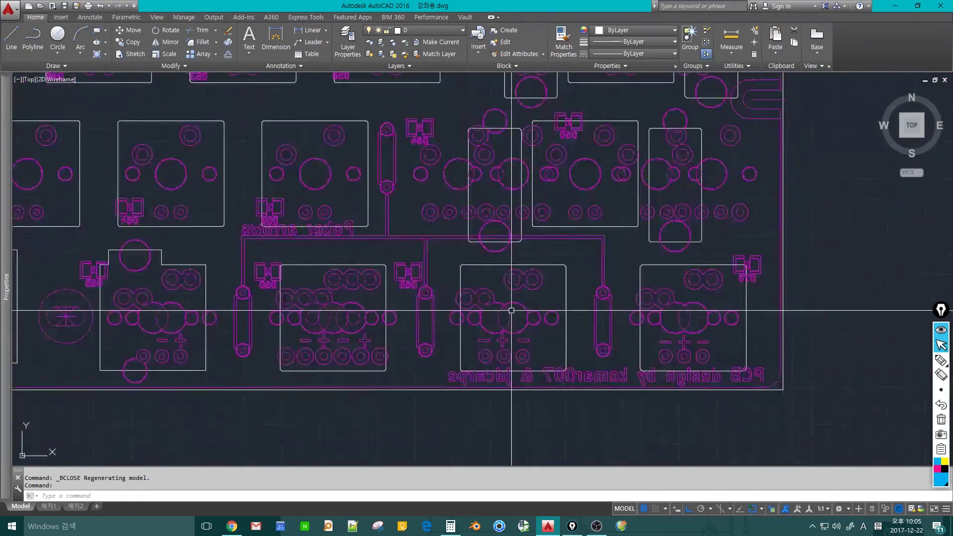
middle_drag(283, 310, 572, 312)
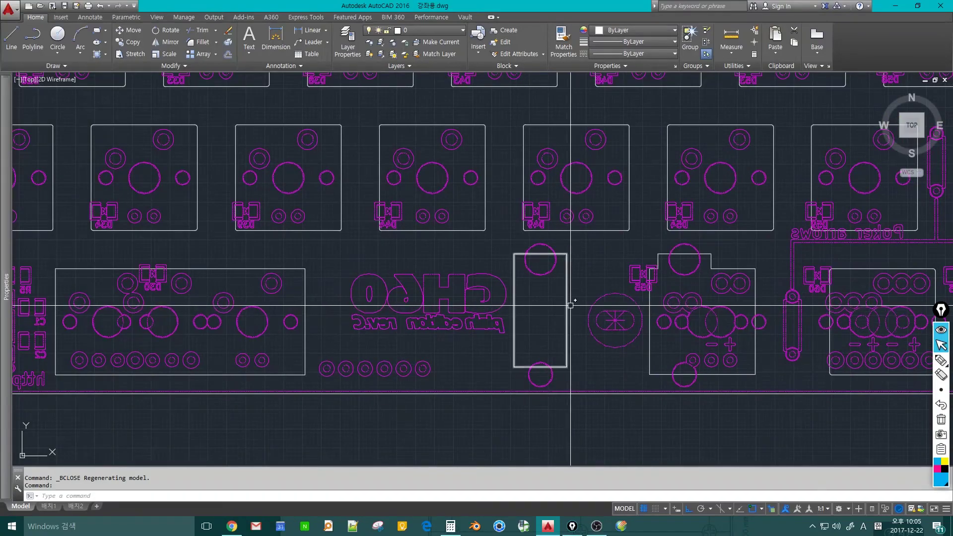
scroll(706, 284, down, 2)
scroll(453, 326, down, 2)
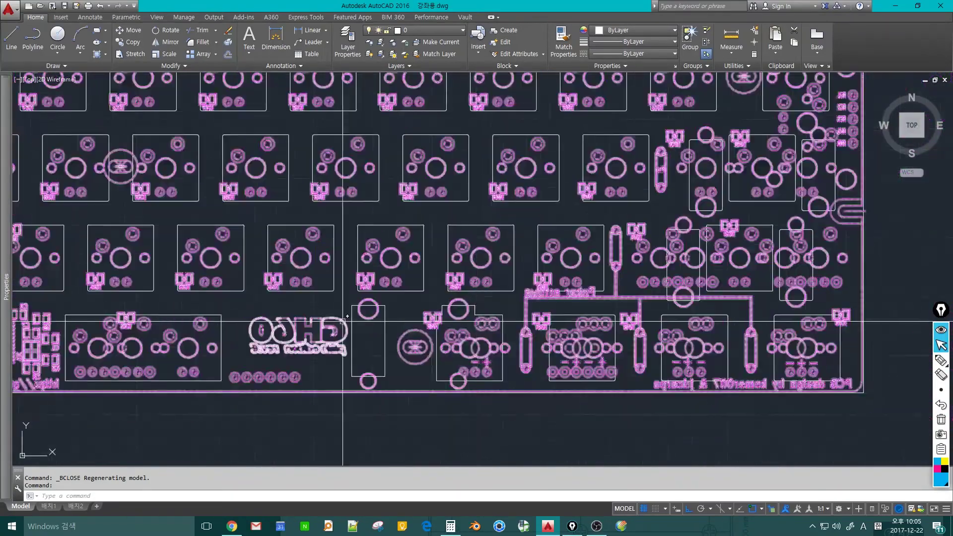
middle_drag(263, 336, 627, 300)
scroll(255, 245, up, 2)
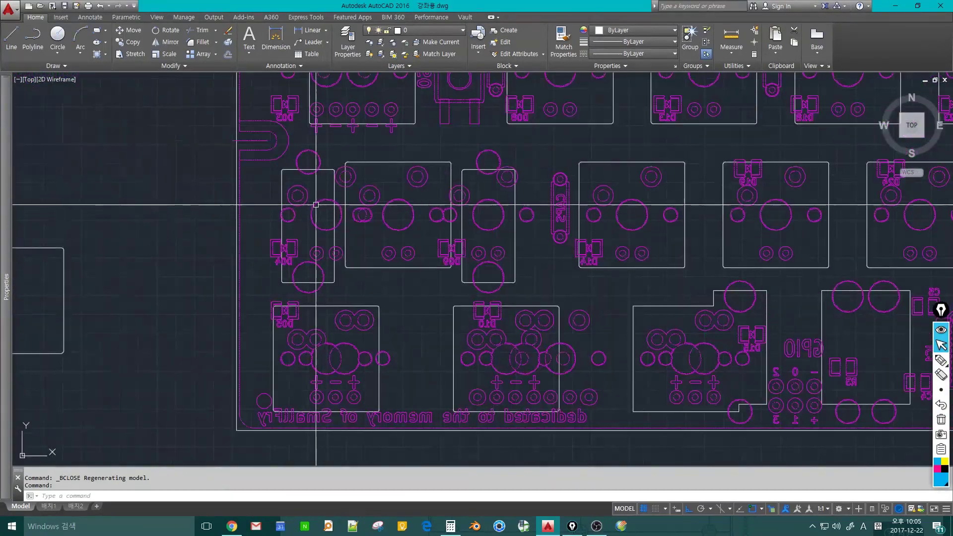
scroll(255, 245, up, 2)
scroll(306, 239, up, 4)
scroll(296, 238, down, 5)
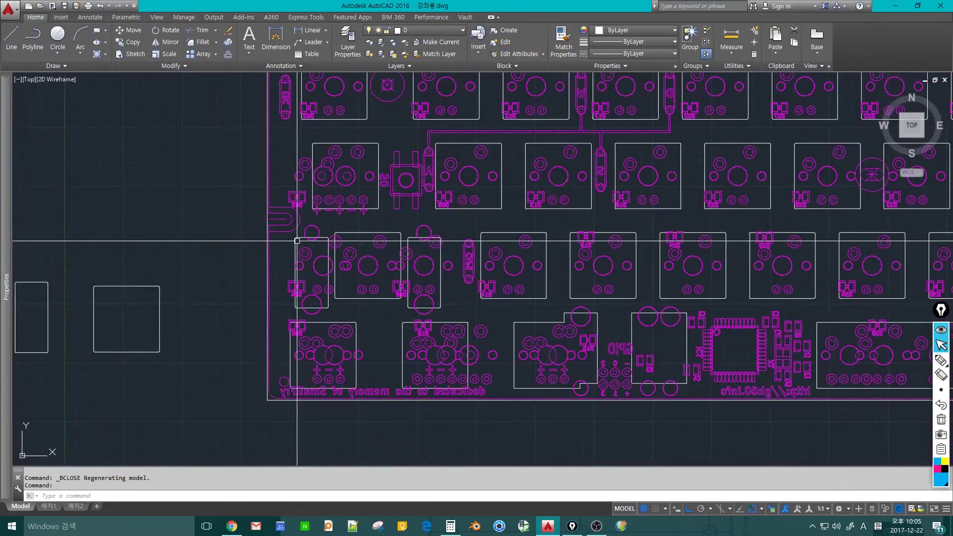
scroll(389, 273, down, 1)
mouse_move(377, 293)
middle_down()
mouse_move(378, 339)
mouse_move(365, 333)
middle_up()
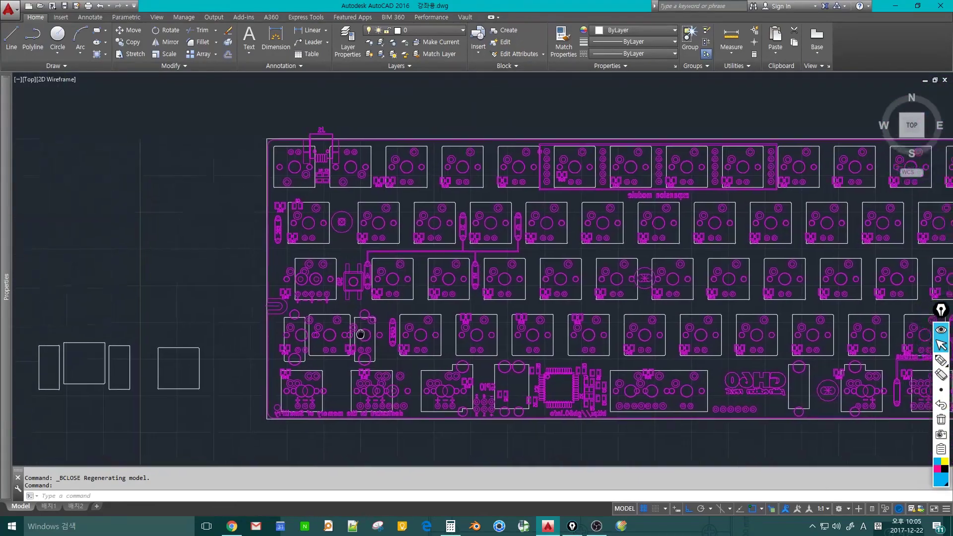
scroll(397, 328, up, 1)
scroll(412, 325, up, 2)
scroll(418, 324, up, 1)
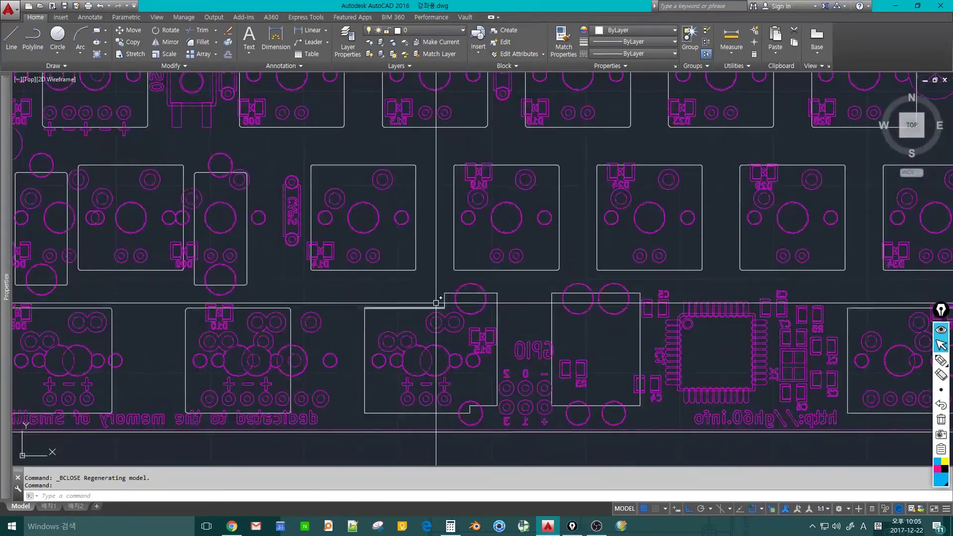
scroll(431, 297, up, 2)
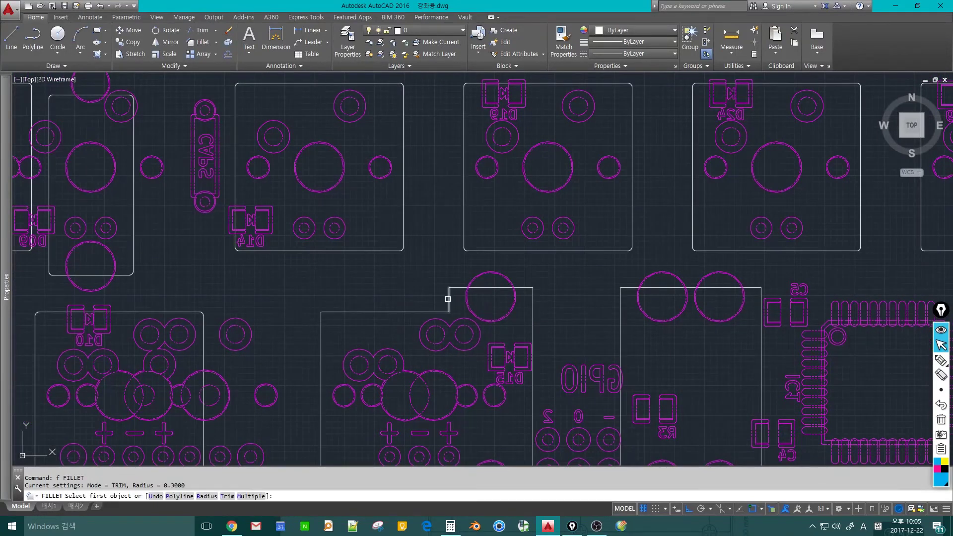
- Fillet the notch's inner top corner with the 0.3 radius
click(459, 288)
scroll(440, 312, up, 2)
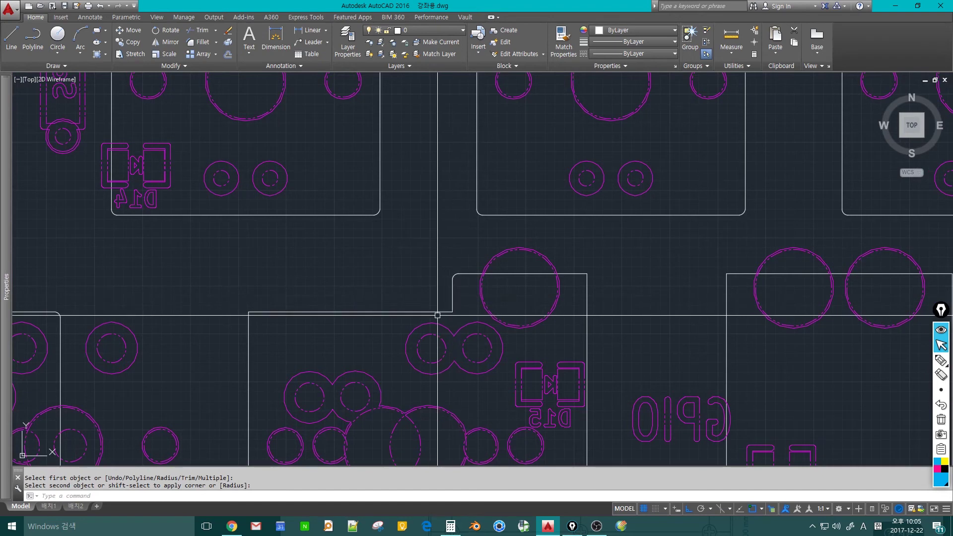
key(space)
click(442, 312)
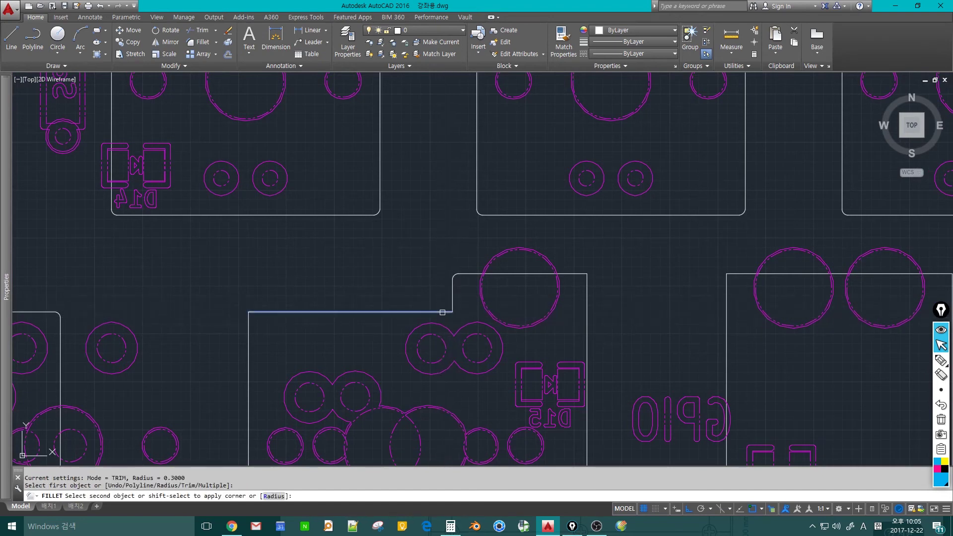
click(451, 304)
- Round the lower-left corner of the lower notch with a 0.3 fillet
middle_drag(246, 324, 325, 249)
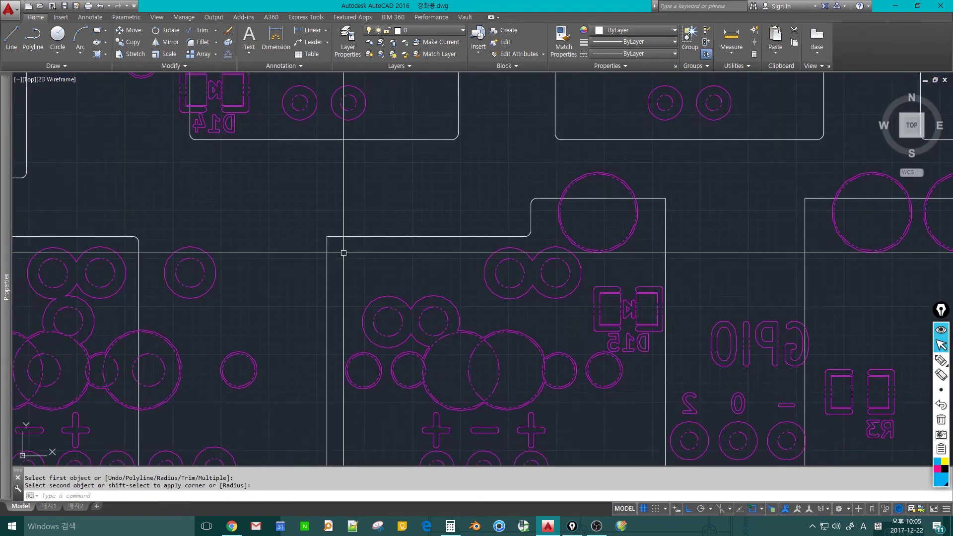
key(space)
click(337, 237)
scroll(342, 248, down, 3)
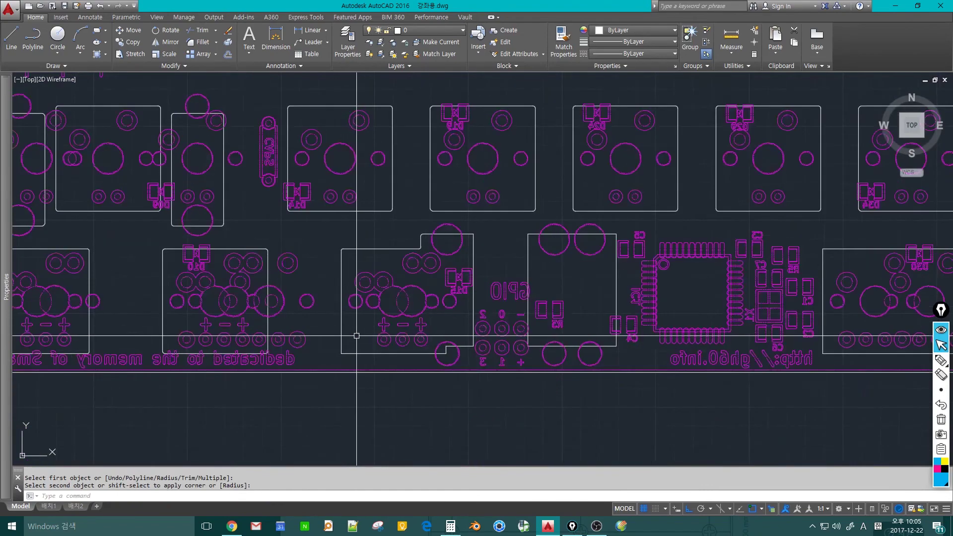
scroll(348, 352, up, 3)
key(Escape)
key(space)
click(321, 343)
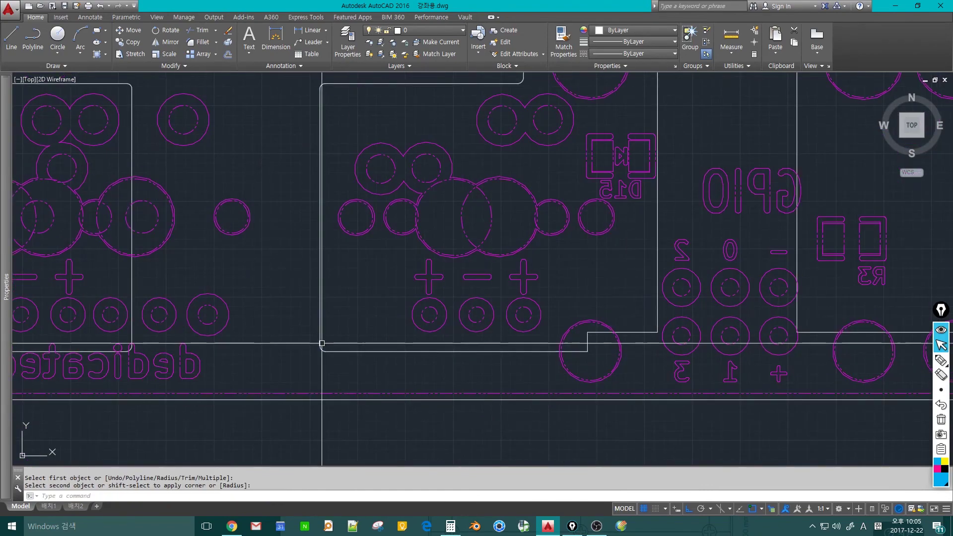
- Round the notch's lower-right corner and the next notch corner with 0.3 fillets
key(space)
click(586, 346)
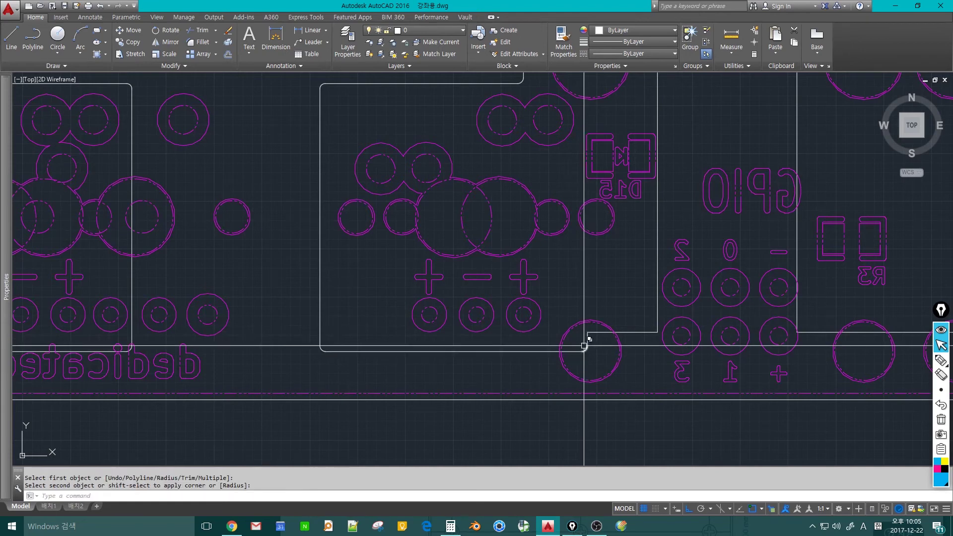
middle_drag(583, 335, 521, 344)
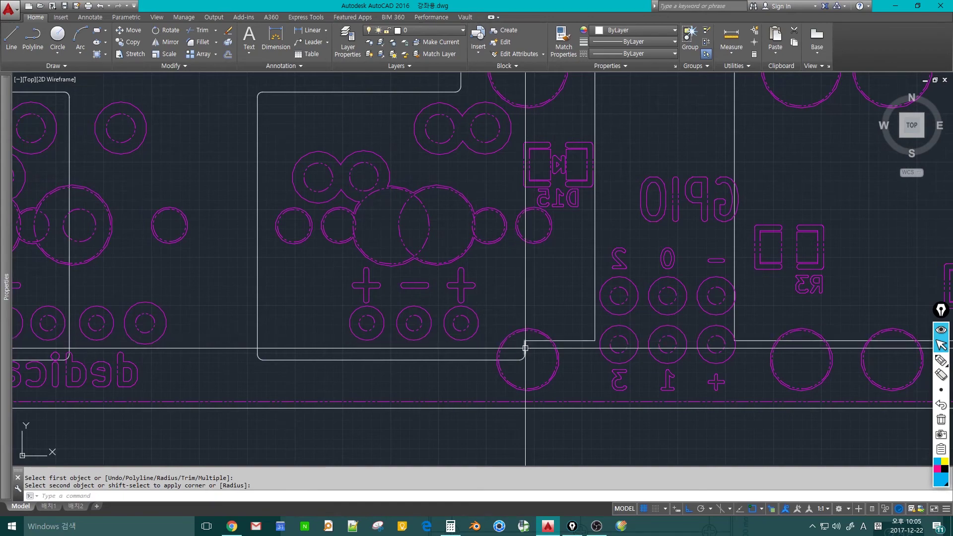
scroll(527, 346, up, 4)
key(space)
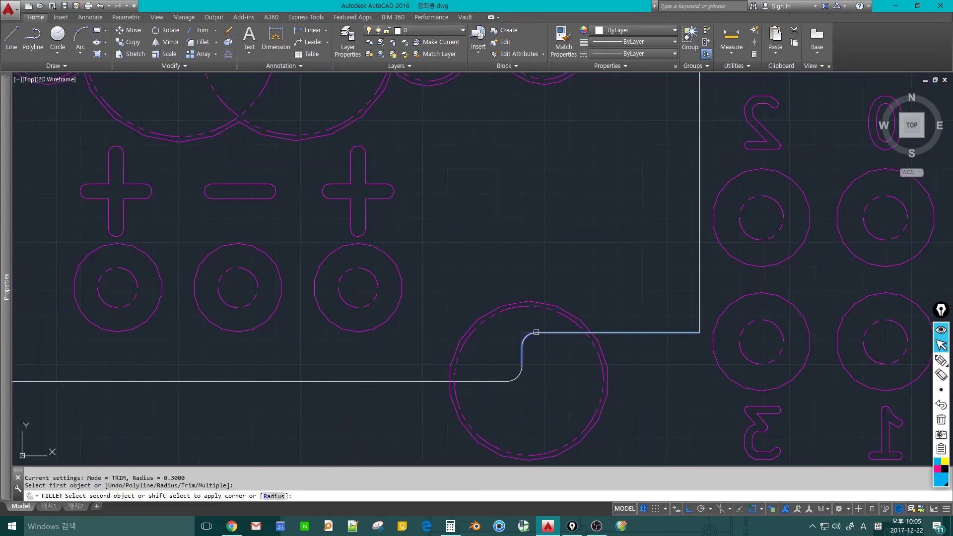
middle_drag(536, 332, 386, 364)
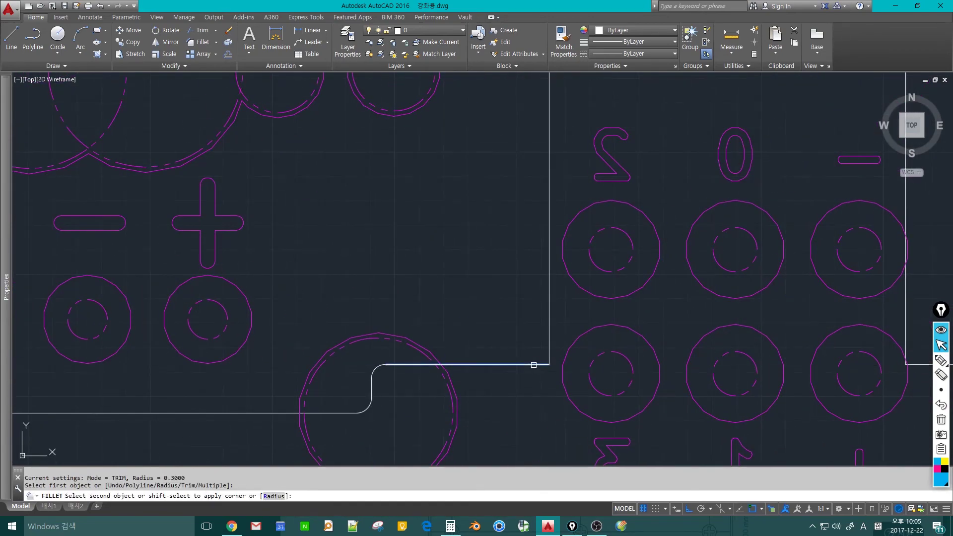
click(546, 353)
scroll(516, 284, down, 5)
scroll(537, 189, up, 1)
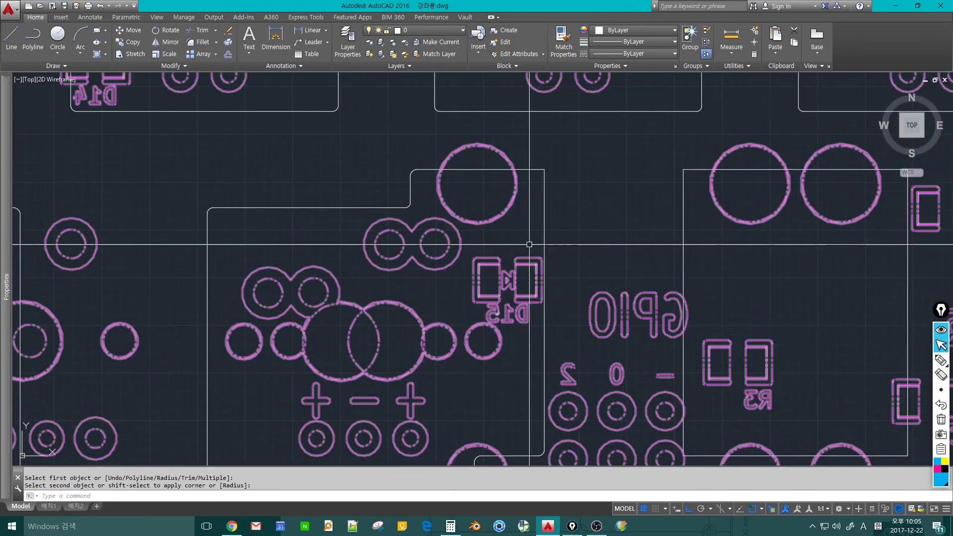
- Fillet the corner between the vertical edge and its adjoining edge at 0.3
key(space)
click(543, 183)
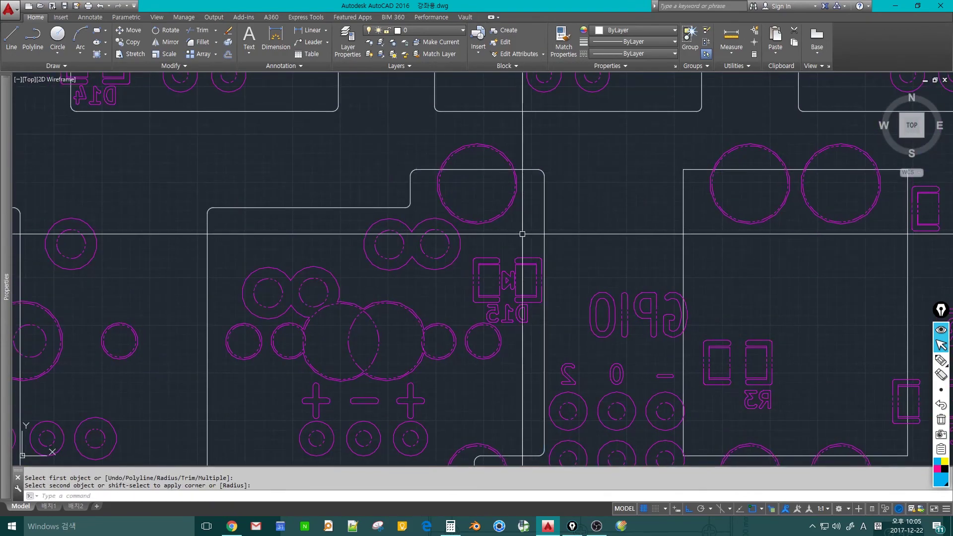
scroll(580, 276, down, 4)
scroll(423, 337, up, 4)
scroll(423, 338, up, 3)
scroll(423, 337, down, 4)
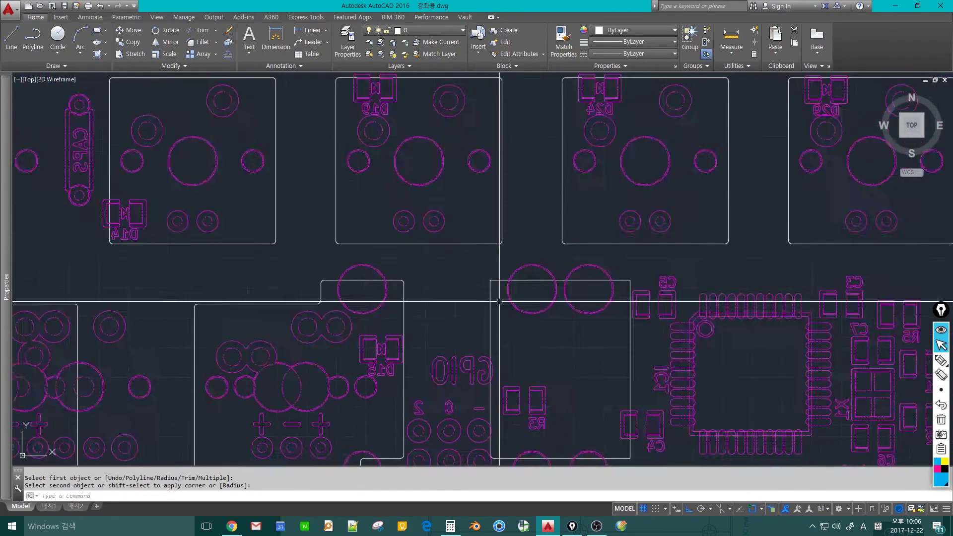
click(744, 272)
- Begin a fillet on the next corner, then cancel it and pan to another cutout
key(space)
scroll(744, 277, down, 3)
scroll(592, 331, up, 4)
click(592, 331)
scroll(592, 331, down, 4)
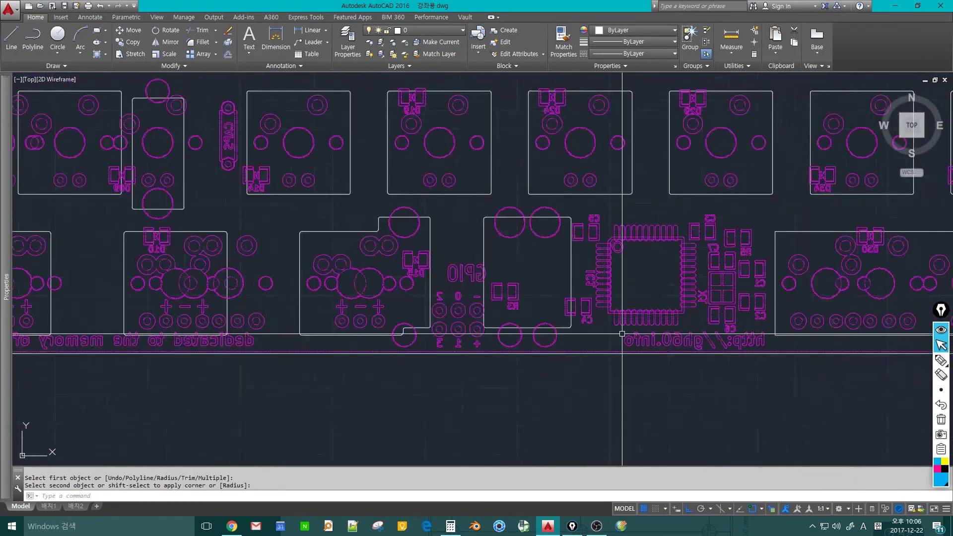
scroll(348, 355, up, 3)
scroll(366, 348, down, 2)
scroll(368, 274, up, 3)
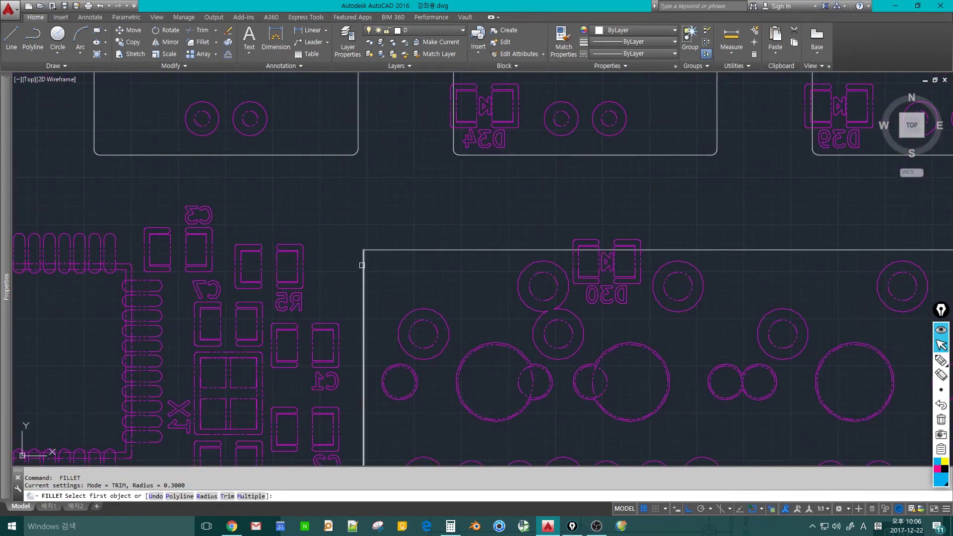
scroll(368, 274, down, 3)
middle_drag(377, 293, 389, 303)
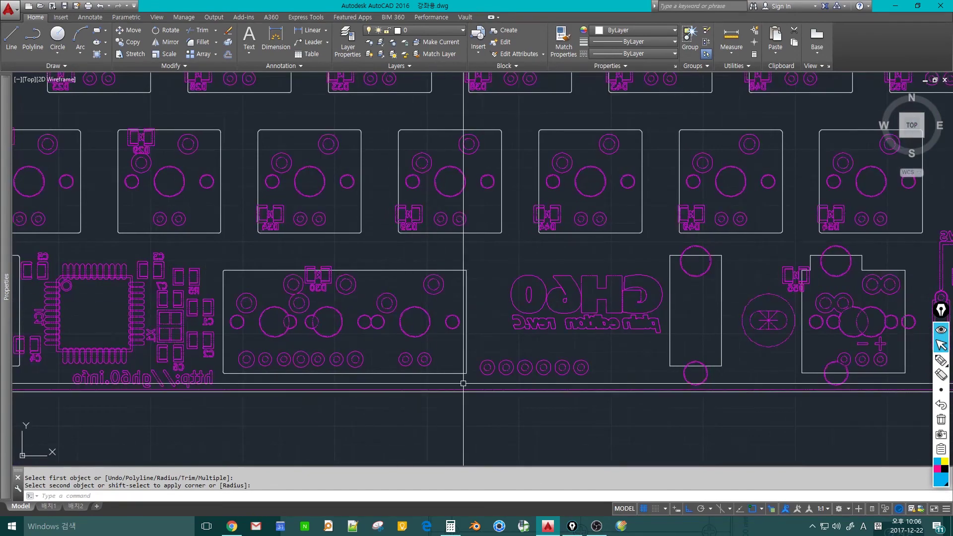
scroll(451, 366, up, 4)
key(Escape)
- Fillet the top corner of the bottom-row cutout at 0.3
key(space)
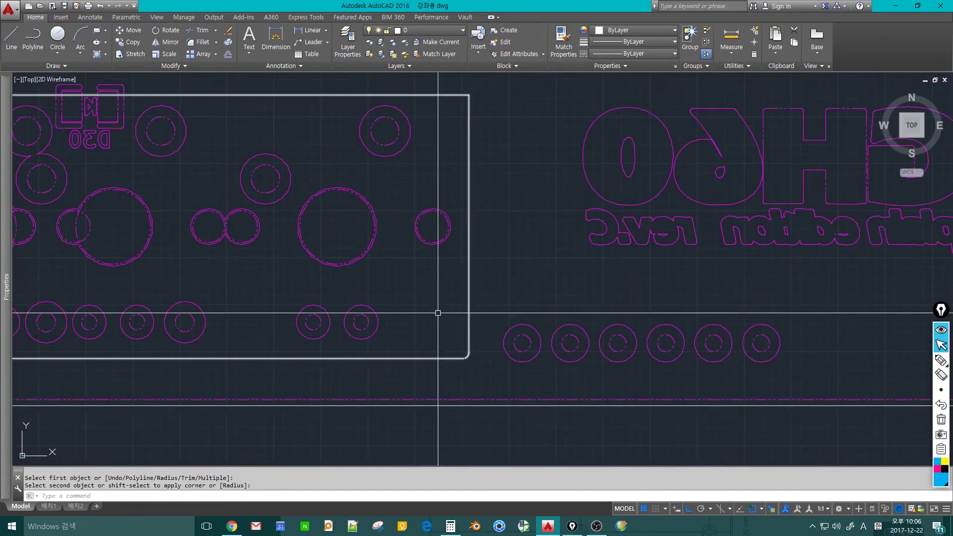
middle_drag(436, 216, 433, 324)
key(Escape)
key(space)
click(468, 213)
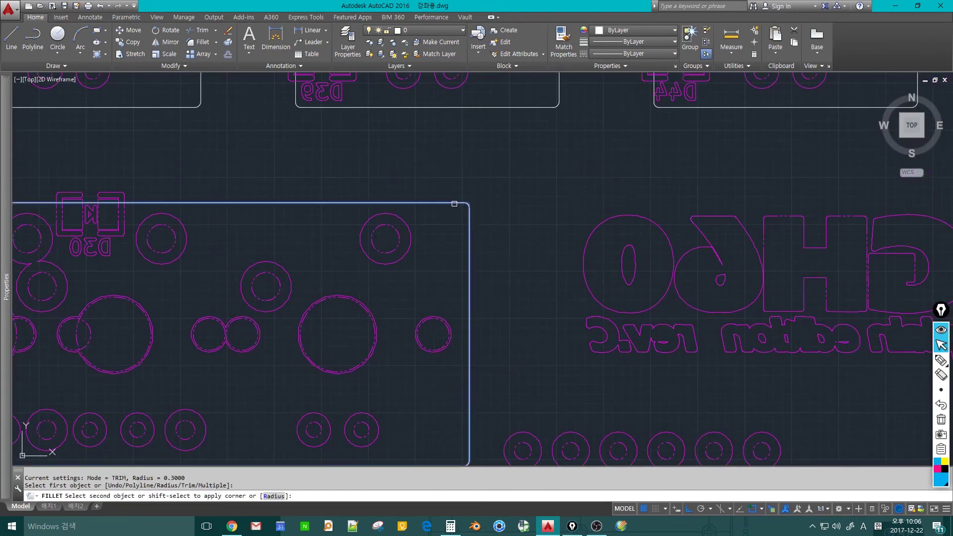
click(454, 203)
scroll(454, 204, down, 2)
scroll(477, 281, down, 2)
scroll(655, 324, up, 6)
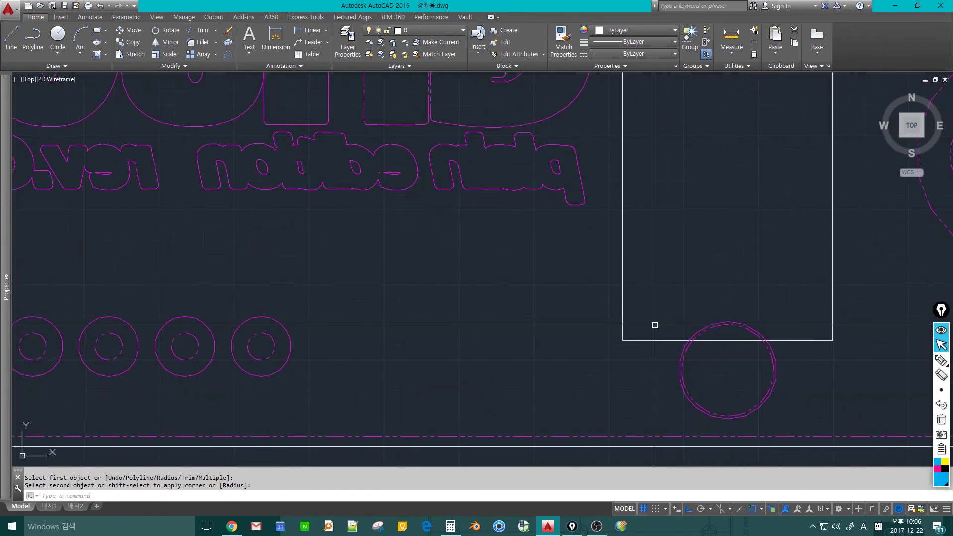
- Round the cutout's lower-left and upper-right corners with 0.3 fillets
key(space)
click(650, 340)
click(622, 325)
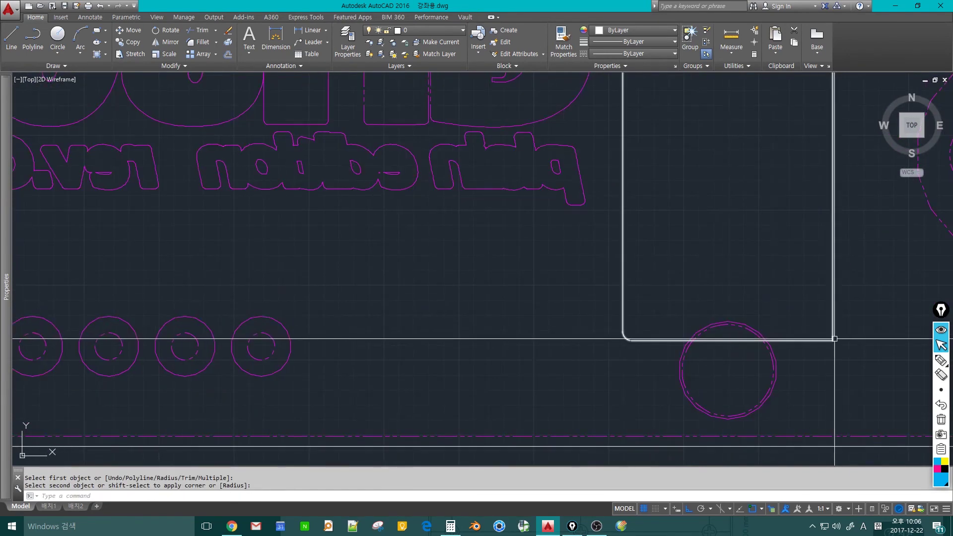
key(space)
click(833, 325)
scroll(832, 325, down, 2)
scroll(740, 268, up, 3)
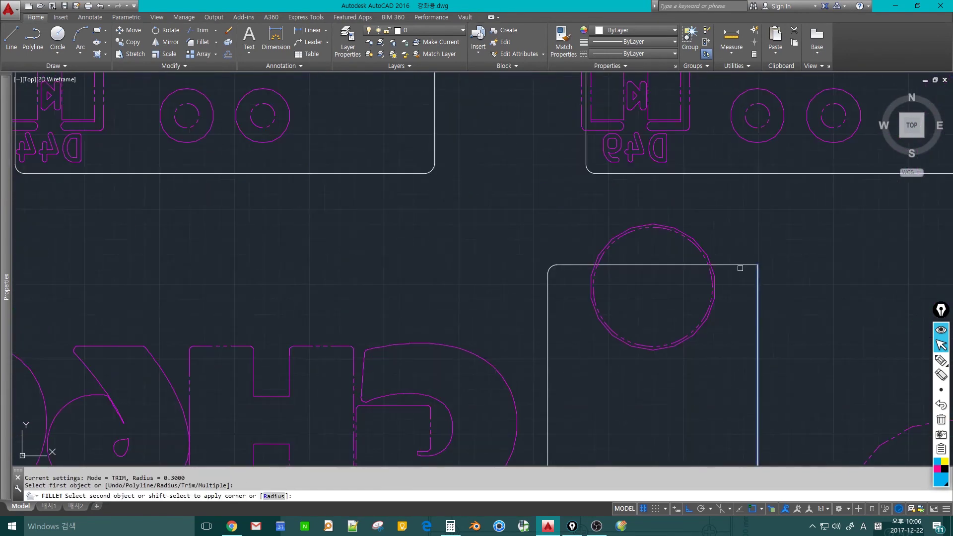
click(740, 268)
- Restart the fillet and shift the view across the keyboard layout
scroll(738, 270, down, 3)
scroll(642, 362, down, 1)
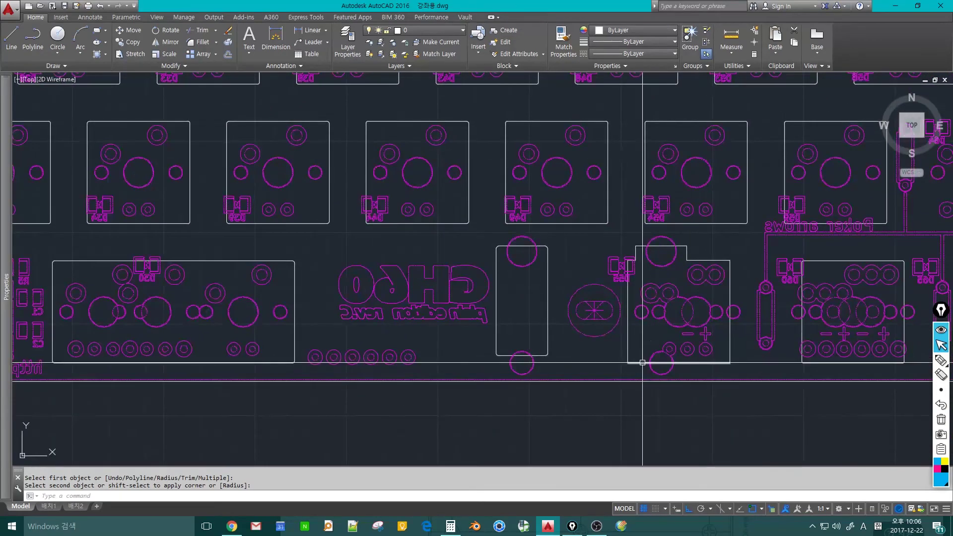
scroll(642, 363, up, 1)
scroll(642, 362, up, 5)
key(space)
scroll(604, 354, down, 10)
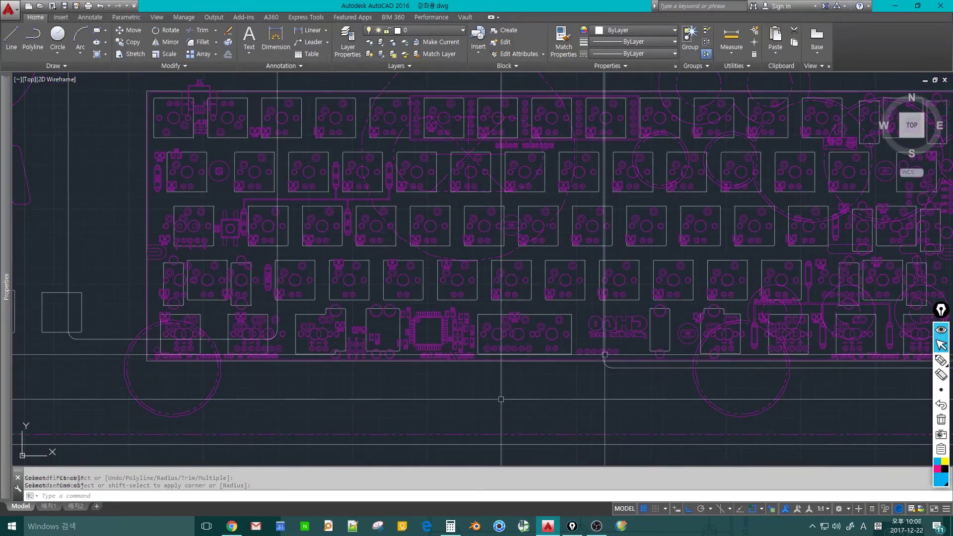
middle_drag(497, 397, 440, 422)
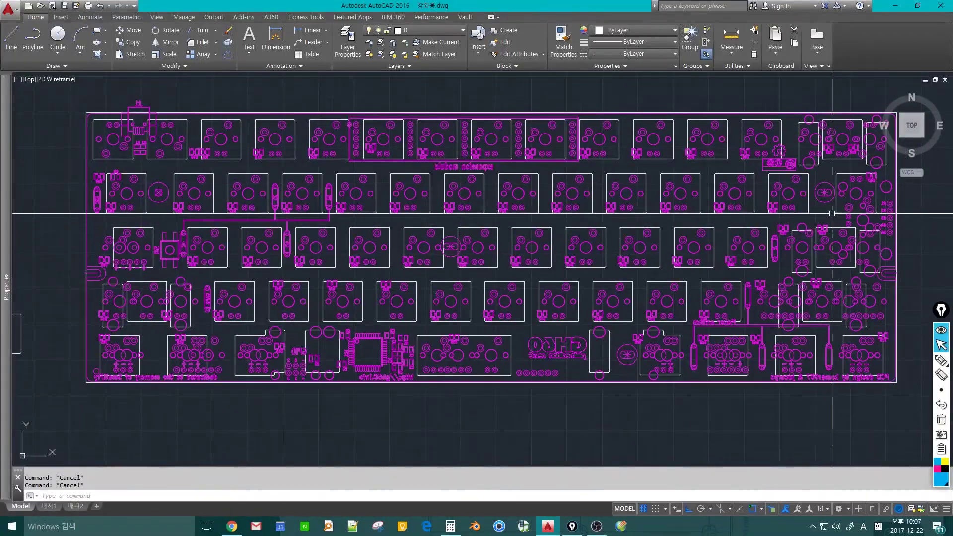
scroll(832, 214, up, 2)
- View the red keyboard PCB photo with stabilizers mounted in the image viewer
scroll(819, 192, up, 1)
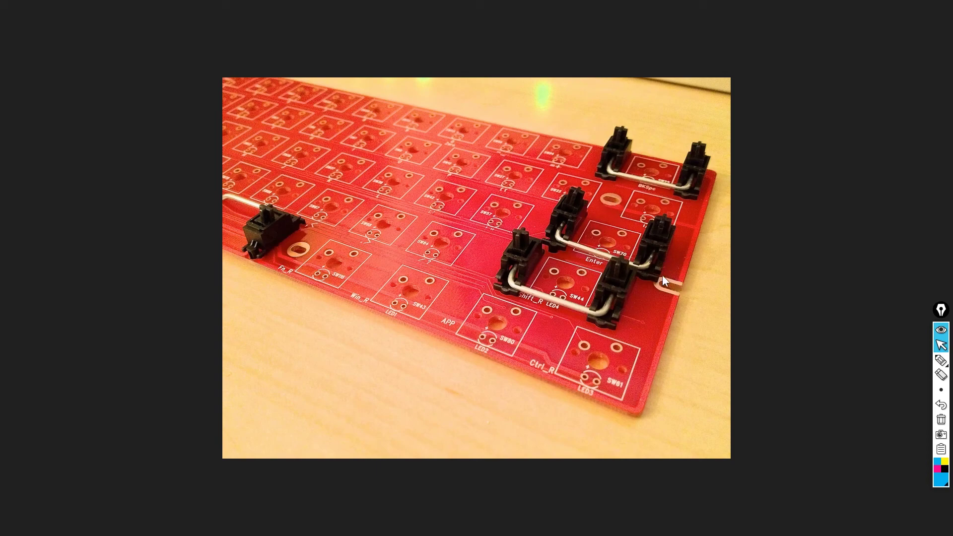
- Close the reference photo and center the AutoCAD view on the upper-row stabilizer slot
key(Escape)
click(547, 525)
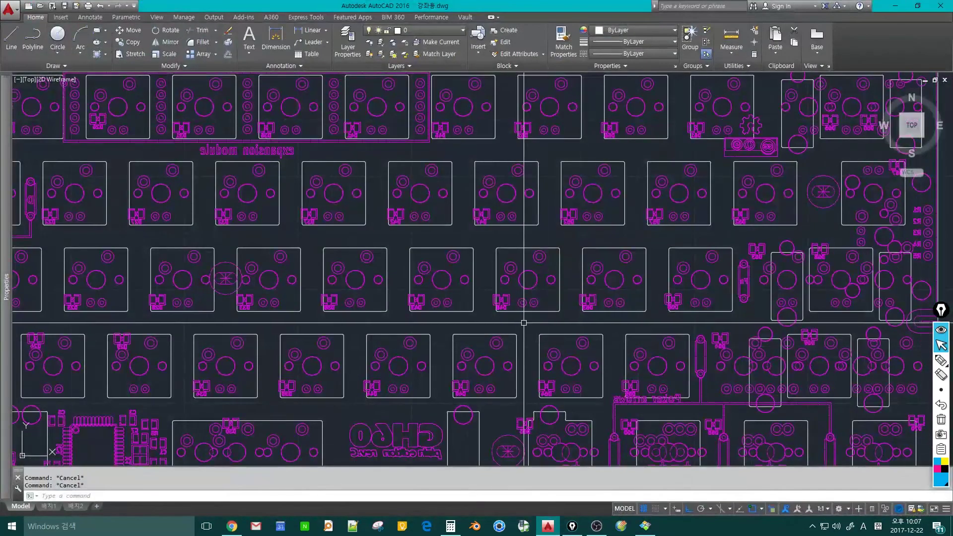
middle_drag(528, 240, 529, 335)
scroll(585, 276, up, 8)
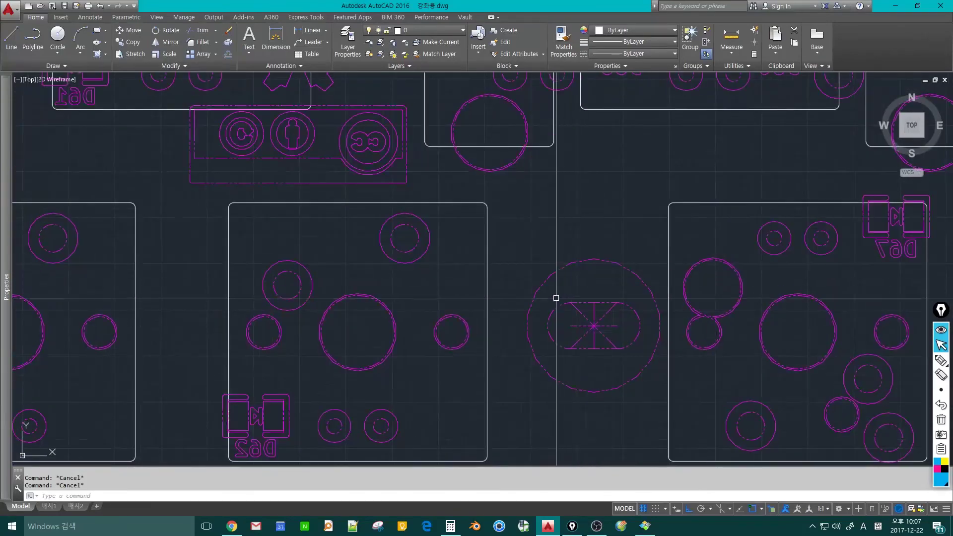
middle_drag(557, 297, 490, 287)
- Draw a circle sized around the stabilizer slot
text(c)
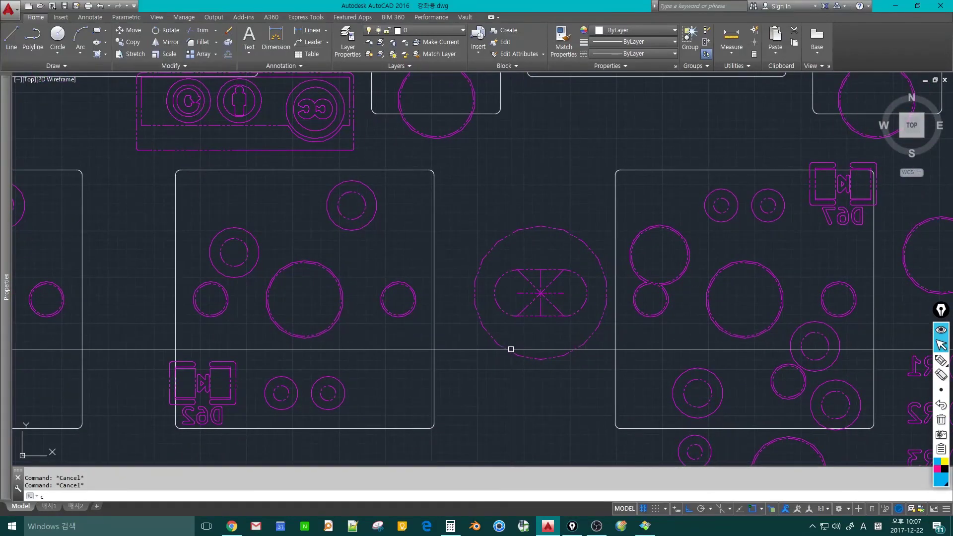
key(Return)
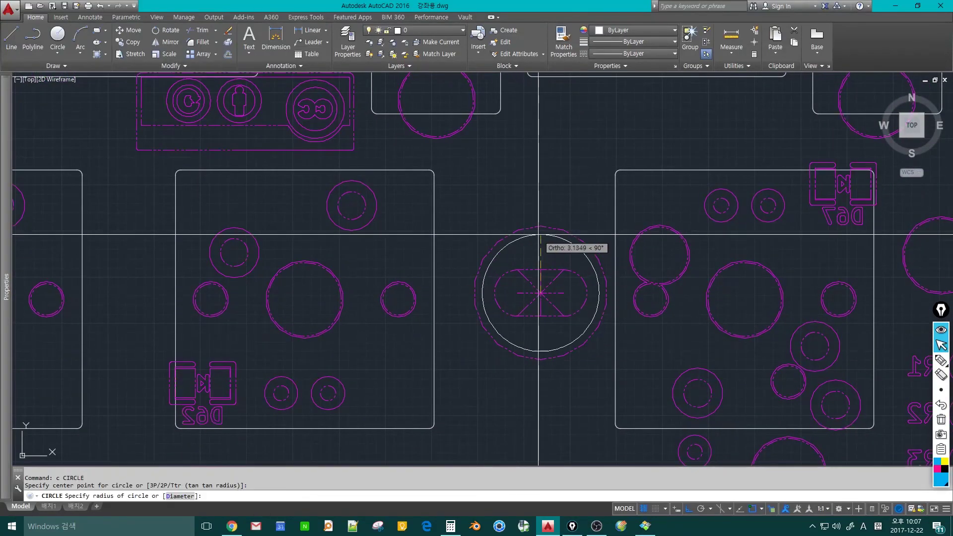
click(566, 239)
scroll(577, 275, down, 2)
scroll(577, 275, down, 4)
scroll(578, 276, down, 2)
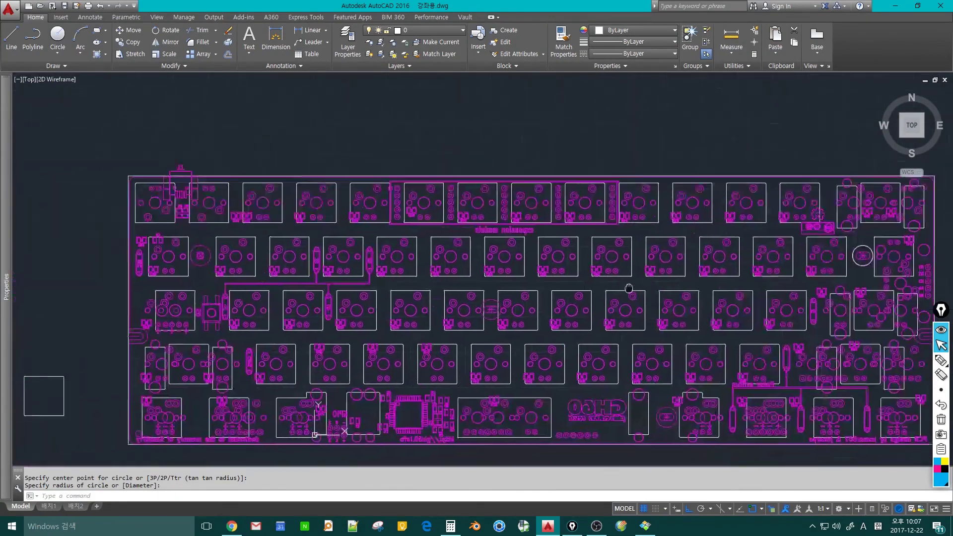
scroll(224, 261, up, 6)
- Draw a second circle around the next stabilizer opening
key(Return)
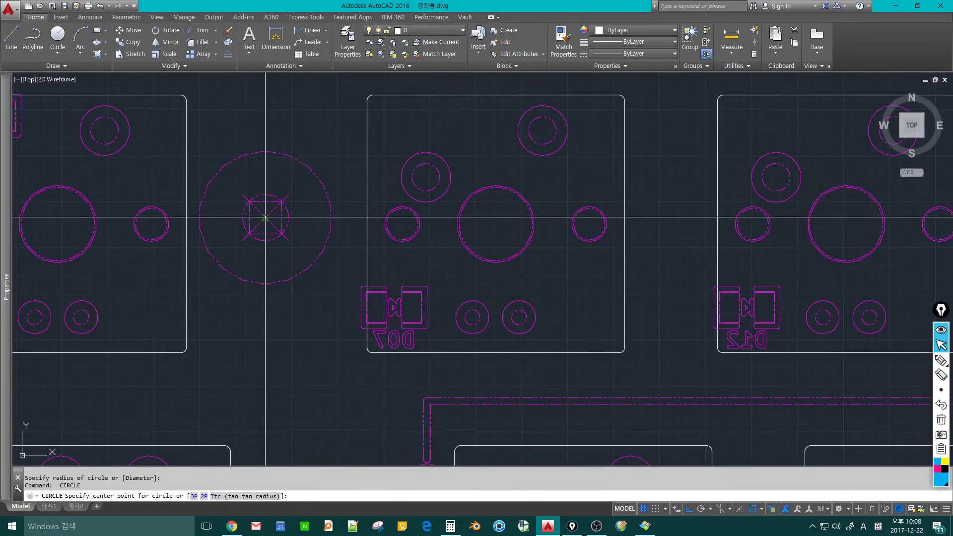
scroll(272, 220, down, 6)
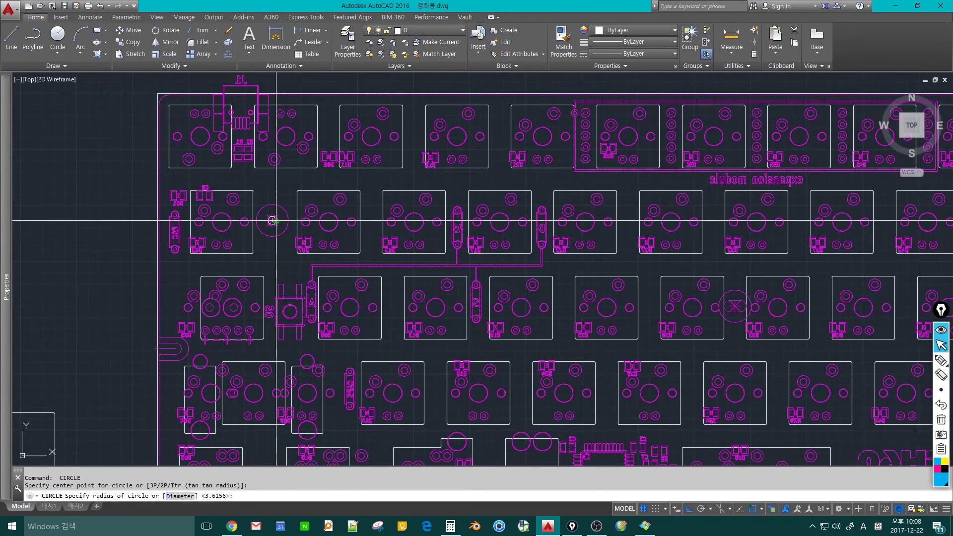
scroll(273, 220, up, 4)
click(275, 192)
scroll(315, 218, down, 2)
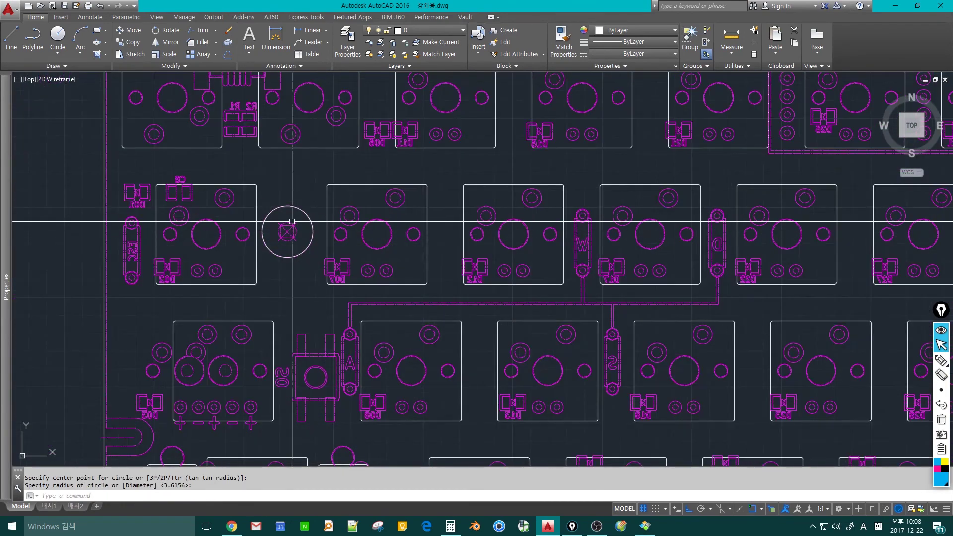
- Pan across the keyboard and place another circle on a stabilizer slot
mouse_move(315, 213)
middle_down()
mouse_move(375, 268)
mouse_move(136, 251)
middle_up()
scroll(375, 268, down, 3)
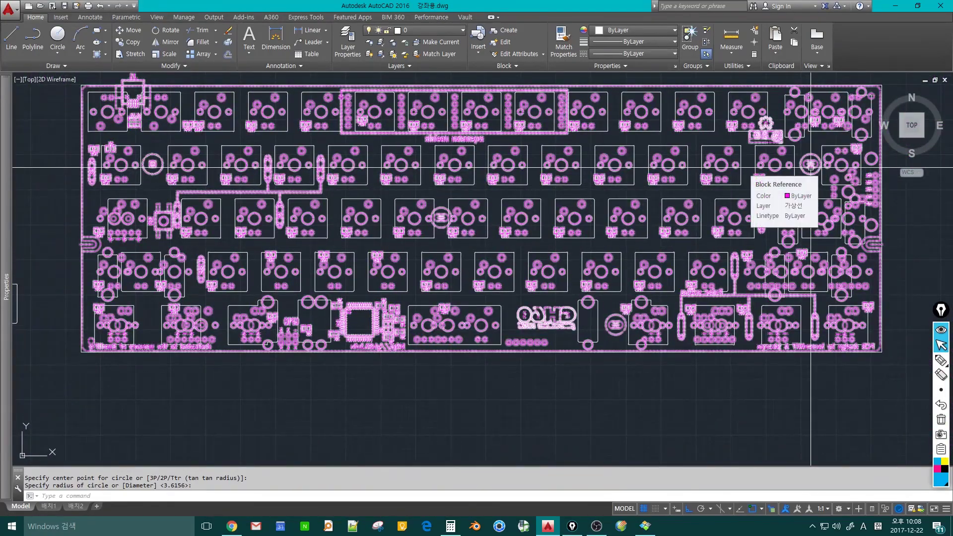
scroll(620, 326, up, 2)
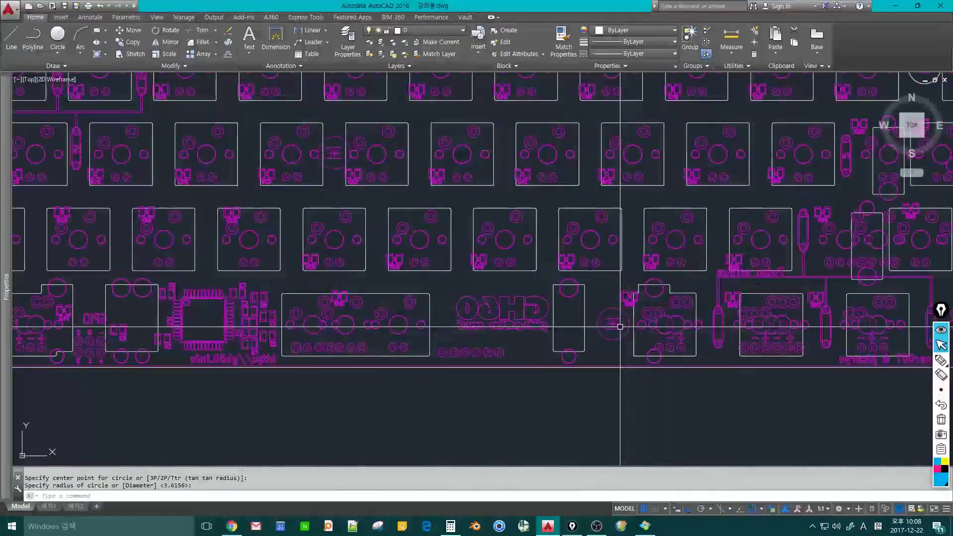
scroll(611, 320, down, 3)
scroll(426, 204, up, 3)
scroll(436, 229, up, 3)
scroll(443, 231, up, 2)
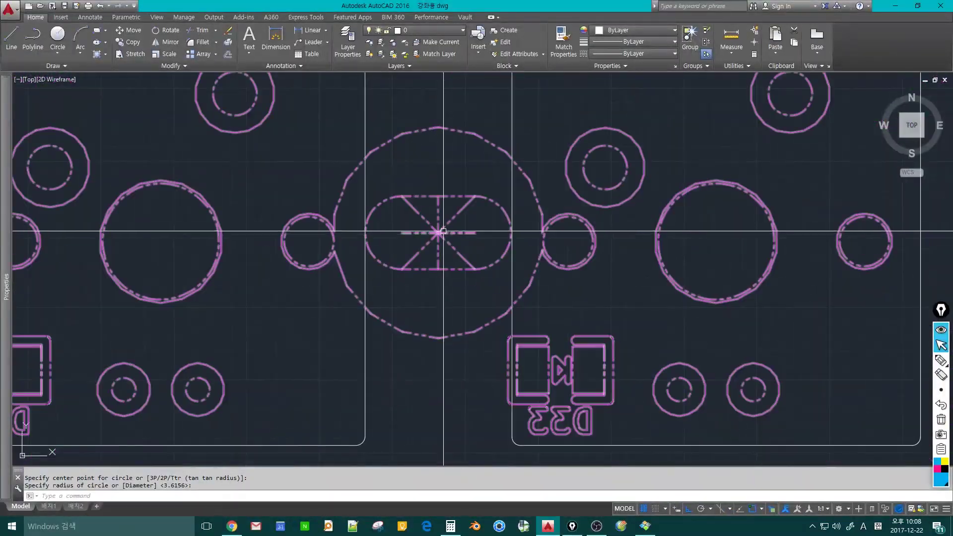
click(437, 233)
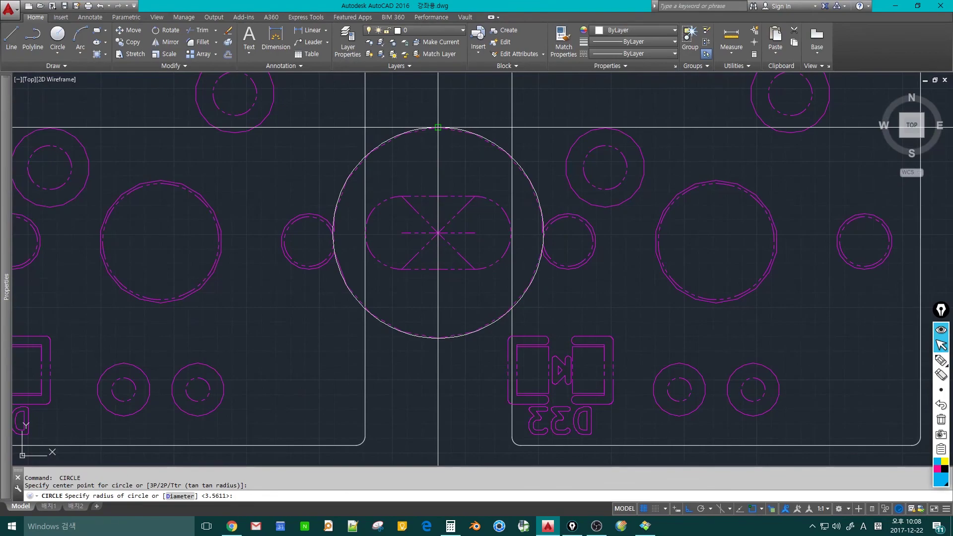
scroll(432, 172, down, 3)
scroll(436, 223, down, 2)
scroll(447, 298, down, 1)
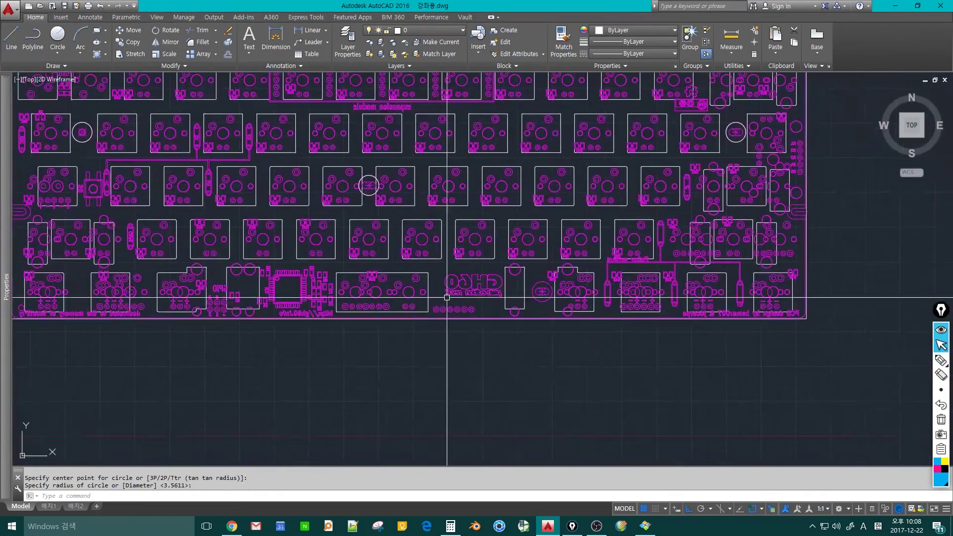
scroll(541, 297, up, 6)
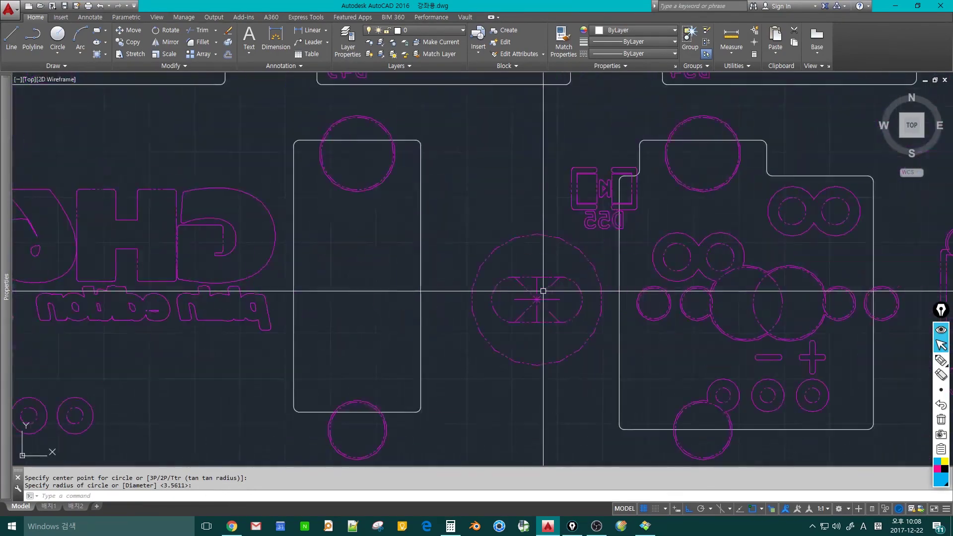
- Draw a circle centred on the slot, sized to match the outer ring
key(Return)
click(536, 300)
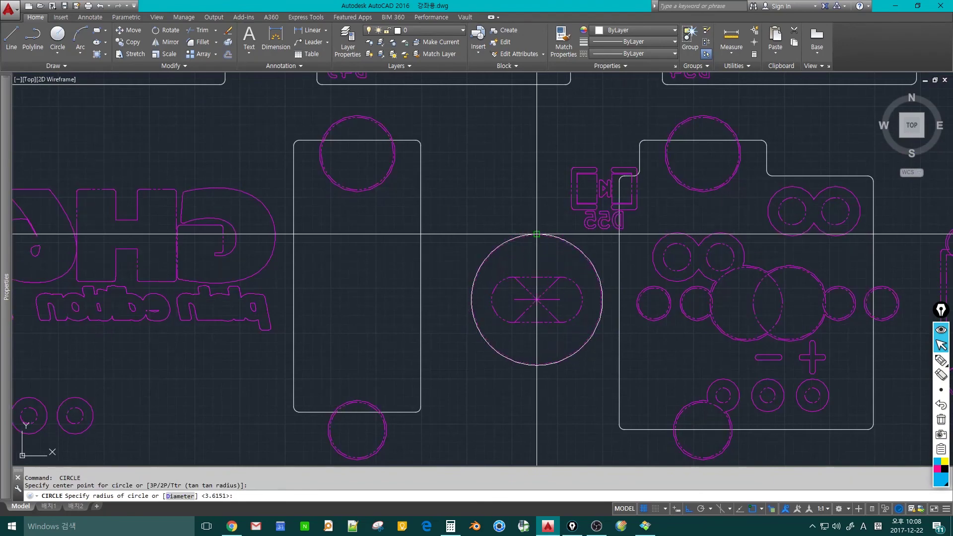
click(537, 234)
scroll(441, 271, down, 3)
scroll(442, 271, down, 3)
scroll(318, 304, up, 2)
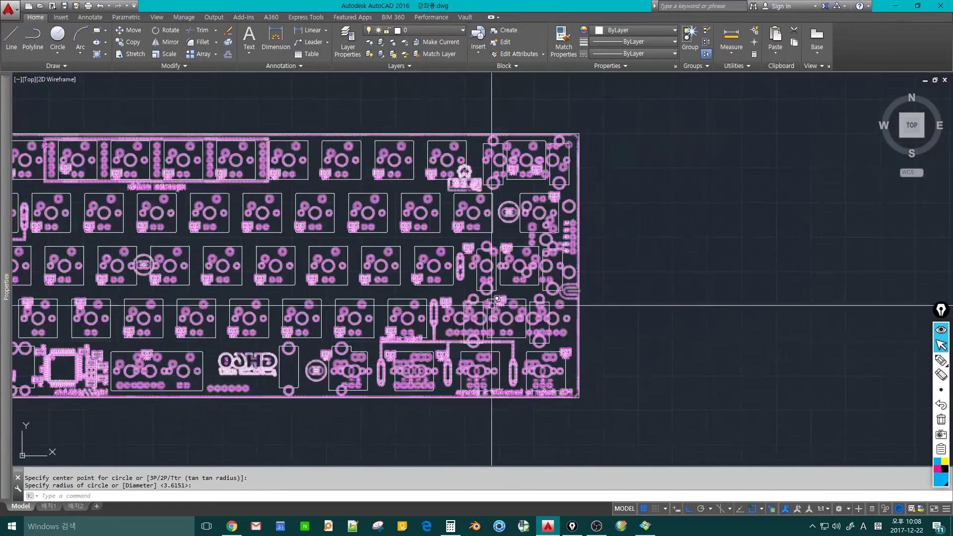
scroll(318, 354, up, 3)
scroll(317, 354, up, 2)
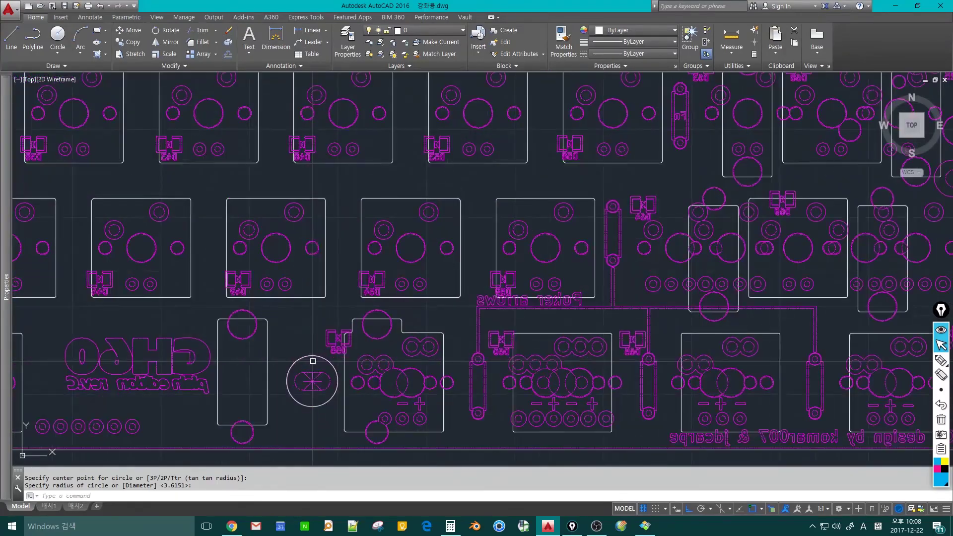
scroll(315, 360, down, 3)
scroll(526, 297, up, 3)
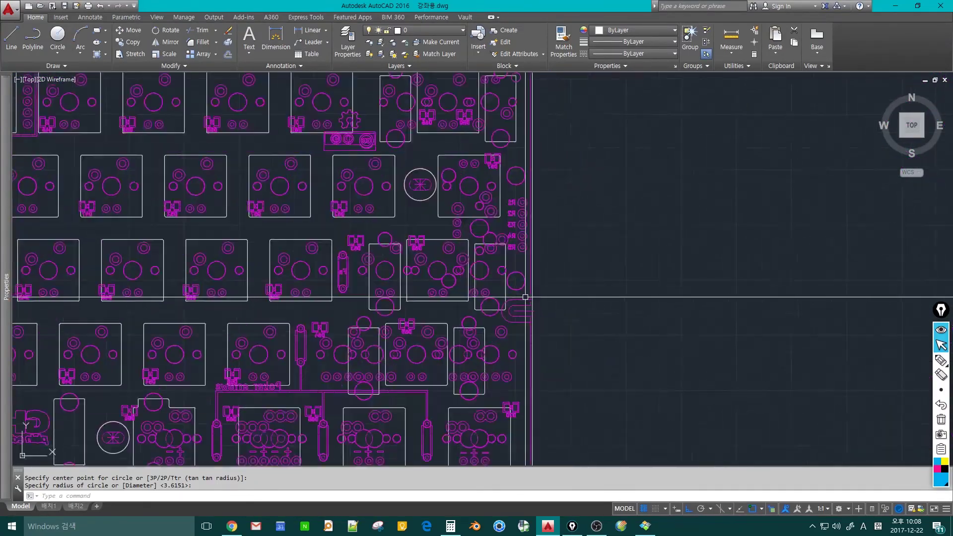
scroll(518, 321, up, 4)
- Place a circle around the rounded end of the right-edge notch
middle_drag(518, 320, 528, 304)
scroll(527, 304, up, 2)
scroll(521, 317, down, 2)
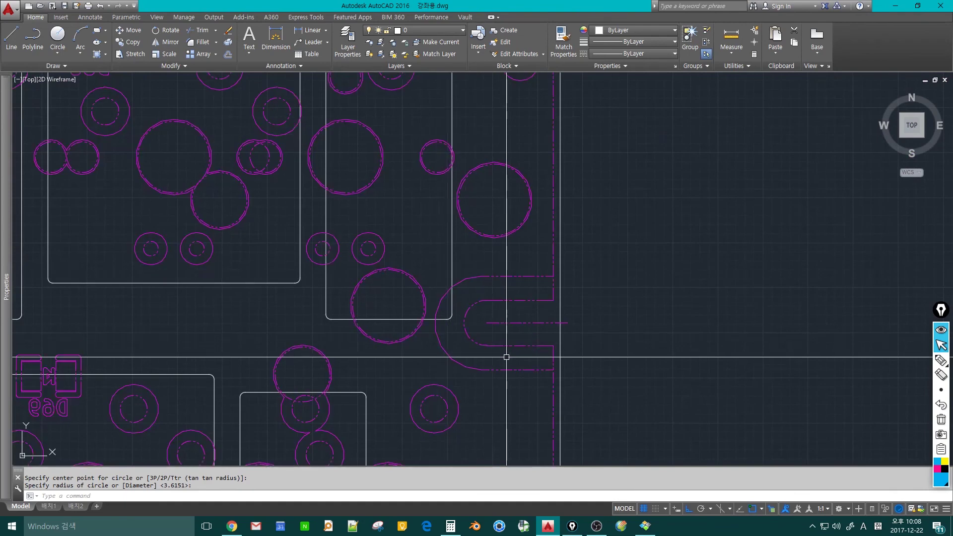
click(489, 353)
- Cancel the unfinished circle and draw the upper and lower horizontal edges of the right-edge notch
key(space)
click(485, 321)
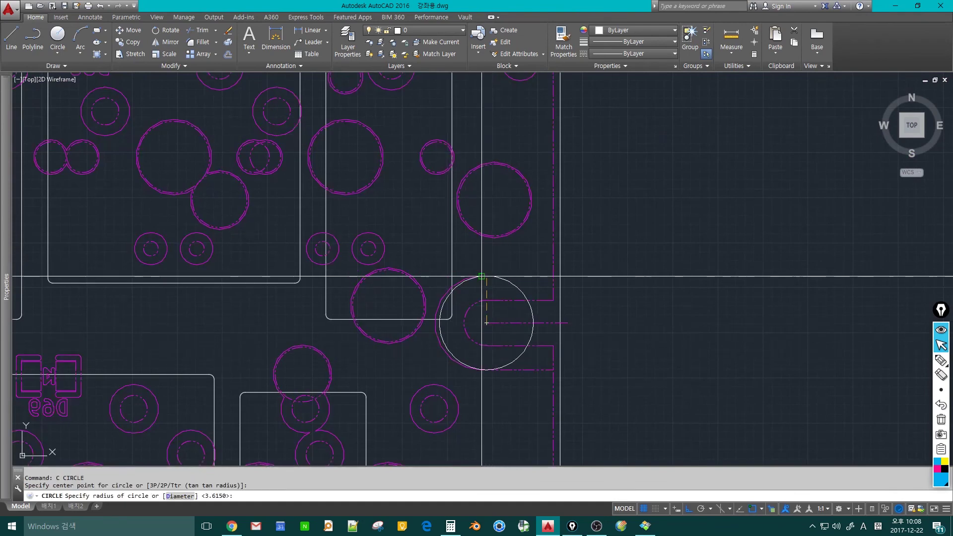
key(Escape)
key(Escape)
text(l)
key(Return)
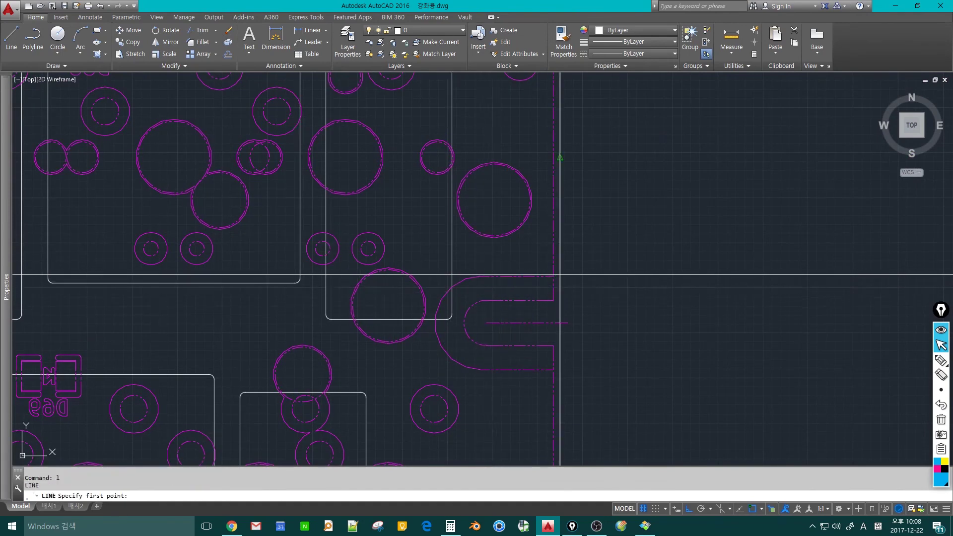
click(481, 276)
click(612, 276)
key(Escape)
key(space)
click(481, 370)
click(624, 369)
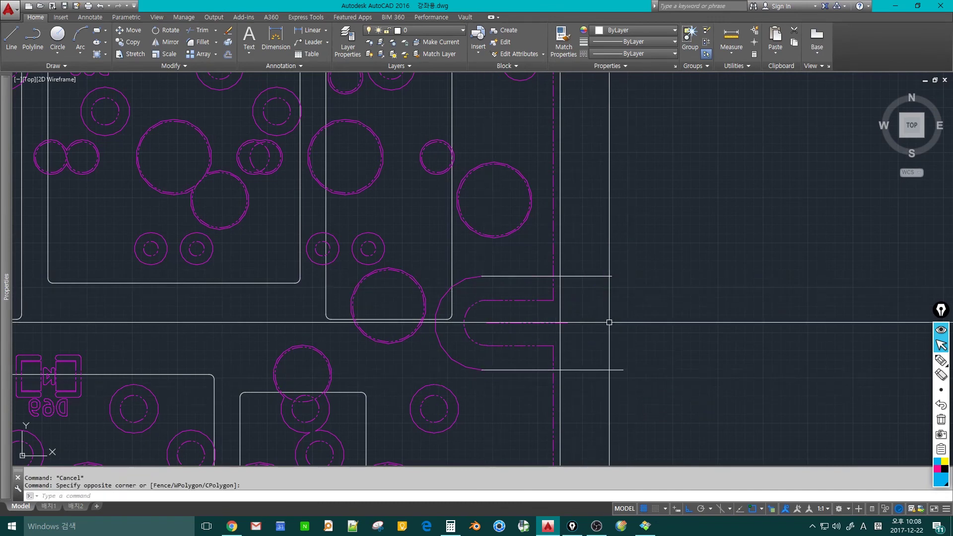
- Close the notch with a vertical line and draw a circle centred on its rounded end
text(tr)
key(Return)
key(Escape)
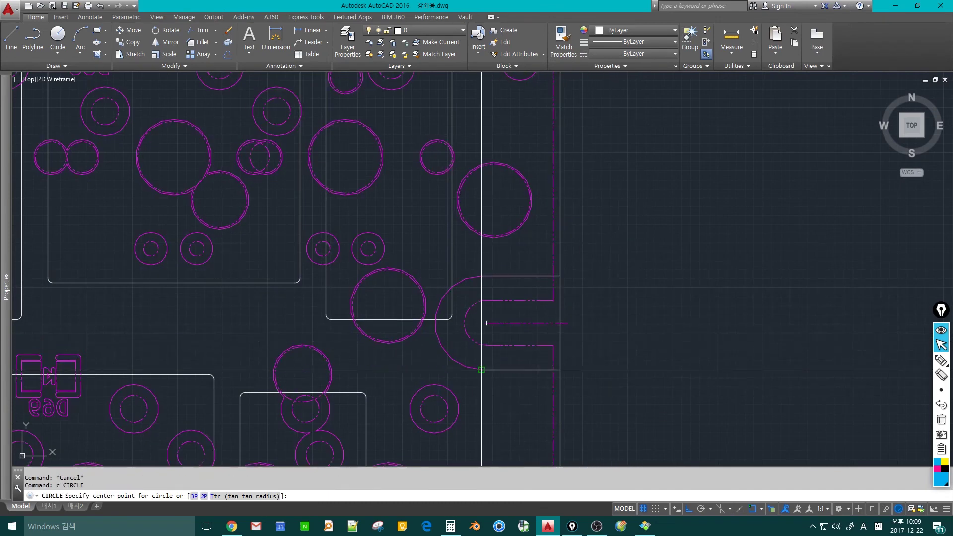
text(l)
key(Return)
click(481, 369)
key(Escape)
text(c)
key(Return)
click(481, 323)
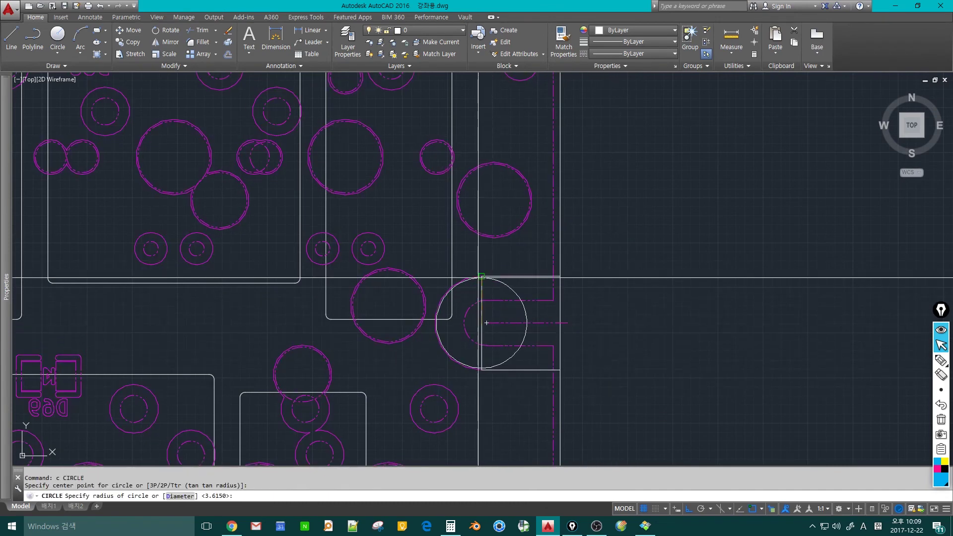
click(481, 277)
key(Delete)
- Trim away the circle's right half to form the notch's curved end
scroll(525, 296, up, 4)
text(tr)
key(Return)
key(Return)
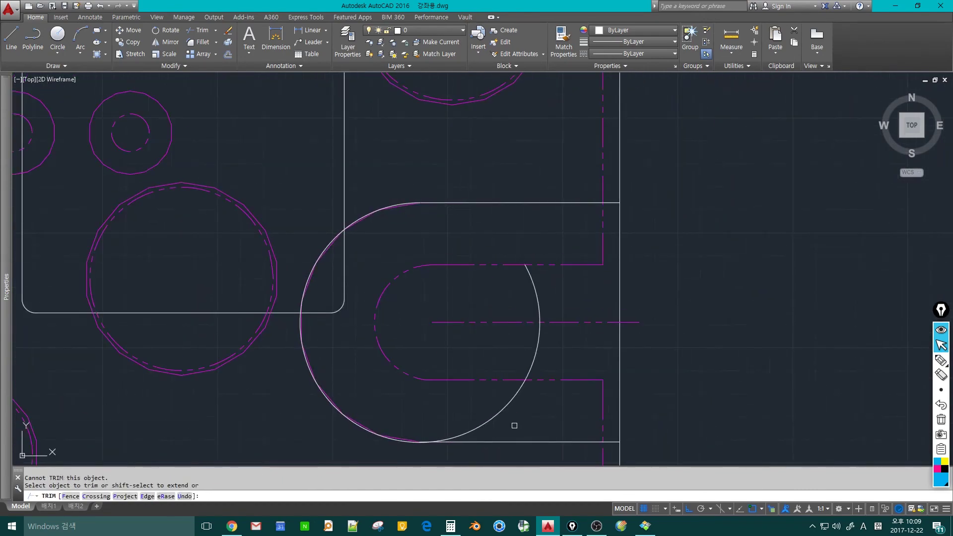
click(515, 425)
click(517, 347)
scroll(519, 351, down, 6)
scroll(519, 352, up, 2)
- Try trimming the arc where it overlaps the adjacent switch square, then cancel
text(tr)
key(Return)
key(Return)
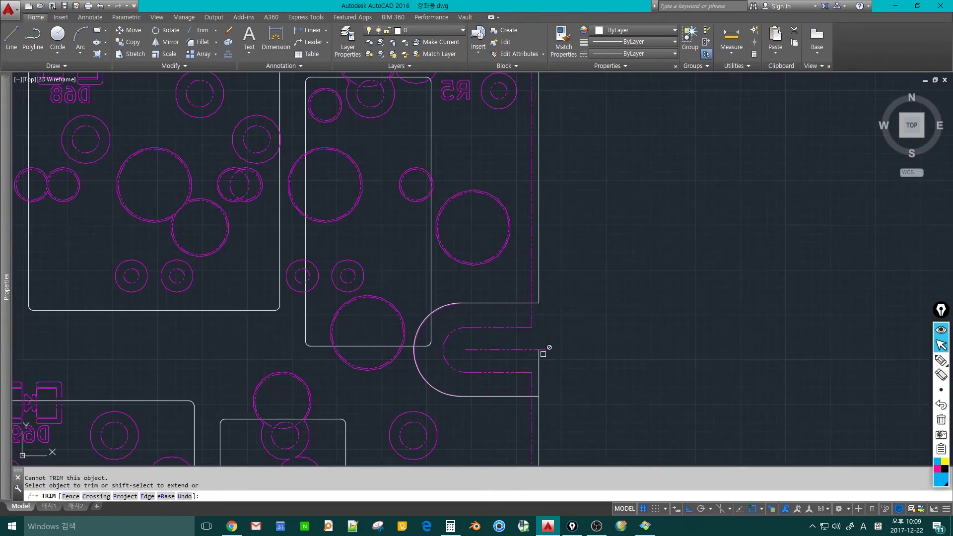
key(Escape)
scroll(586, 348, down, 4)
scroll(586, 354, up, 2)
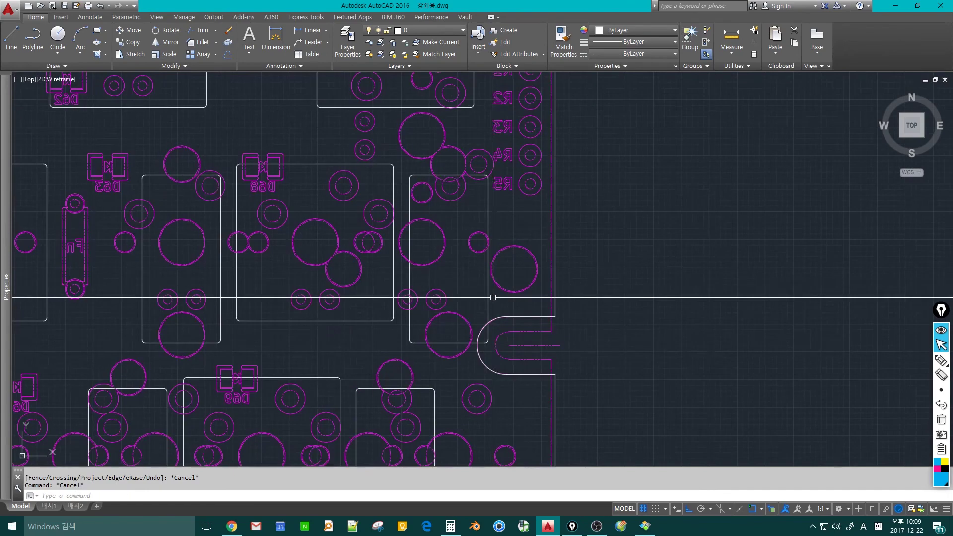
scroll(491, 330, up, 2)
text(x)
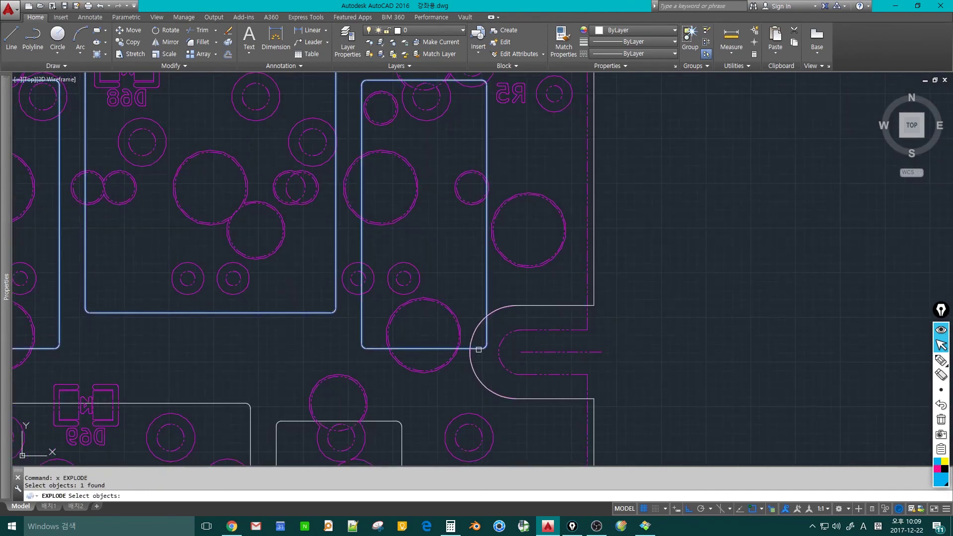
click(484, 353)
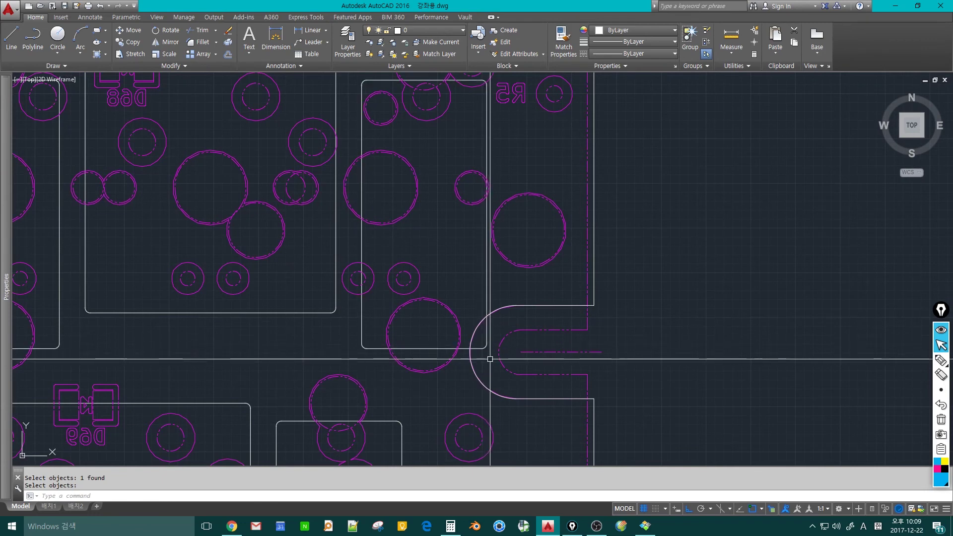
text(tr)
key(Return)
key(Return)
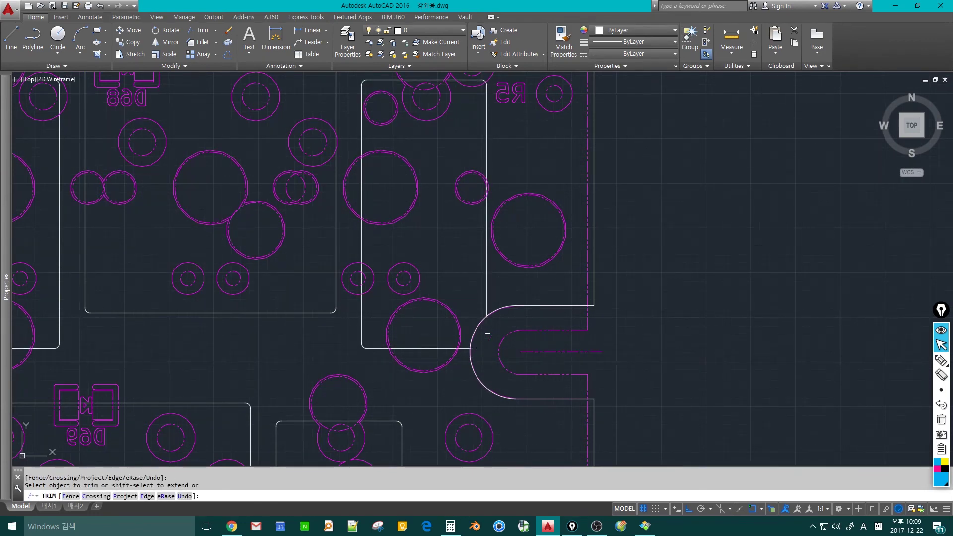
click(478, 326)
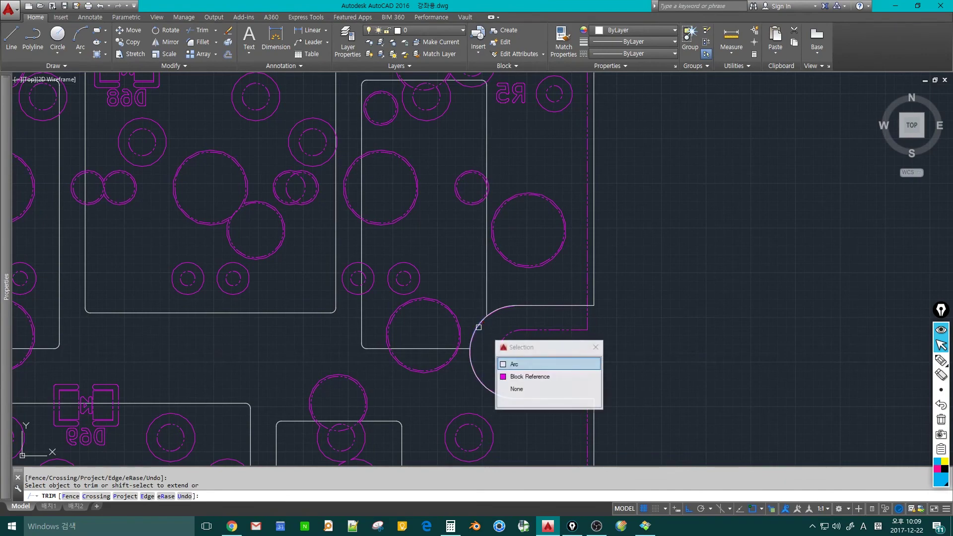
click(502, 364)
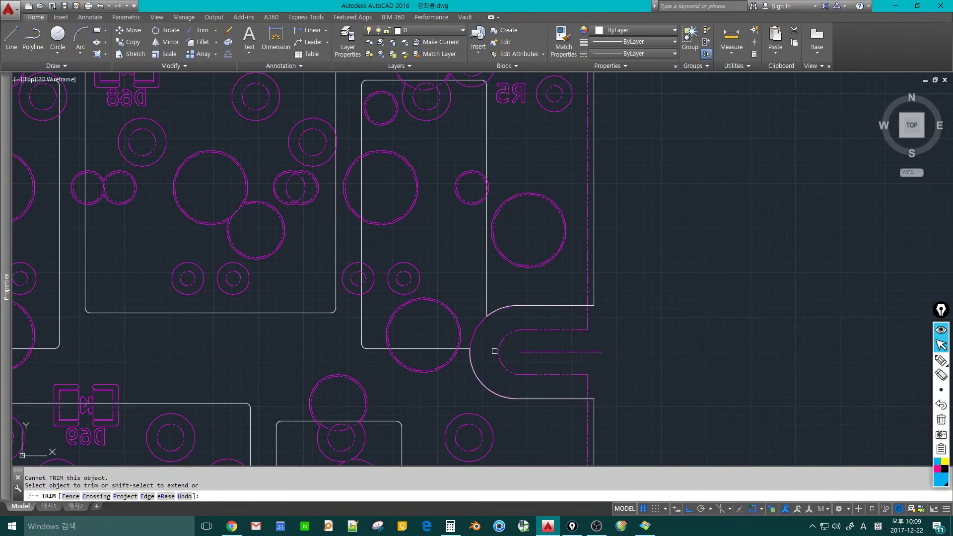
key(Escape)
key(Escape)
- Pan and zoom to the stabilizer slot between the D28 and D33 switch squares
scroll(517, 340, down, 1)
scroll(517, 341, down, 2)
scroll(546, 355, down, 2)
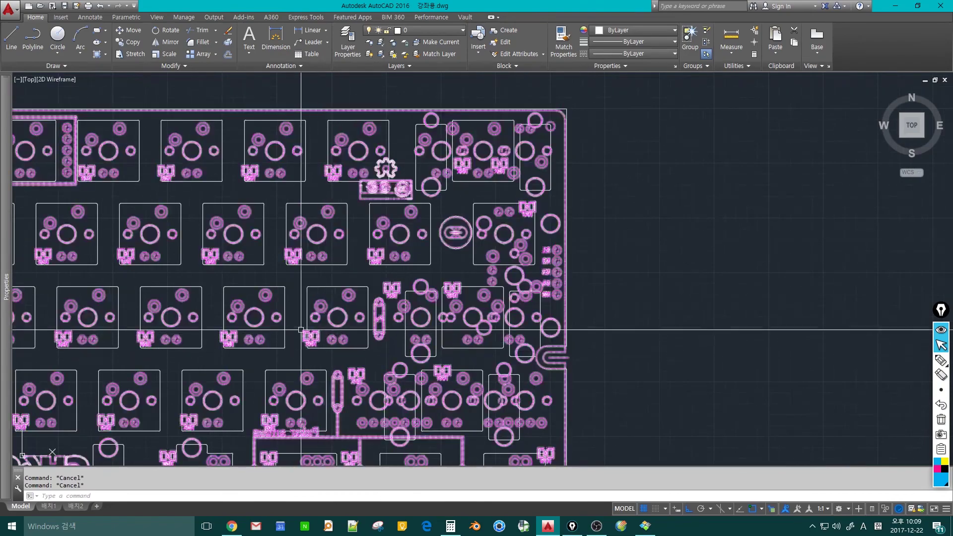
middle_drag(268, 324, 441, 308)
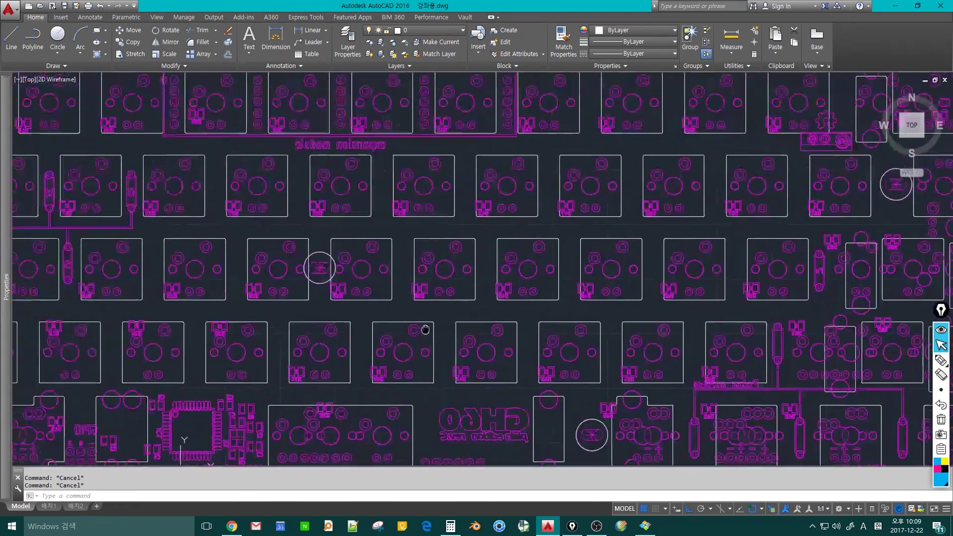
scroll(397, 268, up, 5)
scroll(392, 266, up, 3)
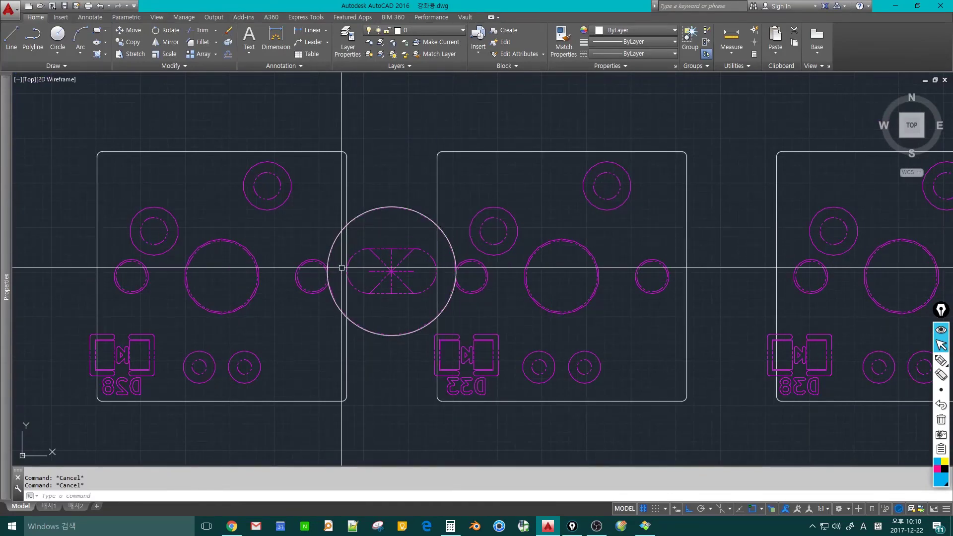
text(tr)
- Explode the left and middle switch squares beside the stabilizer circle
key(Return)
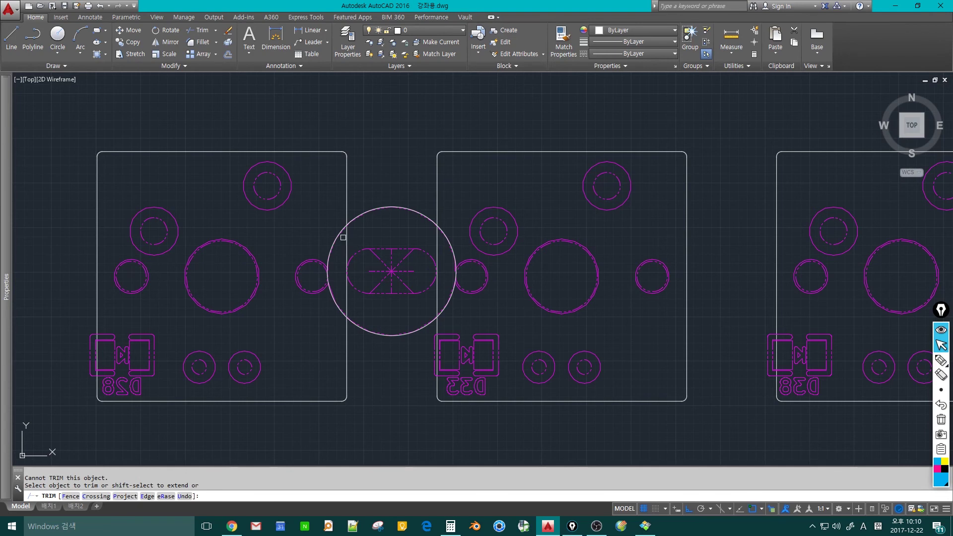
key(Escape)
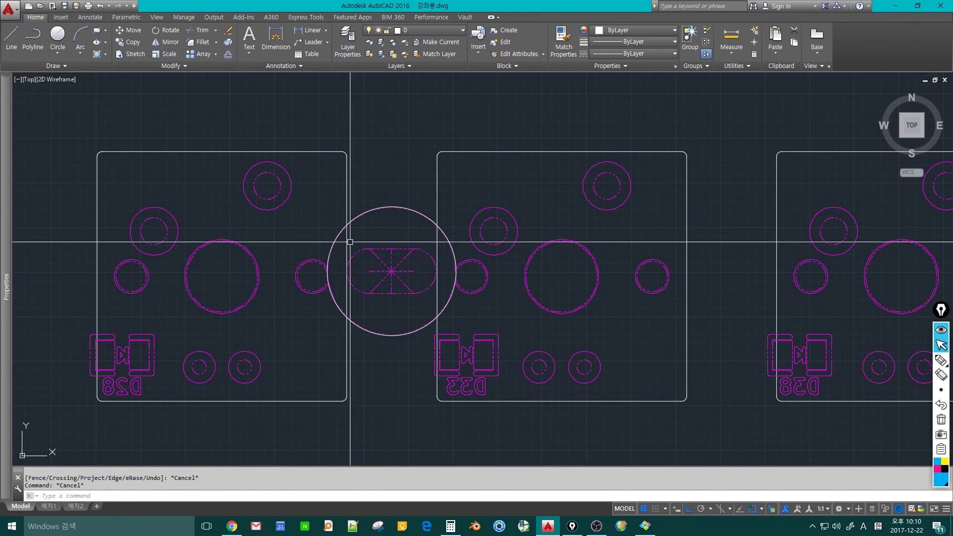
text(tr)
key(Return)
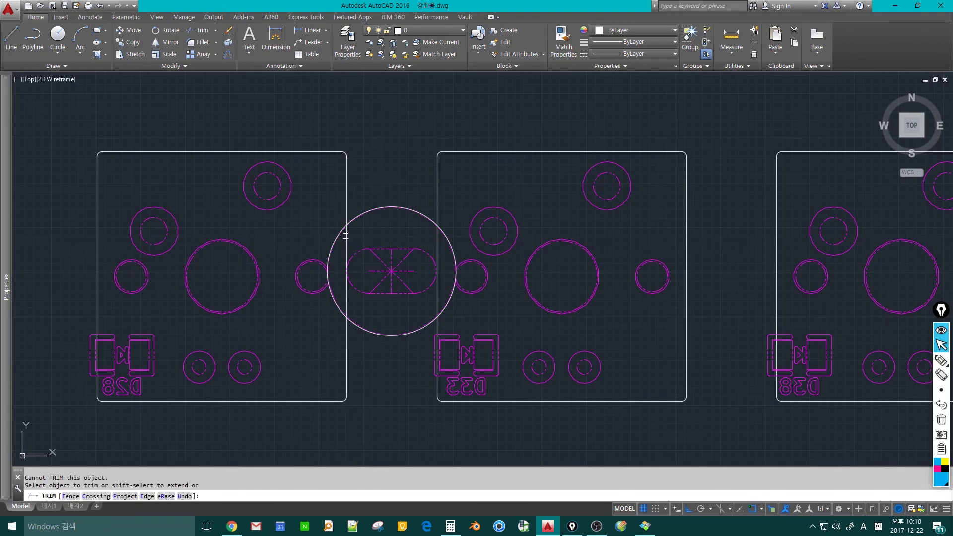
scroll(345, 230, up, 2)
key(Escape)
scroll(366, 231, down, 2)
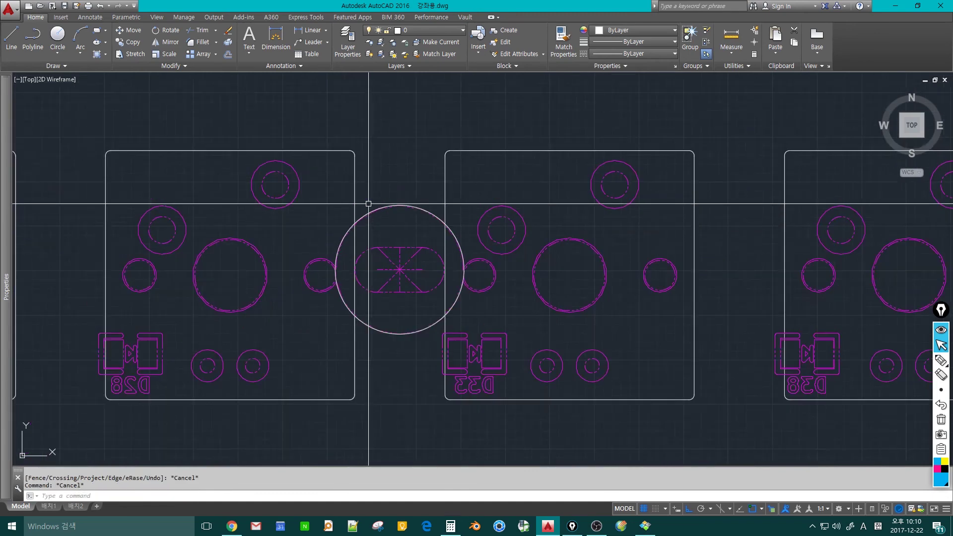
text(x)
key(Return)
click(354, 184)
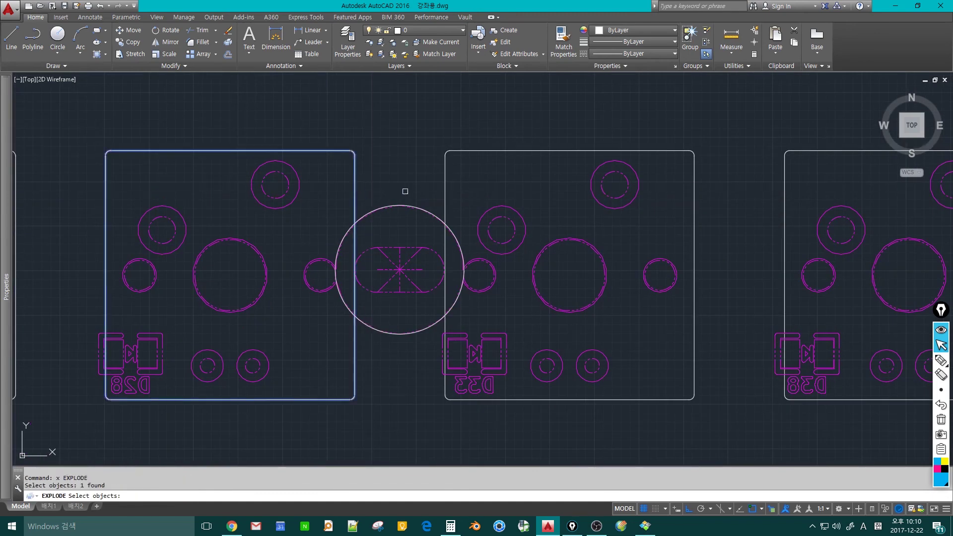
click(445, 188)
key(Escape)
key(Escape)
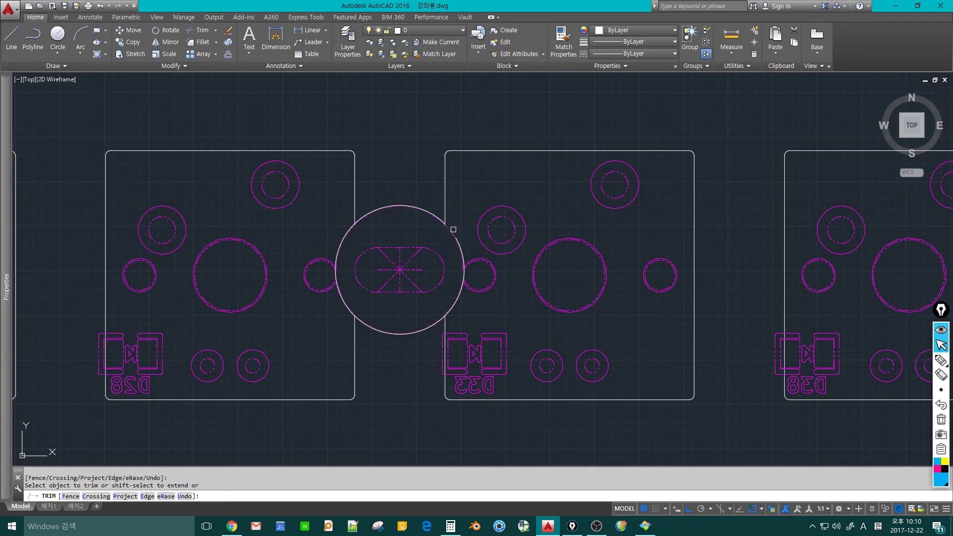
- Delete the two stray arcs overlapping the circle's left and right sides using selection cycling
click(451, 314)
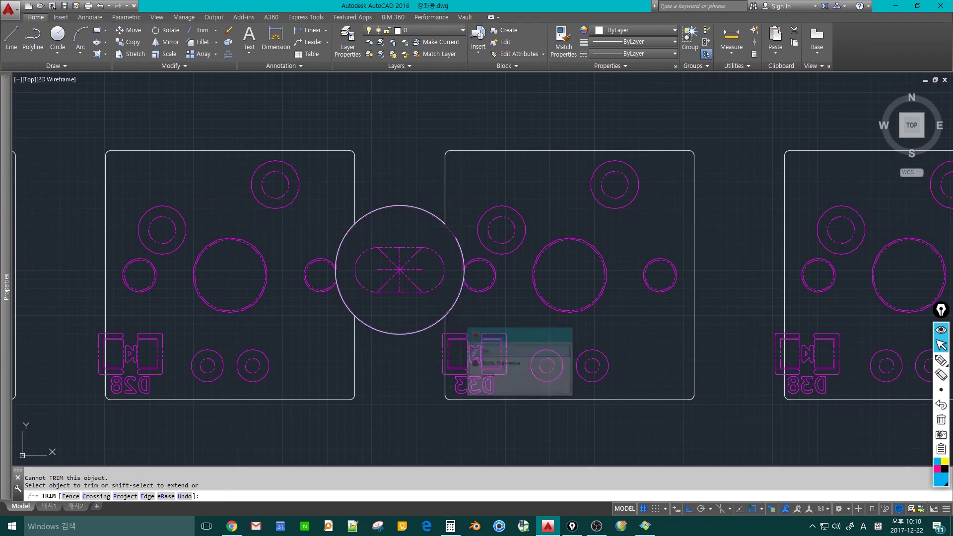
click(353, 321)
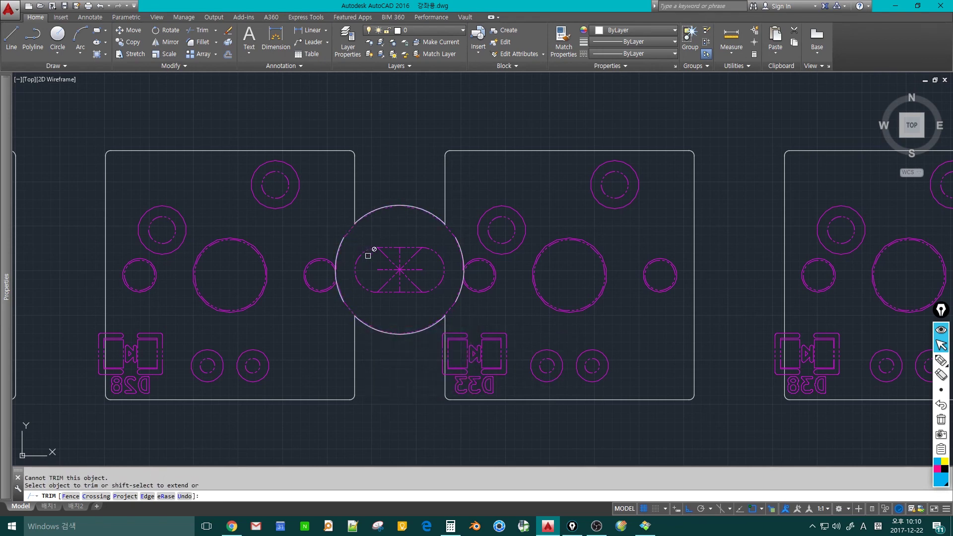
key(Escape)
key(Escape)
click(340, 244)
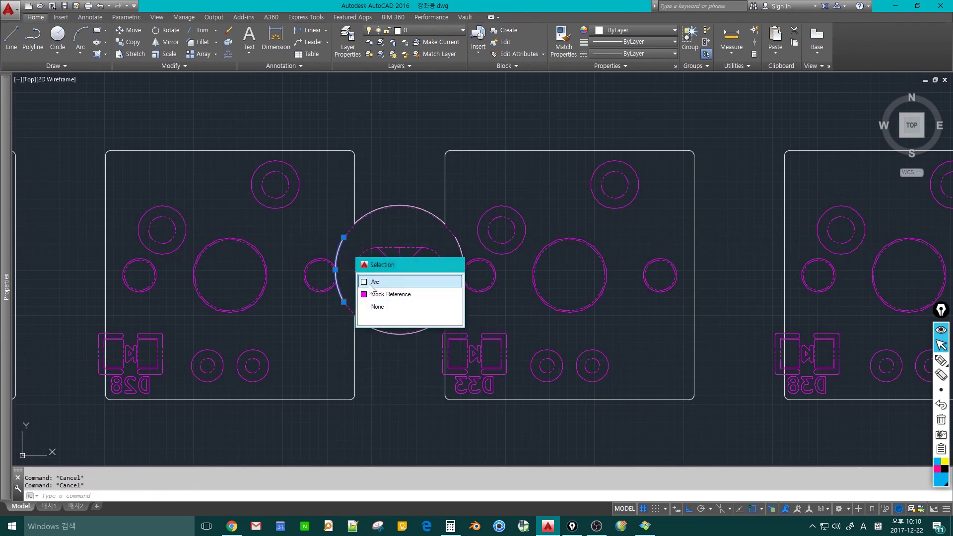
key(Escape)
click(459, 245)
key(Delete)
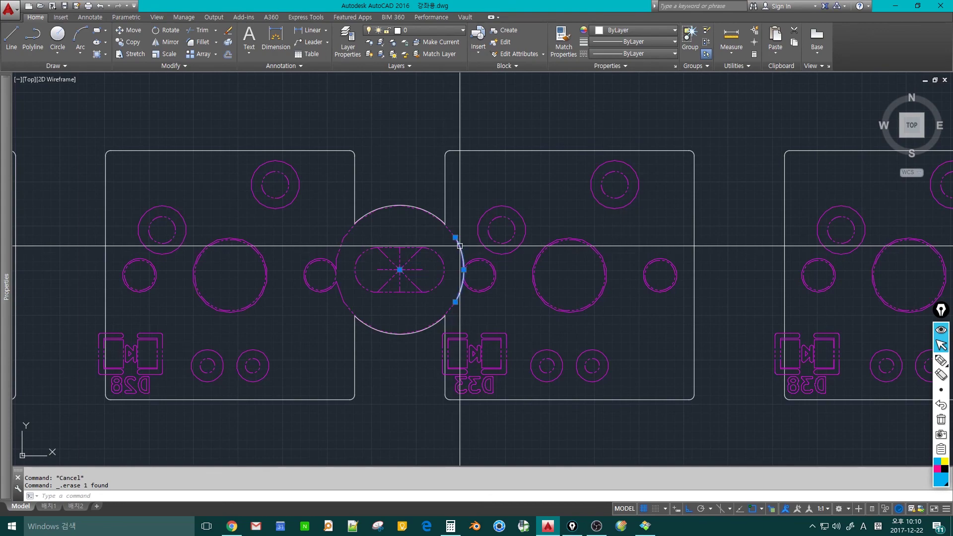
click(459, 246)
click(486, 283)
key(Delete)
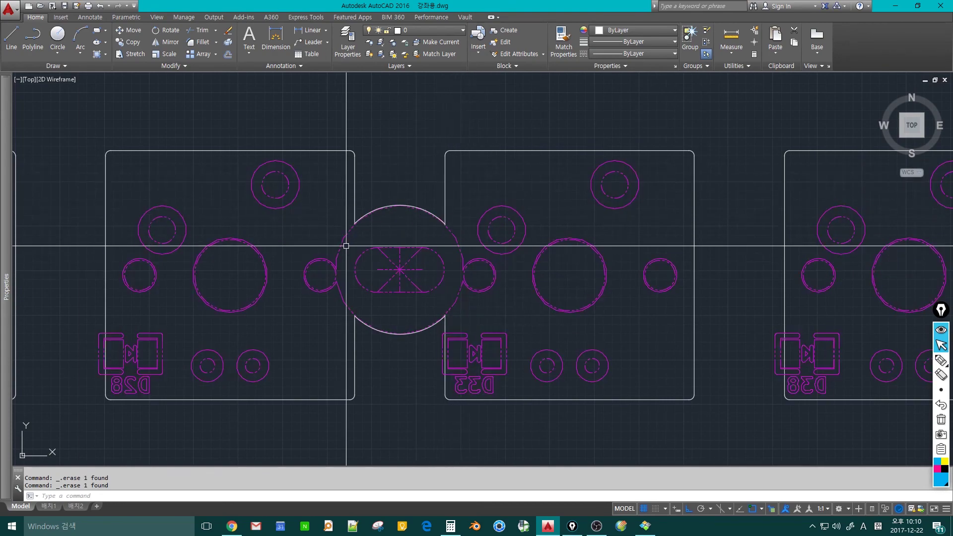
- At the left-edge slot near D03, draw a horizontal guide line and a circle matching the slot's rounded end
scroll(493, 319, down, 6)
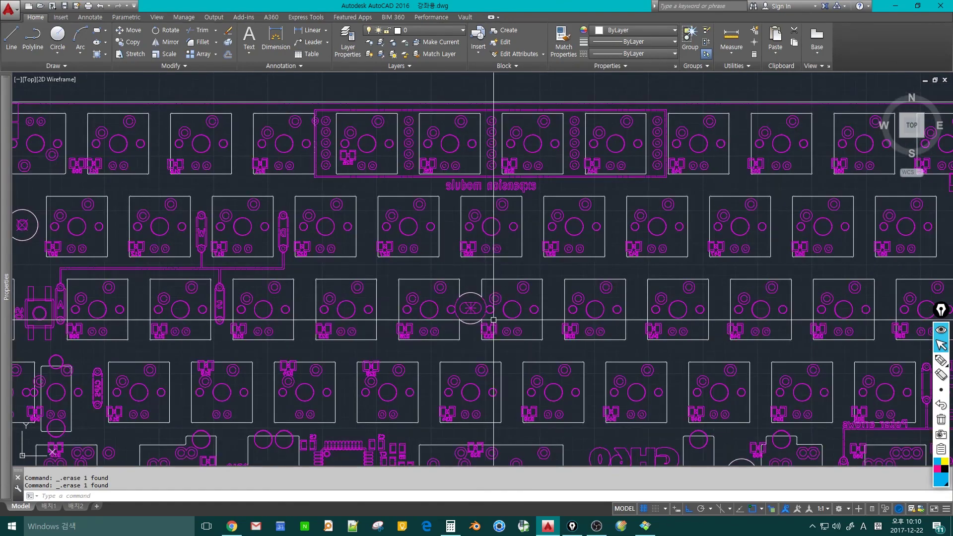
scroll(493, 319, down, 3)
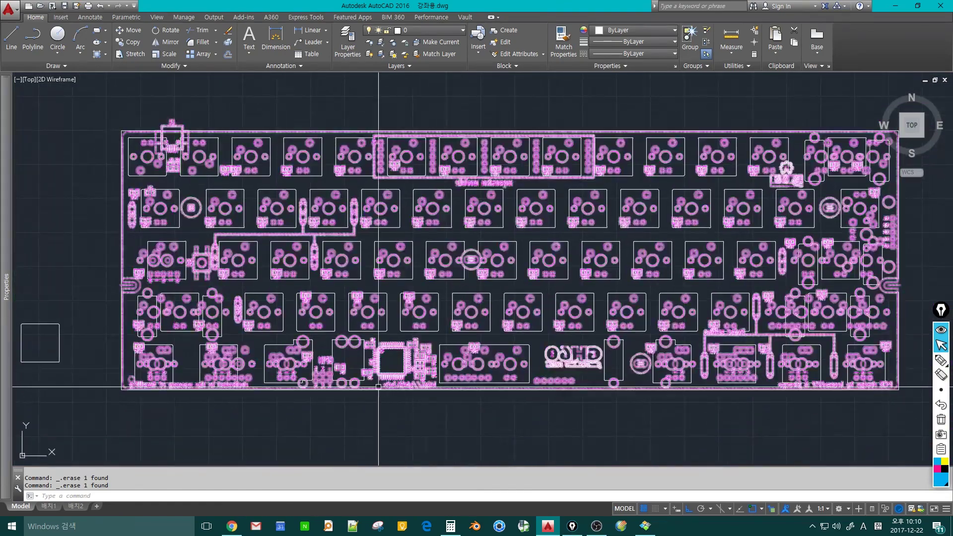
middle_drag(152, 334, 246, 356)
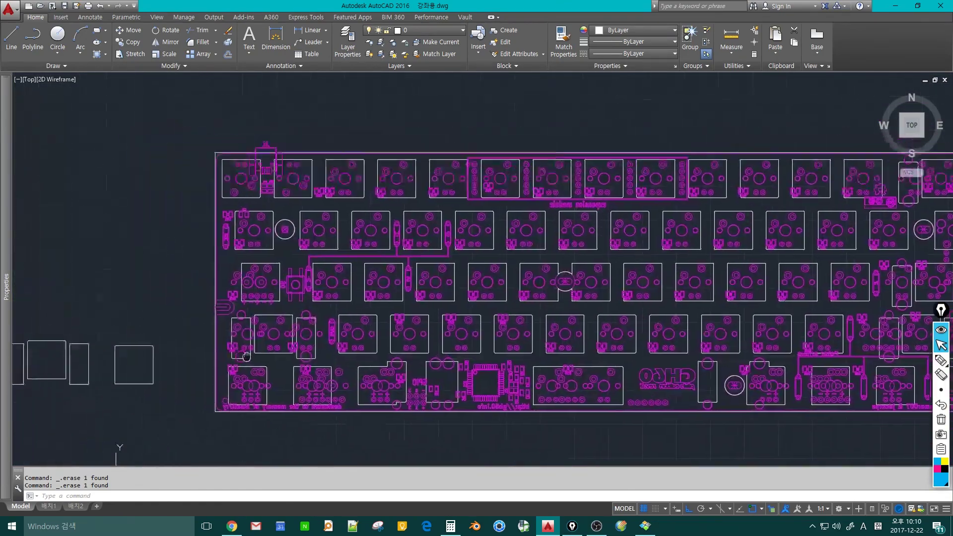
scroll(270, 319, up, 3)
scroll(270, 319, up, 3)
scroll(283, 334, up, 4)
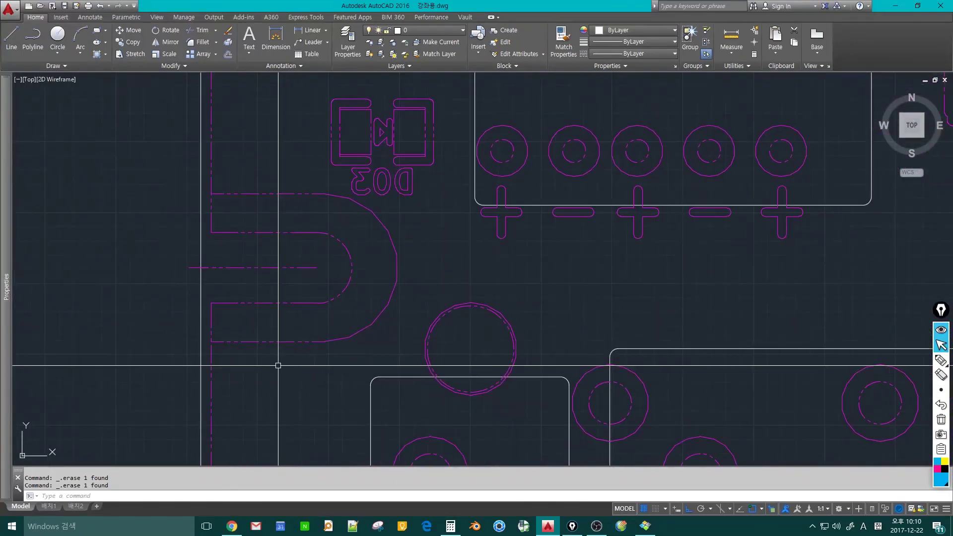
text(l)
key(Return)
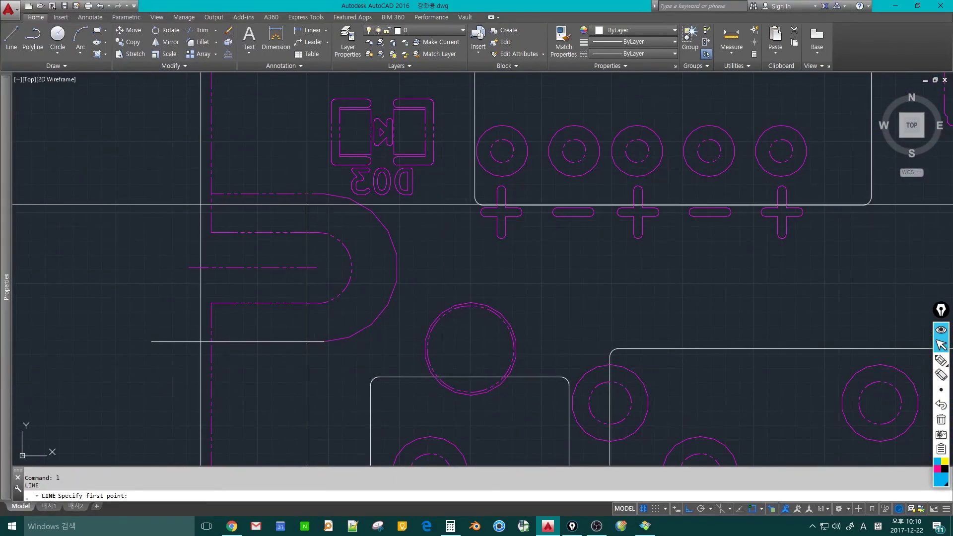
click(324, 194)
click(122, 194)
click(324, 268)
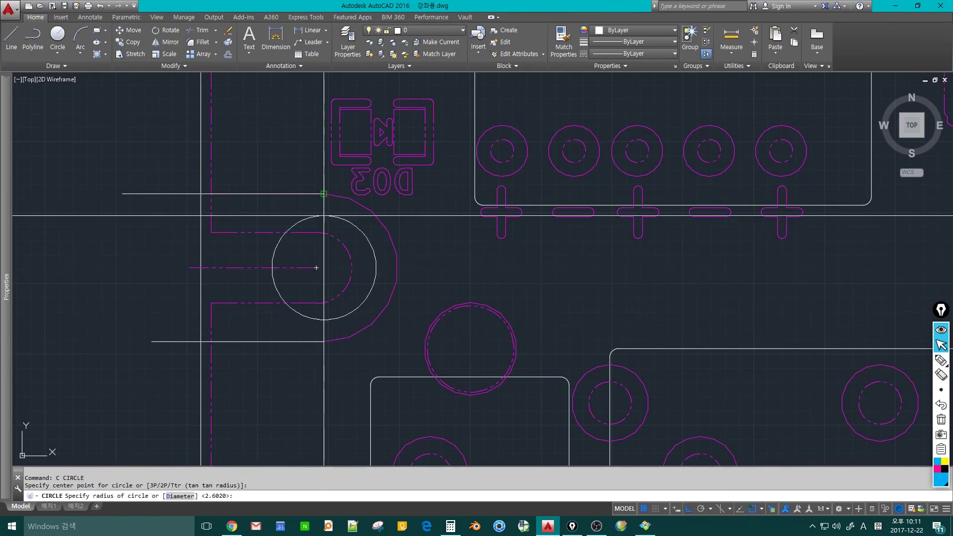
click(324, 193)
- Trim the circle's inner part, the plate edge across the opening and the leftover line end
text(tr)
key(Return)
key(Return)
click(254, 268)
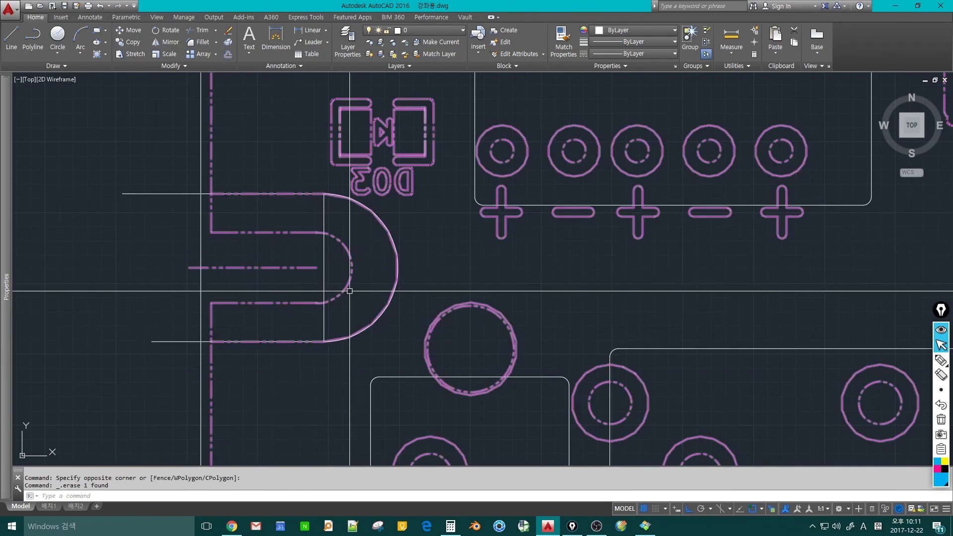
click(324, 298)
click(176, 341)
key(Escape)
key(Escape)
- Crossing-select the loose rectangles left of the board to erase them
scroll(212, 340, down, 5)
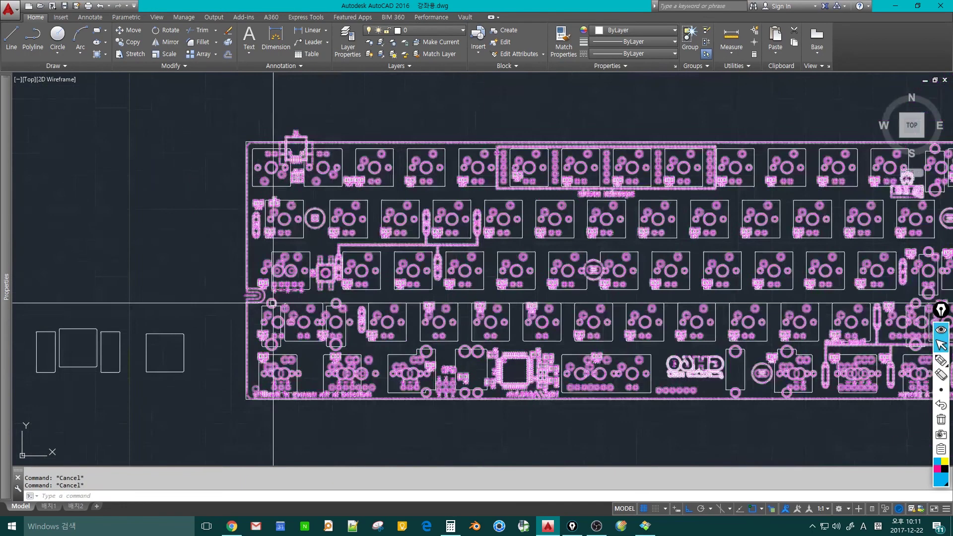
scroll(227, 319, down, 2)
scroll(587, 387, up, 8)
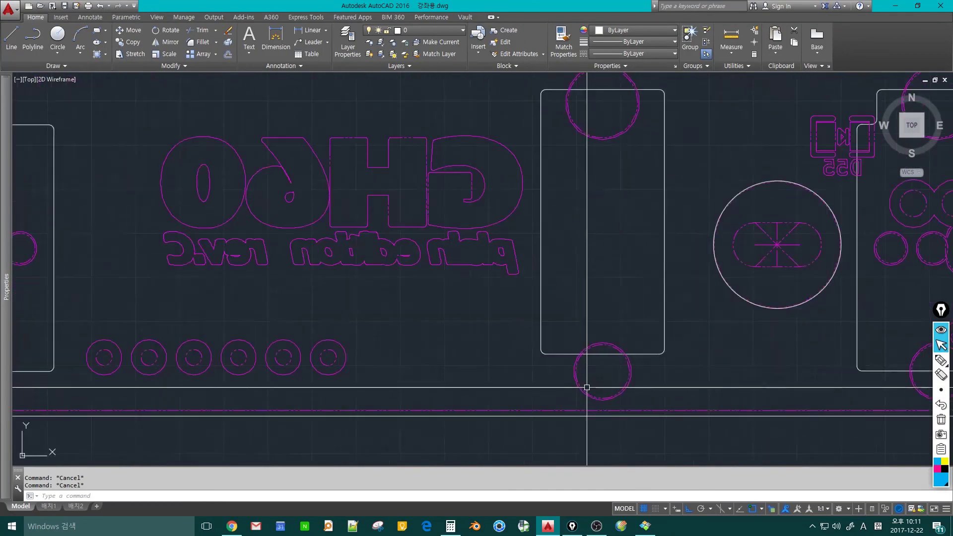
scroll(587, 384, down, 8)
click(251, 385)
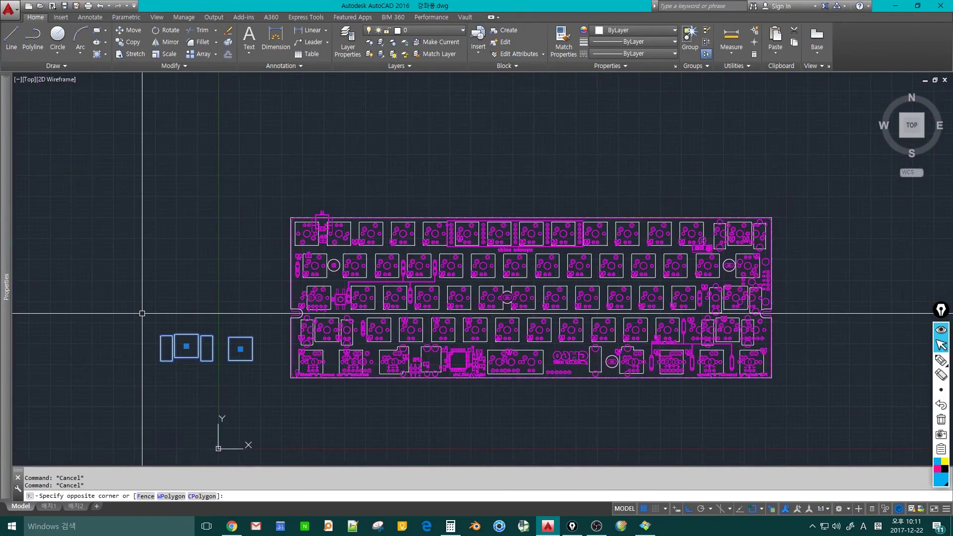
scroll(649, 371, up, 2)
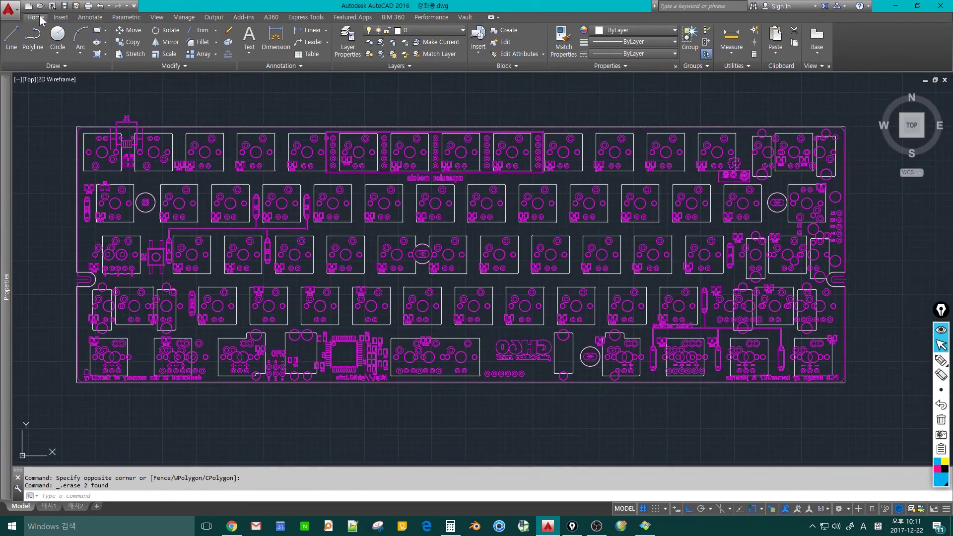
- Select the magenta PCB geometry and switch off the 가상선 layer's lightbulb in the Layers list
click(226, 152)
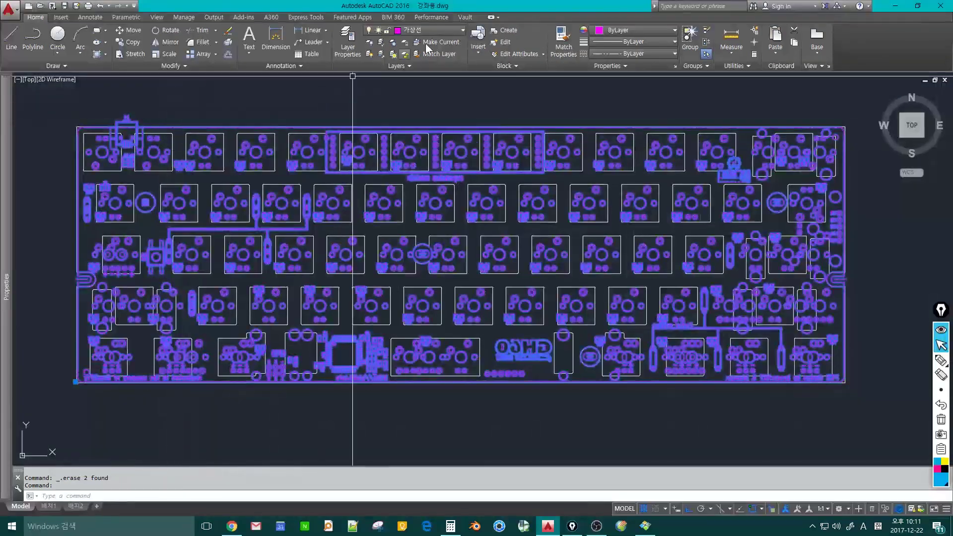
click(370, 30)
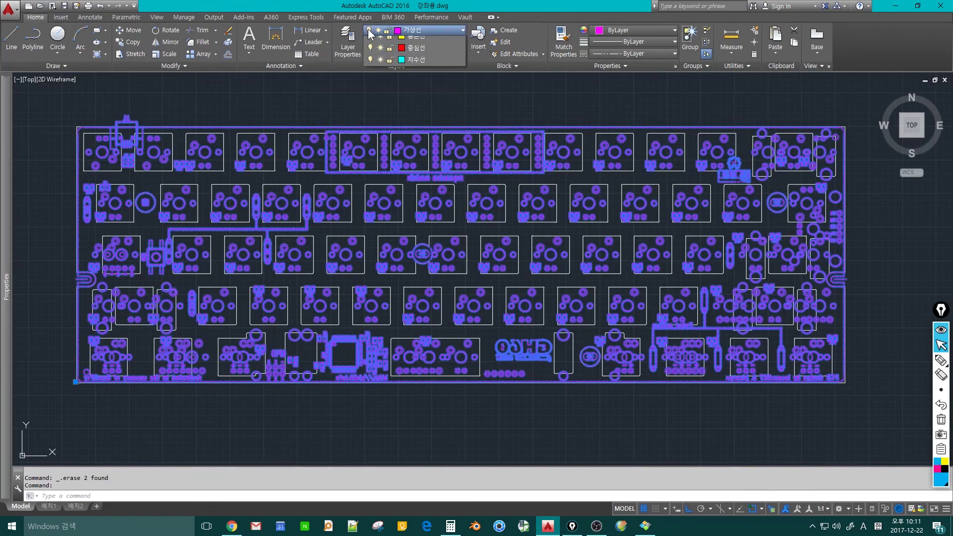
click(369, 30)
click(368, 31)
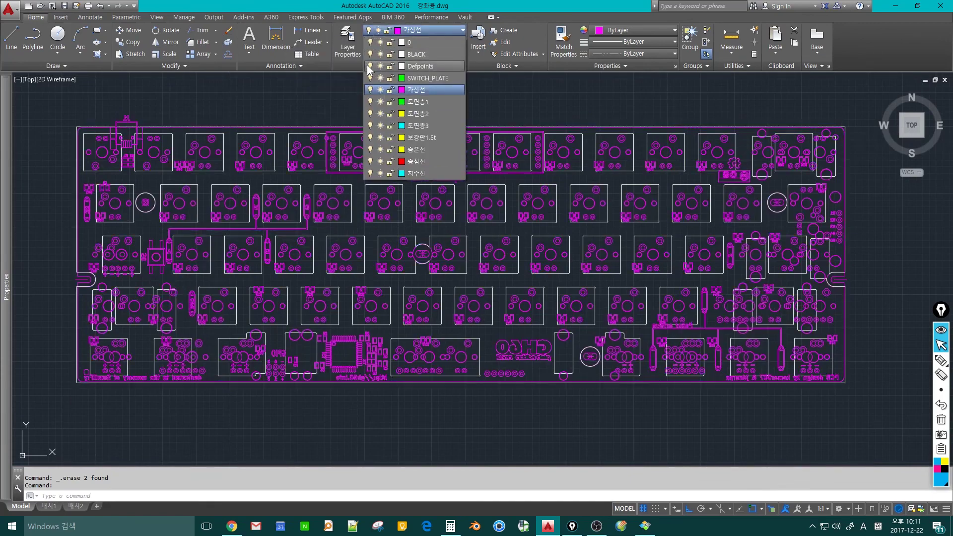
click(370, 90)
click(416, 42)
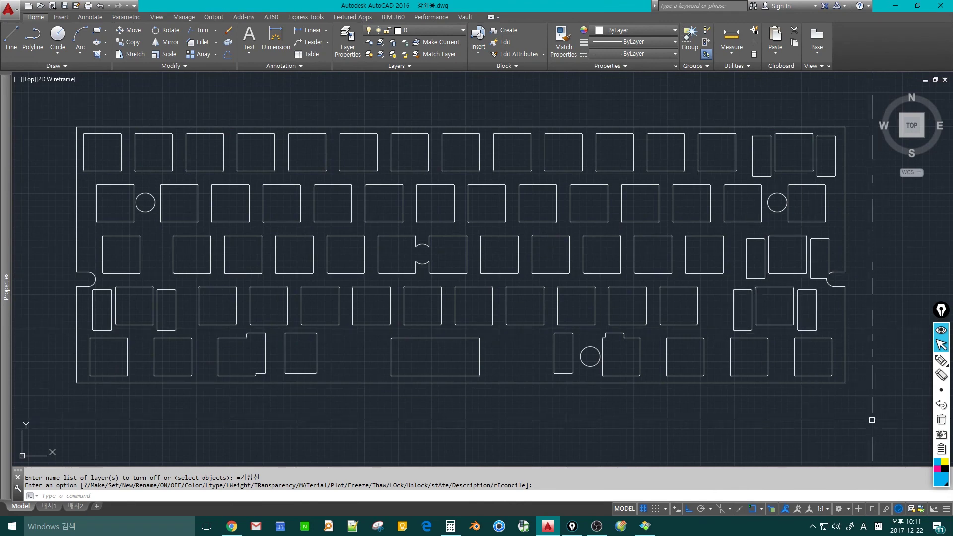
- Set the fillet radius to 2 and round the top-left and bottom-left outline corners
scroll(80, 130, up, 4)
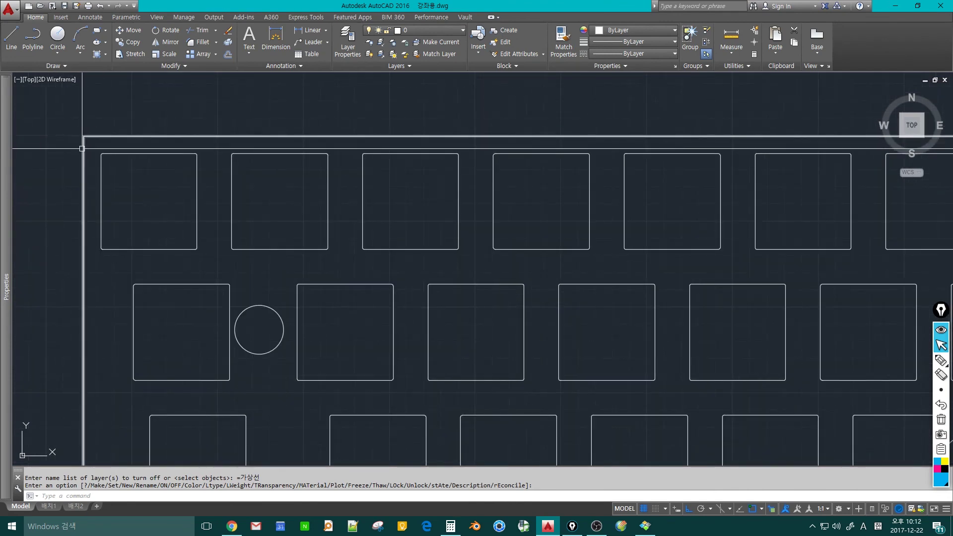
scroll(98, 145, up, 2)
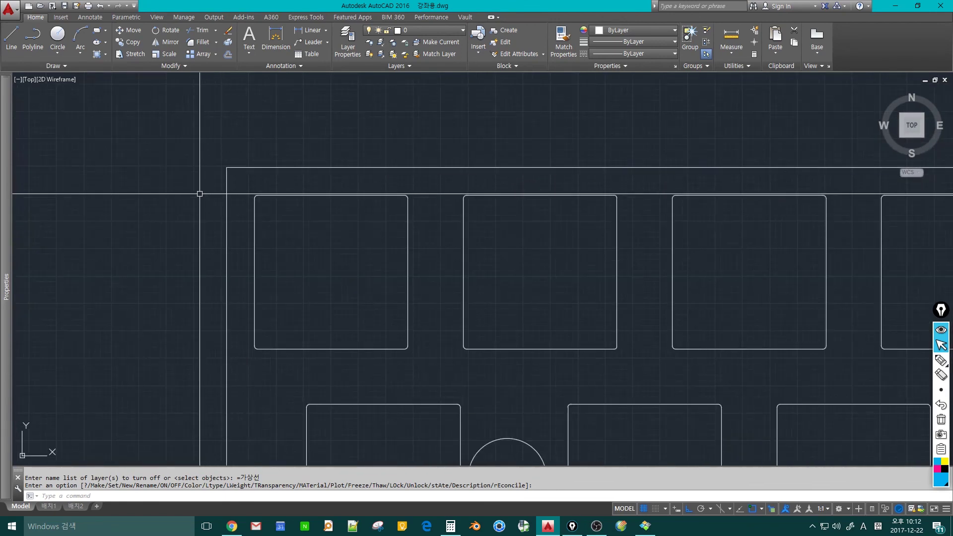
text(f)
key(Return)
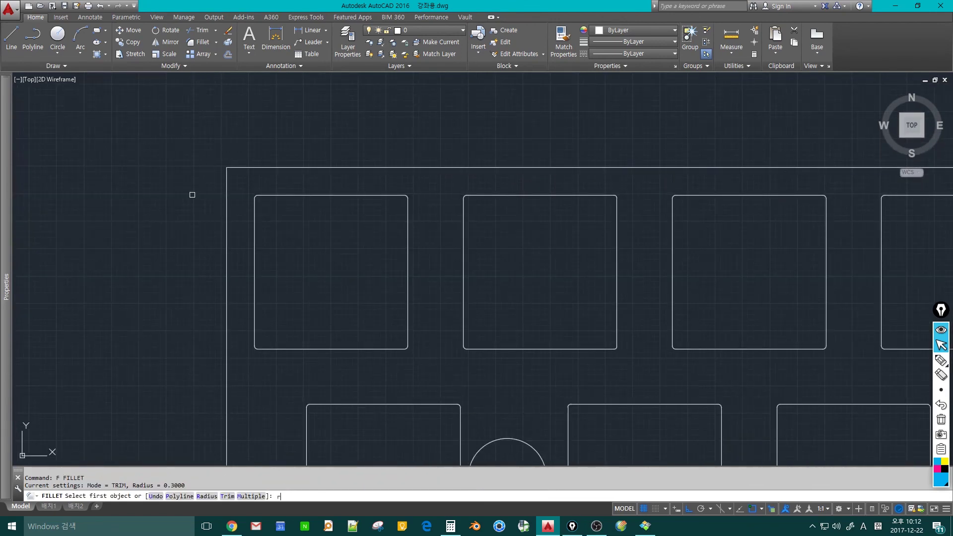
key(Return)
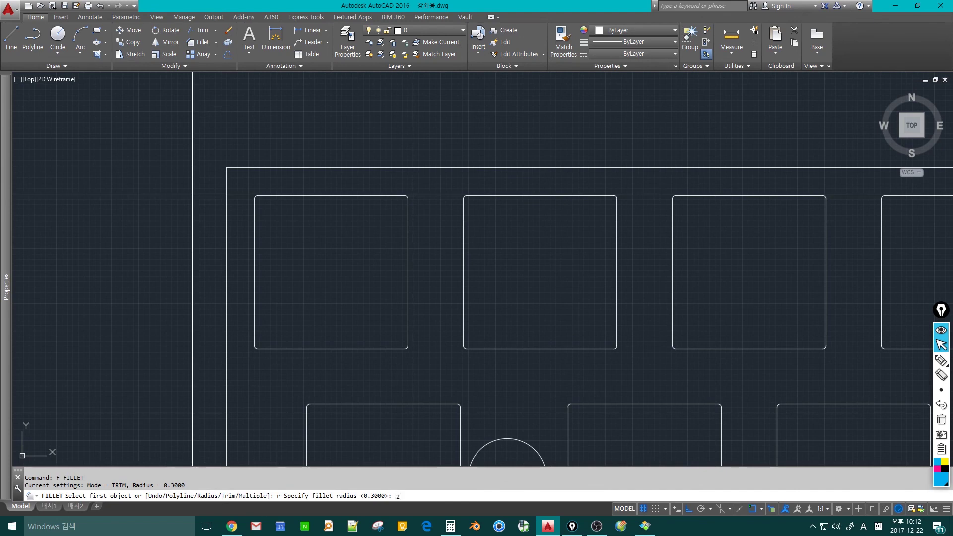
key(Return)
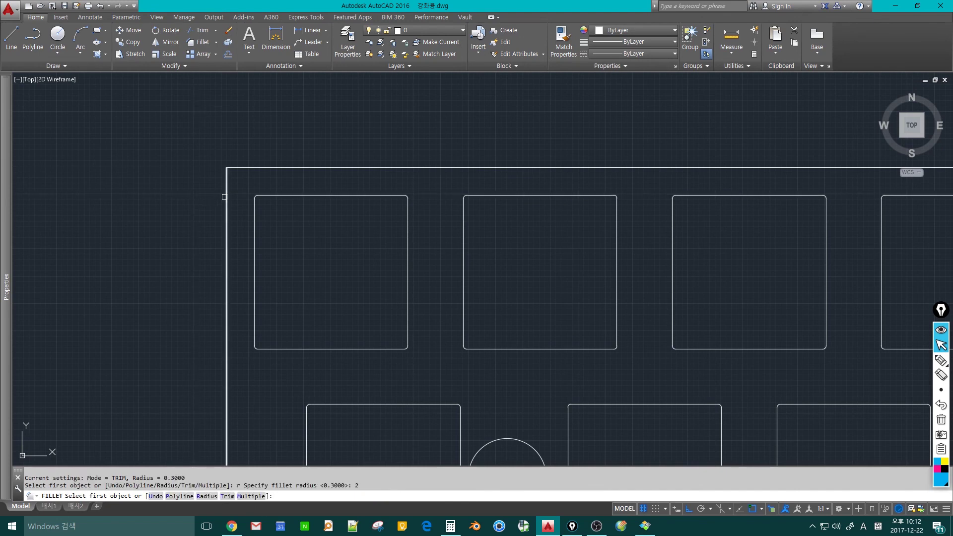
click(224, 196)
click(261, 168)
scroll(261, 167, down, 6)
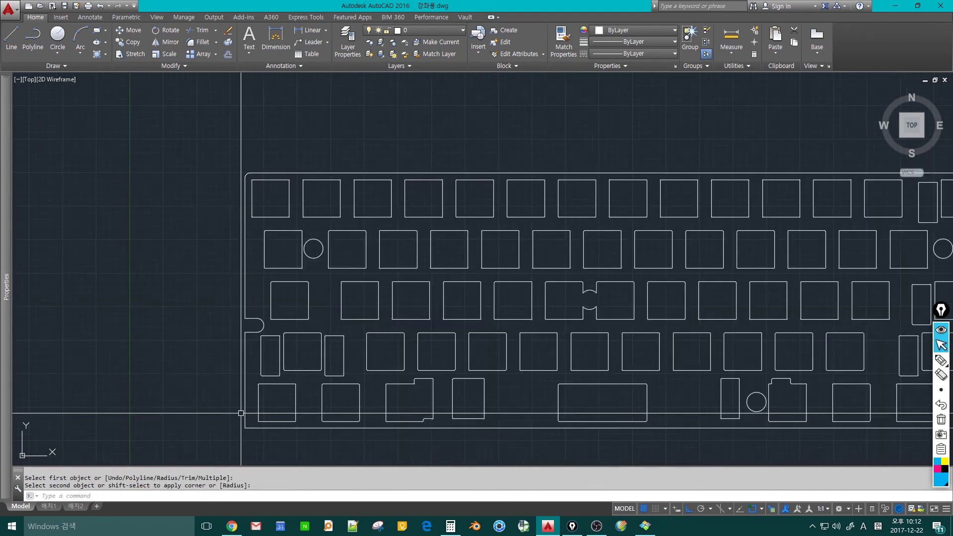
scroll(248, 432, up, 4)
key(Return)
click(248, 435)
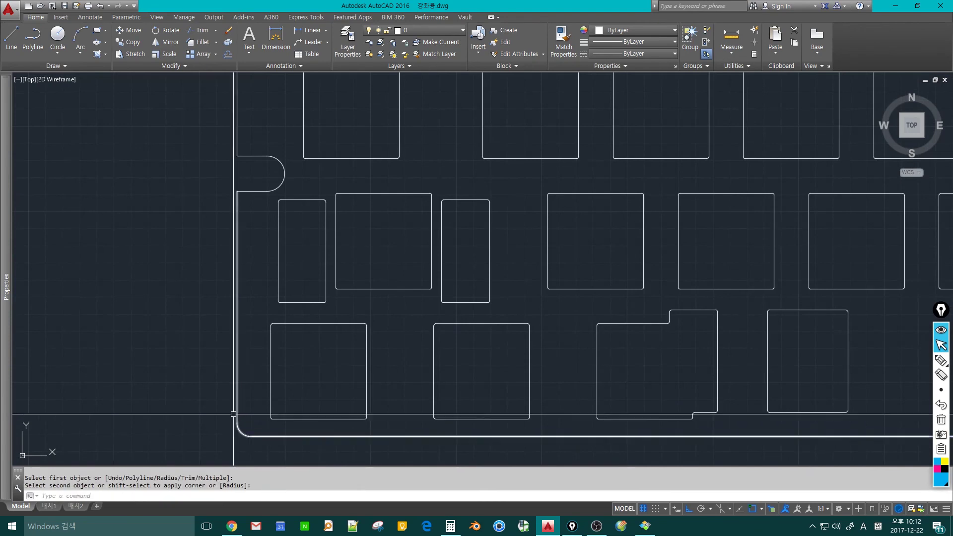
- Fillet the bottom-right and top-right outline corners with the same radius 2
scroll(404, 382, down, 5)
scroll(488, 380, up, 4)
scroll(488, 379, up, 4)
key(Return)
click(466, 429)
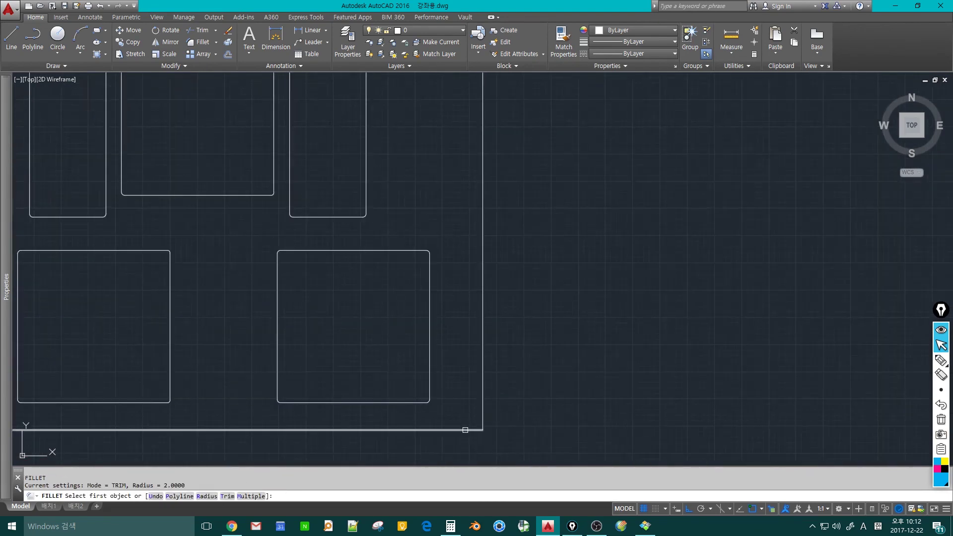
click(483, 402)
key(Return)
scroll(530, 354, down, 5)
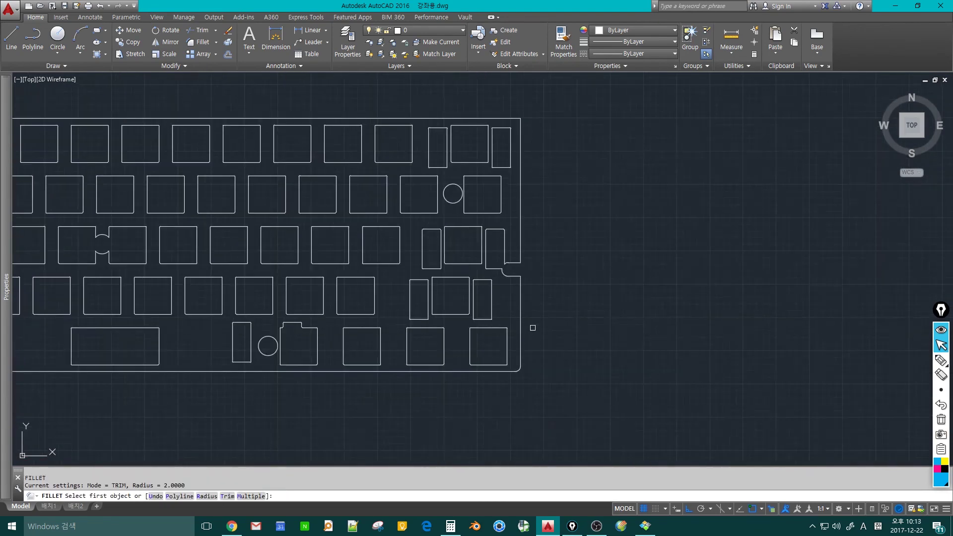
scroll(541, 317, up, 1)
scroll(546, 297, up, 3)
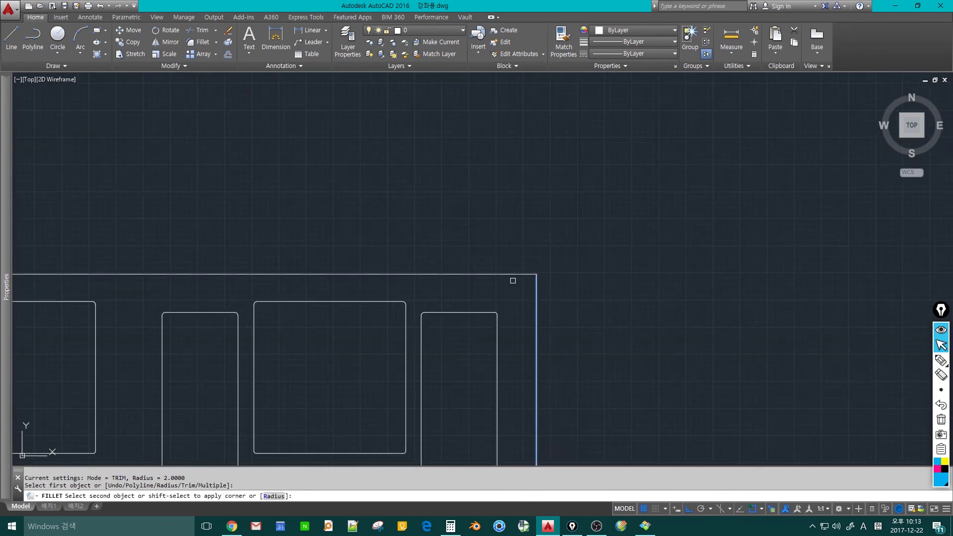
click(506, 276)
key(Escape)
key(Escape)
- Pan to centre the whole finished plate in the view
scroll(587, 295, down, 5)
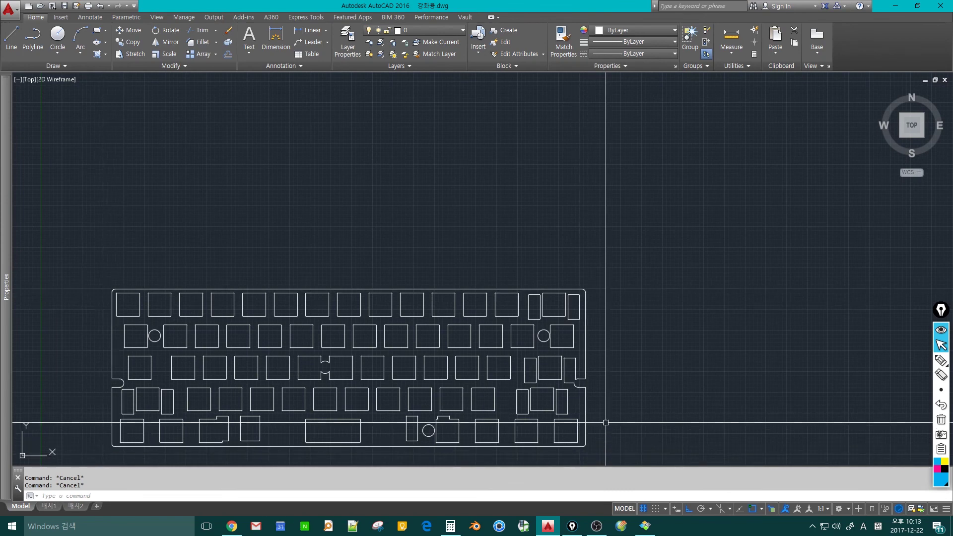
middle_drag(605, 422, 657, 372)
middle_drag(427, 415, 519, 374)
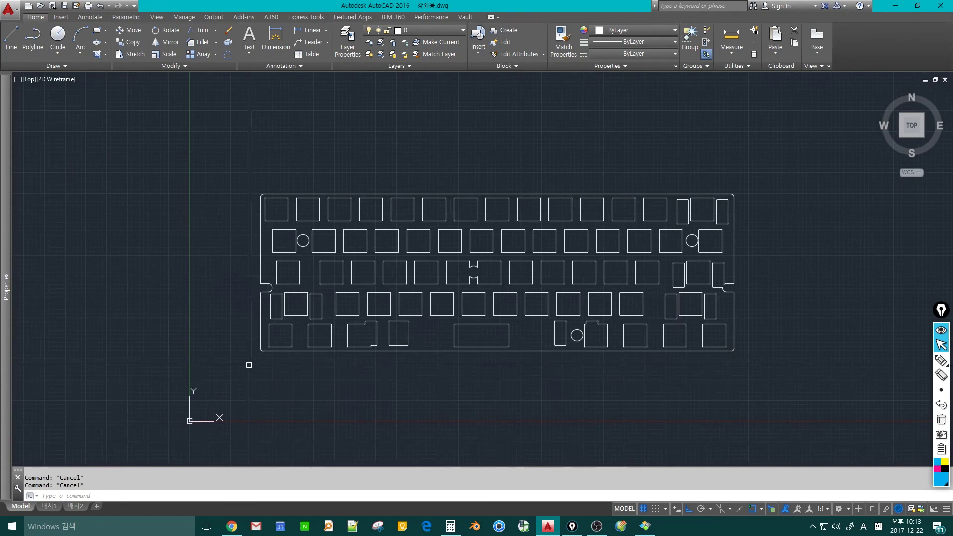
middle_drag(236, 365, 297, 382)
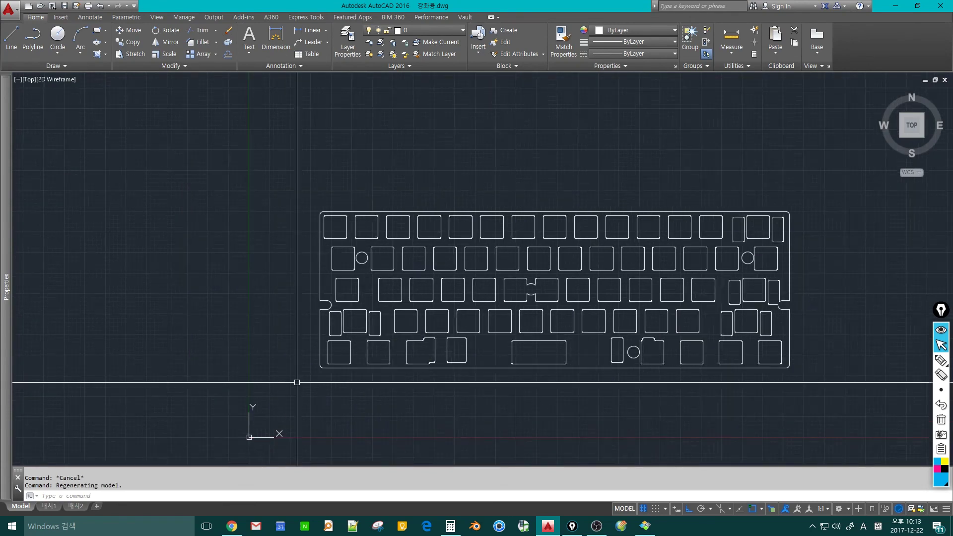